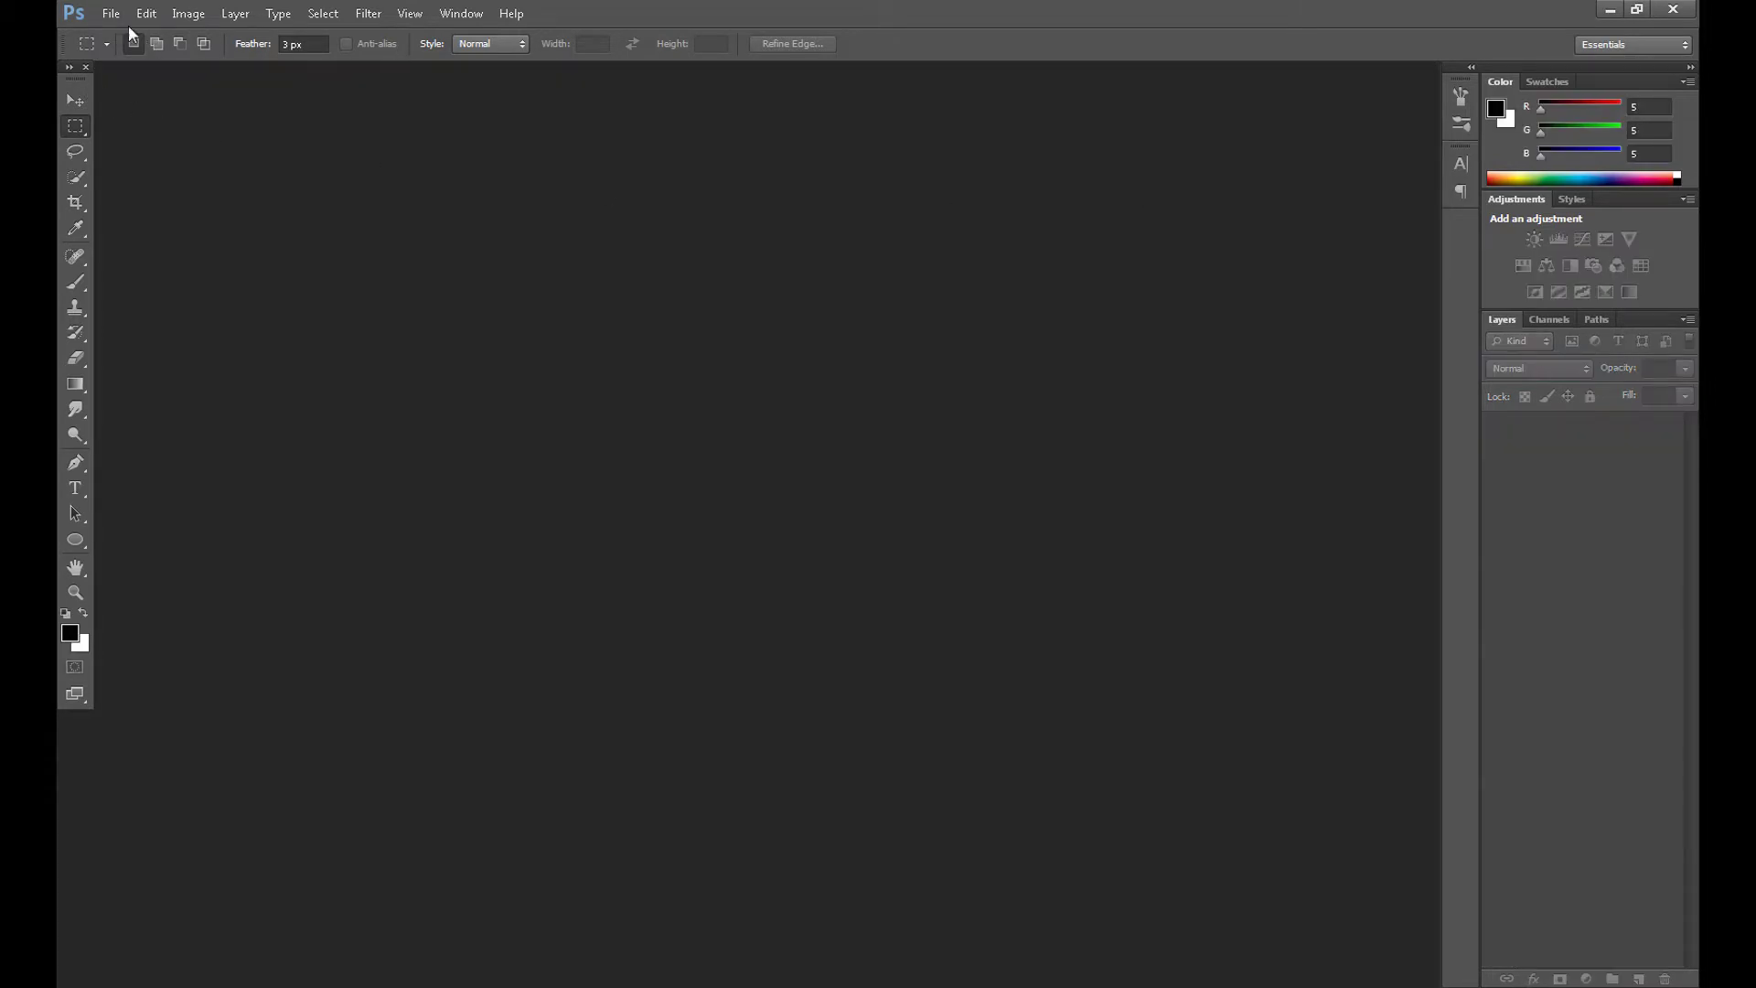
# Create a new 1920 × 1080 pixel document at 72 pixels/inch with a white background
pyautogui.click(111, 14)
pyautogui.click(128, 33)
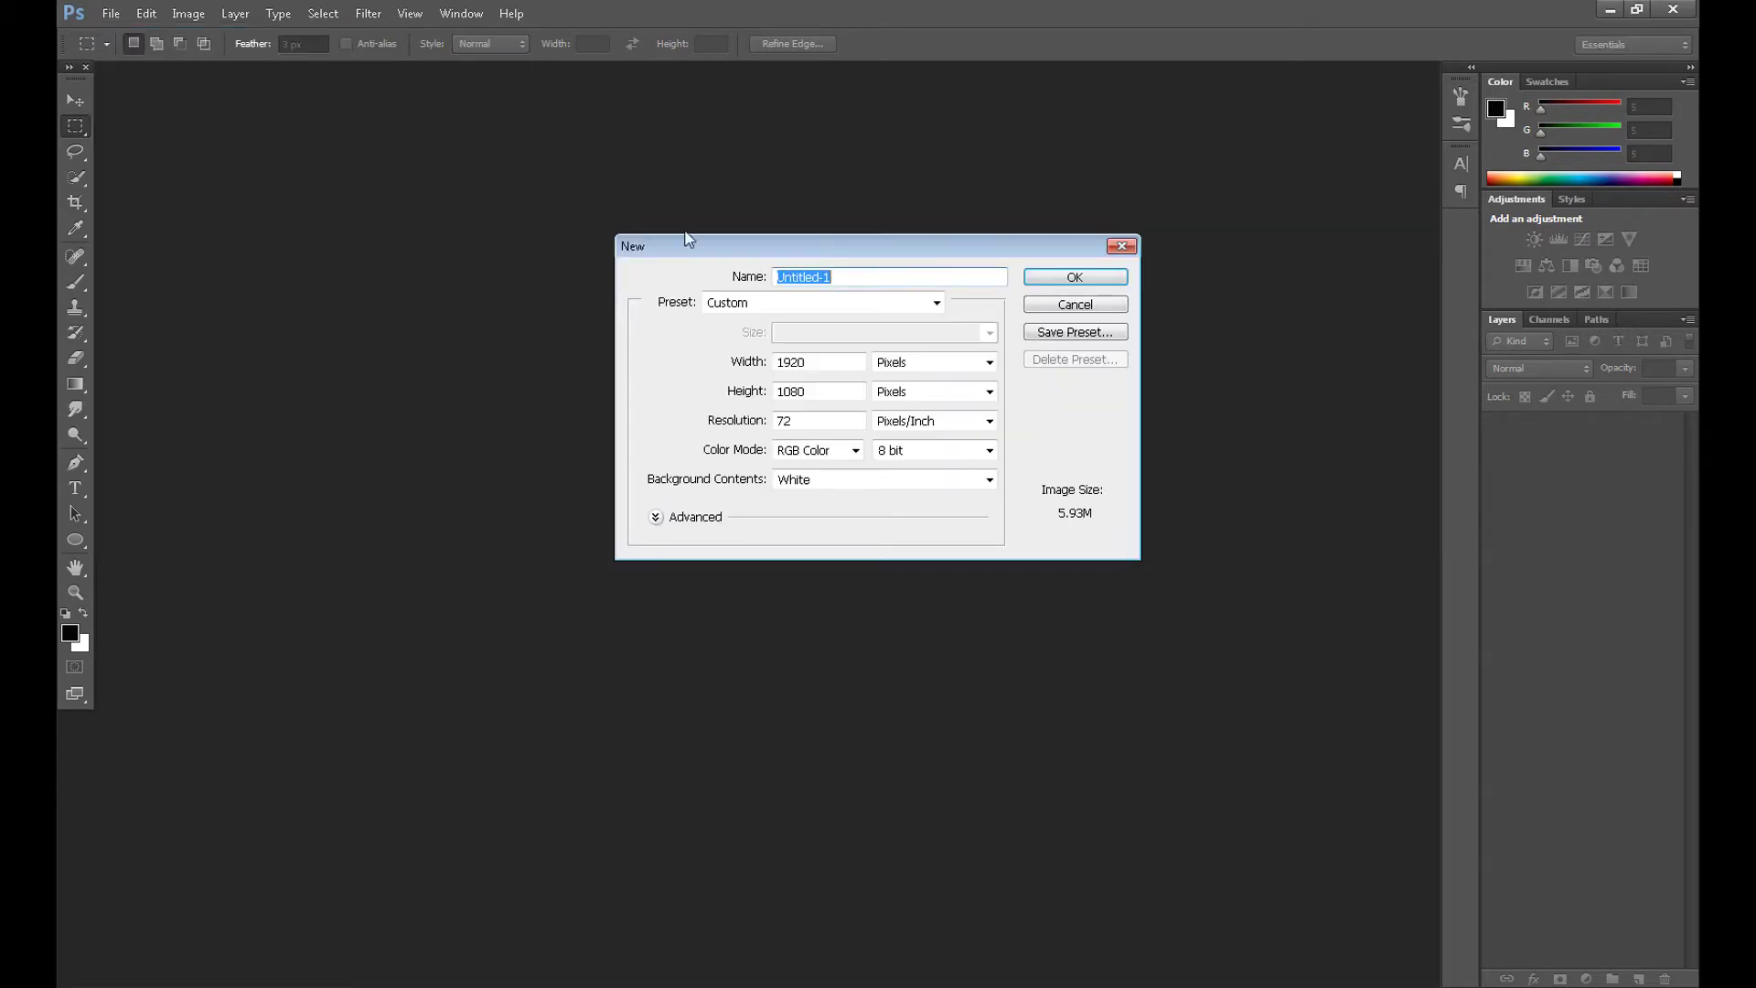
pyautogui.press('Tab')
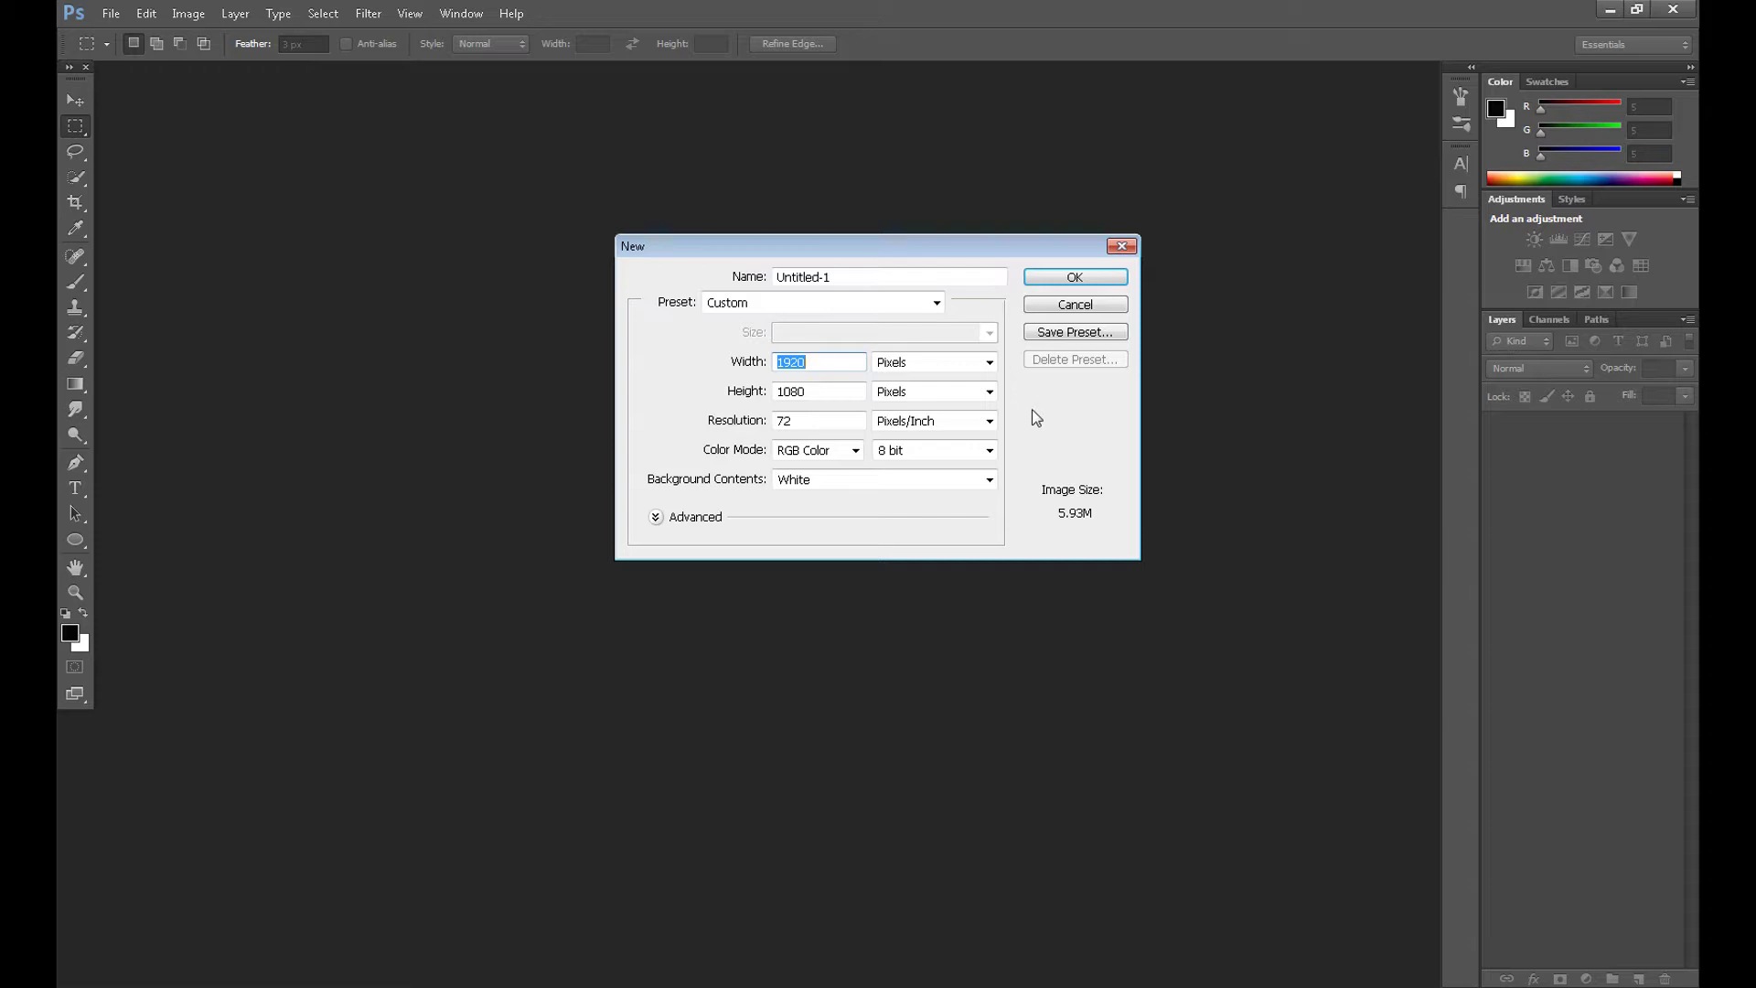
pyautogui.click(1075, 274)
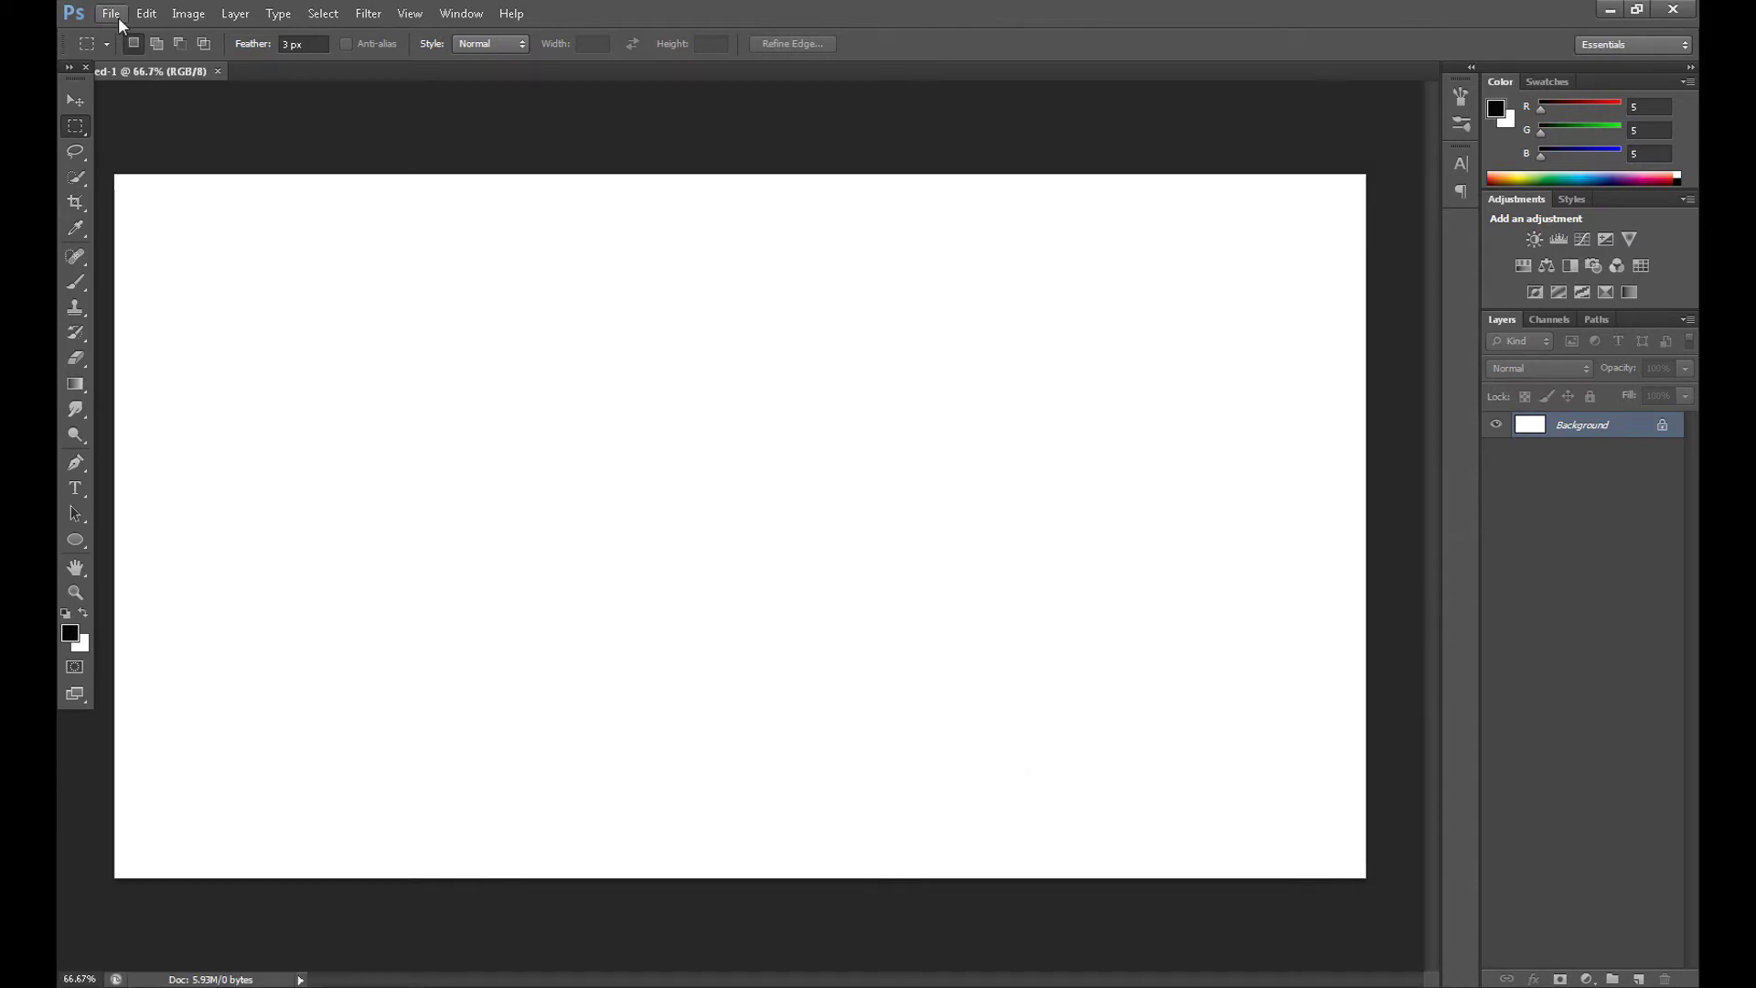
# Open the street photo 9288_by_livion_stock from the toxic retouch folder
pyautogui.click(111, 14)
pyautogui.click(134, 47)
pyautogui.click(895, 336)
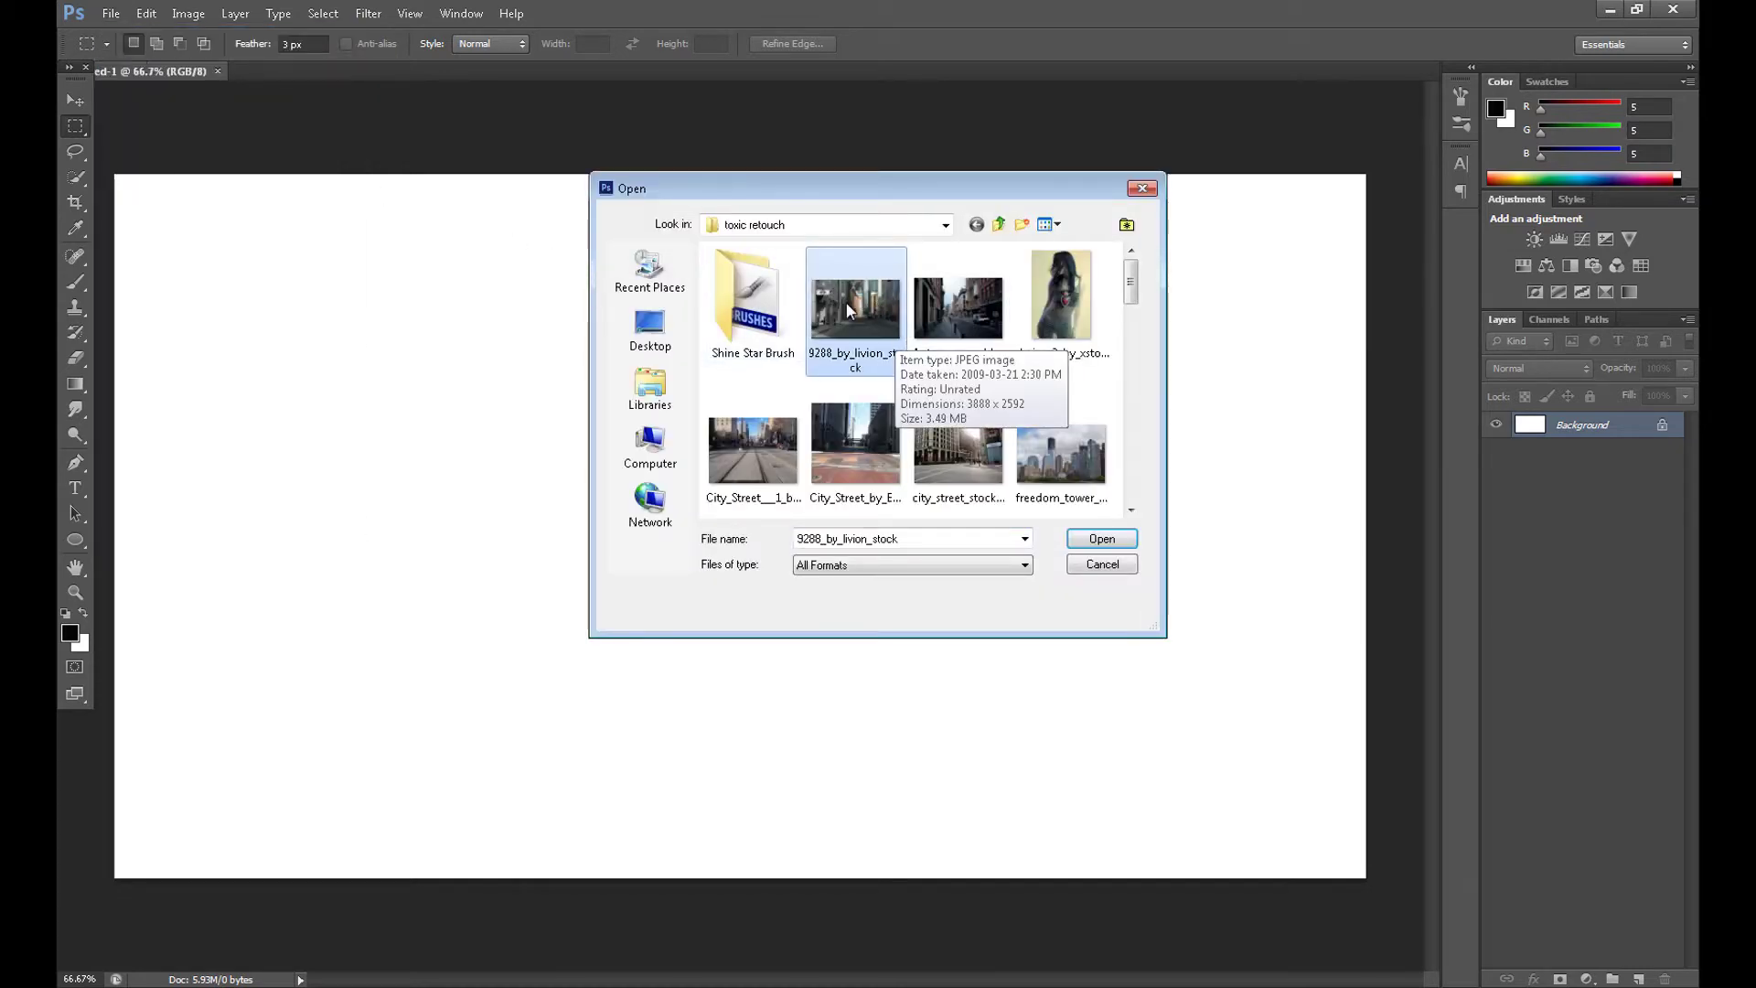
pyautogui.click(1101, 539)
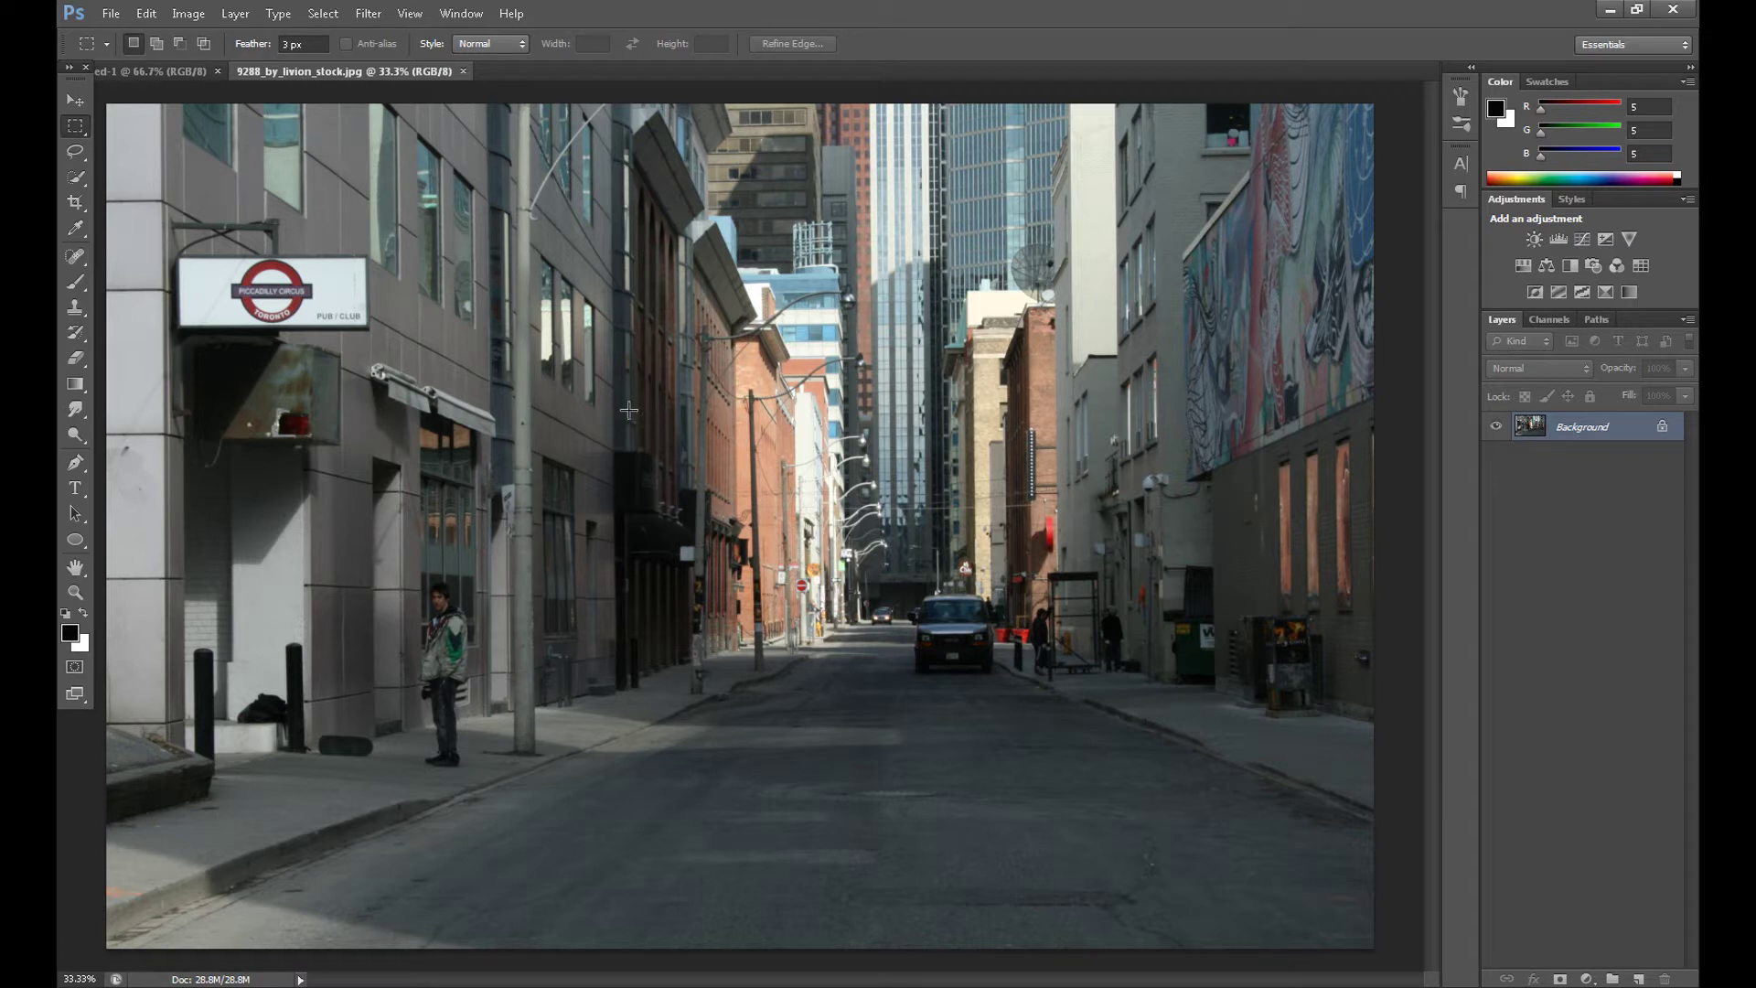
# Resize the street photo to 1920 pixels wide with its proportions constrained
pyautogui.click(181, 16)
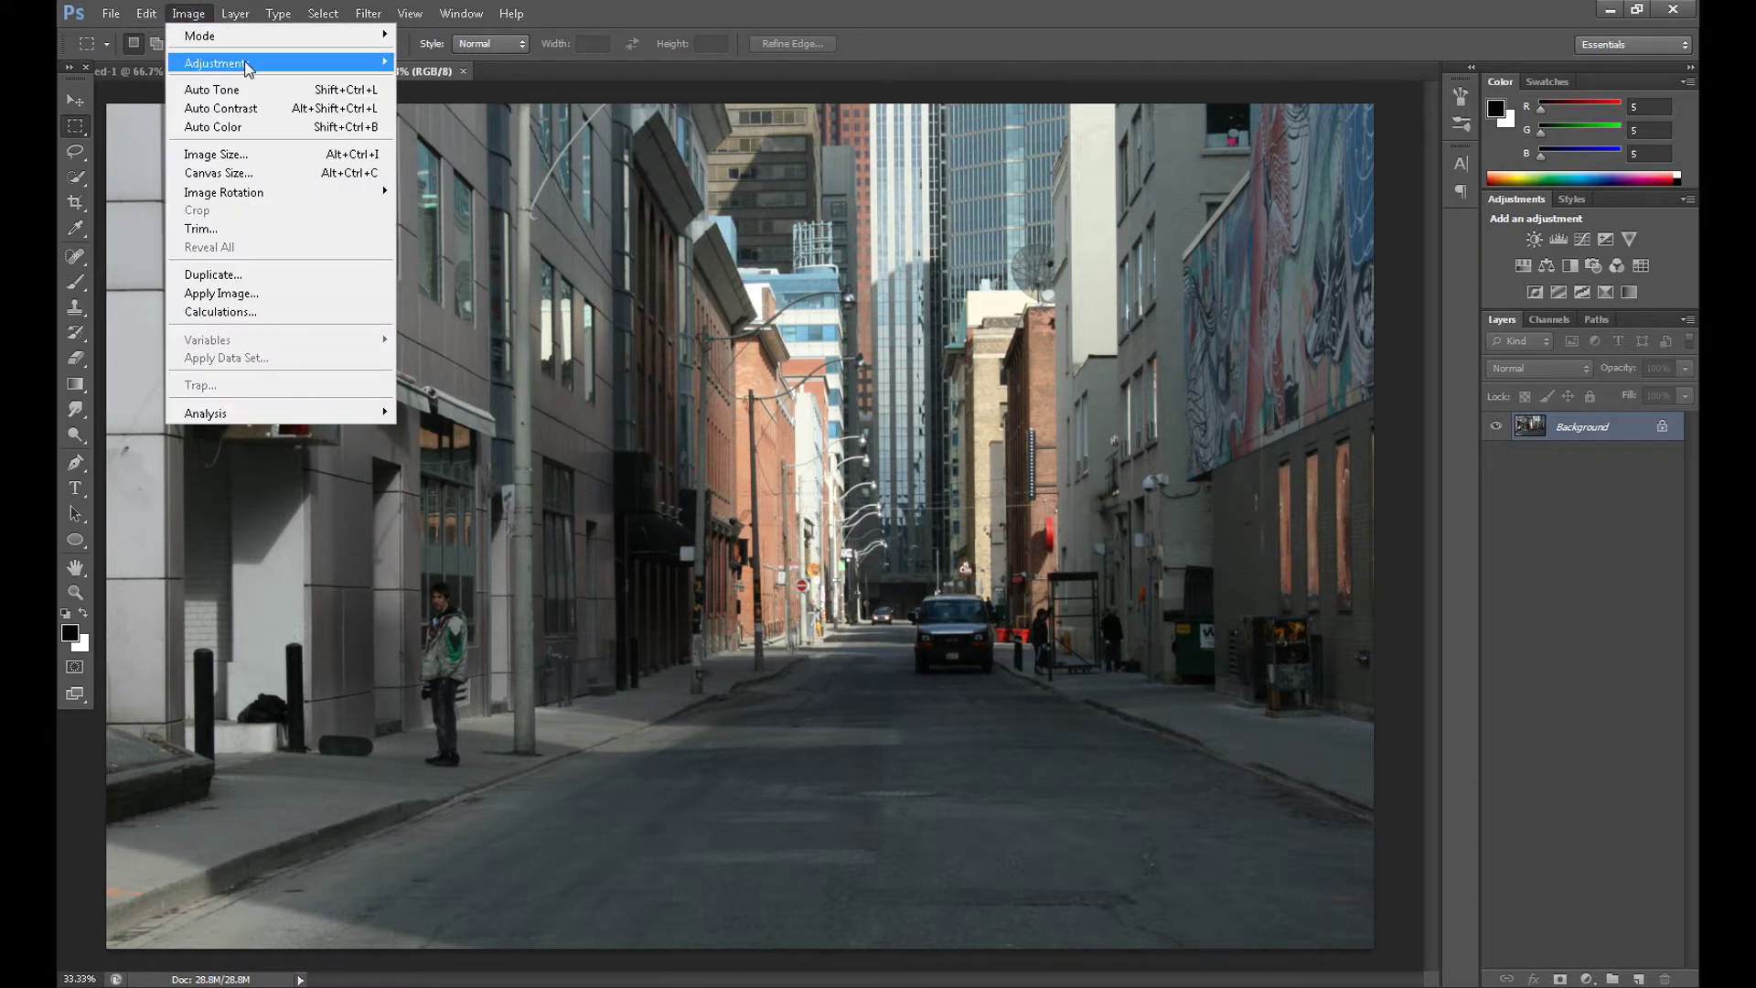
pyautogui.moveTo(264, 65)
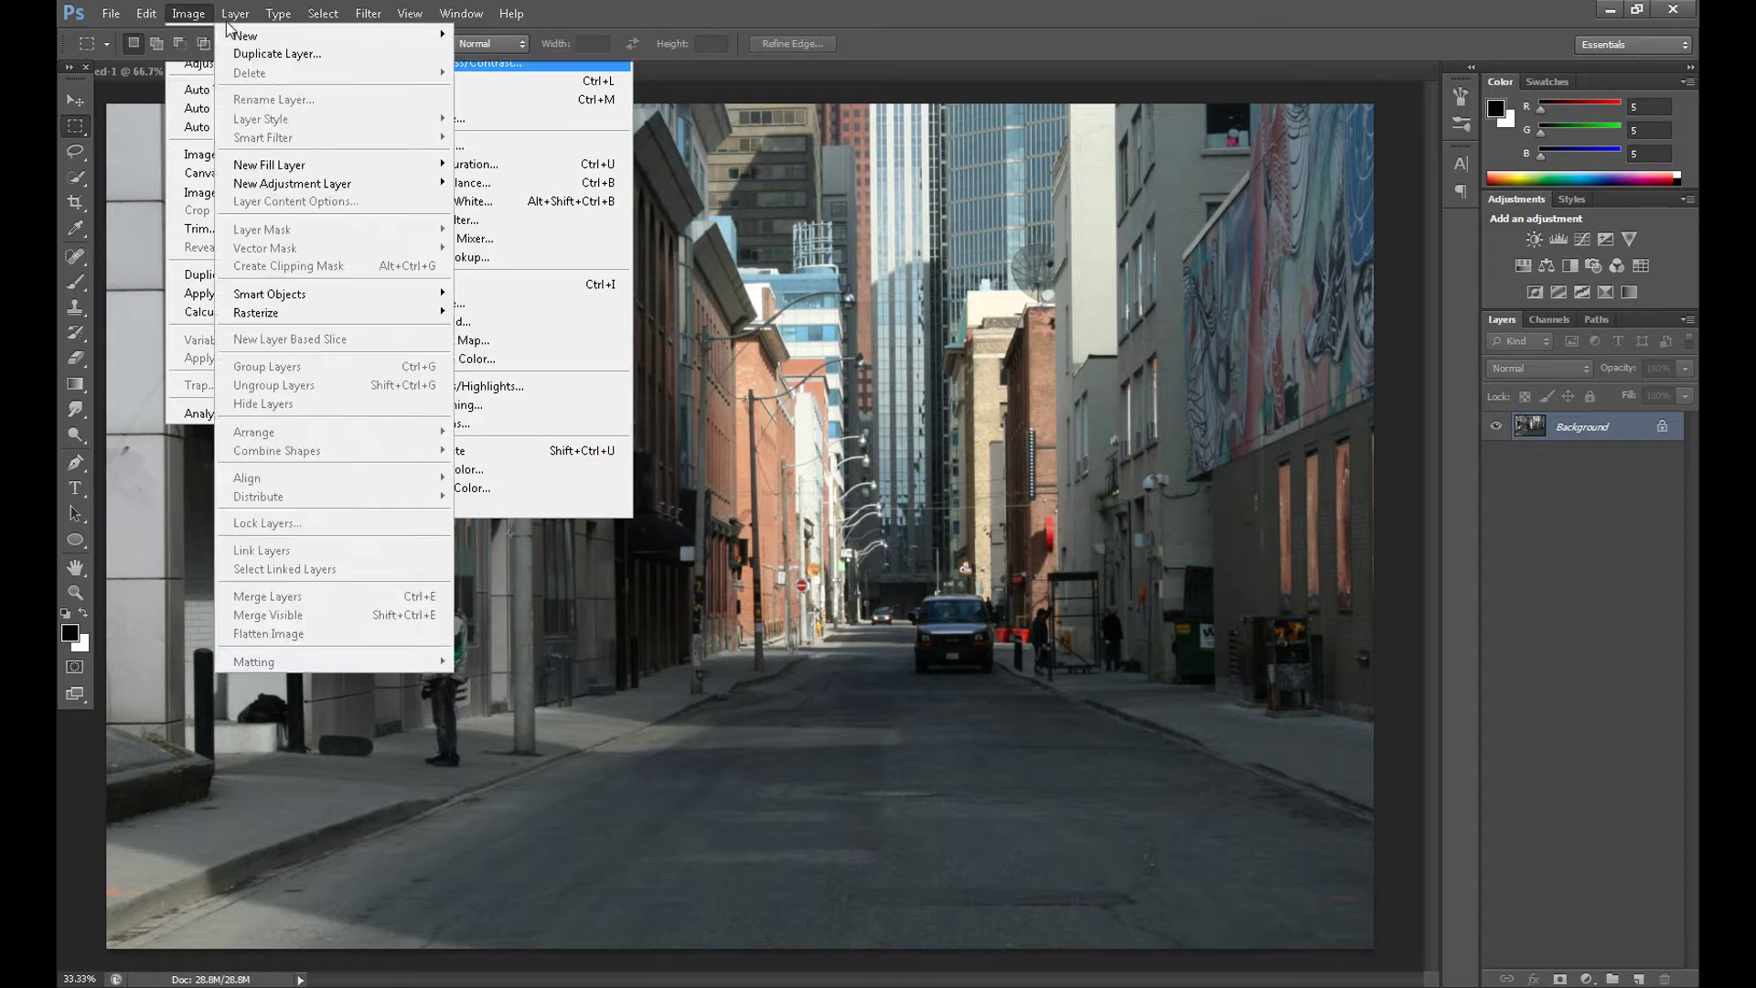
pyautogui.click(217, 156)
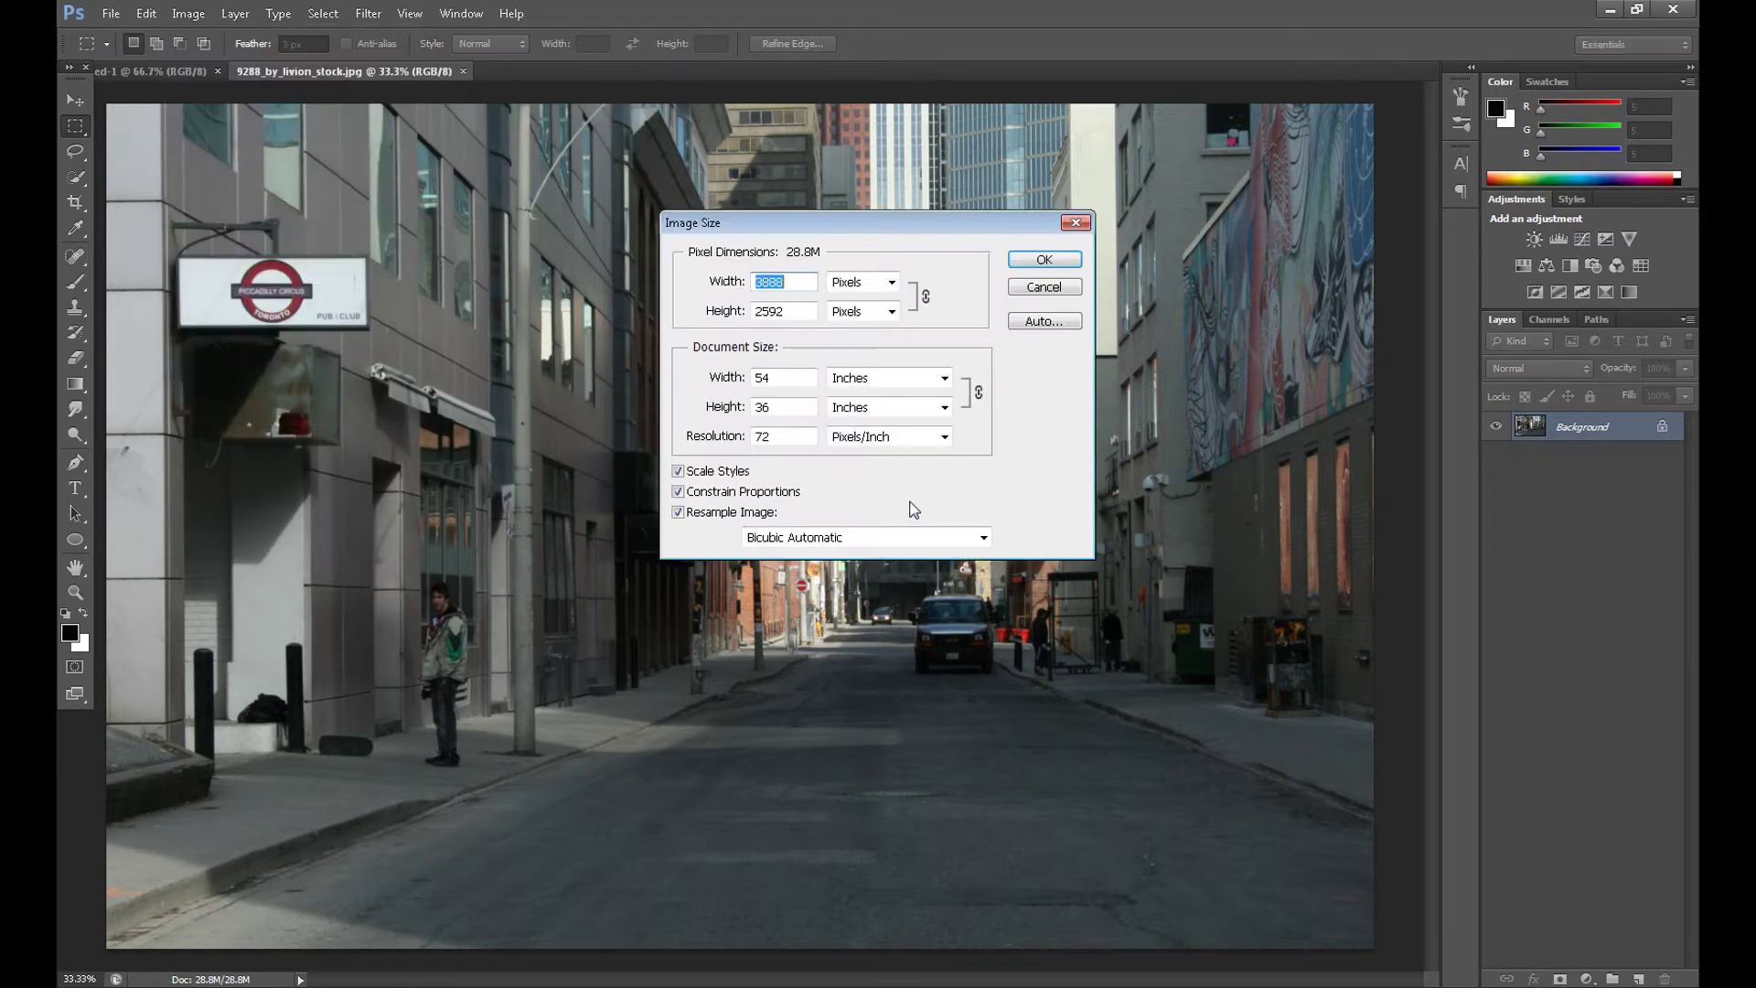
pyautogui.write('19')
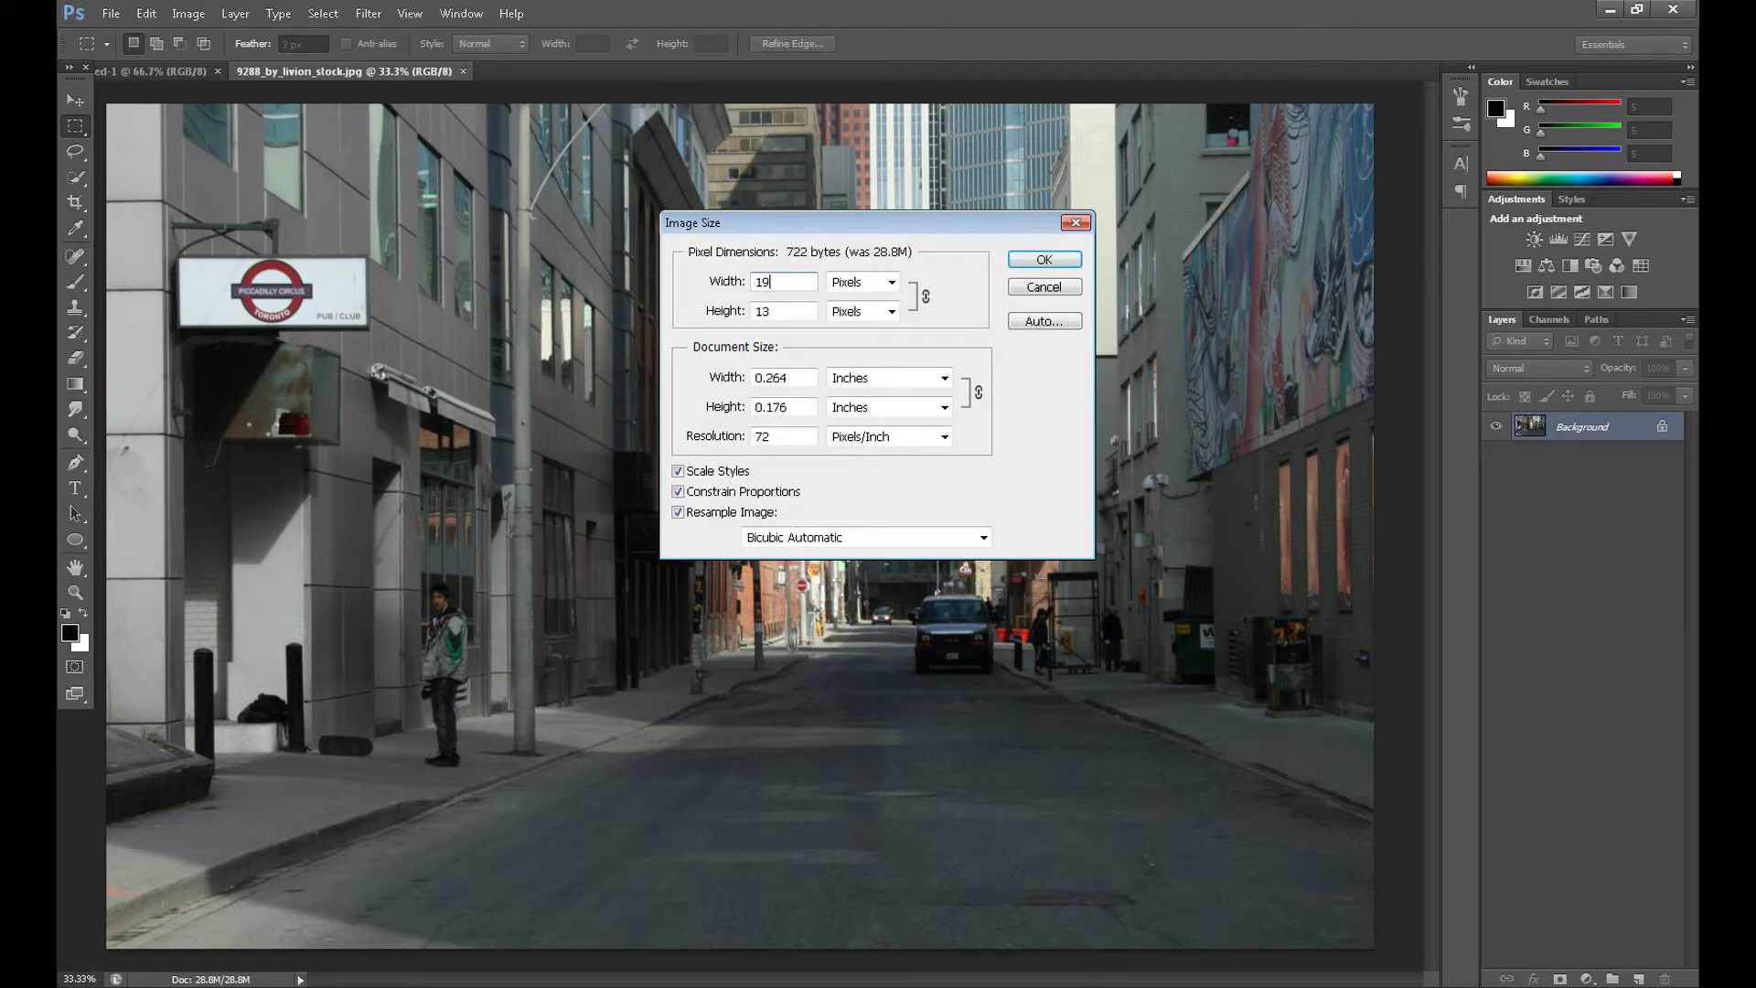
pyautogui.write('20')
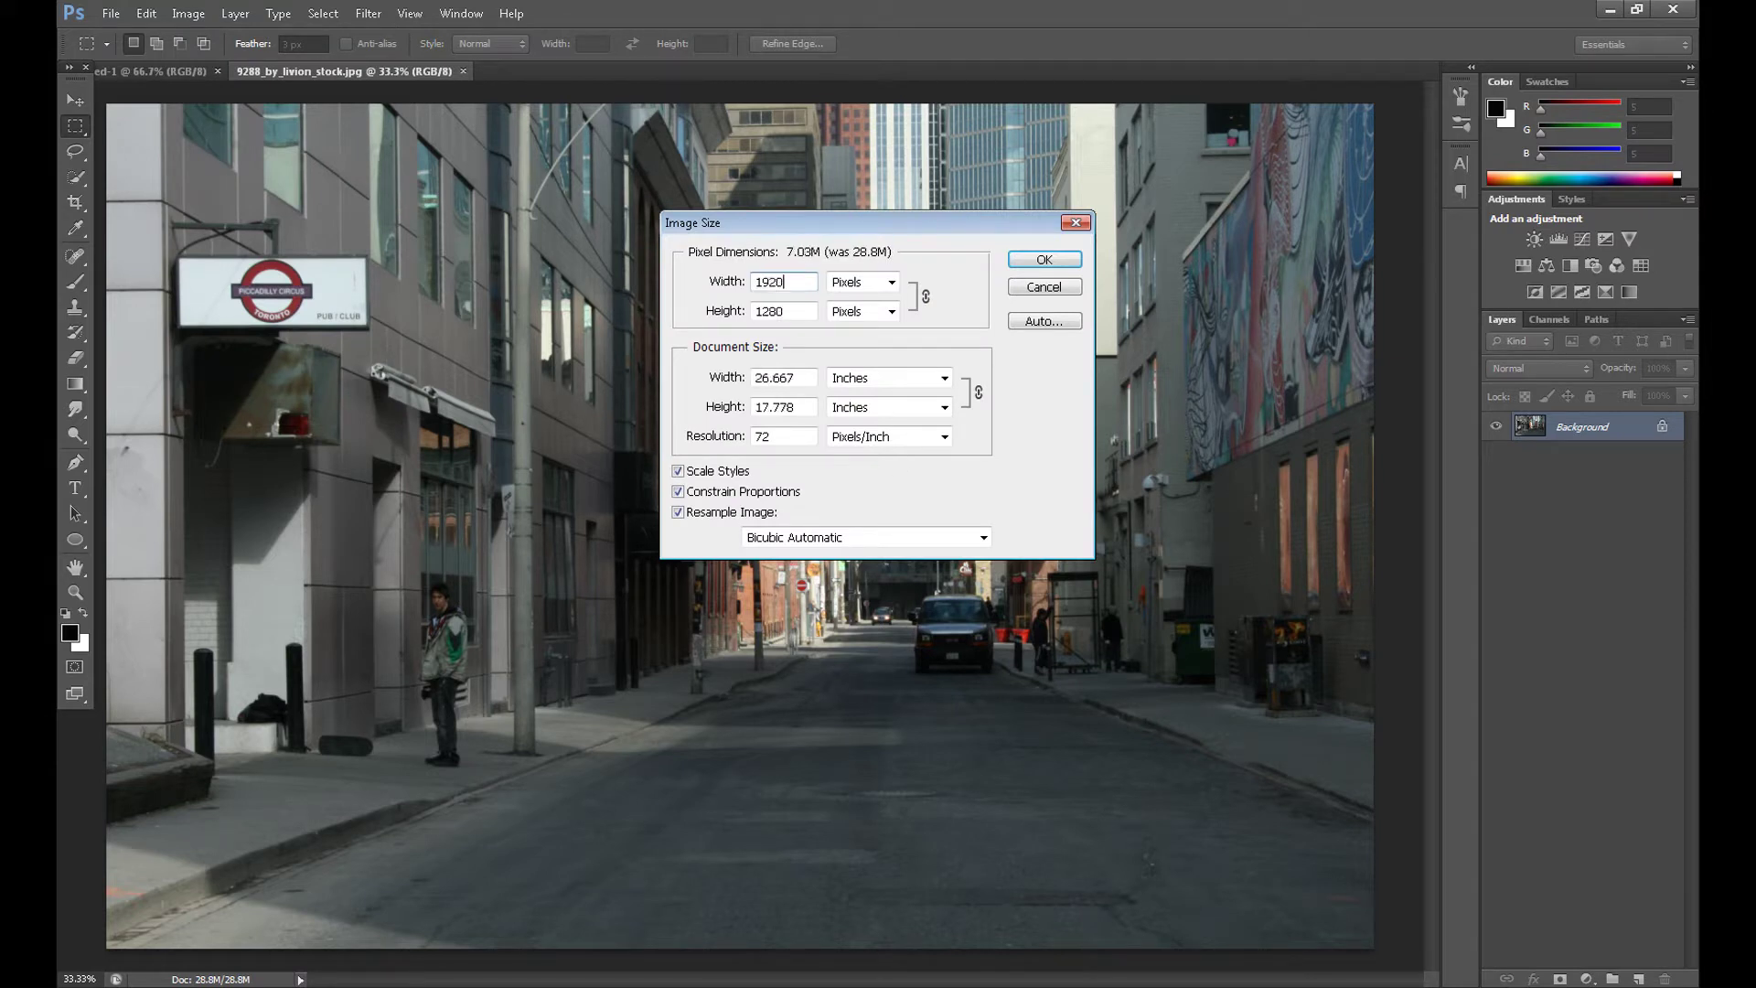
pyautogui.click(1031, 260)
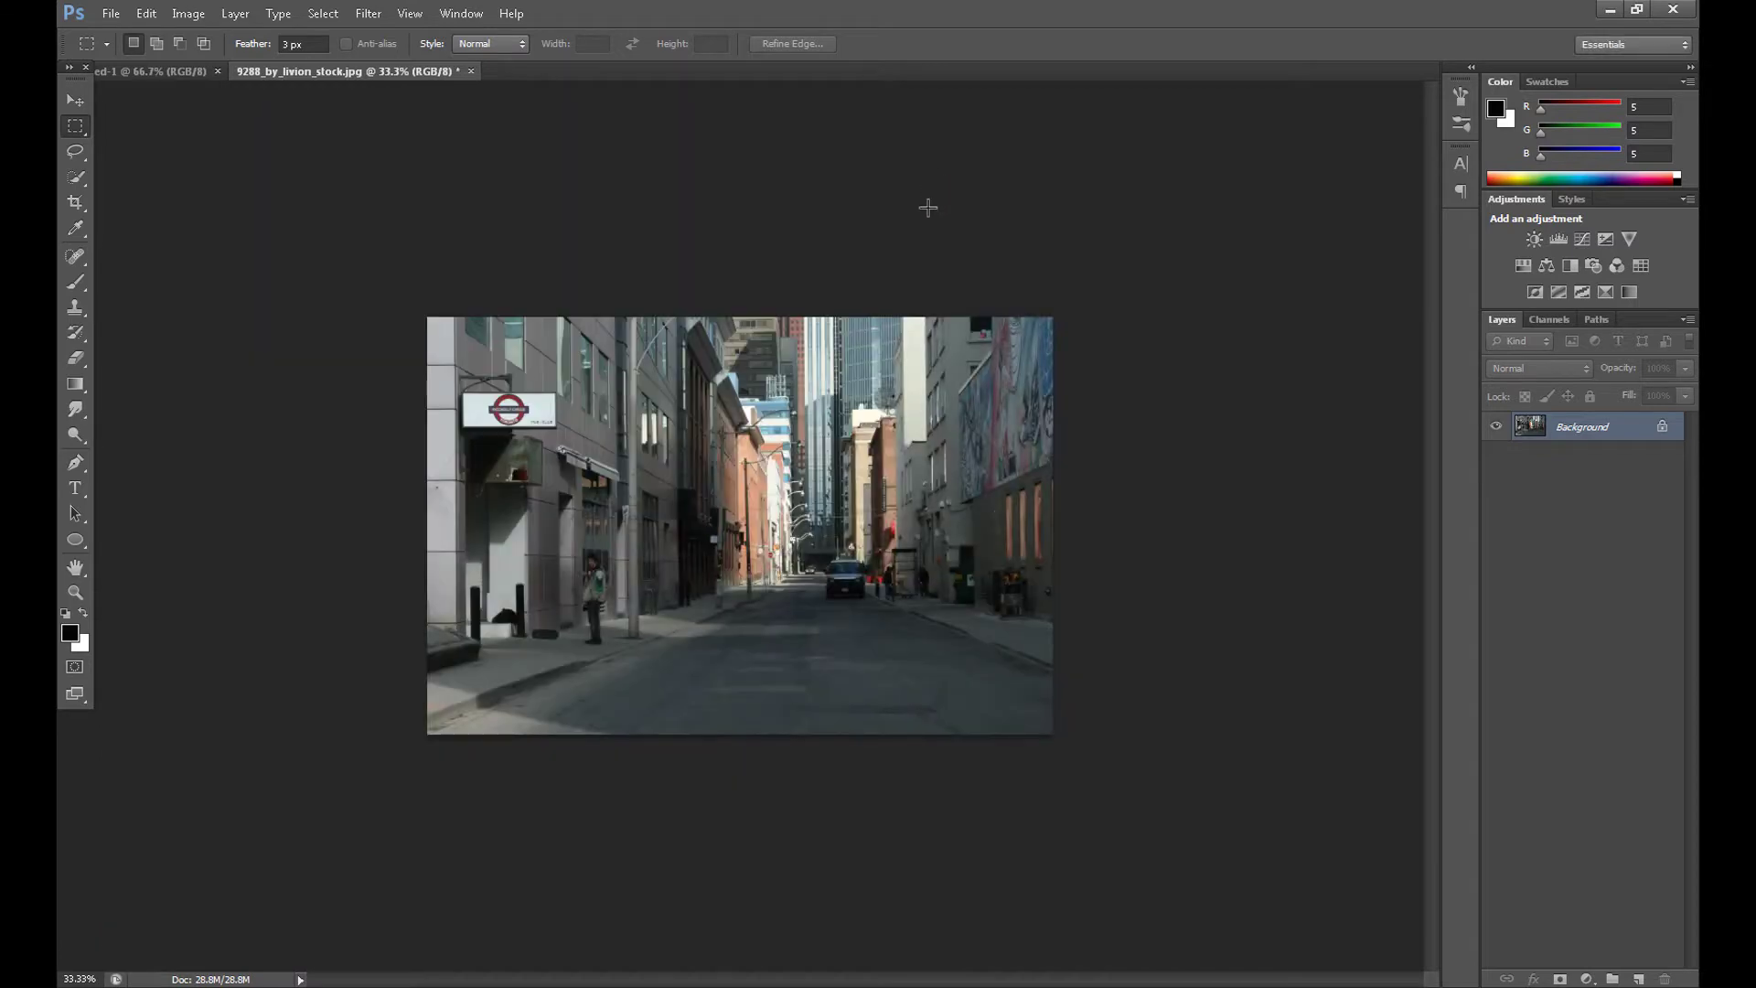
# Bring the street photo into the blank document as a layer and position it to fill the canvas
pyautogui.click(75, 100)
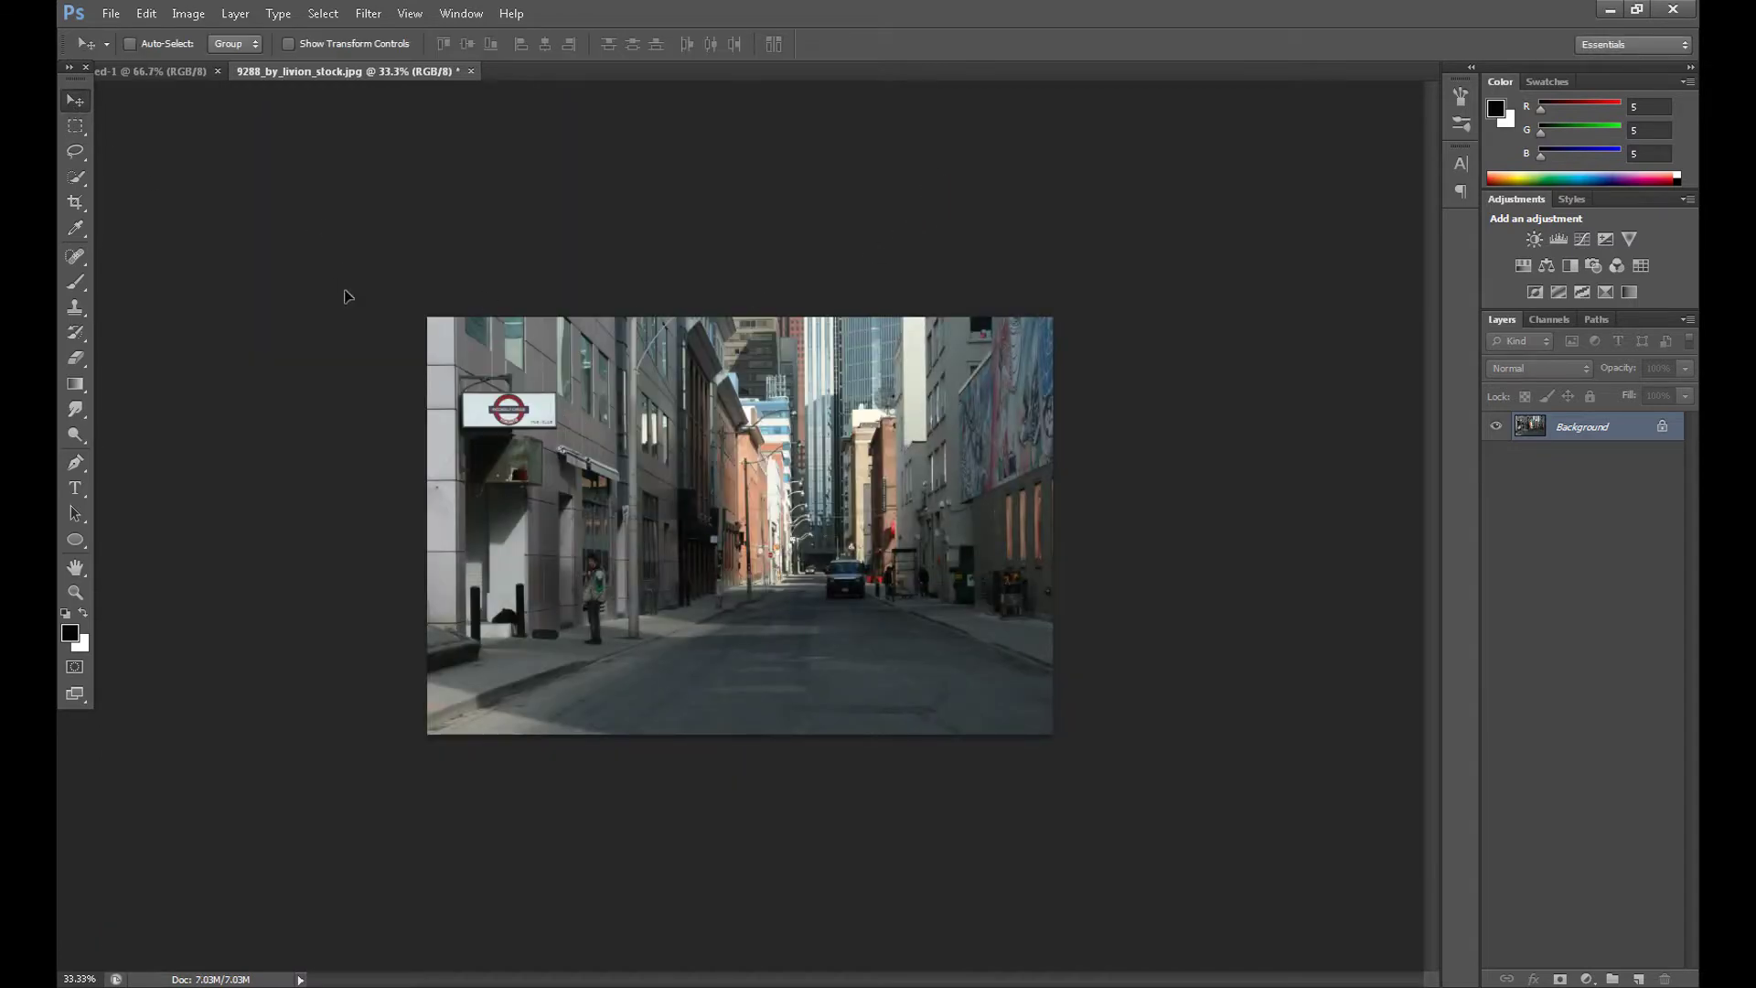
pyautogui.click(155, 71)
pyautogui.moveTo(704, 427)
pyautogui.mouseDown()
pyautogui.moveTo(727, 428)
pyautogui.moveTo(590, 403)
pyautogui.moveTo(600, 323)
pyautogui.moveTo(640, 425)
pyautogui.mouseUp()
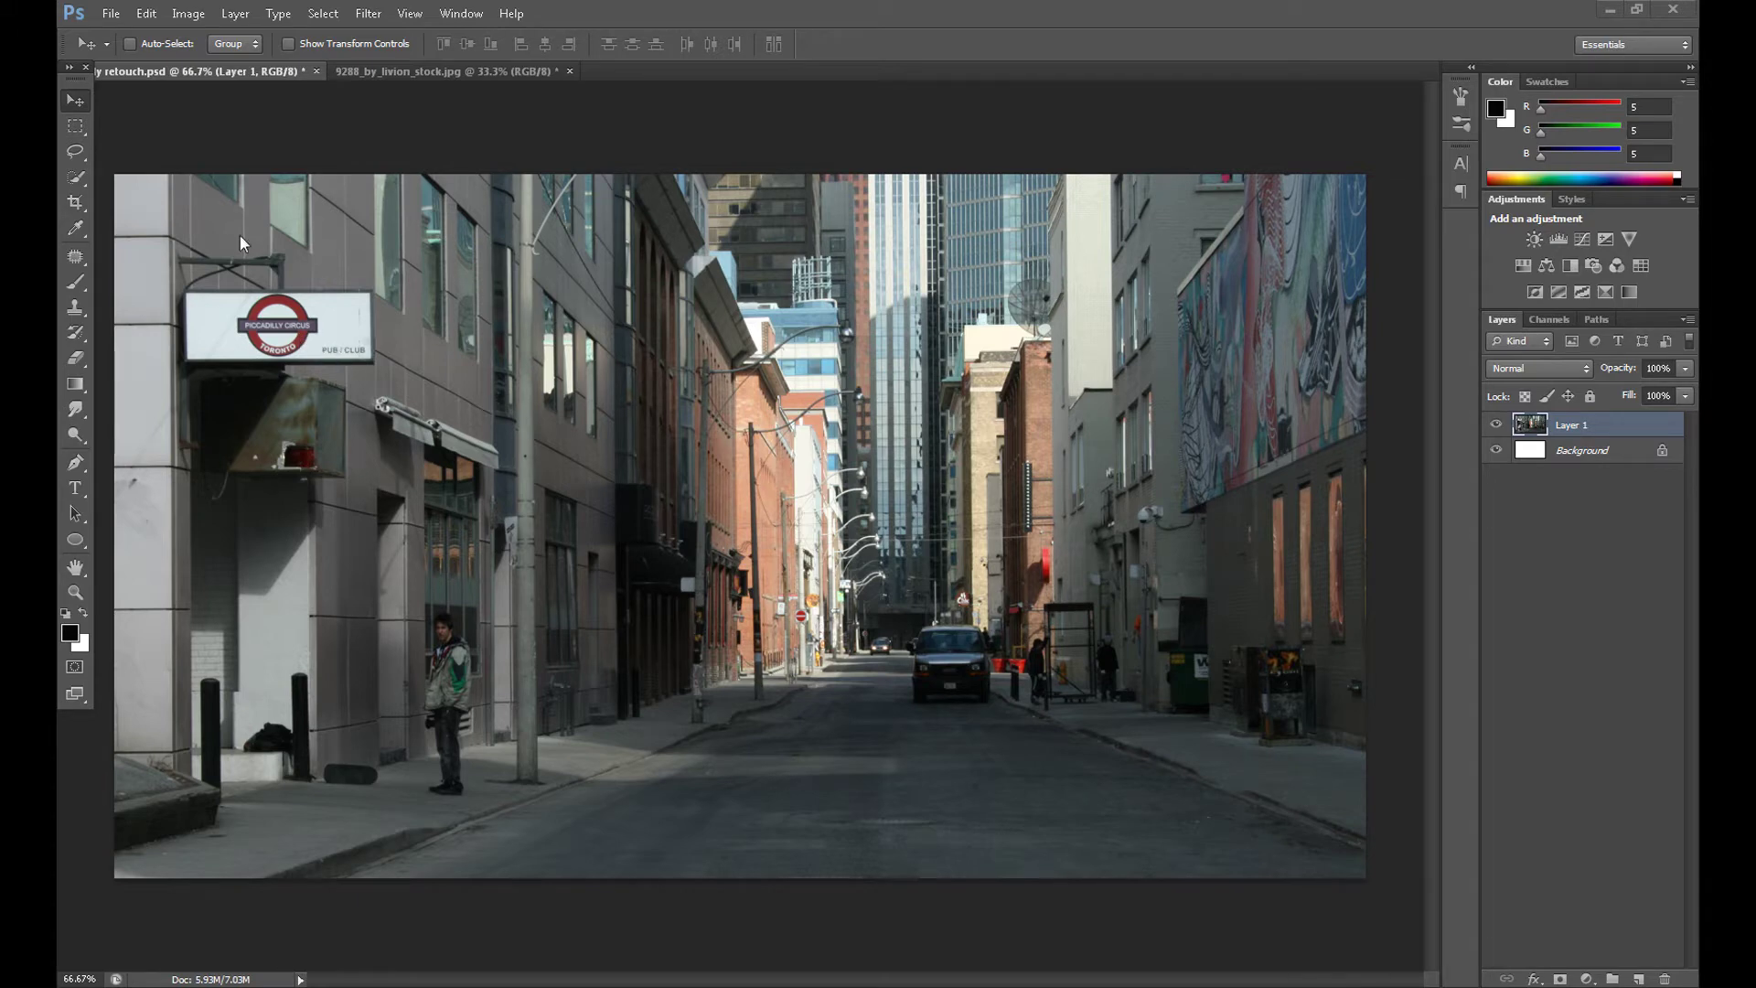
# Copy a rectangular section of the window just above the standing man onto its own layer
pyautogui.hotkey('ctrl', '+')
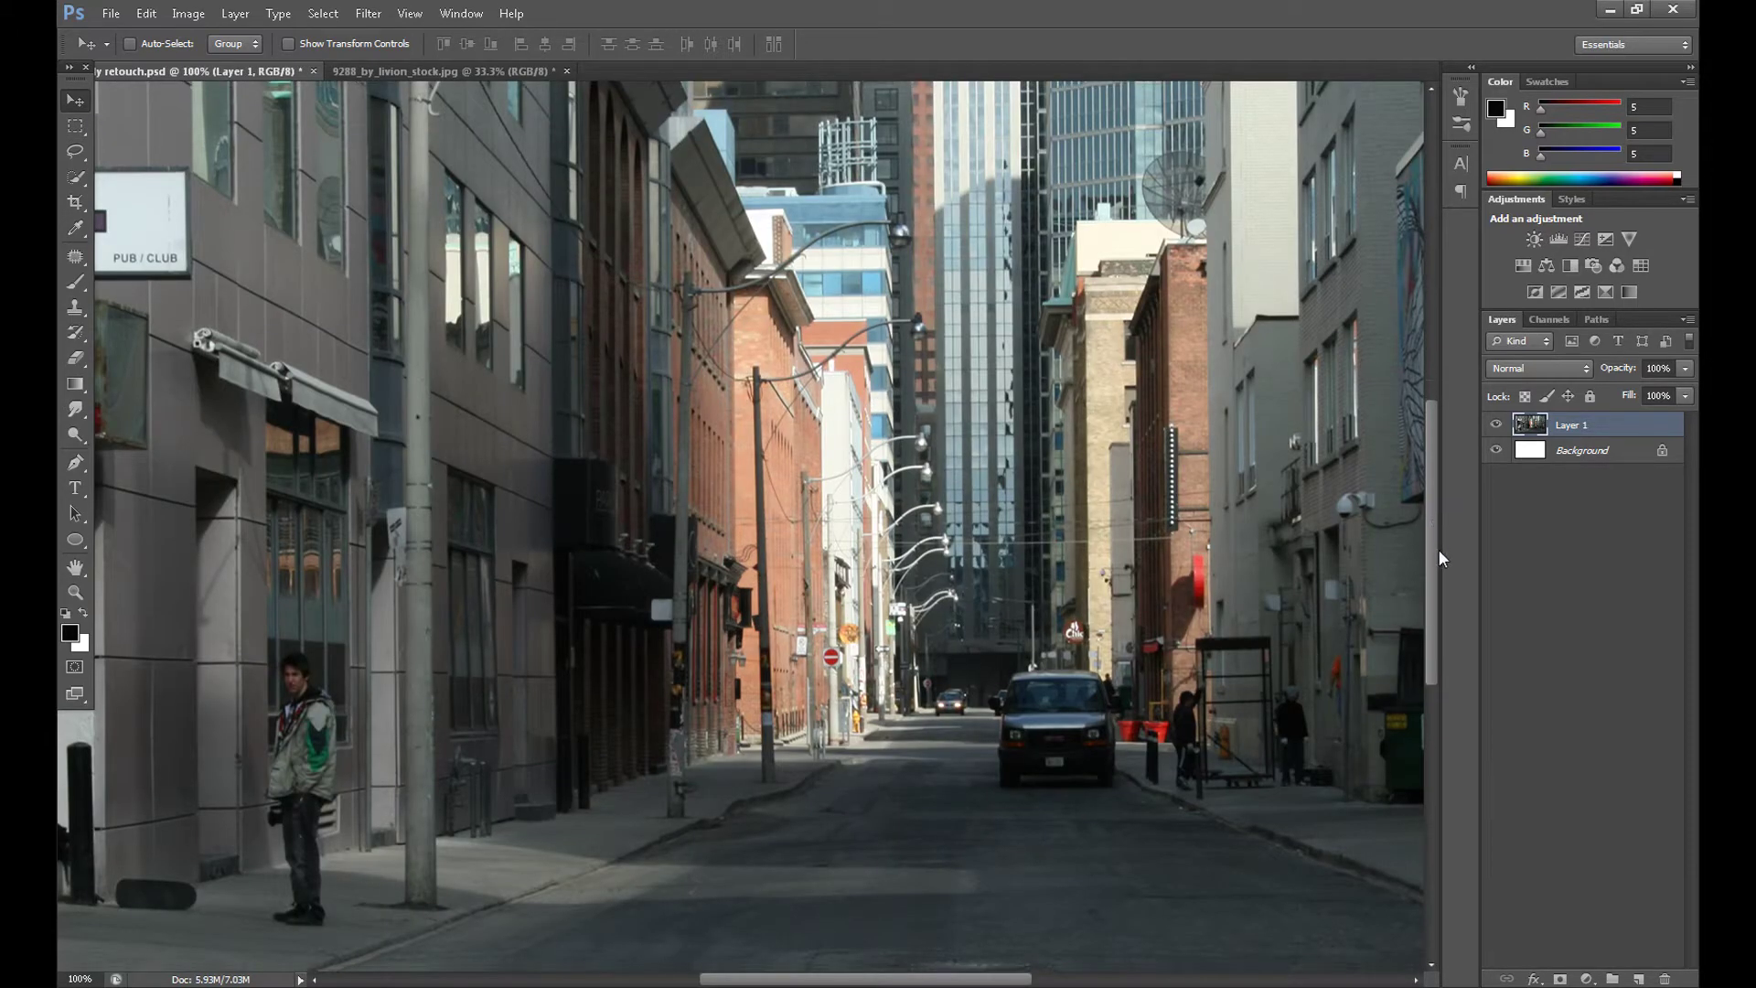
pyautogui.moveTo(1433, 553); pyautogui.dragTo(1433, 573)
pyautogui.moveTo(897, 979); pyautogui.dragTo(796, 979)
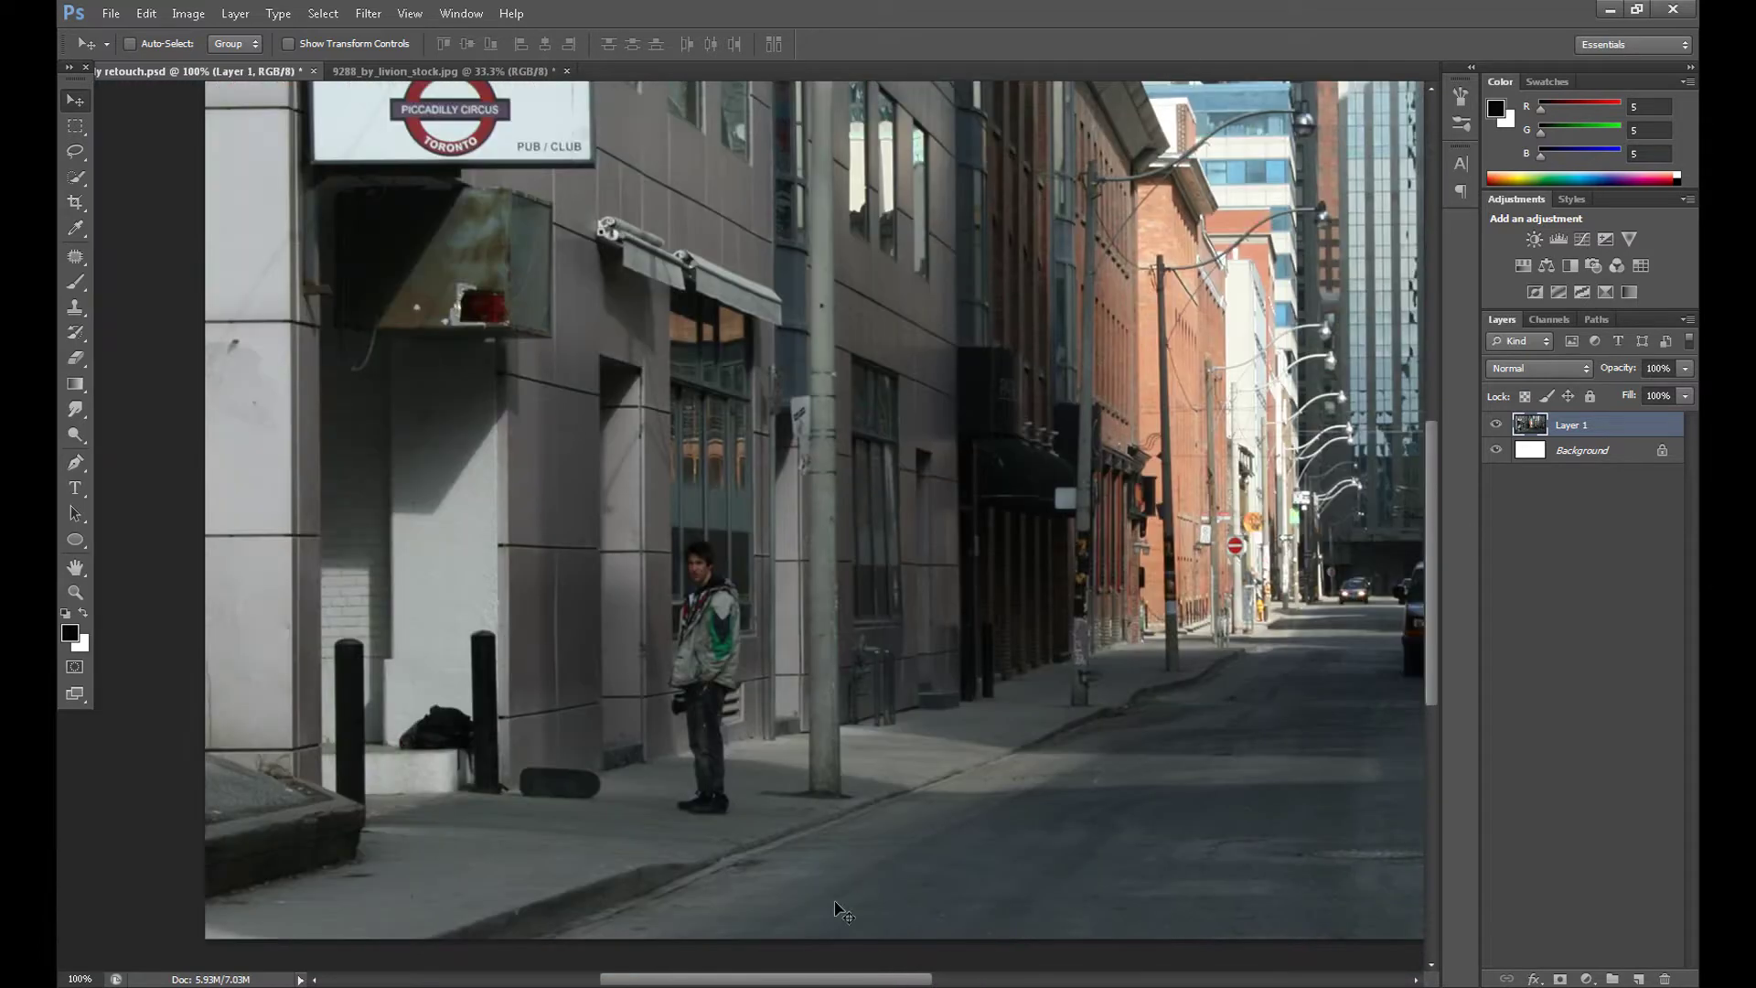
pyautogui.click(78, 127)
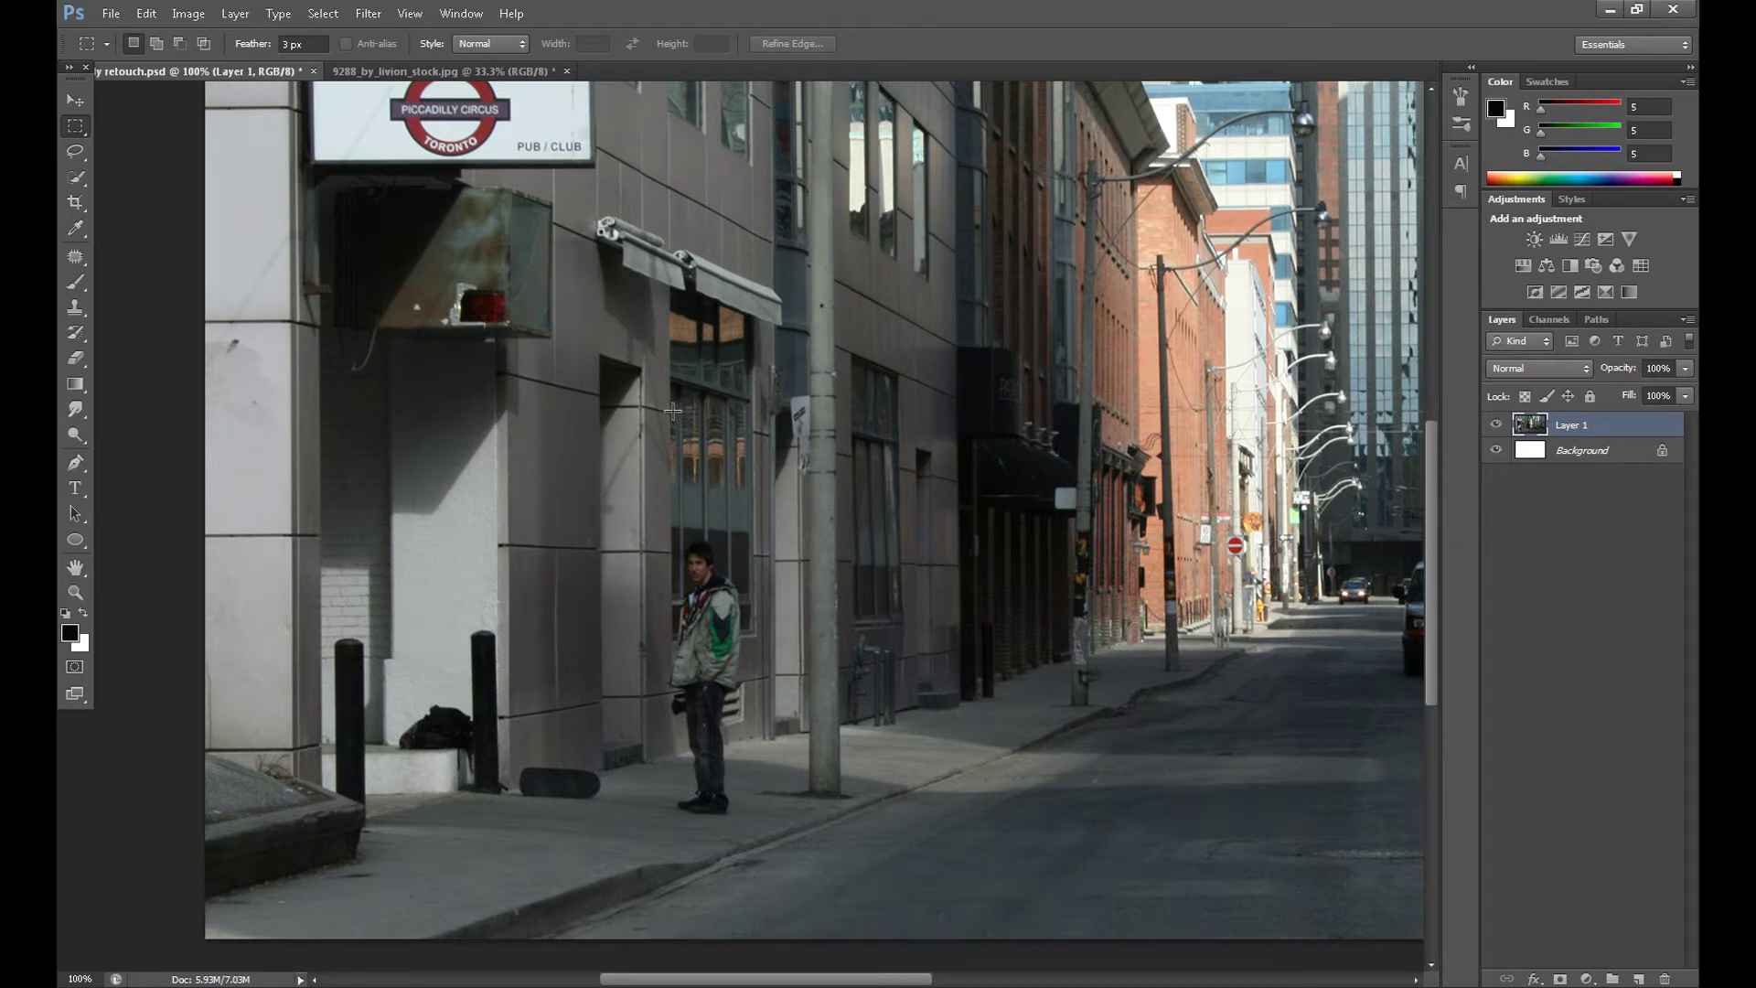
pyautogui.moveTo(673, 409); pyautogui.dragTo(748, 538)
pyautogui.rightClick(646, 490)
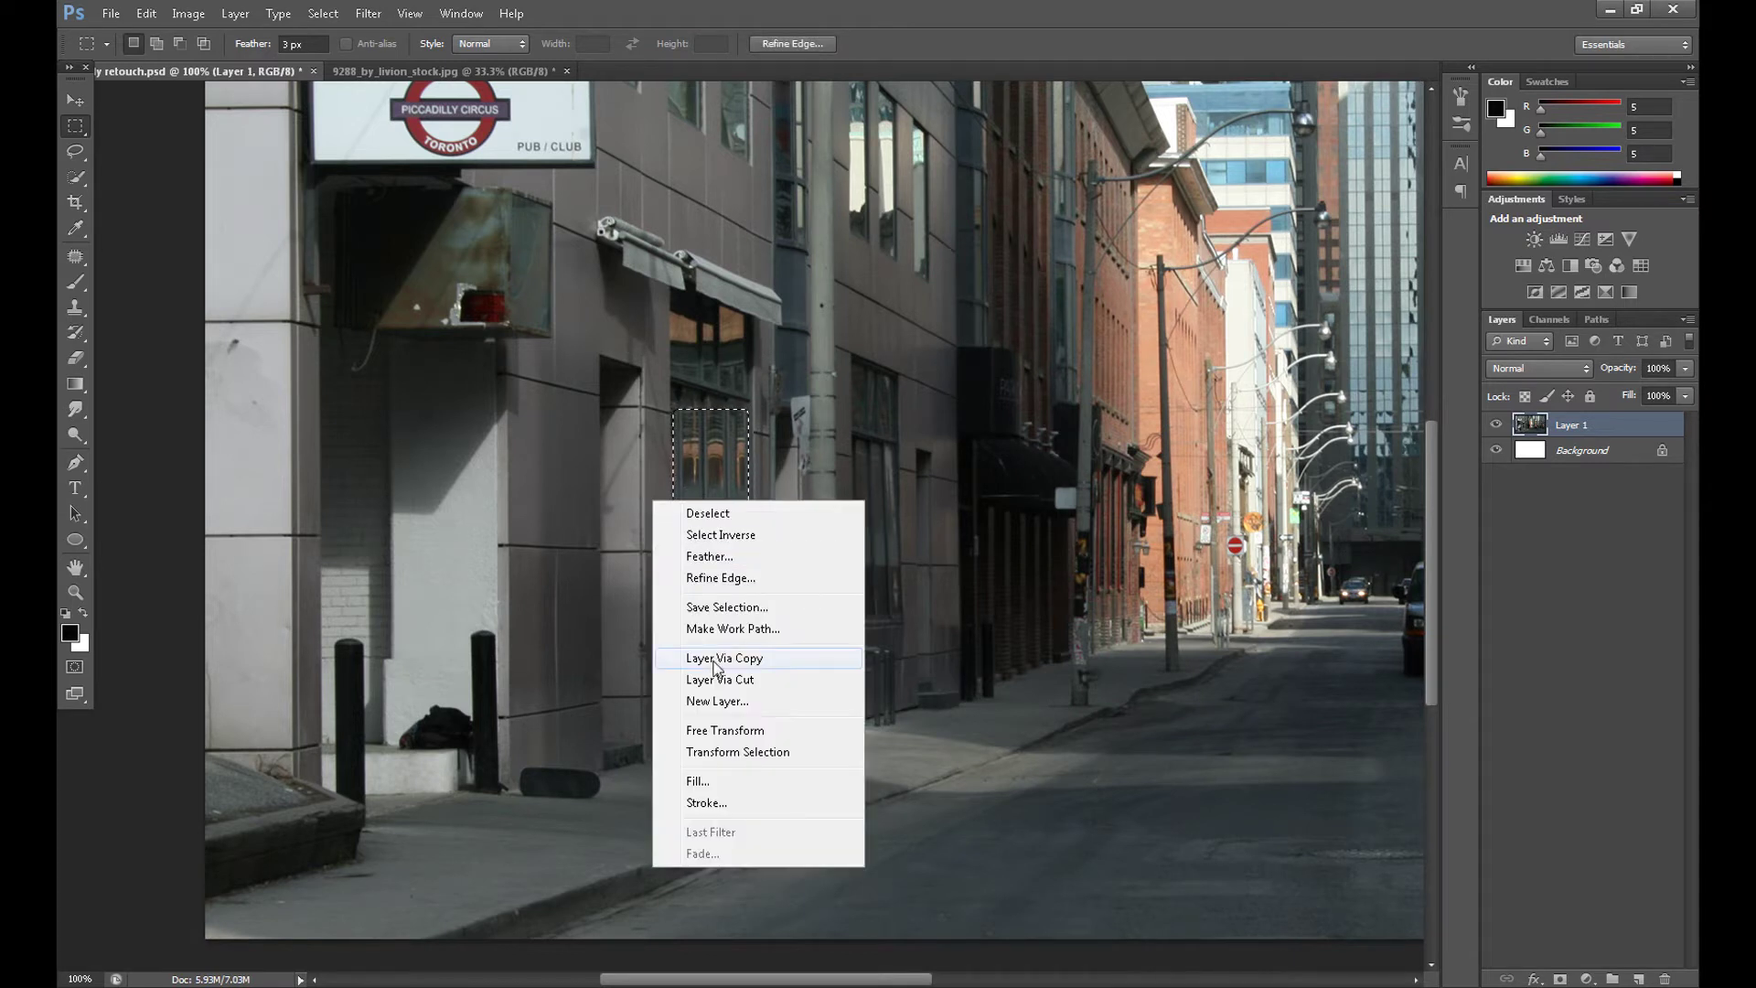
pyautogui.click(718, 660)
# Move the copied window section down over the man's head and upper body, and merge it with the photo layer
pyautogui.click(75, 100)
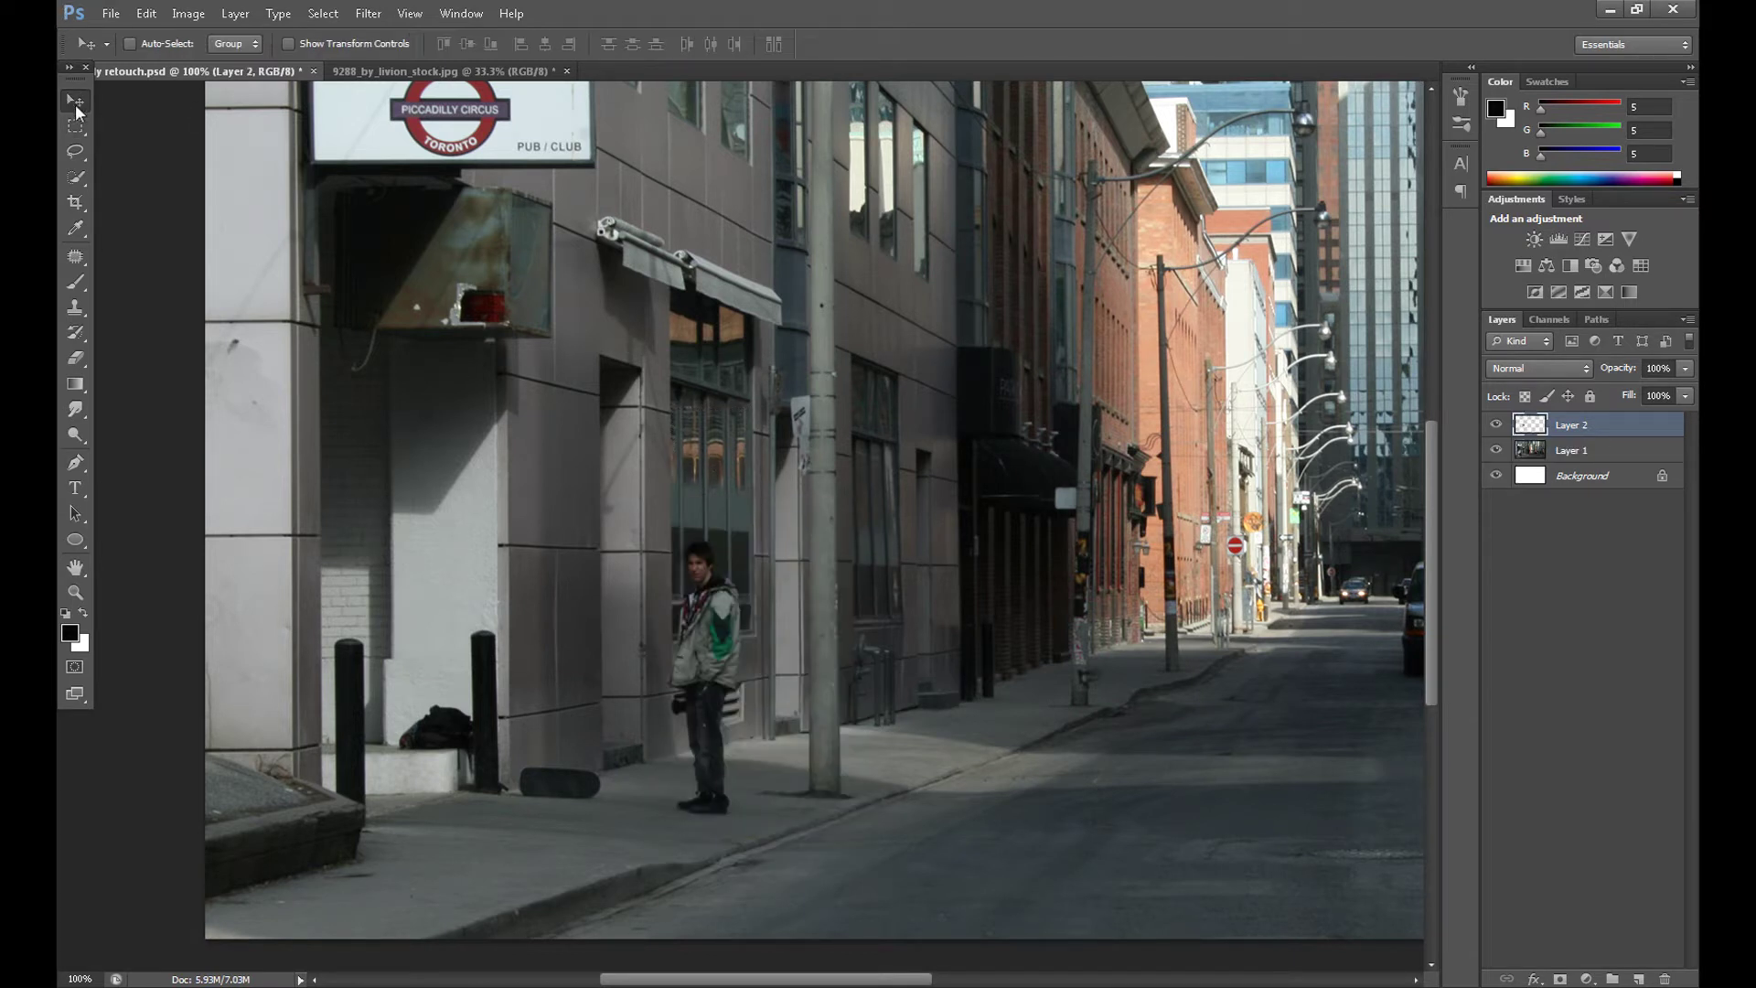
pyautogui.moveTo(710, 485); pyautogui.dragTo(714, 568)
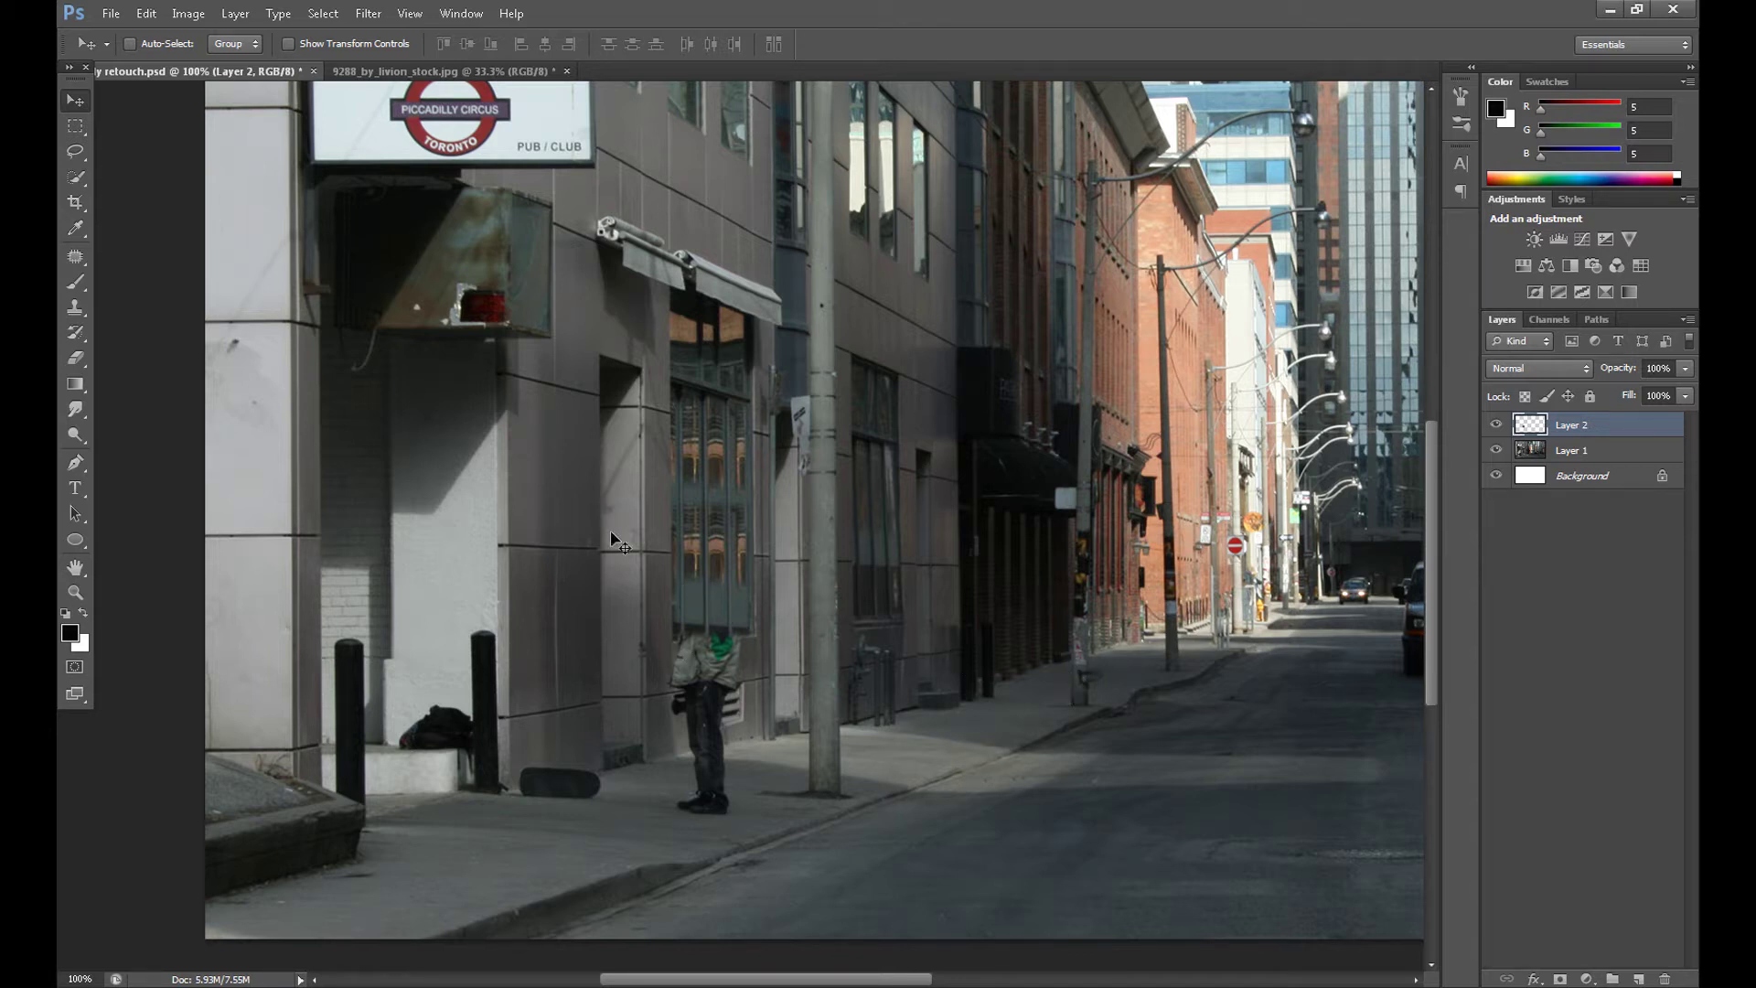
pyautogui.keyDown('shift'); pyautogui.click(1572, 455); pyautogui.keyUp('shift')
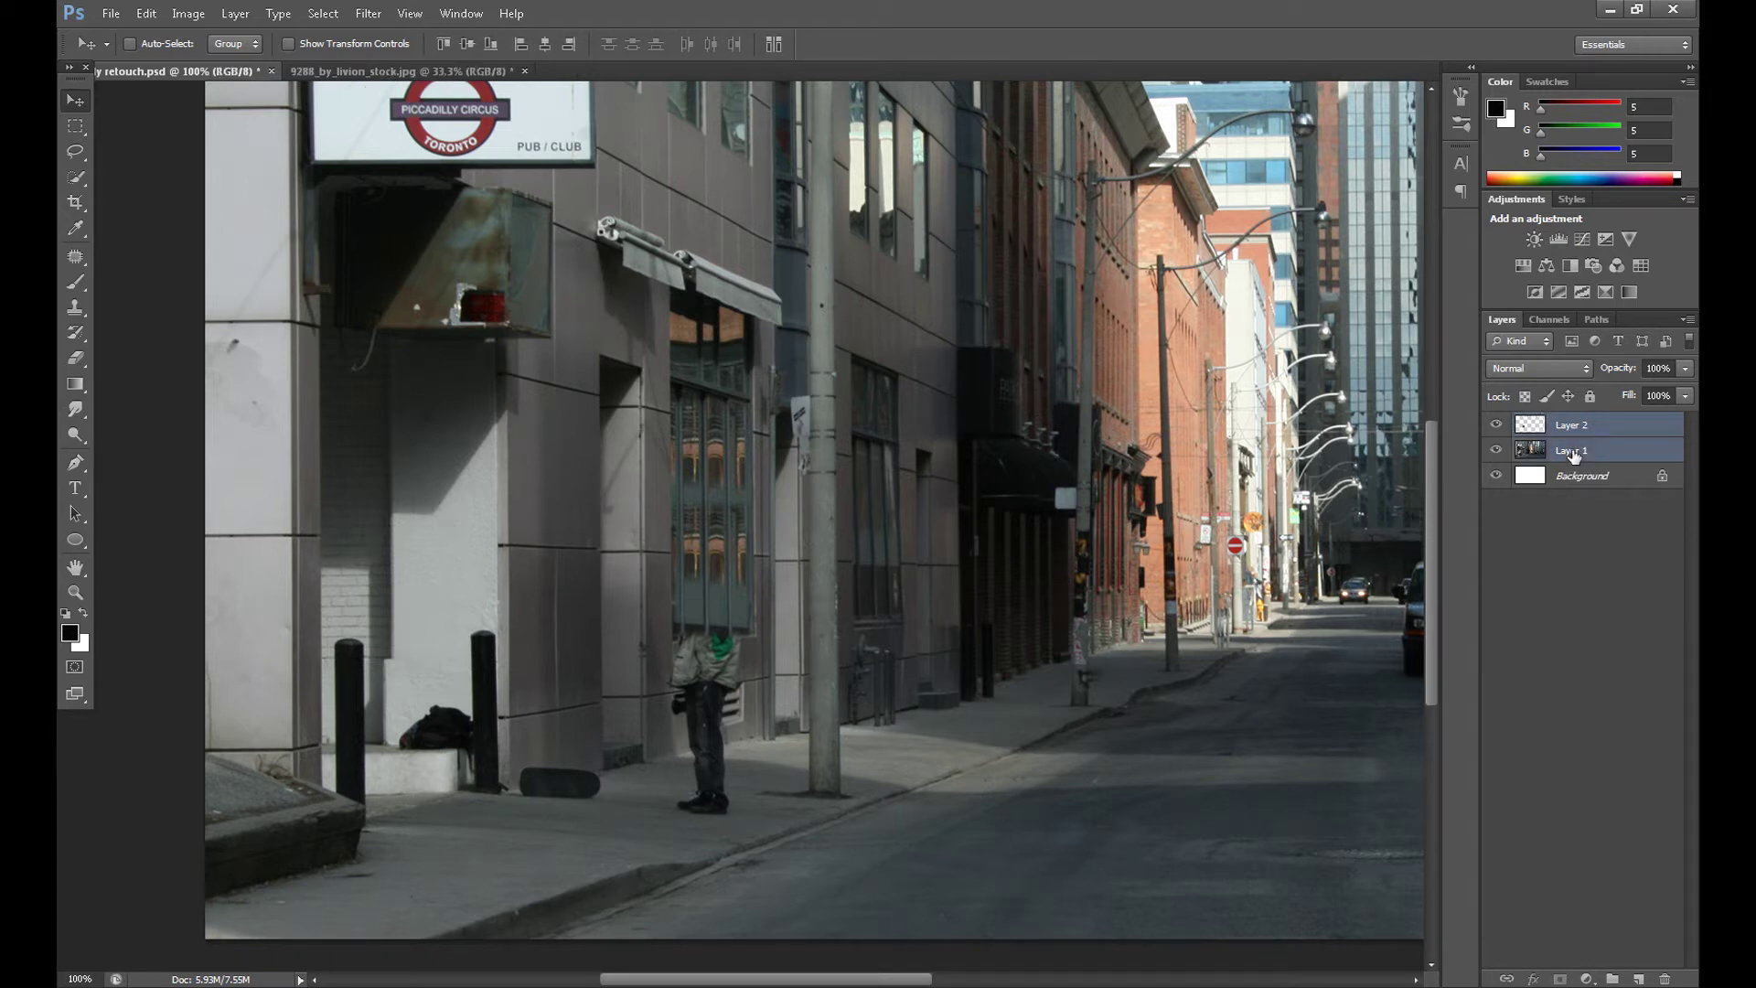
pyautogui.rightClick(1573, 454)
pyautogui.click(1443, 752)
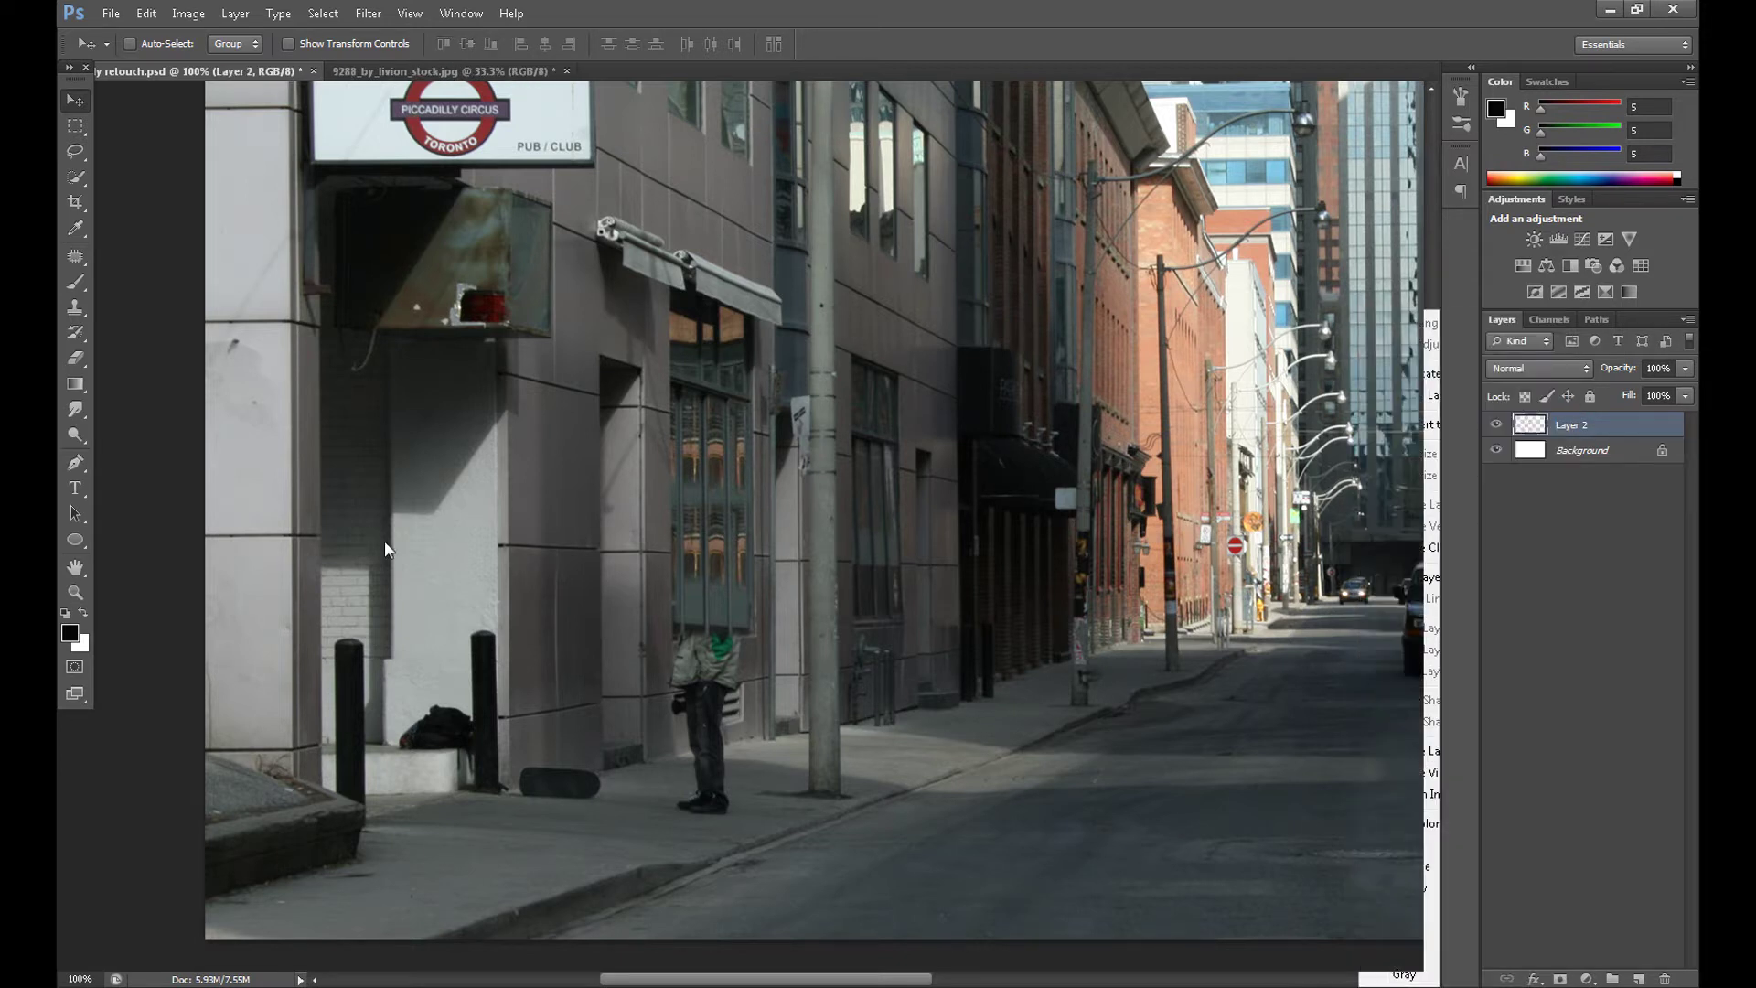
# Patch out the man's feet with clean sidewalk beside them using the Patch tool, and clear the selection
pyautogui.moveTo(76, 257); pyautogui.dragTo(148, 254)
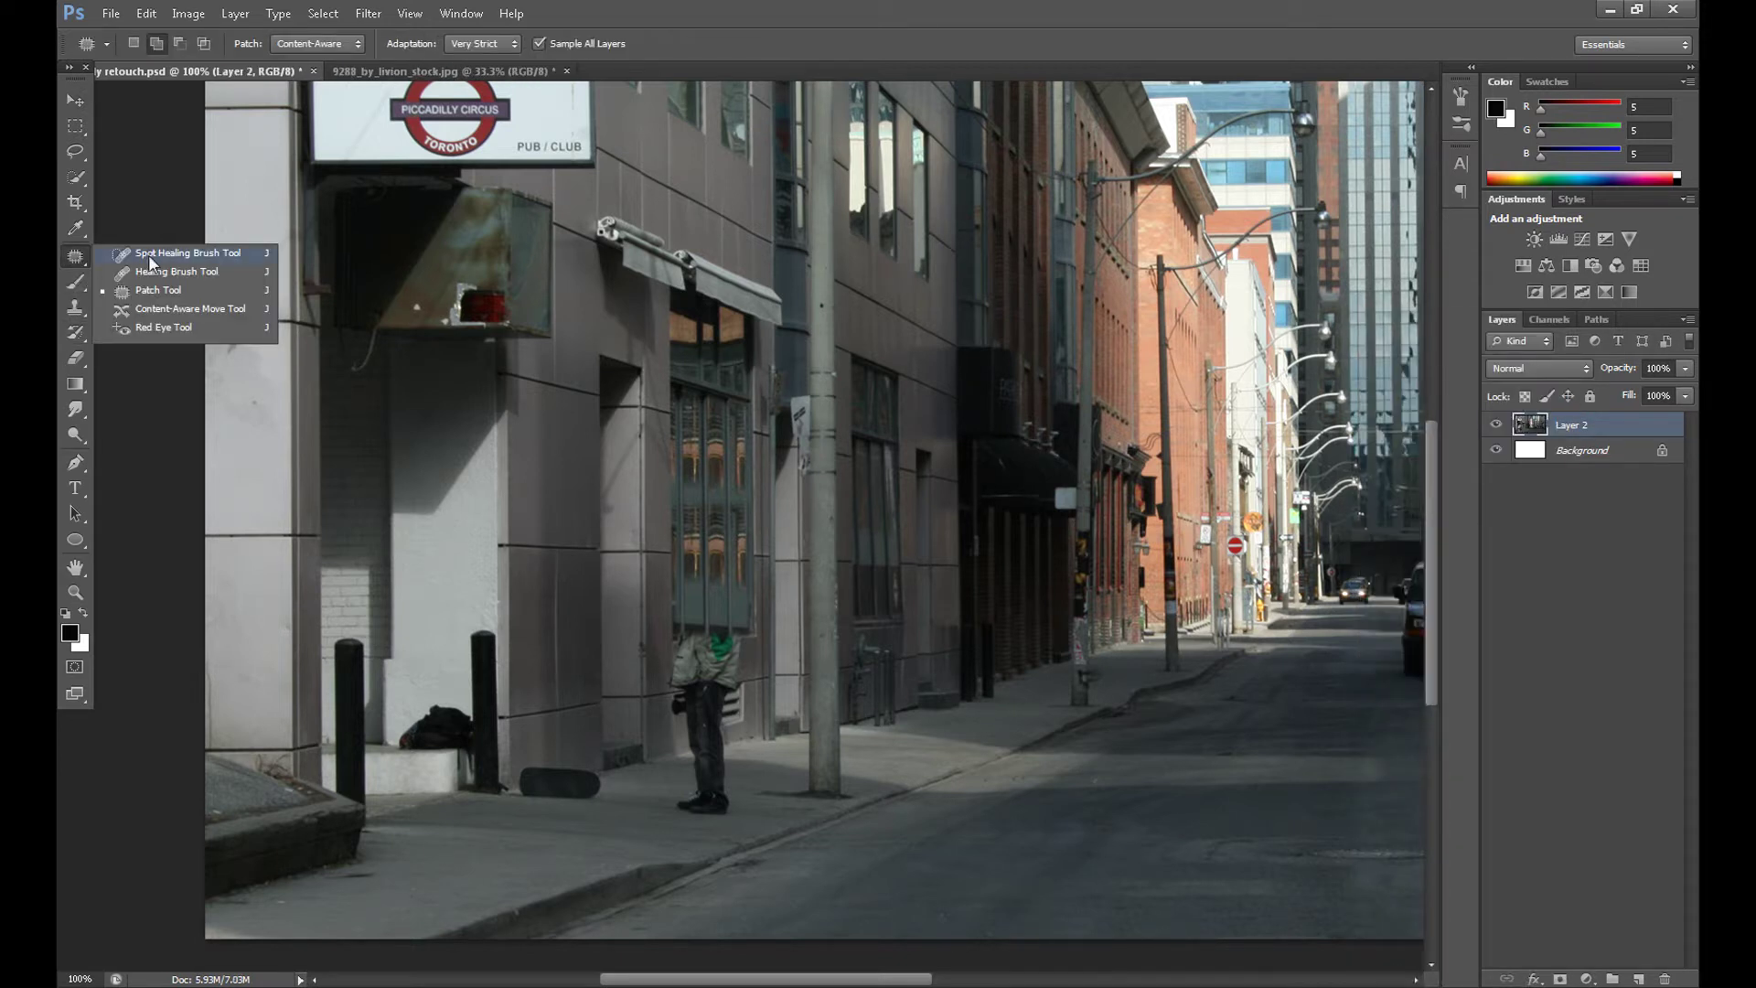
pyautogui.click(81, 263)
pyautogui.moveTo(735, 760); pyautogui.dragTo(702, 759)
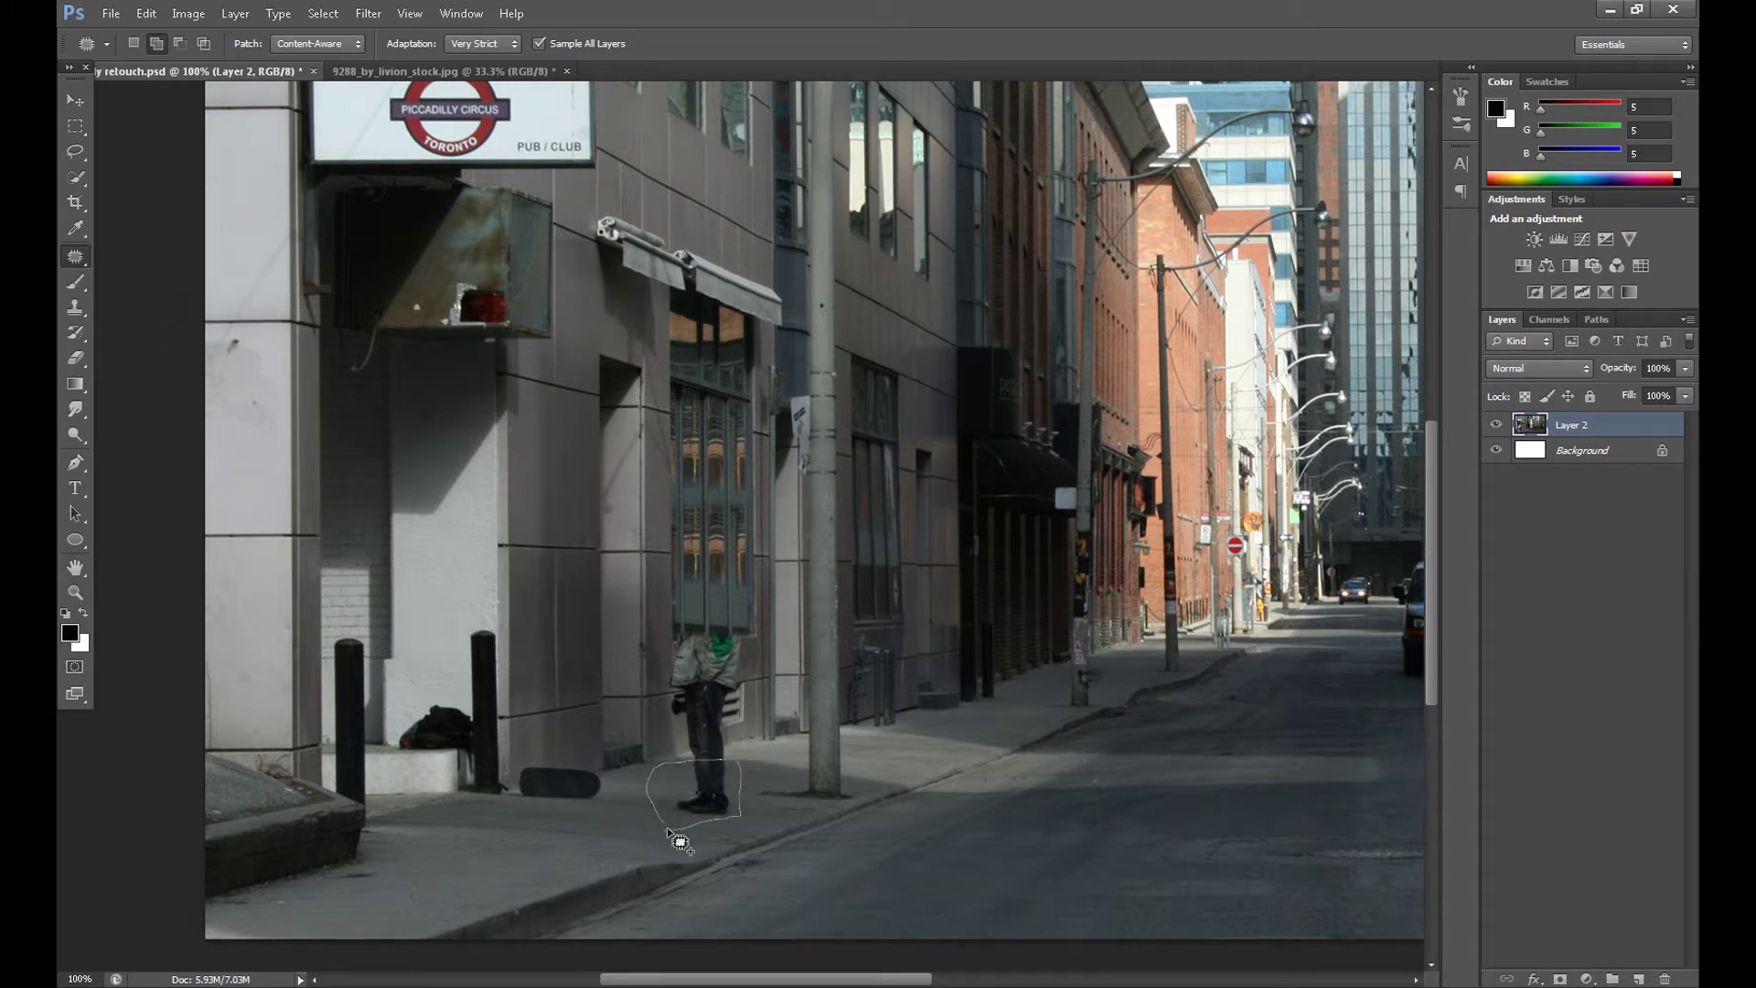
pyautogui.moveTo(668, 828)
pyautogui.mouseDown()
pyautogui.moveTo(640, 815)
pyautogui.moveTo(601, 833)
pyautogui.mouseUp()
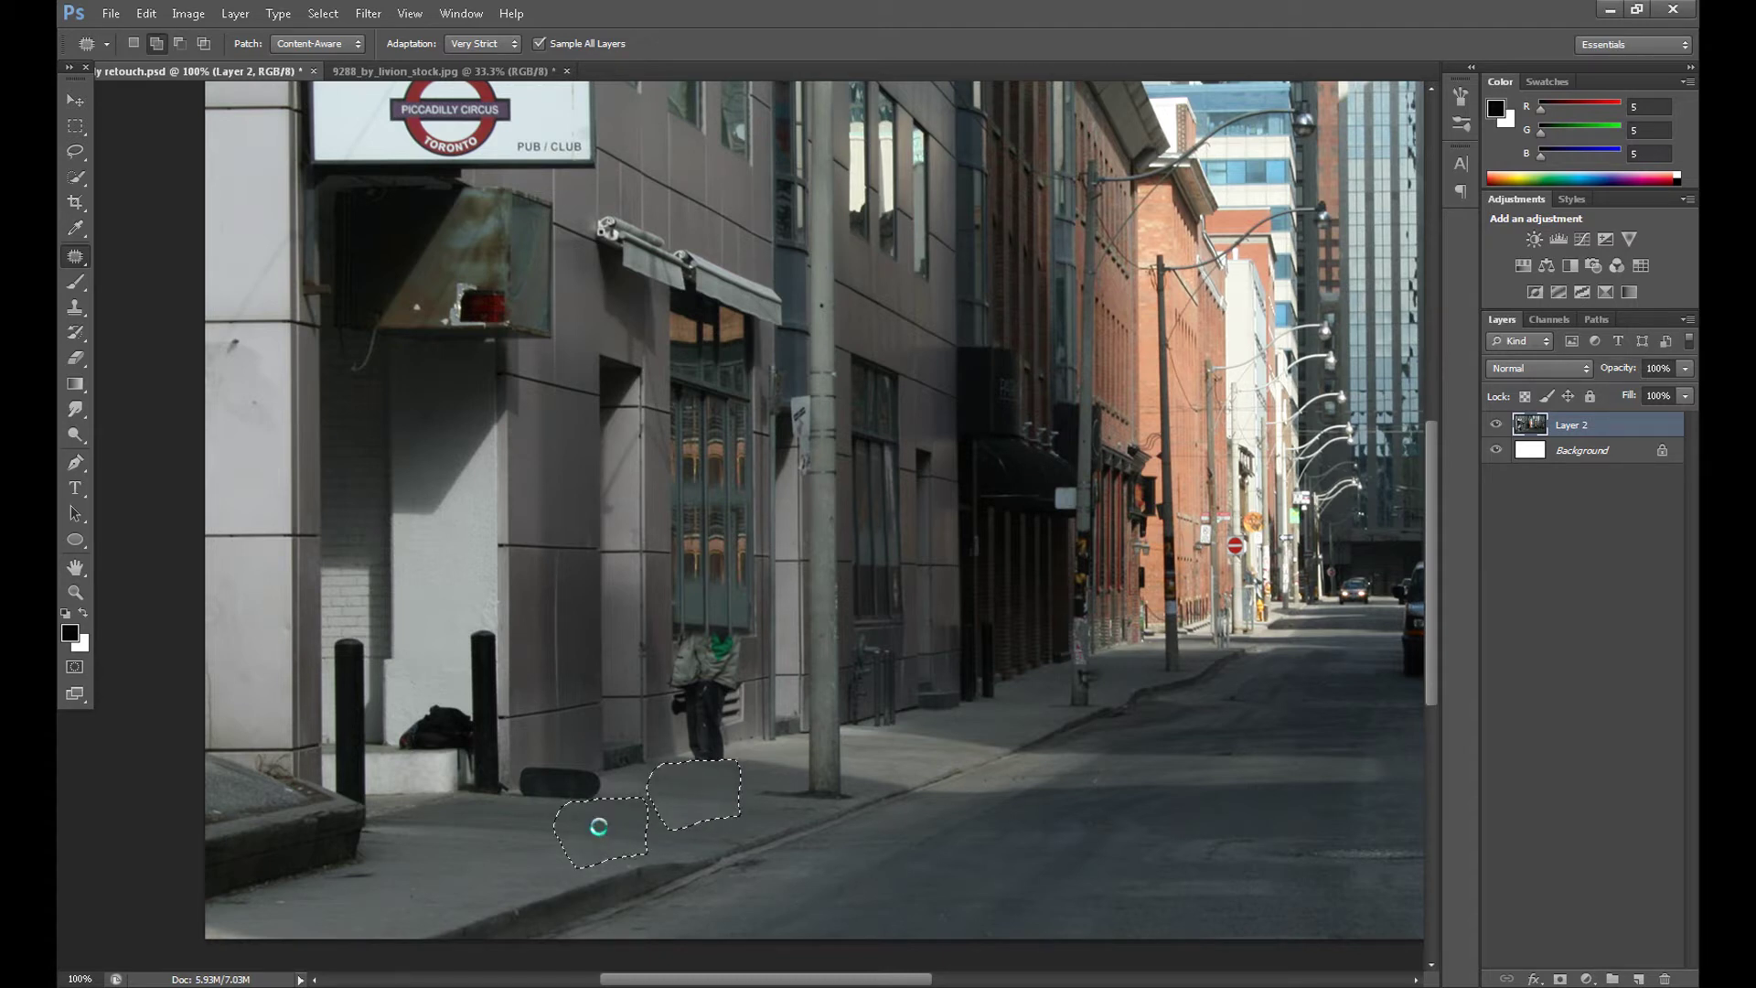
pyautogui.rightClick(610, 422)
pyautogui.click(664, 435)
# Lasso the section of grey wall above the skateboard and copy it to a new layer
pyautogui.scroll(1, 750, 702)
pyautogui.press('l')
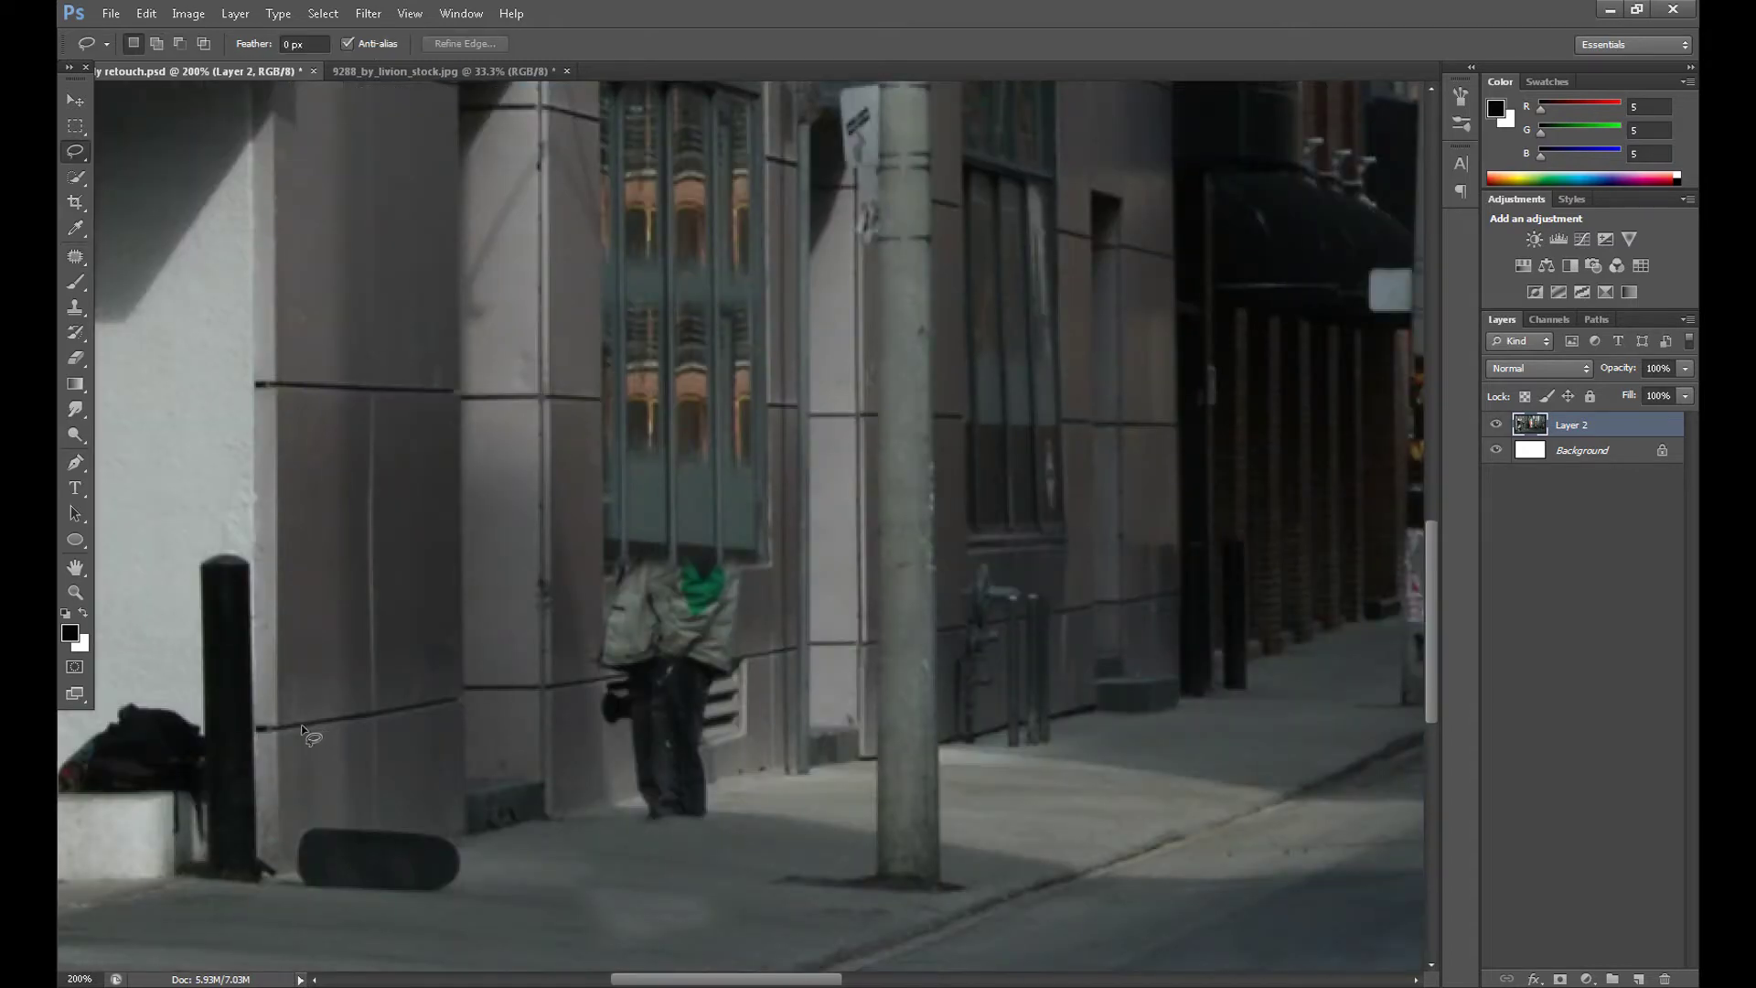
pyautogui.moveTo(302, 726)
pyautogui.mouseDown()
pyautogui.moveTo(456, 701)
pyautogui.moveTo(457, 808)
pyautogui.moveTo(338, 813)
pyautogui.moveTo(299, 777)
pyautogui.moveTo(304, 725)
pyautogui.mouseUp()
pyautogui.rightClick(327, 761)
pyautogui.click(403, 533)
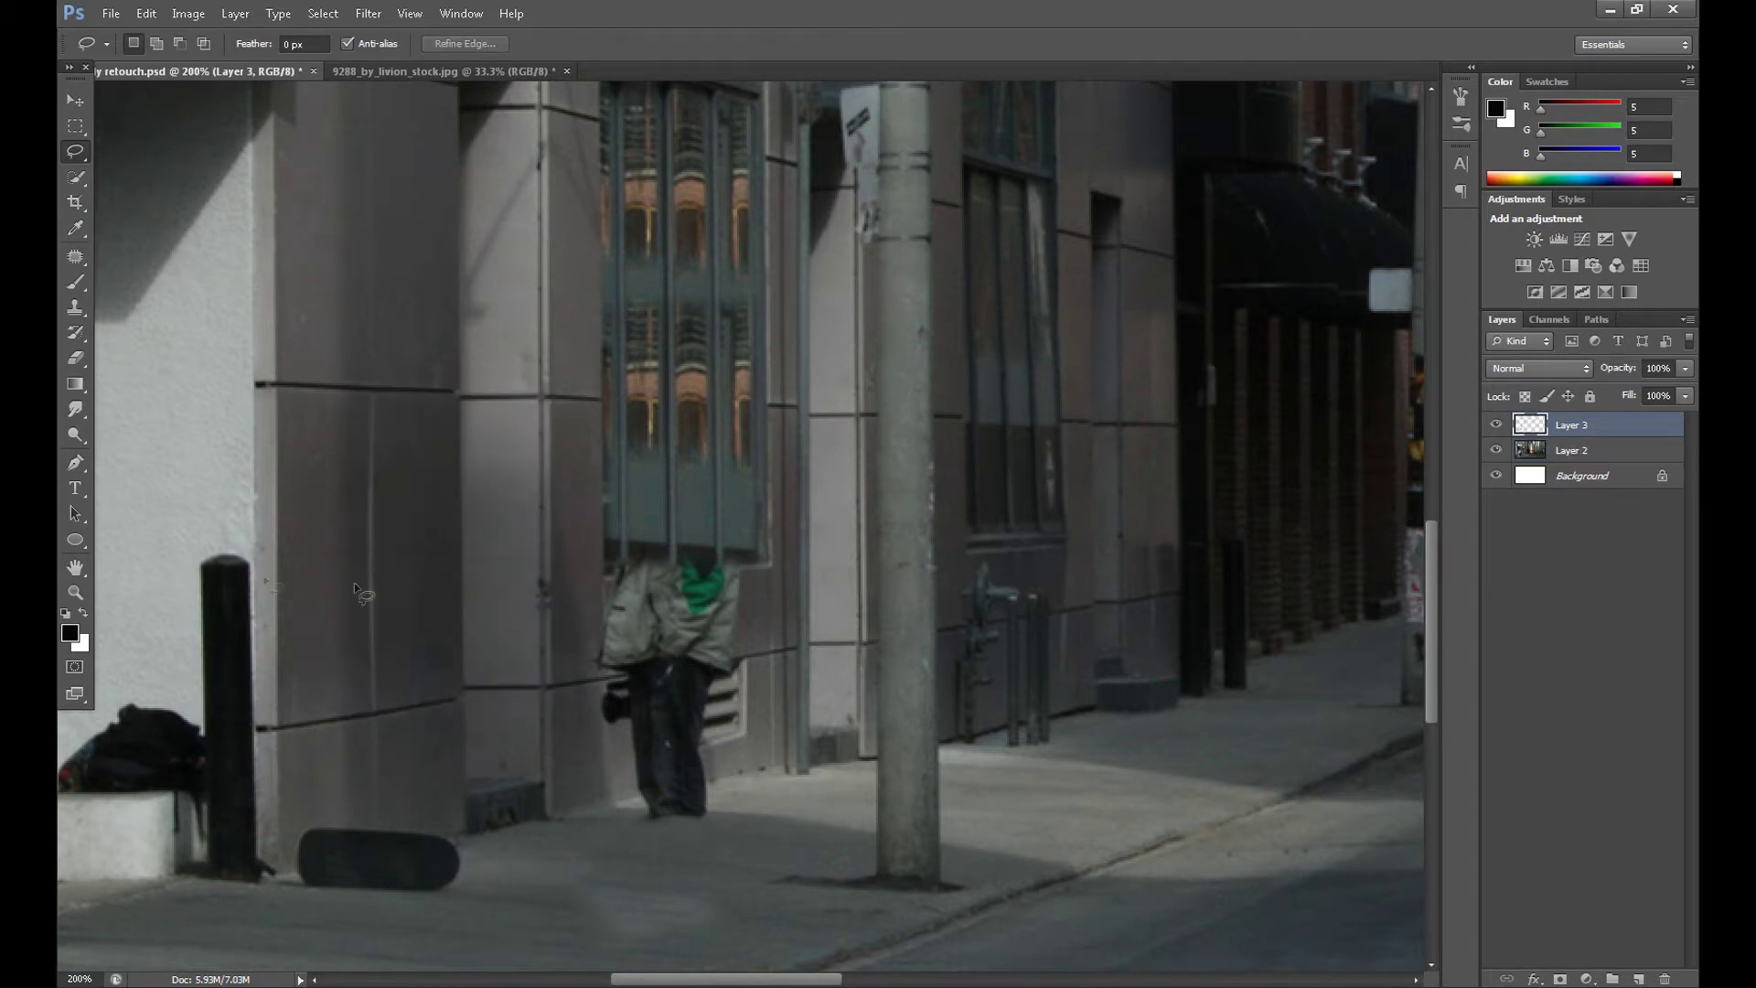
# Place the copied wall piece over the man's legs and scale it to about 111% width and 140% height
pyautogui.click(76, 98)
pyautogui.moveTo(372, 766); pyautogui.dragTo(674, 725)
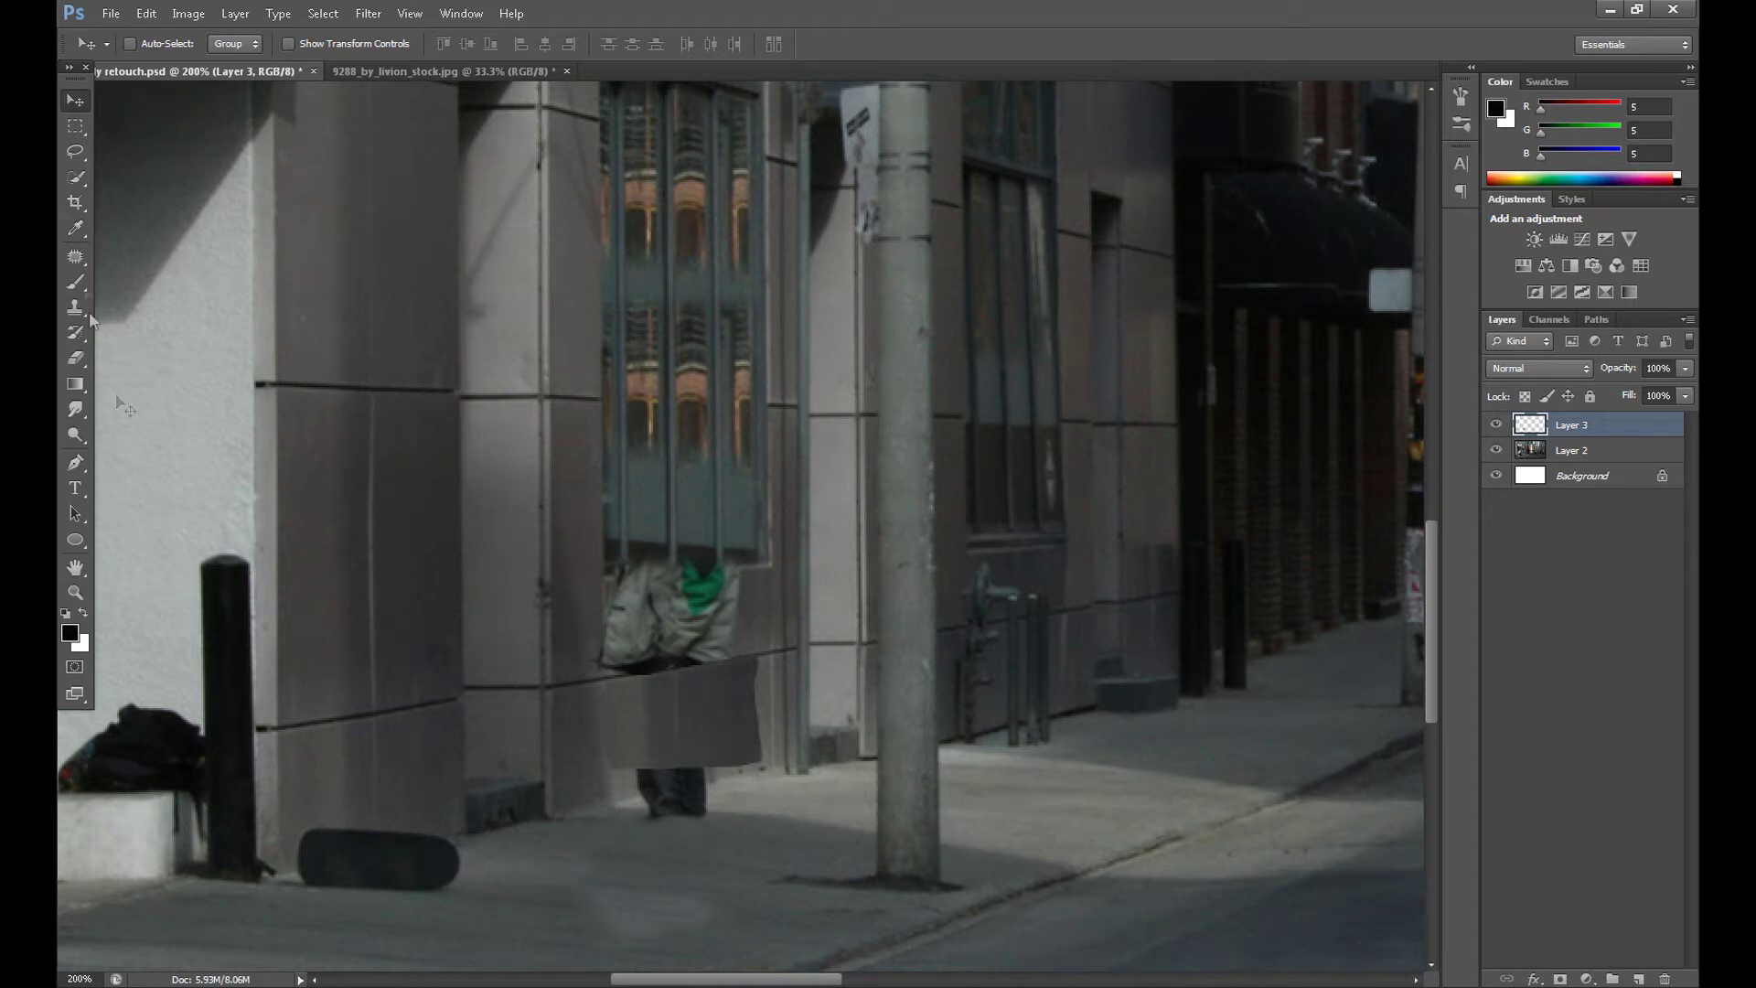
pyautogui.rightClick(583, 735)
pyautogui.click(85, 123)
pyautogui.rightClick(627, 723)
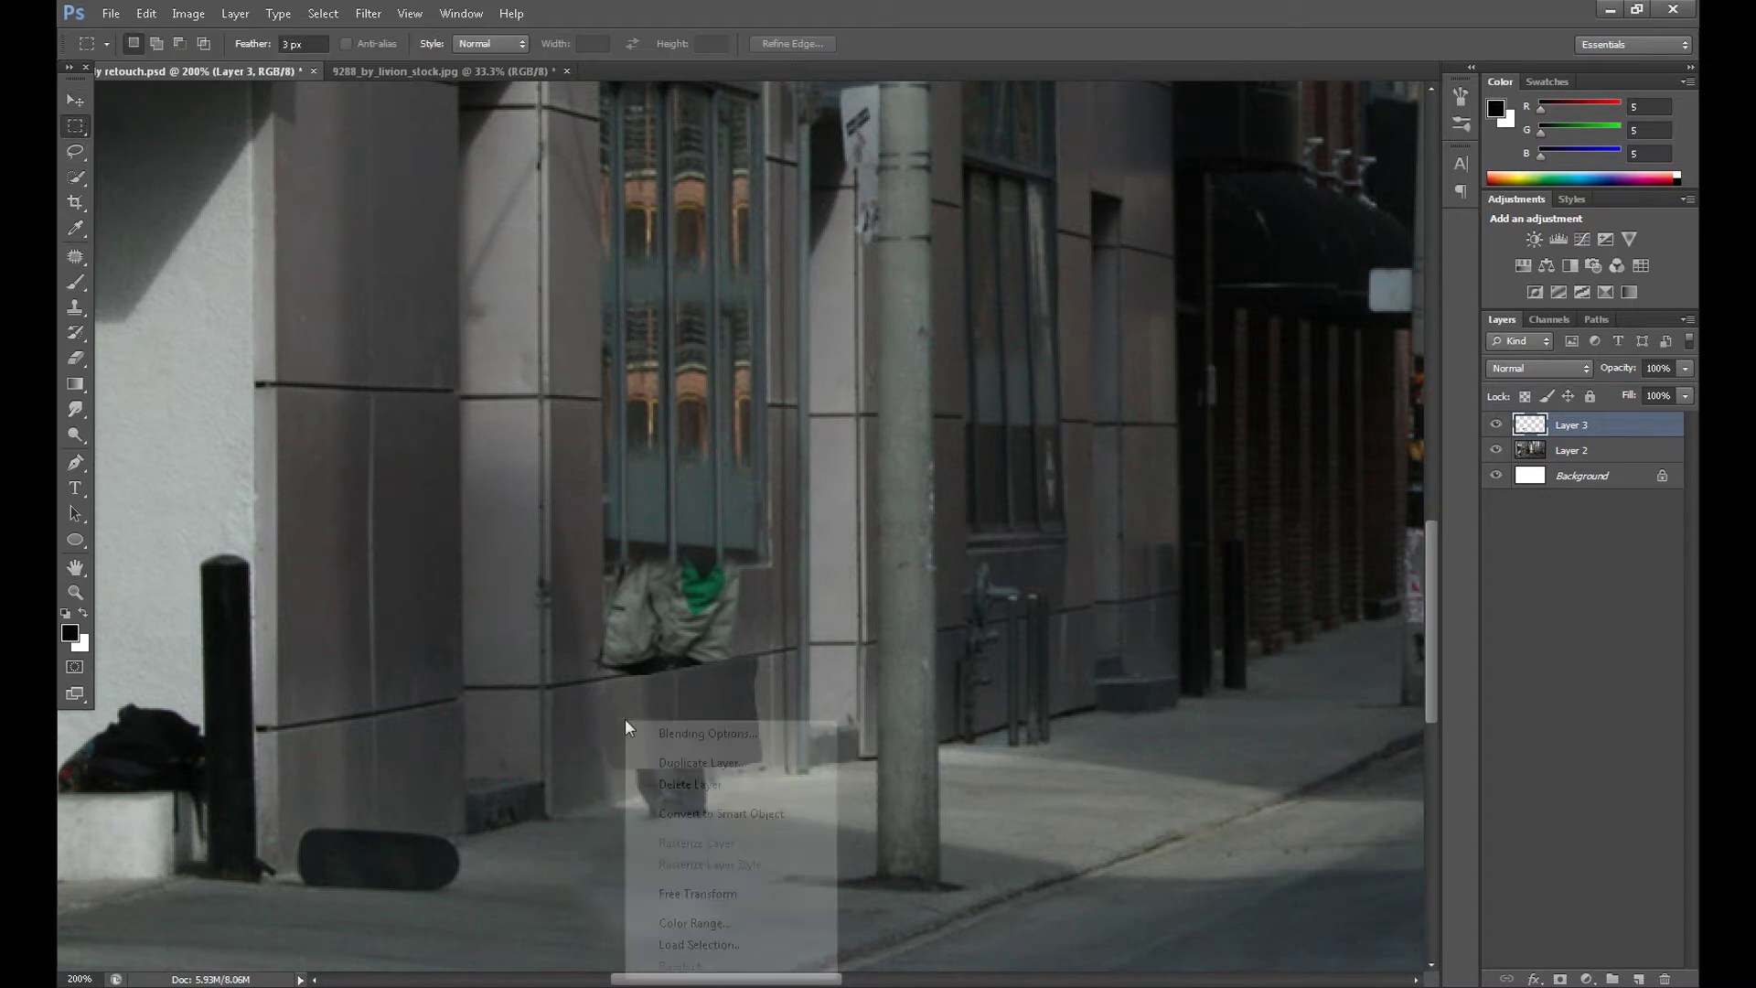
pyautogui.click(700, 894)
pyautogui.moveTo(681, 773); pyautogui.dragTo(682, 816)
pyautogui.moveTo(599, 735)
pyautogui.mouseDown()
pyautogui.moveTo(582, 736)
pyautogui.moveTo(647, 768)
pyautogui.moveTo(617, 723)
pyautogui.mouseUp()
pyautogui.press('m')
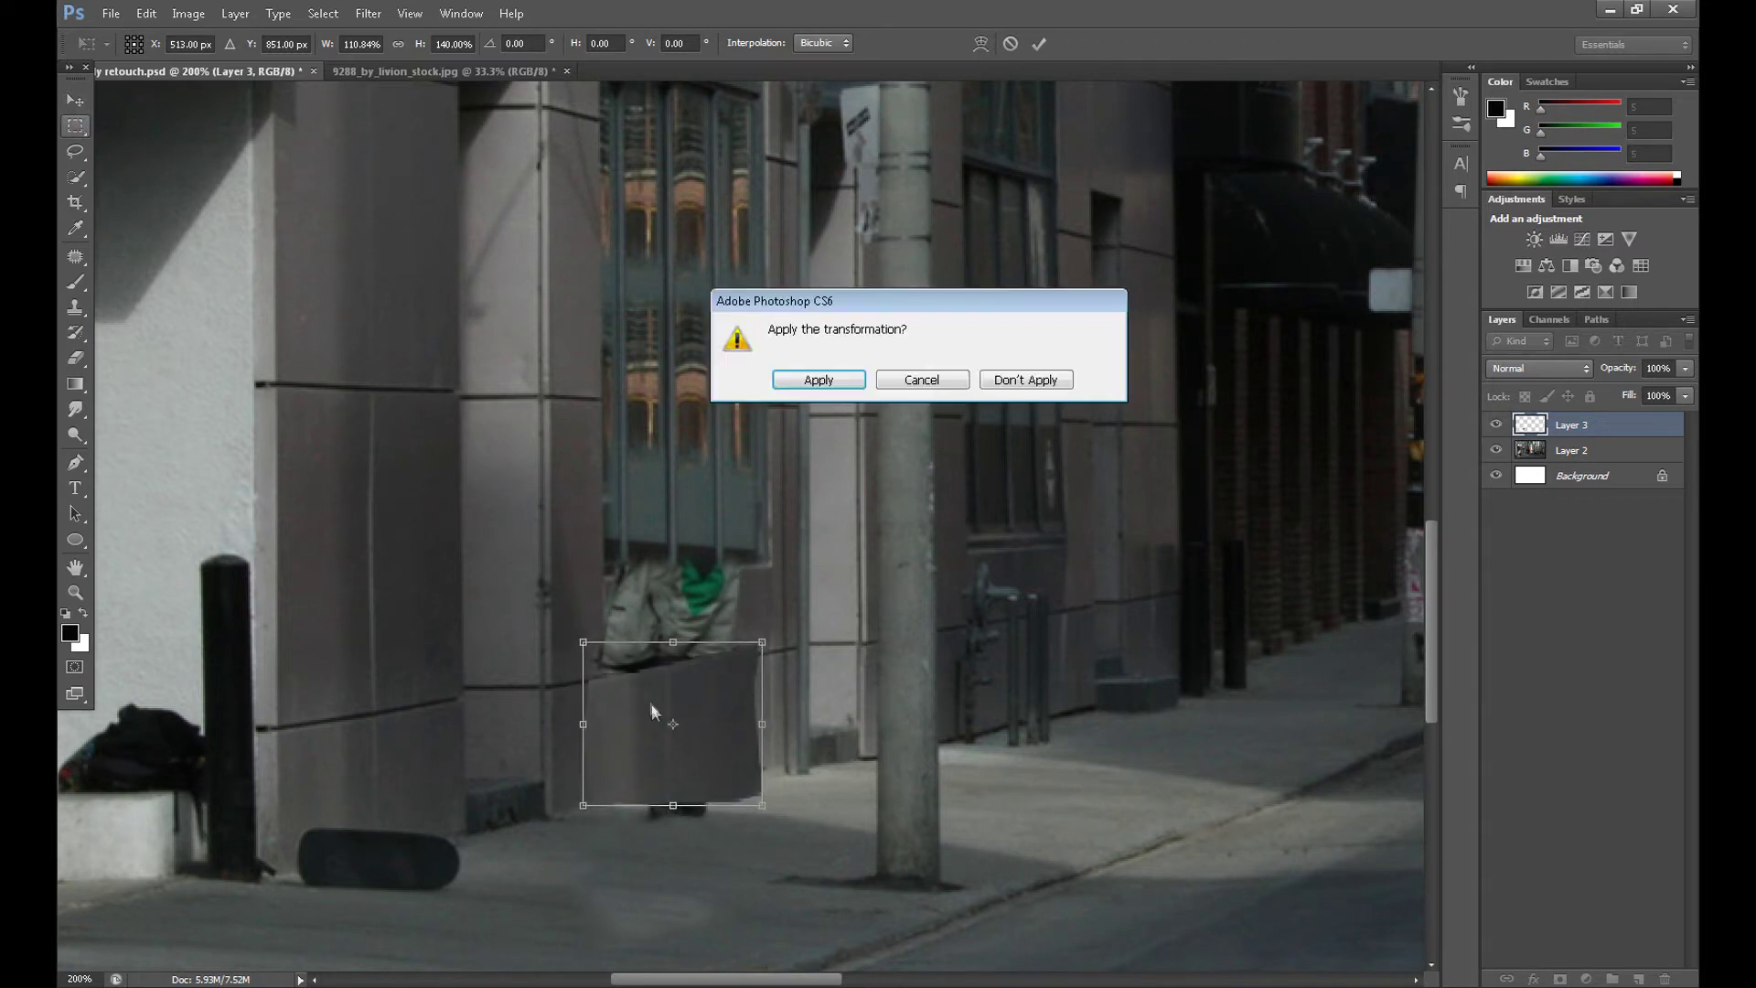
pyautogui.press('Return')
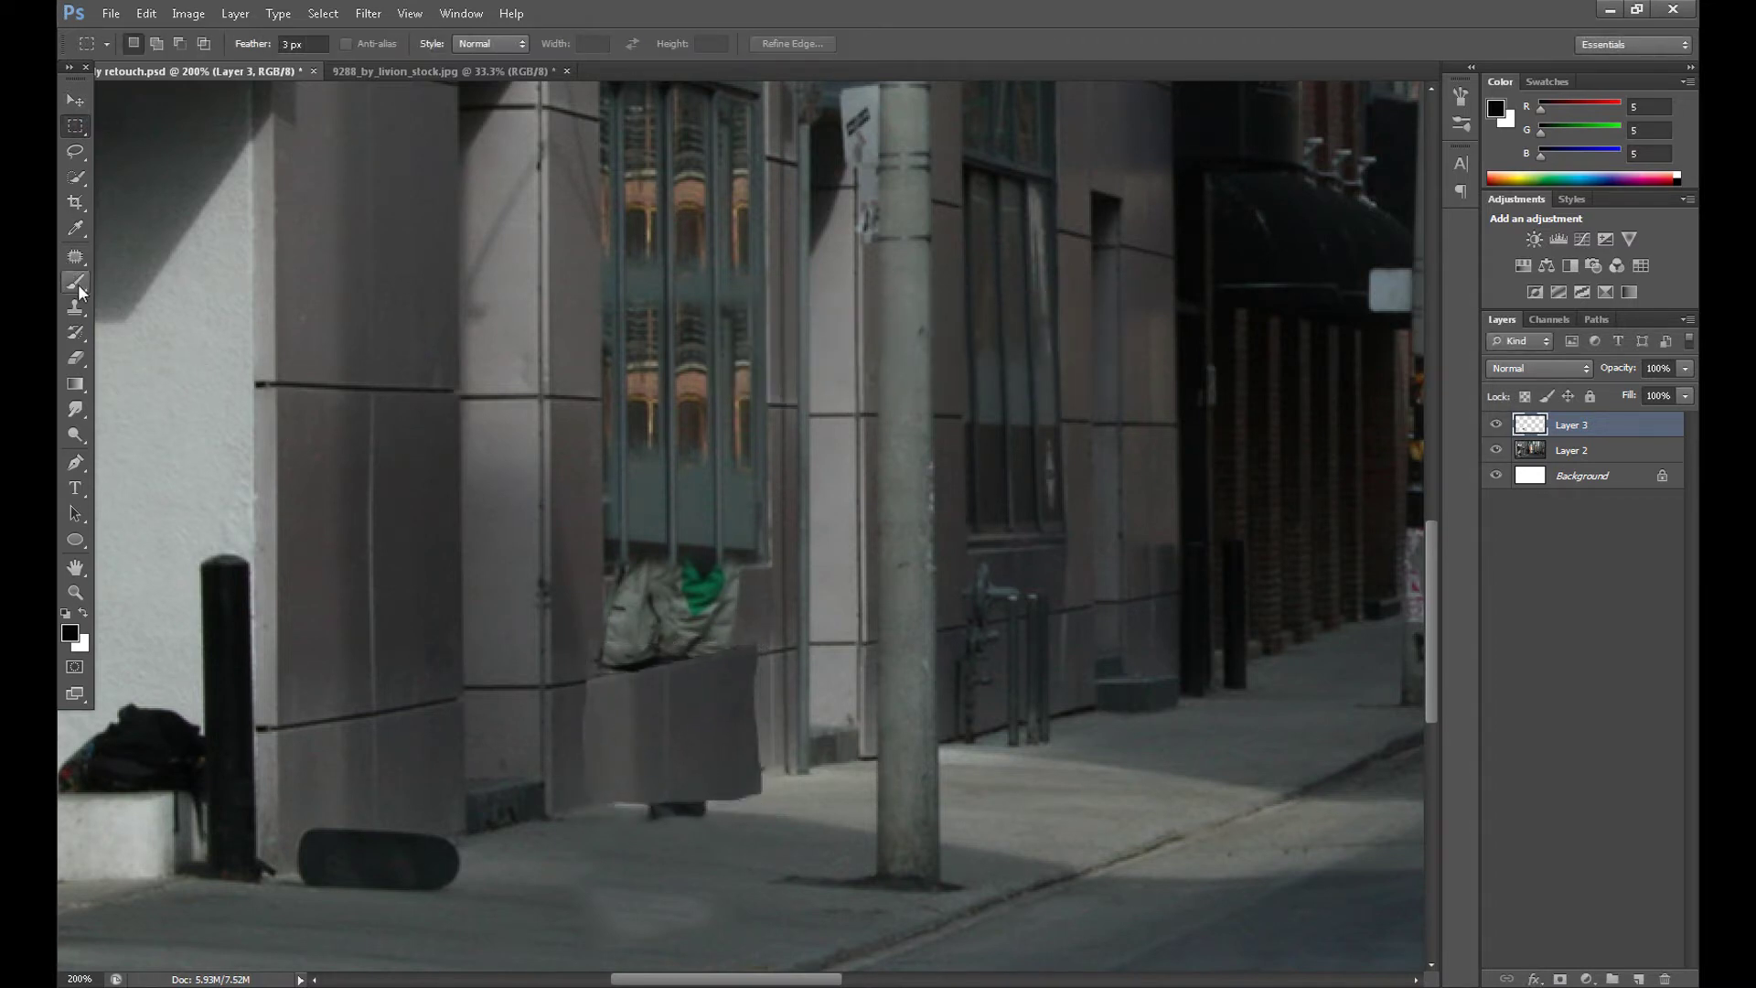
# Erase the upper edge of the wall piece below the man's jacket with a hard 28 px Eraser
pyautogui.click(79, 358)
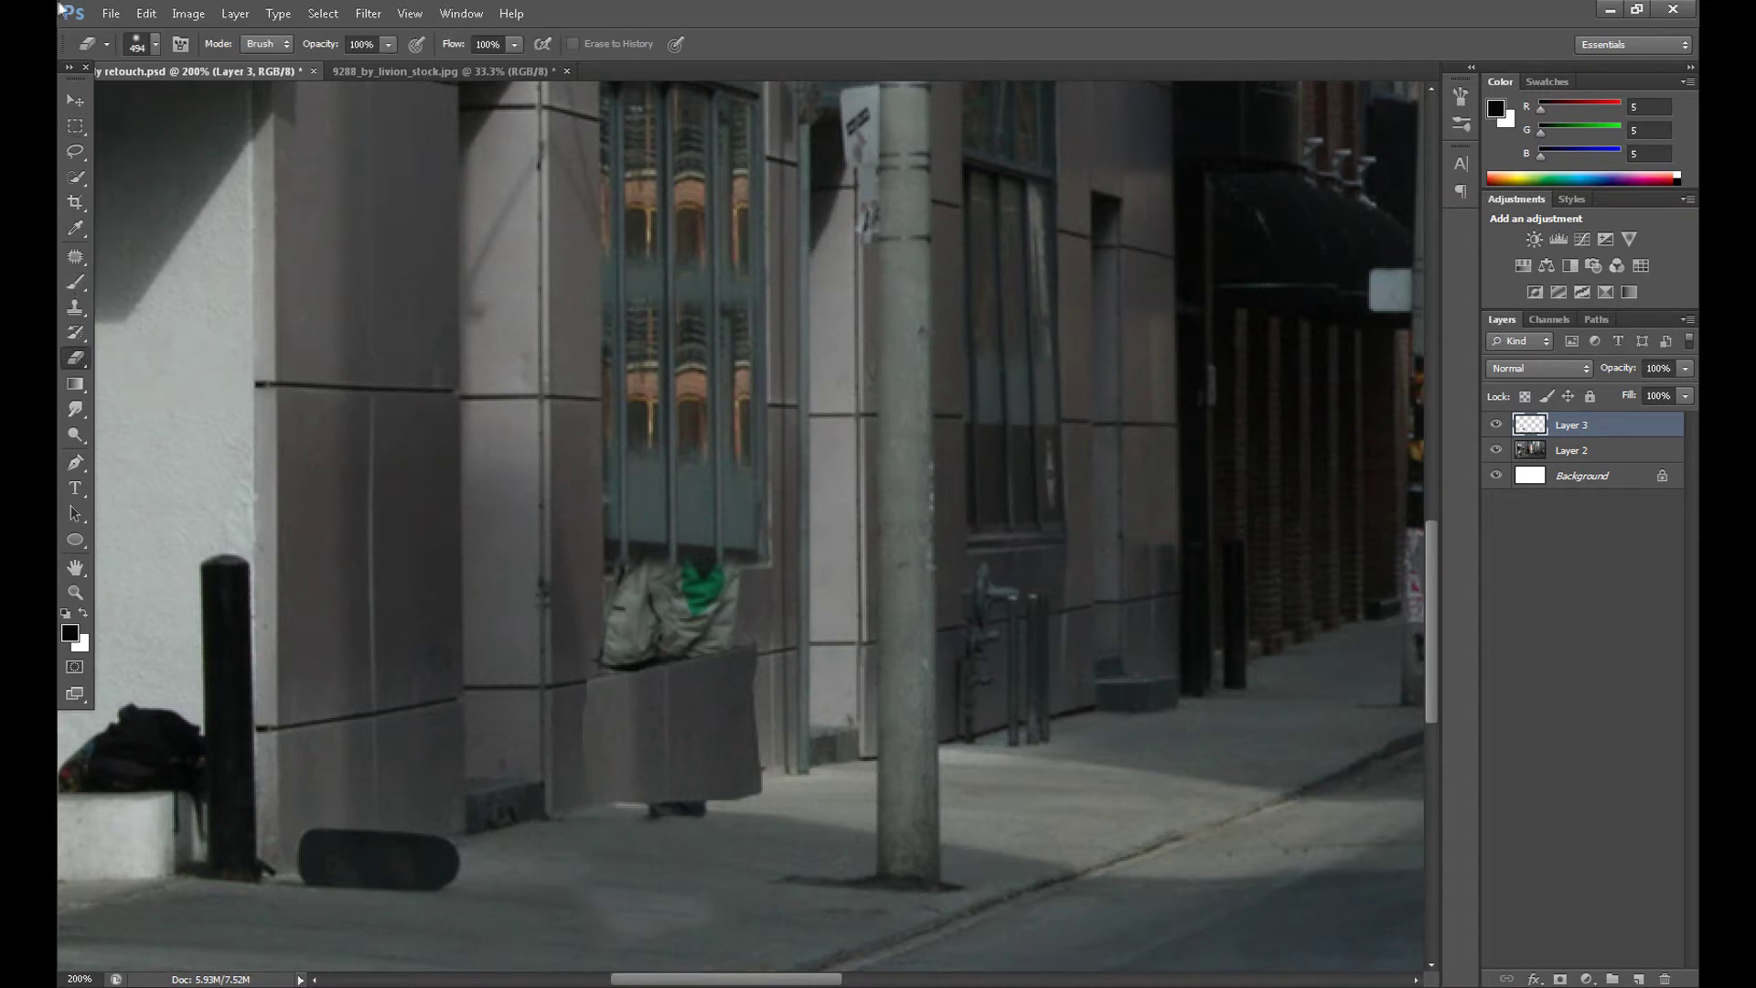
pyautogui.click(155, 44)
pyautogui.write('28')
pyautogui.press('Return')
pyautogui.moveTo(731, 628); pyautogui.dragTo(596, 652)
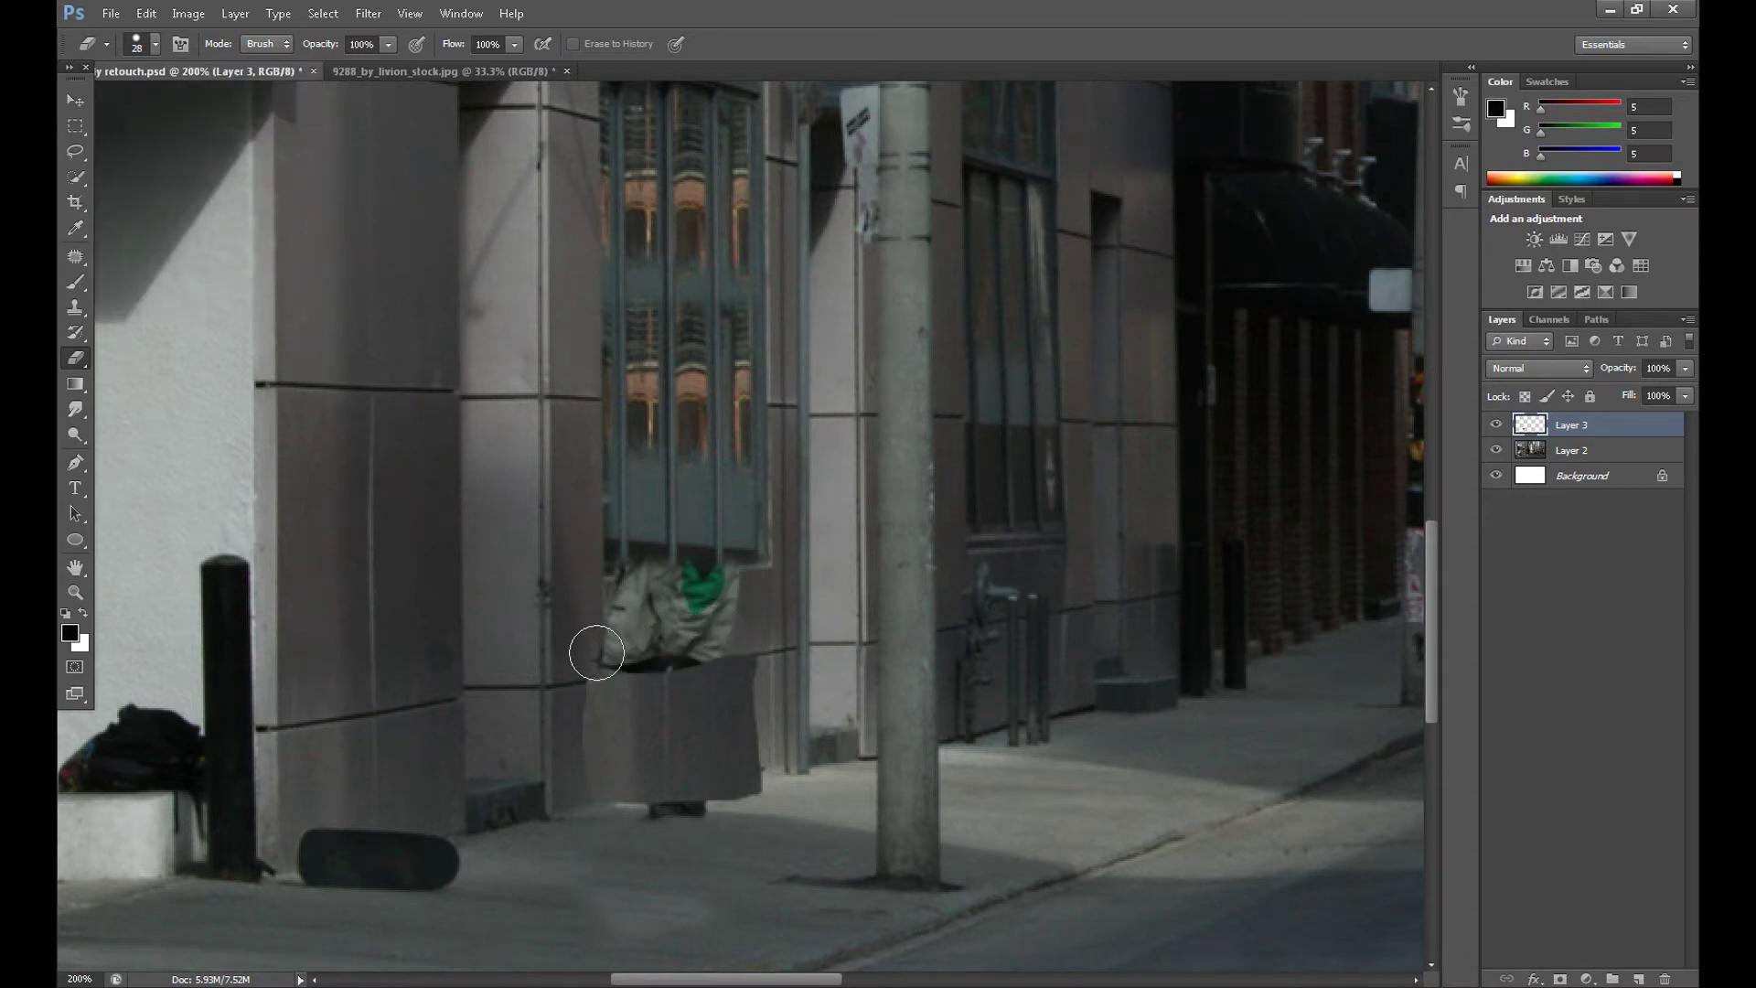
# Blend the side and lower edges of the wall piece into the building with a soft round 28 px Eraser
pyautogui.click(156, 44)
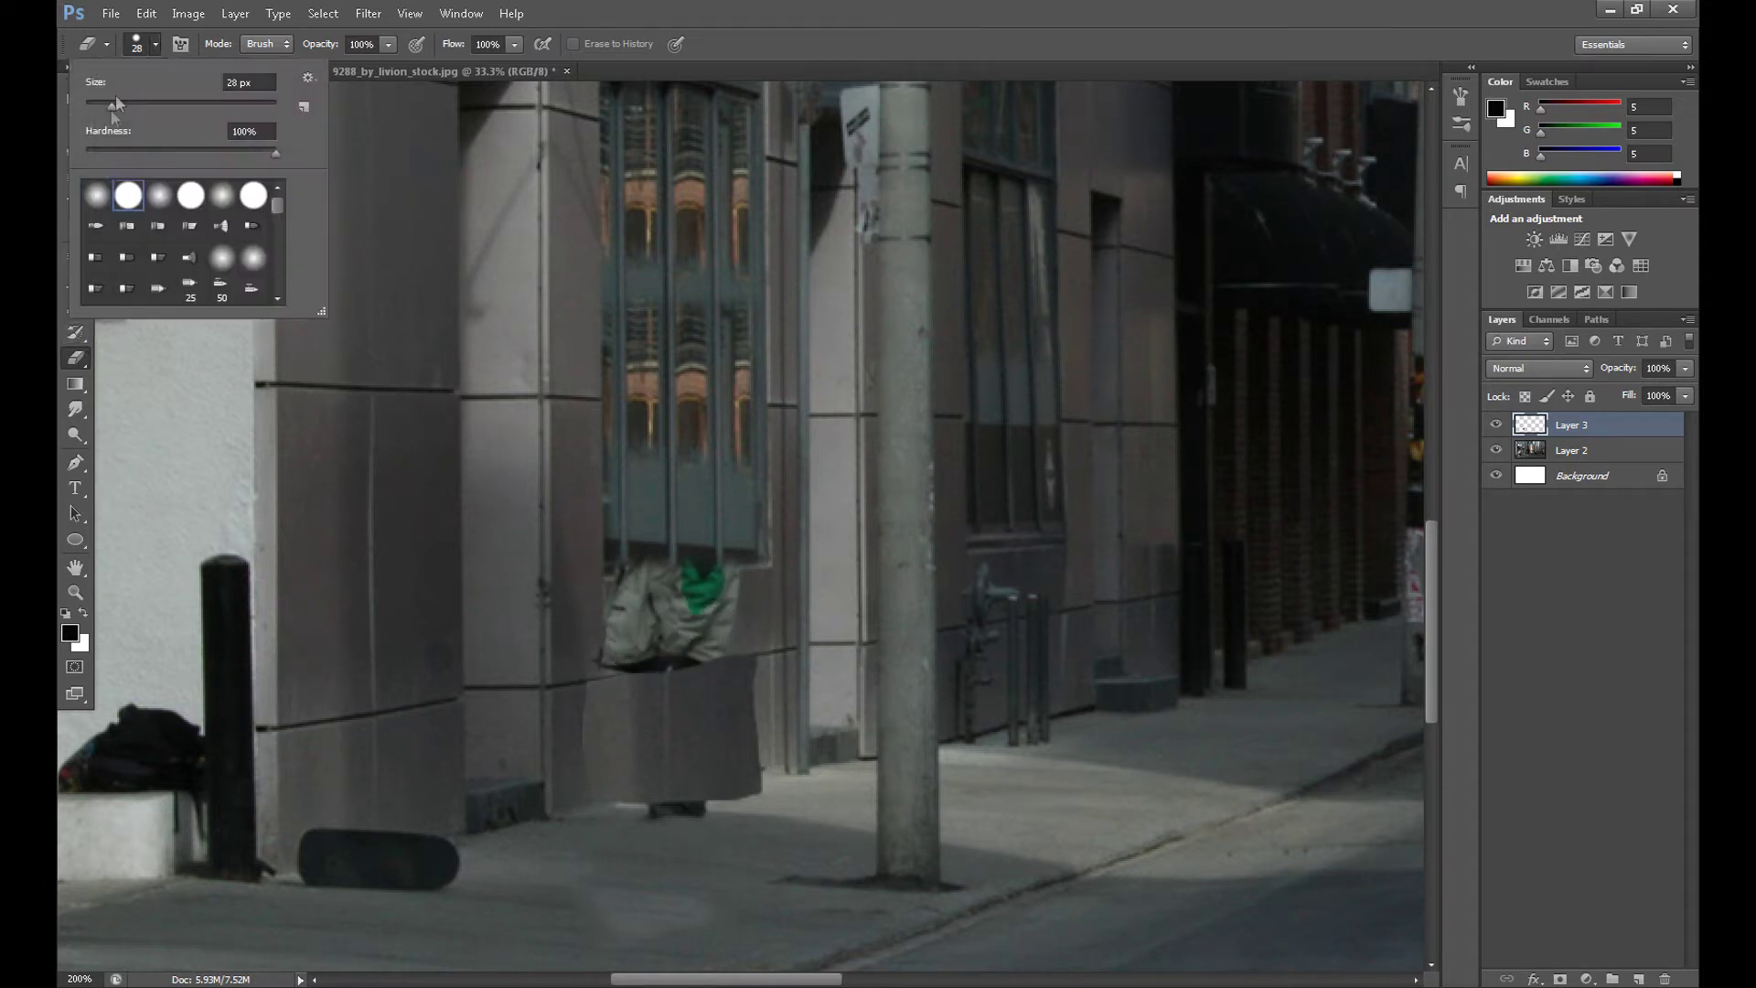
pyautogui.click(98, 190)
pyautogui.moveTo(569, 697)
pyautogui.mouseDown()
pyautogui.moveTo(578, 790)
pyautogui.moveTo(563, 712)
pyautogui.moveTo(577, 667)
pyautogui.moveTo(725, 637)
pyautogui.moveTo(768, 652)
pyautogui.moveTo(762, 791)
pyautogui.moveTo(766, 771)
pyautogui.moveTo(754, 797)
pyautogui.moveTo(647, 824)
pyautogui.moveTo(746, 823)
pyautogui.mouseUp()
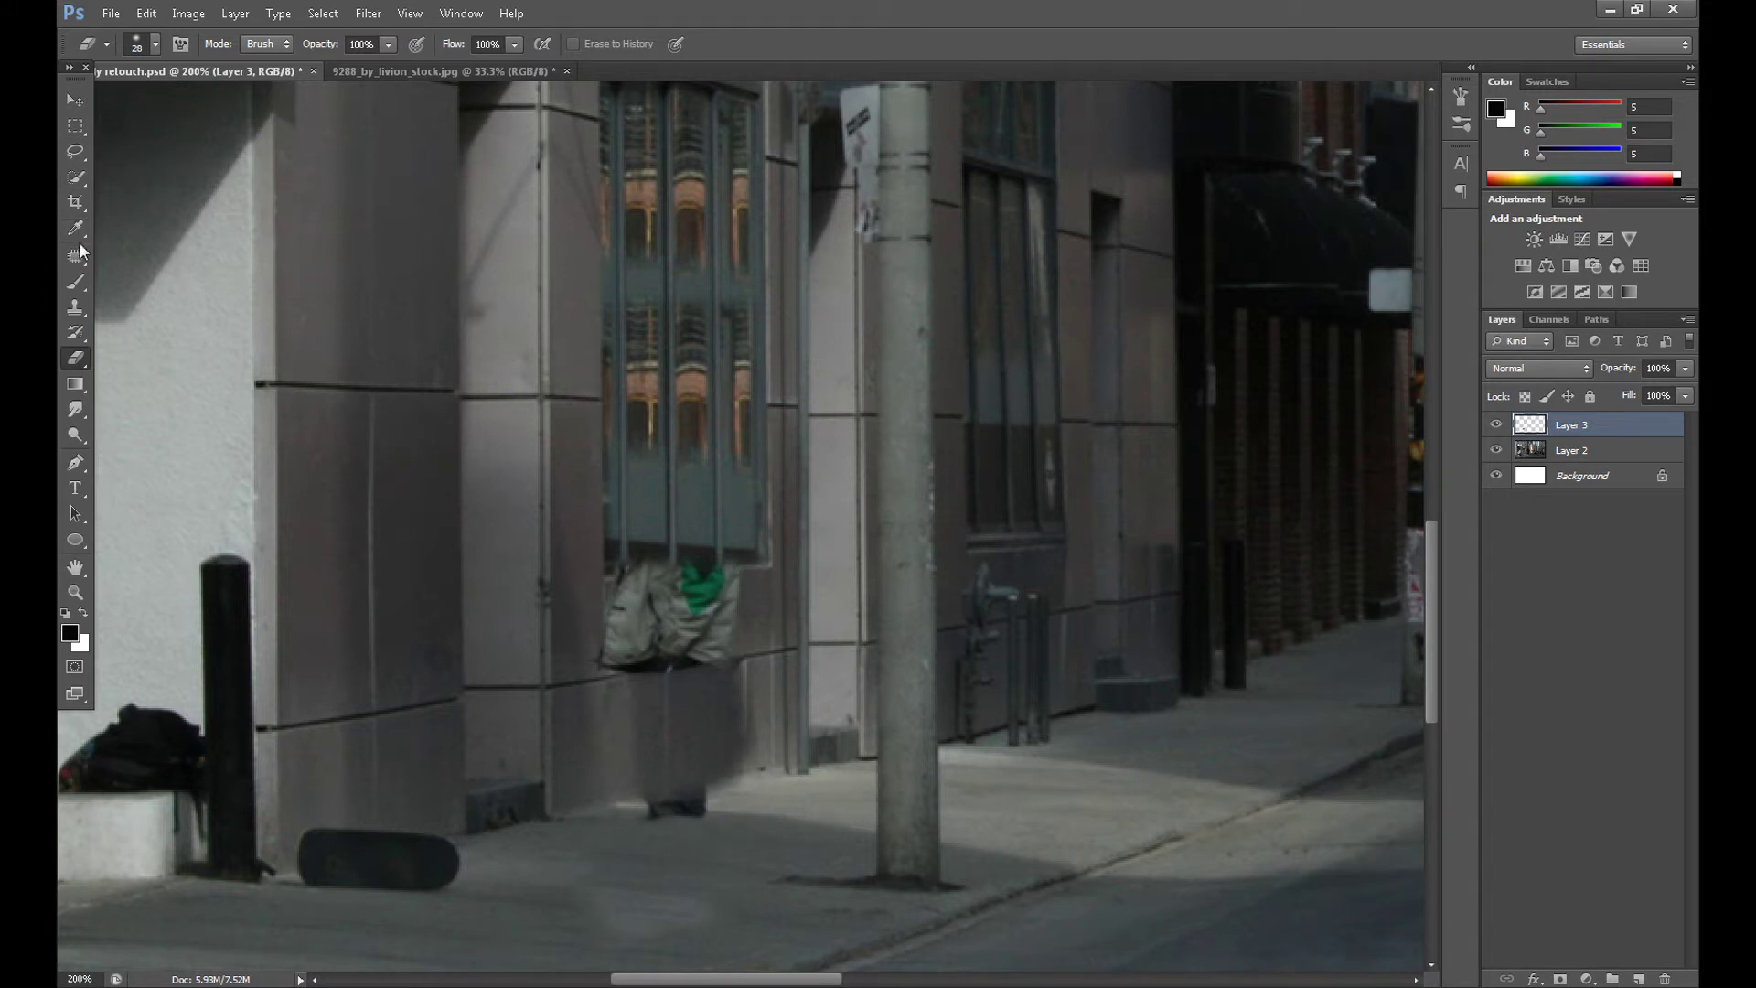
# Outline a section of the grey wall panel above the skateboard with the Polygonal Lasso and copy it from Layer 2 to a new layer
pyautogui.click(76, 154)
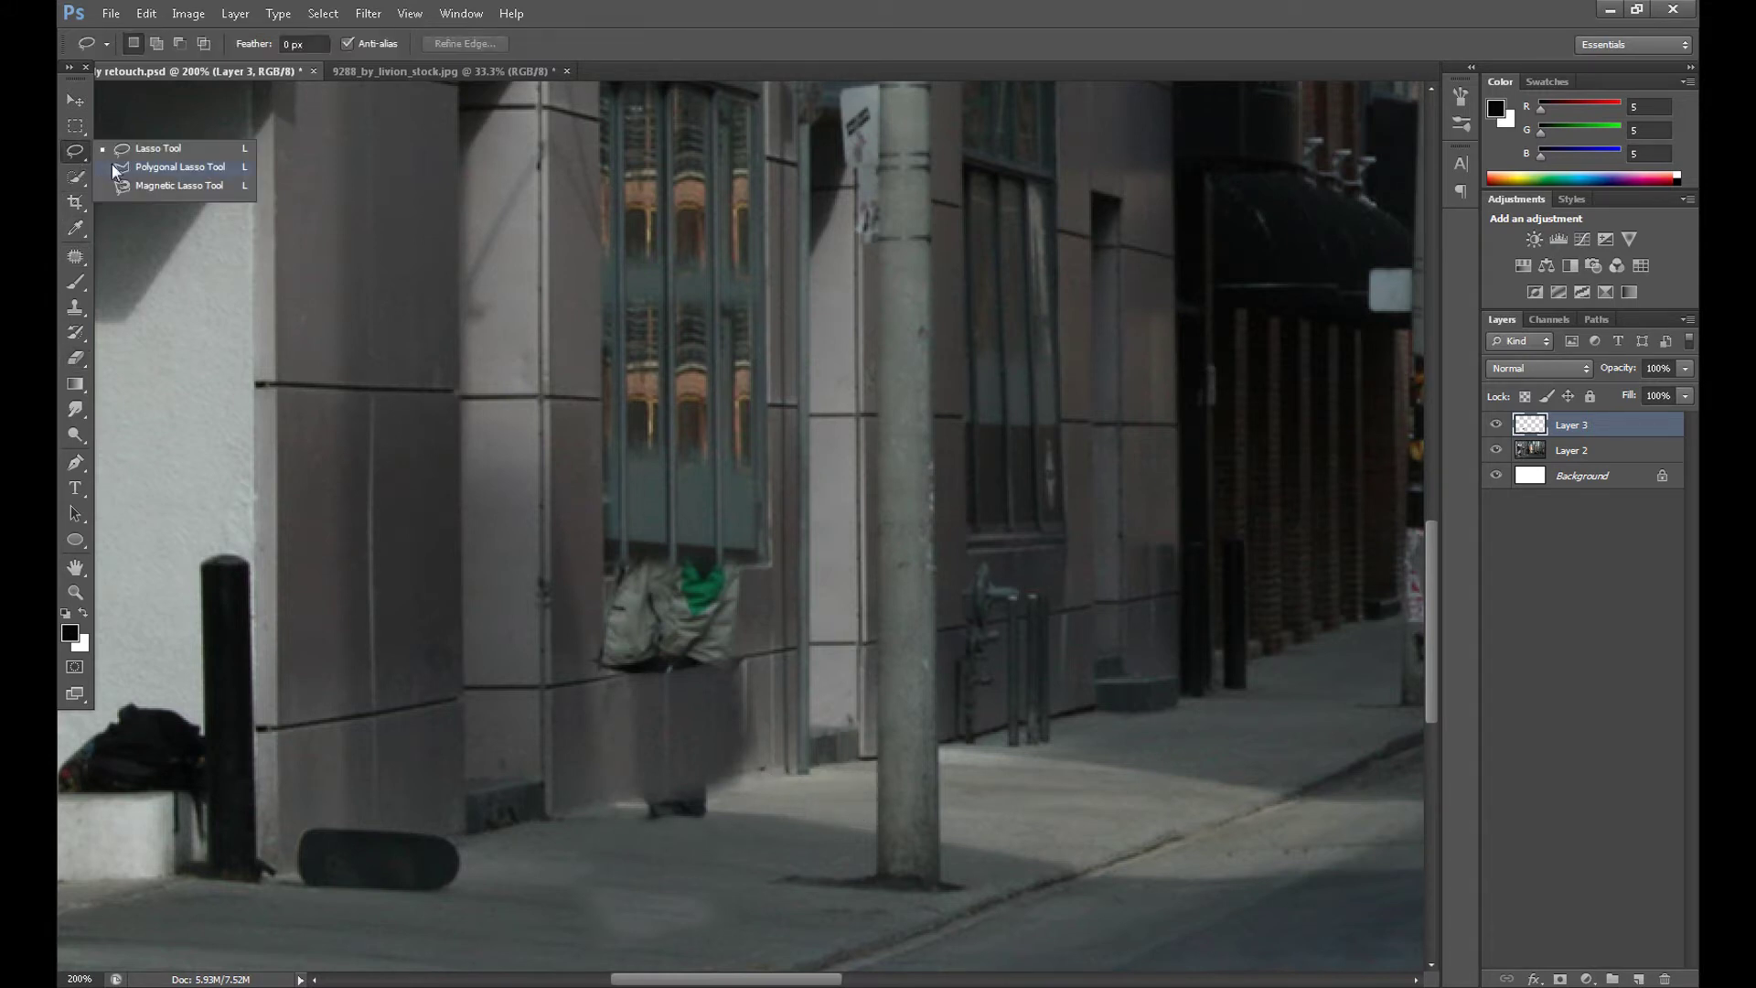
pyautogui.click(133, 167)
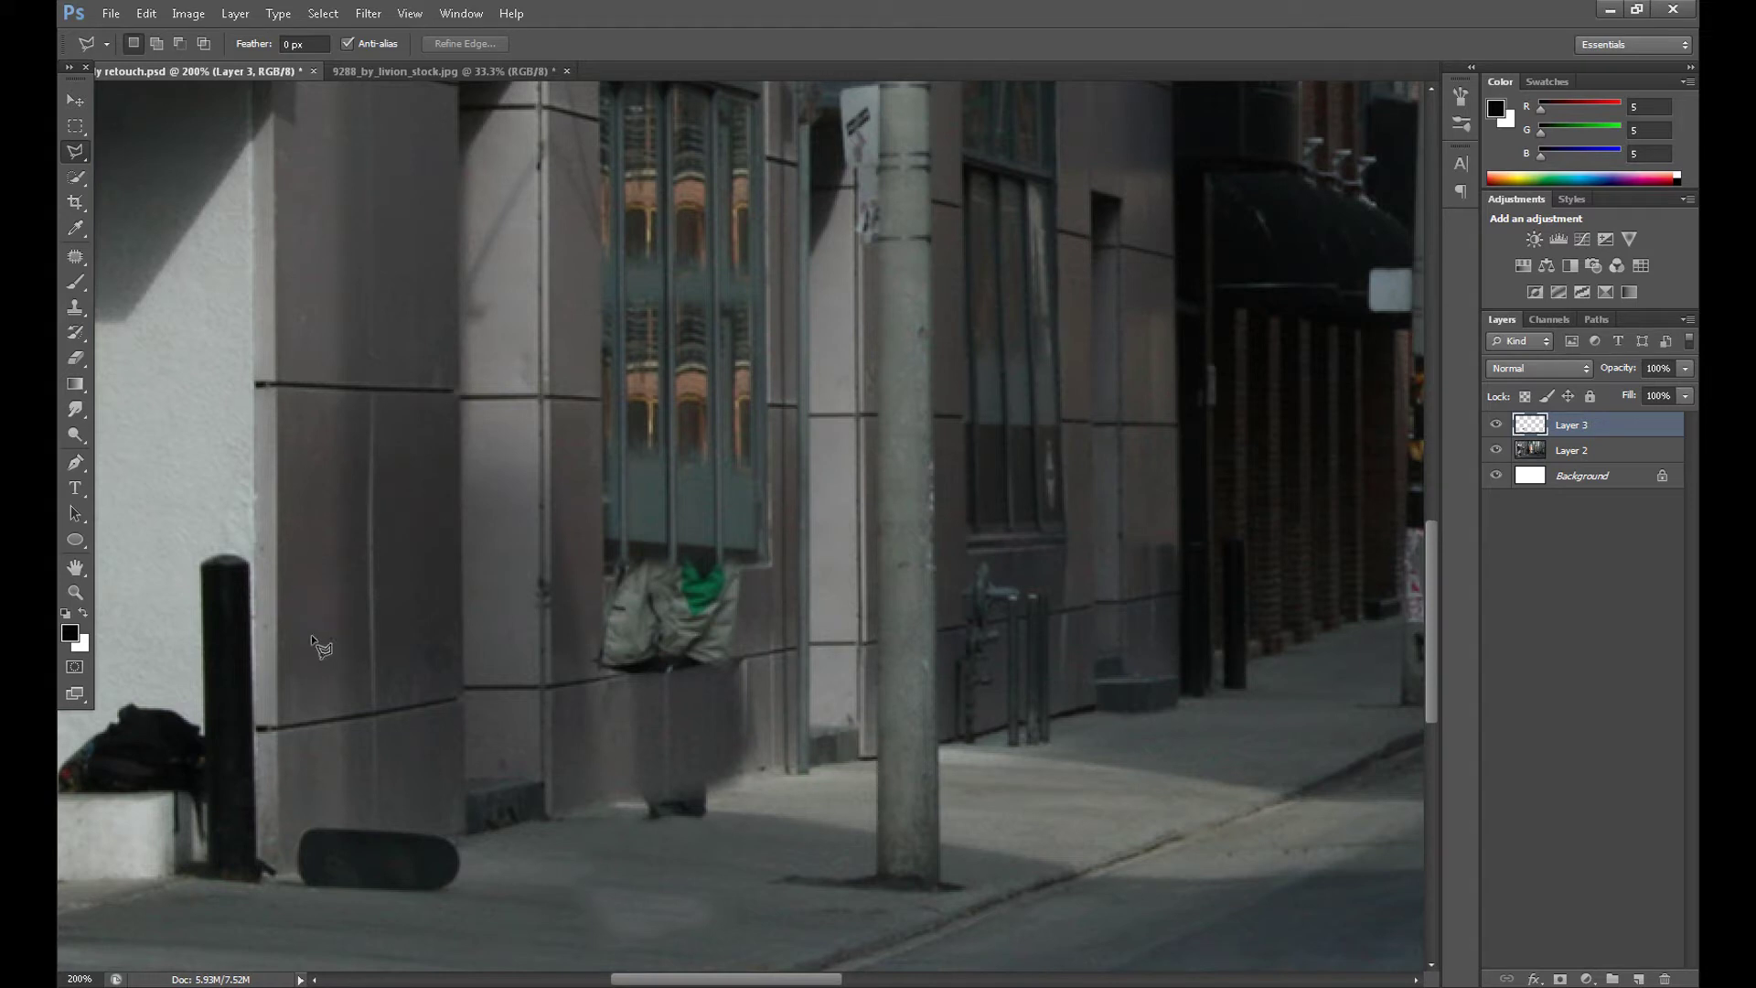
pyautogui.click(448, 617)
pyautogui.click(451, 691)
pyautogui.click(313, 635)
pyautogui.click(1566, 452)
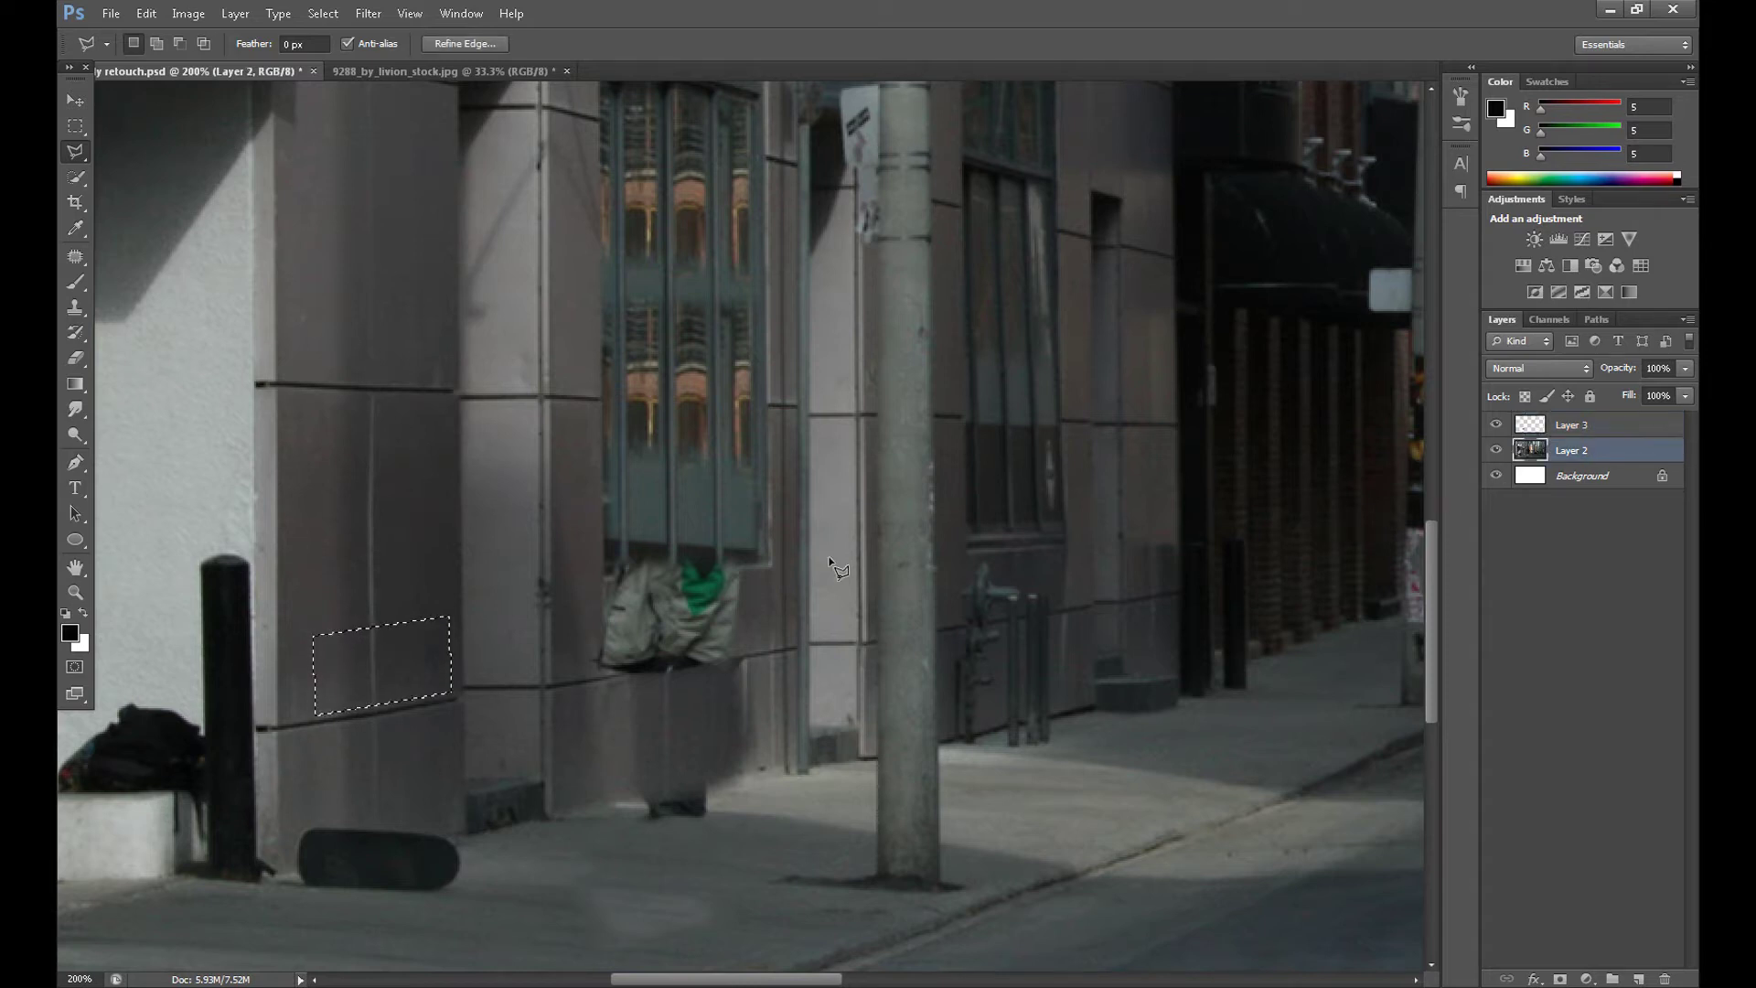
pyautogui.rightClick(384, 682)
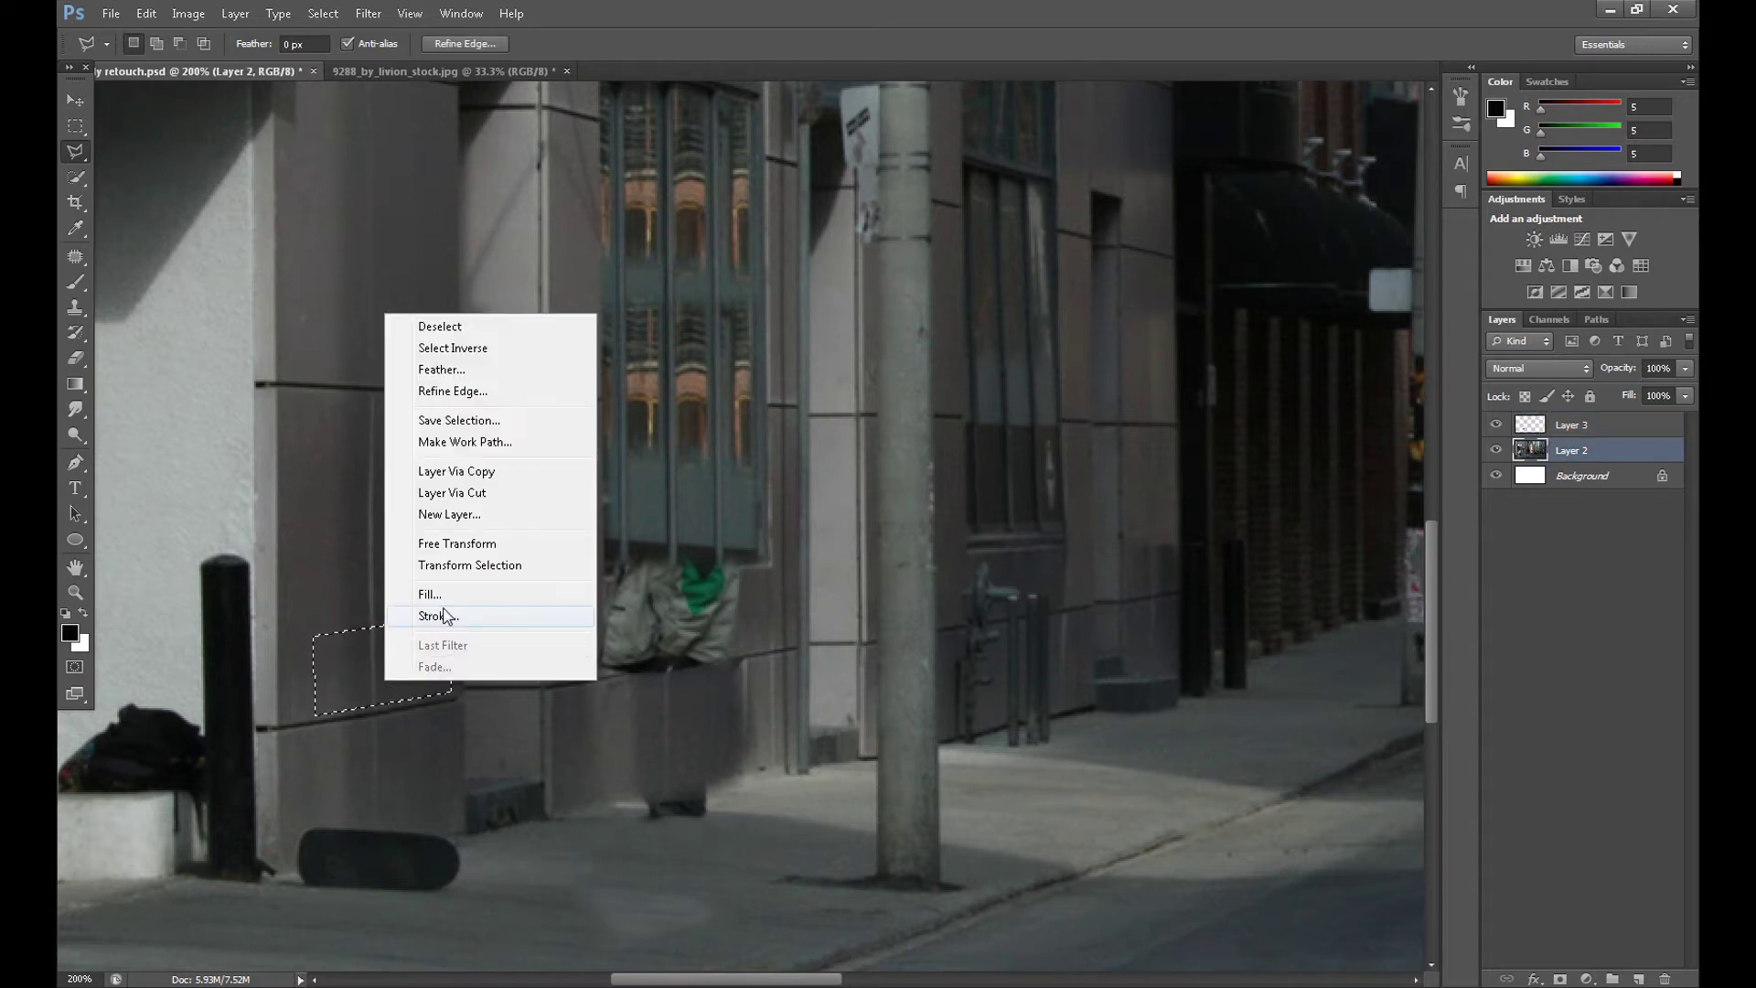
pyautogui.click(439, 485)
# Move the new wall piece over the remains of the man's jacket, directly below the barred window
pyautogui.click(475, 660)
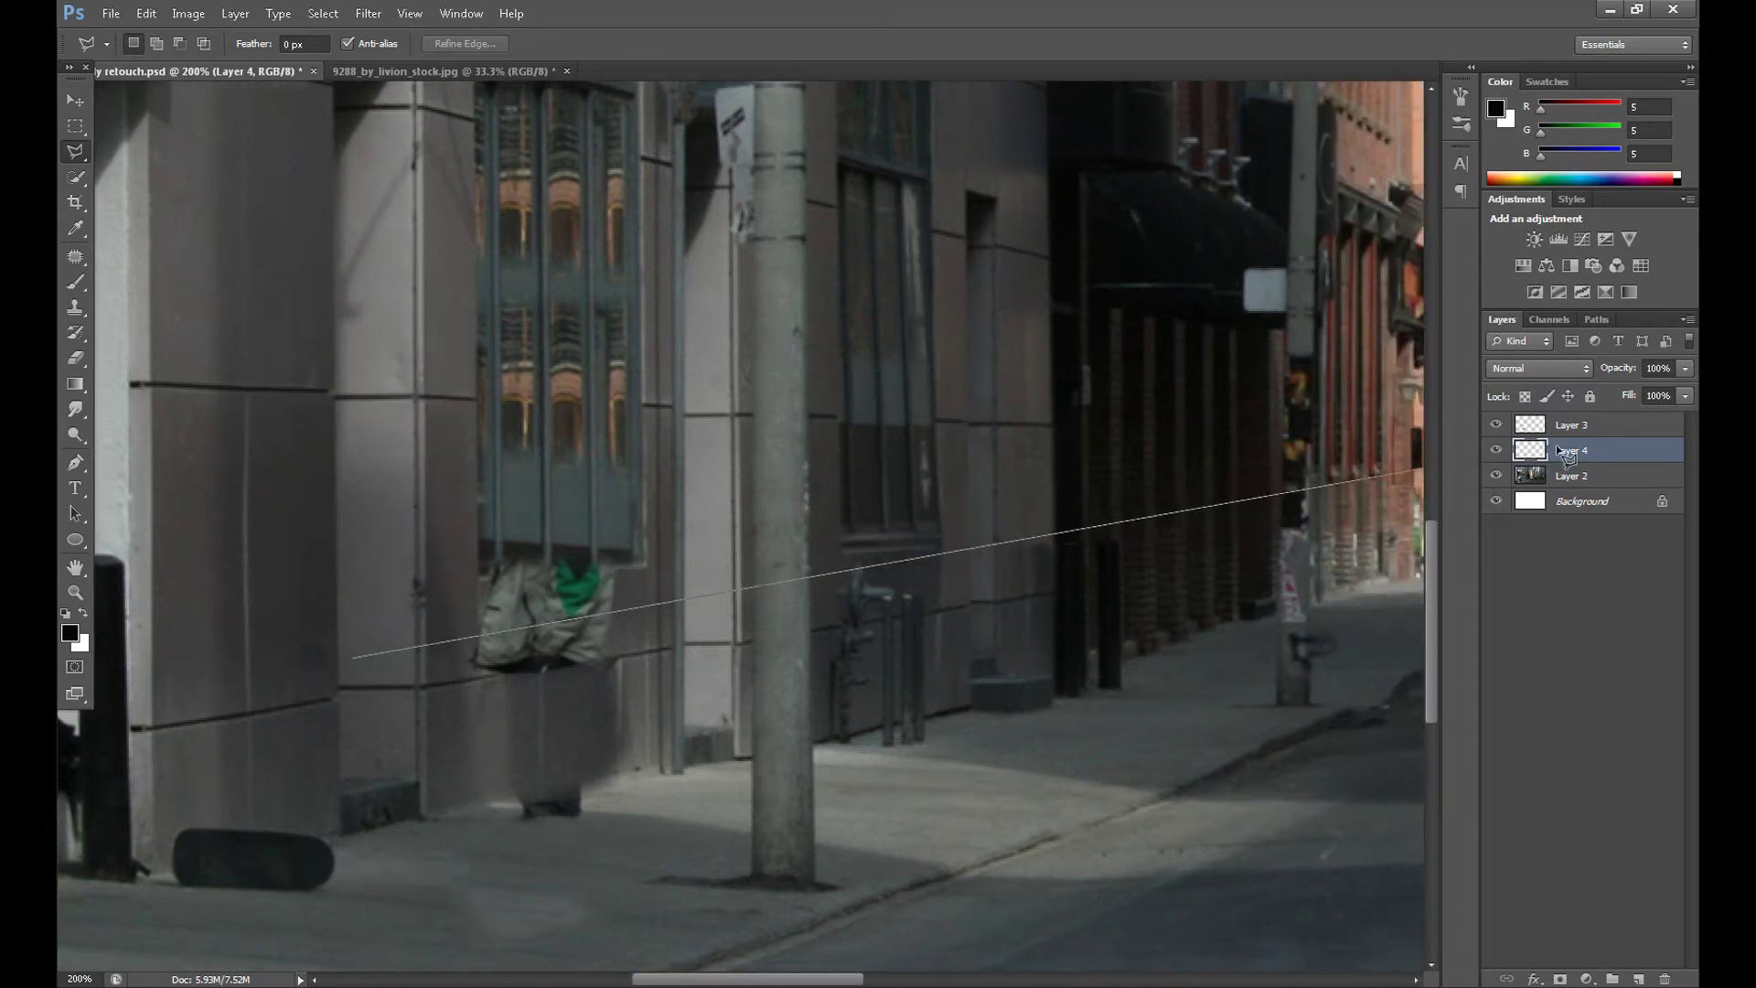
pyautogui.press('m')
pyautogui.click(1545, 475)
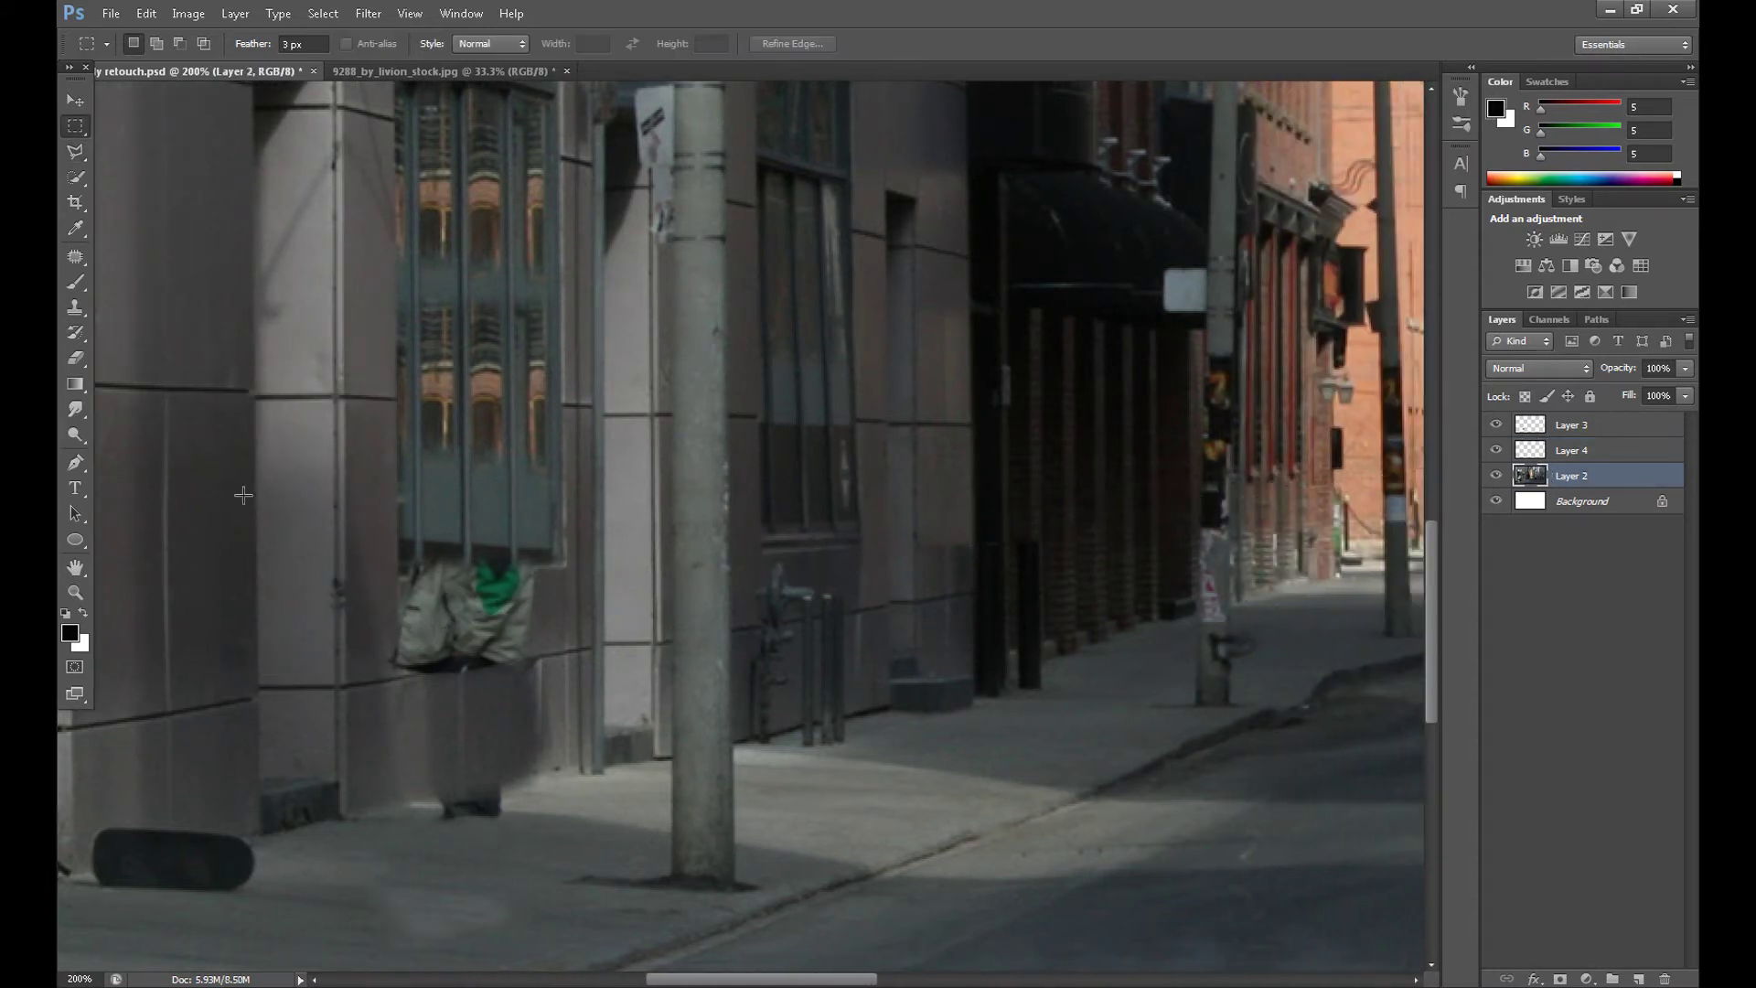
pyautogui.click(75, 100)
pyautogui.click(1523, 454)
pyautogui.moveTo(704, 976); pyautogui.dragTo(670, 978)
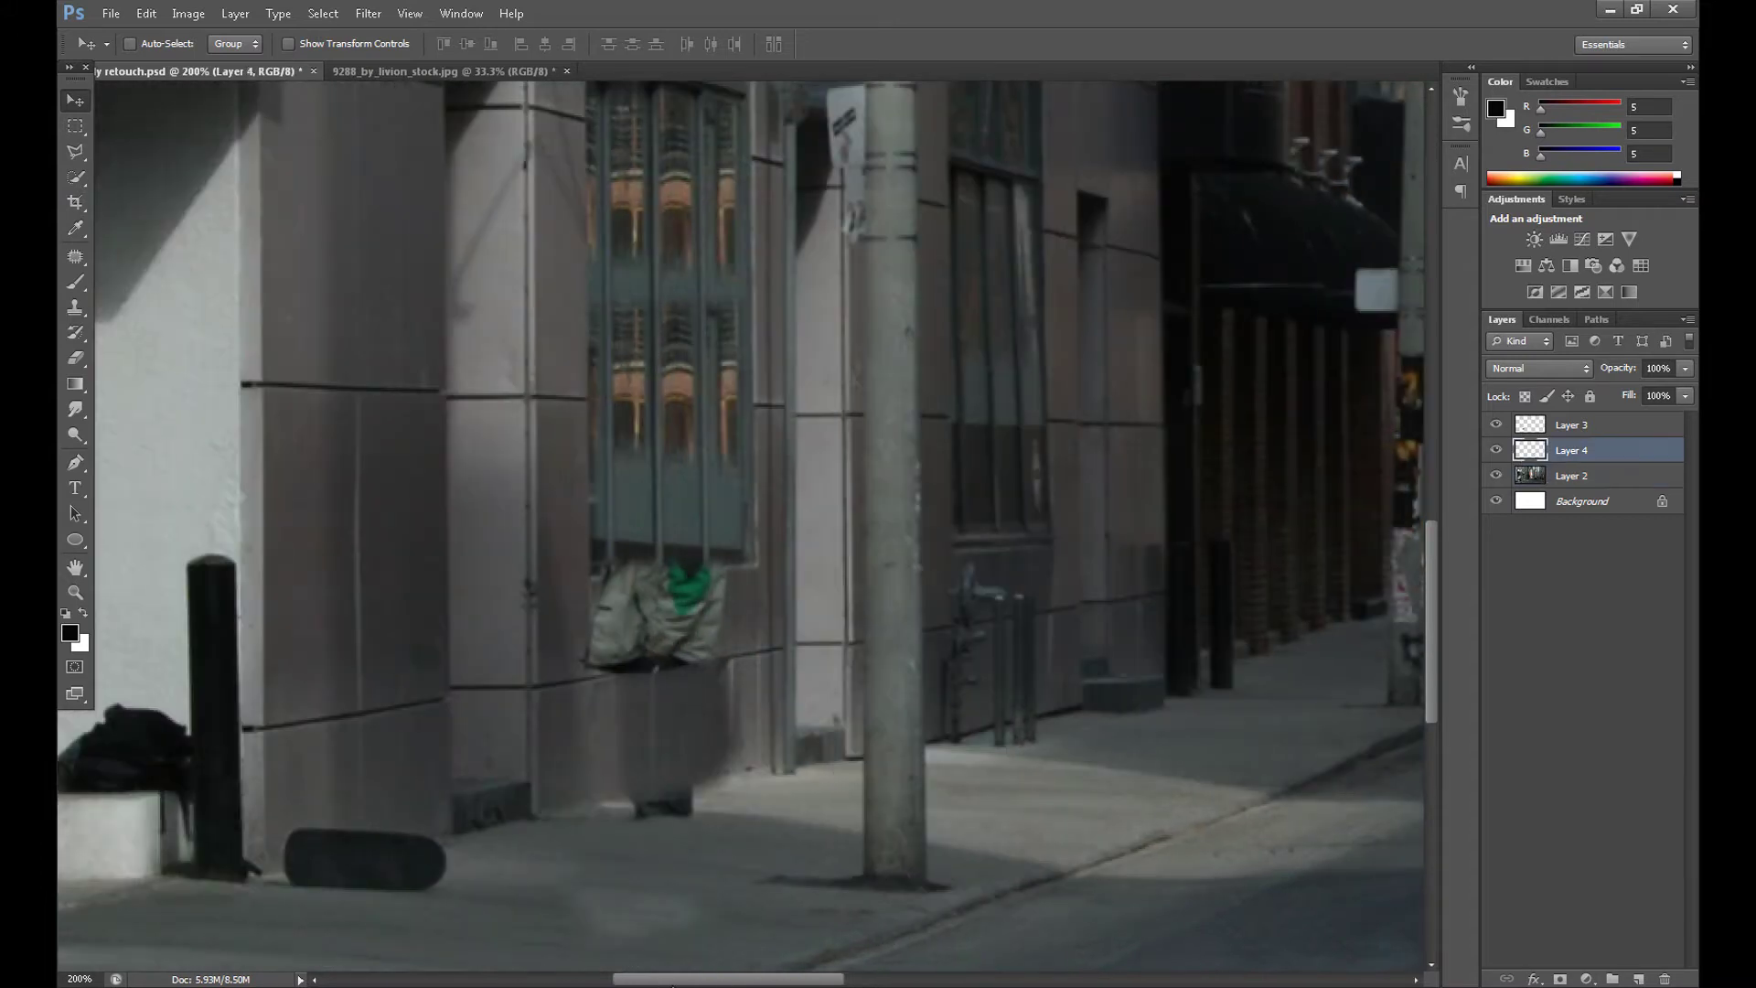
pyautogui.moveTo(395, 657); pyautogui.dragTo(651, 614)
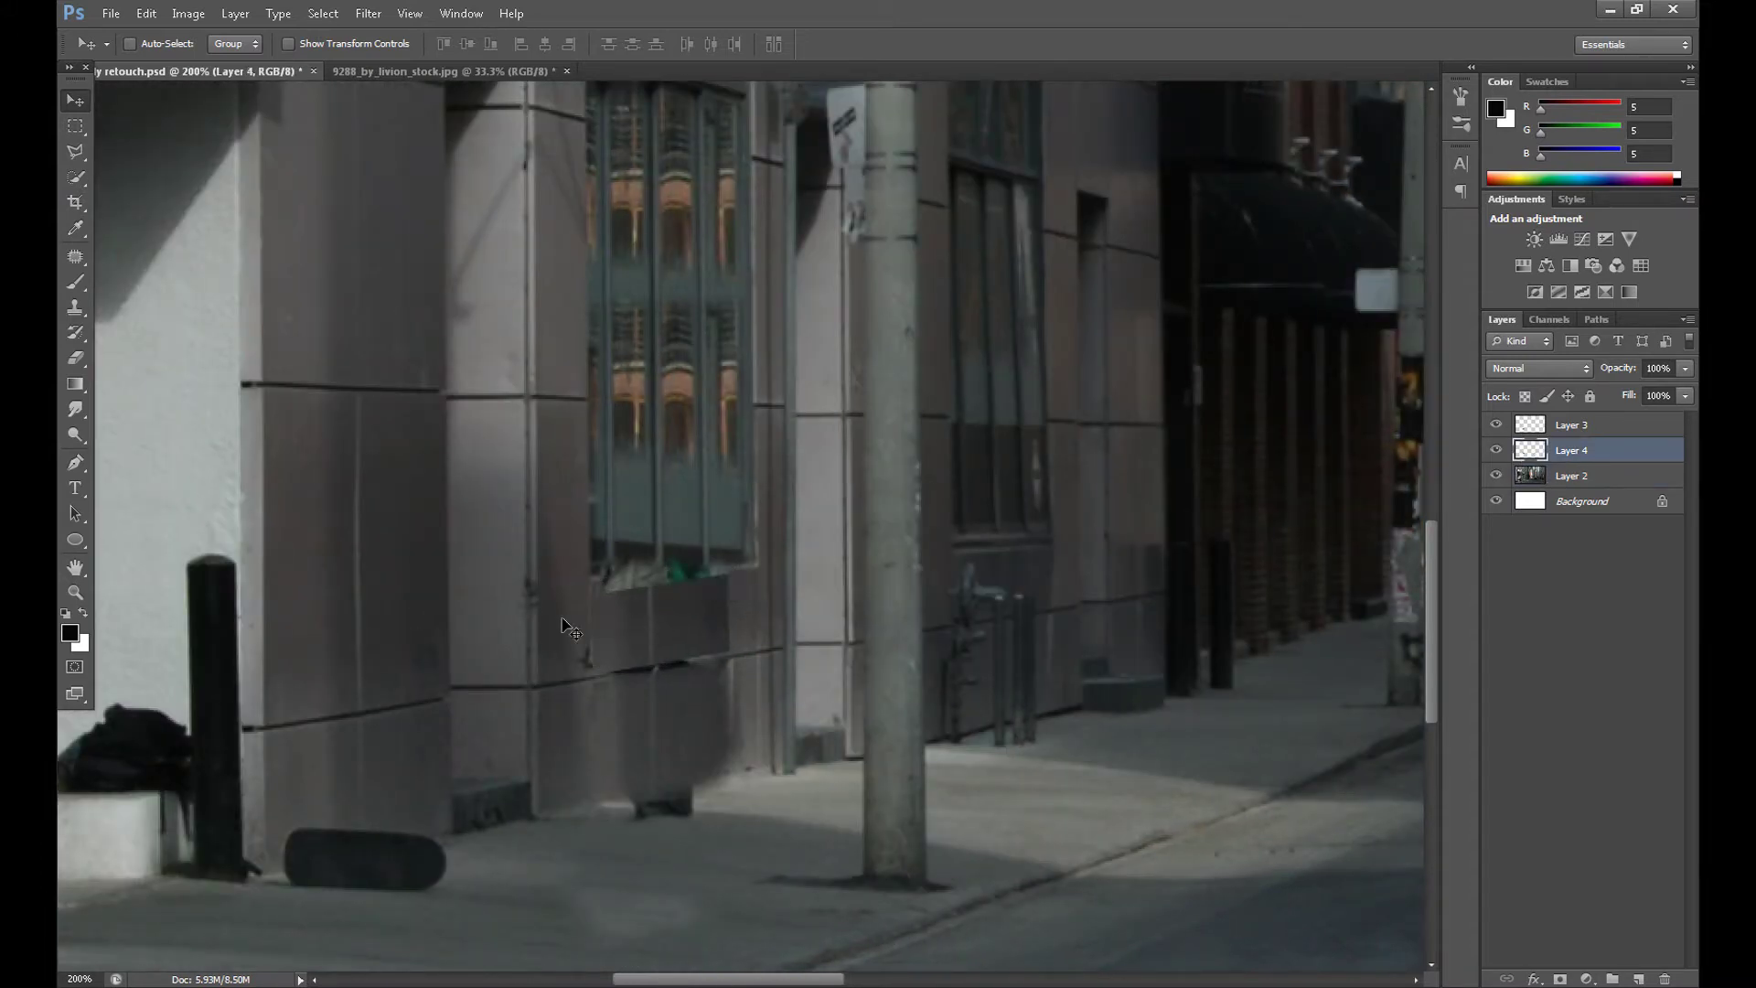
# Scale the wall piece below the window to 120.83% width and 111.54% height and apply the transformation
pyautogui.press('m')
pyautogui.rightClick(536, 637)
pyautogui.click(601, 811)
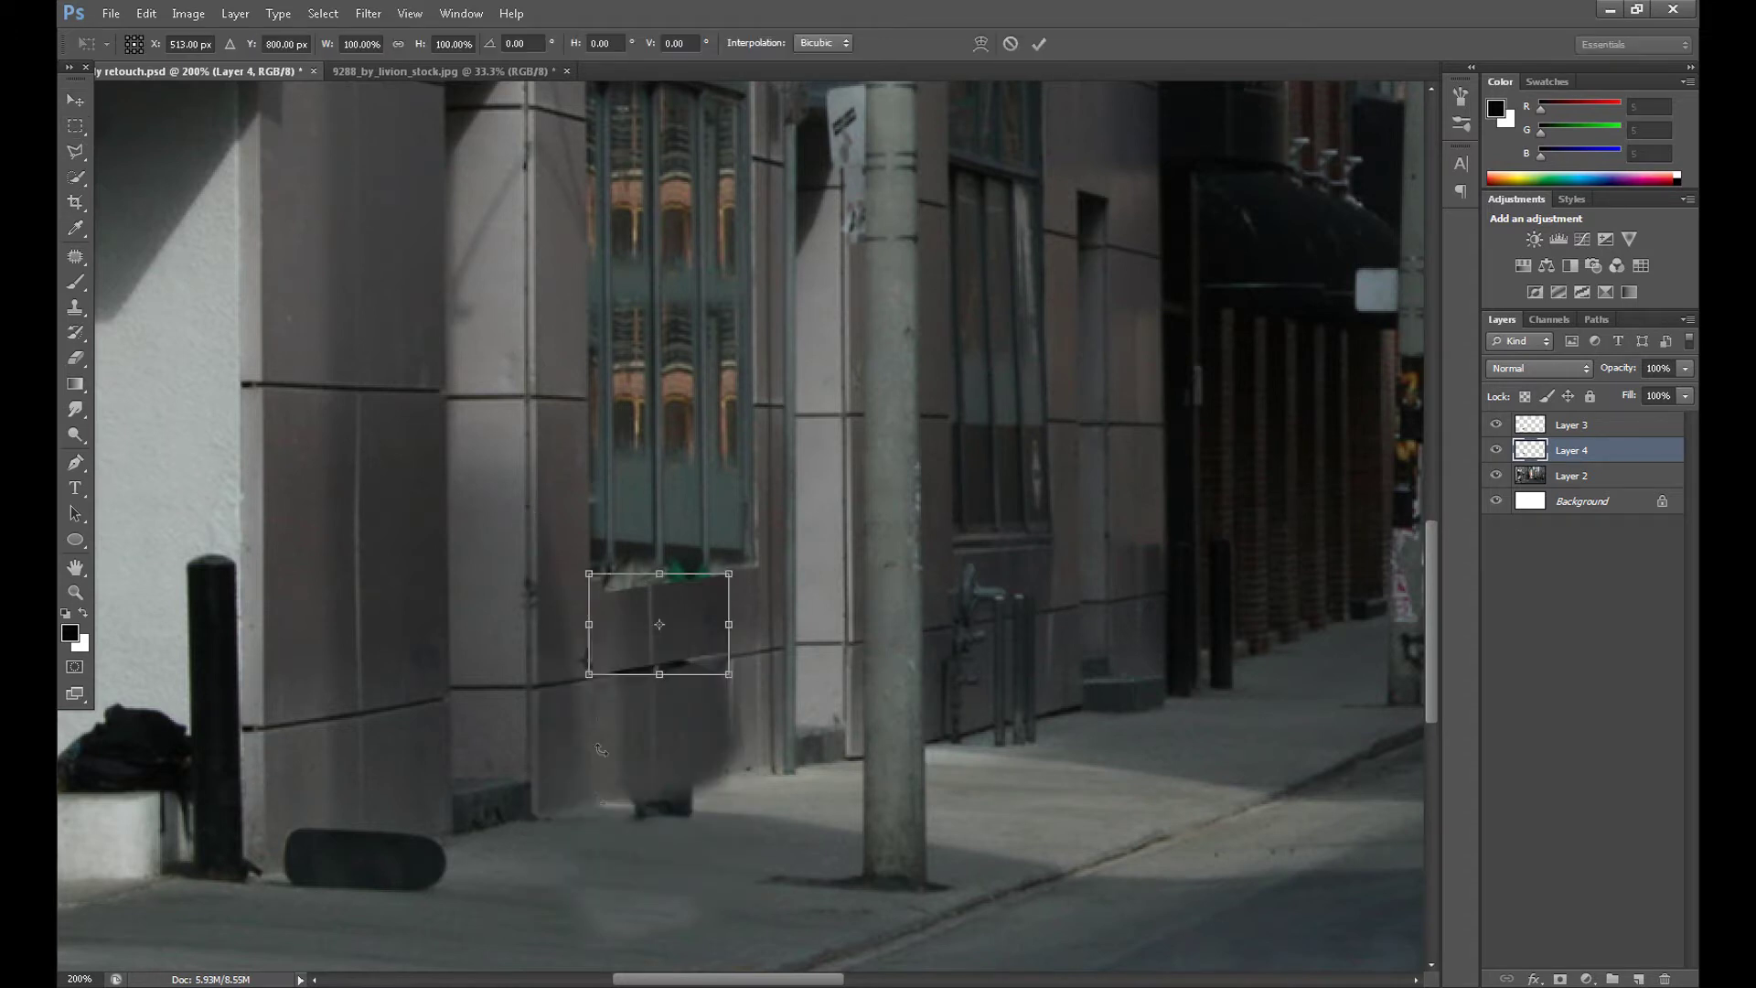
pyautogui.moveTo(590, 623); pyautogui.dragTo(577, 624)
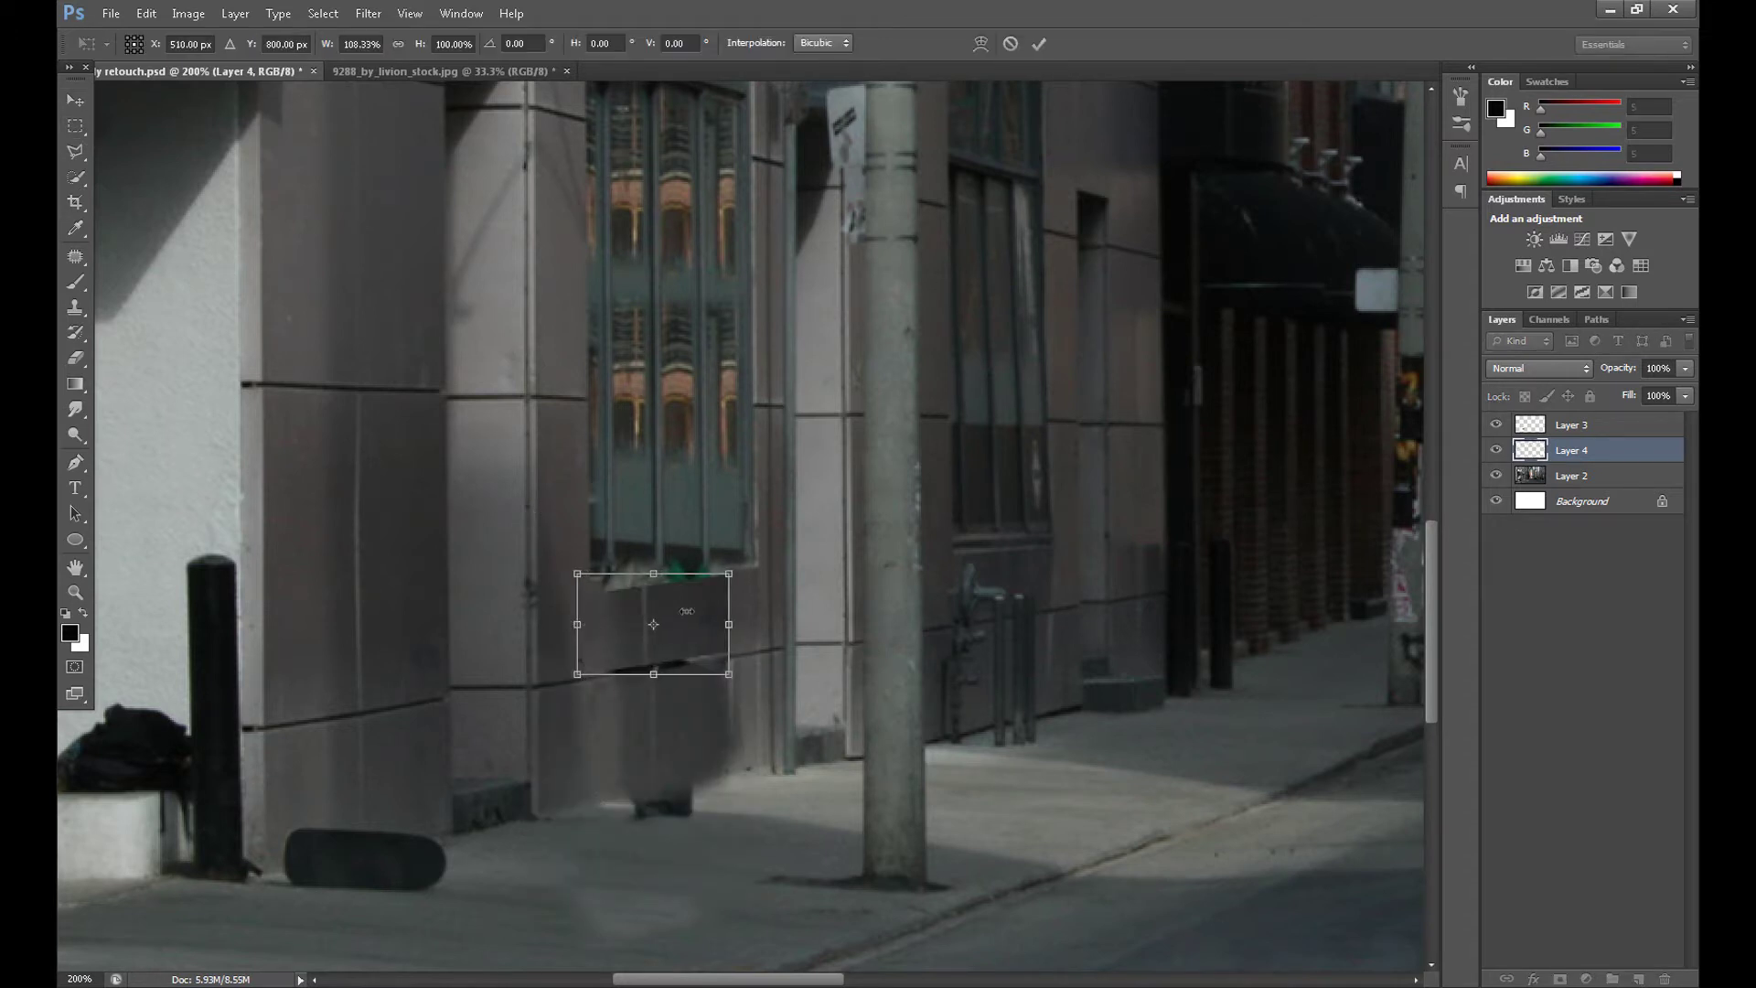
pyautogui.moveTo(728, 623); pyautogui.dragTo(747, 624)
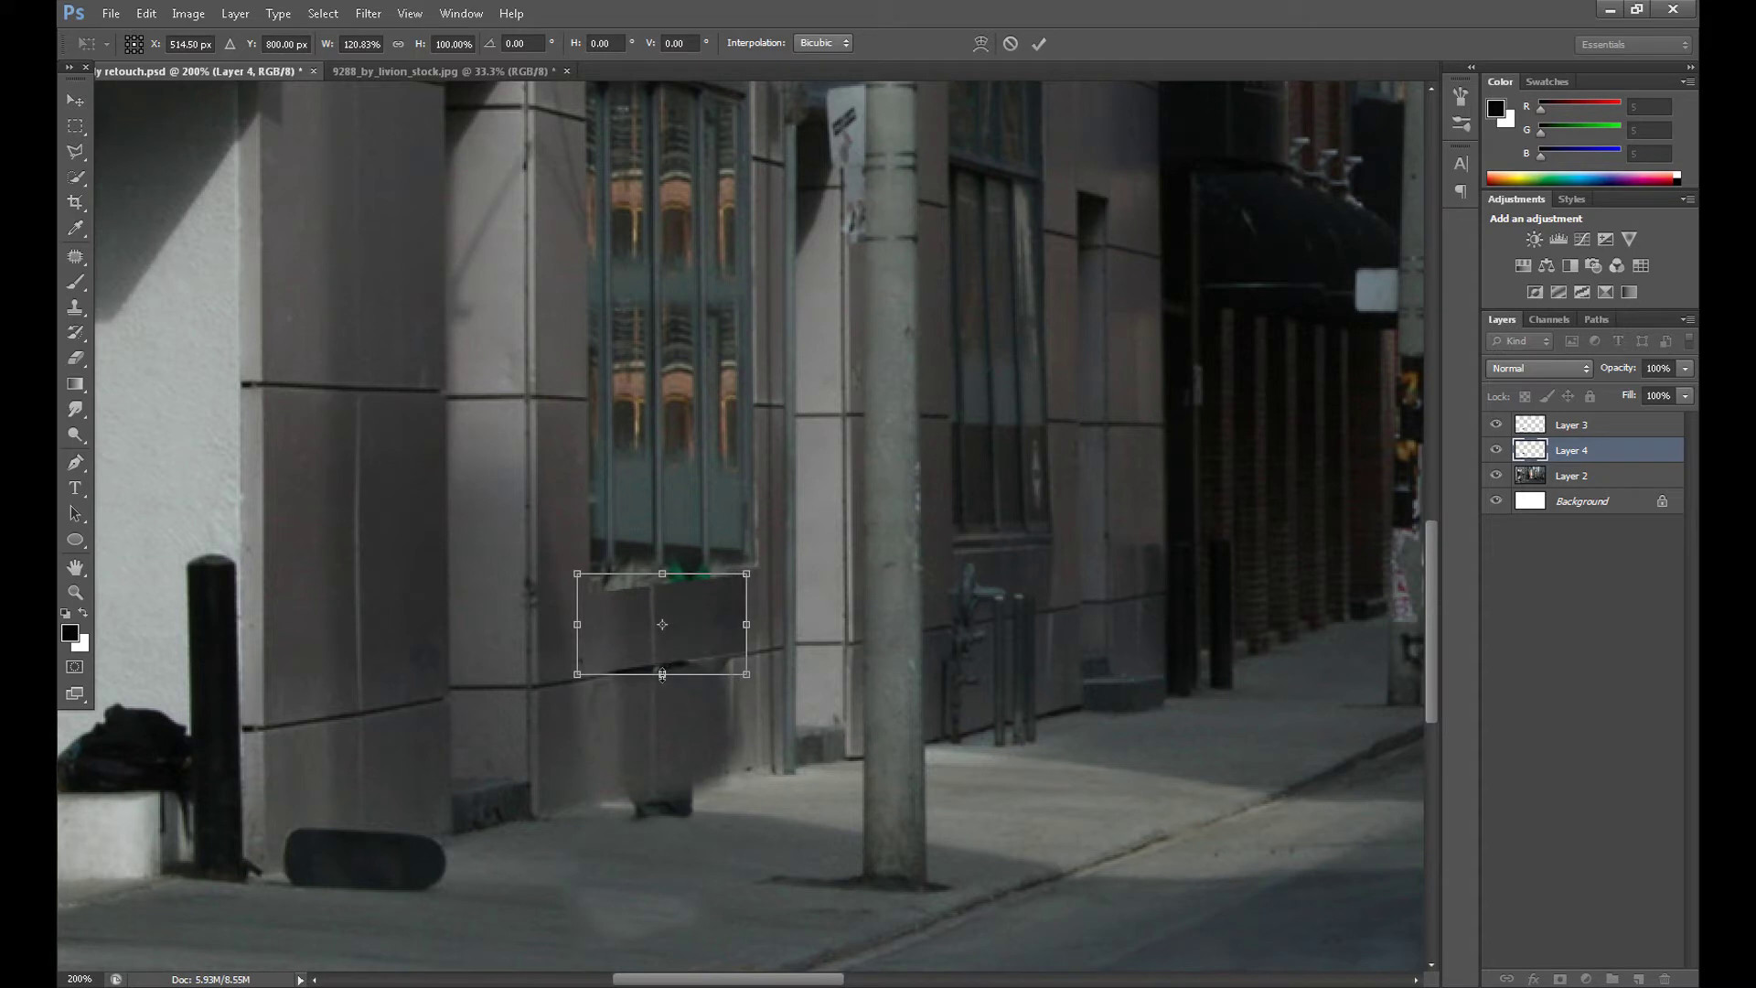
pyautogui.moveTo(658, 569); pyautogui.dragTo(661, 562)
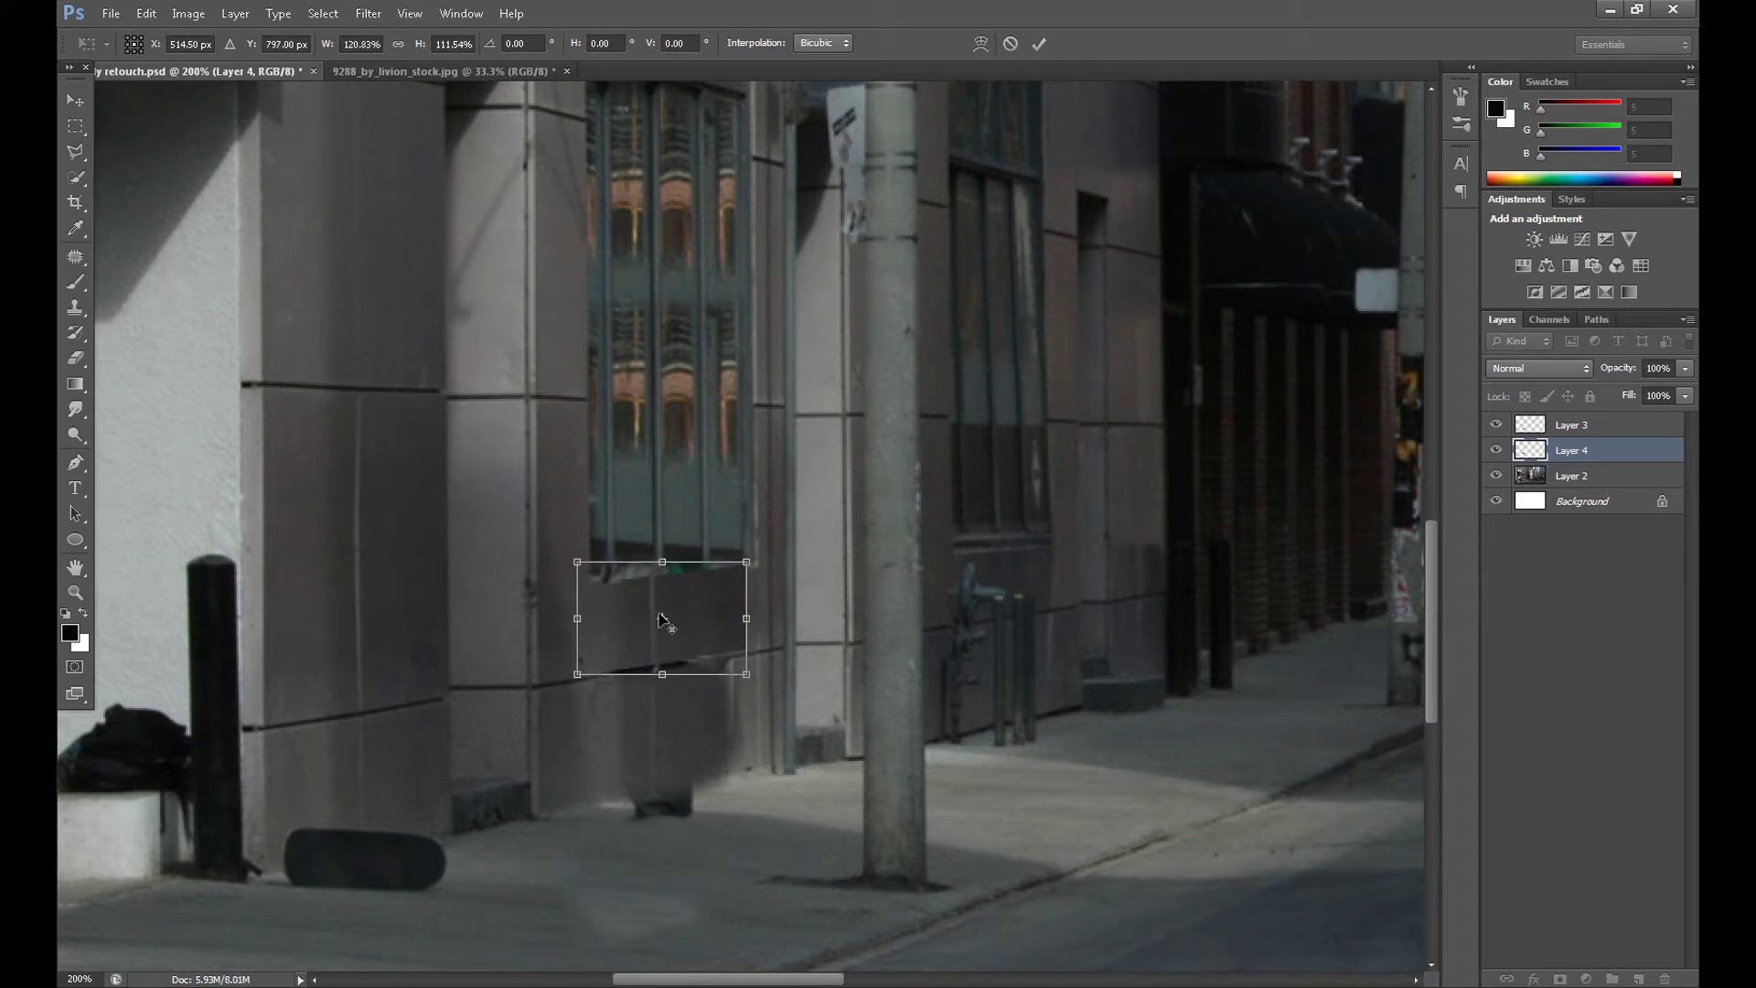
pyautogui.click(76, 125)
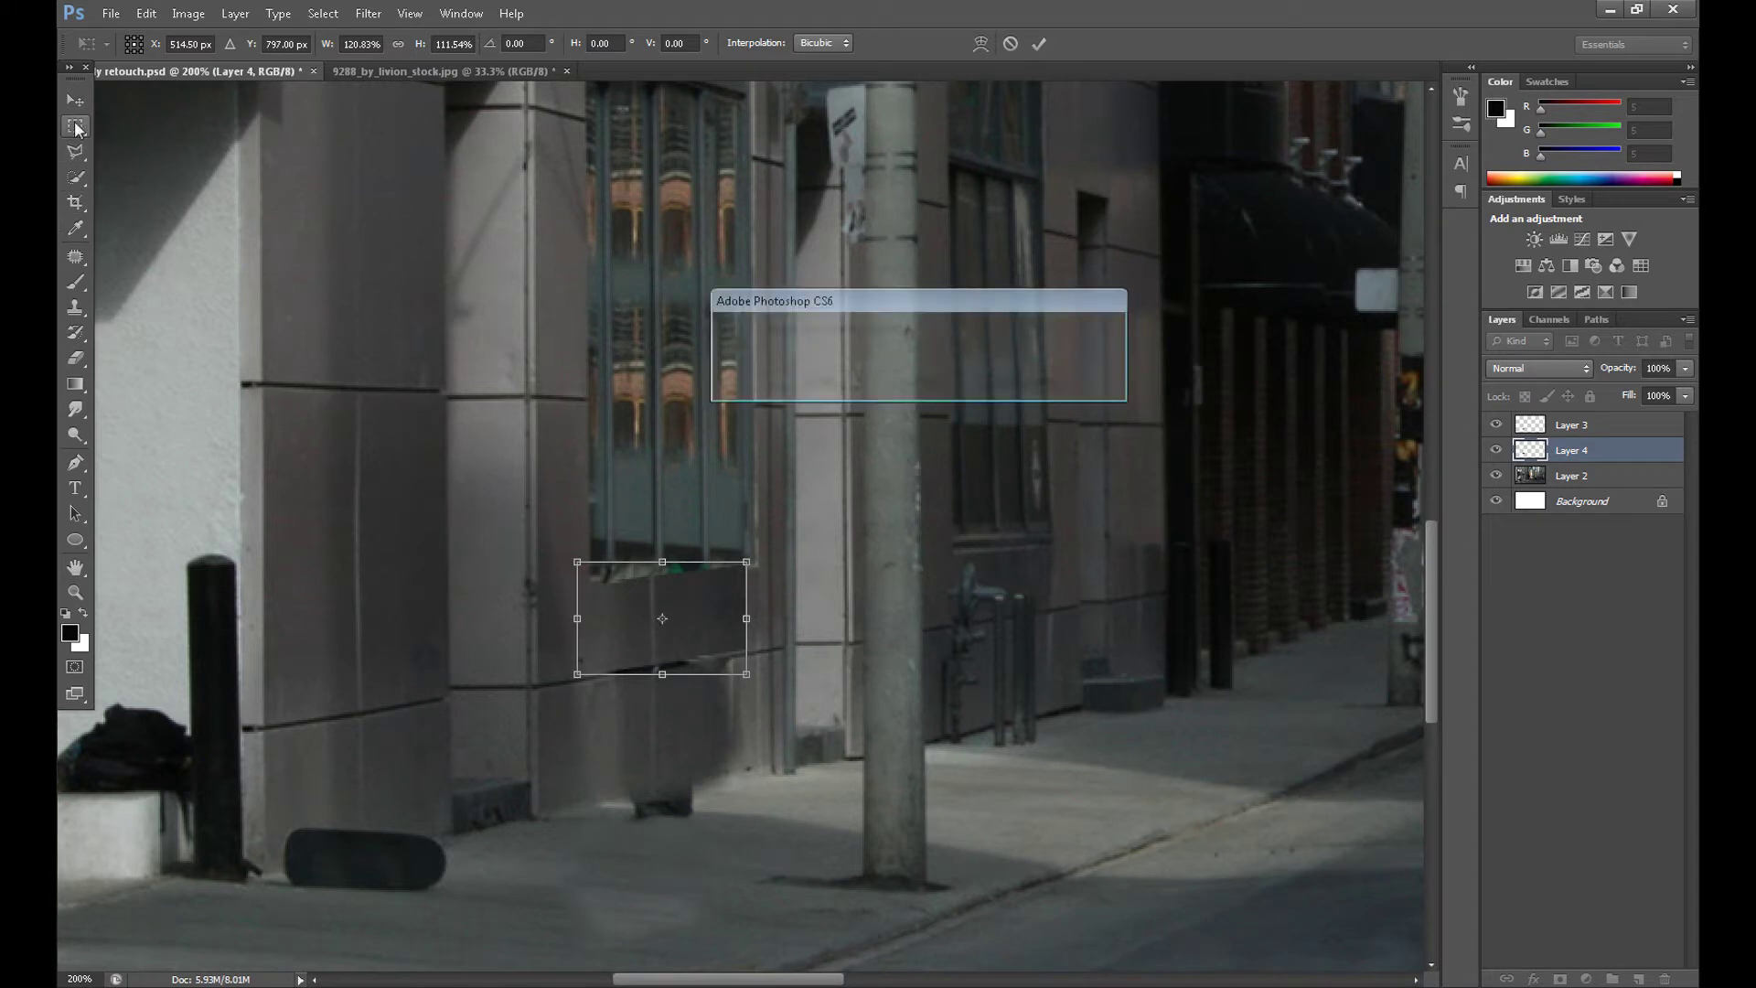
pyautogui.click(821, 380)
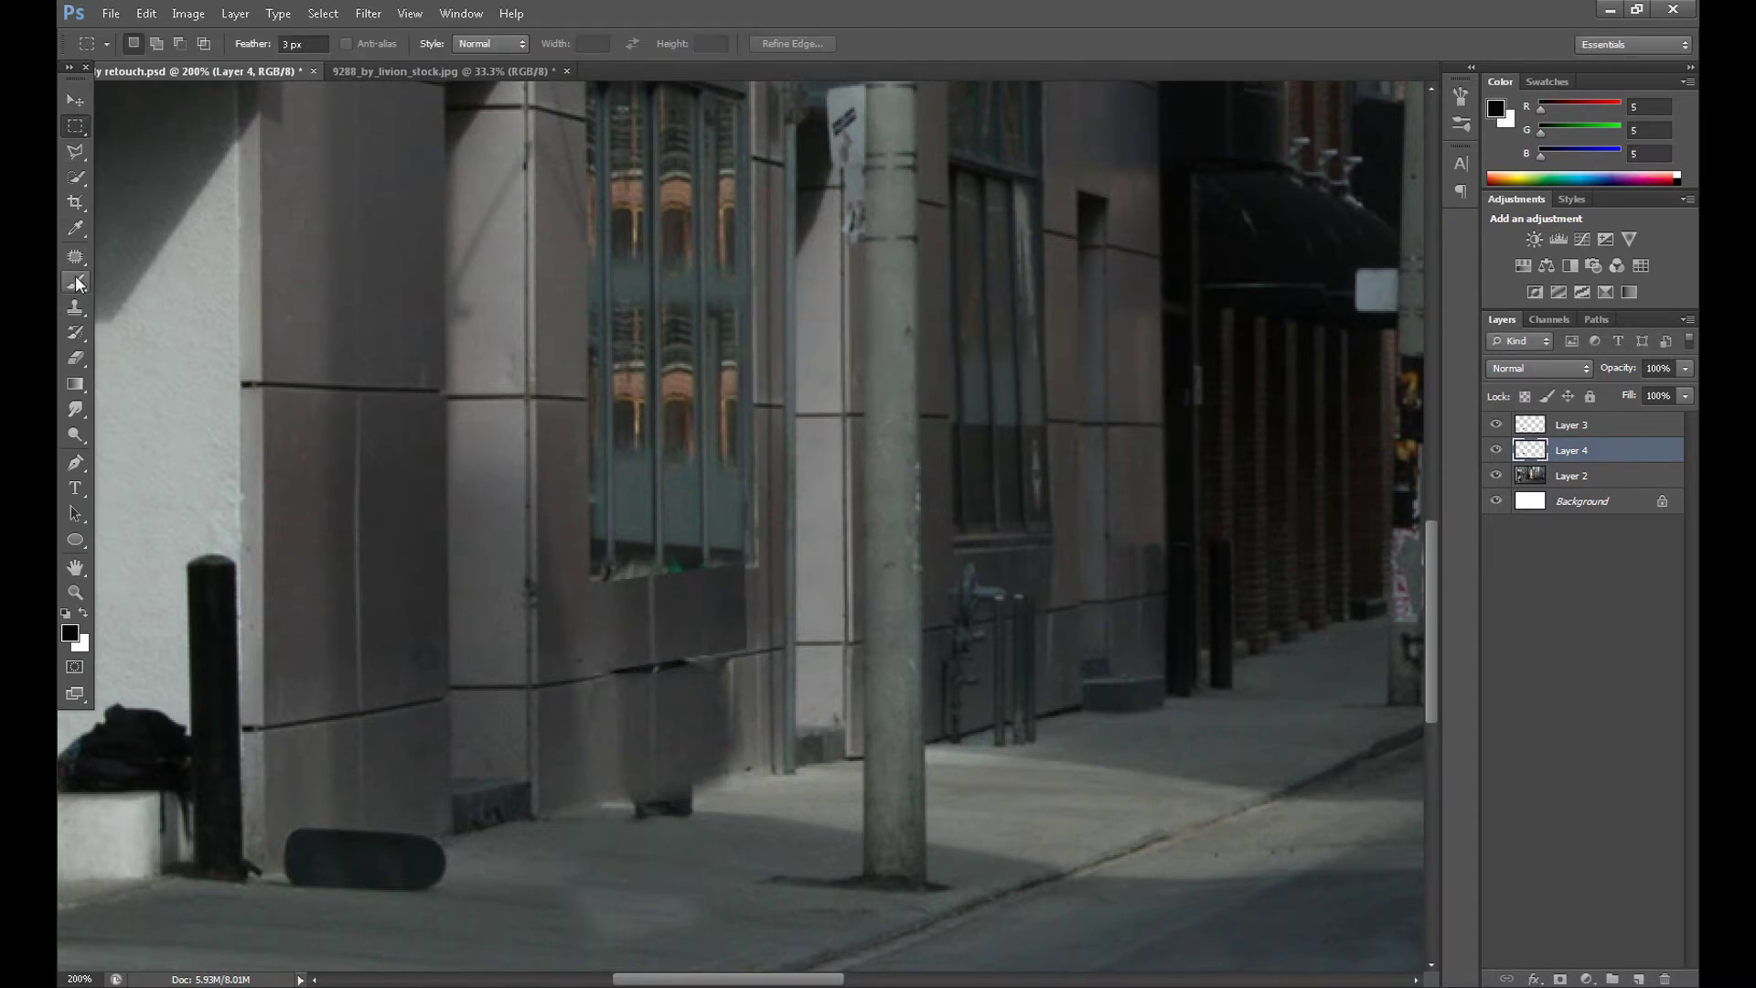
pyautogui.click(77, 314)
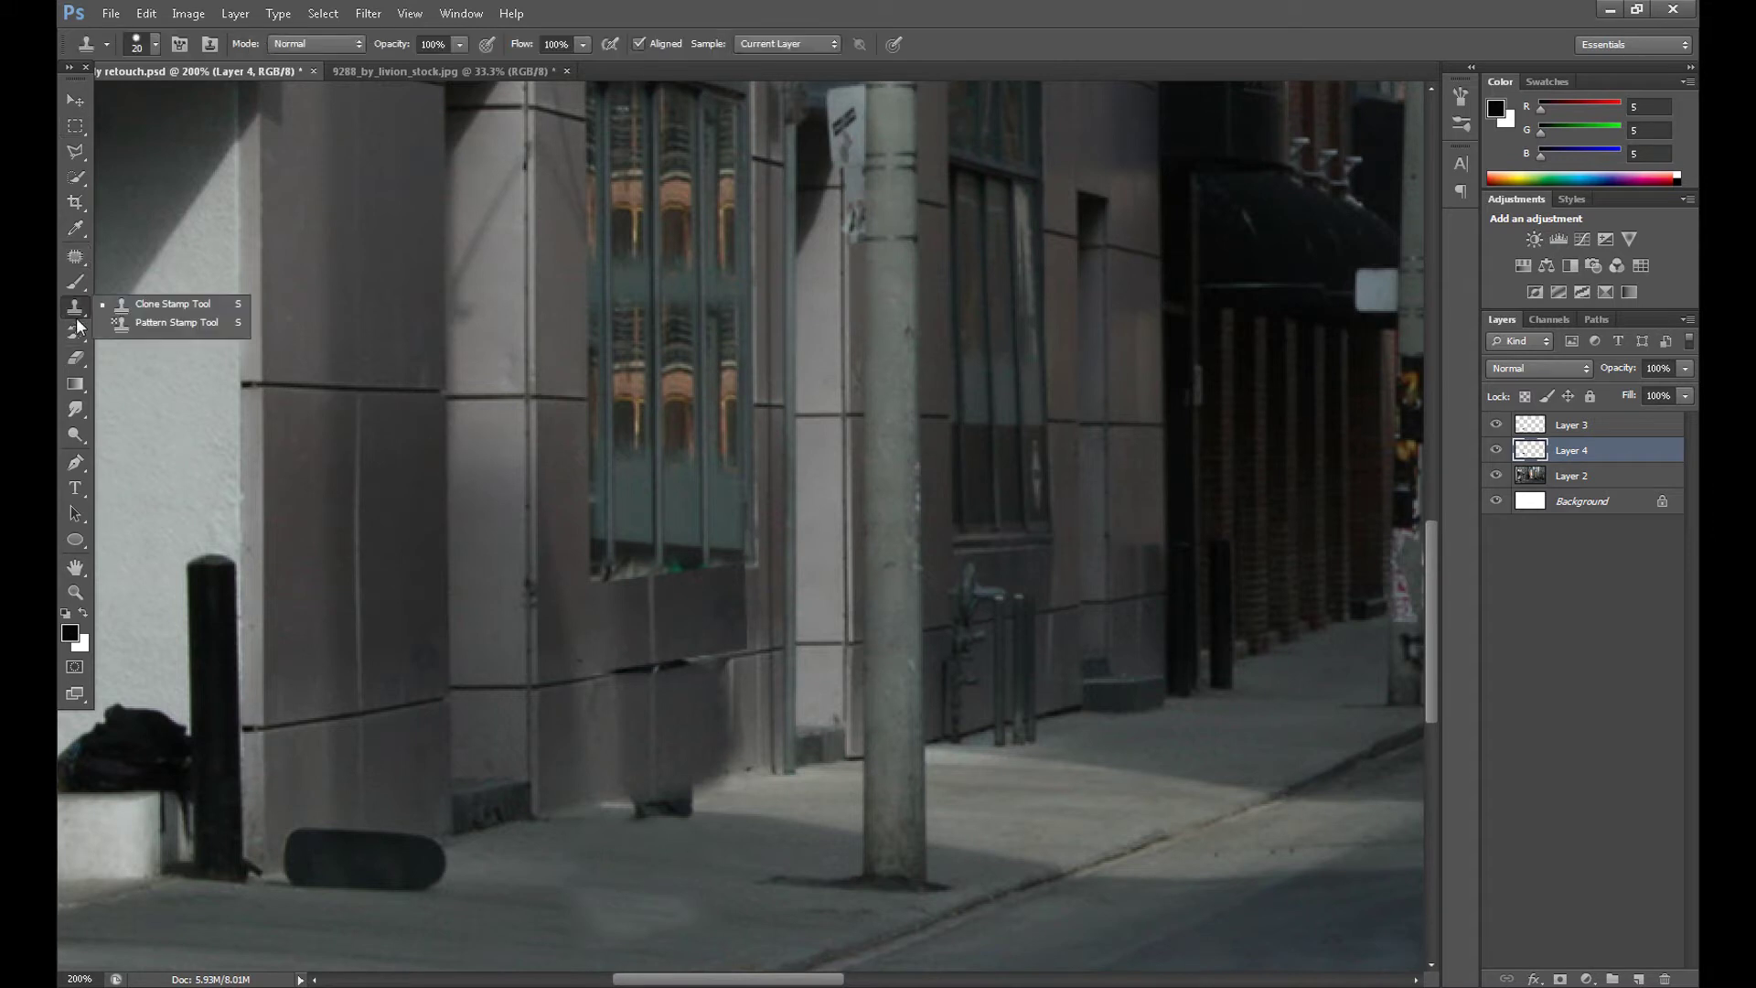
pyautogui.click(76, 257)
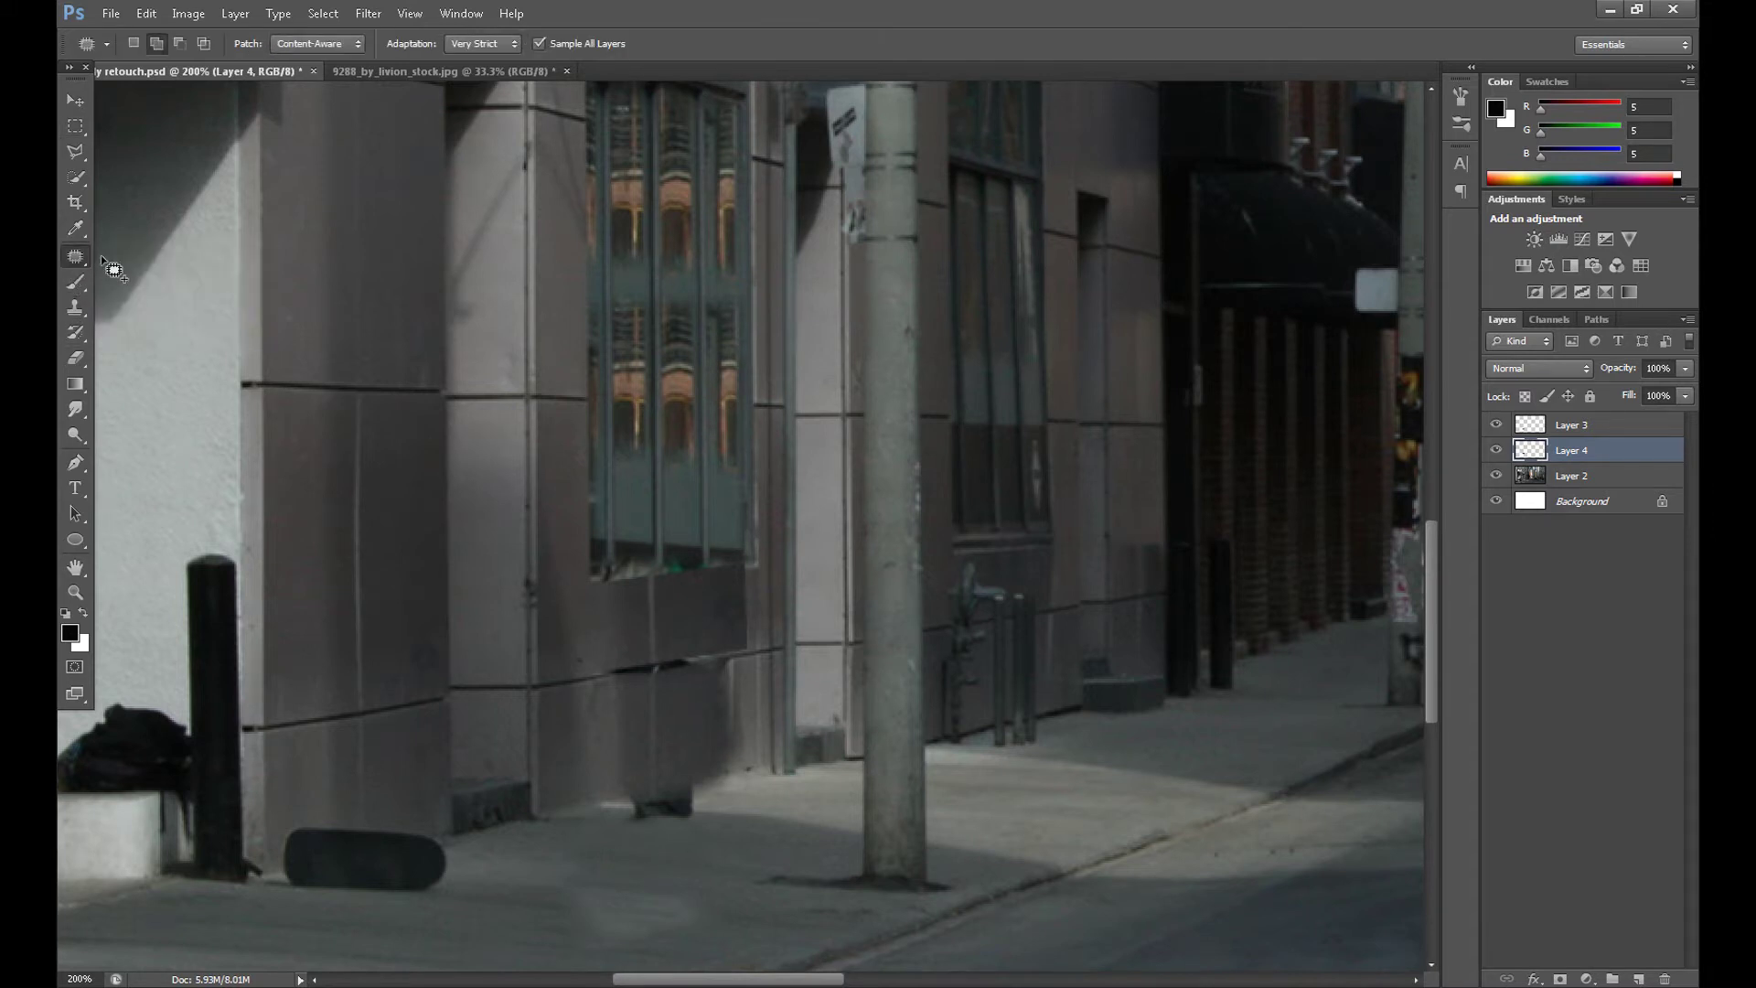
pyautogui.rightClick(76, 256)
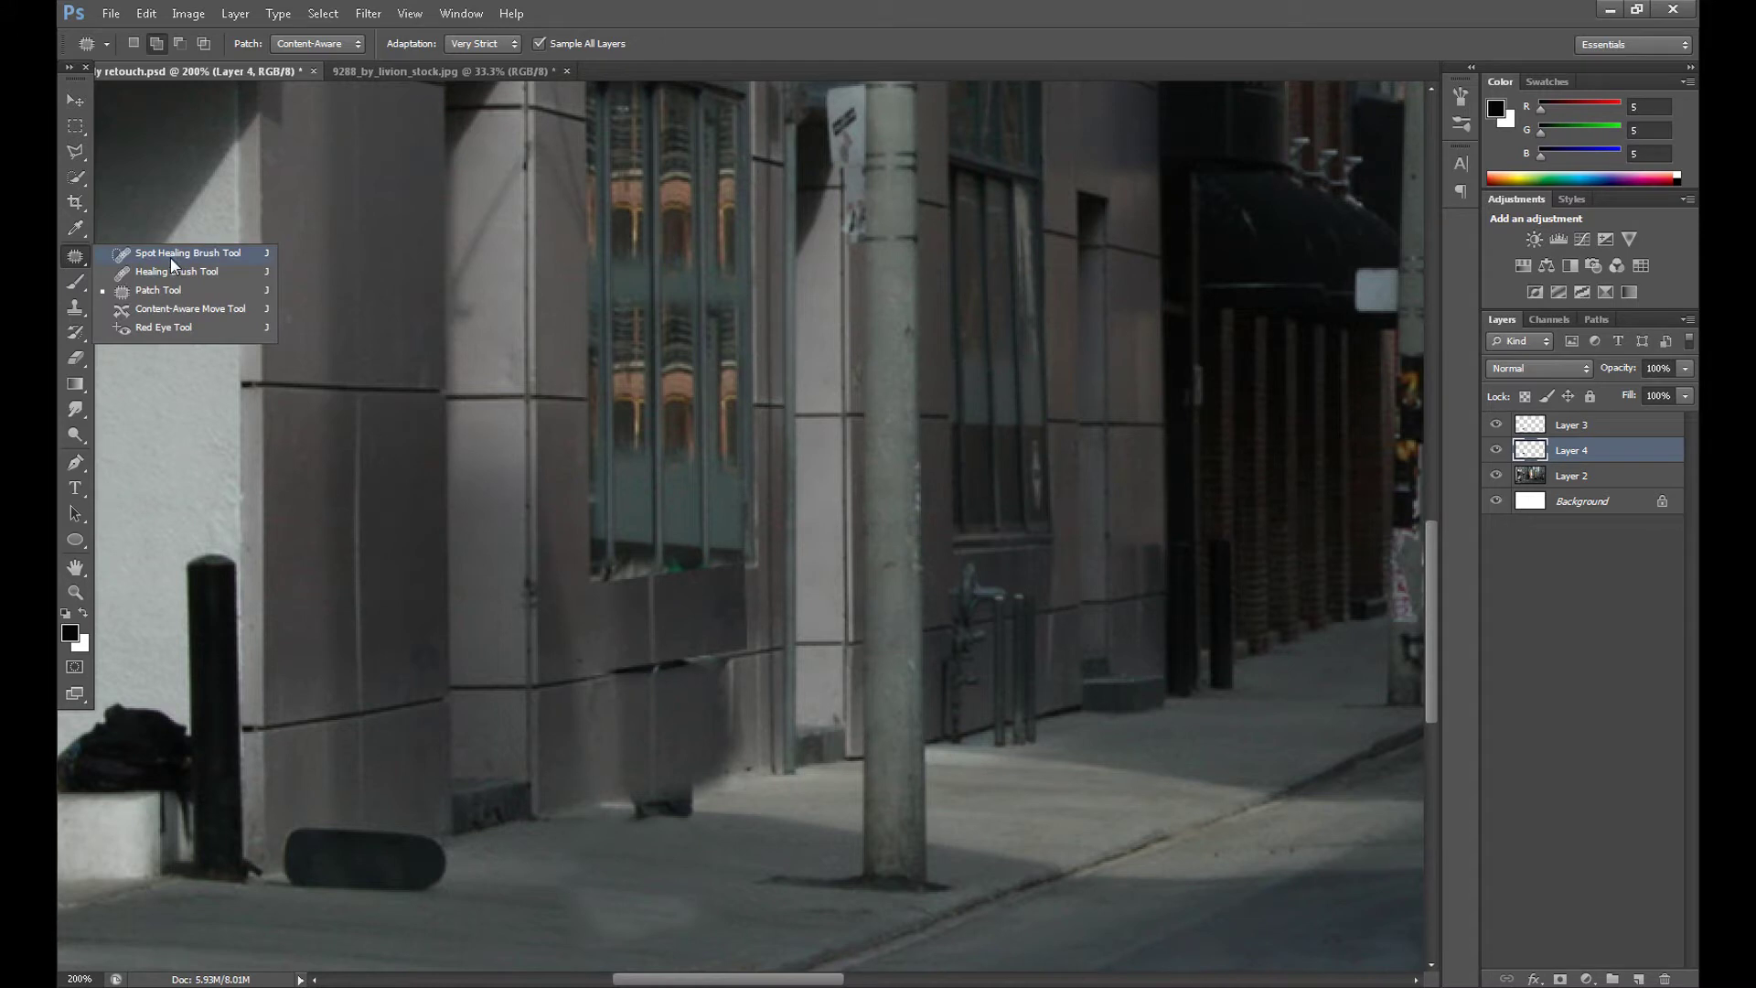
pyautogui.press('e')
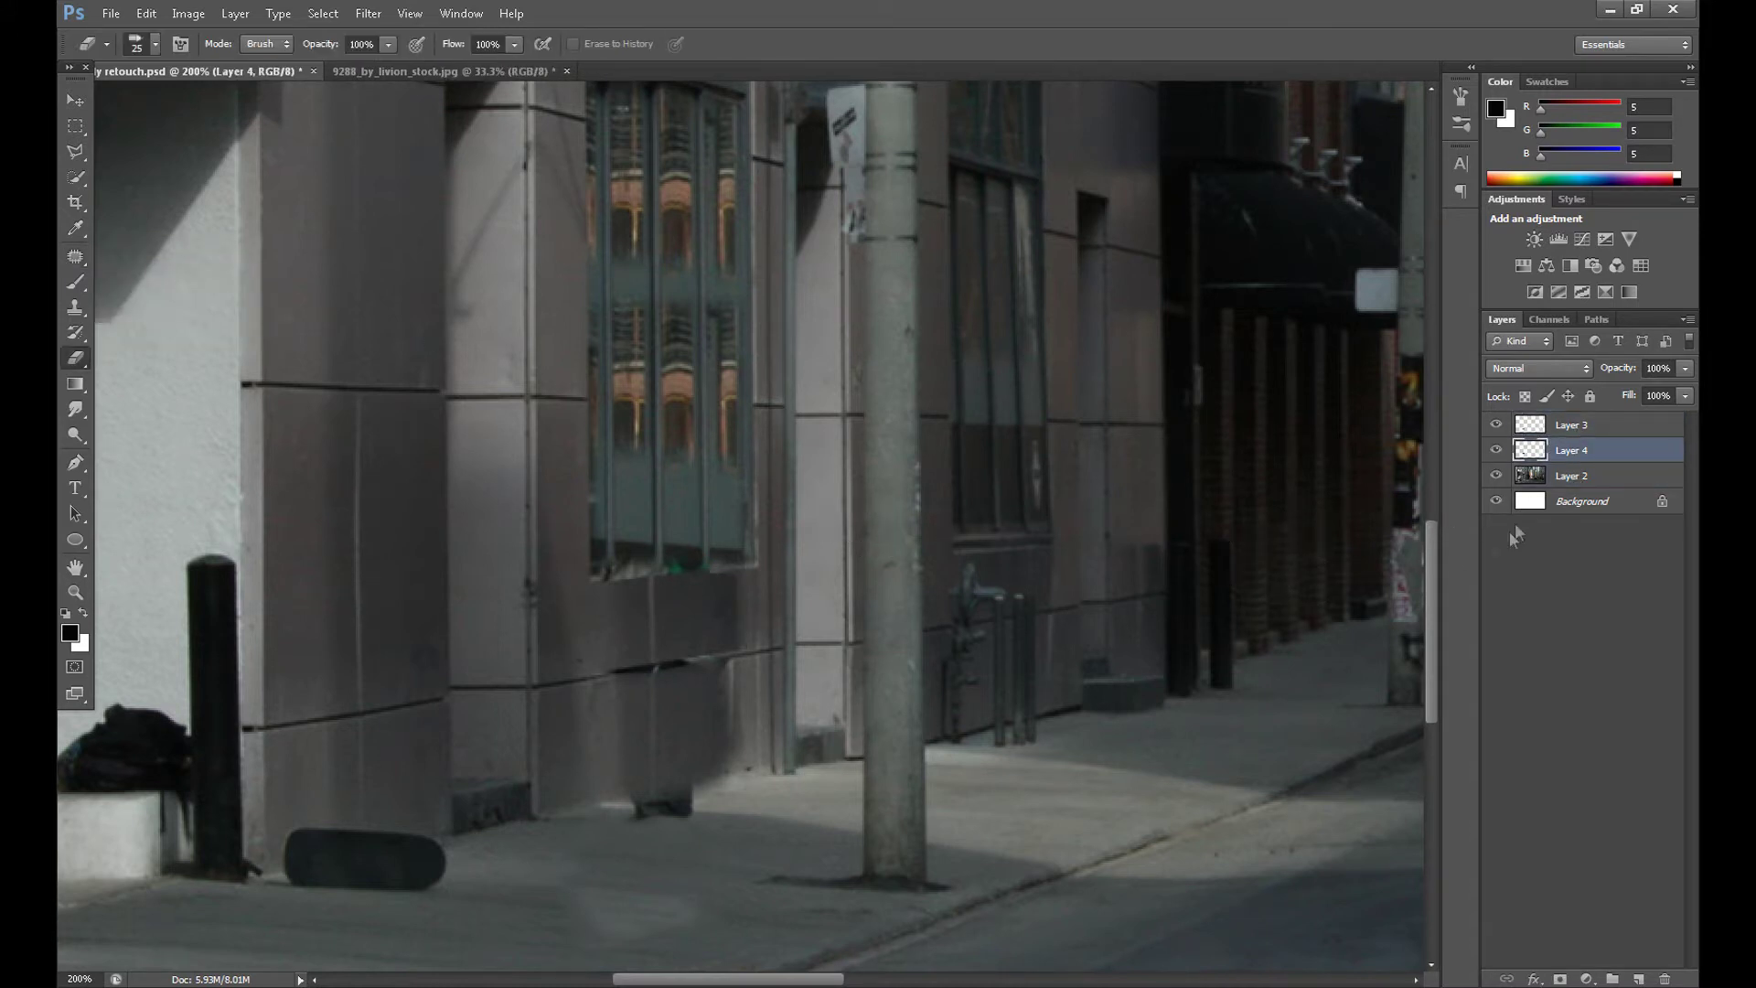
# Outline the lower part of the barred window's glass on Layer 2 with the Polygonal Lasso and copy it to a new layer
pyautogui.click(1558, 476)
pyautogui.click(77, 152)
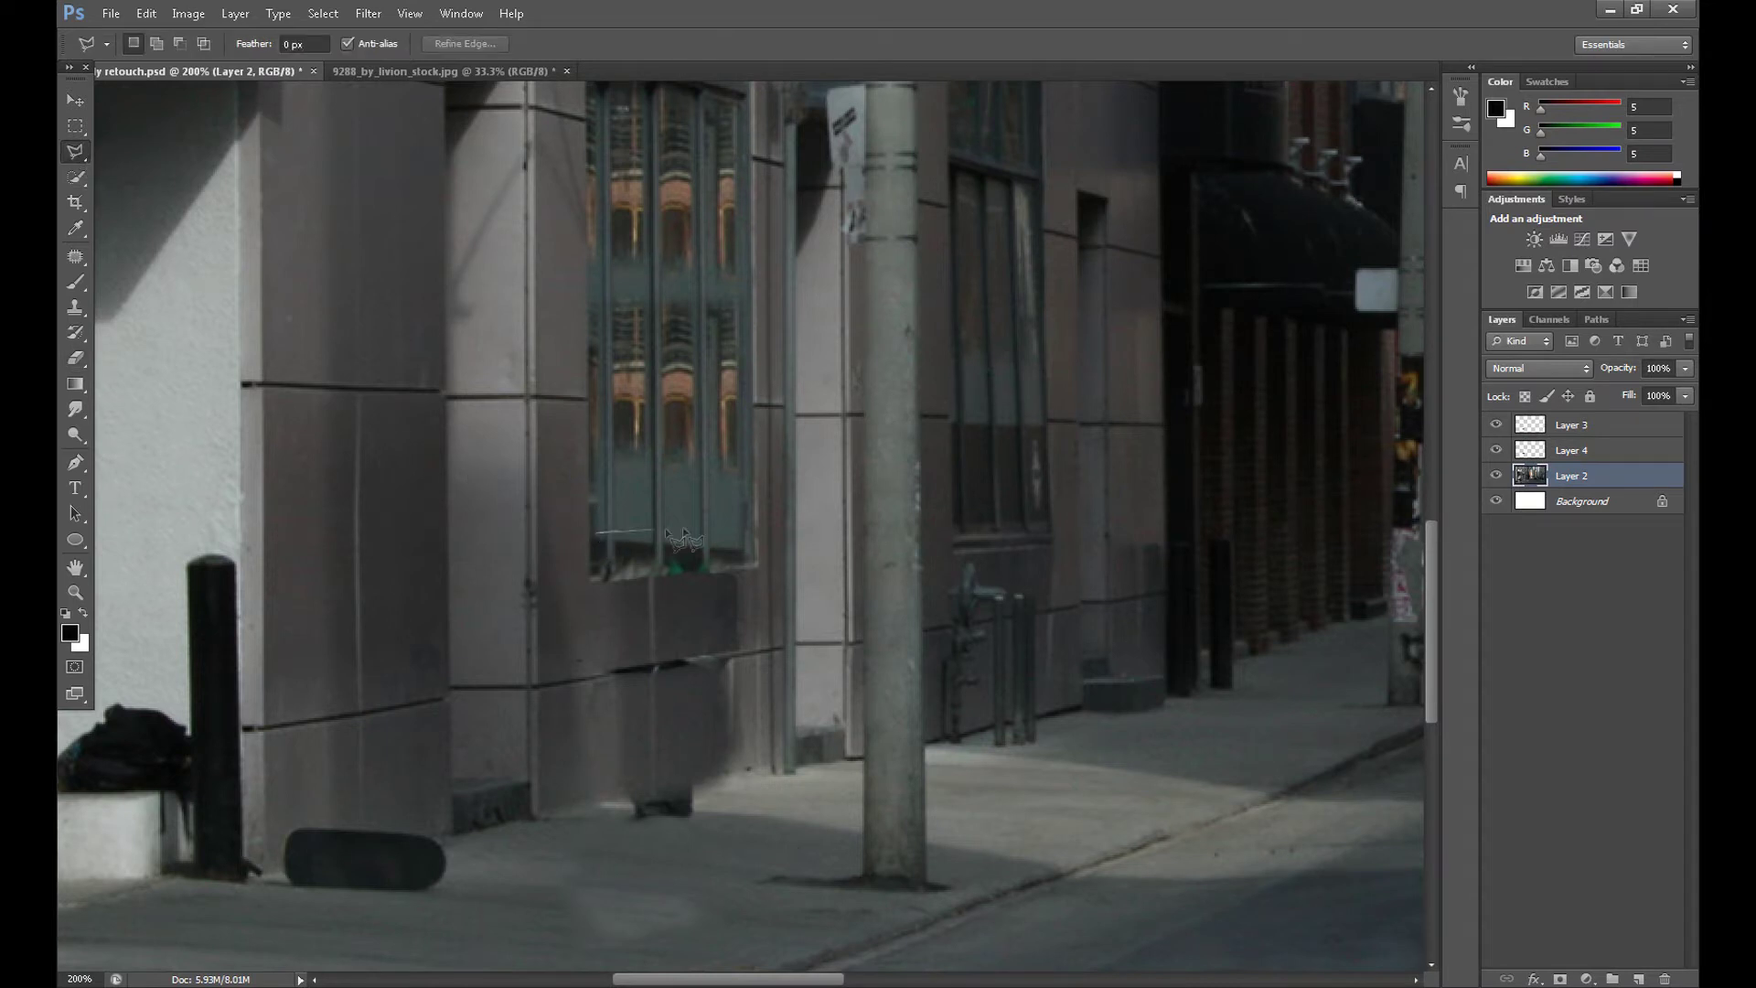
pyautogui.click(735, 475)
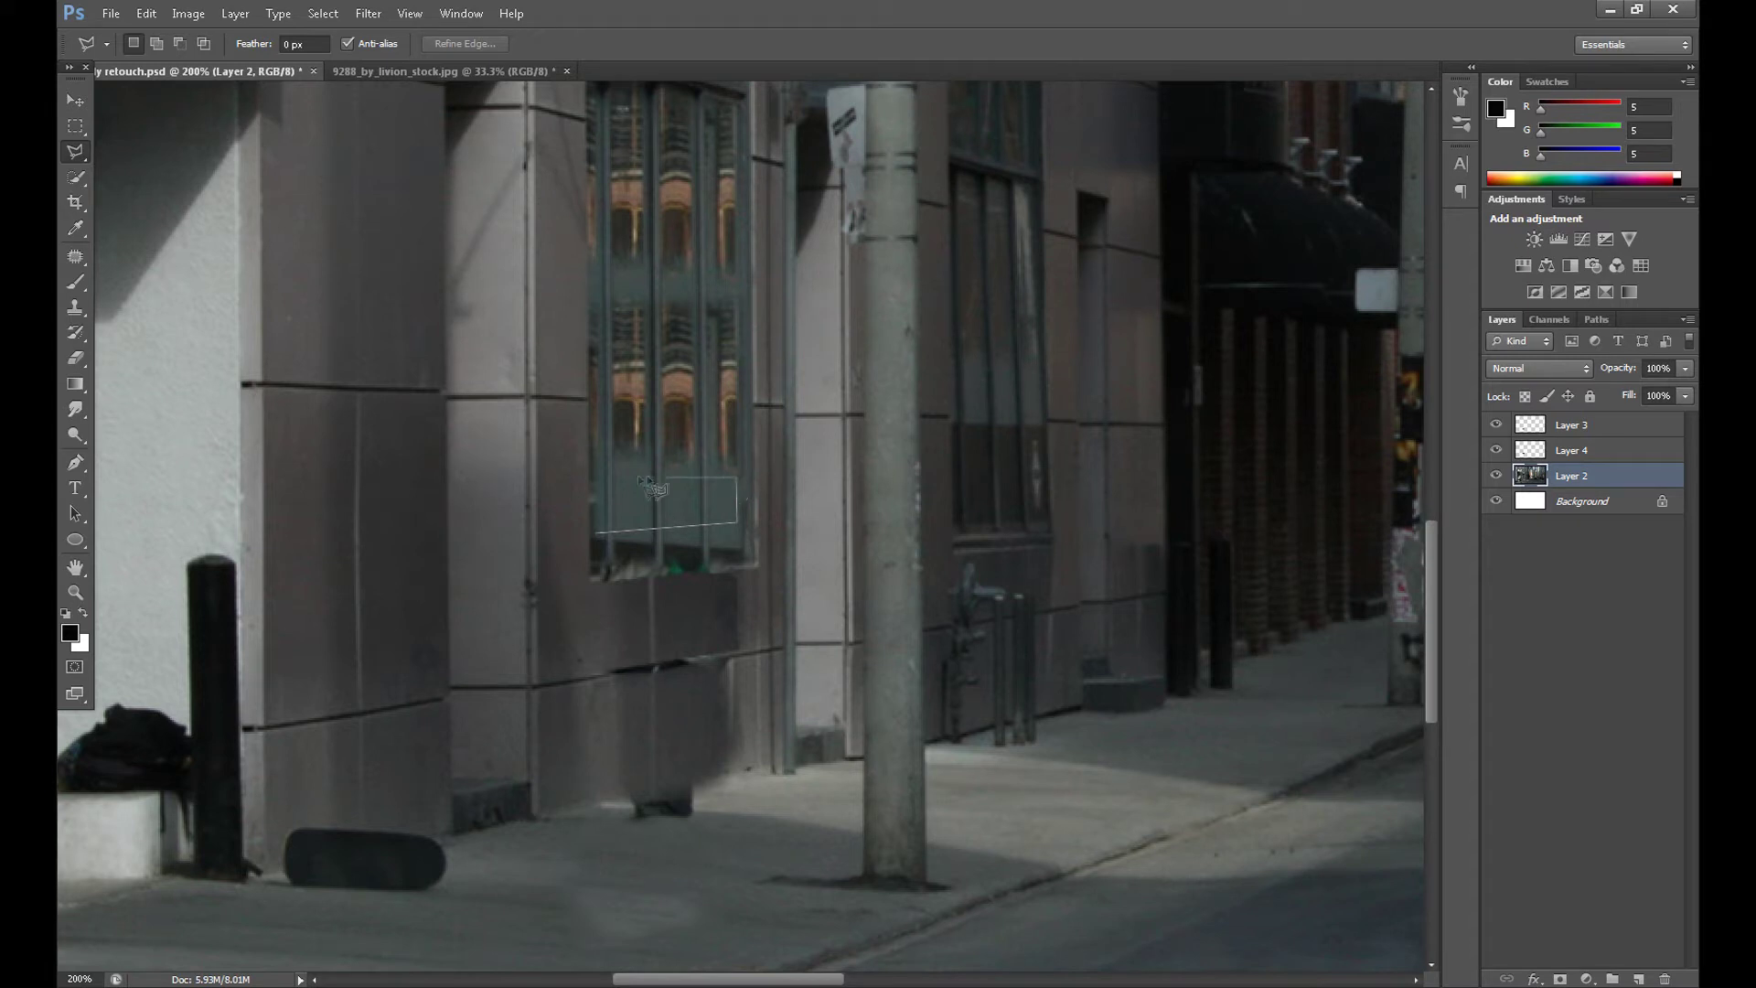
pyautogui.click(597, 532)
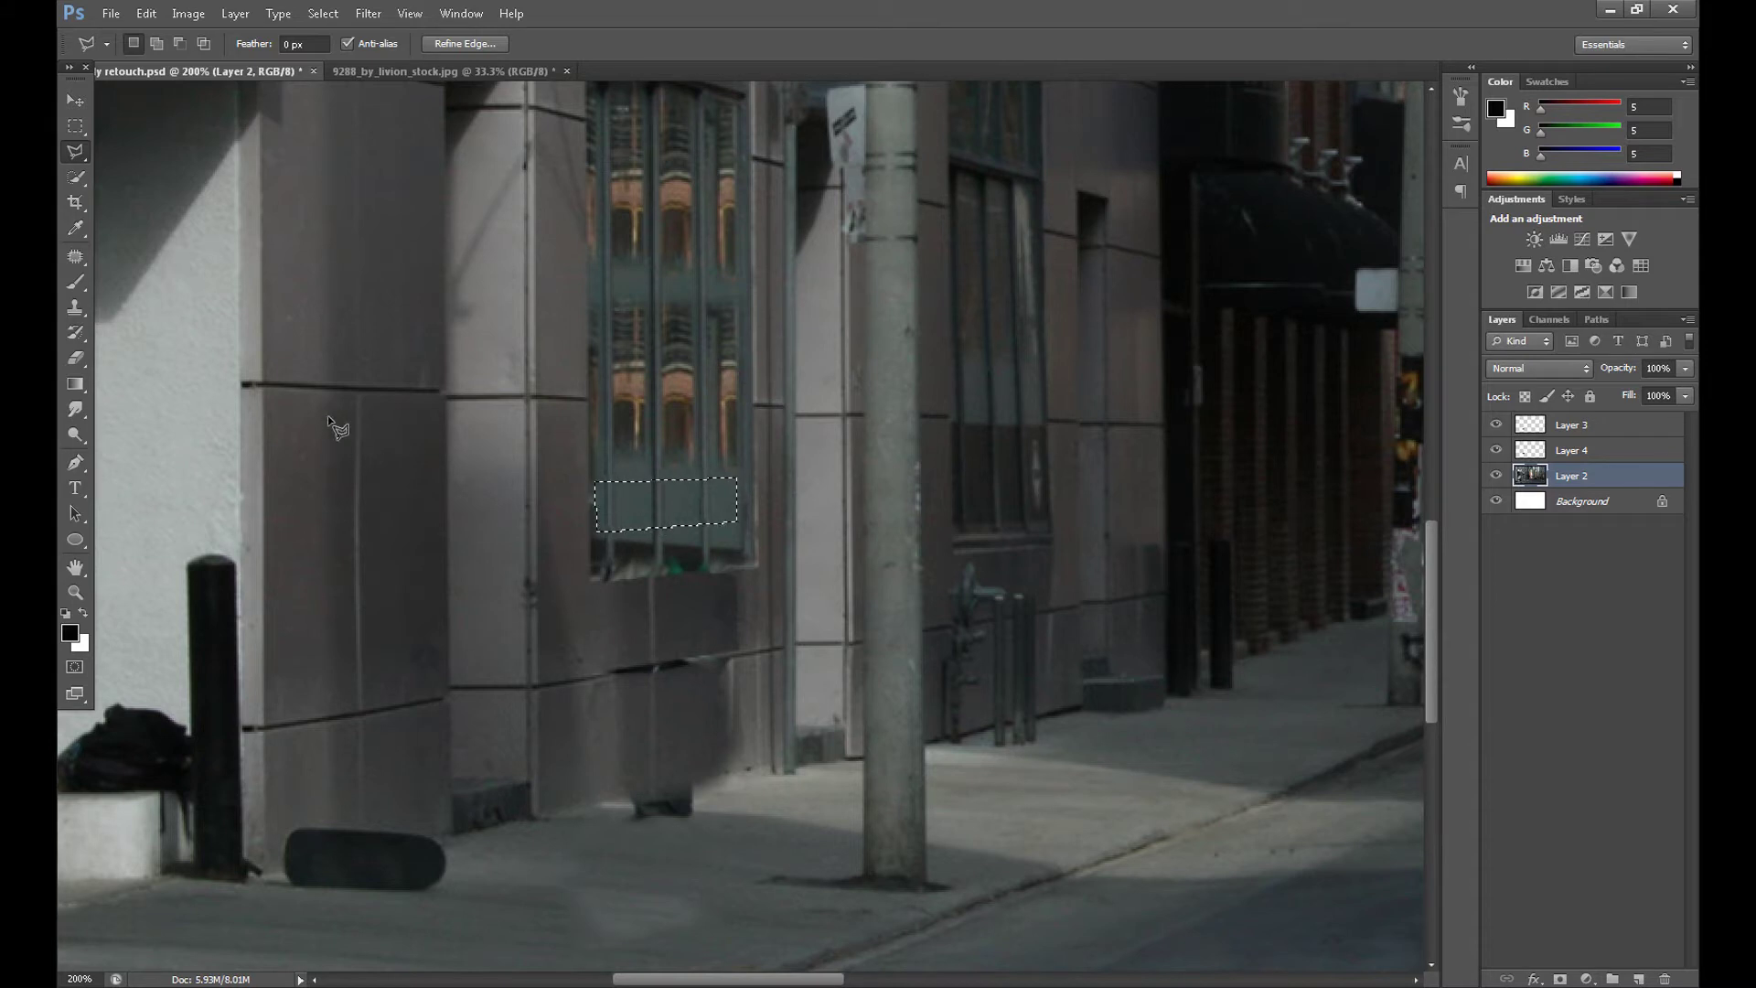
pyautogui.rightClick(618, 497)
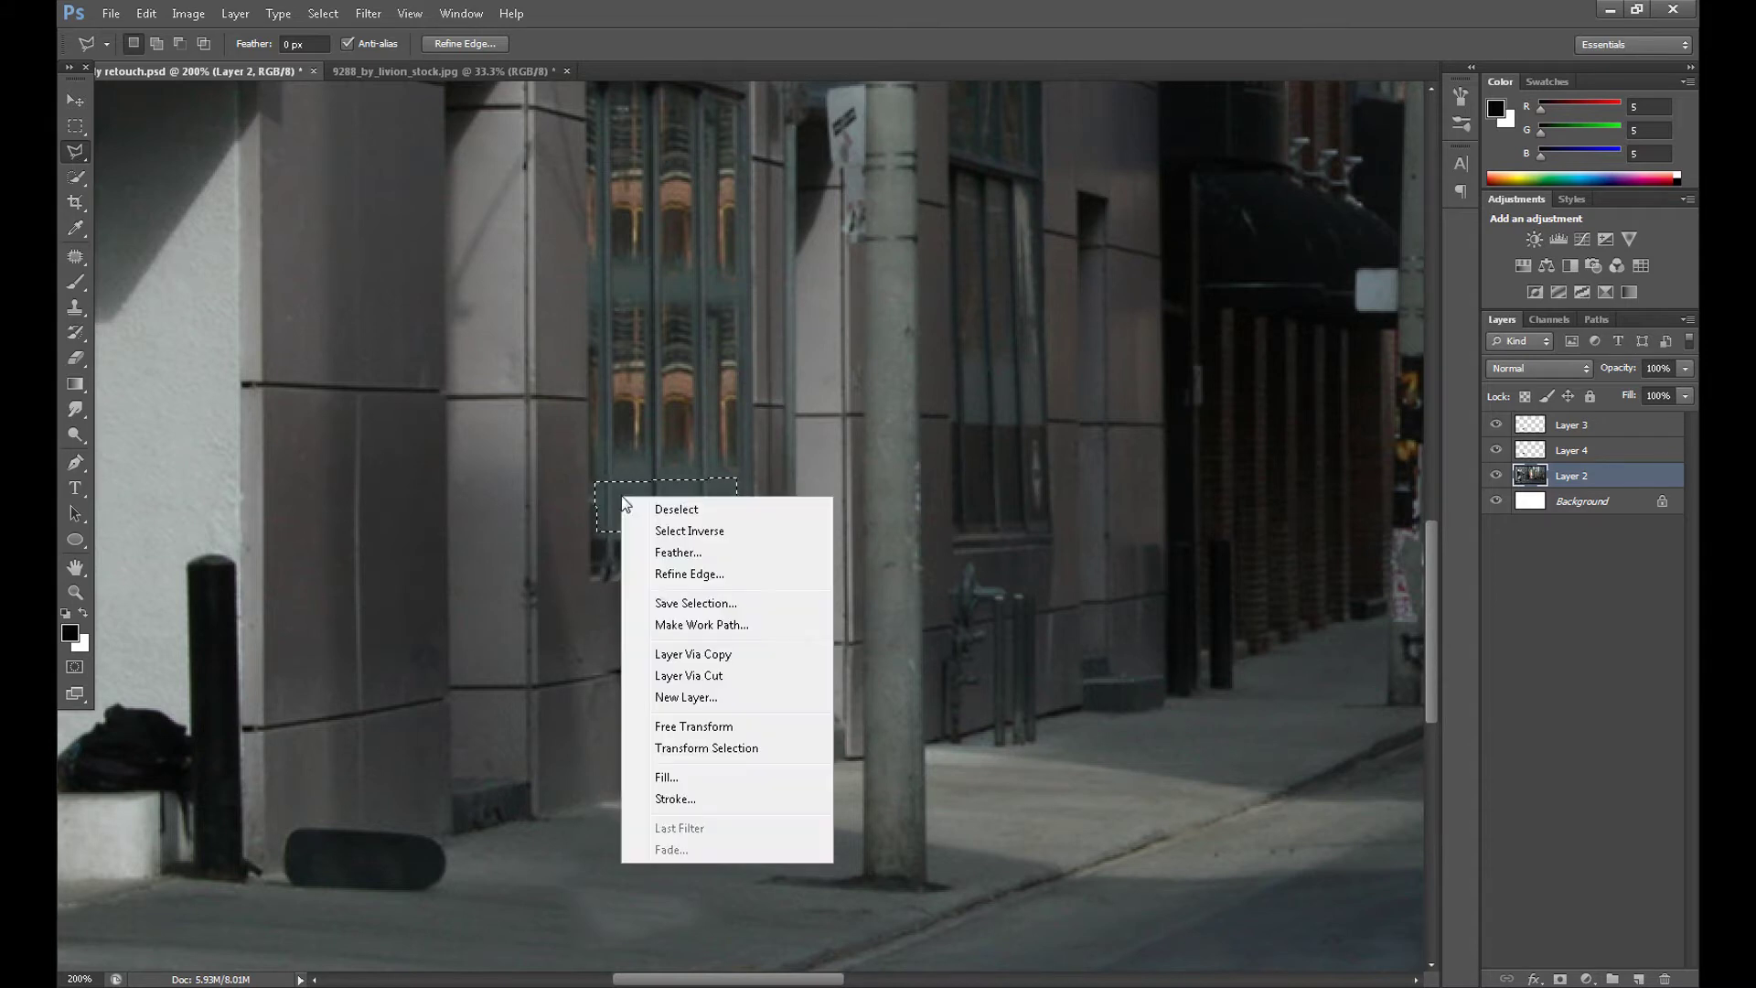
pyautogui.click(708, 664)
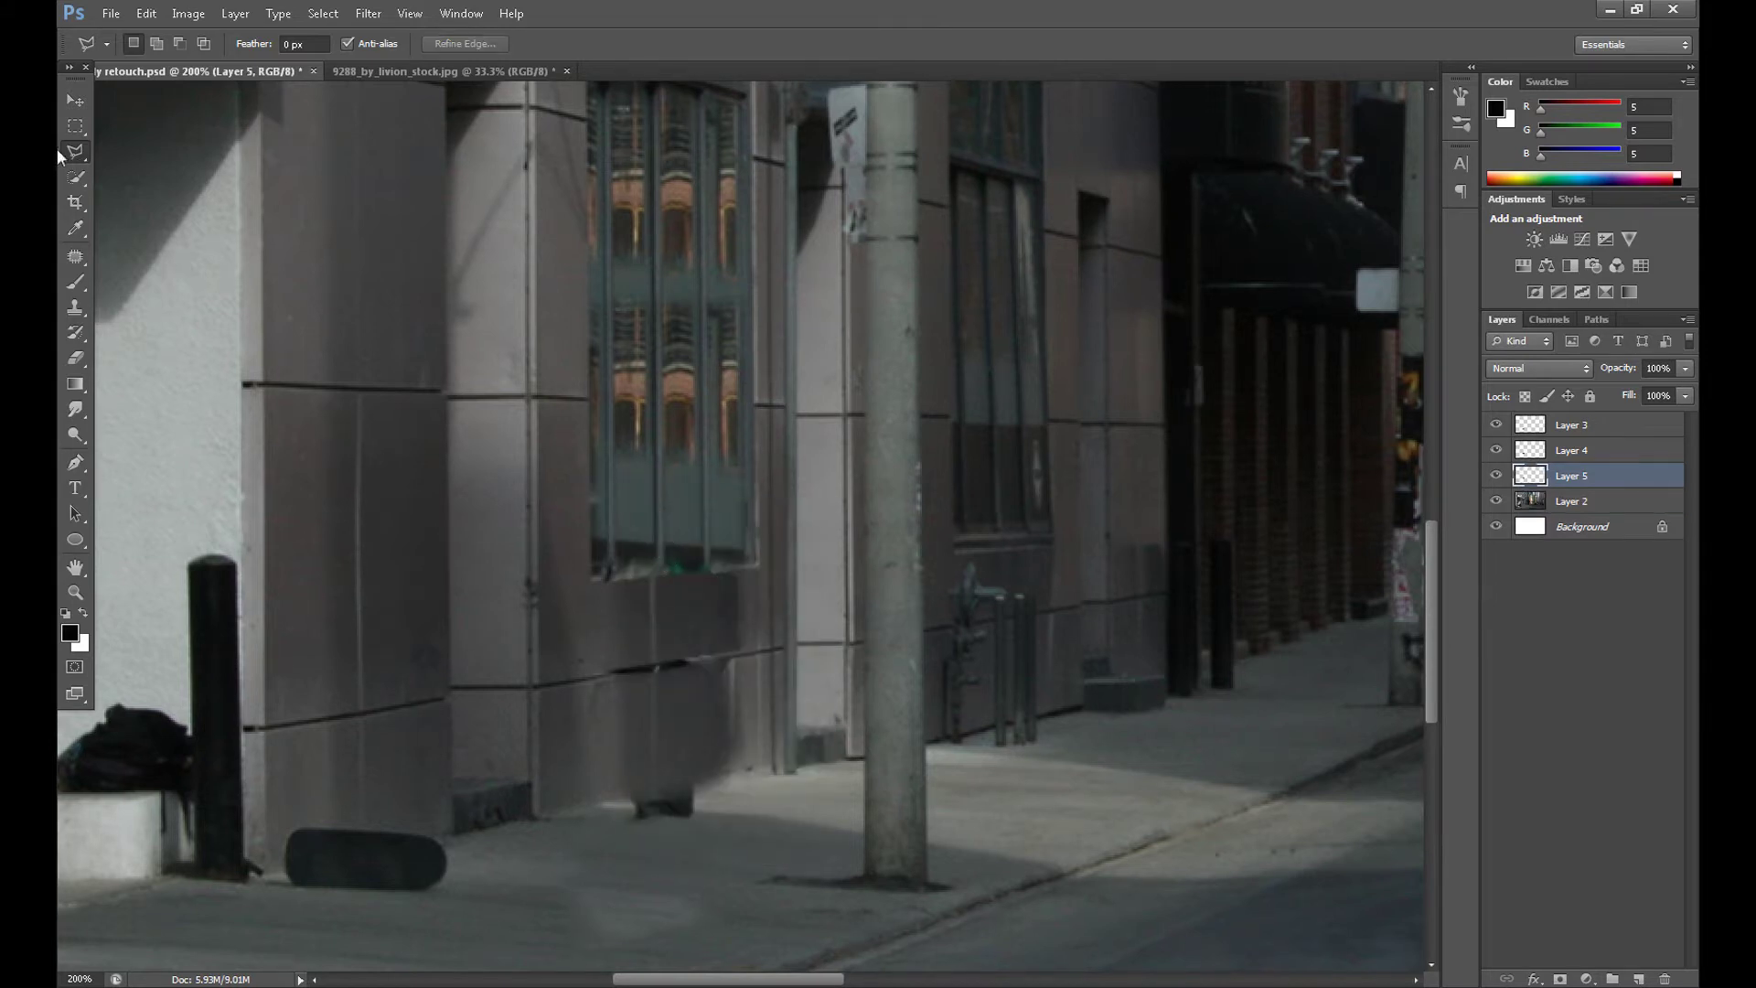
# Move the copied window piece down to cover the jacket remnants along the window's lower edge
pyautogui.click(76, 101)
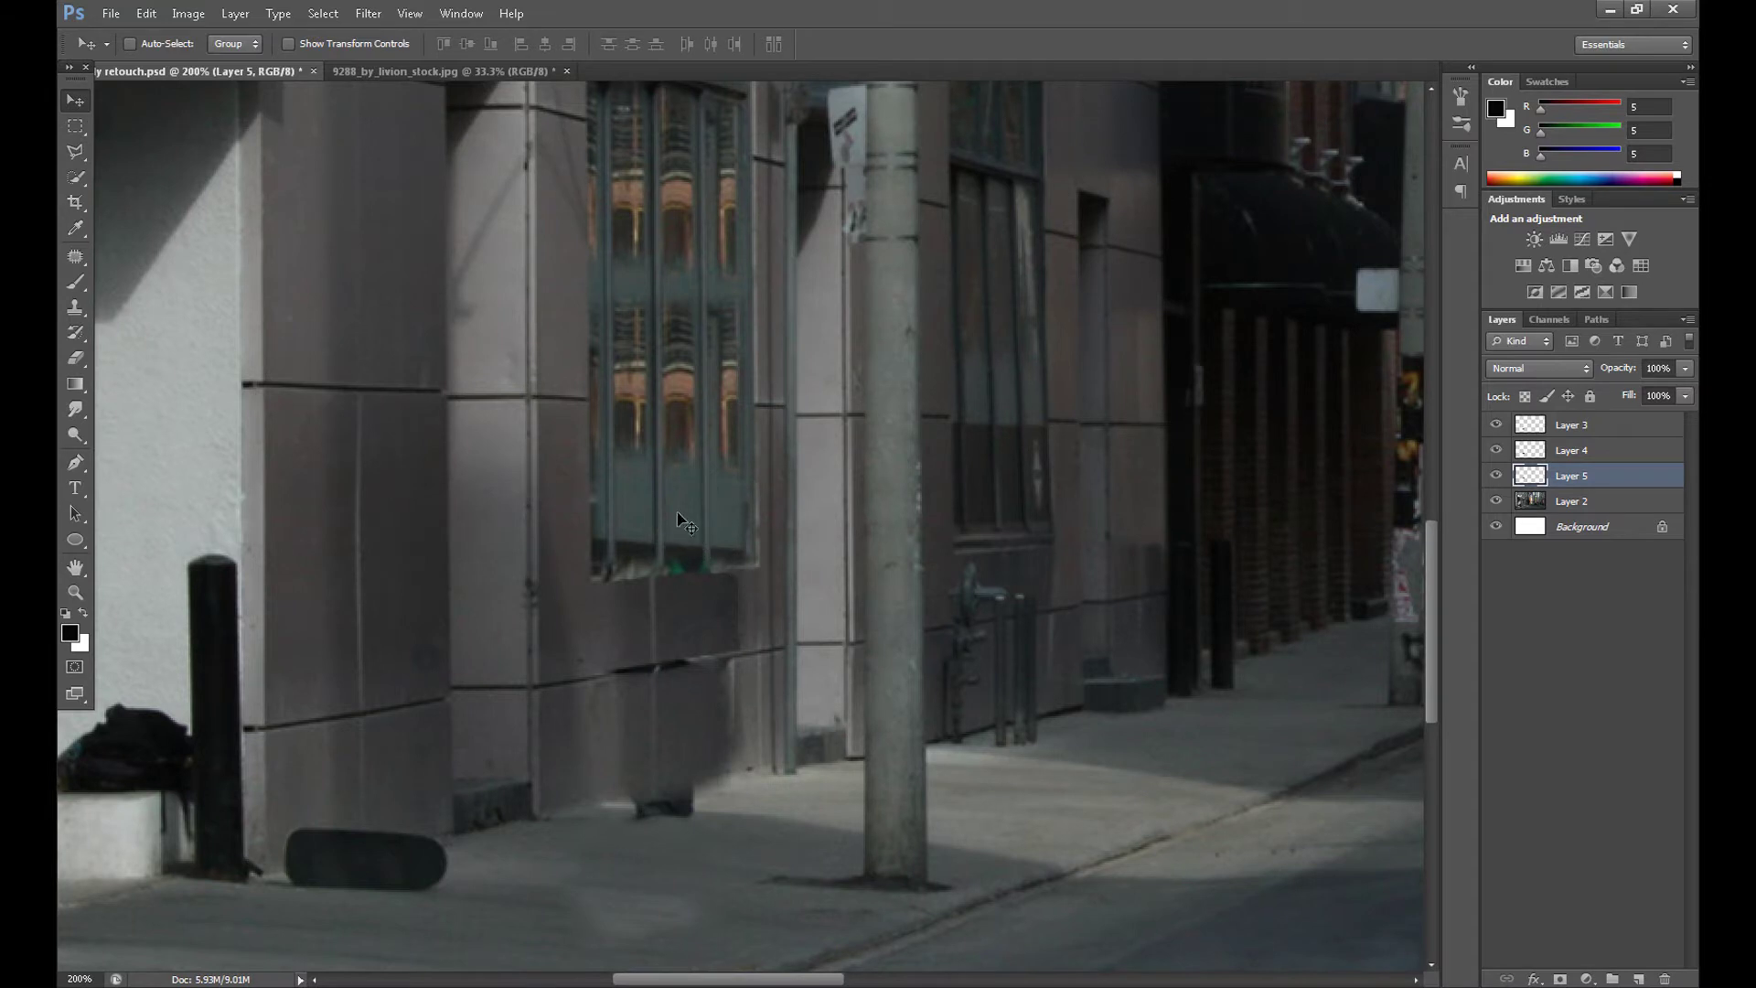
pyautogui.moveTo(668, 512); pyautogui.dragTo(672, 560)
pyautogui.hotkey('ctrl', '+')
pyautogui.hotkey('ctrl', '+')
pyautogui.moveTo(493, 559); pyautogui.dragTo(501, 563)
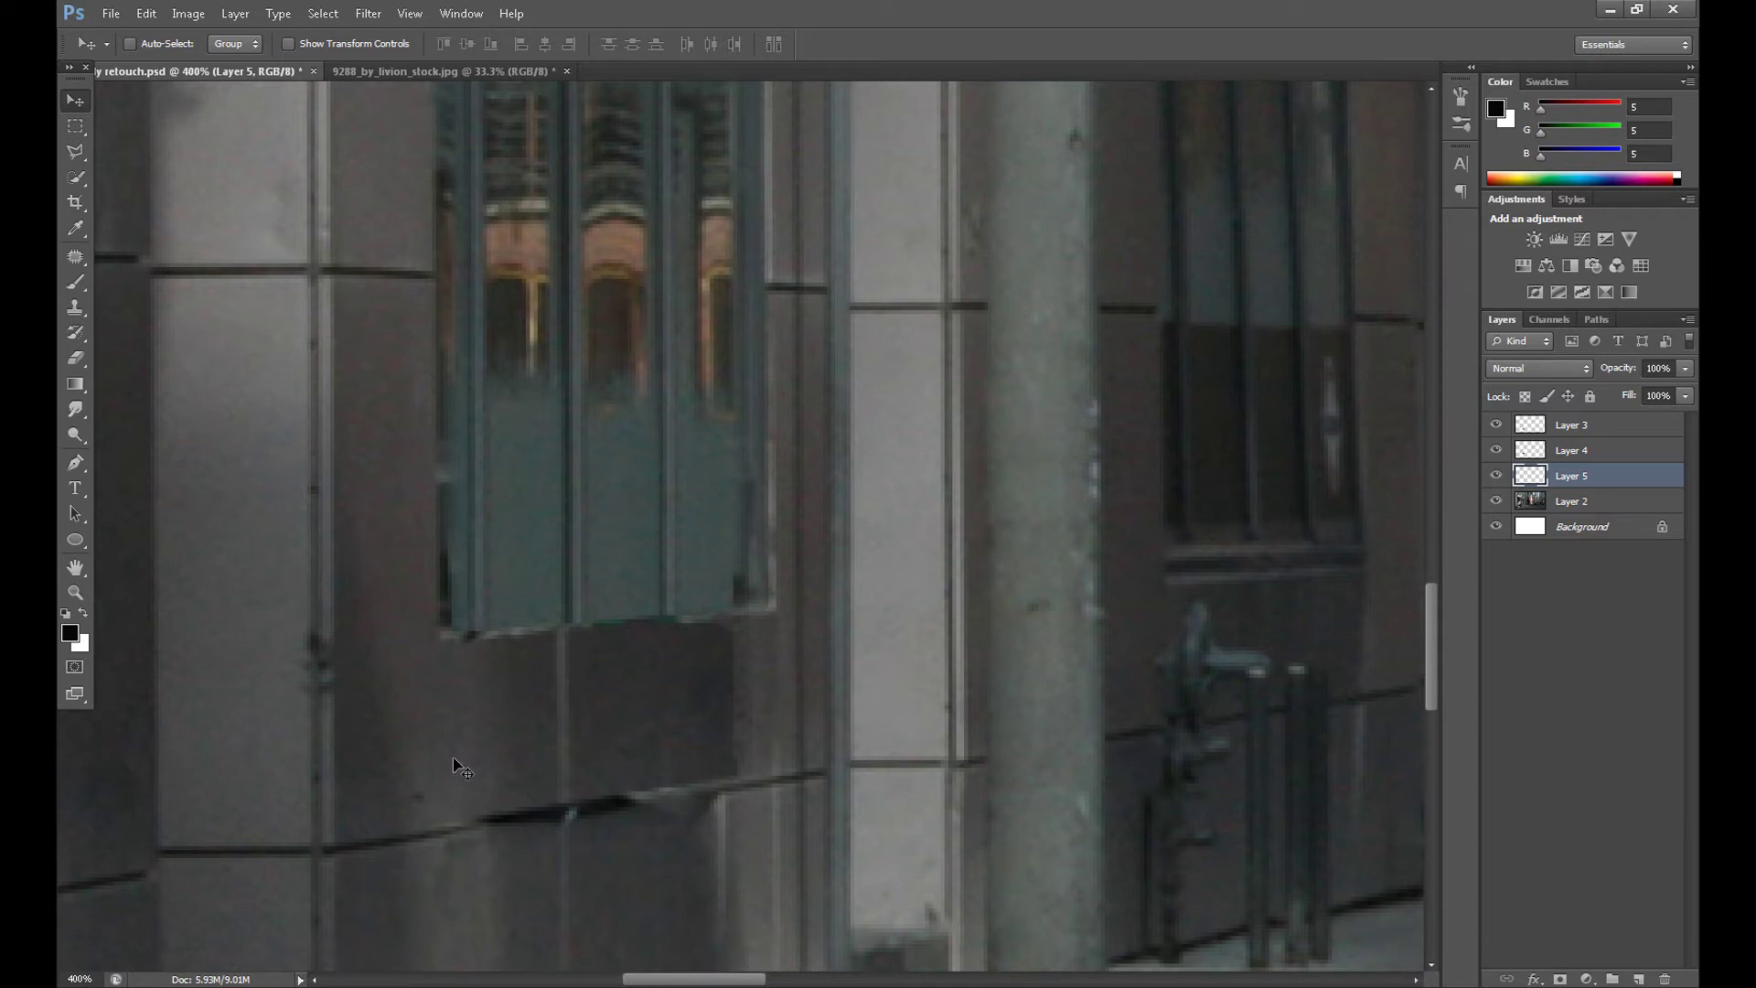
# Erase the side and lower edges of the window piece with a soft round 10 px Eraser to blend it into the frame
pyautogui.click(87, 354)
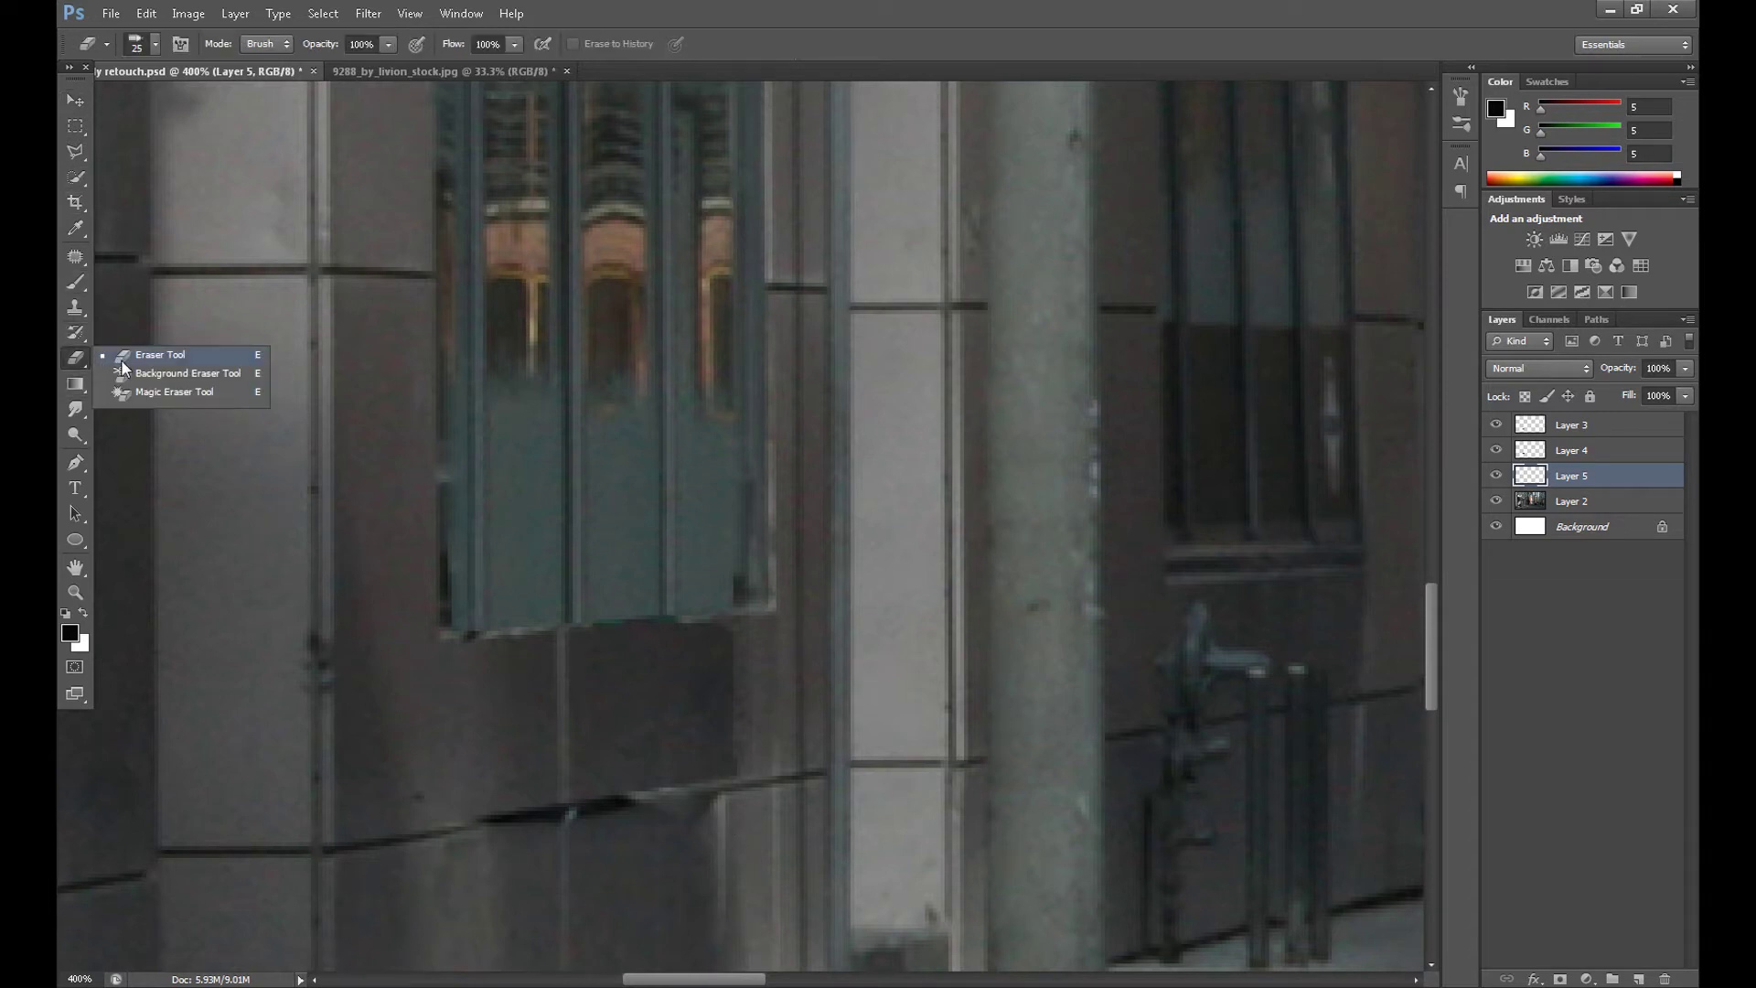
pyautogui.click(117, 357)
pyautogui.click(138, 51)
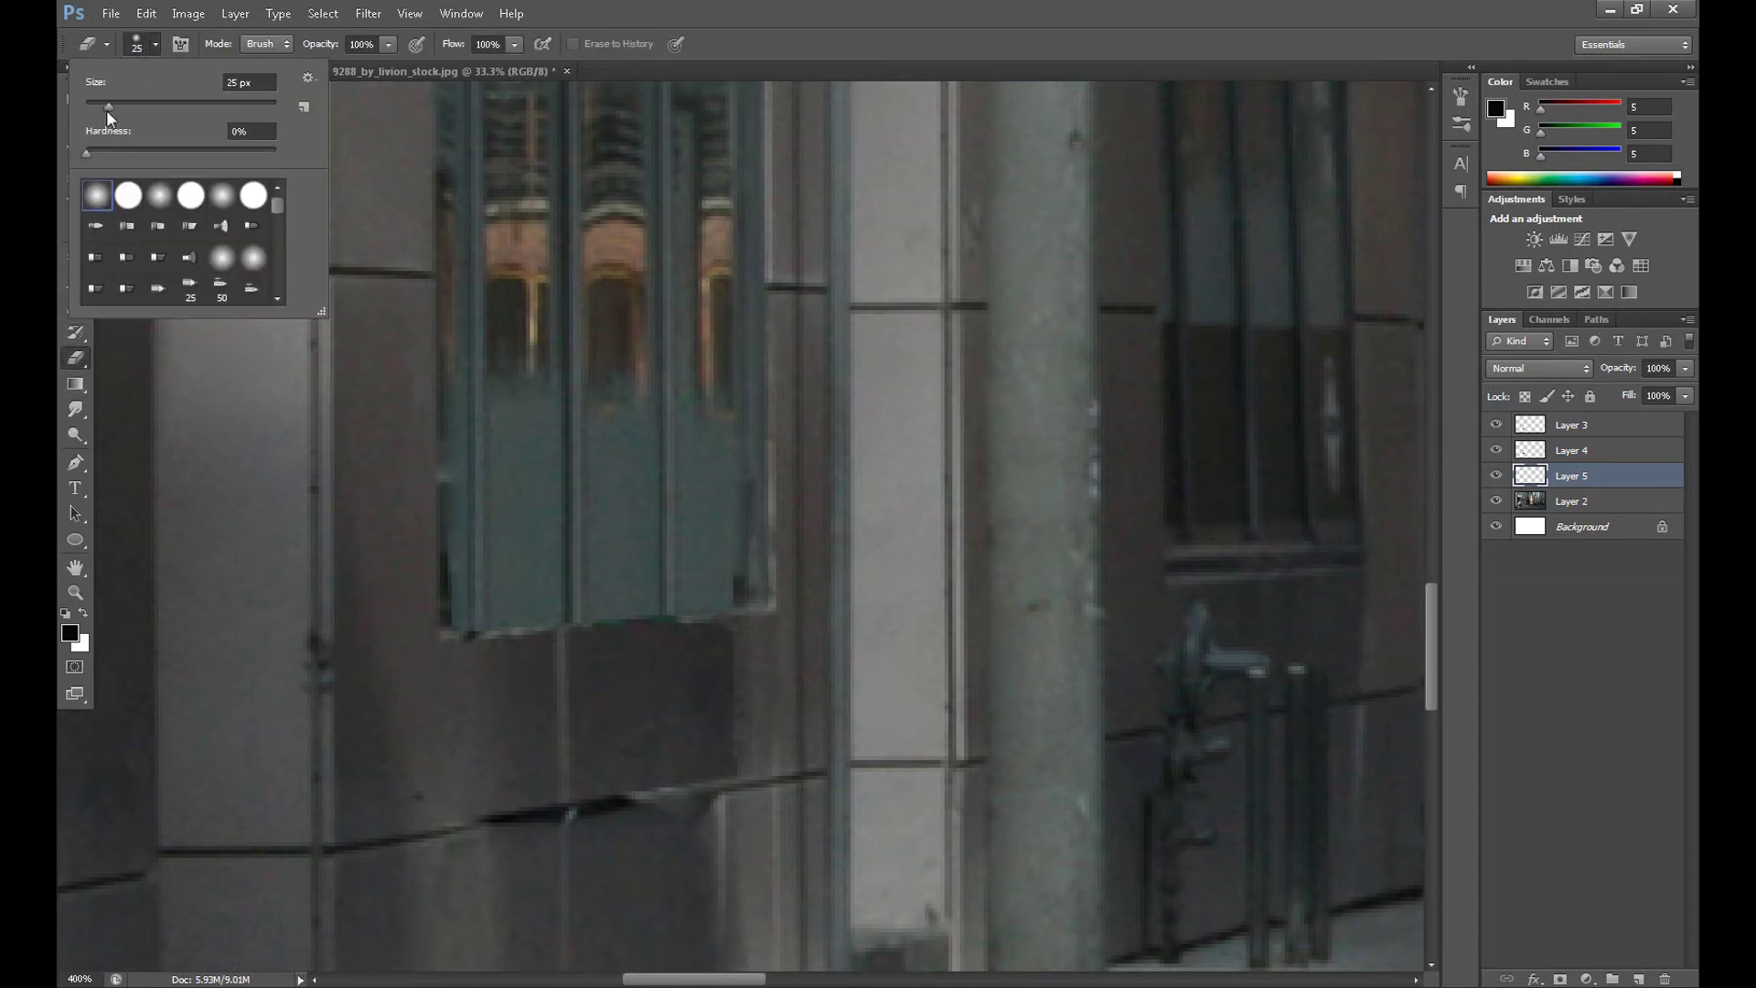
pyautogui.moveTo(107, 108); pyautogui.dragTo(96, 106)
pyautogui.moveTo(449, 623)
pyautogui.mouseDown()
pyautogui.moveTo(449, 531)
pyautogui.moveTo(448, 570)
pyautogui.mouseUp()
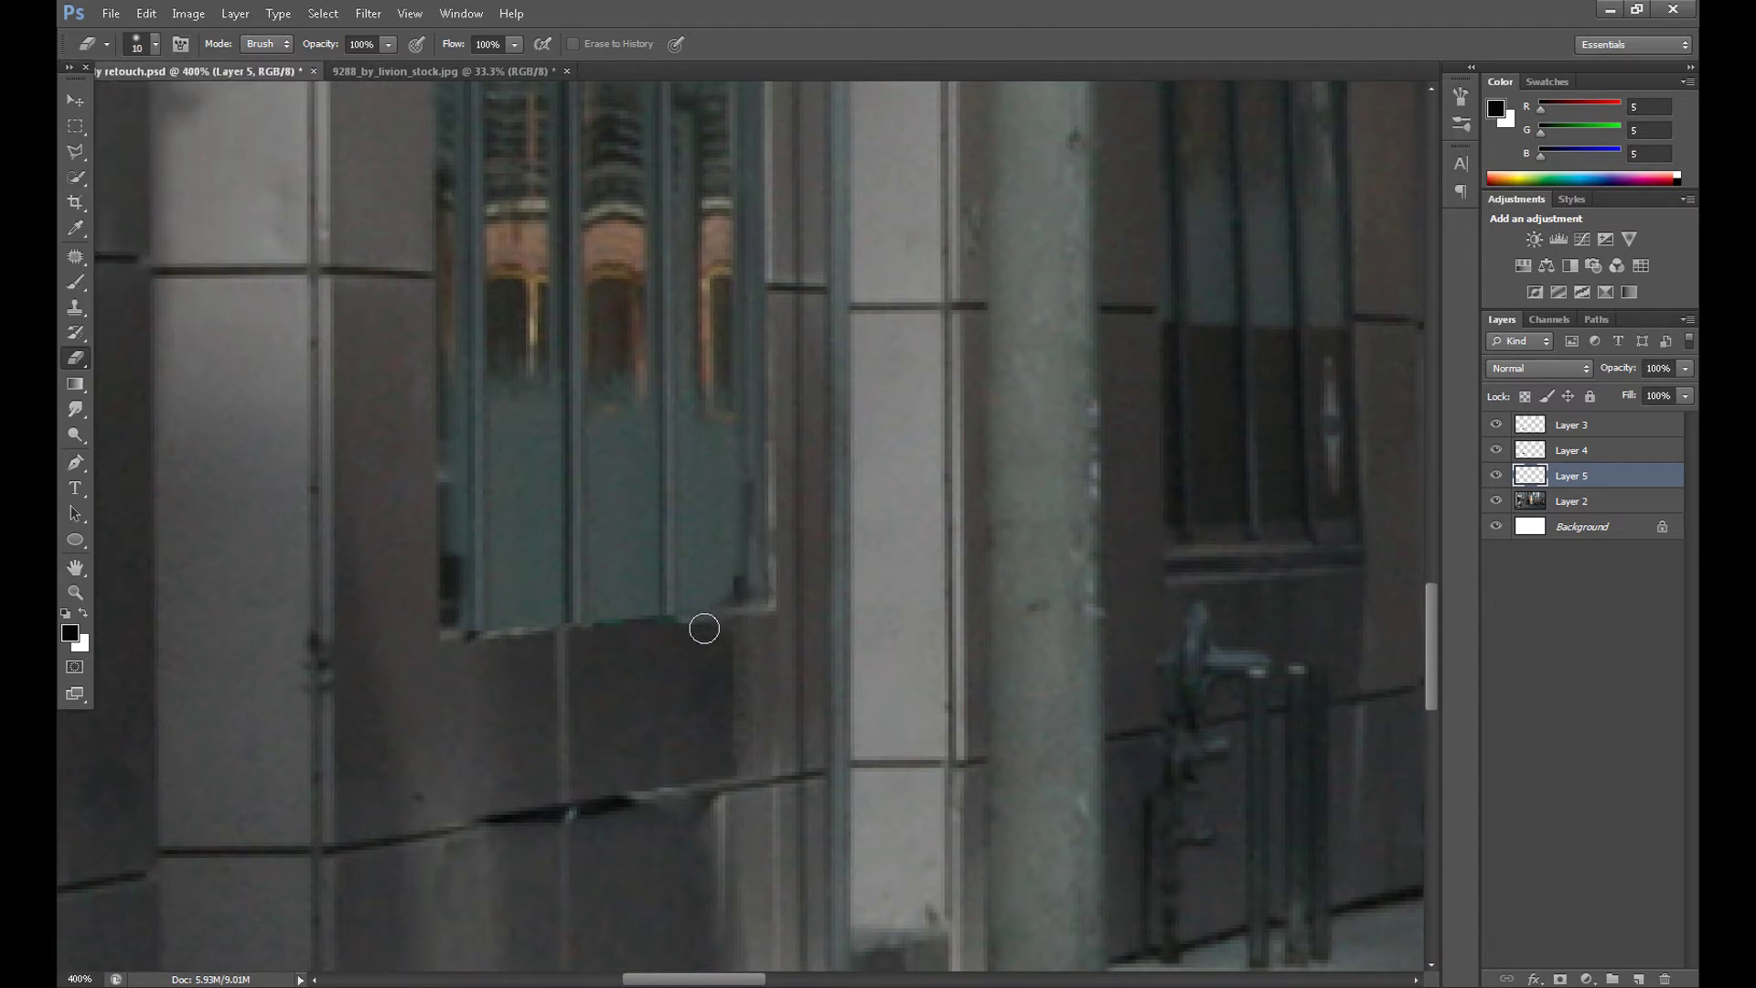
pyautogui.moveTo(639, 635); pyautogui.dragTo(519, 636)
pyautogui.moveTo(752, 585); pyautogui.dragTo(747, 629)
# Blend the right edge of the wall piece on Layer 4 into the building with a soft 24 px Eraser
pyautogui.click(1530, 456)
pyautogui.click(155, 44)
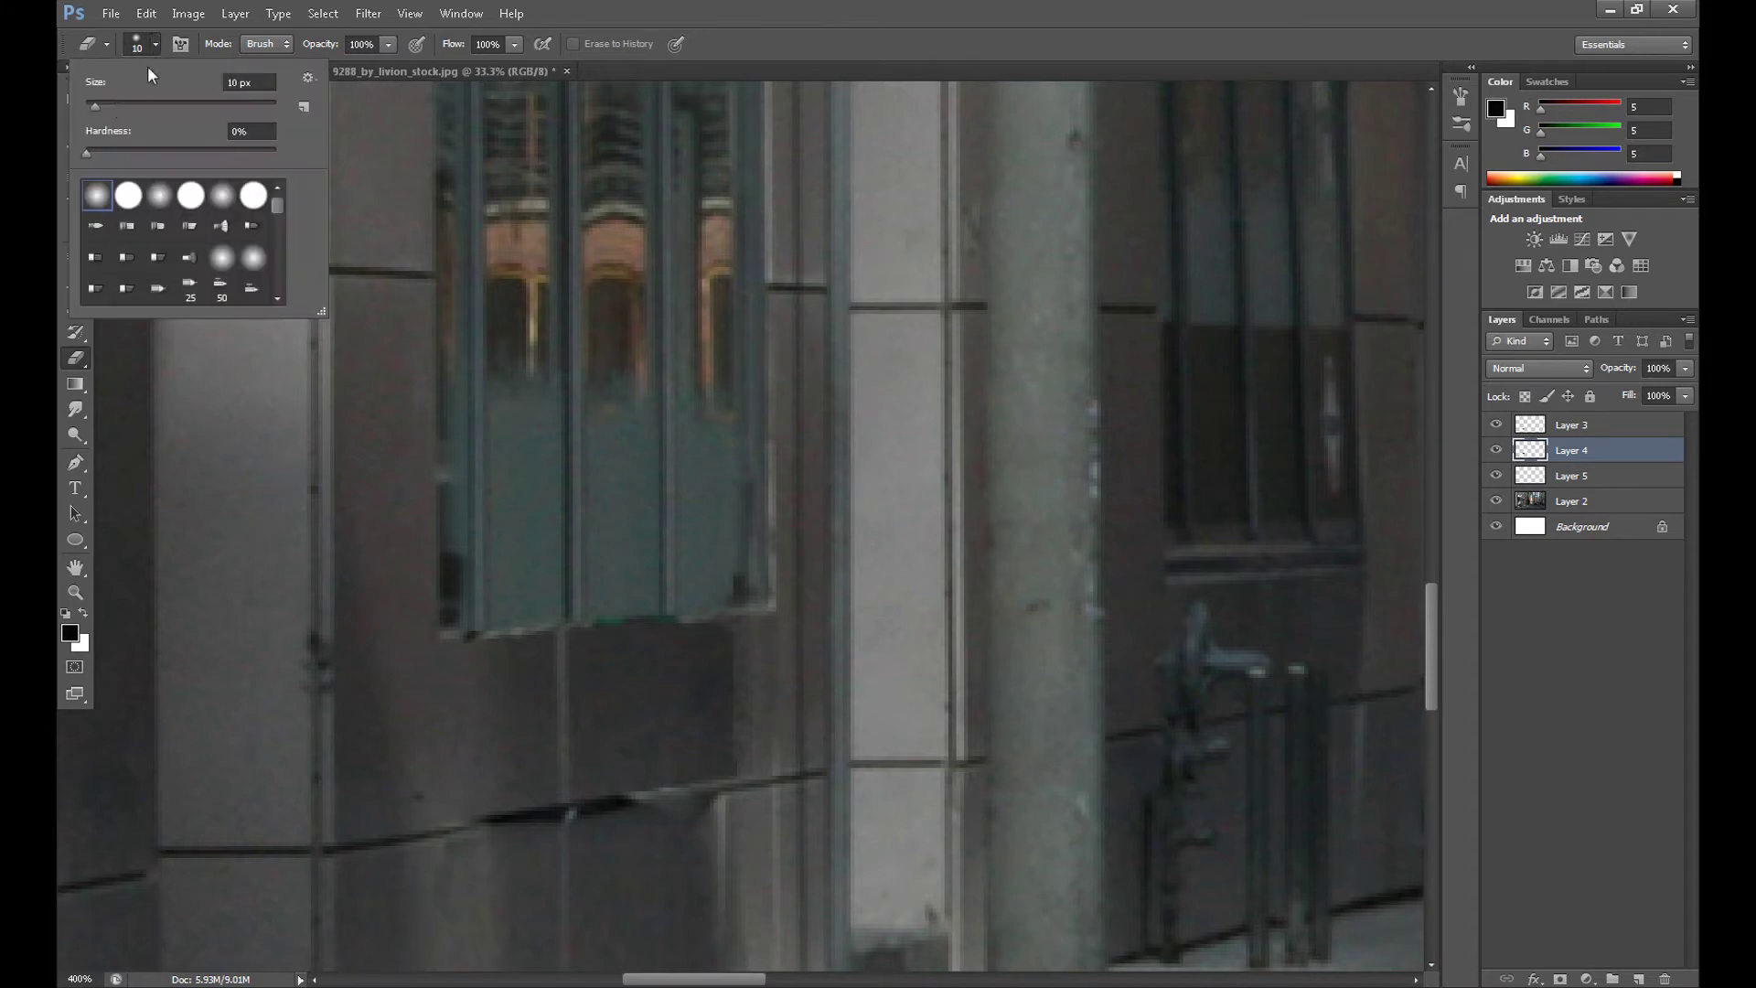
pyautogui.moveTo(111, 110); pyautogui.dragTo(115, 108)
pyautogui.click(745, 626)
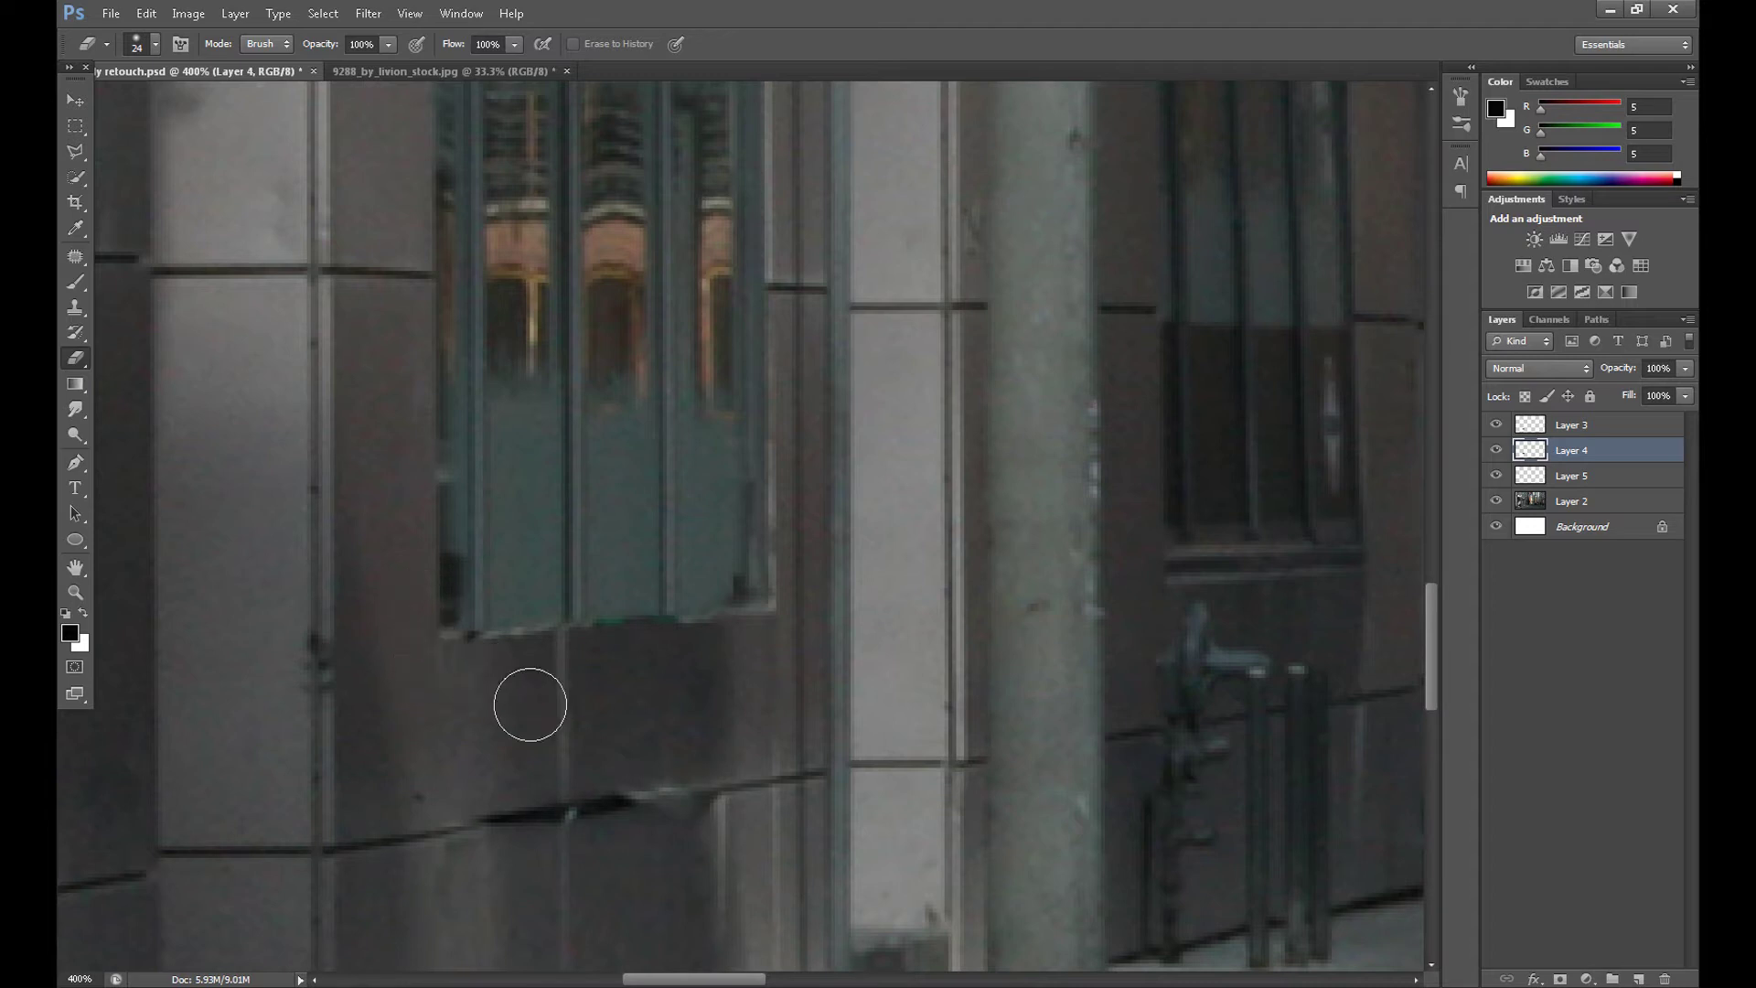
# Merge Layers 2, 3, 4 and 5 into a single layer, leaving the Background separate
pyautogui.click(1532, 477)
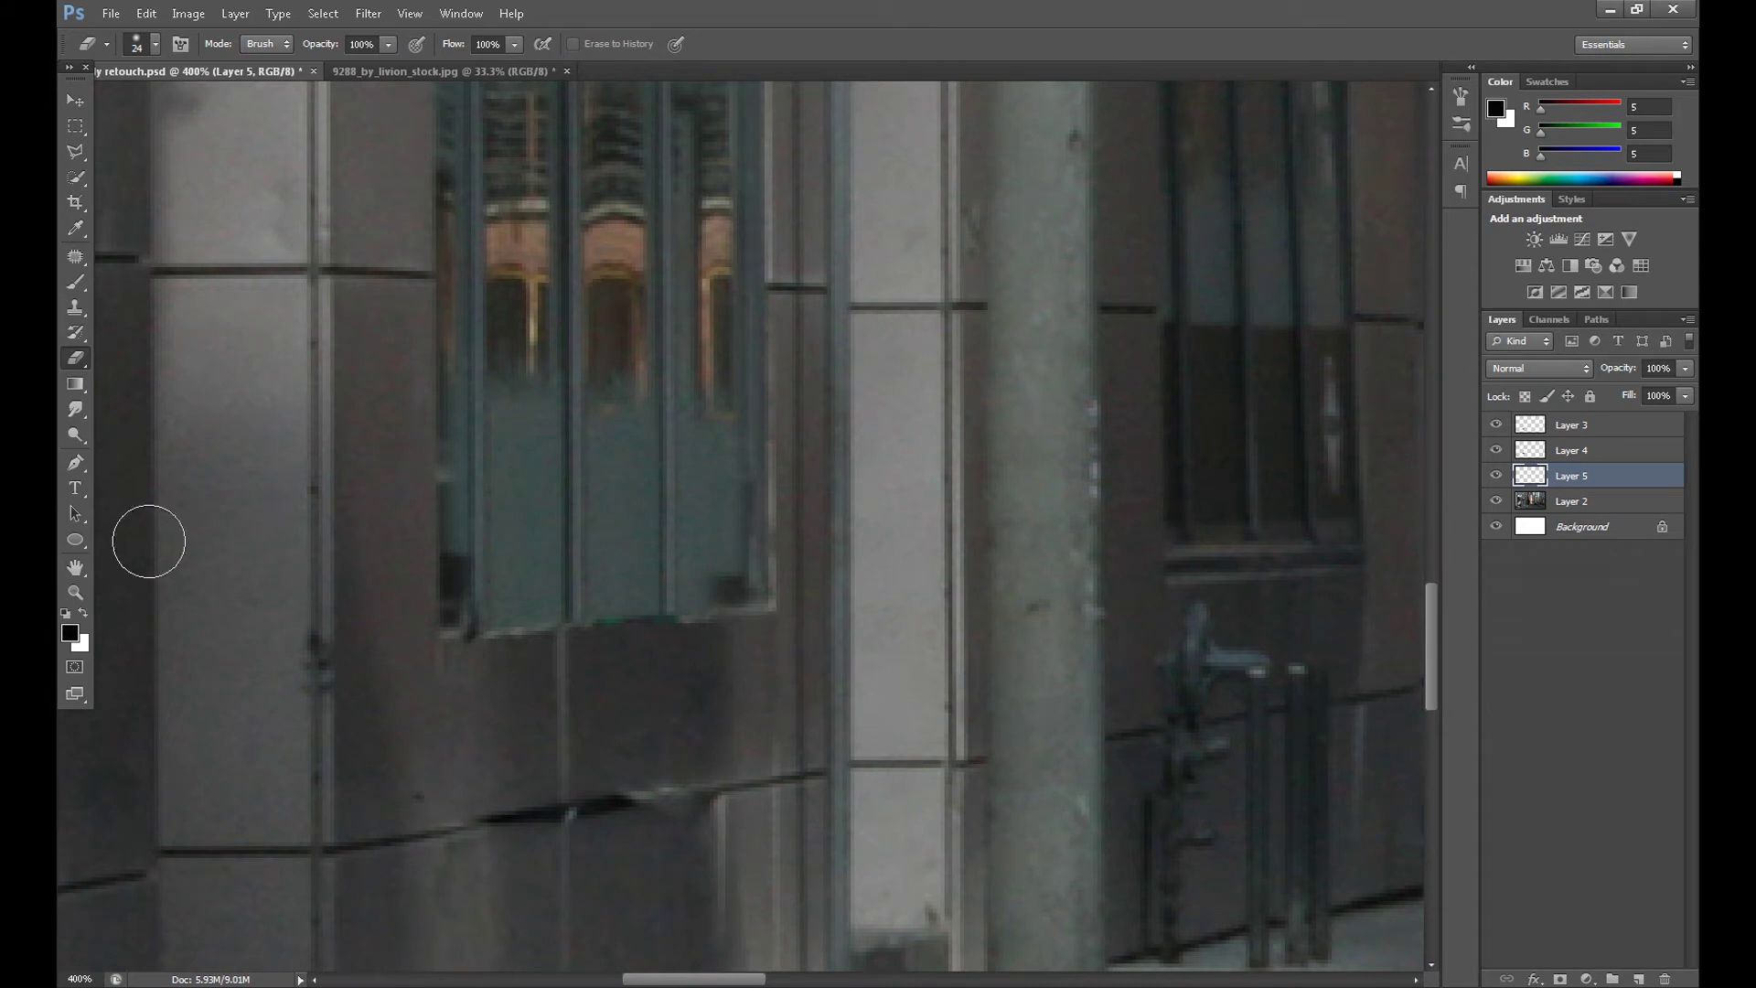
pyautogui.click(75, 256)
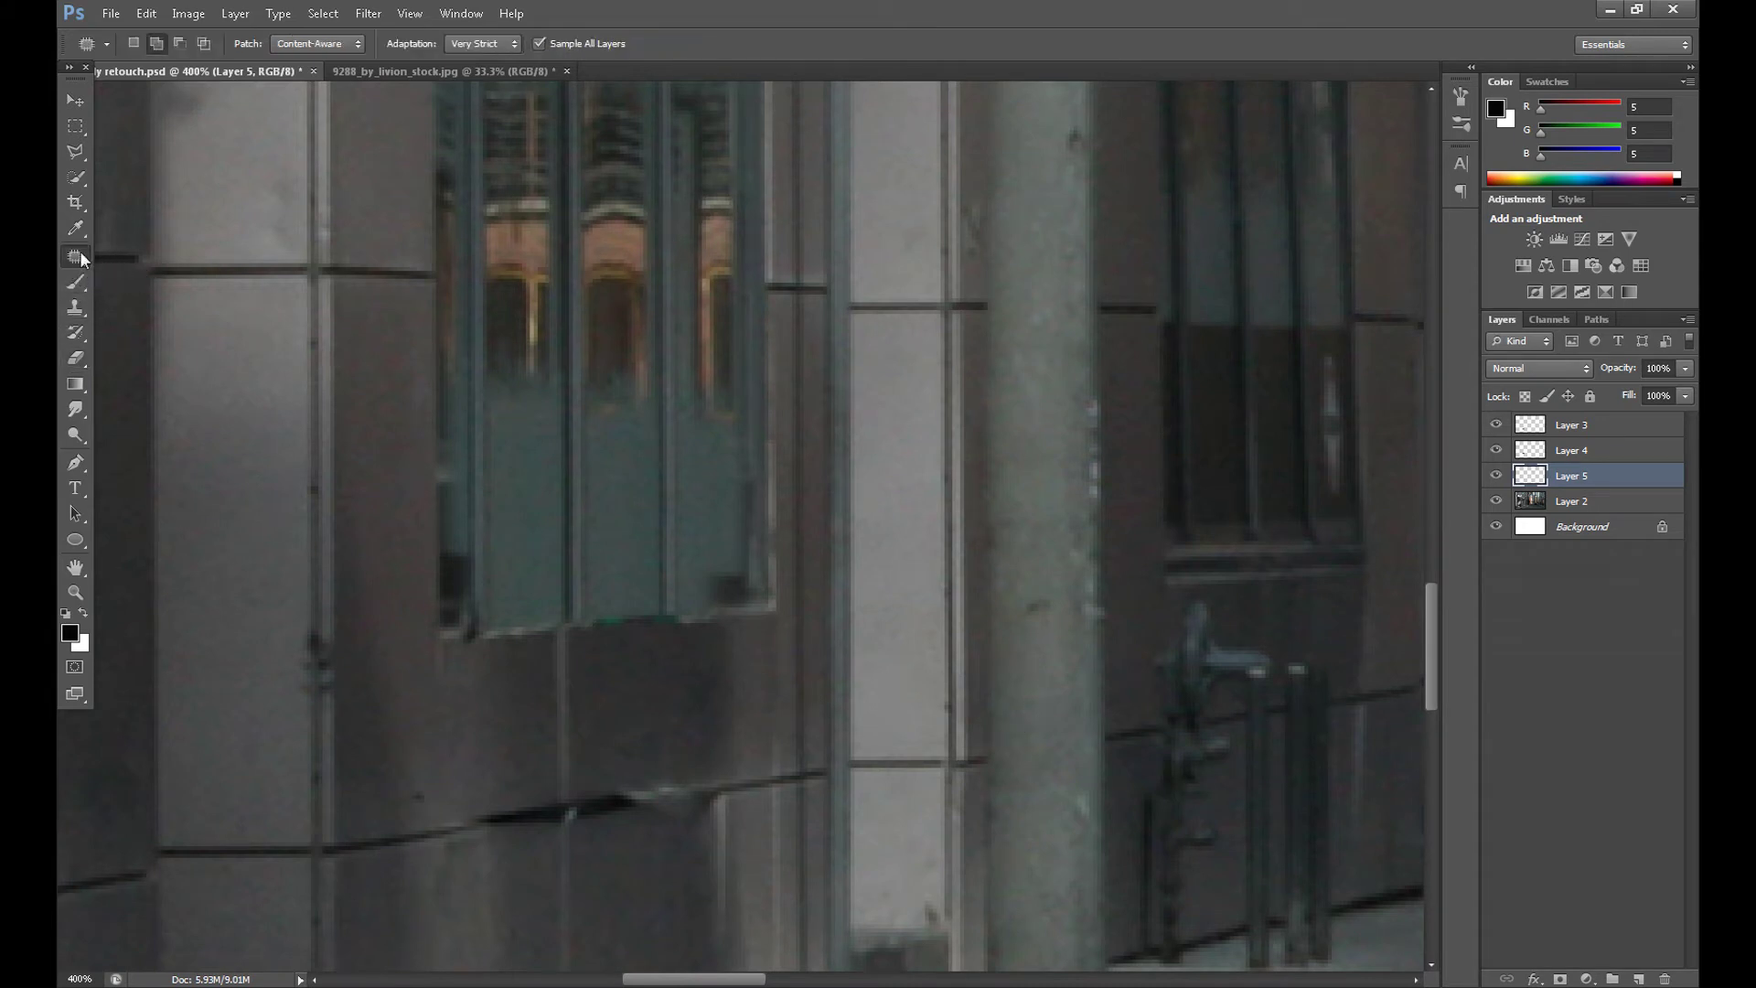
pyautogui.keyDown('ctrl'); pyautogui.click(1568, 503); pyautogui.keyUp('ctrl')
pyautogui.keyDown('ctrl'); pyautogui.click(1564, 428); pyautogui.keyUp('ctrl')
pyautogui.keyDown('ctrl'); pyautogui.click(1563, 452); pyautogui.keyUp('ctrl')
pyautogui.rightClick(1560, 460)
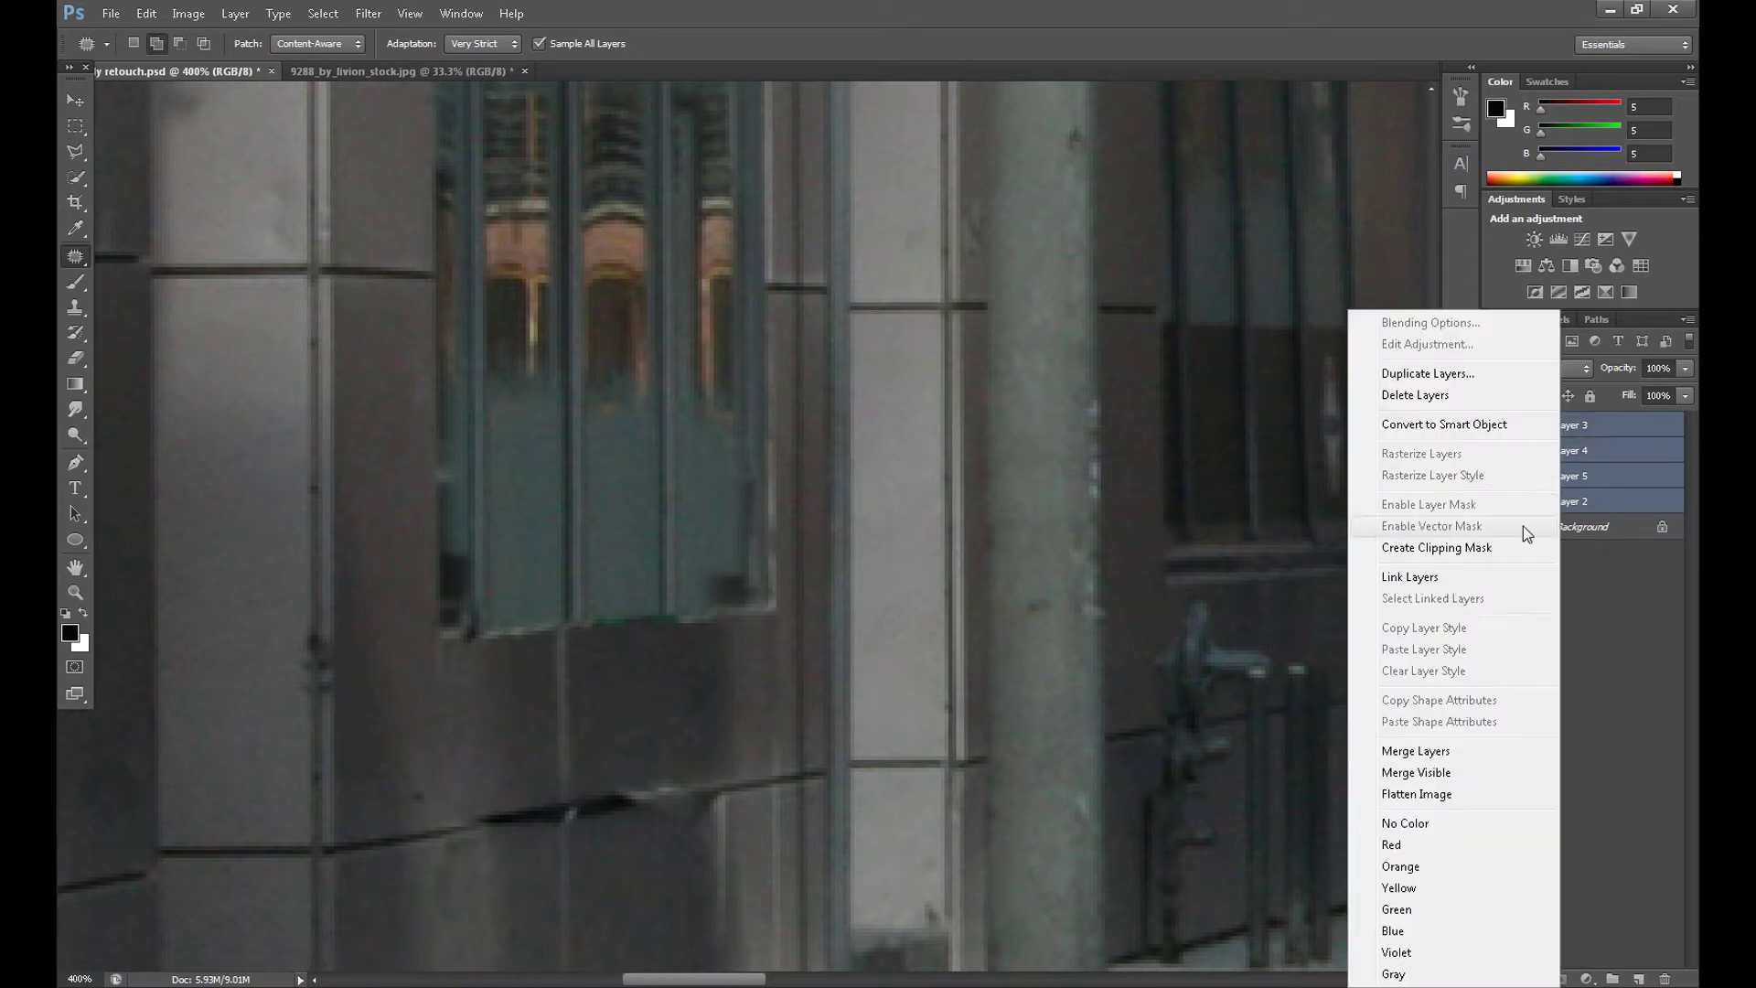
pyautogui.click(1467, 750)
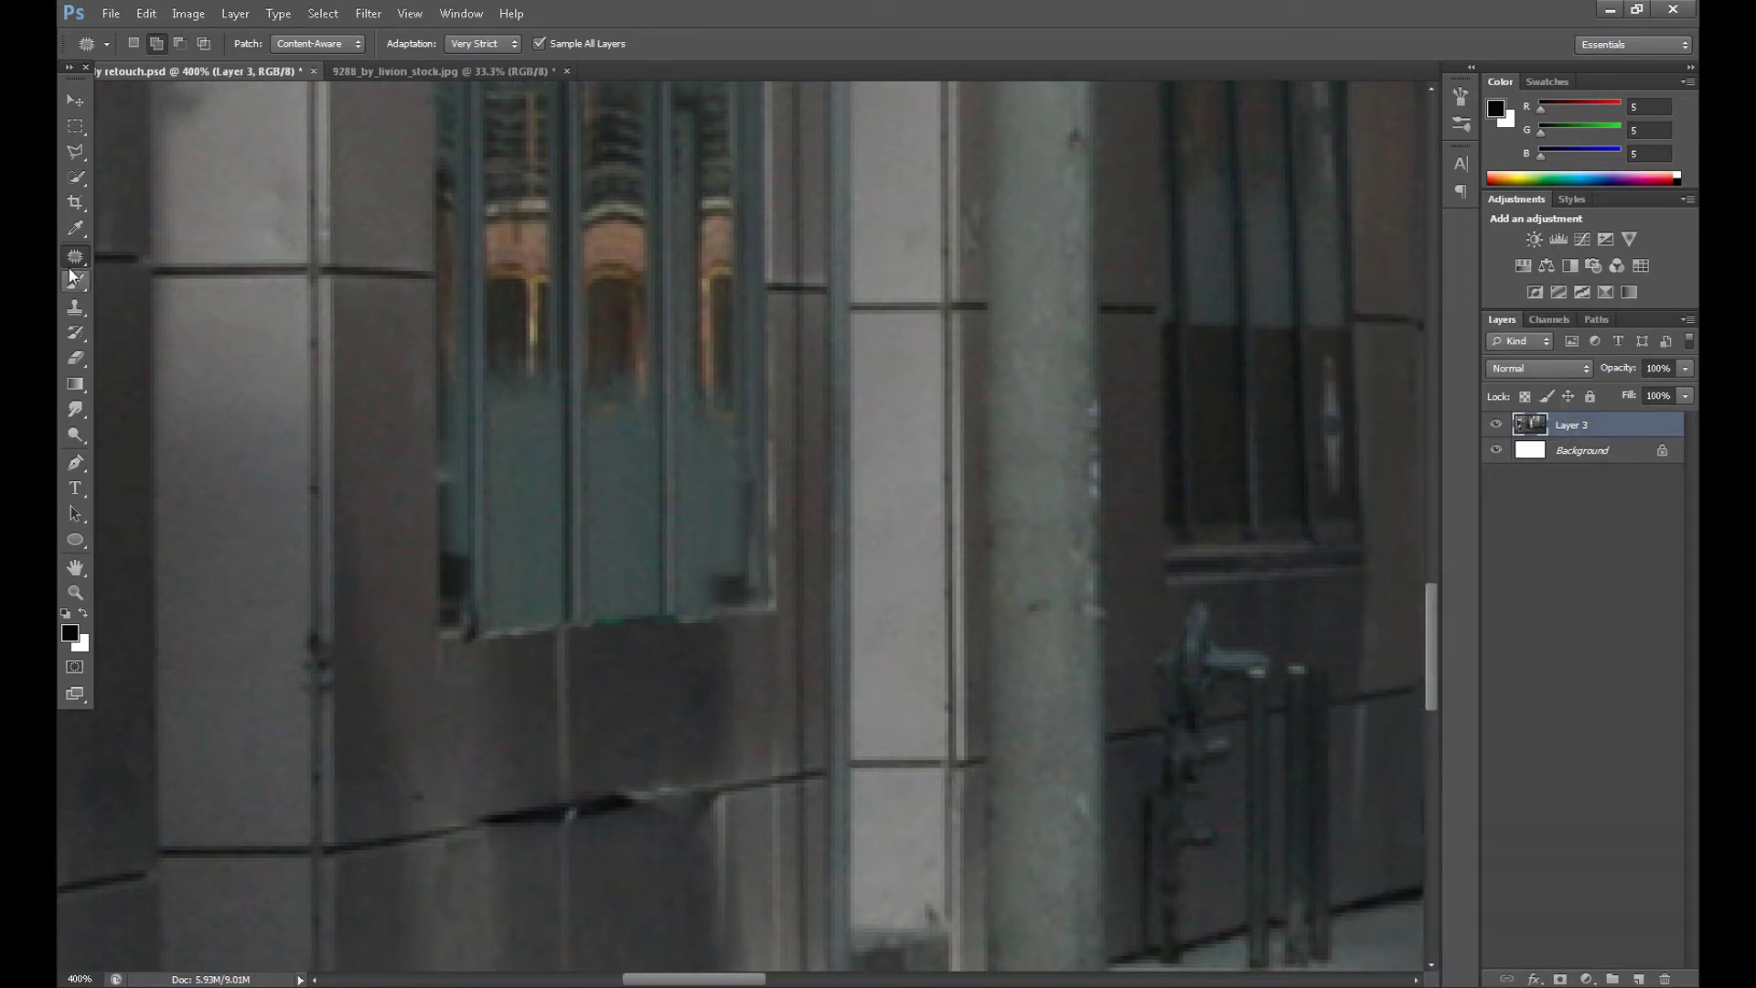
# Try to heal the window's lower edge with the Spot Healing Brush at 17 px in Content-Aware mode
pyautogui.moveTo(72, 267); pyautogui.dragTo(129, 254)
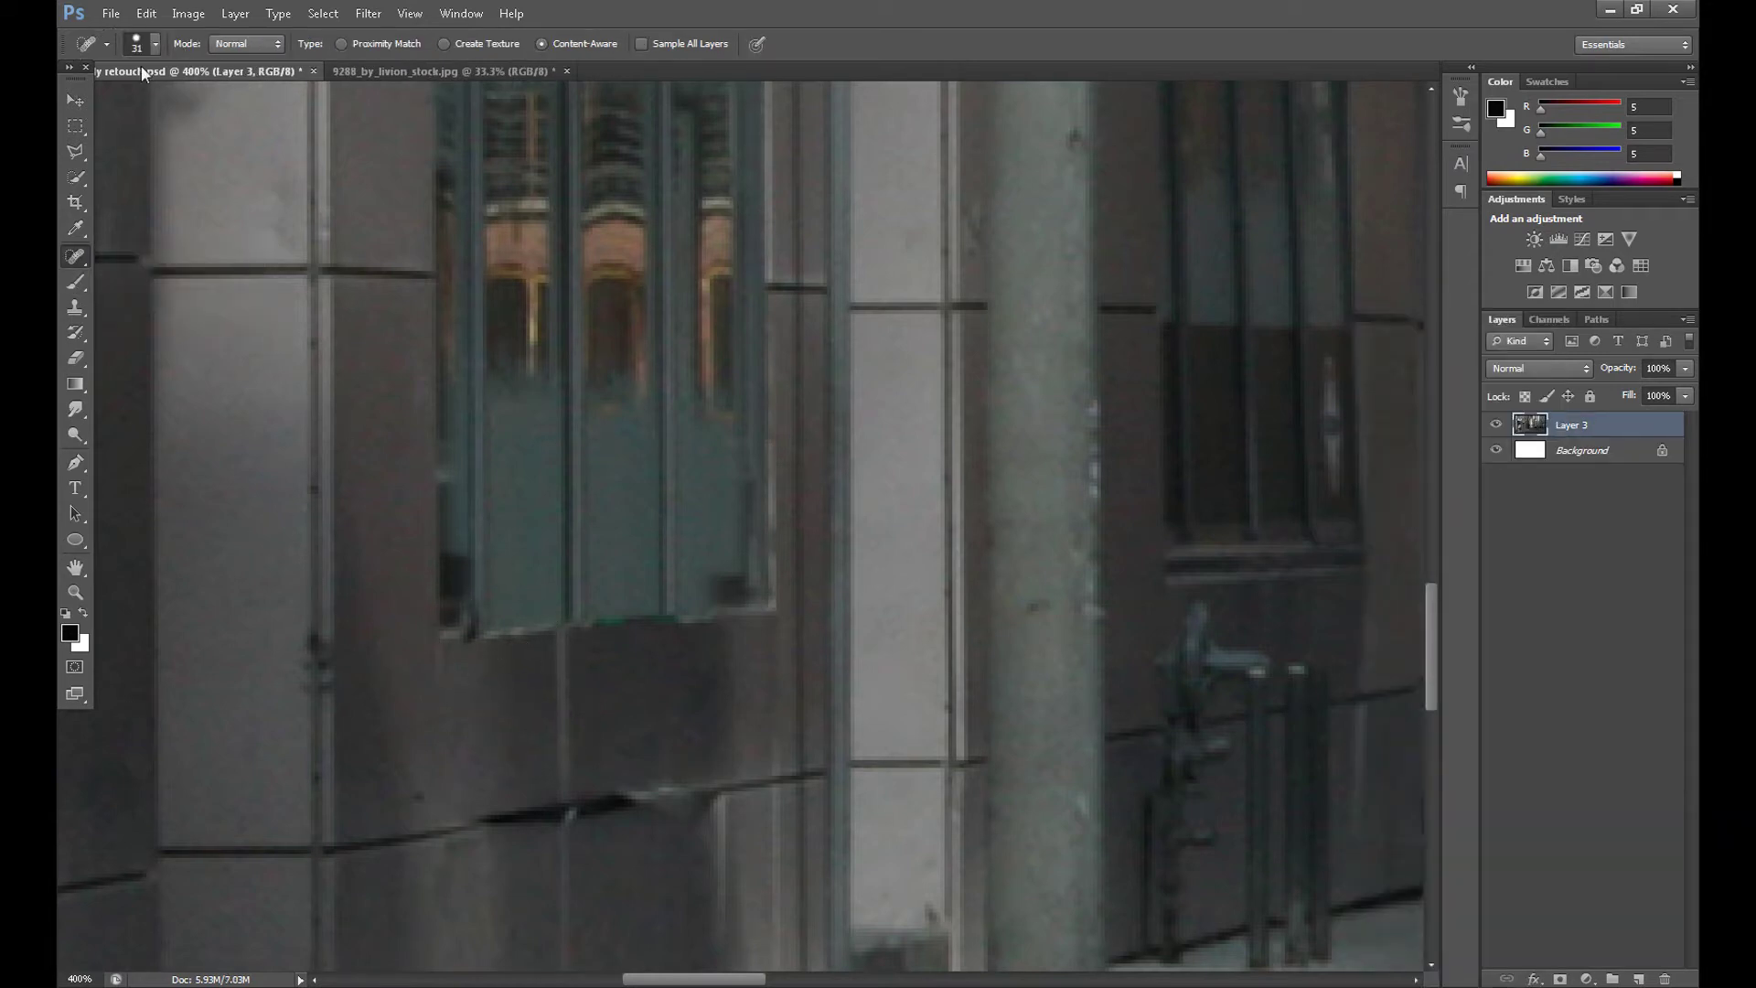
pyautogui.click(137, 42)
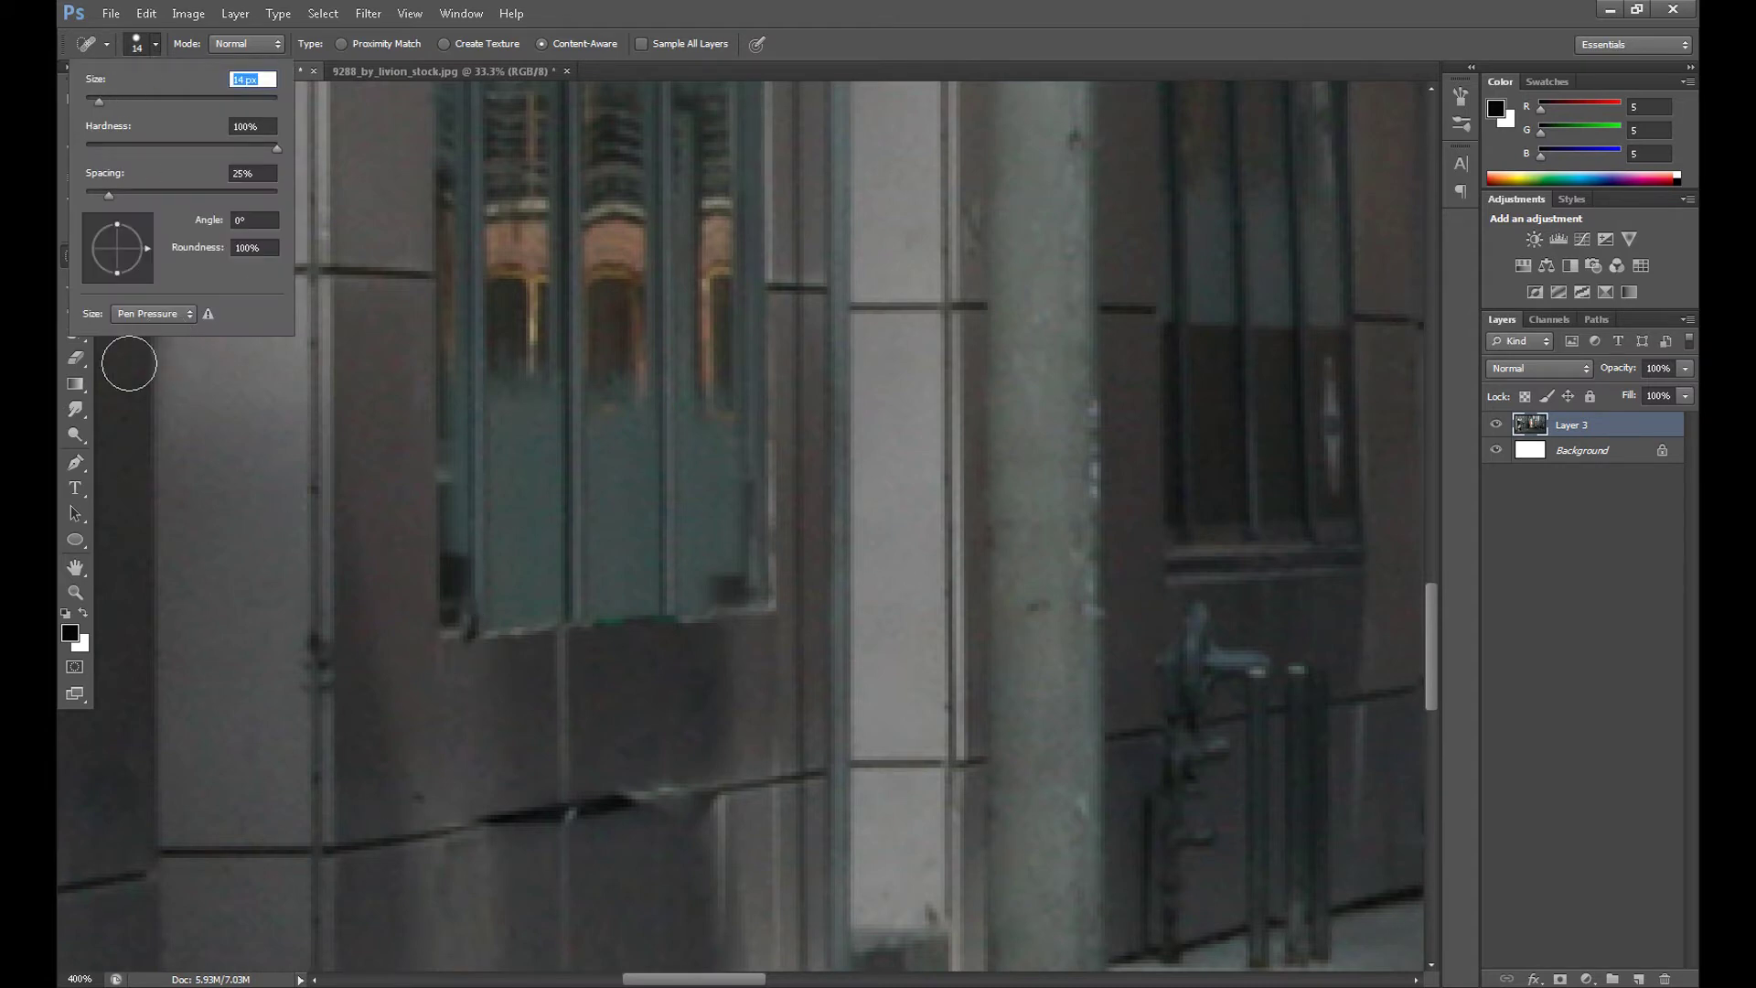
pyautogui.click(128, 42)
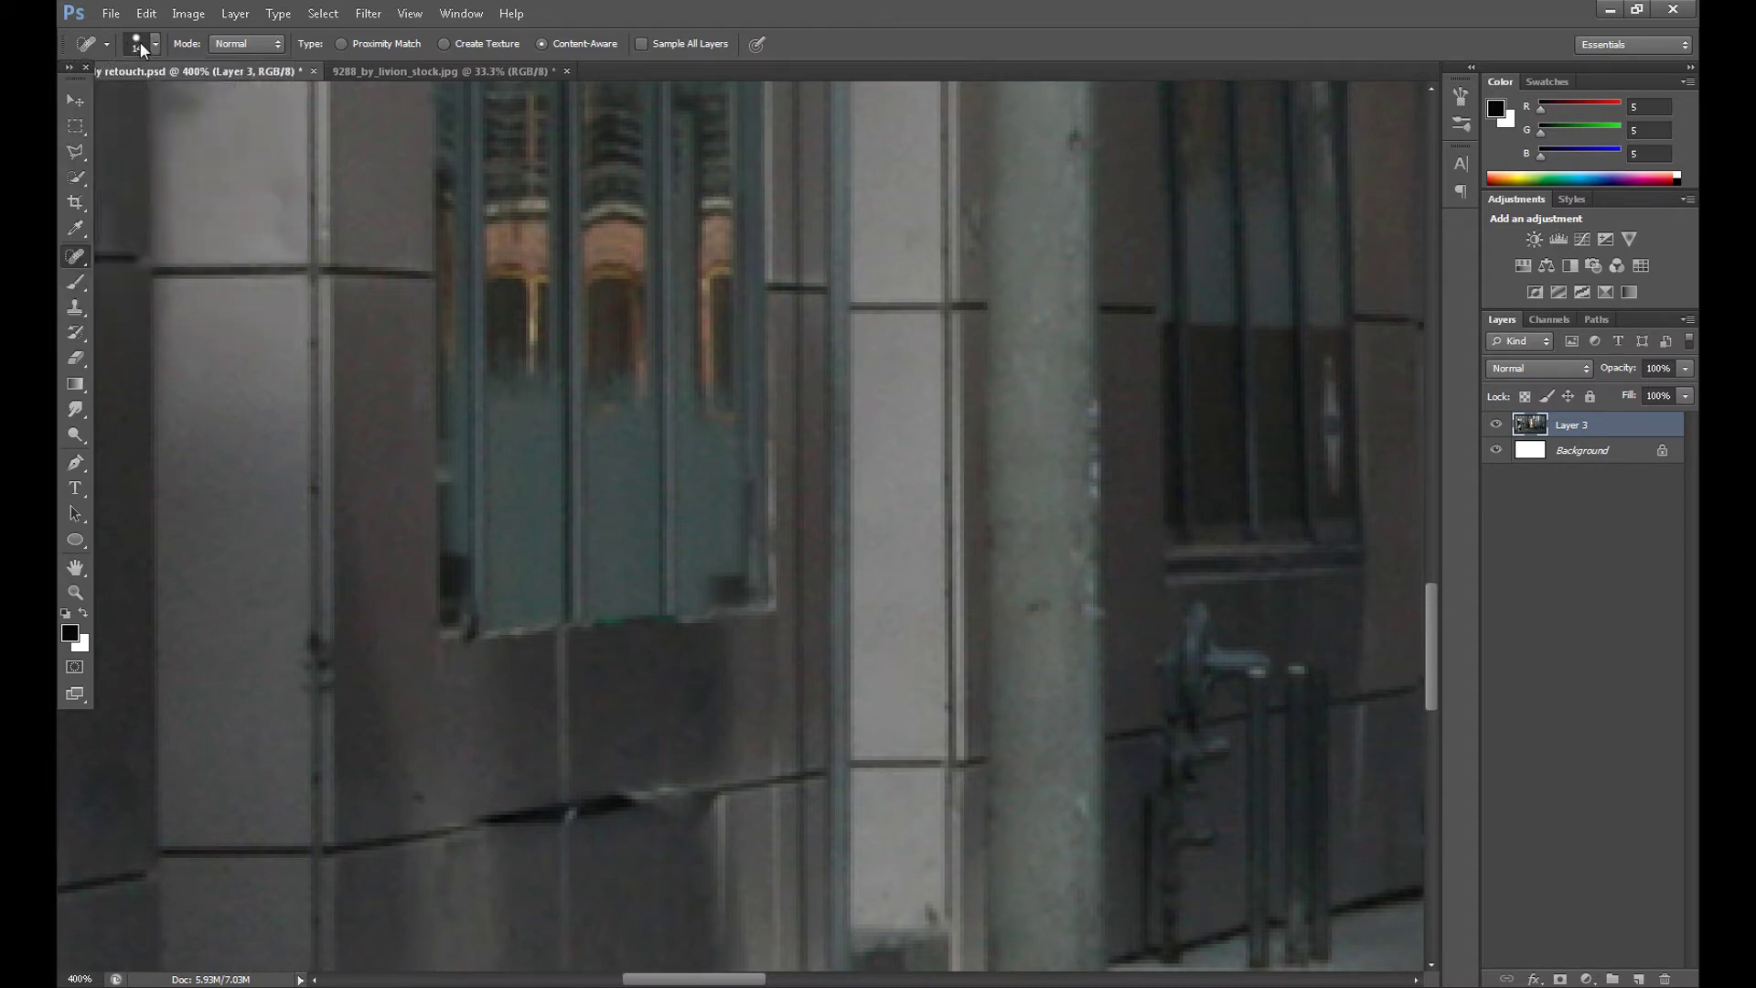
pyautogui.click(142, 42)
pyautogui.click(147, 42)
pyautogui.click(150, 44)
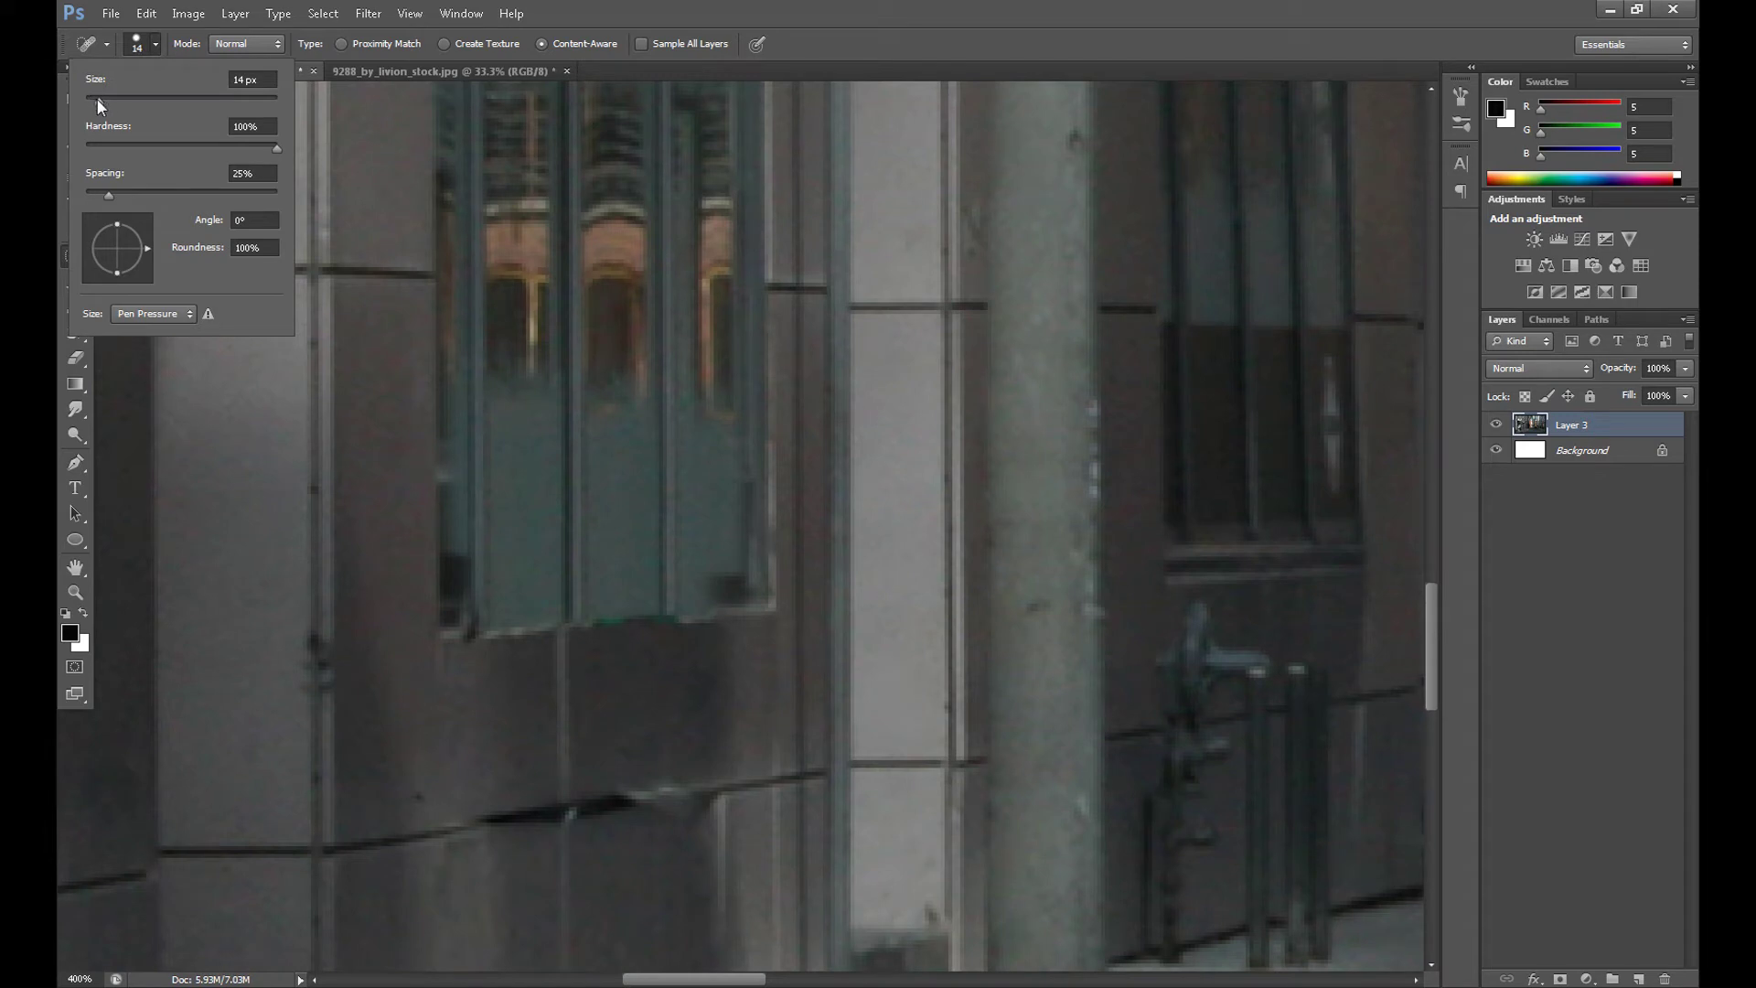
pyautogui.moveTo(98, 100); pyautogui.dragTo(102, 101)
pyautogui.click(142, 42)
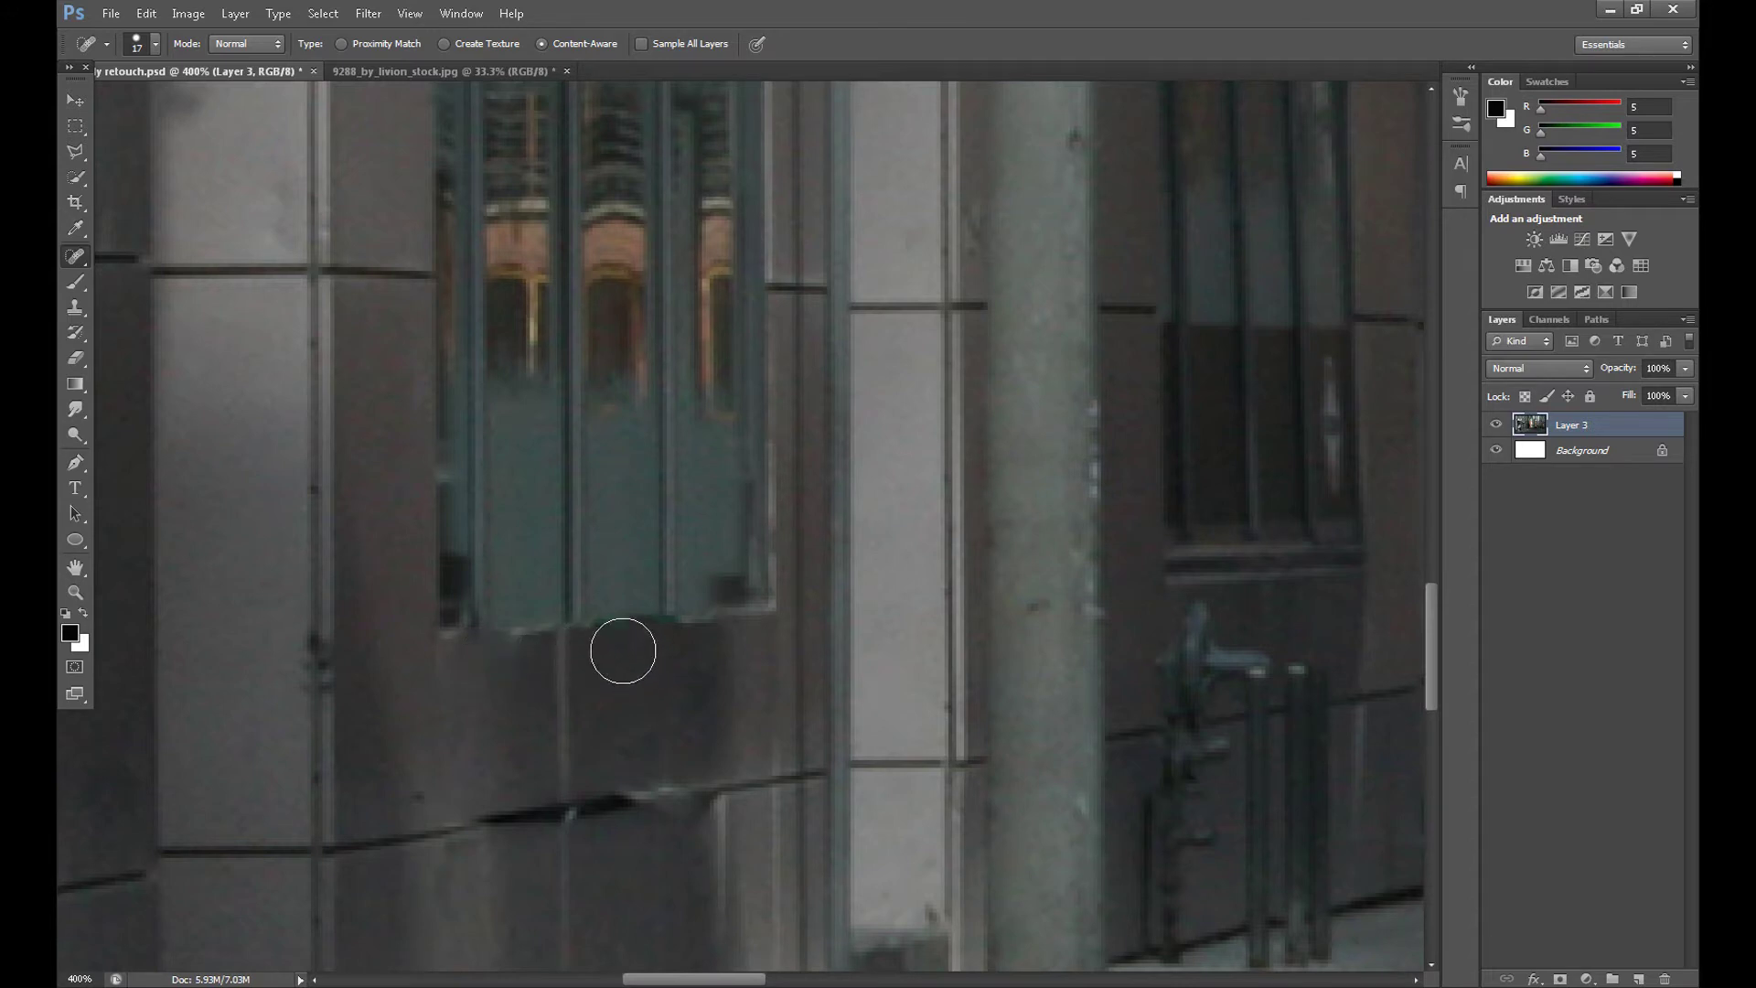
pyautogui.click(656, 646)
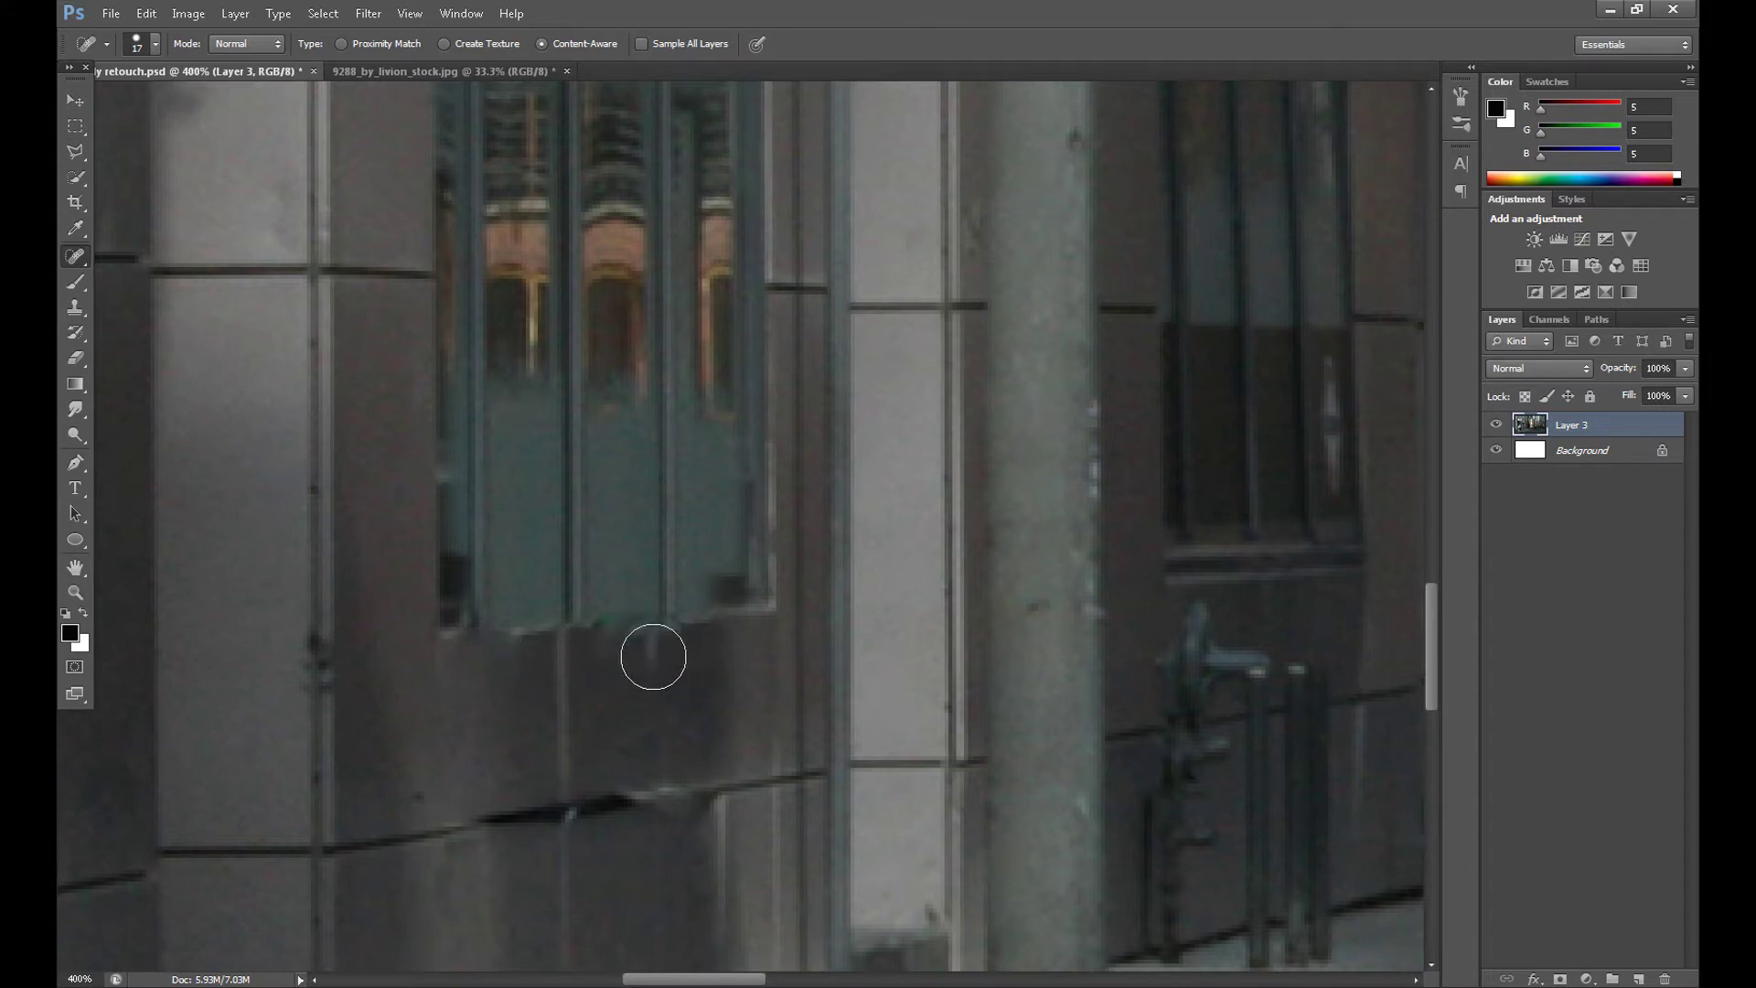
pyautogui.click(146, 13)
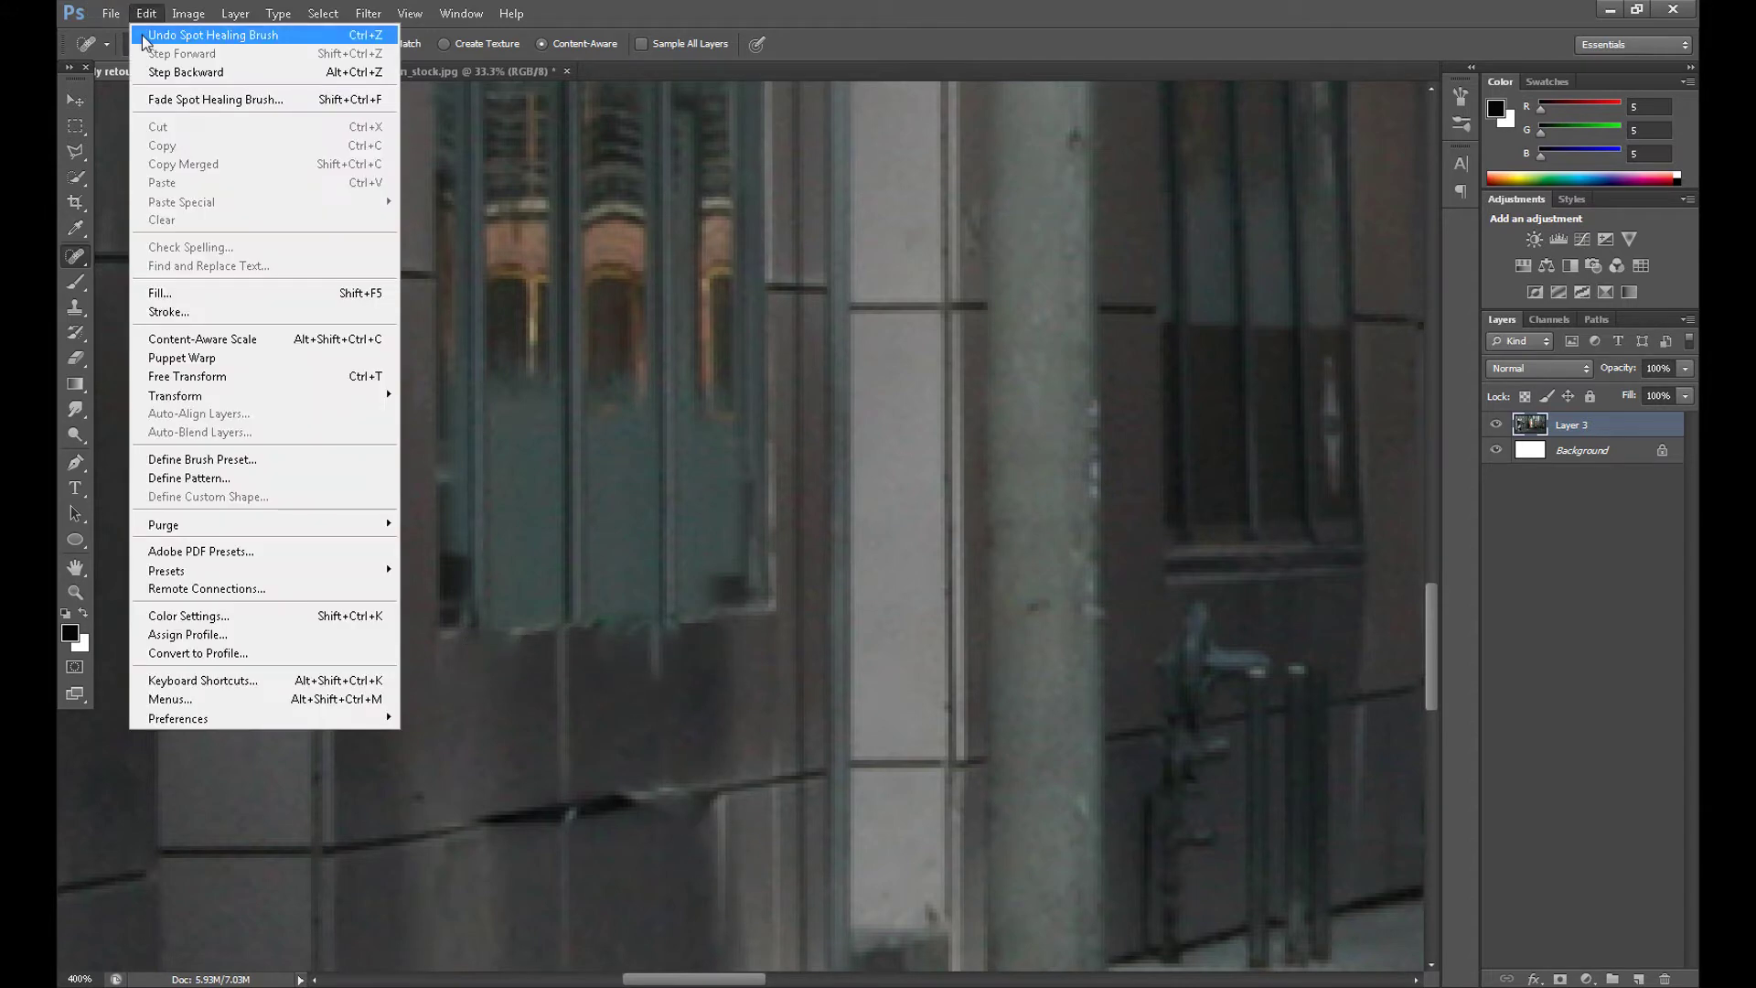
pyautogui.click(150, 68)
# Clone wall texture over the dark gap in the panel seam below the window with a soft 20 px Clone Stamp
pyautogui.moveTo(75, 307); pyautogui.dragTo(145, 306)
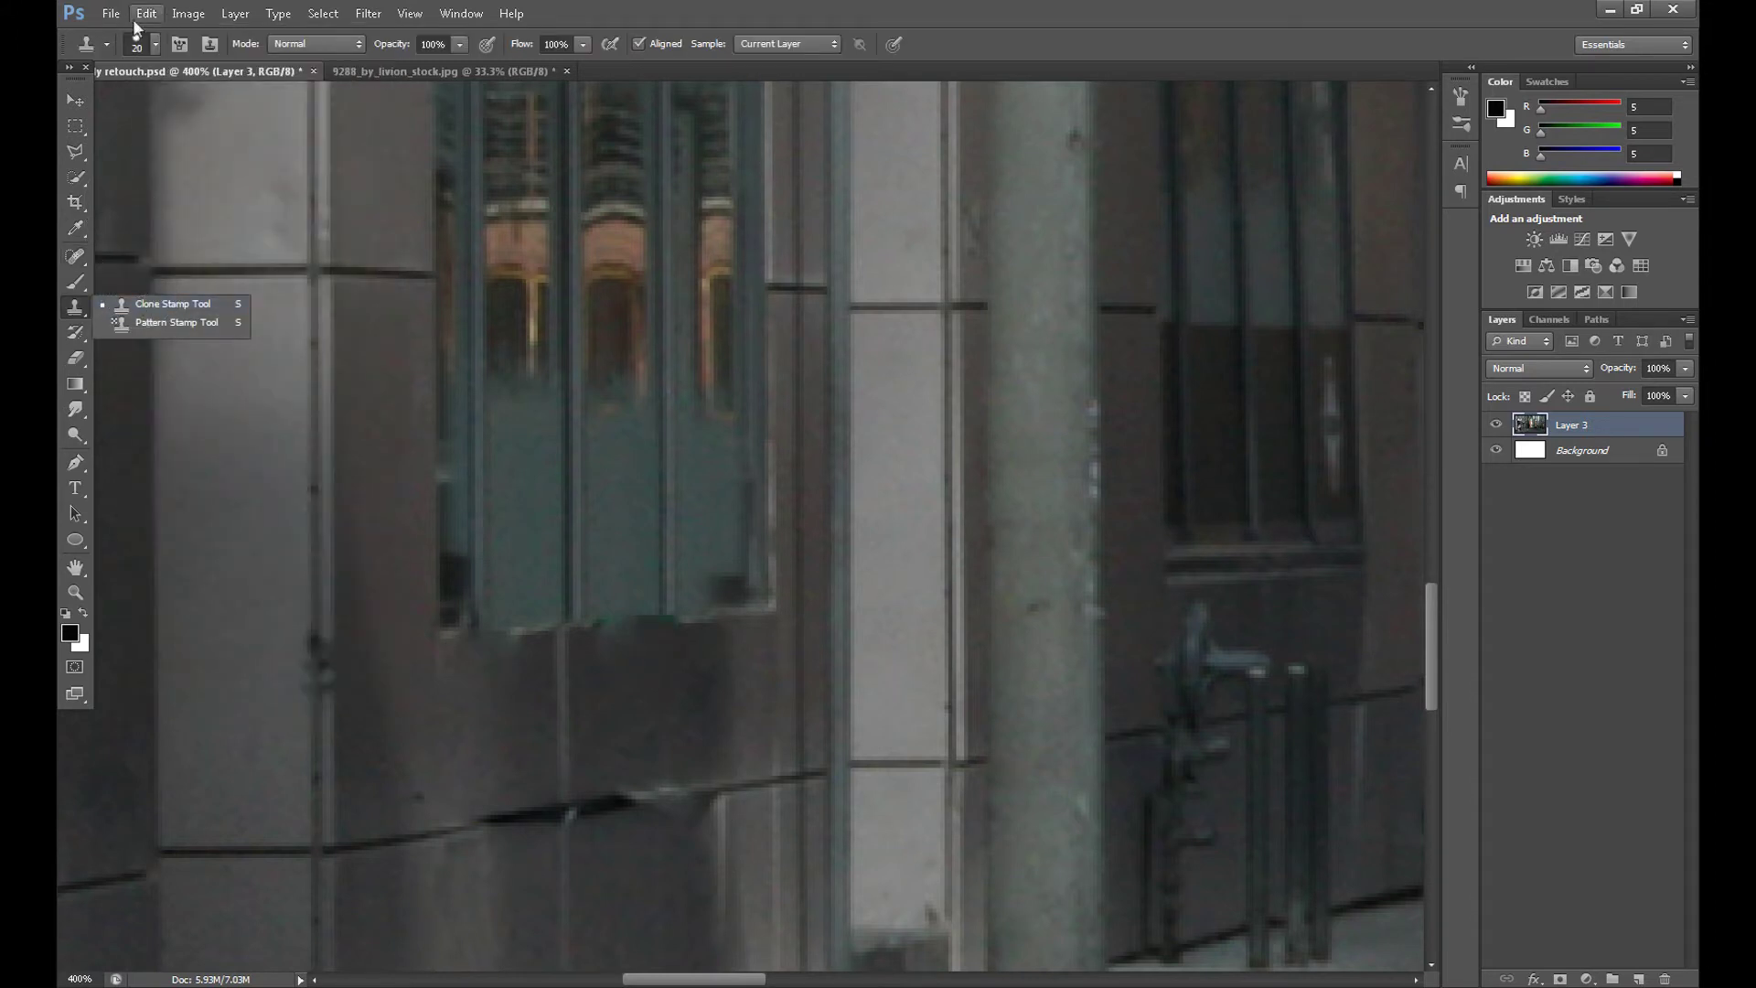
pyautogui.click(139, 43)
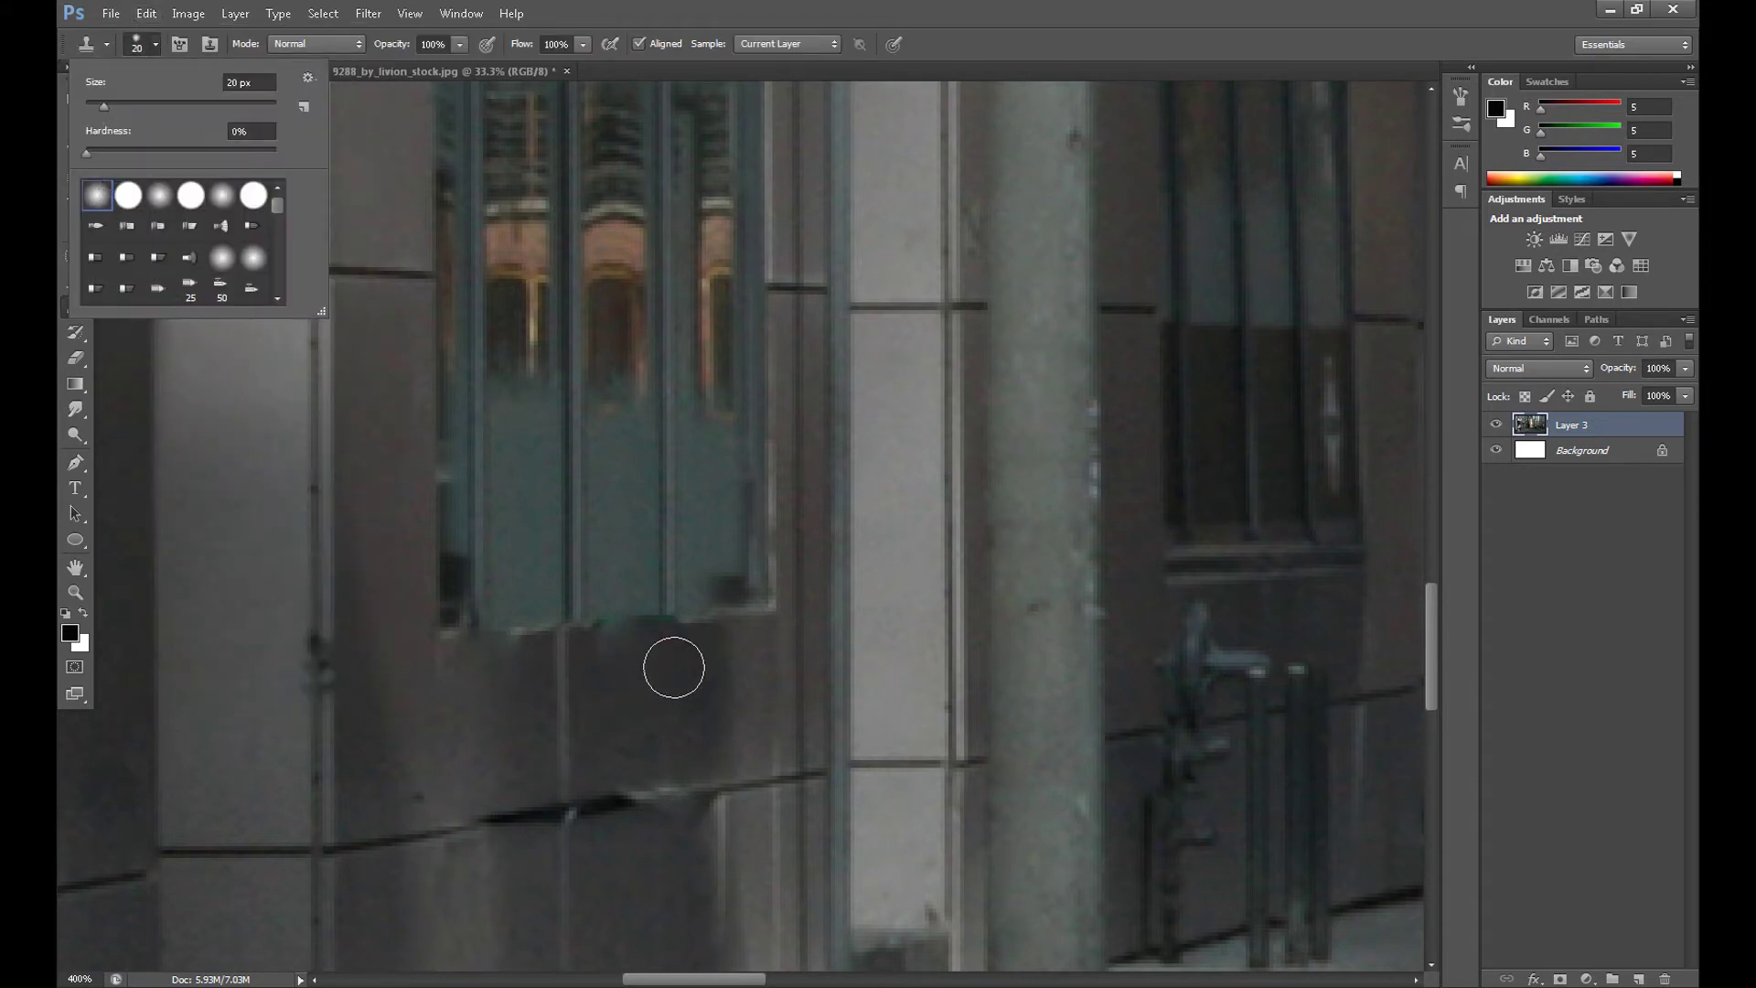
pyautogui.click(682, 658)
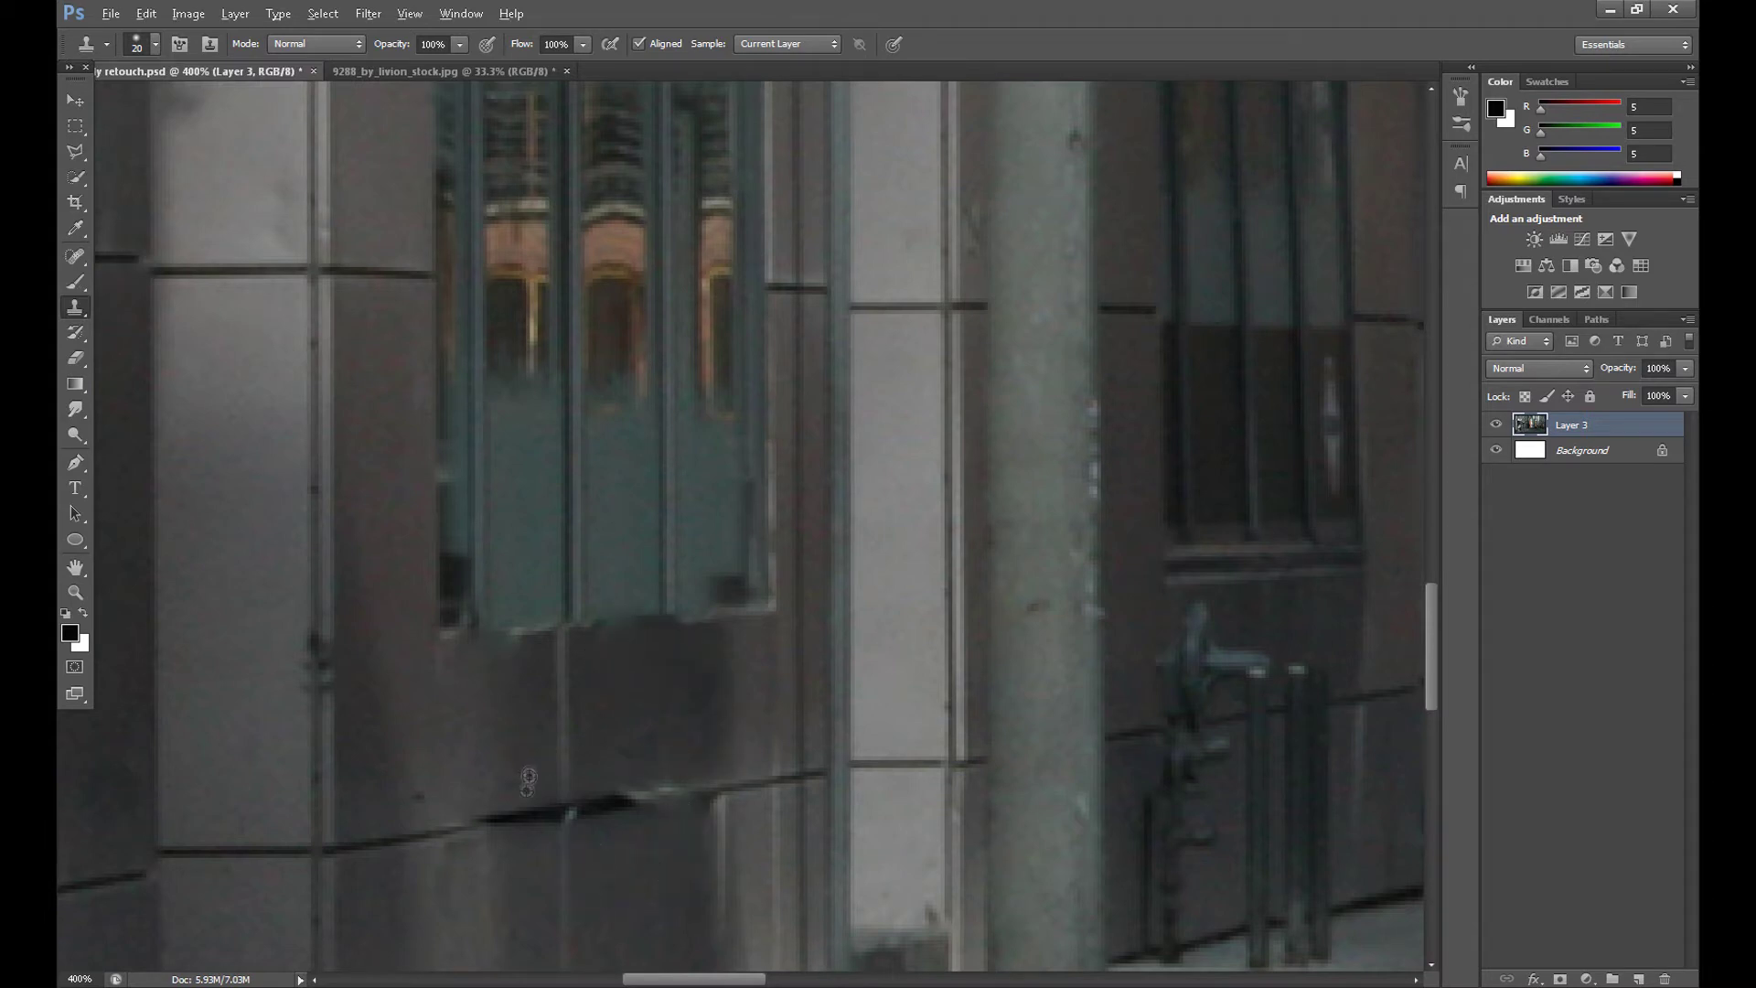
pyautogui.keyDown('alt'); pyautogui.click(531, 870); pyautogui.keyUp('alt')
pyautogui.moveTo(536, 842)
pyautogui.mouseDown()
pyautogui.moveTo(640, 846)
pyautogui.moveTo(607, 831)
pyautogui.mouseUp()
pyautogui.keyDown('alt'); pyautogui.click(612, 773); pyautogui.keyUp('alt')
pyautogui.click(598, 785)
pyautogui.keyDown('alt'); pyautogui.click(624, 787); pyautogui.keyUp('alt')
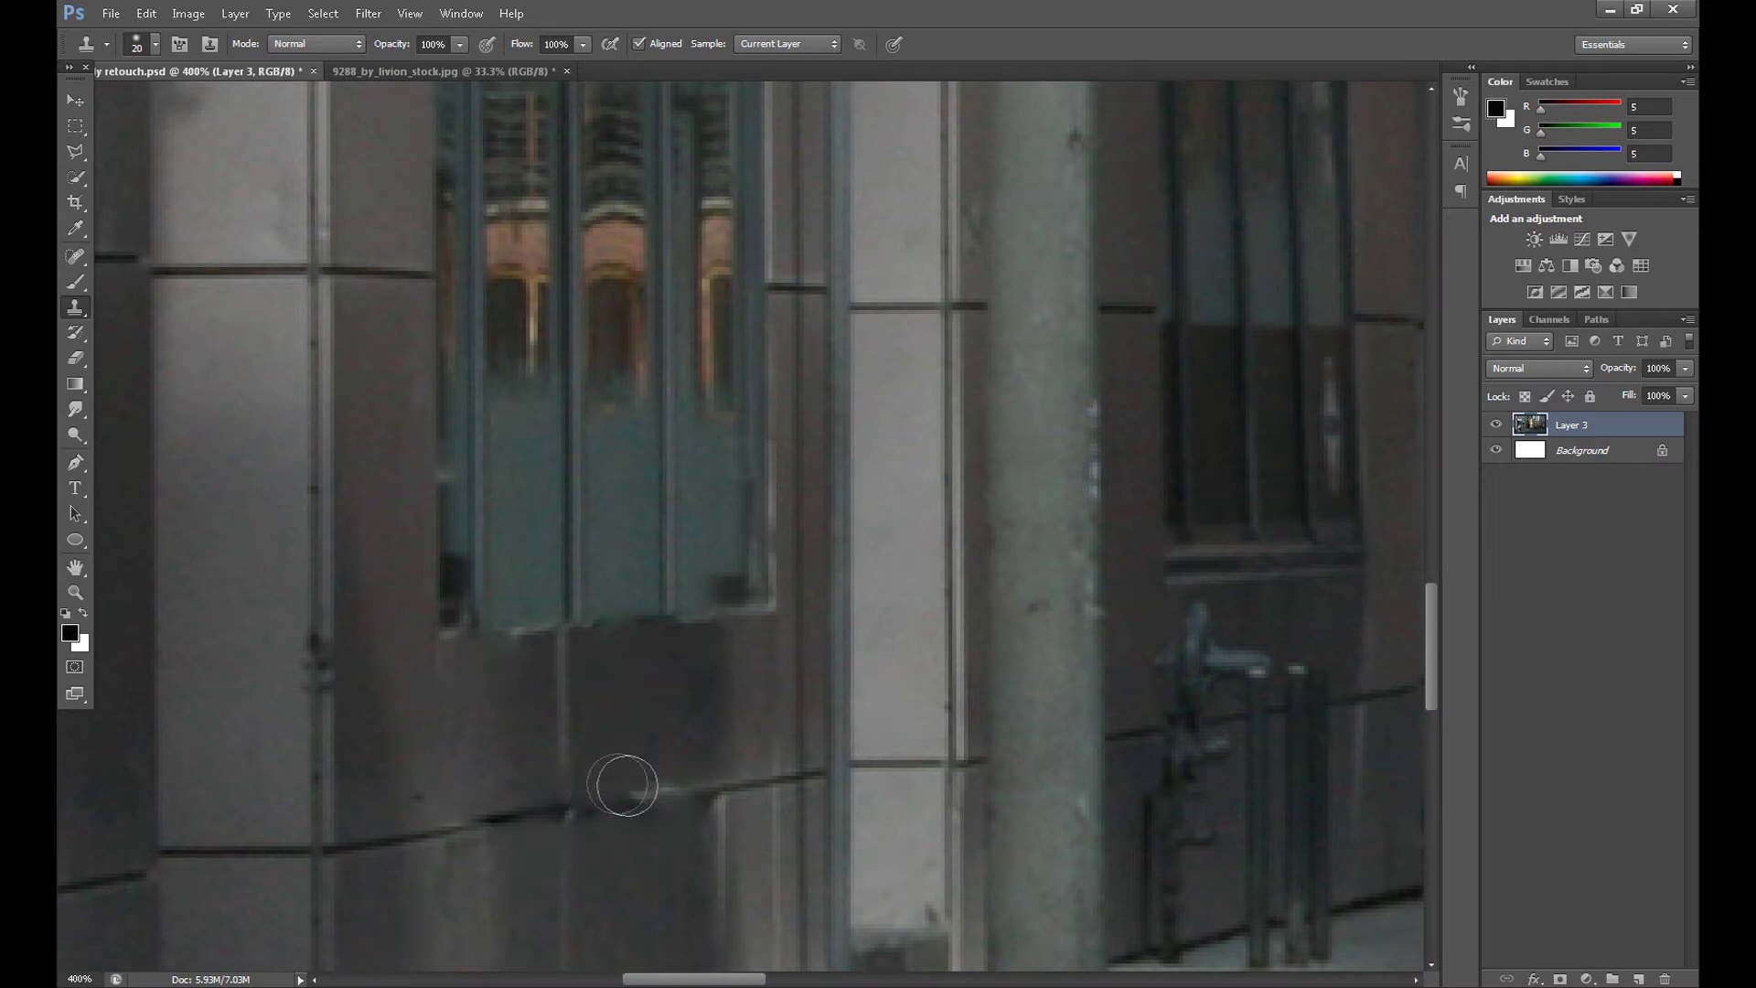
pyautogui.click(537, 791)
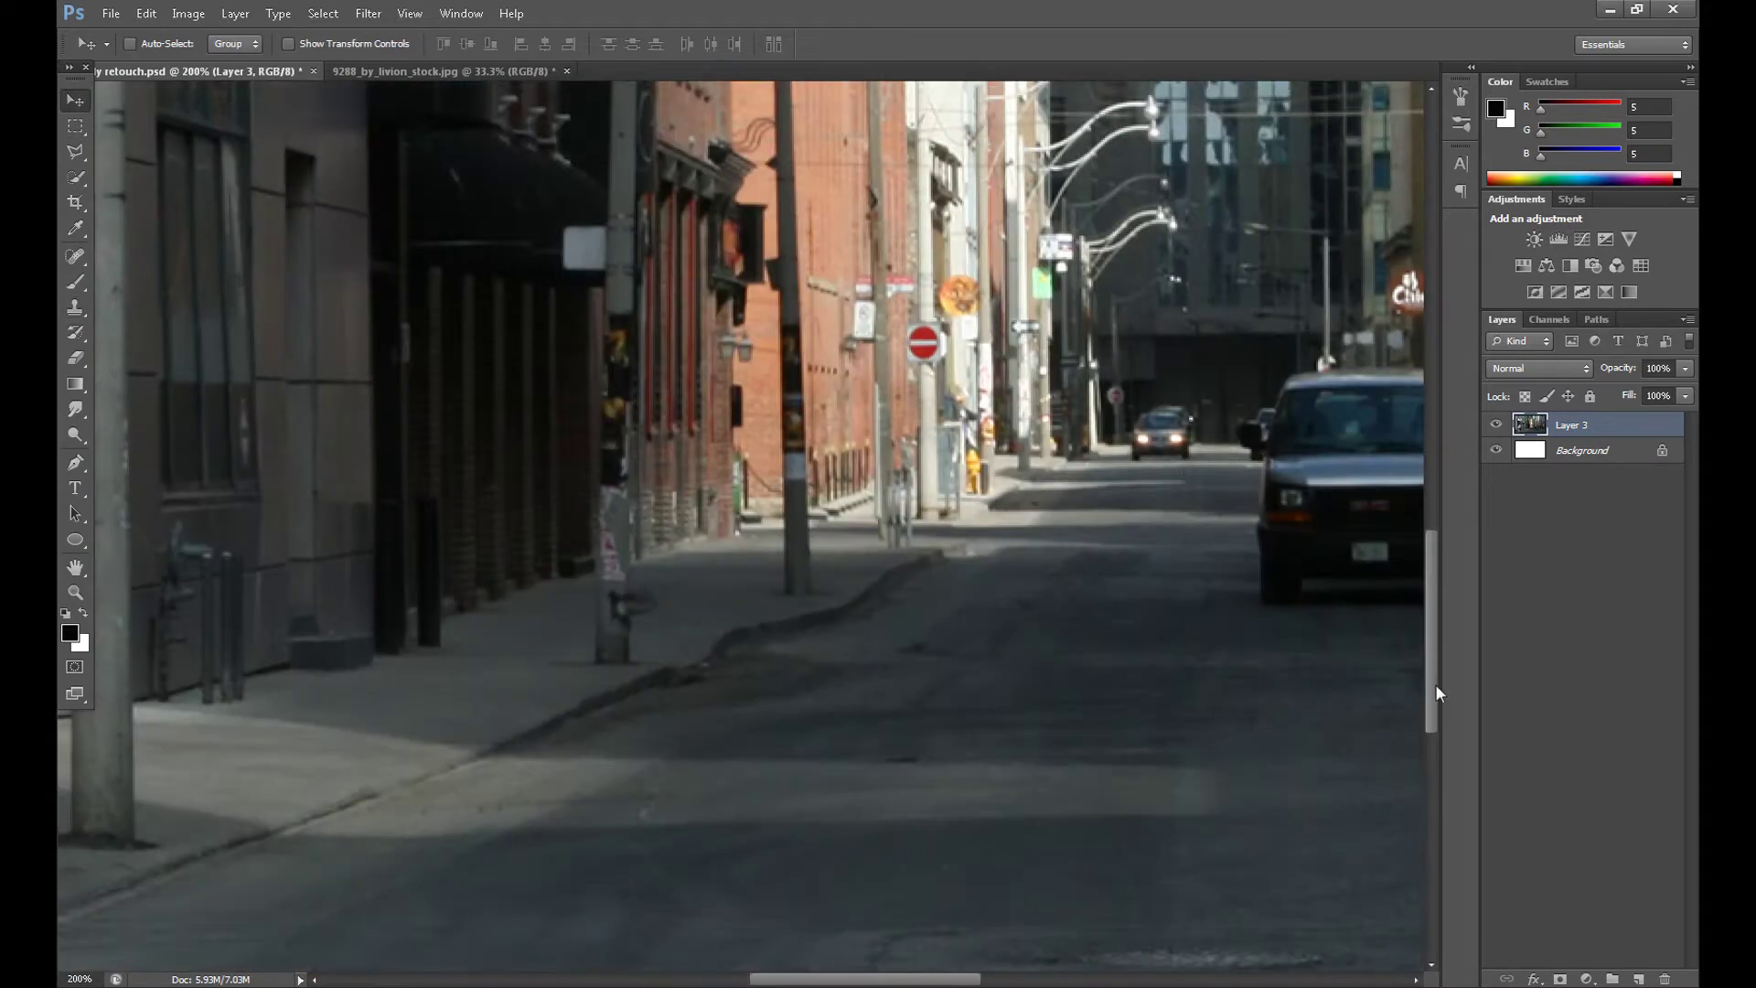
# Try to erase the dark remnant at the wall's base with a 24 px Eraser
pyautogui.moveTo(859, 979); pyautogui.dragTo(740, 978)
pyautogui.press('e')
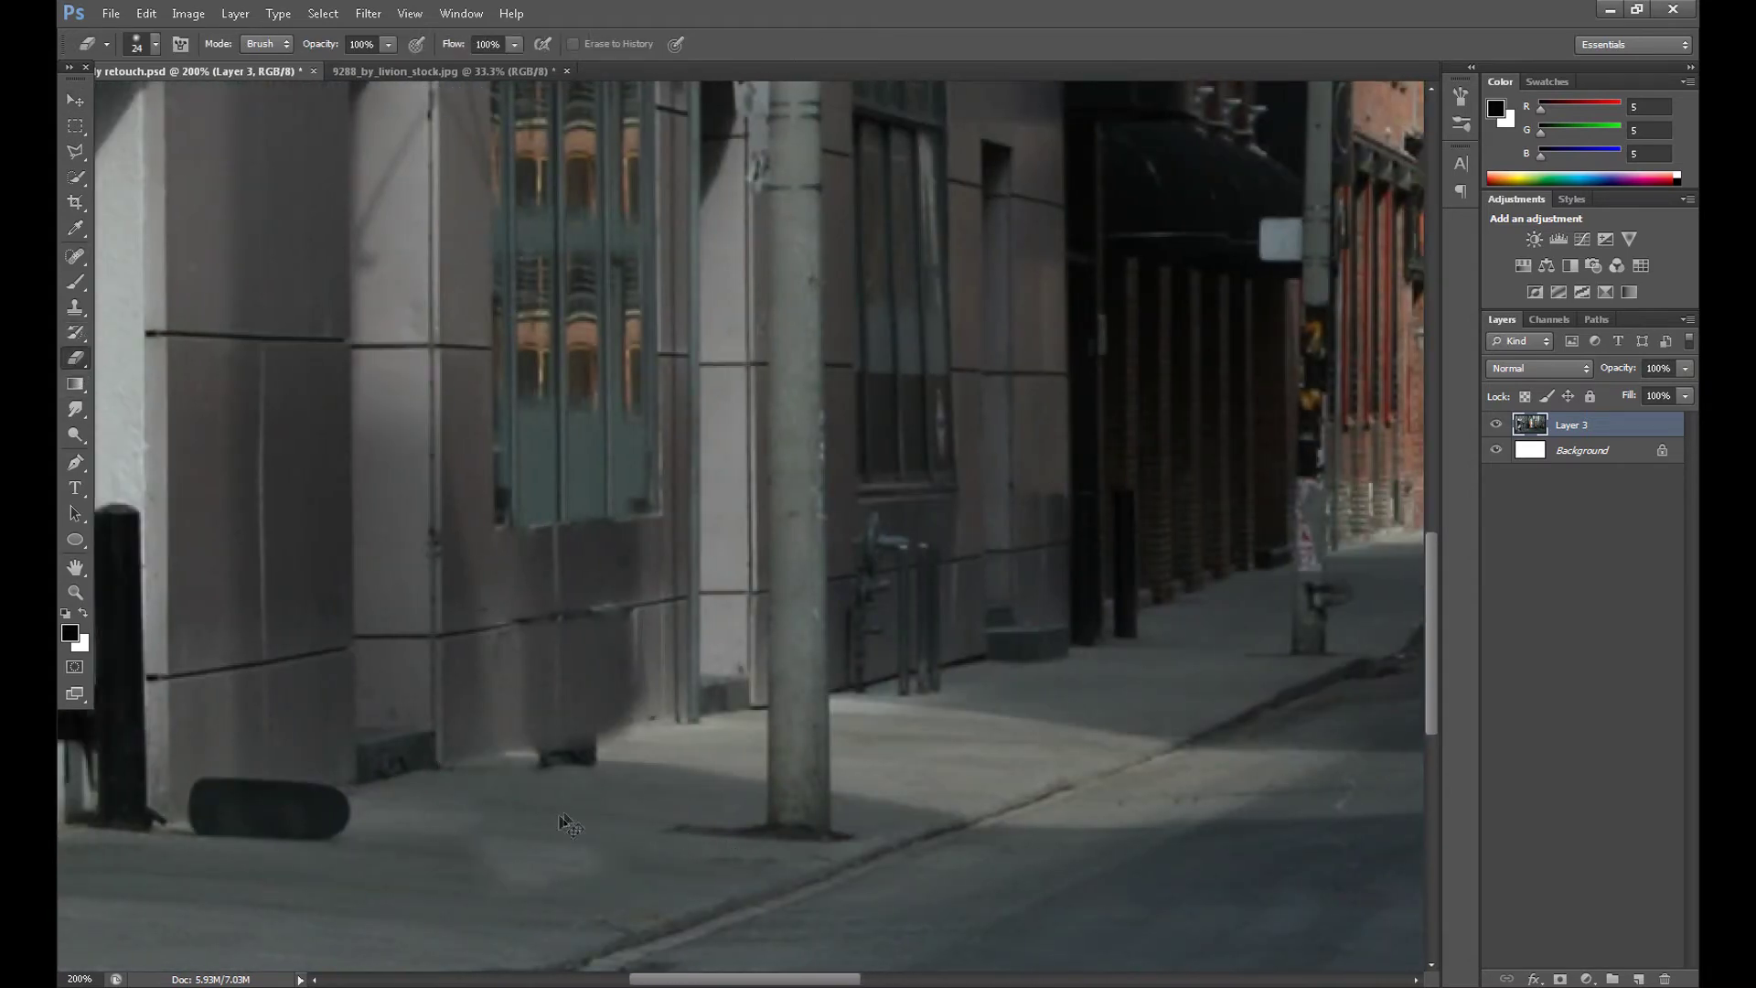
pyautogui.click(541, 764)
pyautogui.click(142, 14)
pyautogui.click(151, 70)
# Cover the dark remnant at the wall's base with the 20 px Clone Stamp and a Content-Aware Patch, and clear the selection
pyautogui.click(77, 306)
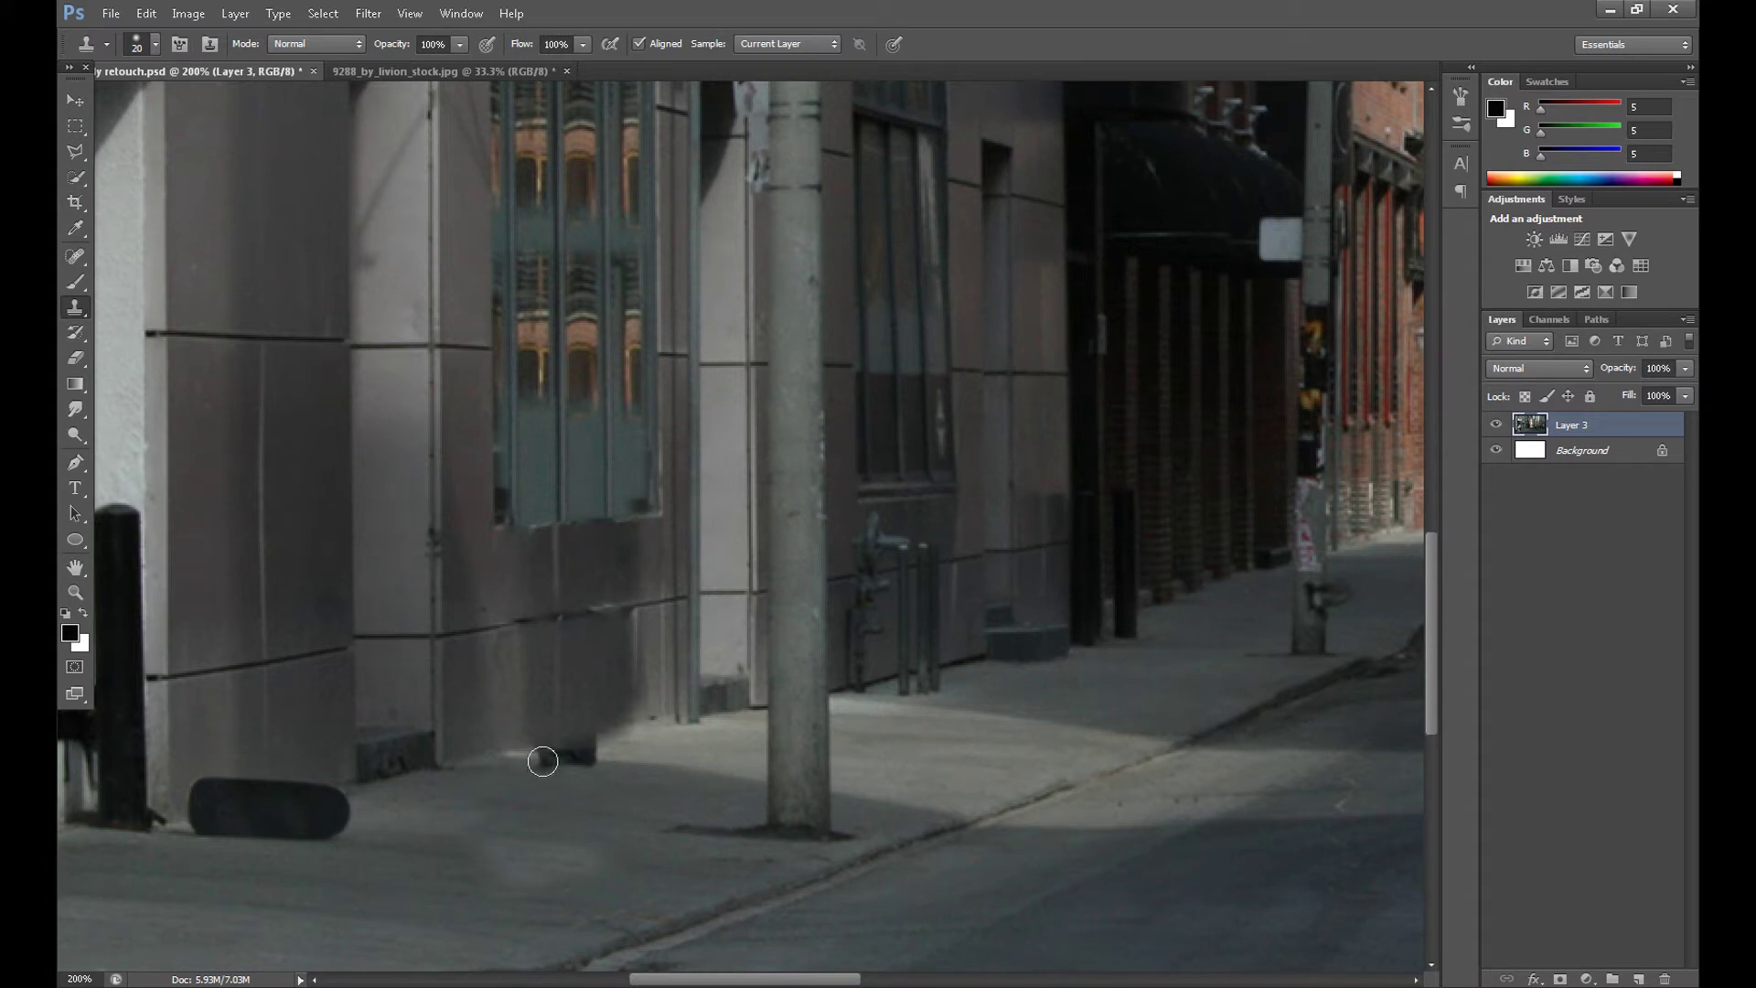
pyautogui.moveTo(547, 778)
pyautogui.mouseDown()
pyautogui.moveTo(561, 787)
pyautogui.moveTo(568, 749)
pyautogui.moveTo(616, 765)
pyautogui.mouseUp()
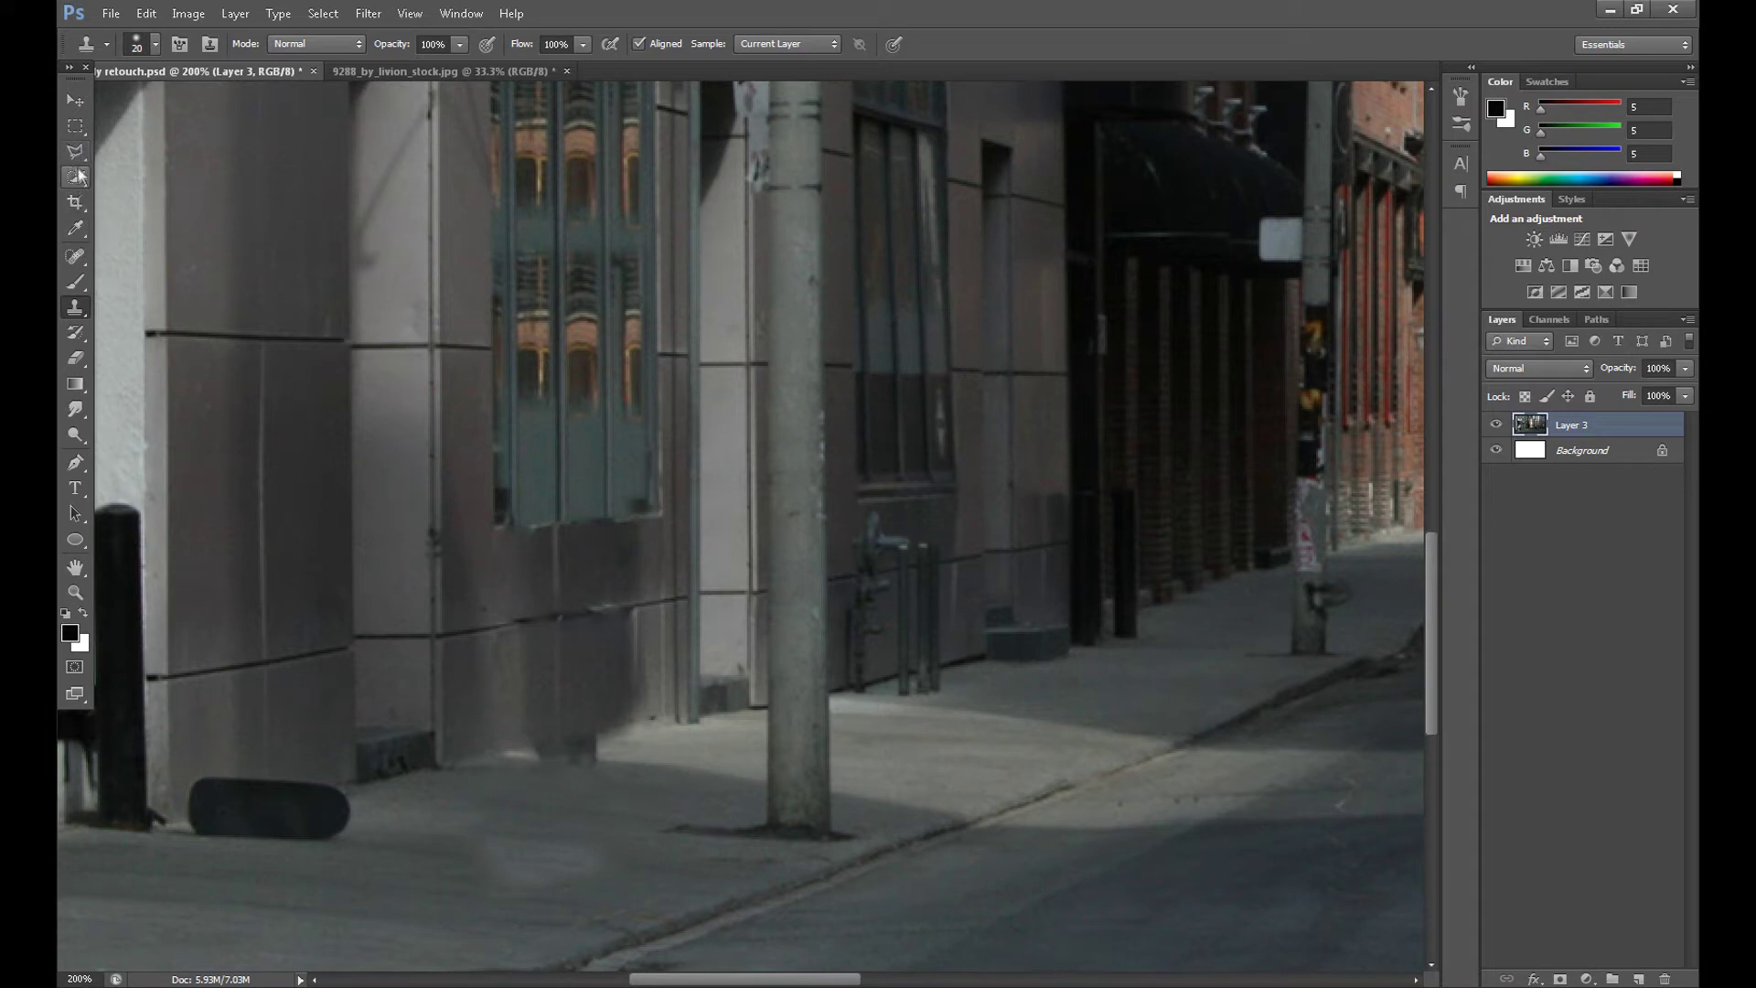
pyautogui.click(75, 256)
pyautogui.click(164, 287)
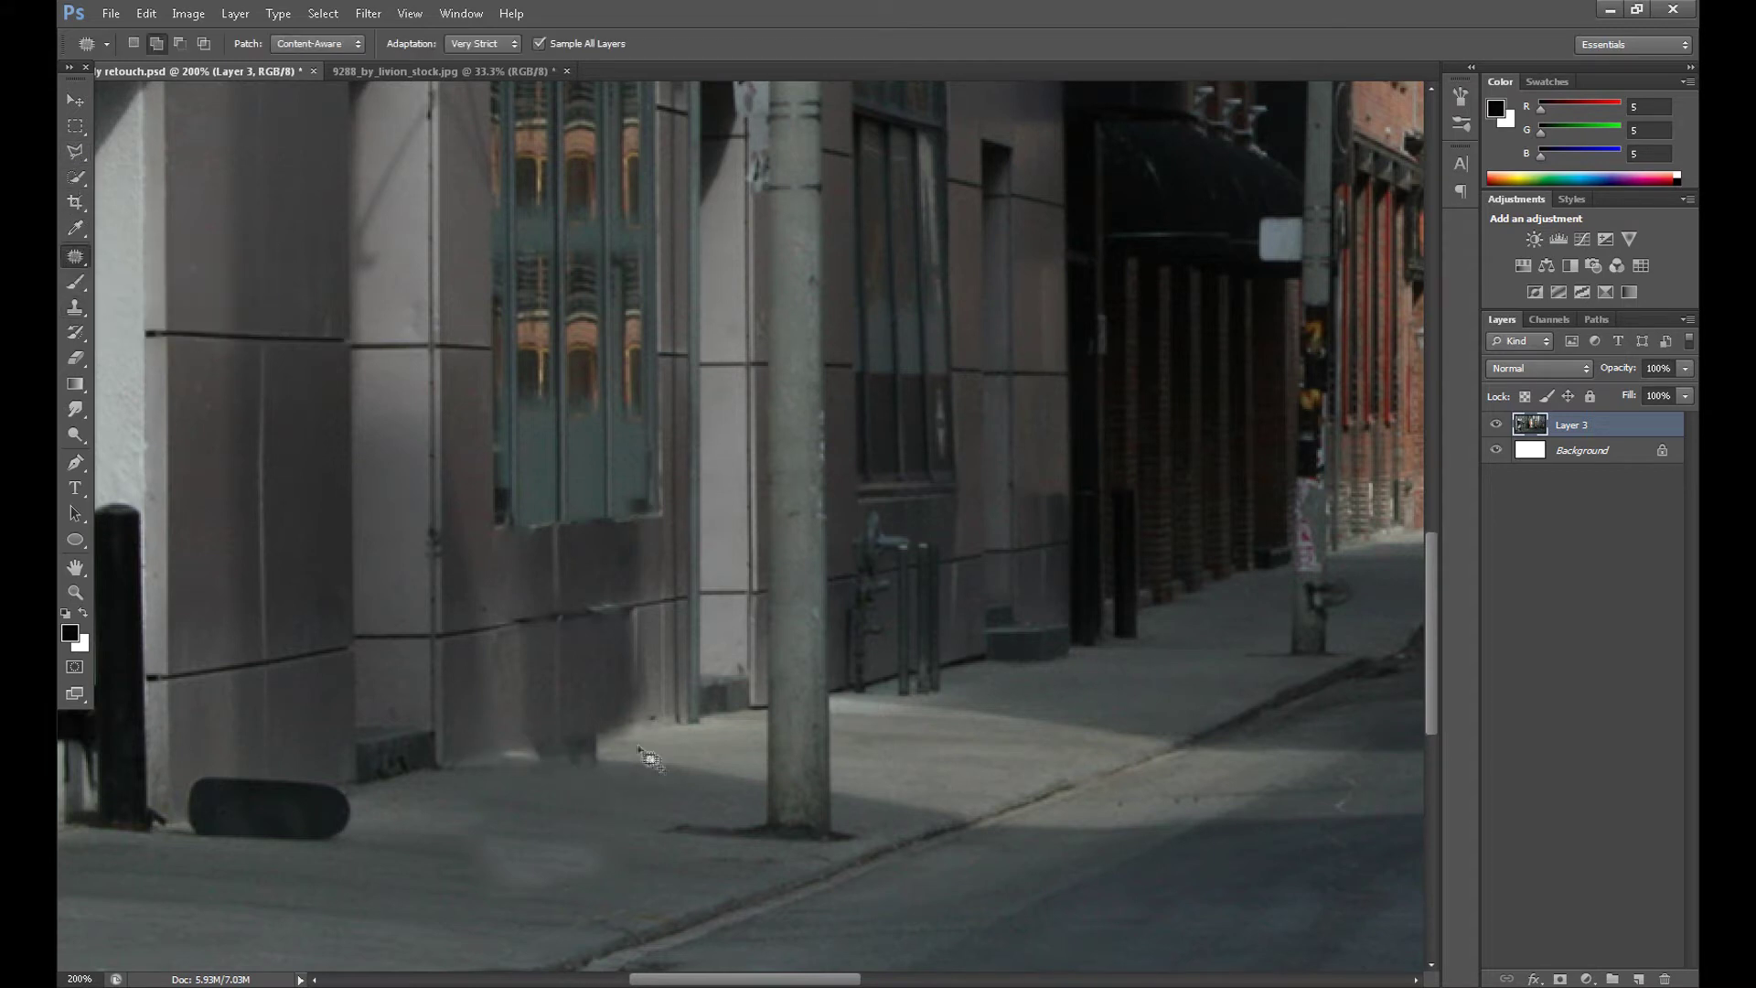
pyautogui.moveTo(677, 758)
pyautogui.mouseDown()
pyautogui.moveTo(536, 763)
pyautogui.moveTo(567, 776)
pyautogui.moveTo(673, 753)
pyautogui.moveTo(674, 768)
pyautogui.mouseUp()
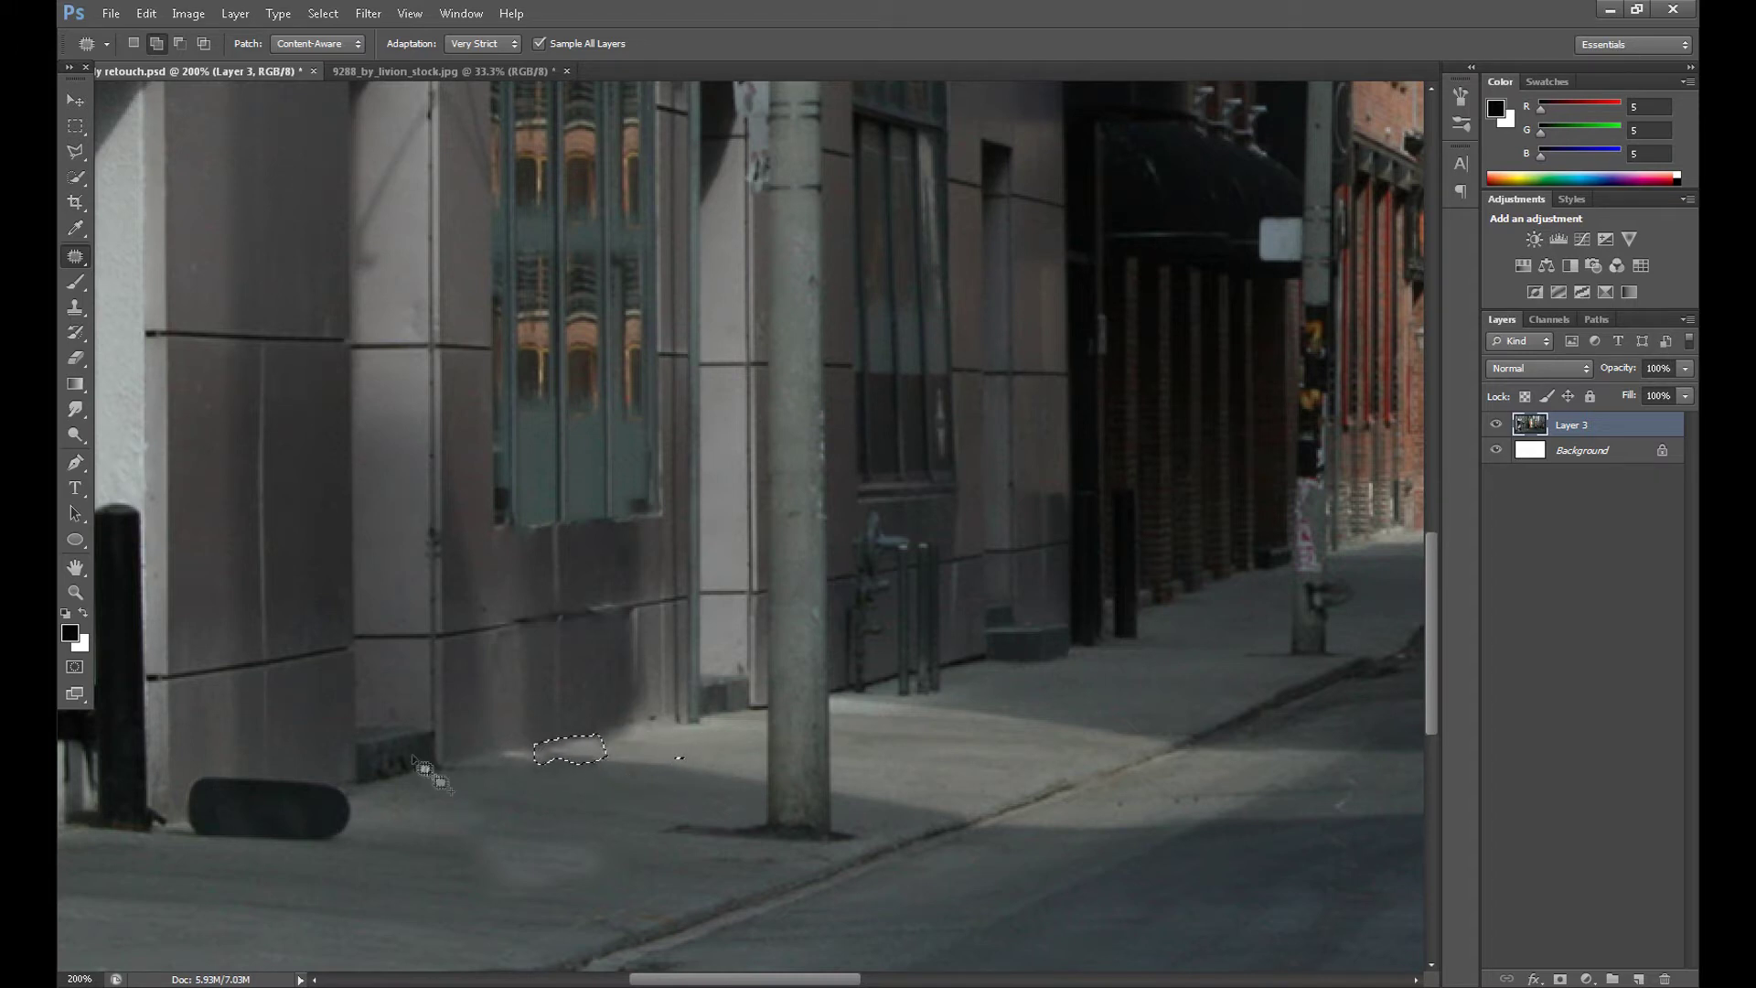
pyautogui.rightClick(534, 520)
pyautogui.click(620, 529)
# Clone blank sign surface over the PICCADILLY CIRCUS bar and most of the red ring with a hard round 41 px Clone Stamp
pyautogui.hotkey('ctrl', '-')
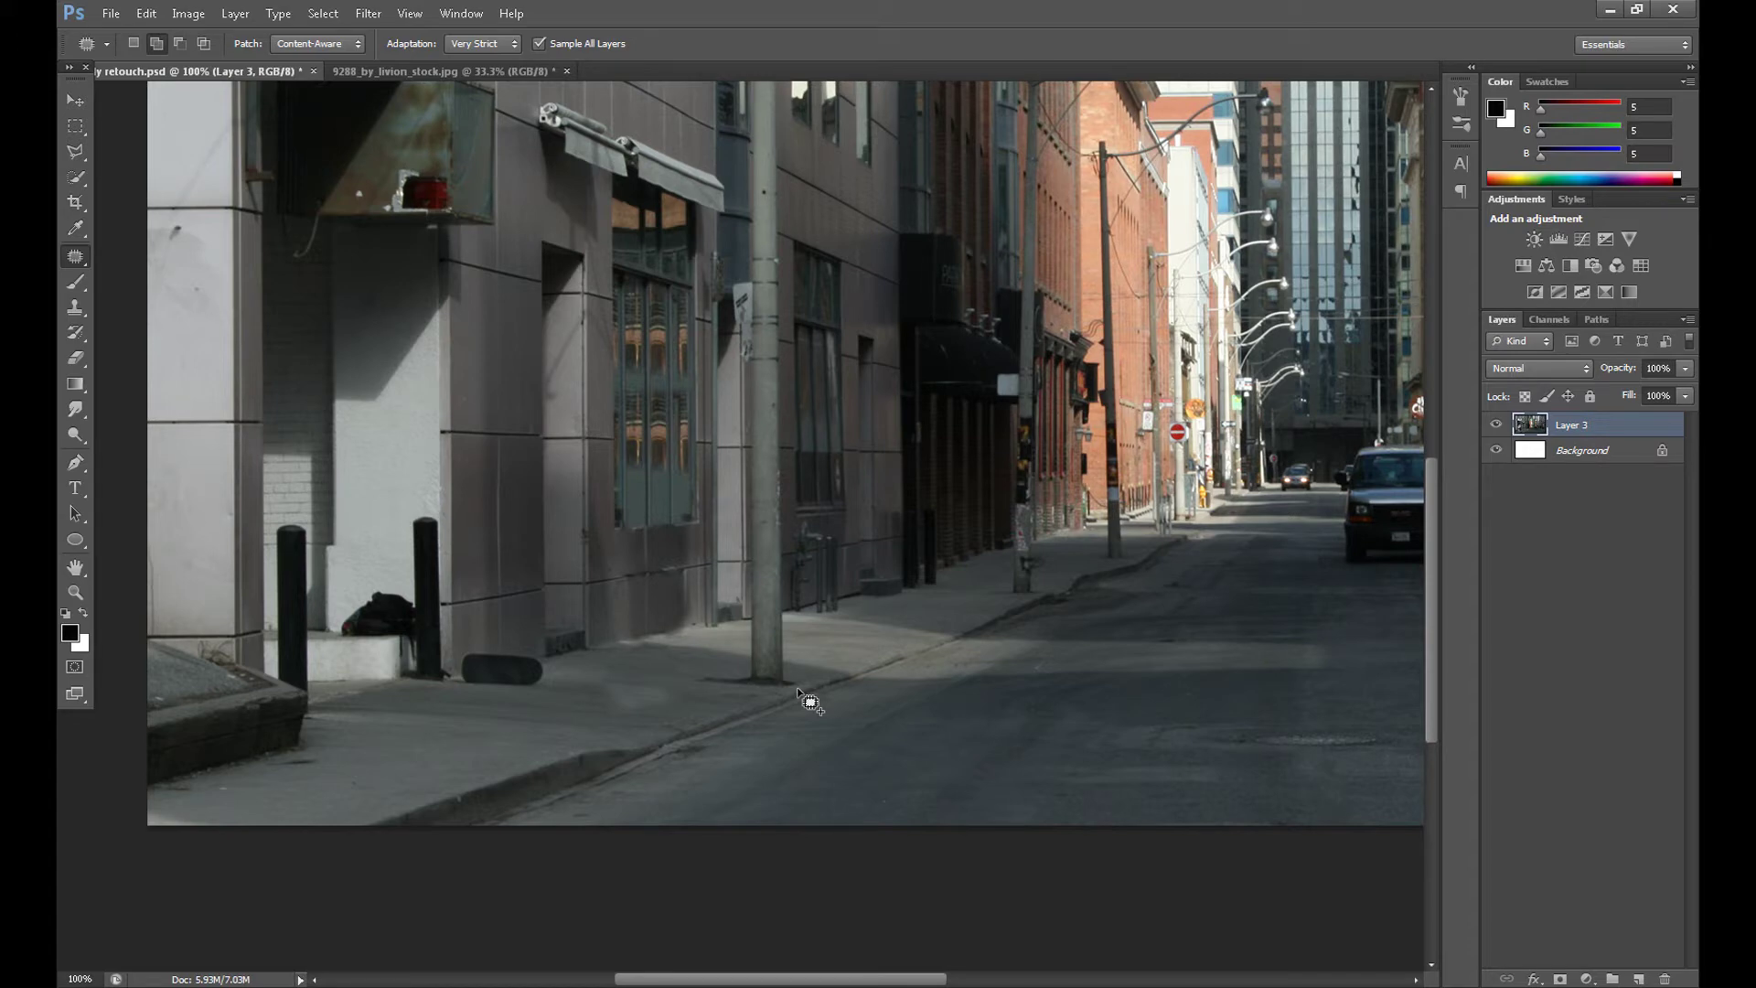
pyautogui.moveTo(839, 972); pyautogui.dragTo(743, 983)
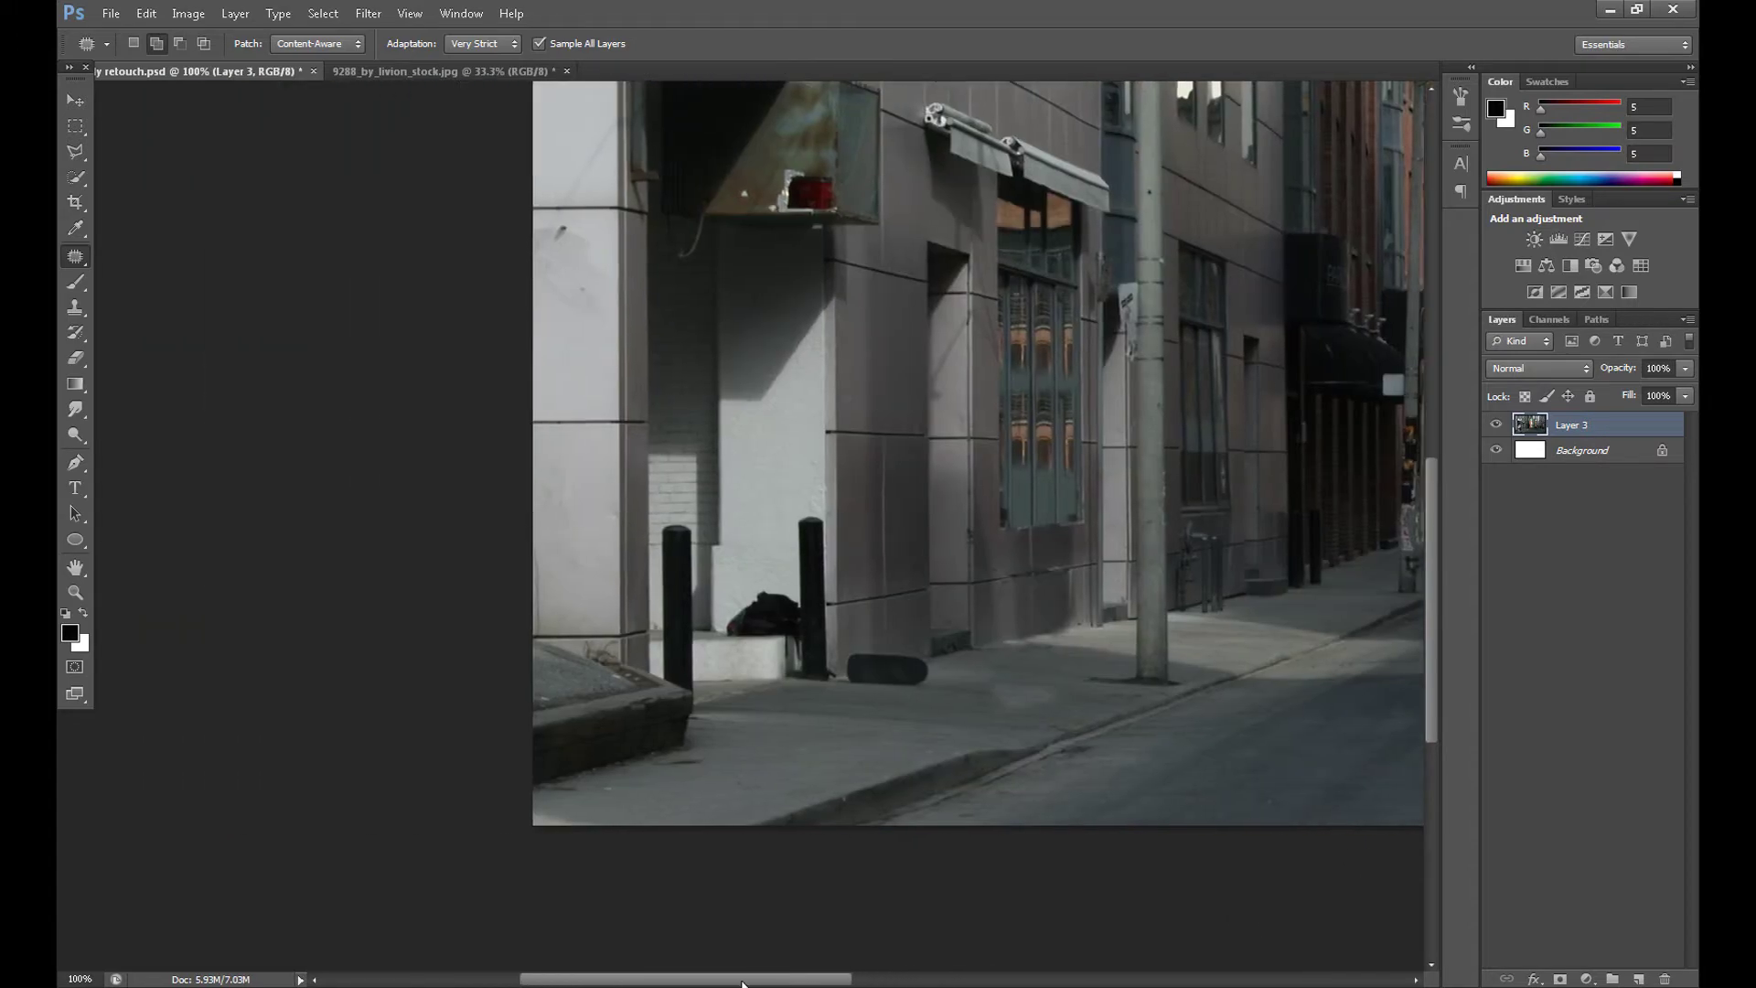
pyautogui.moveTo(1430, 607); pyautogui.dragTo(1429, 490)
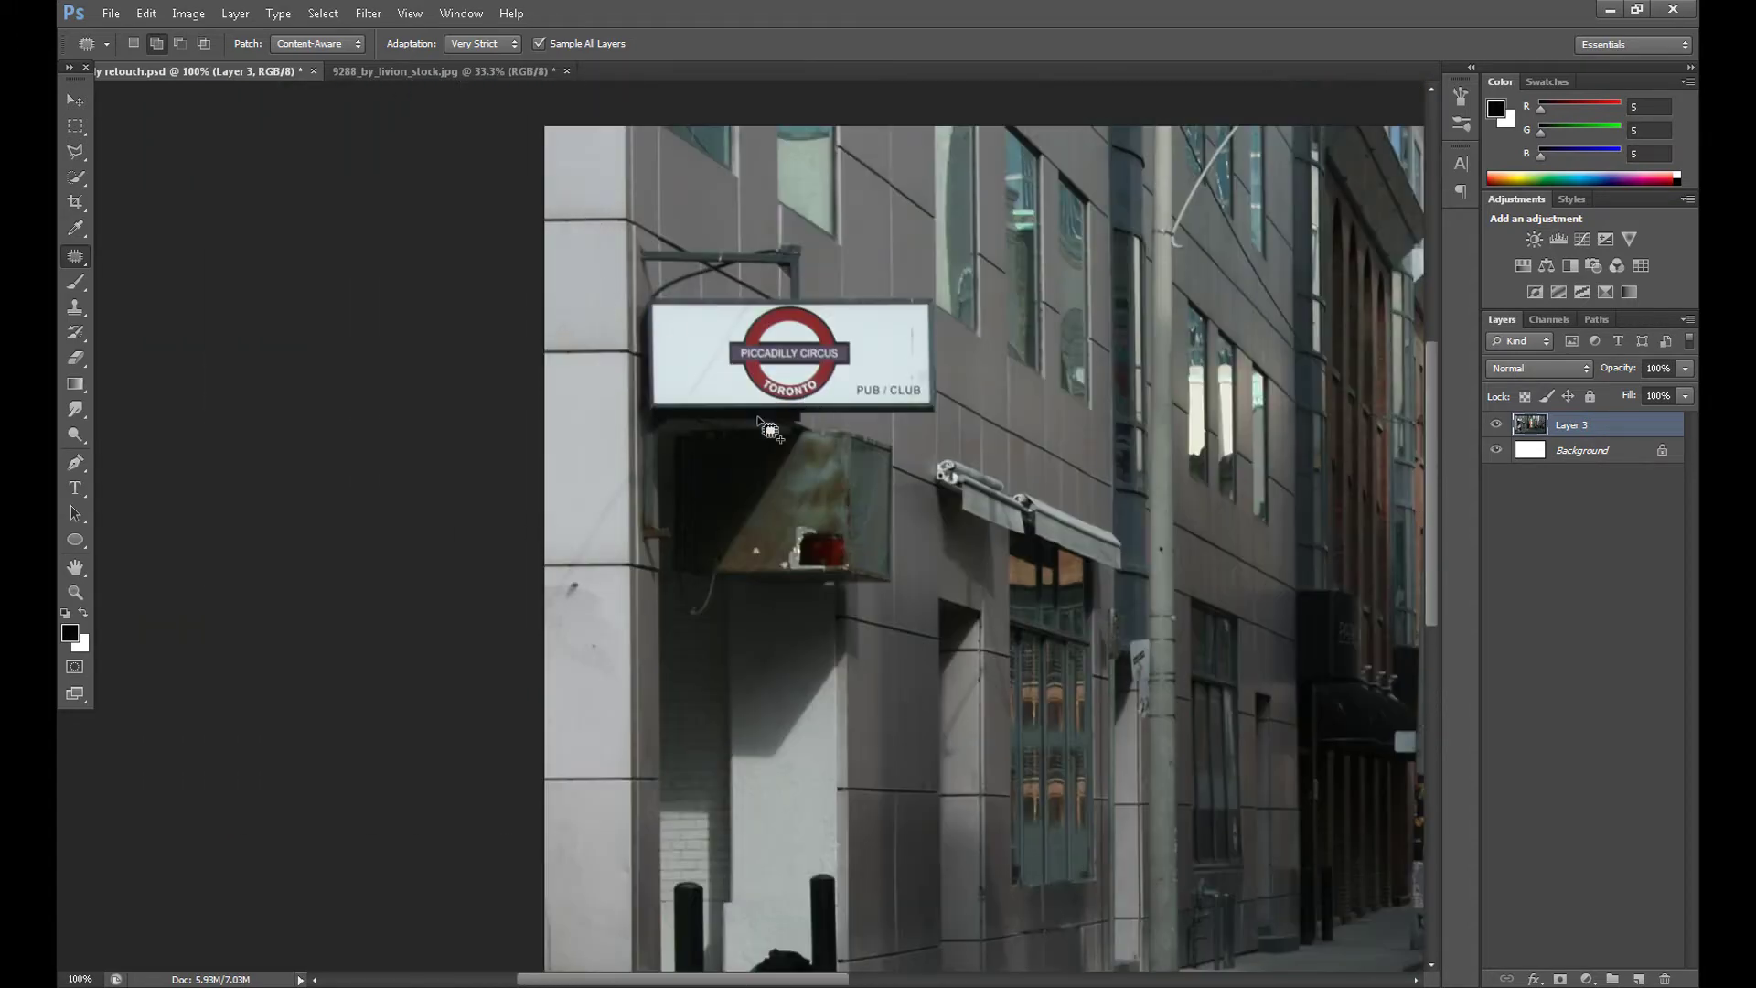
pyautogui.click(80, 307)
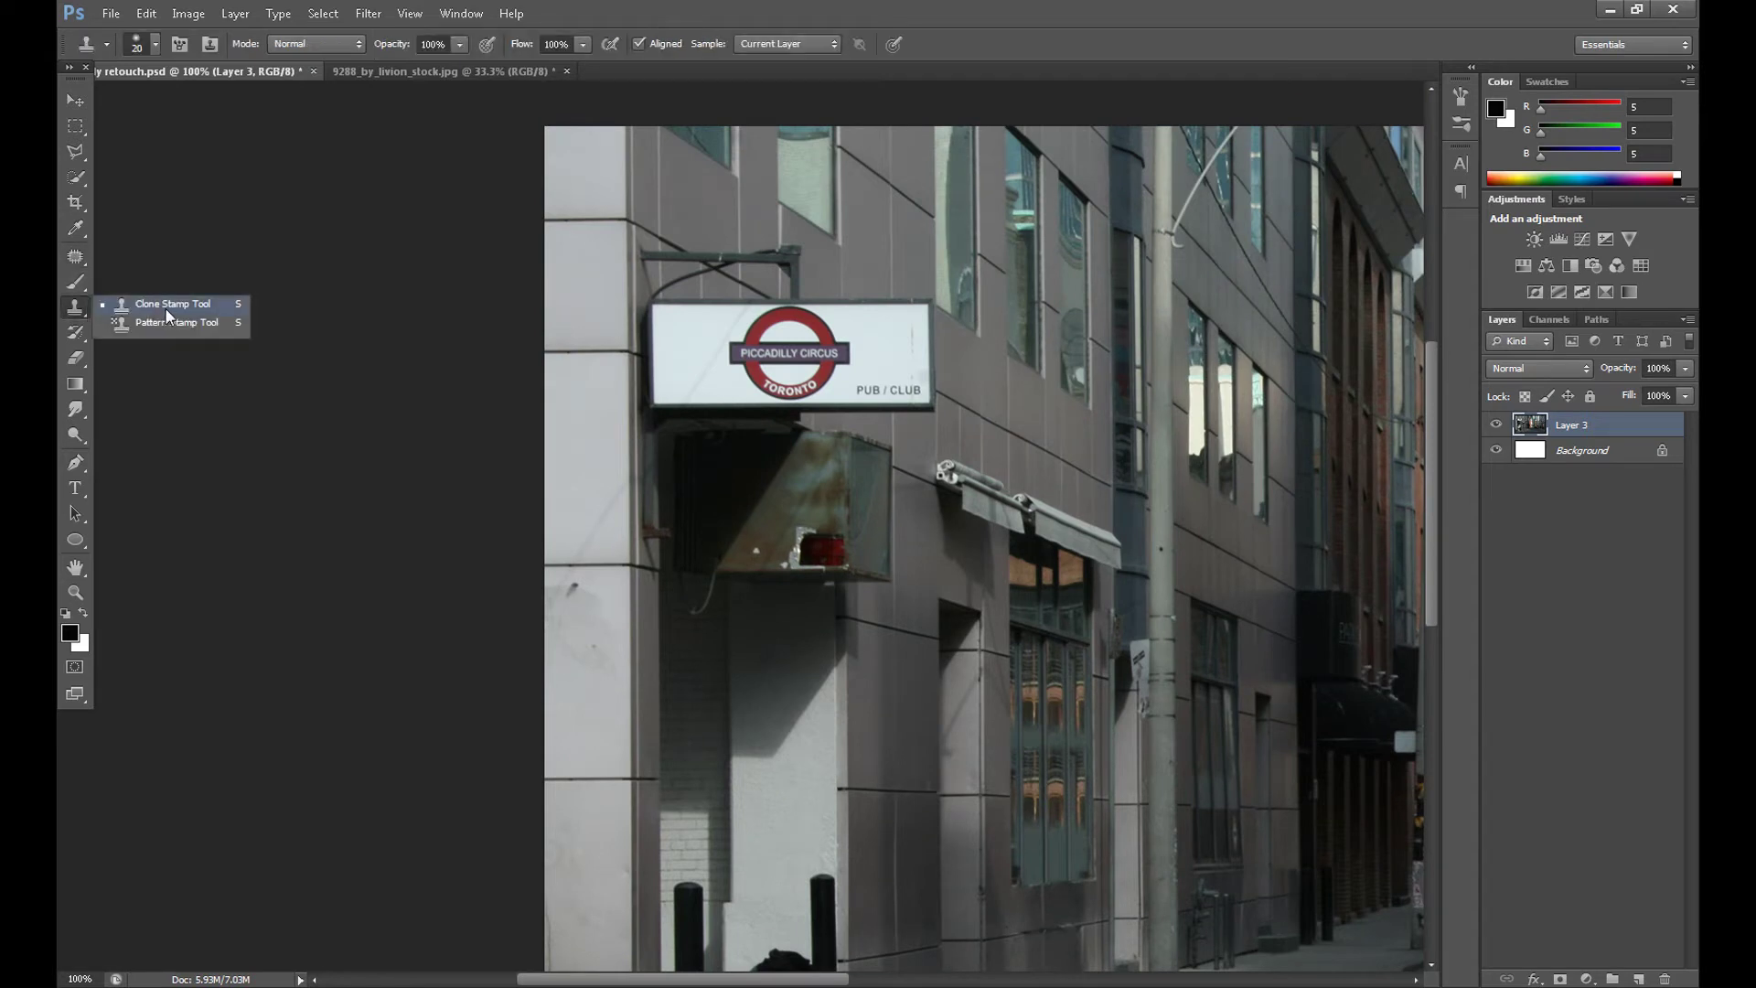
pyautogui.click(165, 306)
pyautogui.click(151, 44)
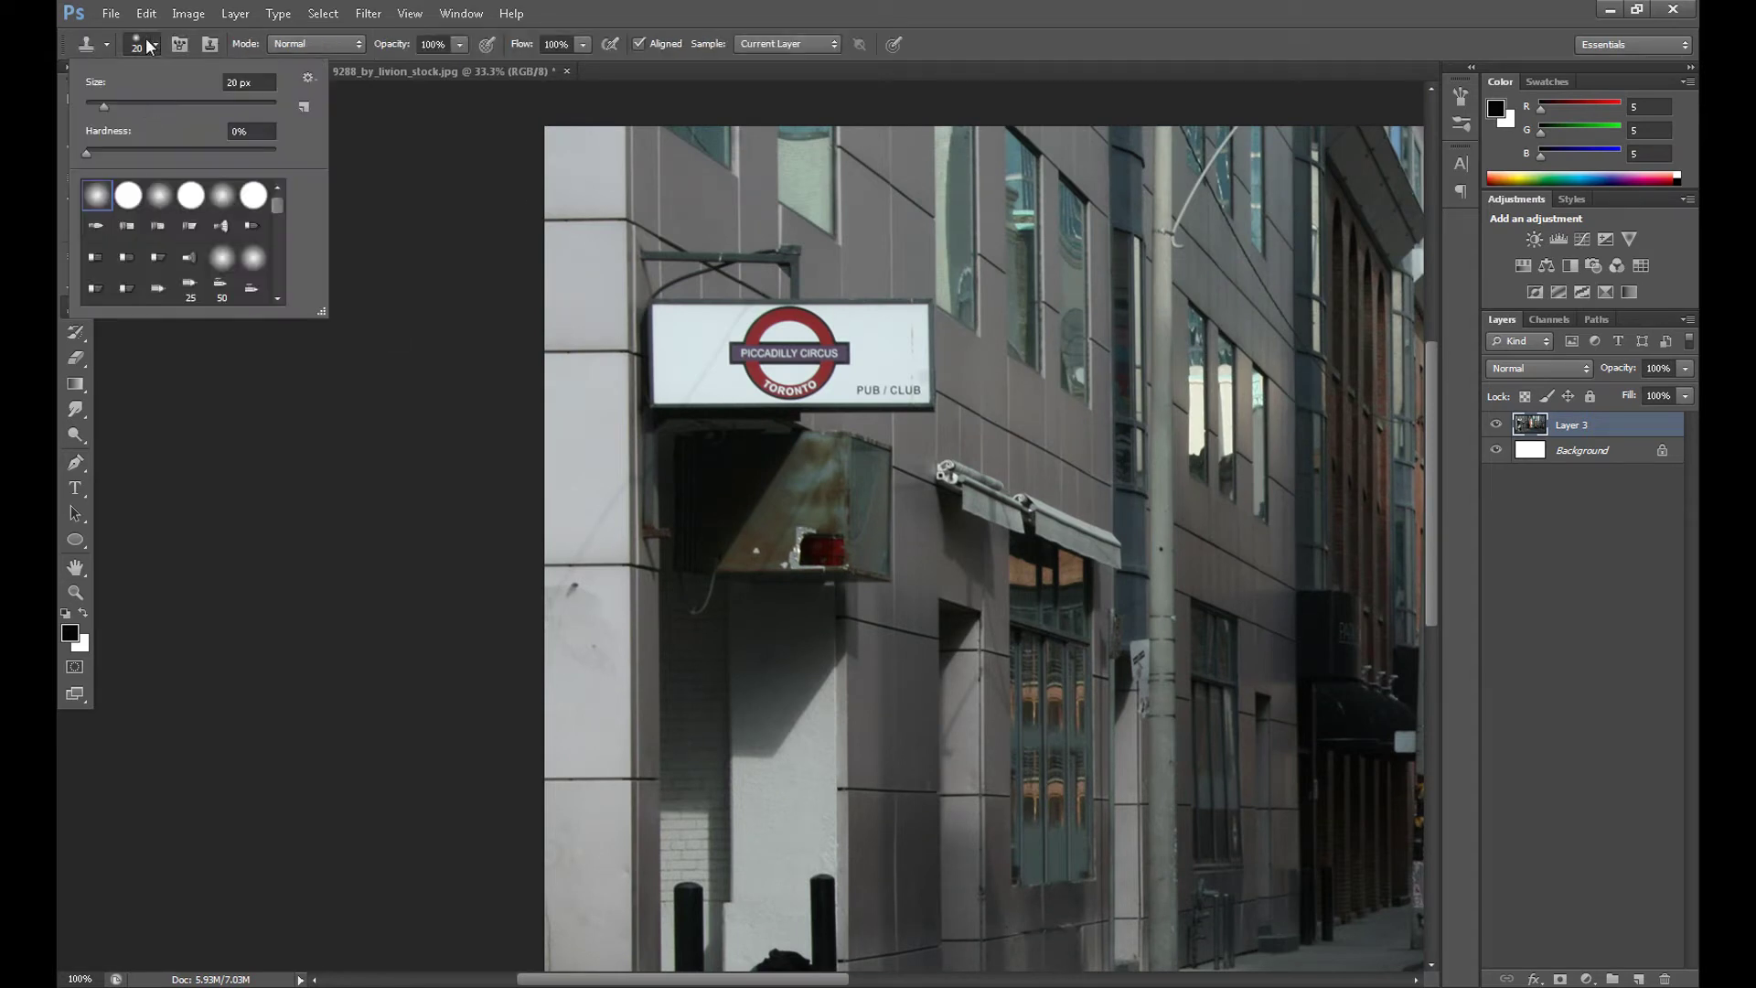
pyautogui.click(132, 193)
pyautogui.keyDown('alt'); pyautogui.click(879, 335); pyautogui.keyUp('alt')
pyautogui.click(842, 354)
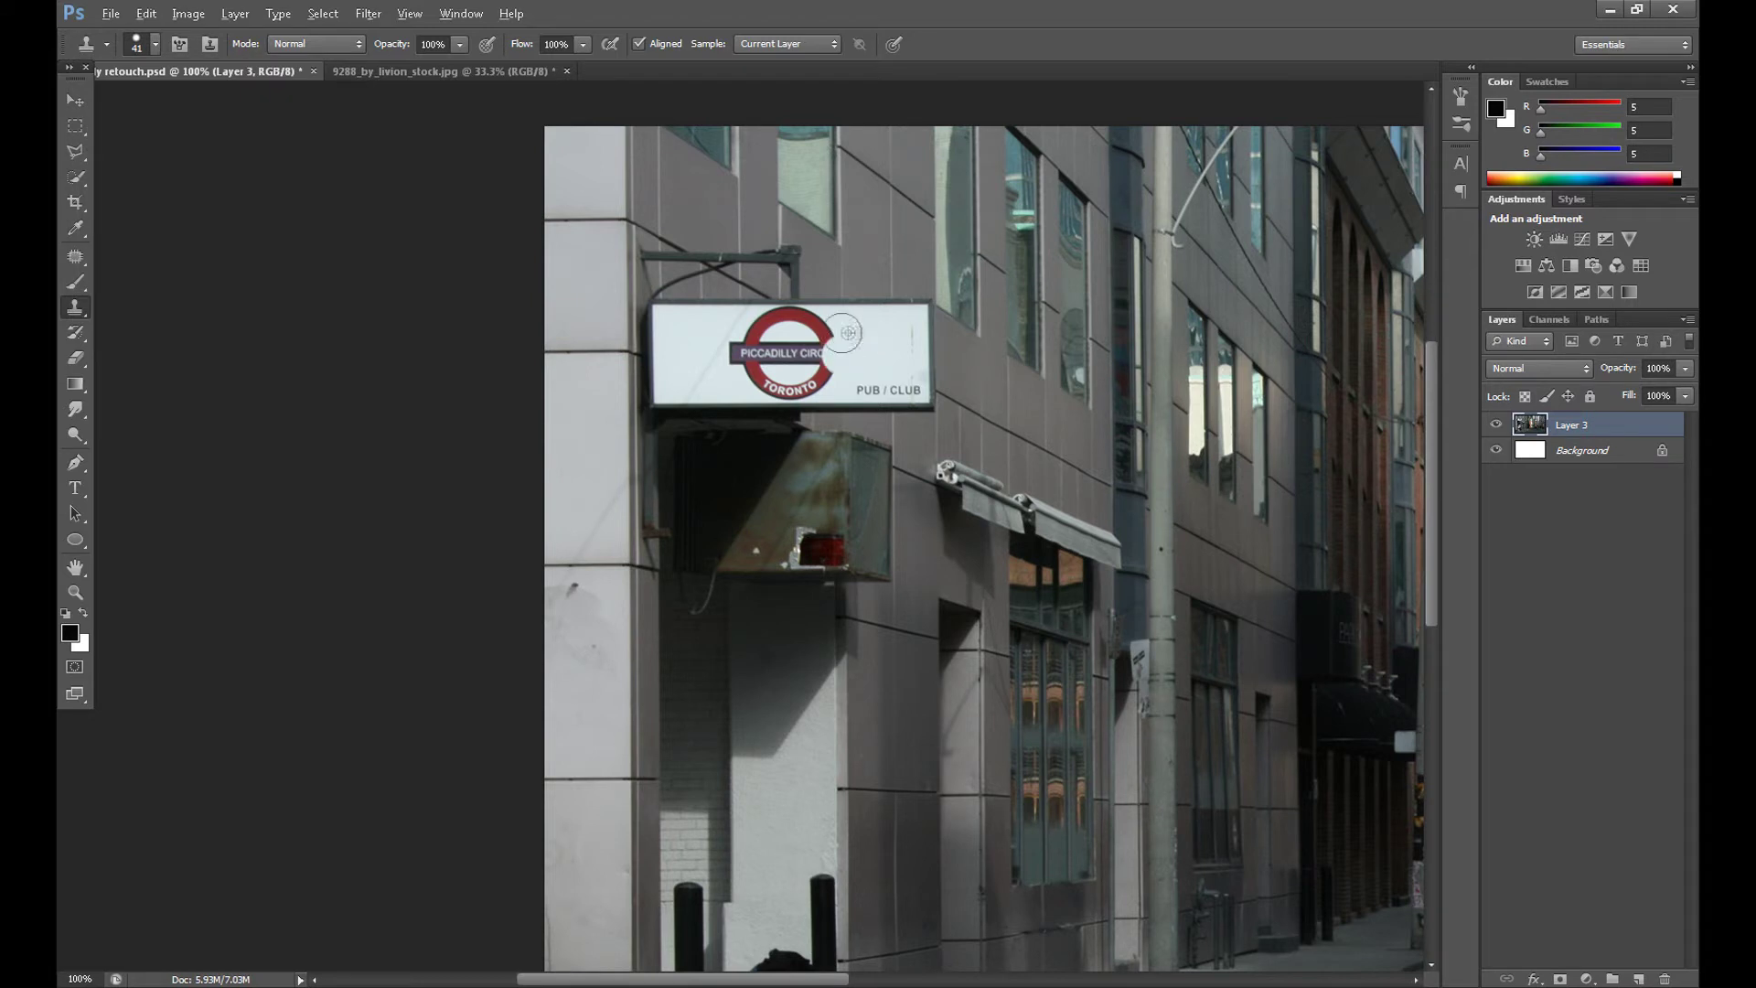
pyautogui.keyDown('alt'); pyautogui.click(848, 333); pyautogui.keyUp('alt')
pyautogui.moveTo(815, 341)
pyautogui.mouseDown()
pyautogui.moveTo(779, 352)
pyautogui.moveTo(880, 353)
pyautogui.moveTo(722, 385)
pyautogui.moveTo(754, 373)
pyautogui.moveTo(737, 375)
pyautogui.moveTo(766, 345)
pyautogui.mouseUp()
pyautogui.keyDown('alt'); pyautogui.click(862, 344); pyautogui.keyUp('alt')
pyautogui.keyDown('alt'); pyautogui.click(879, 353); pyautogui.keyUp('alt')
pyautogui.keyDown('alt'); pyautogui.click(803, 356); pyautogui.keyUp('alt')
pyautogui.keyDown('alt'); pyautogui.click(705, 368); pyautogui.keyUp('alt')
pyautogui.keyDown('alt'); pyautogui.click(723, 384); pyautogui.keyUp('alt')
pyautogui.click(757, 371)
pyautogui.keyDown('alt'); pyautogui.click(737, 375); pyautogui.keyUp('alt')
pyautogui.click(773, 324)
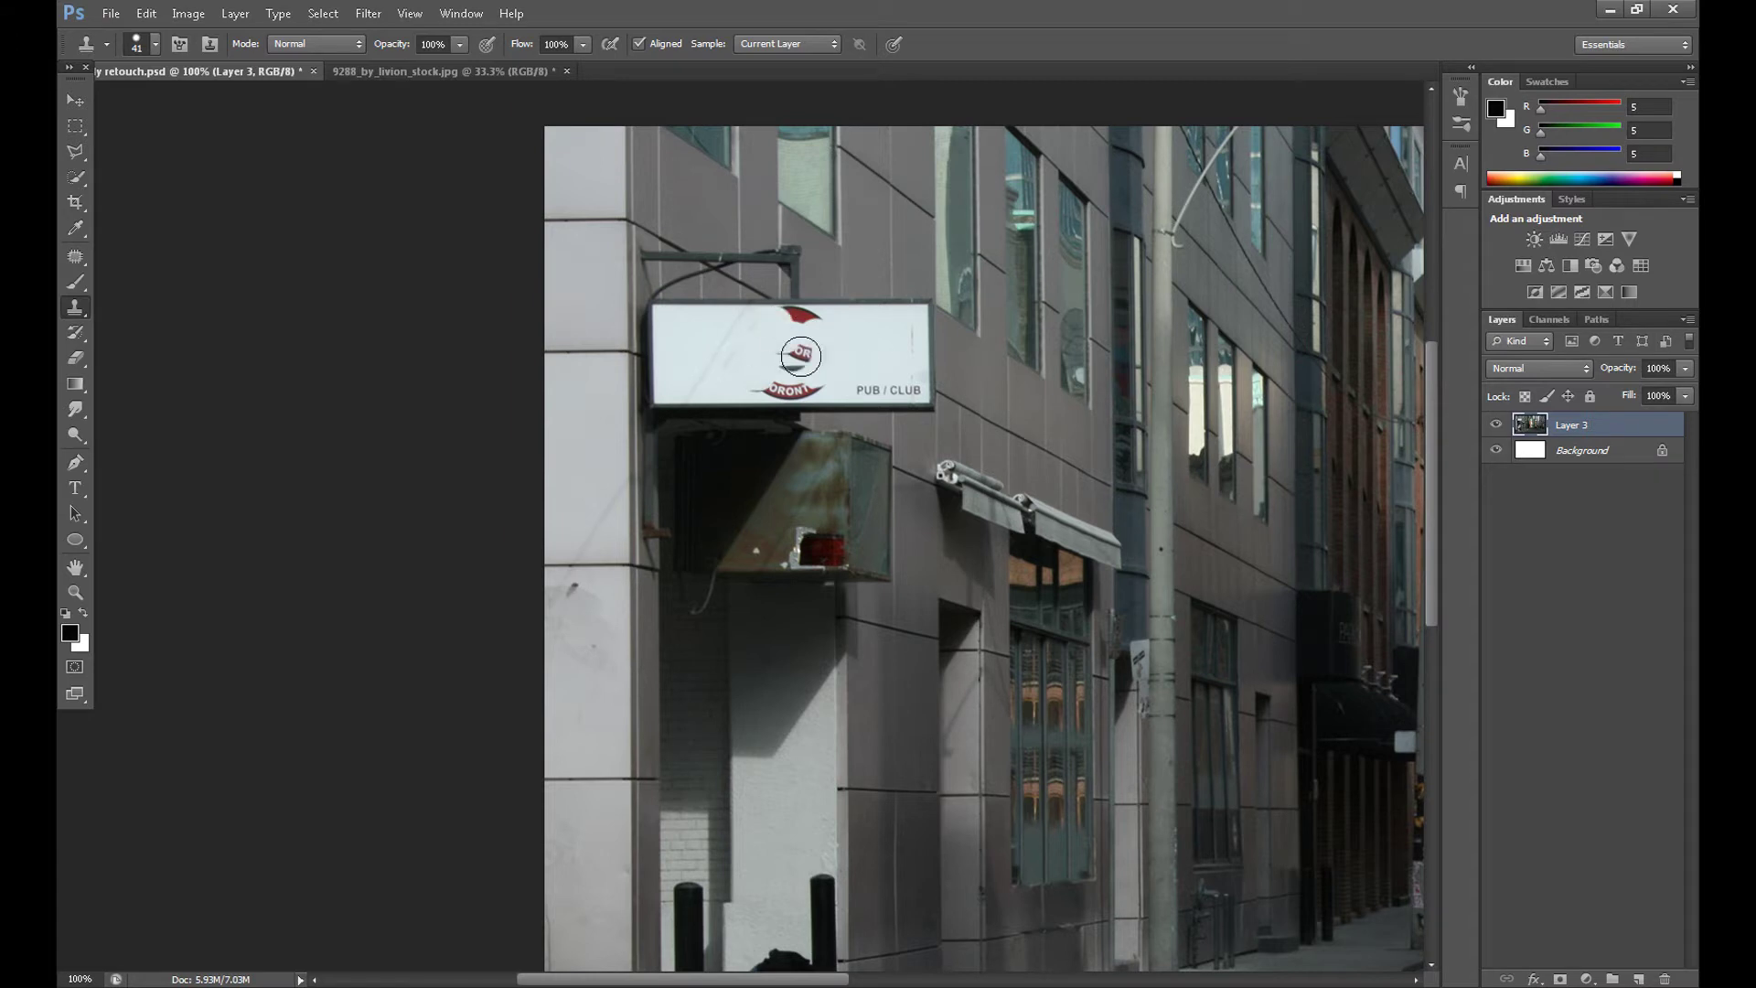
pyautogui.keyDown('alt'); pyautogui.click(856, 351); pyautogui.keyUp('alt')
pyautogui.click(813, 332)
pyautogui.keyDown('alt'); pyautogui.click(855, 350); pyautogui.keyUp('alt')
pyautogui.moveTo(785, 360); pyautogui.dragTo(818, 362)
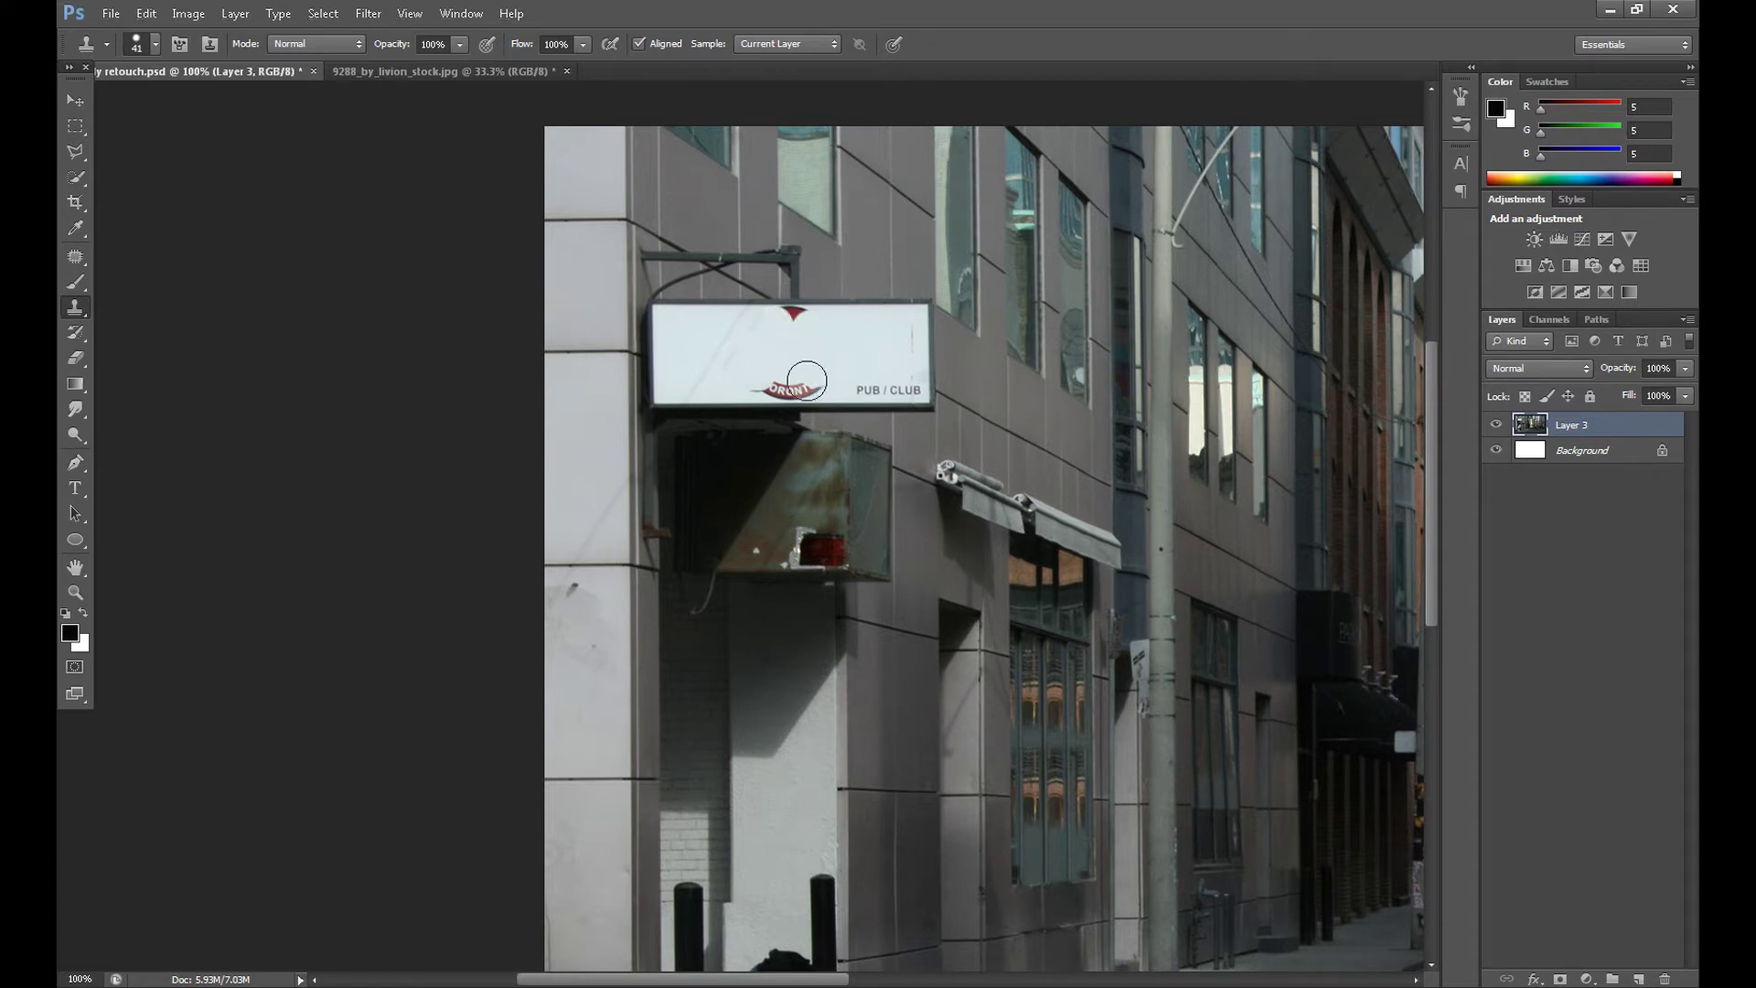
# Clone blank sign surface over the TORONTO lettering and the red remnant at the sign's upper edge
pyautogui.click(807, 381)
pyautogui.keyDown('alt'); pyautogui.click(780, 358); pyautogui.keyUp('alt')
pyautogui.click(773, 380)
pyautogui.keyDown('alt'); pyautogui.click(764, 368); pyautogui.keyUp('alt')
pyautogui.click(758, 377)
pyautogui.keyDown('alt'); pyautogui.click(789, 371); pyautogui.keyUp('alt')
pyautogui.click(788, 381)
pyautogui.click(795, 327)
pyautogui.keyDown('alt'); pyautogui.click(750, 380); pyautogui.keyUp('alt')
pyautogui.click(790, 335)
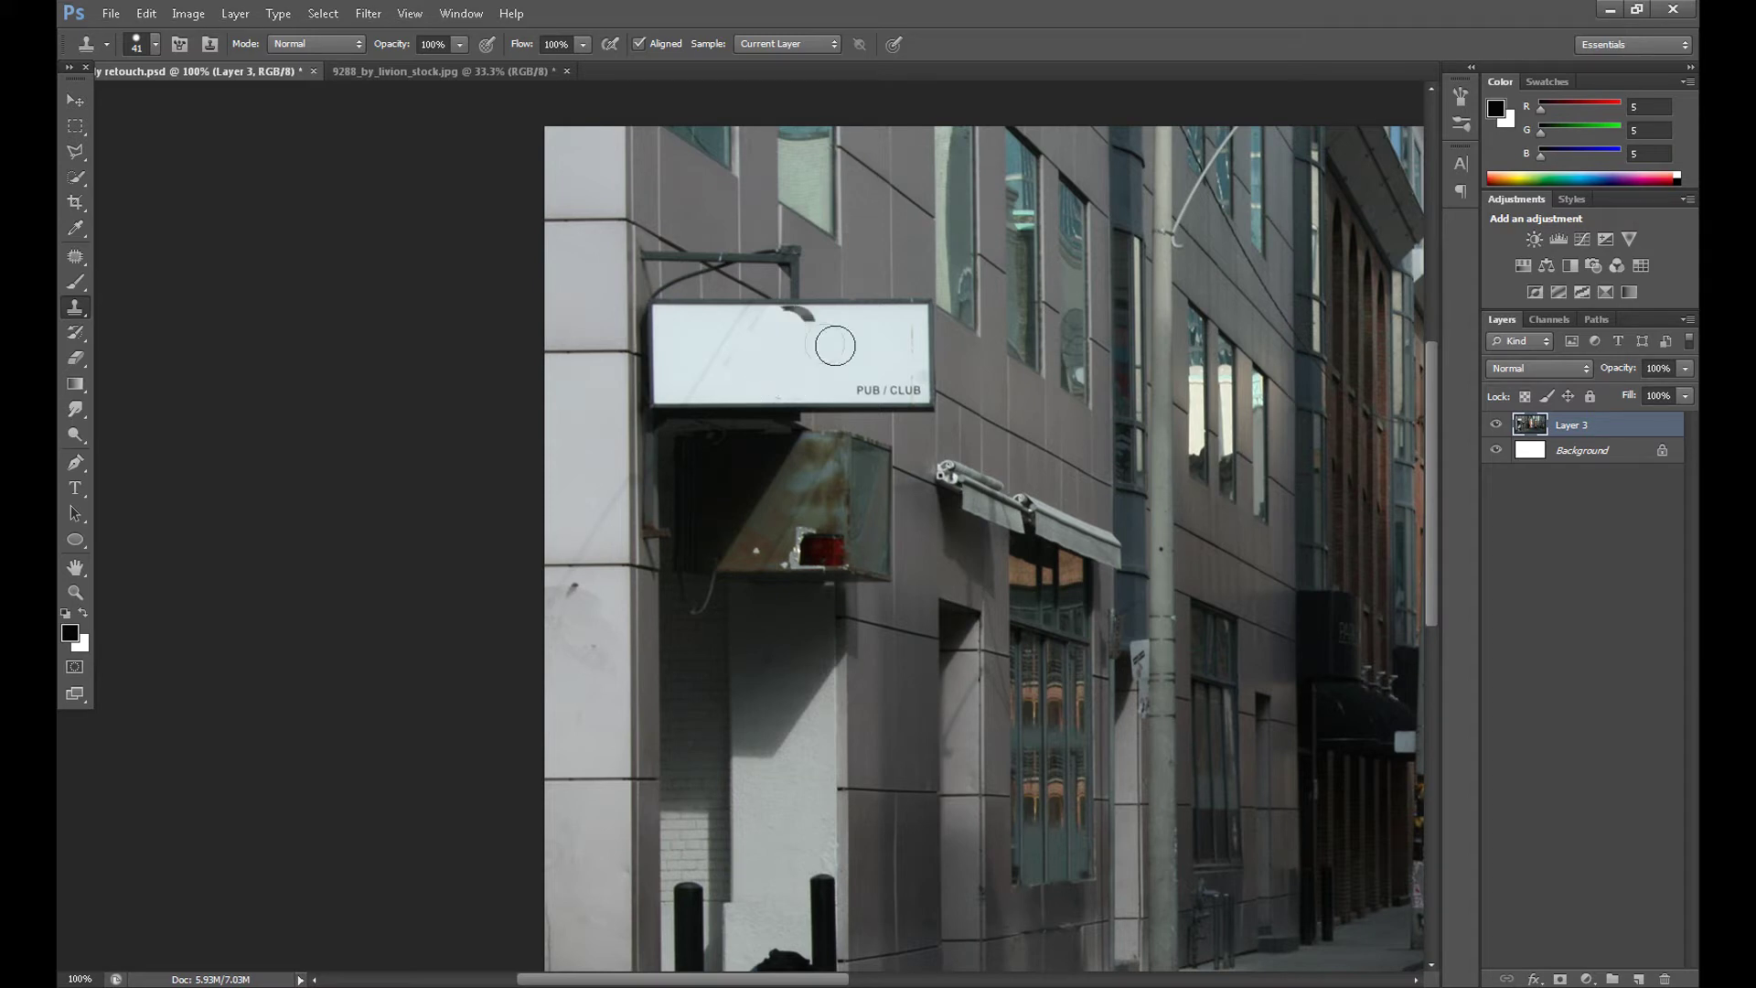
pyautogui.keyDown('alt'); pyautogui.click(836, 345); pyautogui.keyUp('alt')
pyautogui.click(808, 329)
pyautogui.click(794, 324)
pyautogui.keyDown('alt'); pyautogui.click(833, 344); pyautogui.keyUp('alt')
pyautogui.click(785, 326)
# Try to clone over the PUB / CLUB lettering on the sign using the existing sample source
pyautogui.click(866, 379)
pyautogui.click(147, 14)
pyautogui.click(174, 34)
pyautogui.click(866, 378)
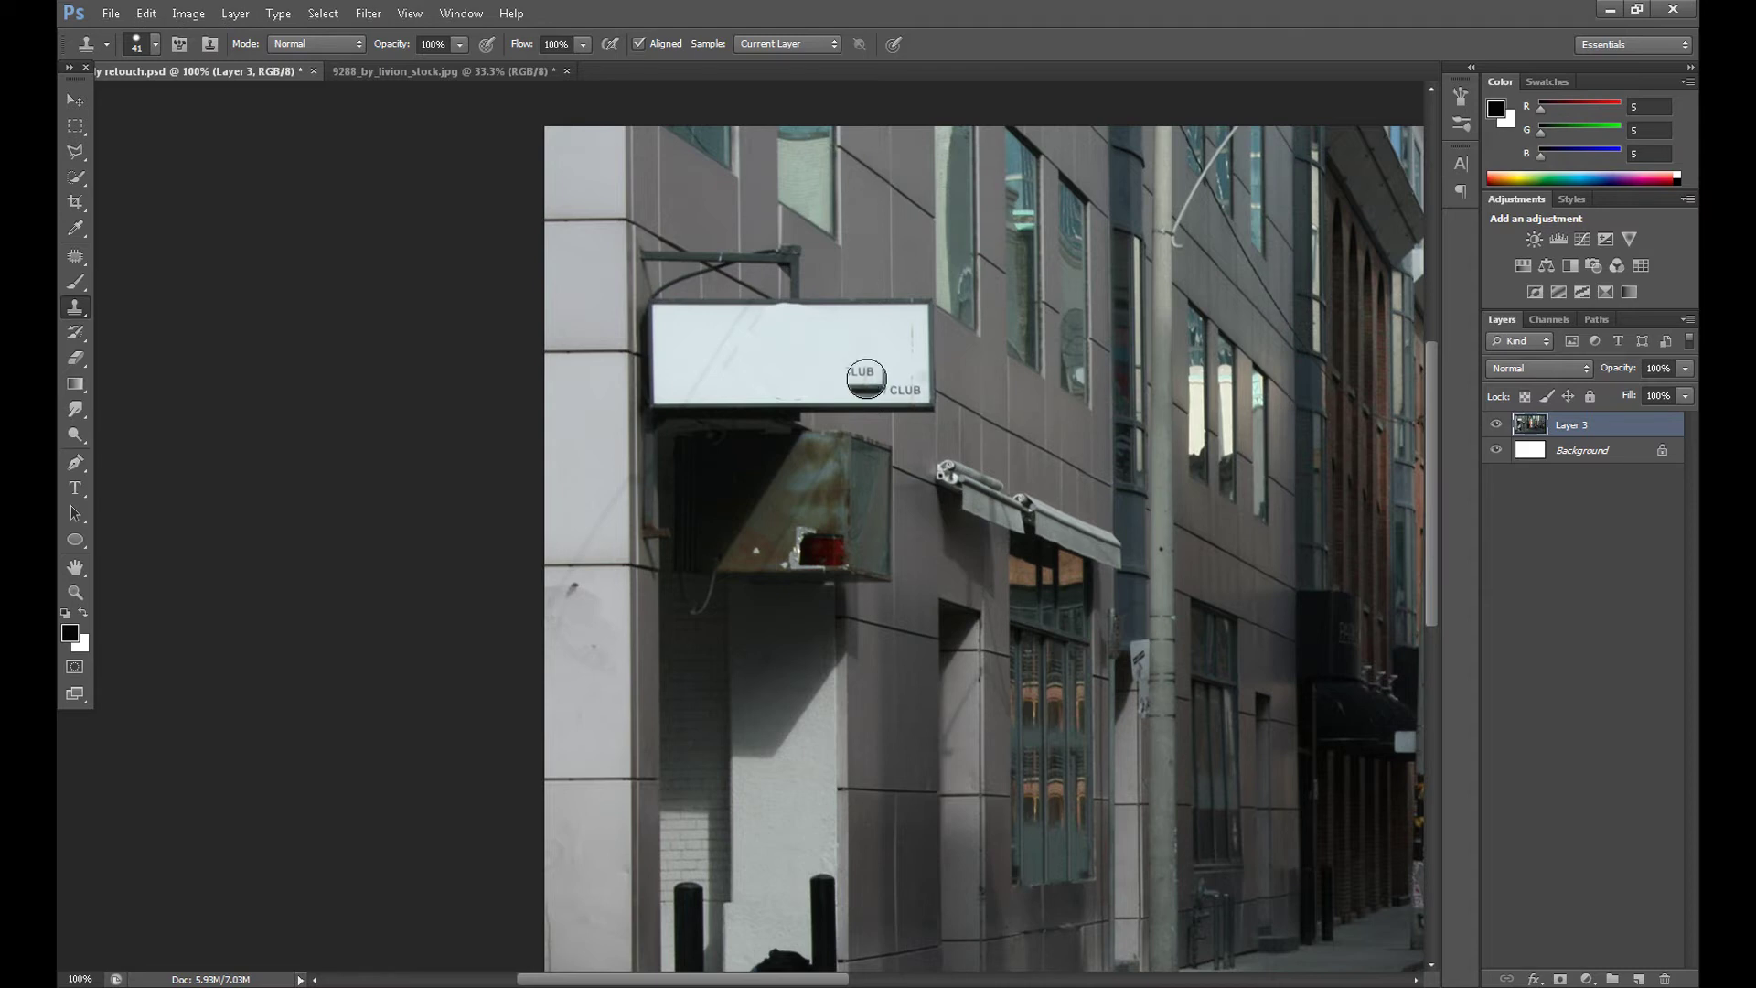
pyautogui.click(146, 13)
pyautogui.click(174, 71)
# Resample blank sign surface, clone it over the PUB / CLUB lettering, and undo the misplaced dab above it
pyautogui.keyDown('alt'); pyautogui.click(843, 329); pyautogui.keyUp('alt')
pyautogui.click(865, 382)
pyautogui.click(906, 383)
pyautogui.click(903, 340)
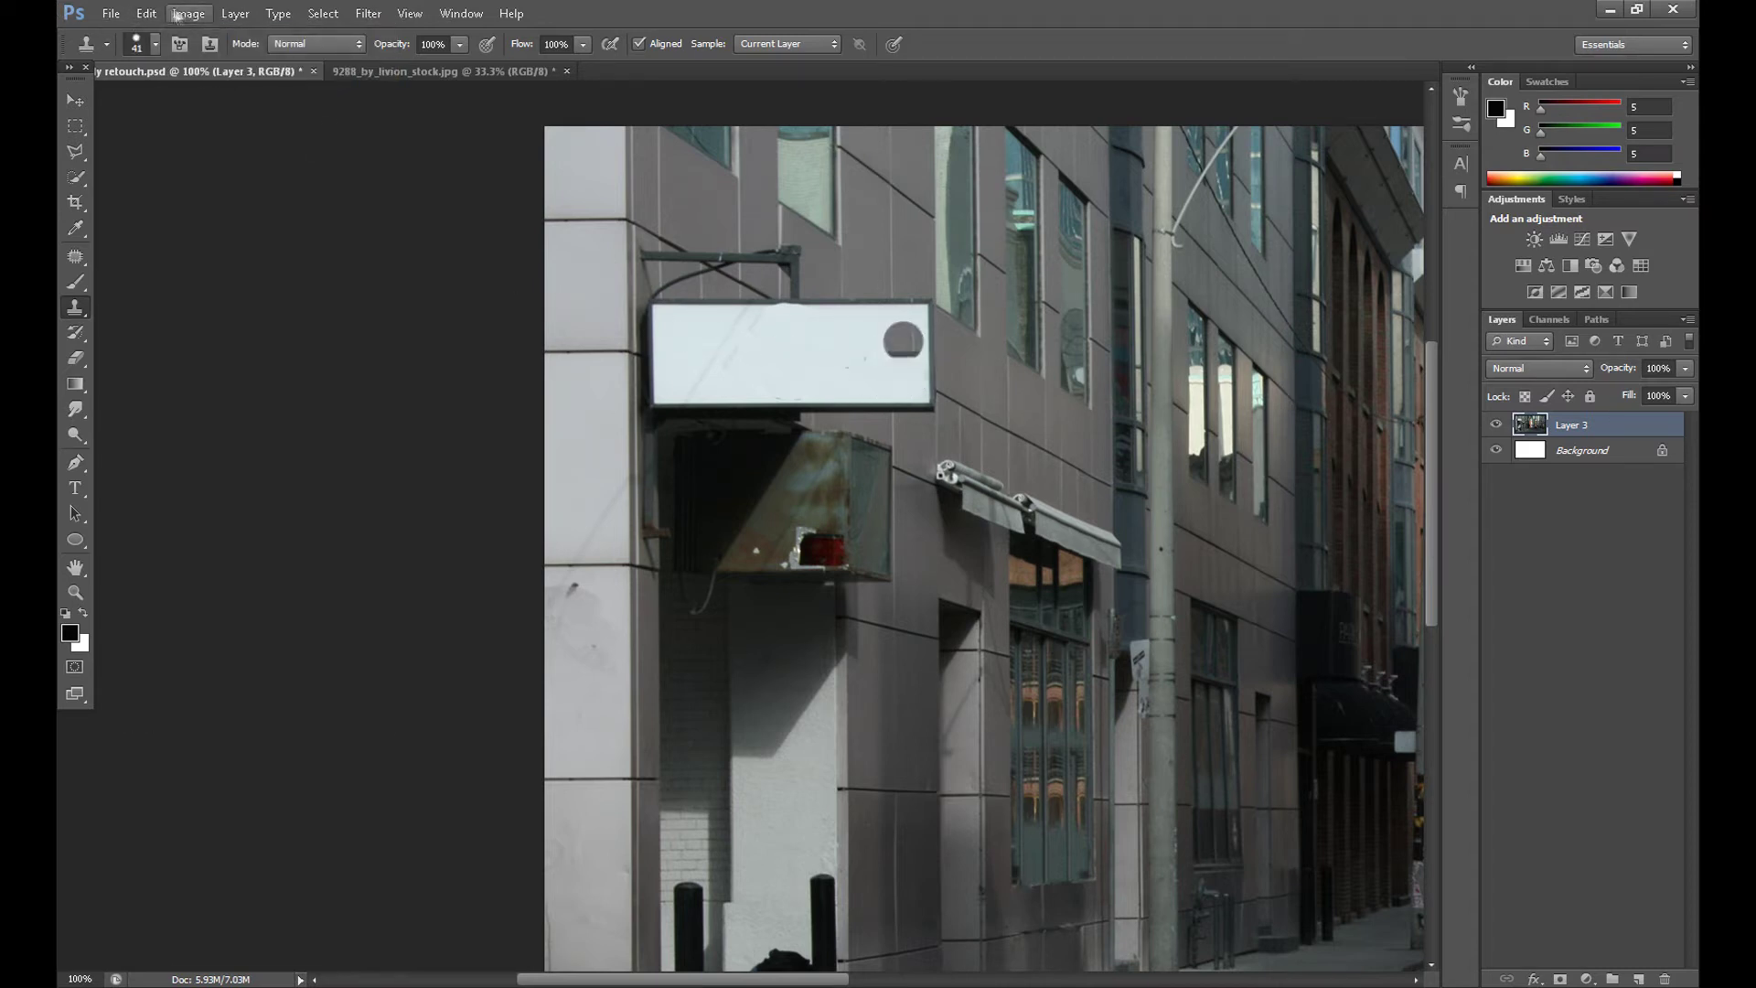
pyautogui.click(146, 13)
pyautogui.click(173, 70)
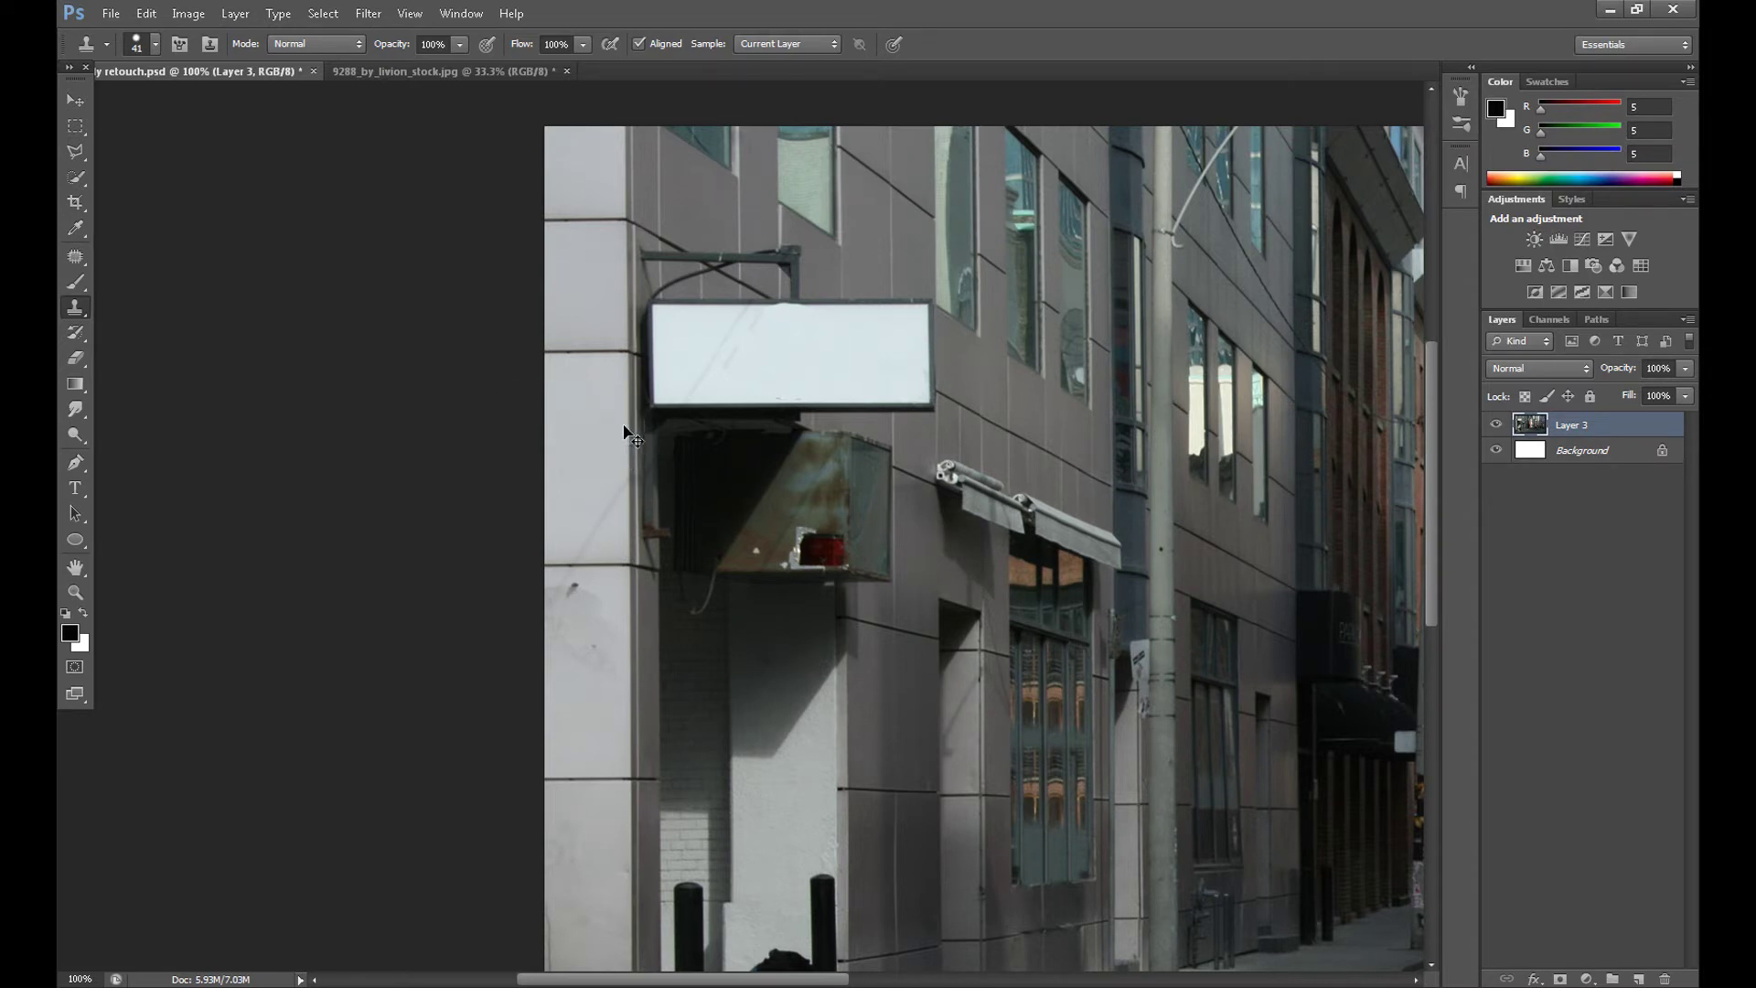
# Add a Hue/Saturation adjustment layer above the street photo with Saturation set to -50
pyautogui.hotkey('ctrl', '+')
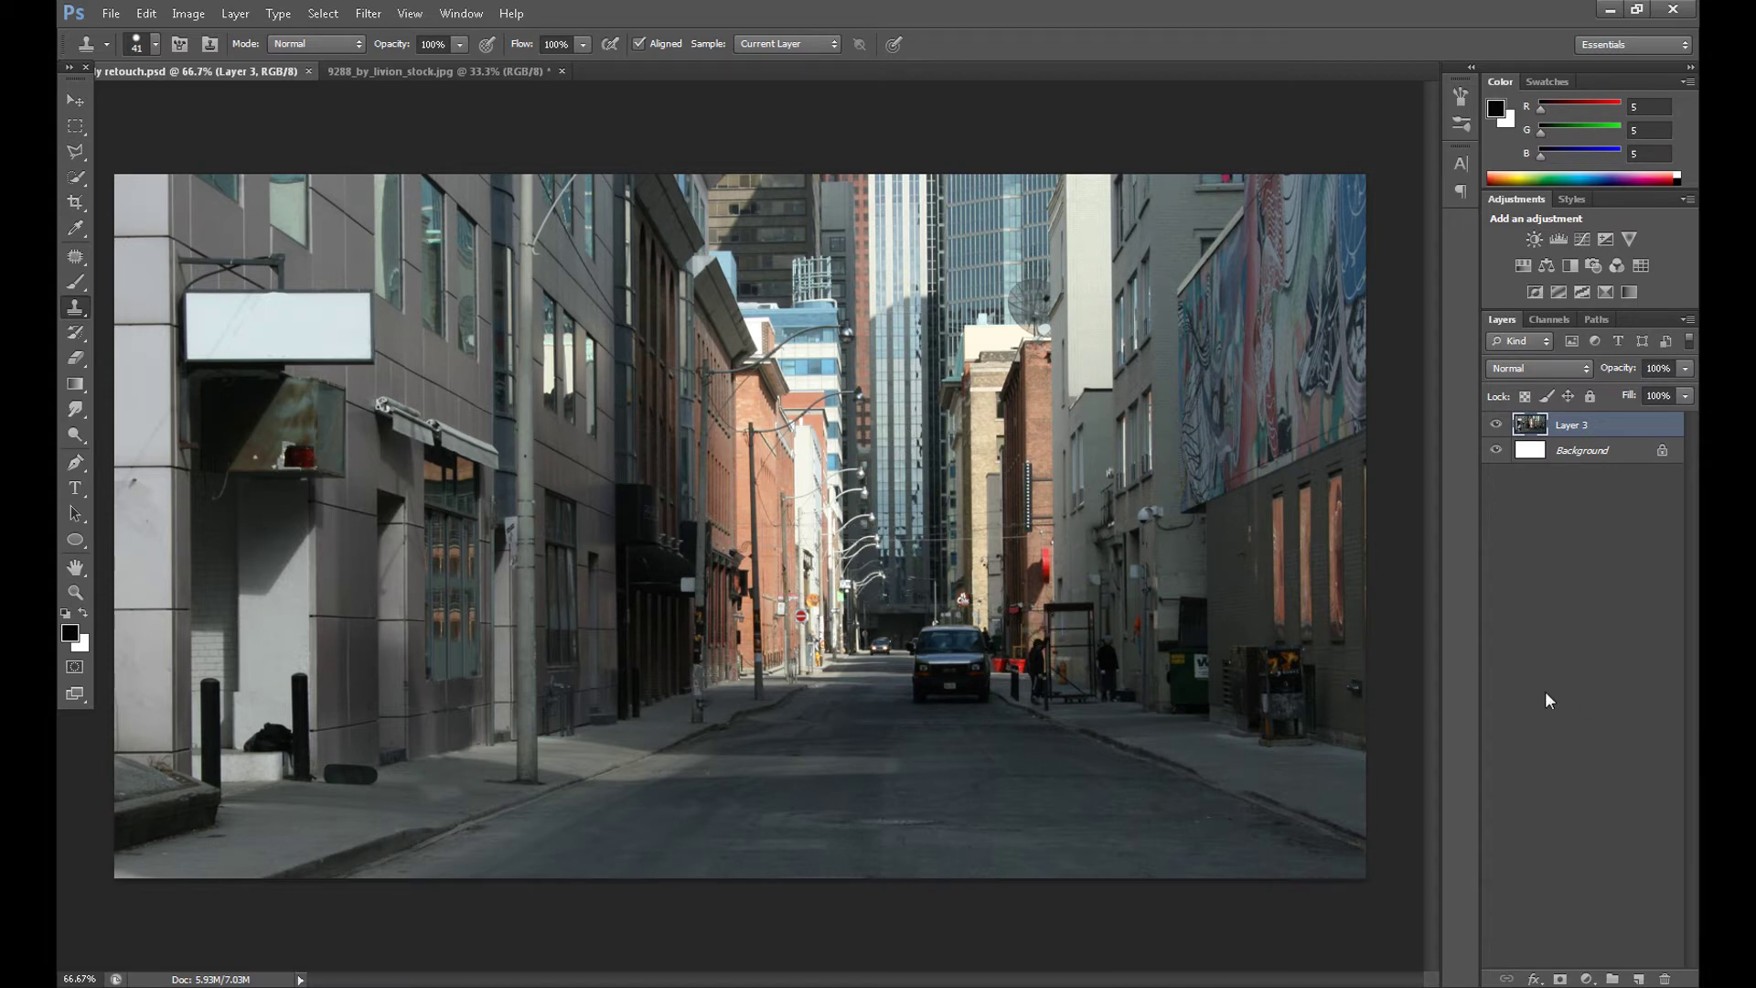
pyautogui.click(1587, 979)
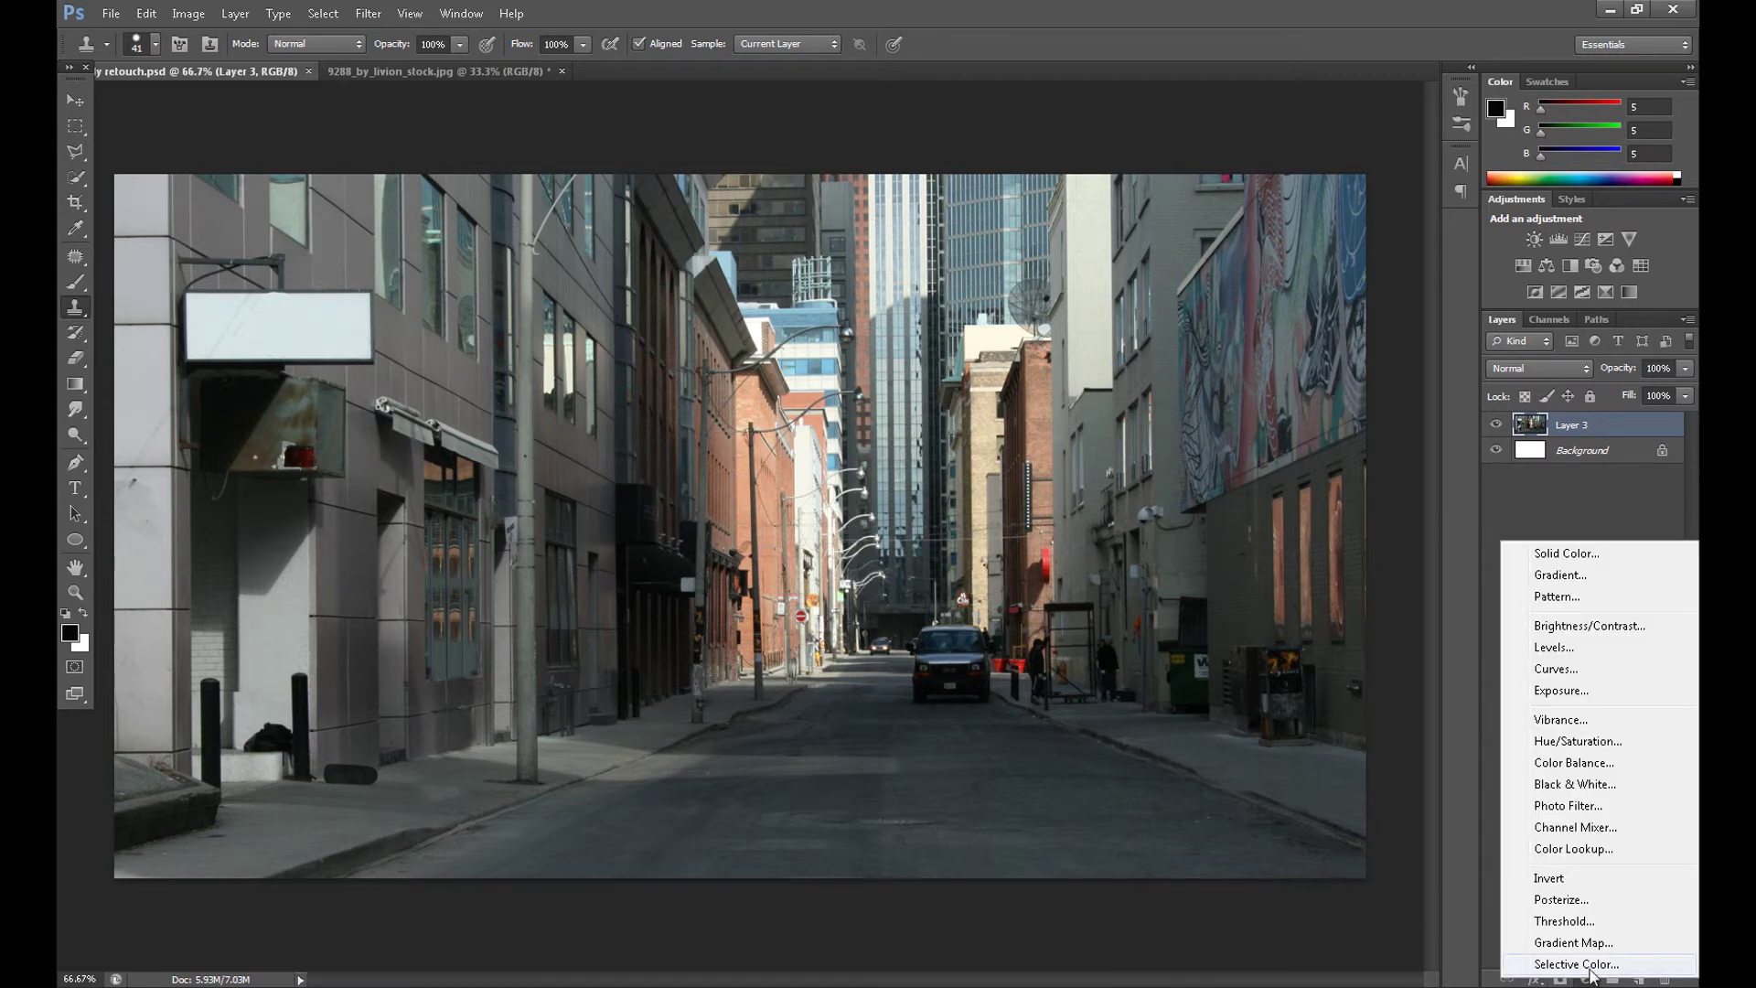
pyautogui.click(1577, 741)
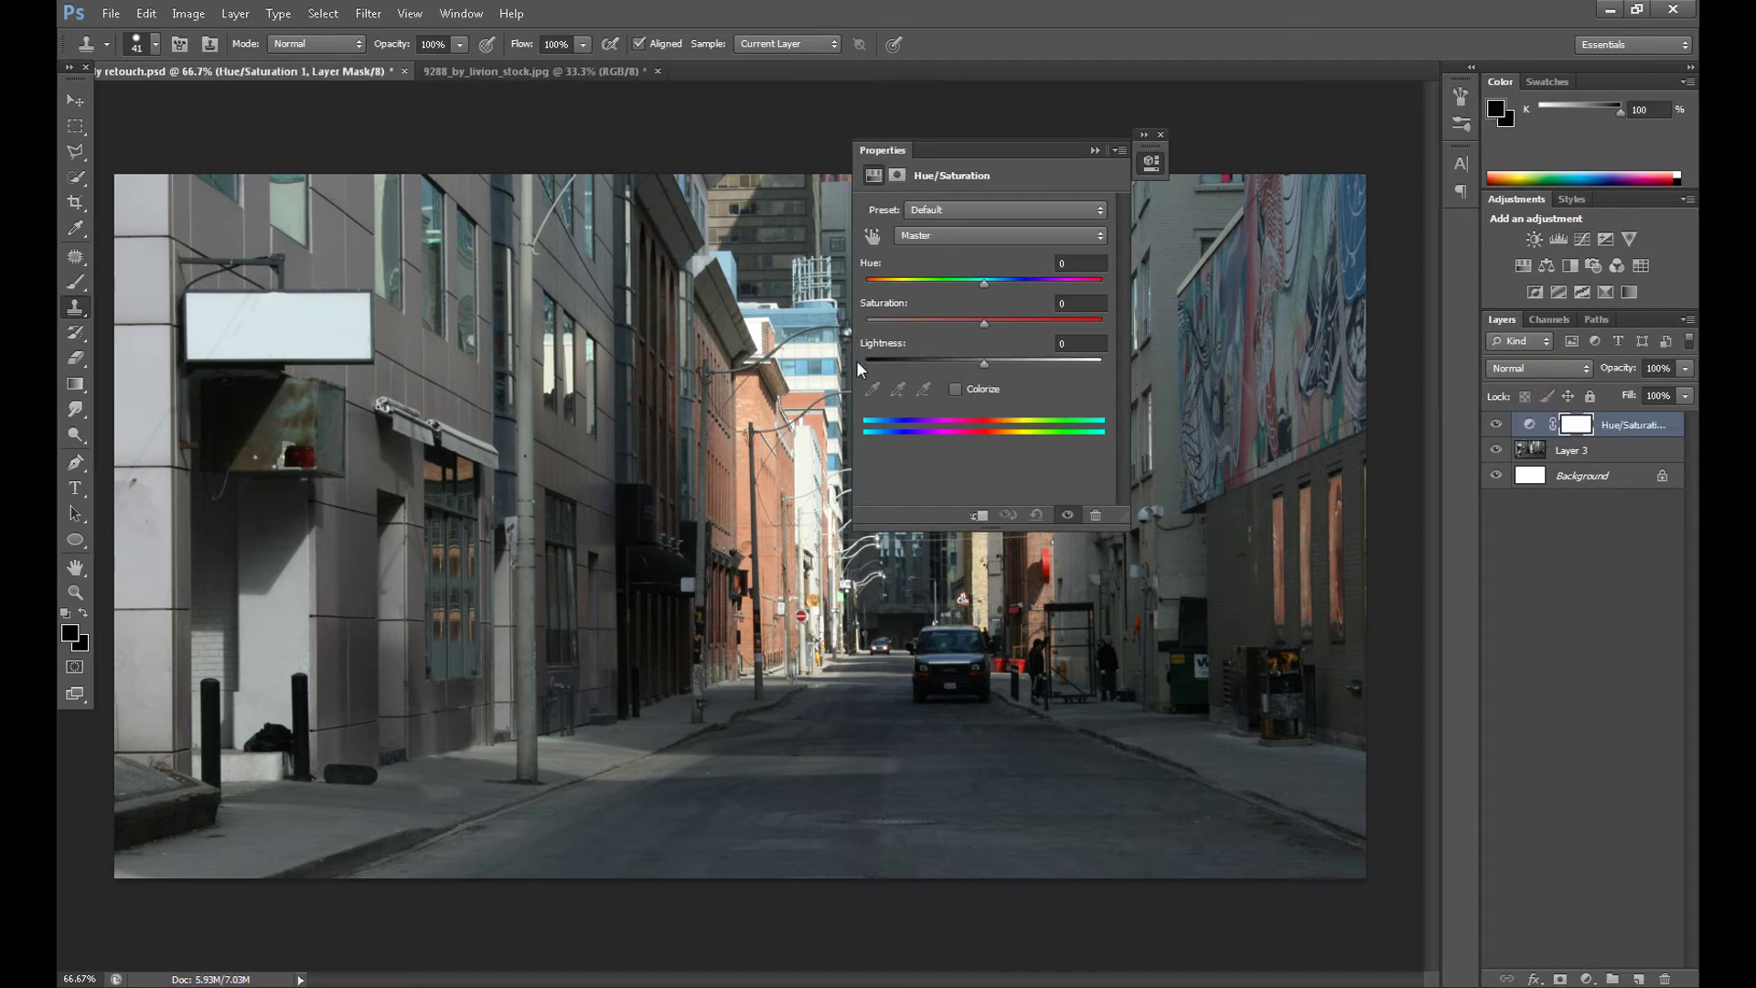
pyautogui.click(924, 320)
pyautogui.click(1059, 303)
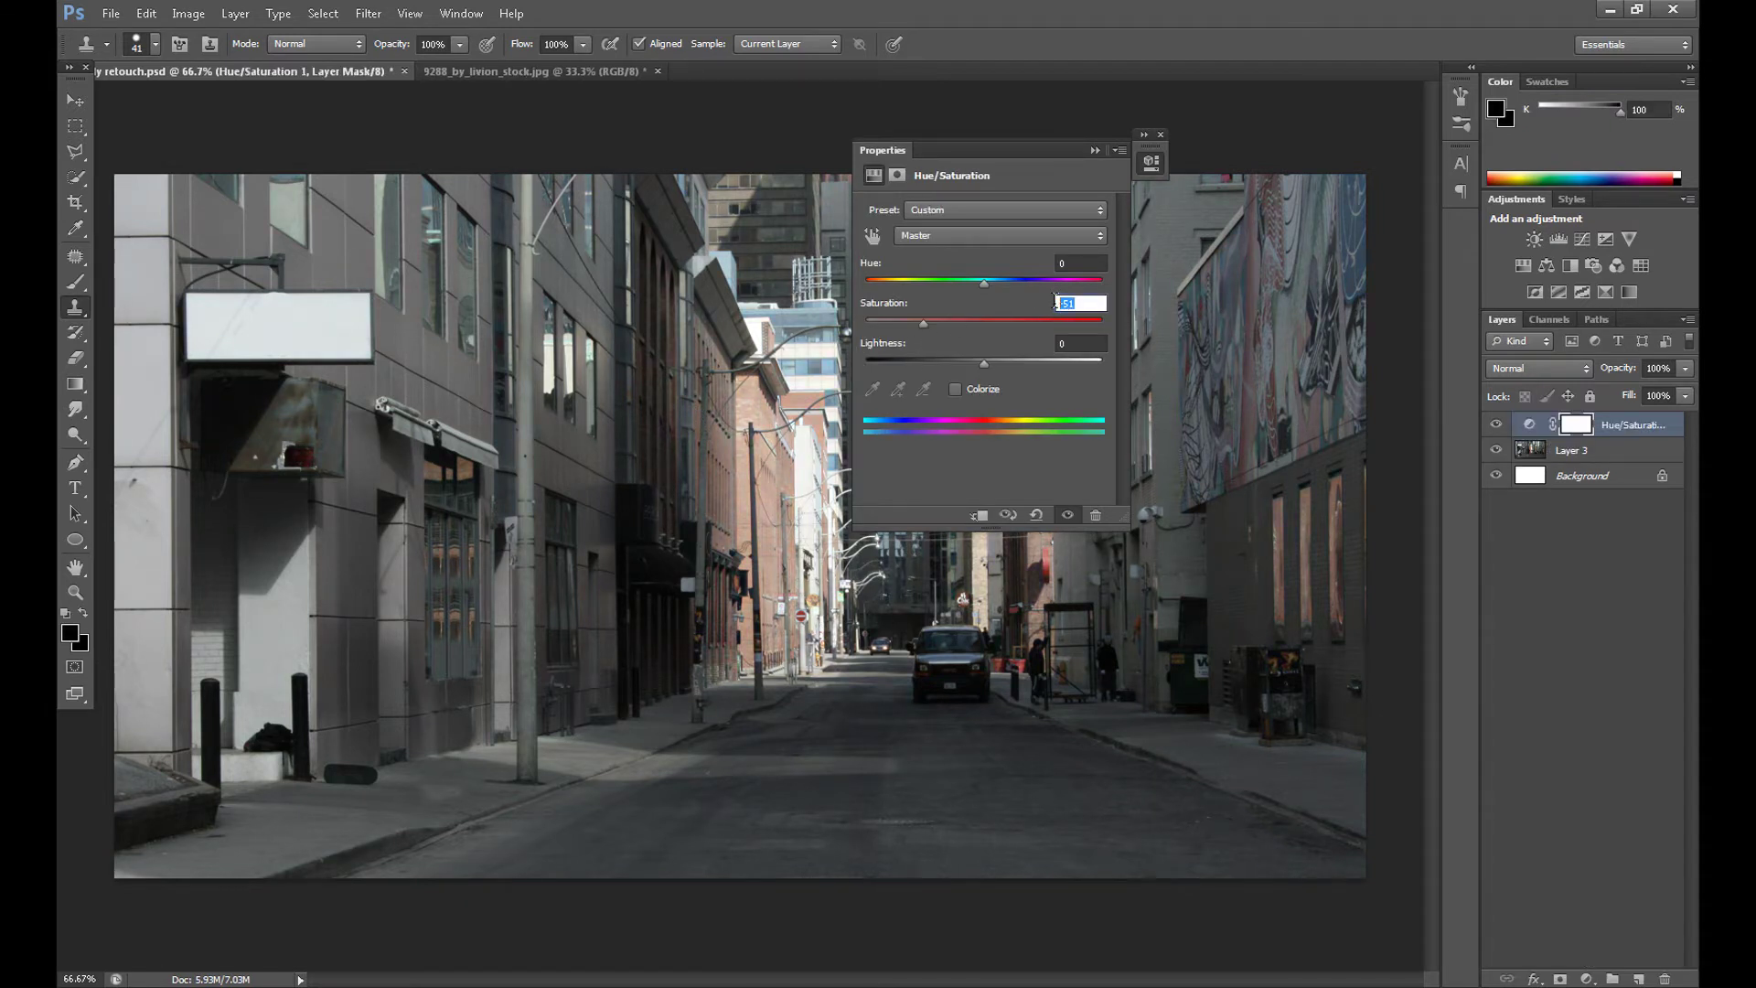
pyautogui.write('50')
pyautogui.click(1161, 134)
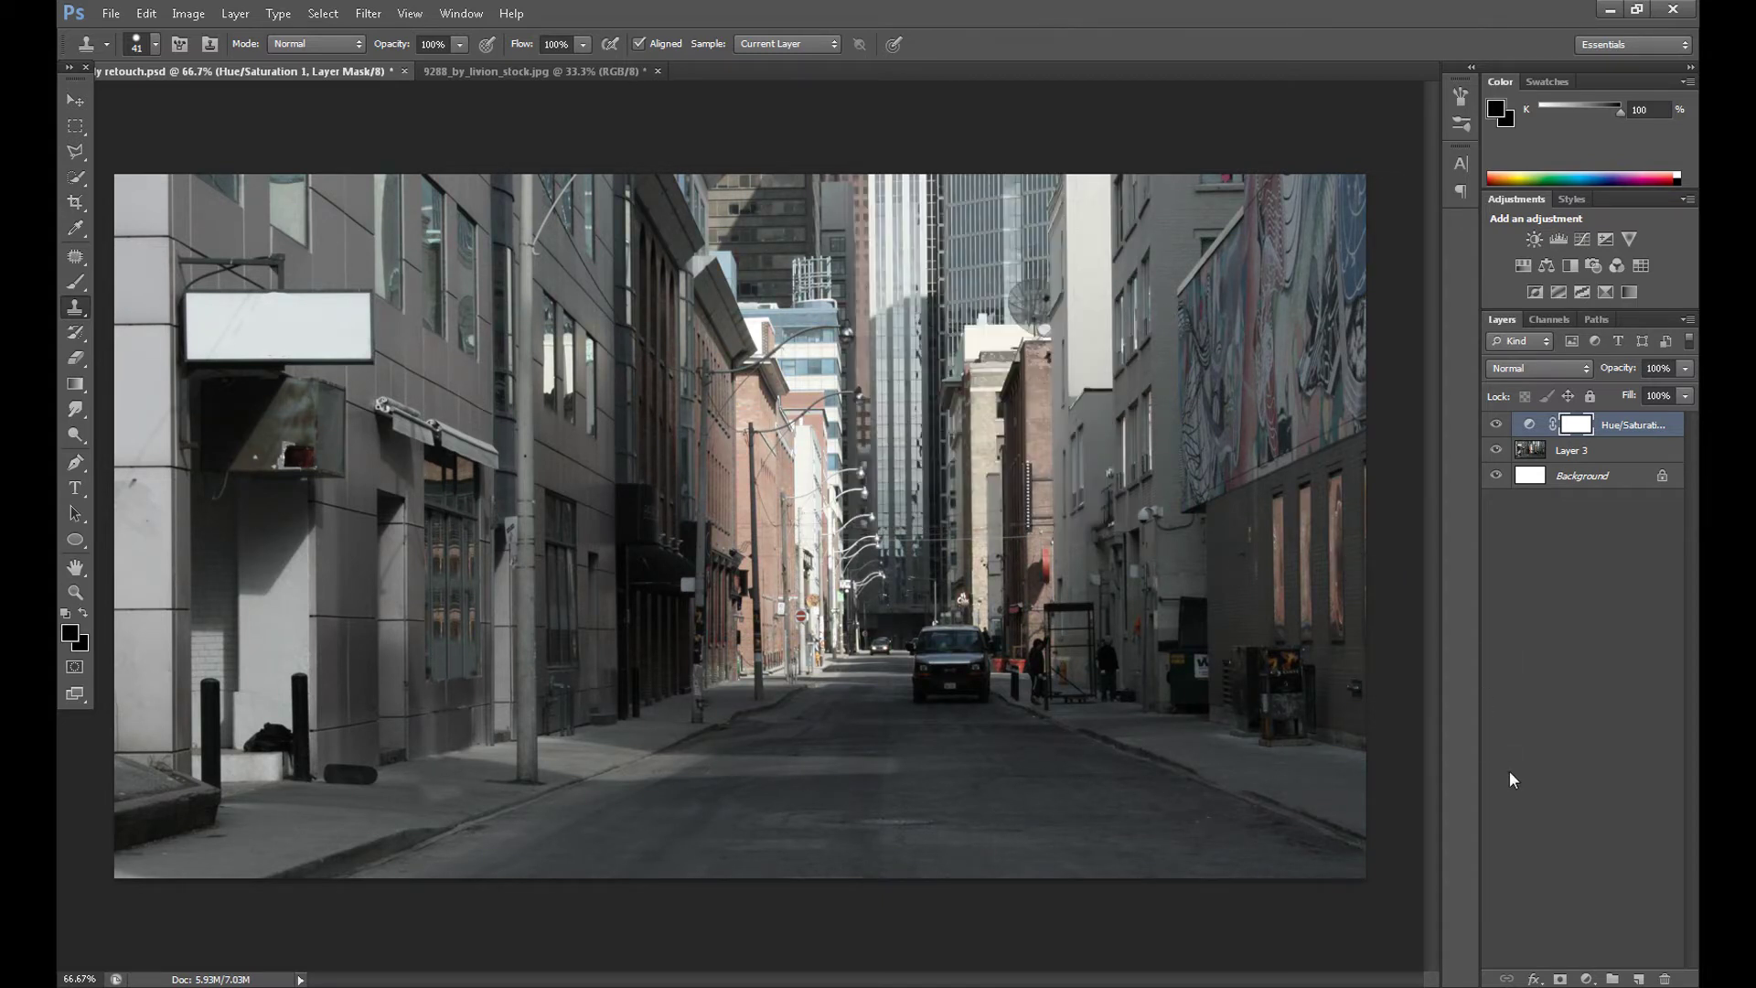
# Add a Color Balance adjustment layer with Midtones at Cyan/Red -38, Magenta/Green +36 and Yellow/Blue -13
pyautogui.click(1585, 978)
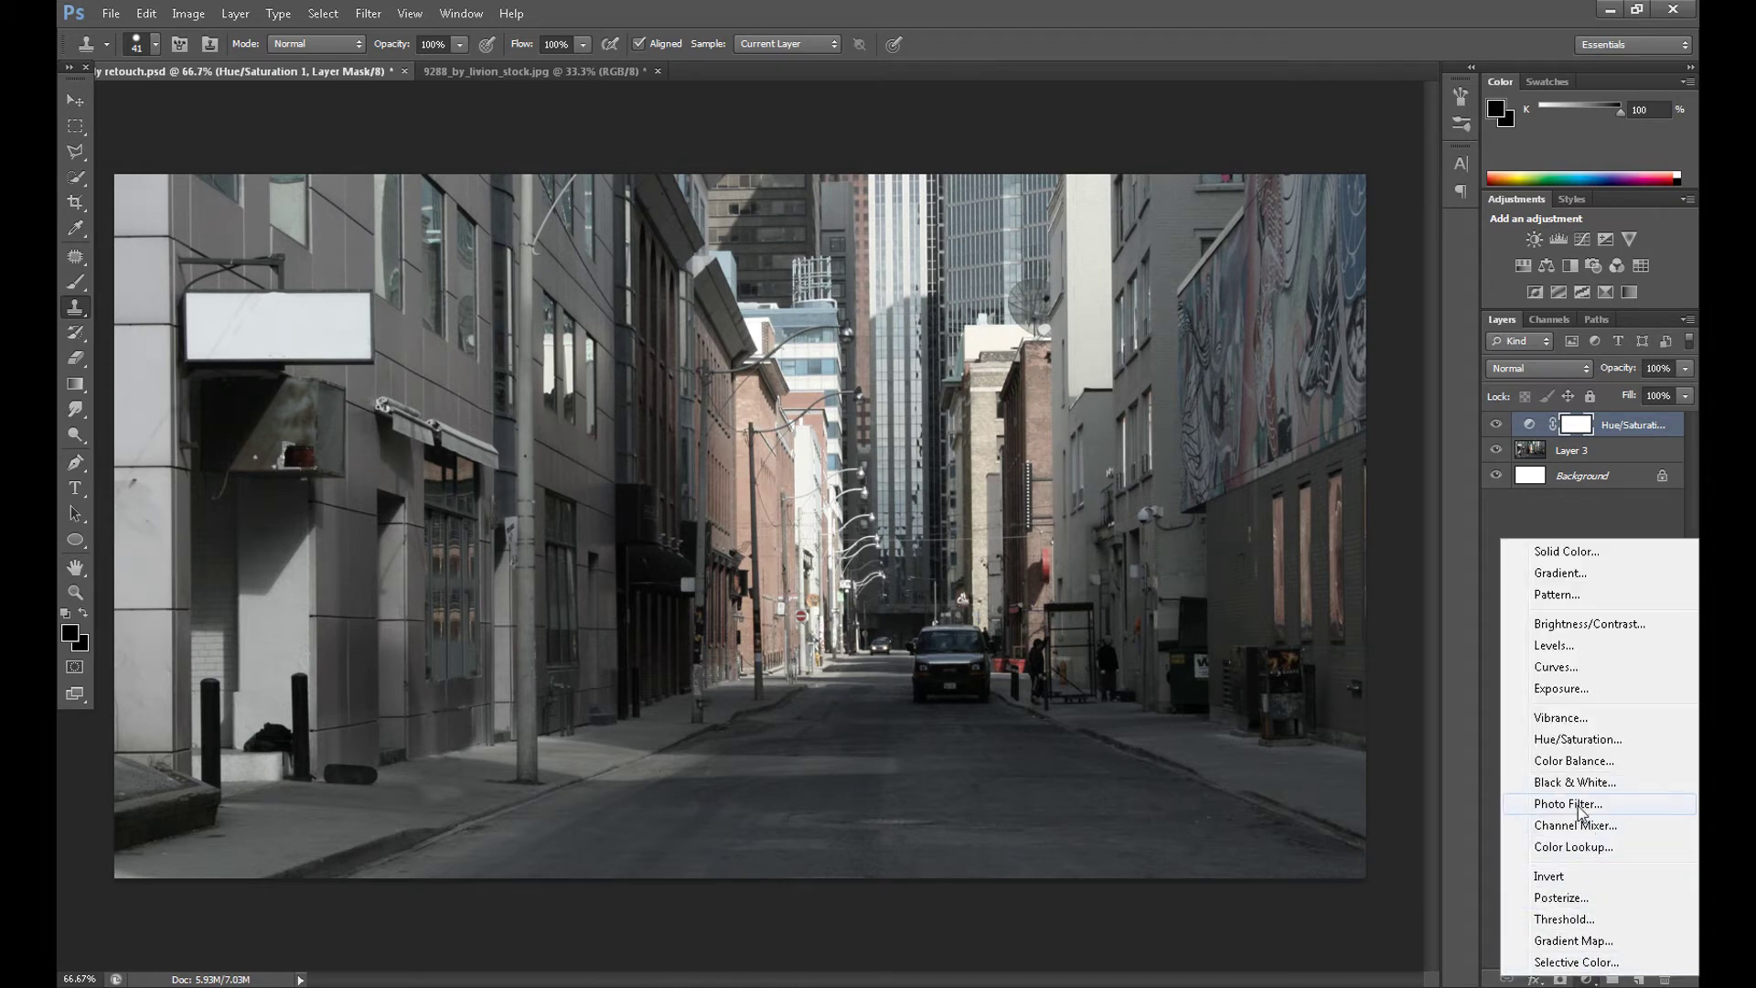
pyautogui.click(1574, 760)
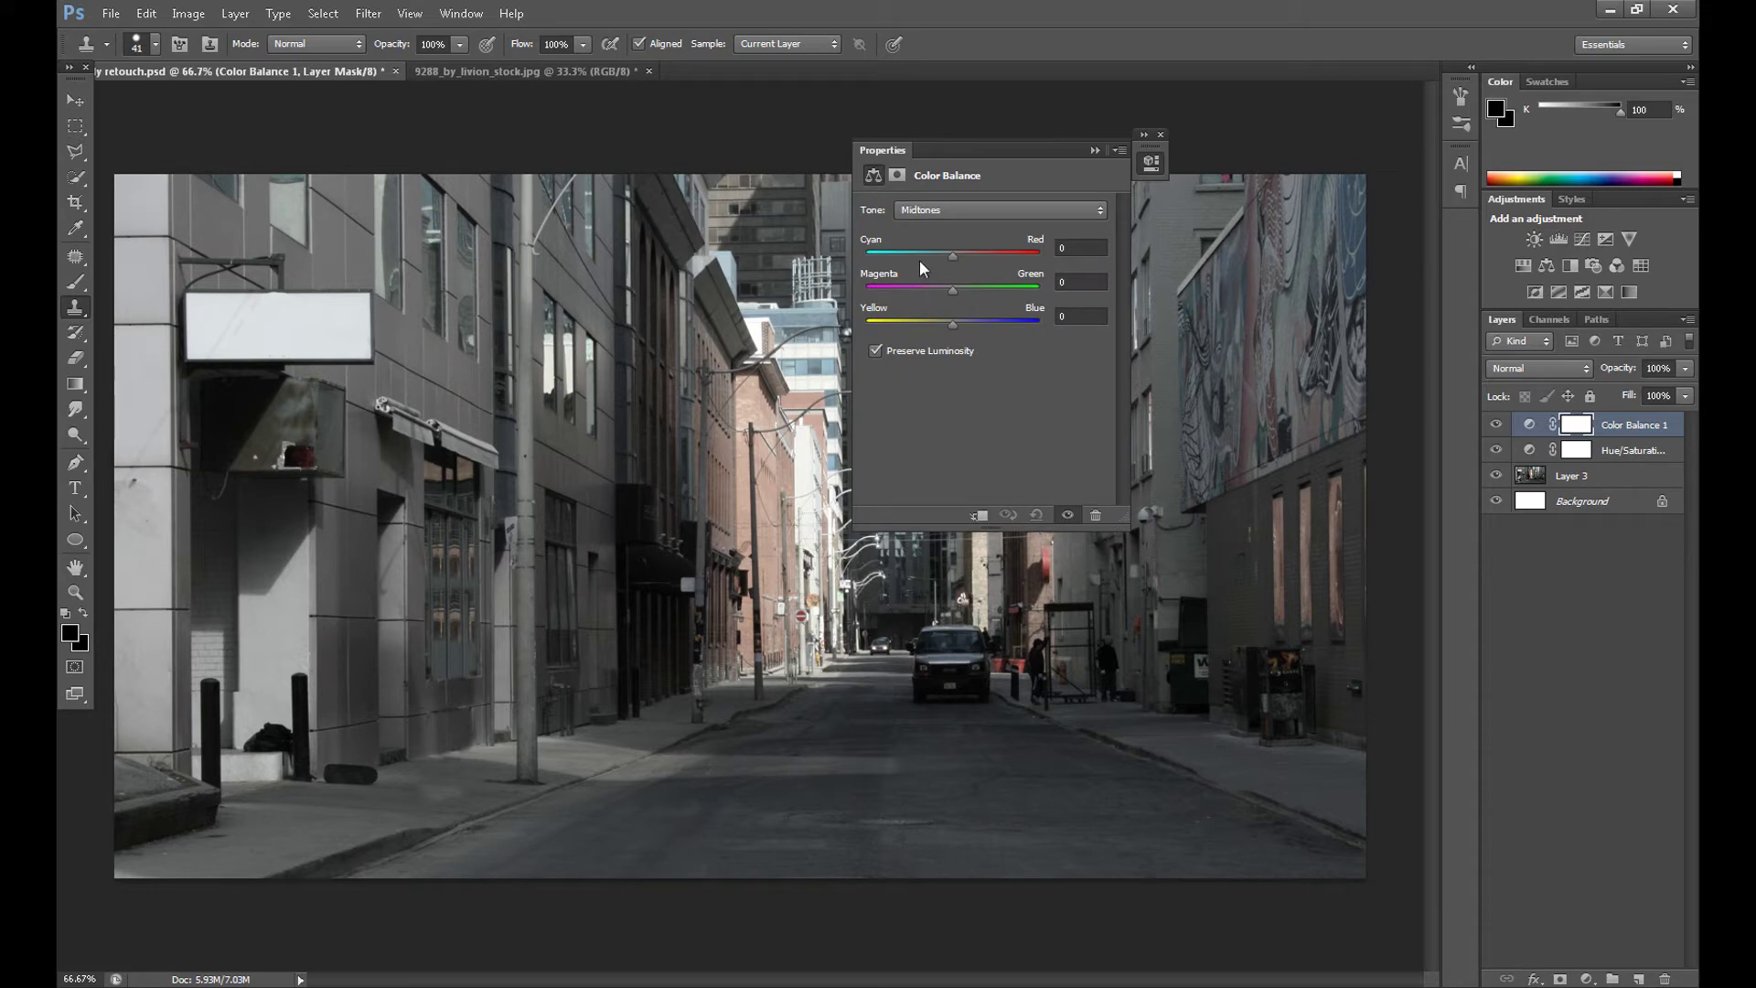
pyautogui.click(919, 256)
pyautogui.moveTo(969, 291); pyautogui.dragTo(940, 324)
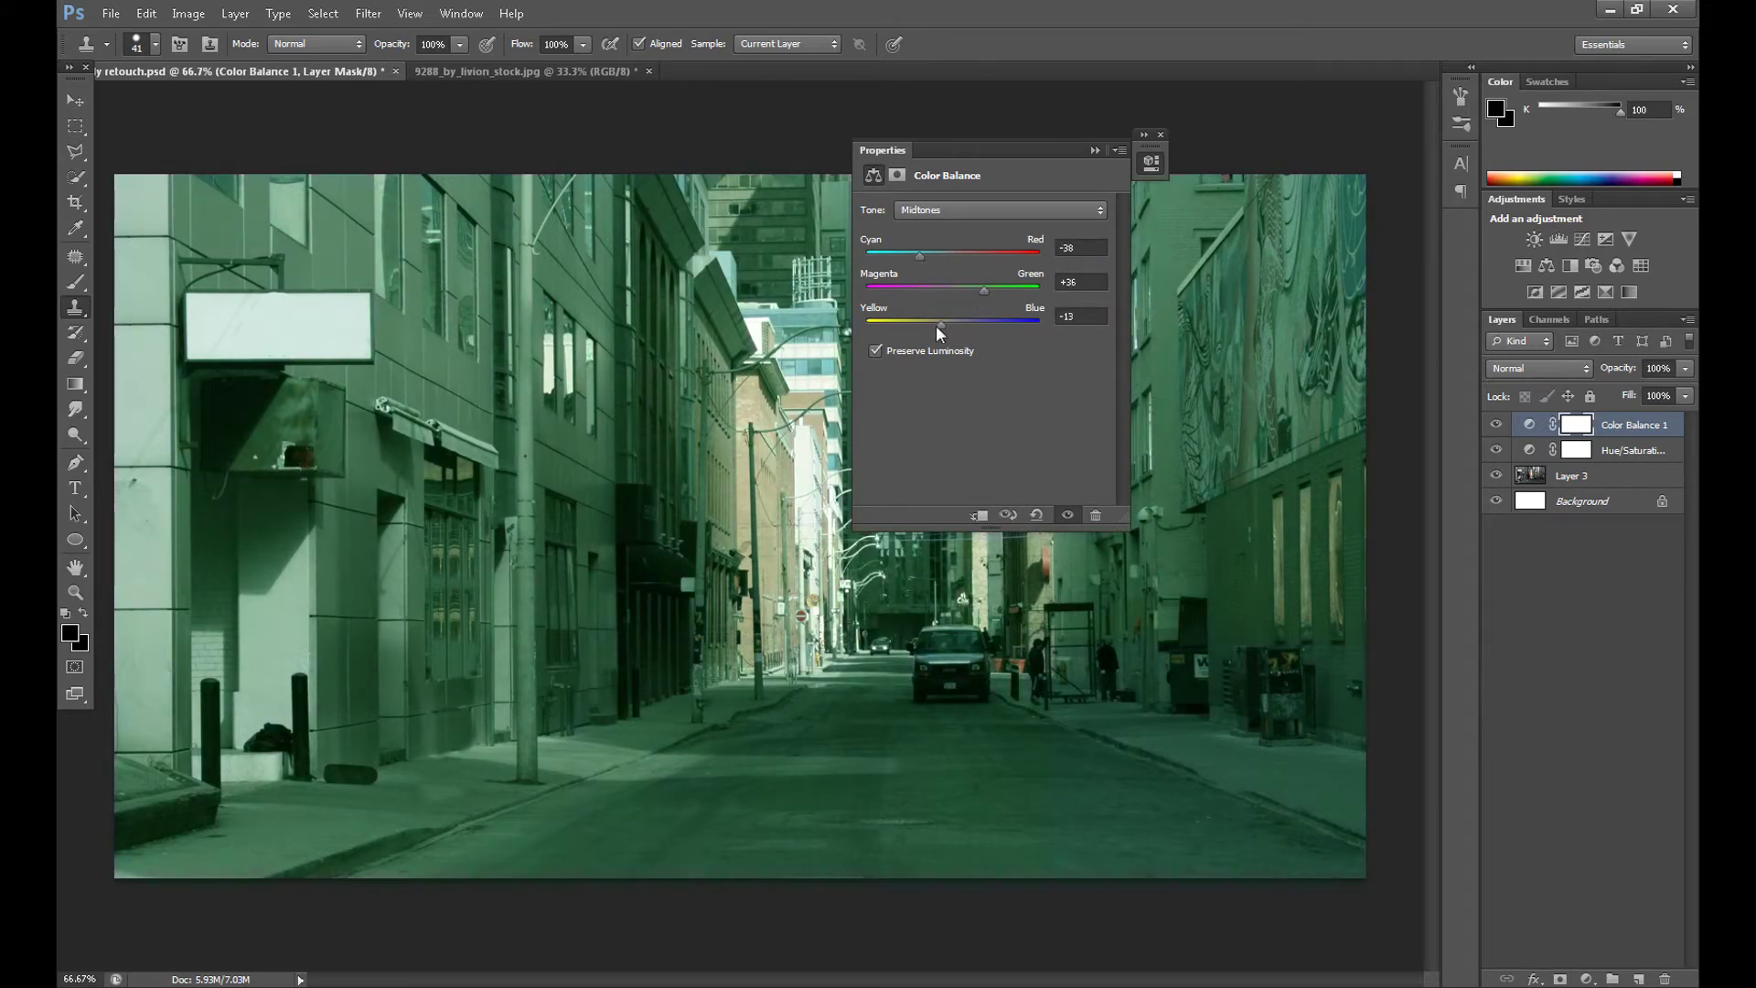
# Set the Color Balance Highlights to Cyan/Red -24, Magenta/Green +18 and Yellow/Blue +33
pyautogui.click(946, 210)
pyautogui.click(925, 261)
pyautogui.click(931, 254)
pyautogui.moveTo(957, 290); pyautogui.dragTo(969, 290)
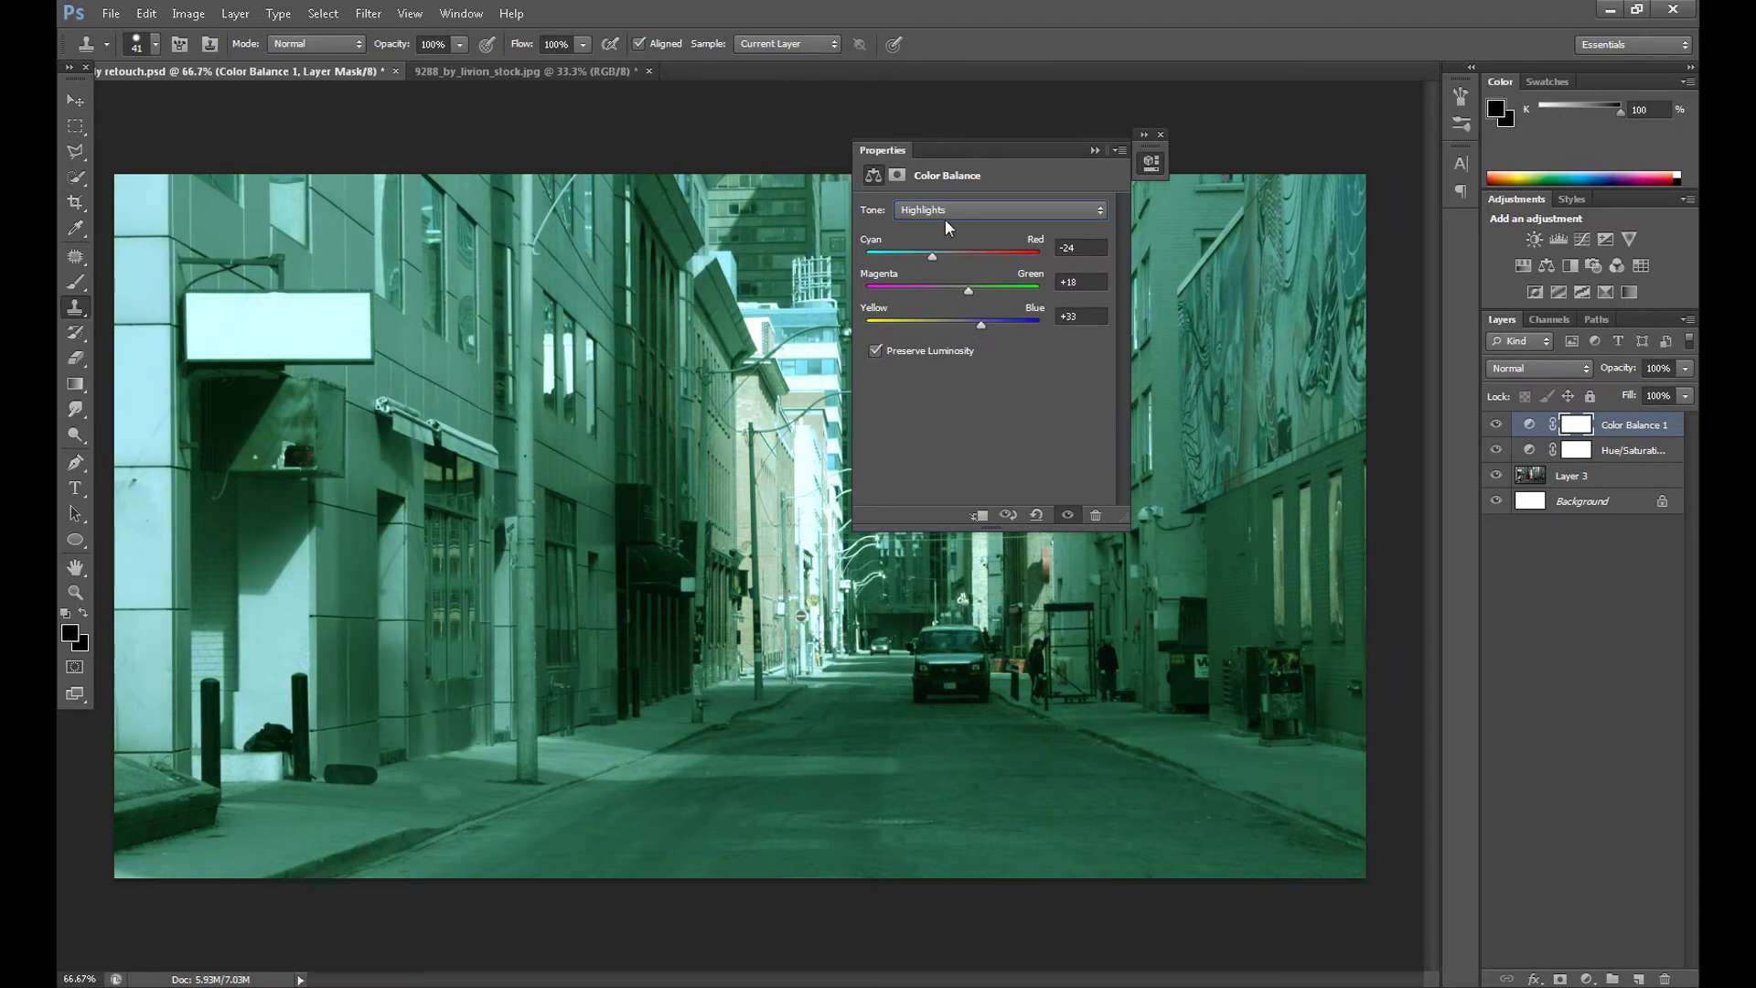
# Shift the Color Balance Shadows toward green and close the adjustment settings
pyautogui.click(946, 218)
pyautogui.click(934, 229)
pyautogui.click(964, 286)
pyautogui.click(1159, 135)
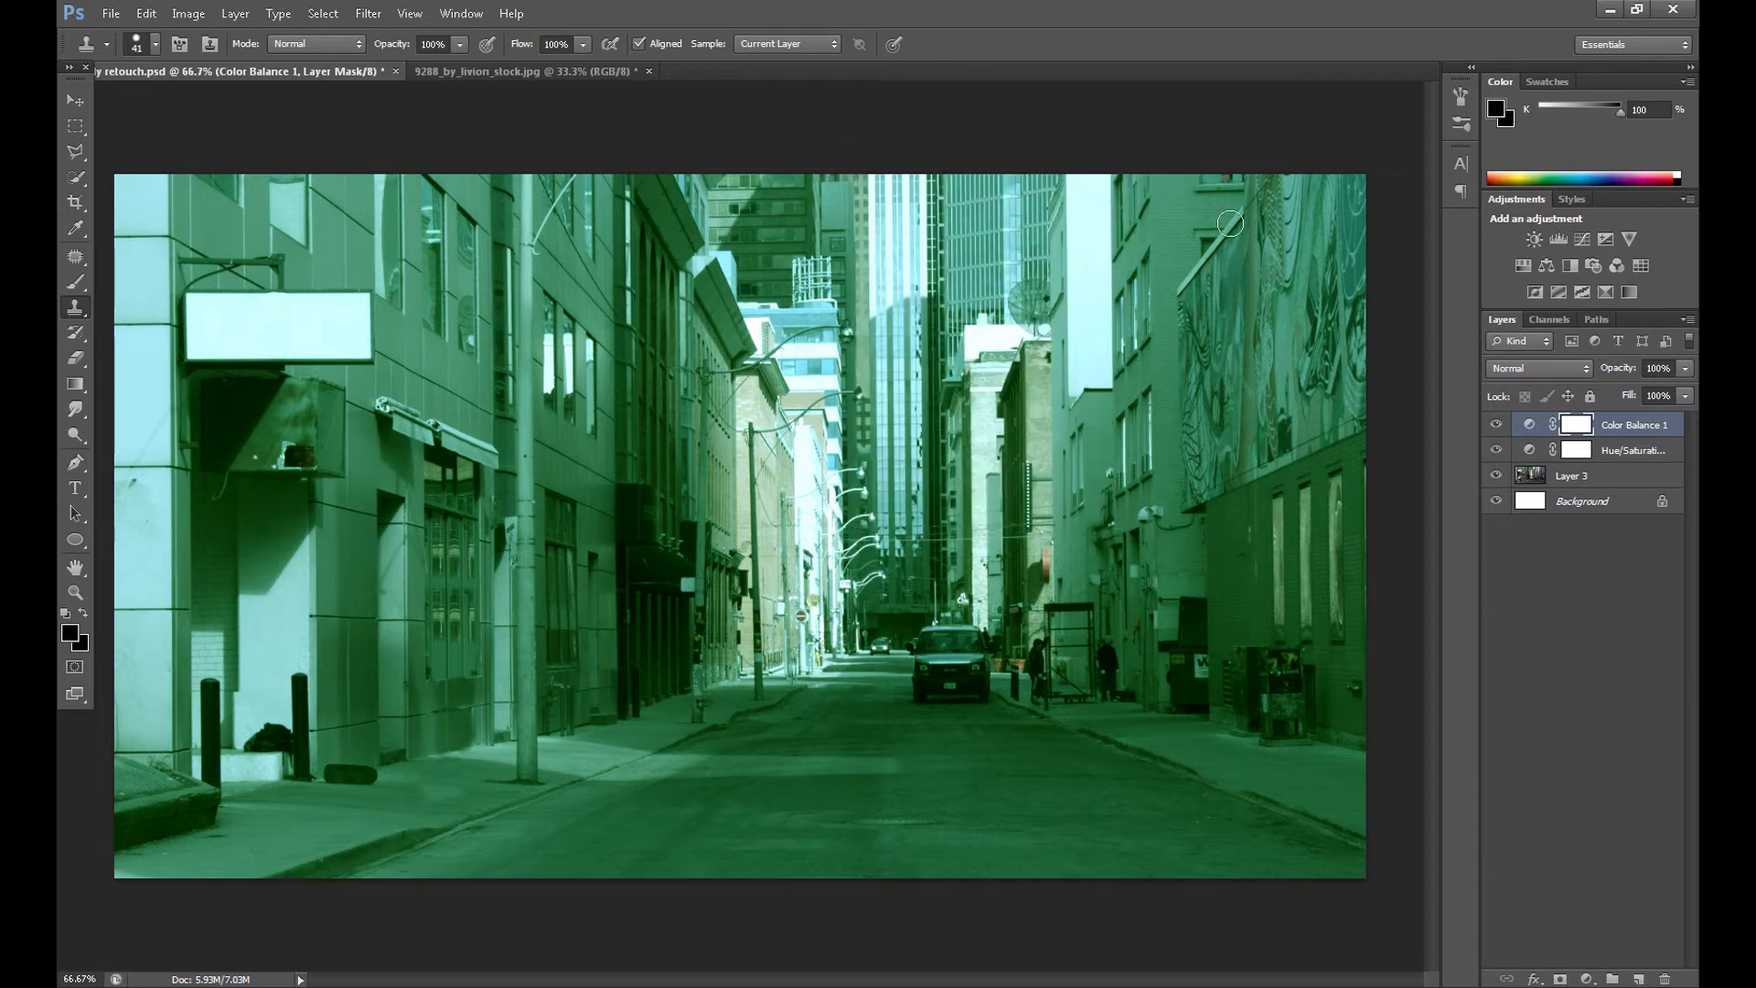
# Add a Photo Filter adjustment layer using the teal color 00ecbd at 25% density
pyautogui.click(1587, 979)
pyautogui.click(1568, 798)
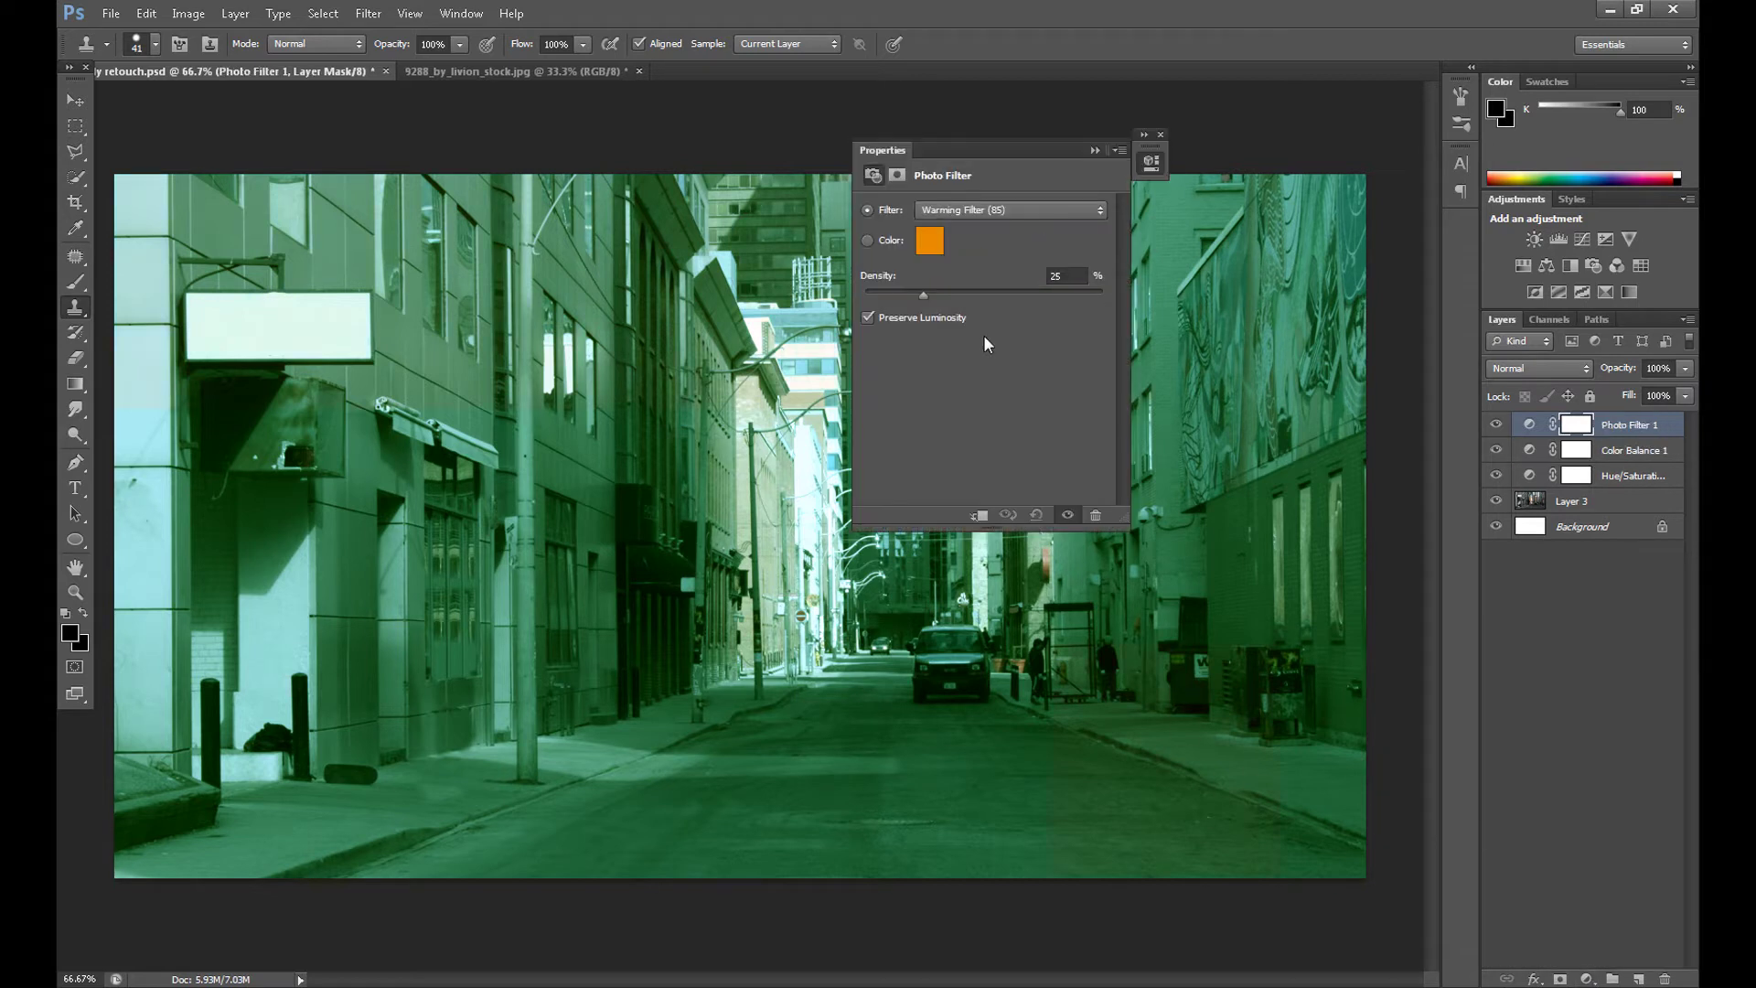
pyautogui.click(929, 241)
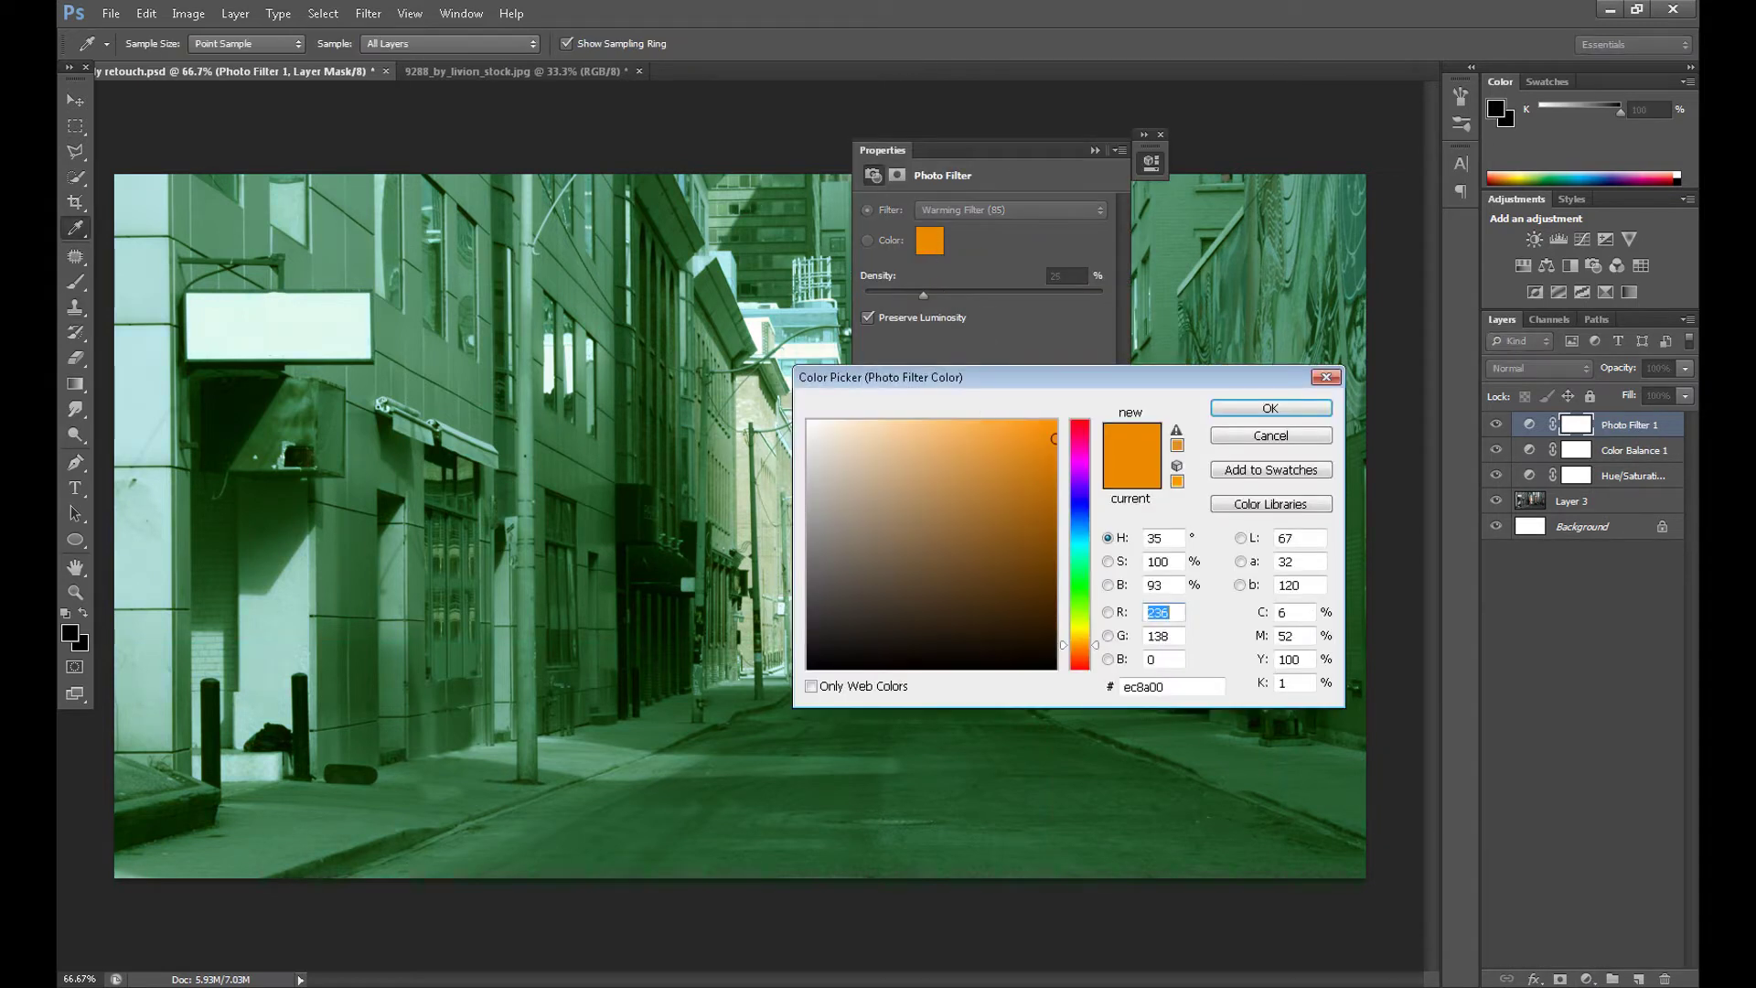
pyautogui.click(1083, 554)
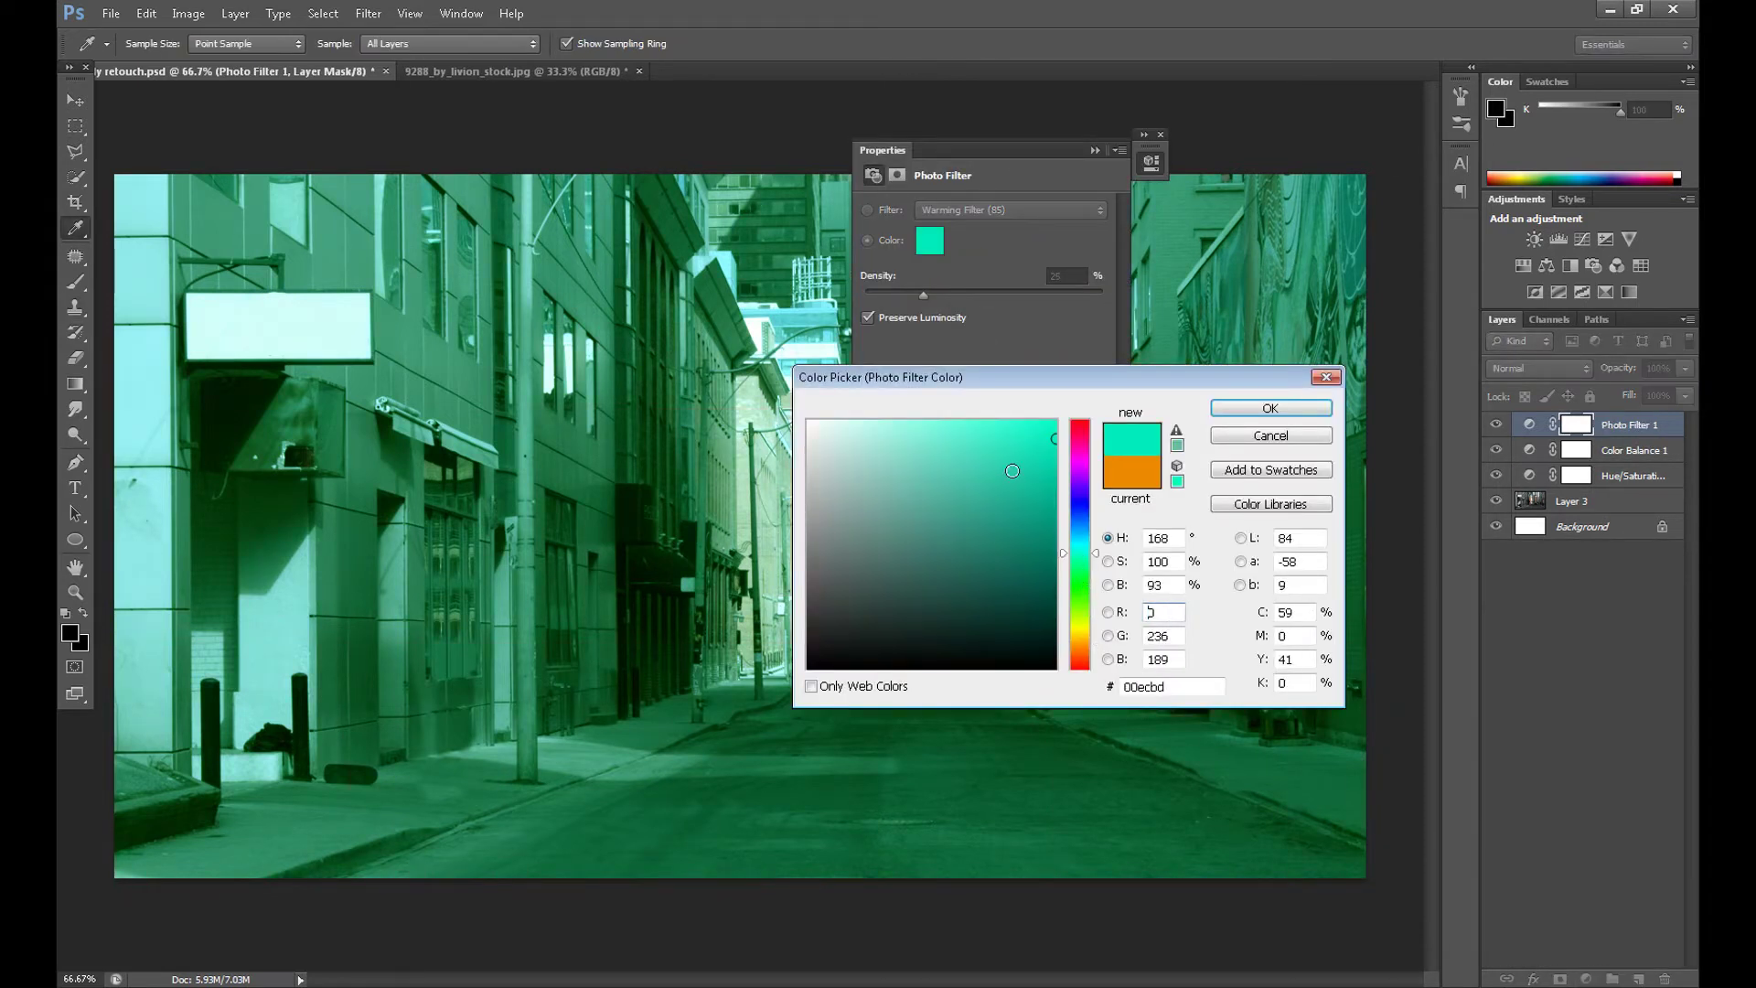
pyautogui.click(1270, 407)
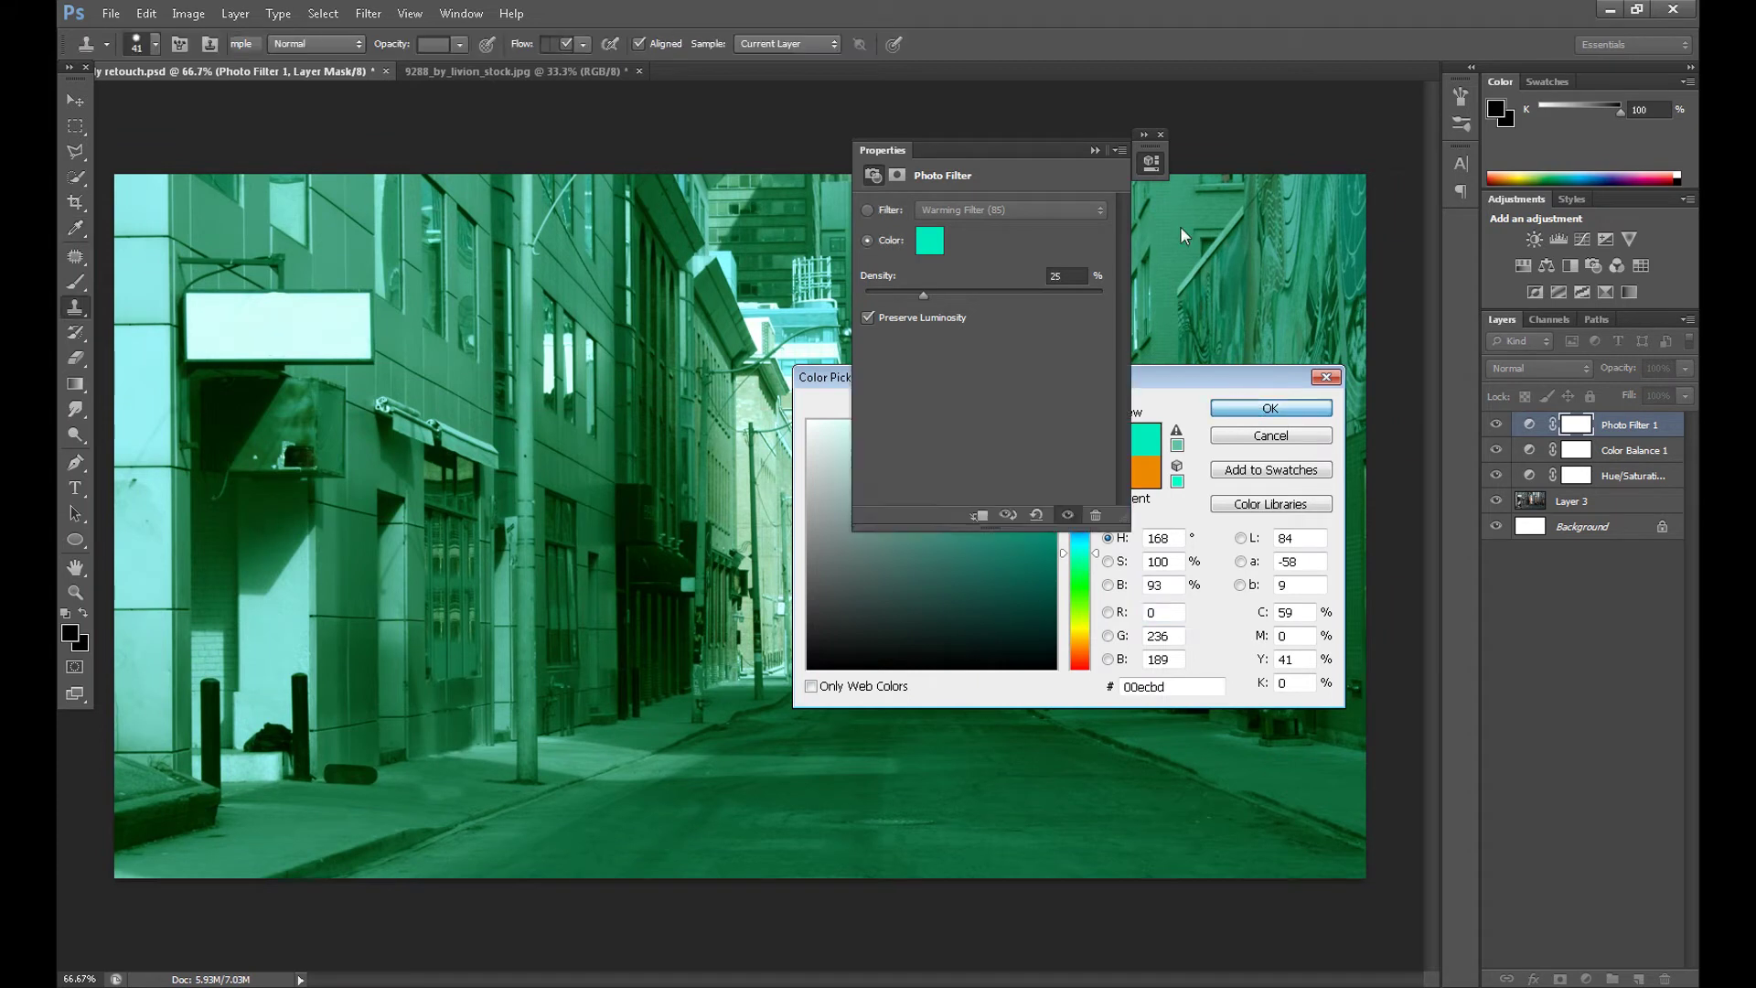
pyautogui.click(1160, 134)
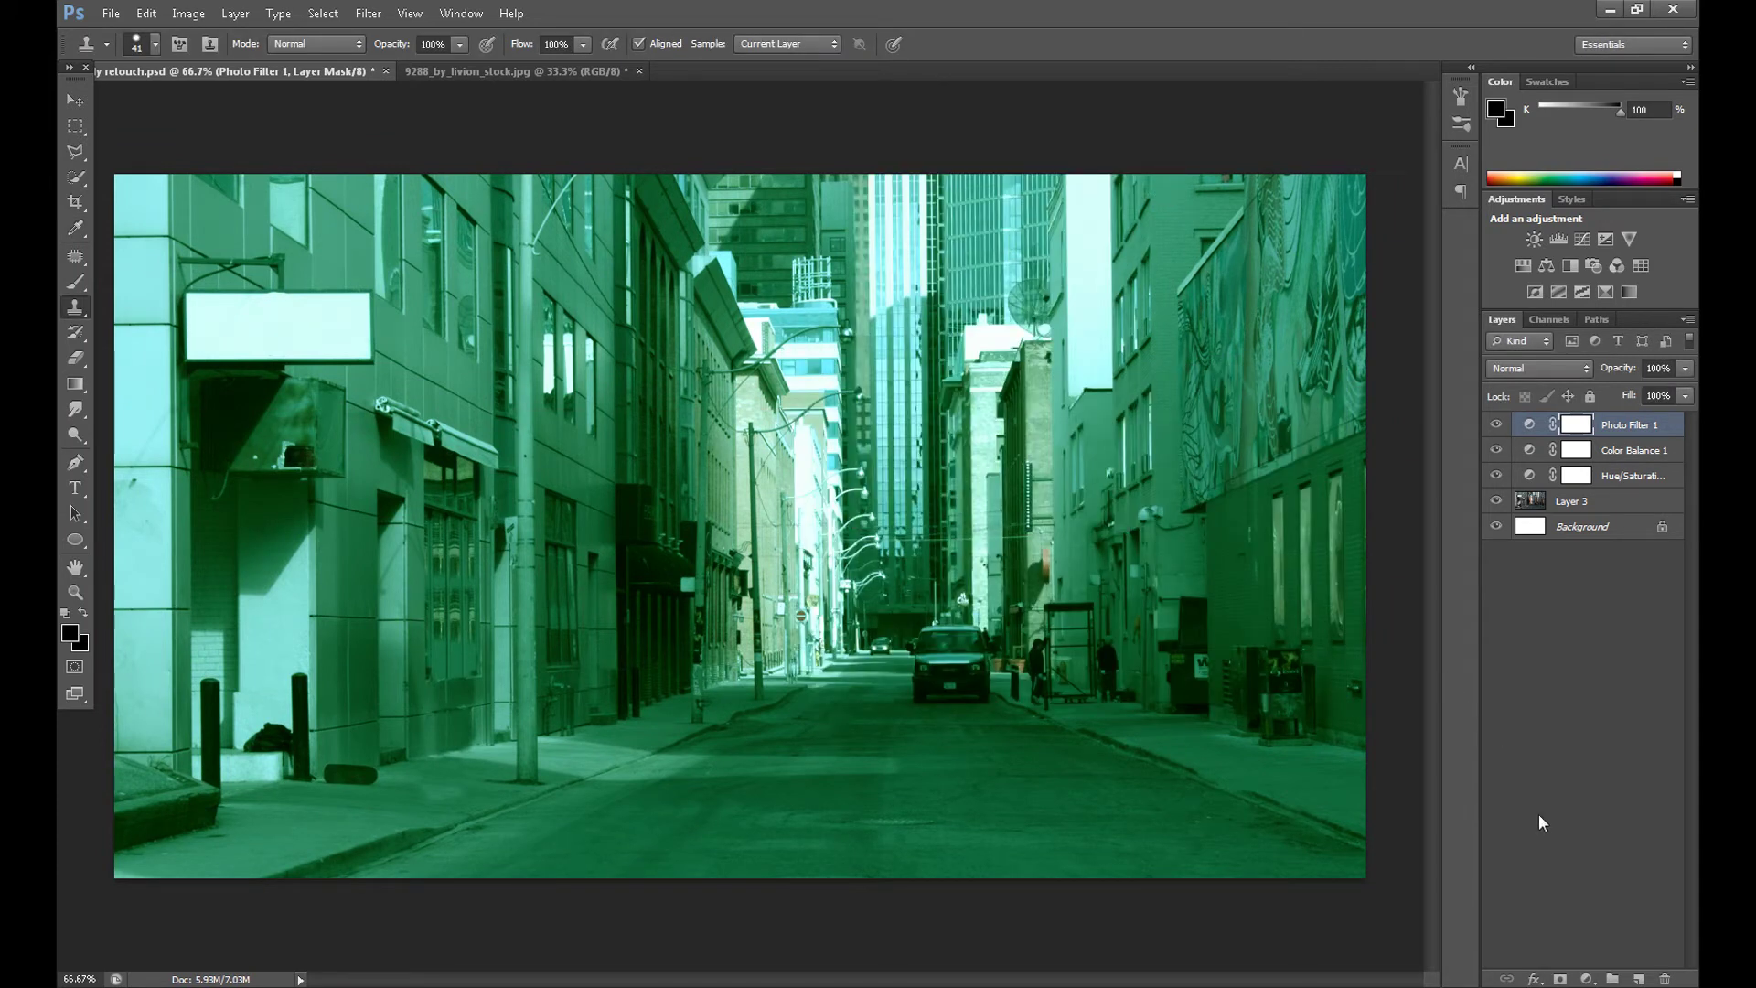
# Add a Curves adjustment layer with a contrast S-curve, lowering the shadows and raising the highlights to input 175, output 185
pyautogui.click(1586, 977)
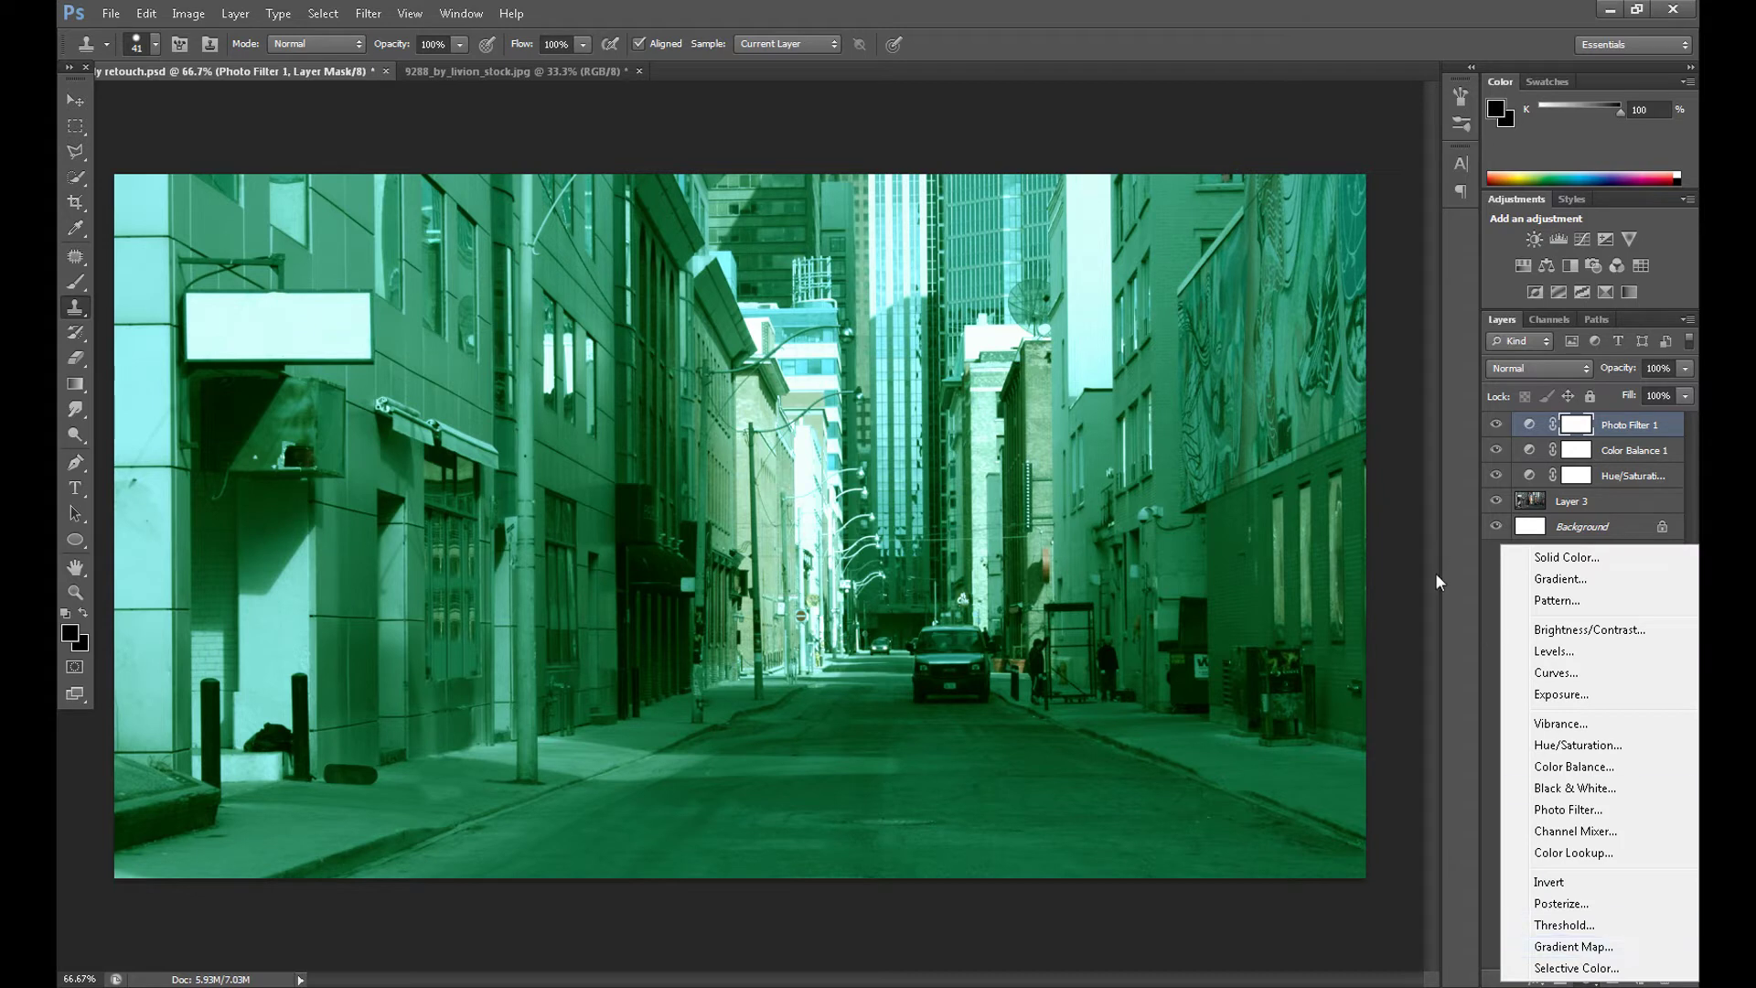
pyautogui.click(1474, 709)
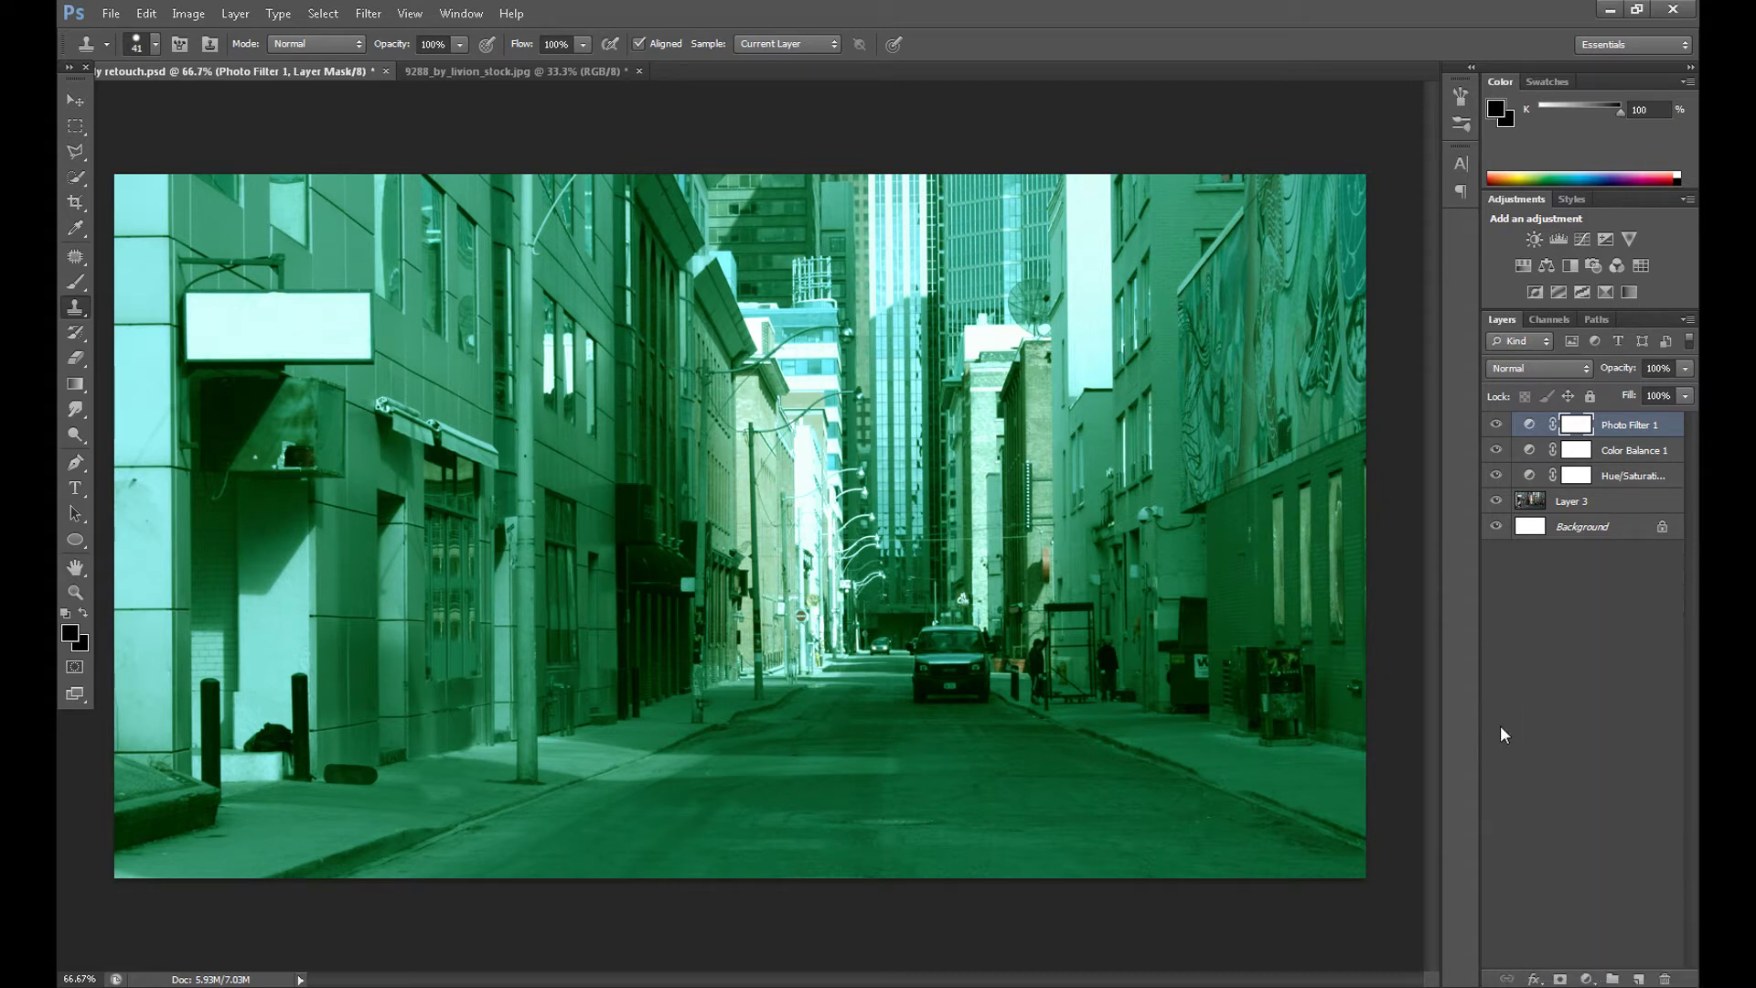
pyautogui.click(1587, 977)
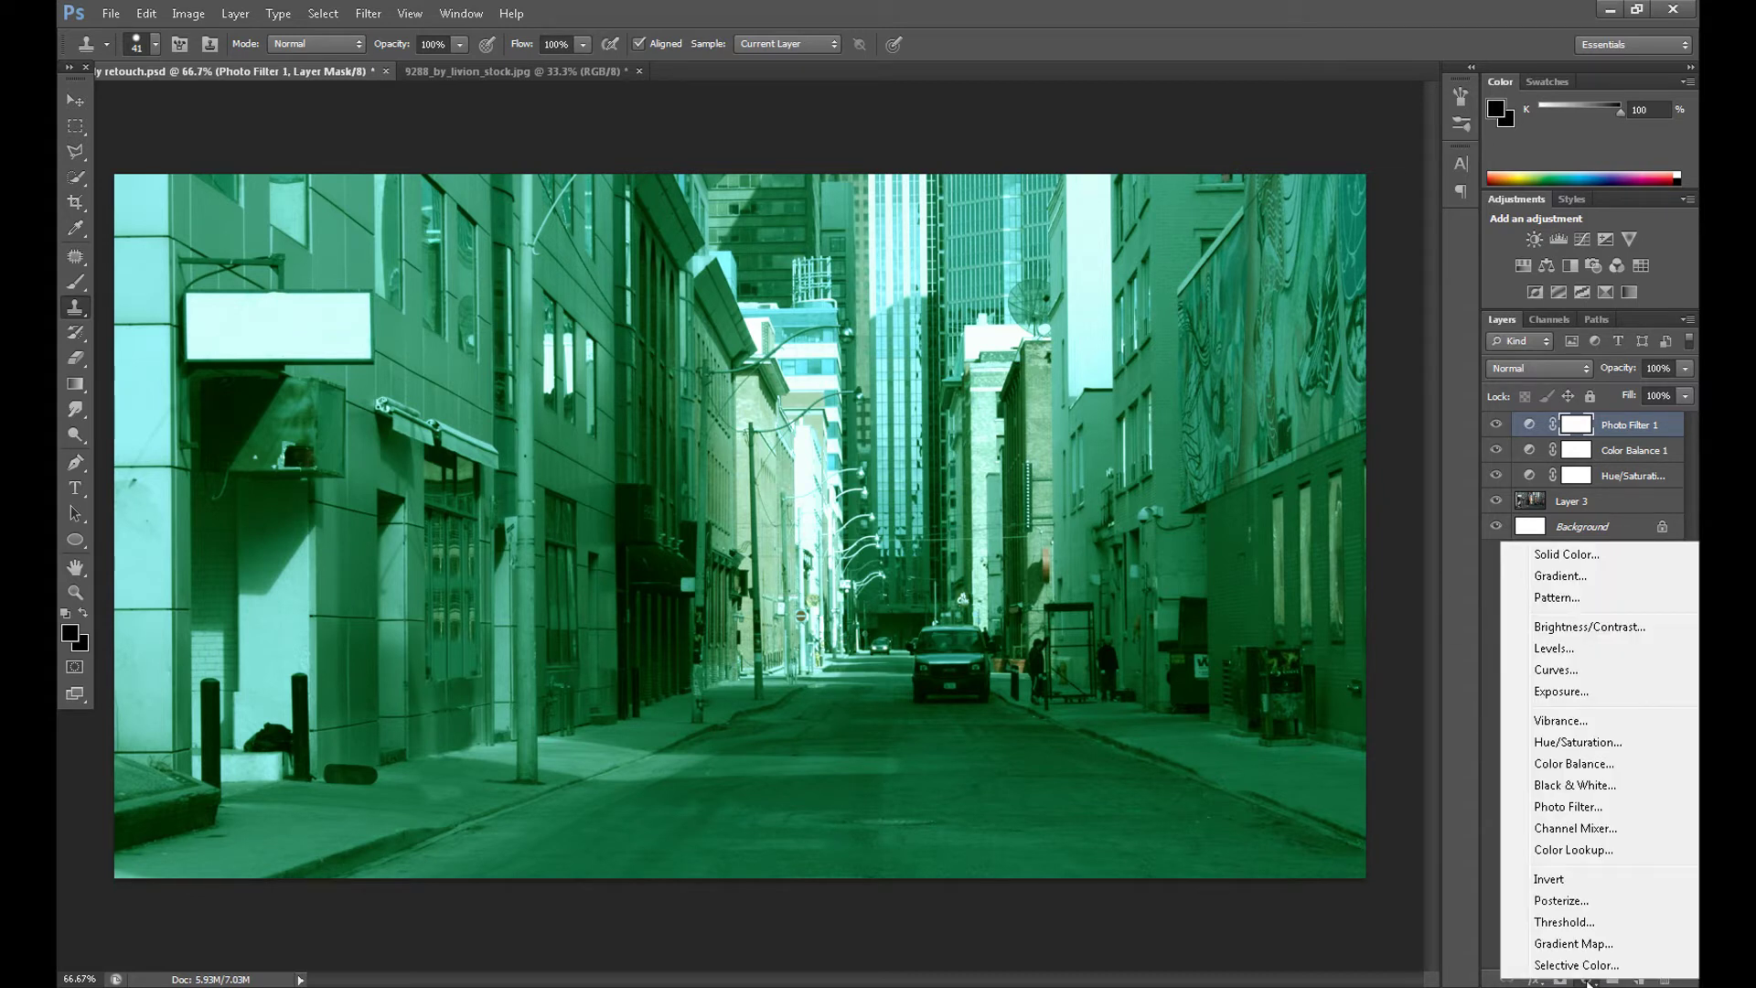
pyautogui.click(1555, 670)
pyautogui.moveTo(943, 406); pyautogui.dragTo(953, 417)
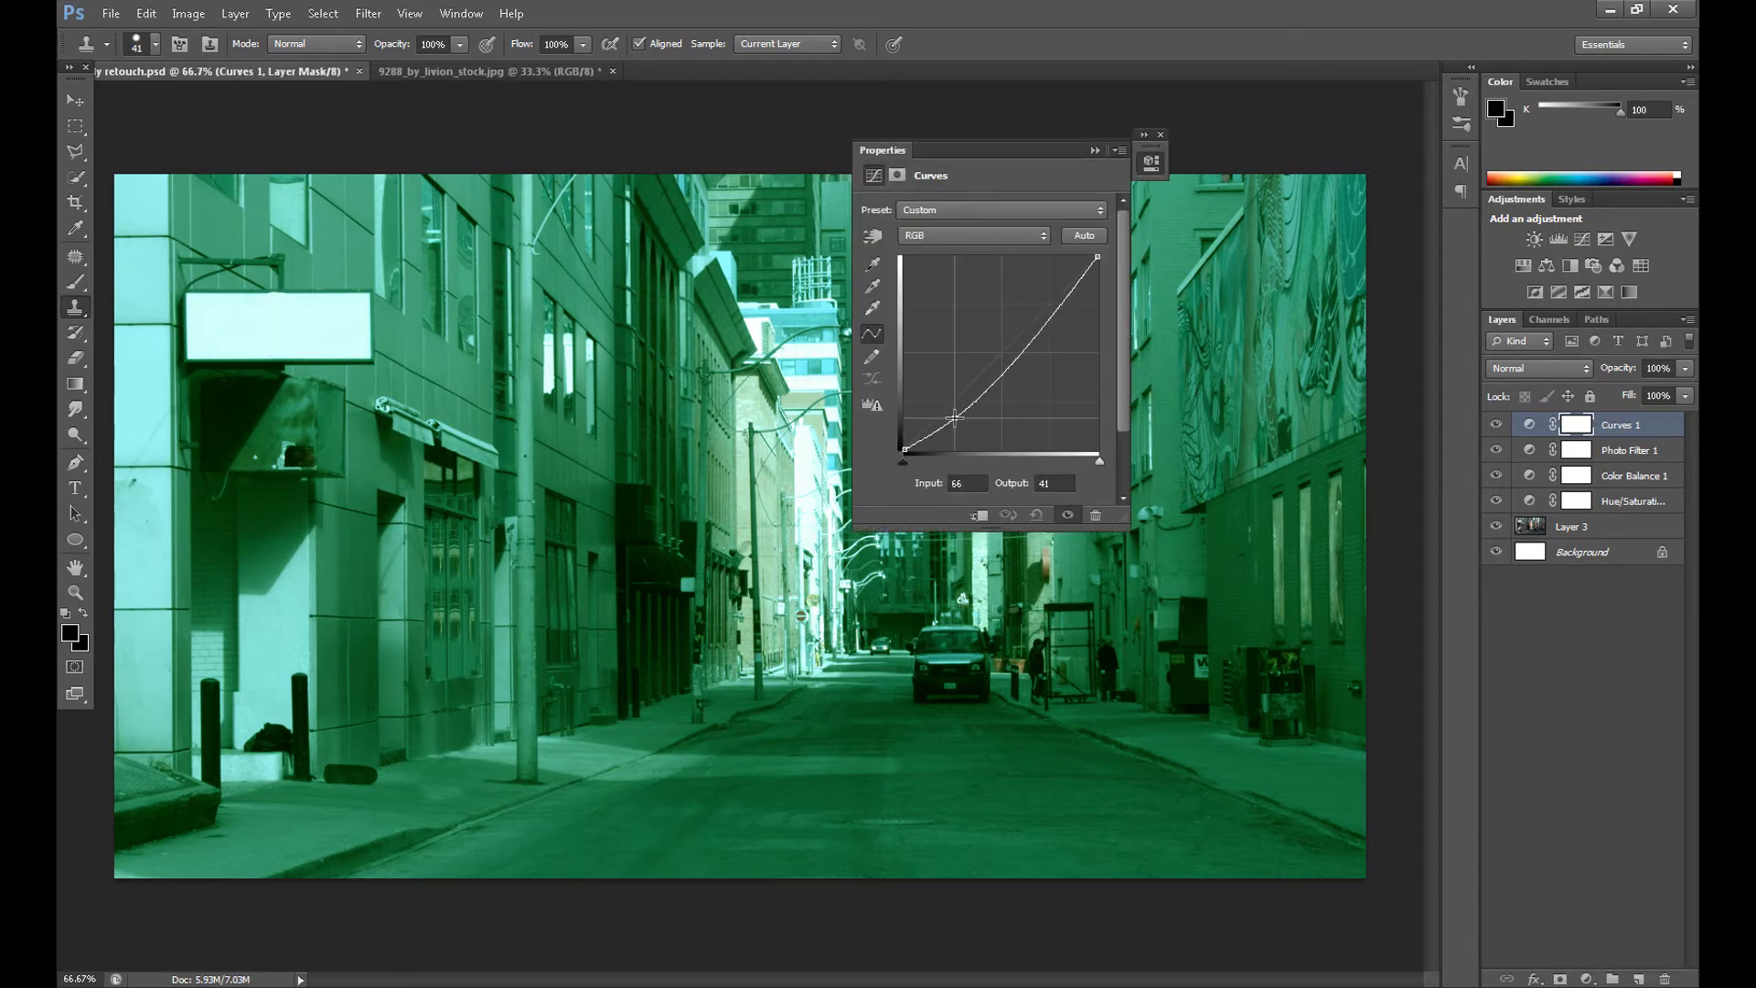
pyautogui.moveTo(1033, 341); pyautogui.dragTo(1036, 309)
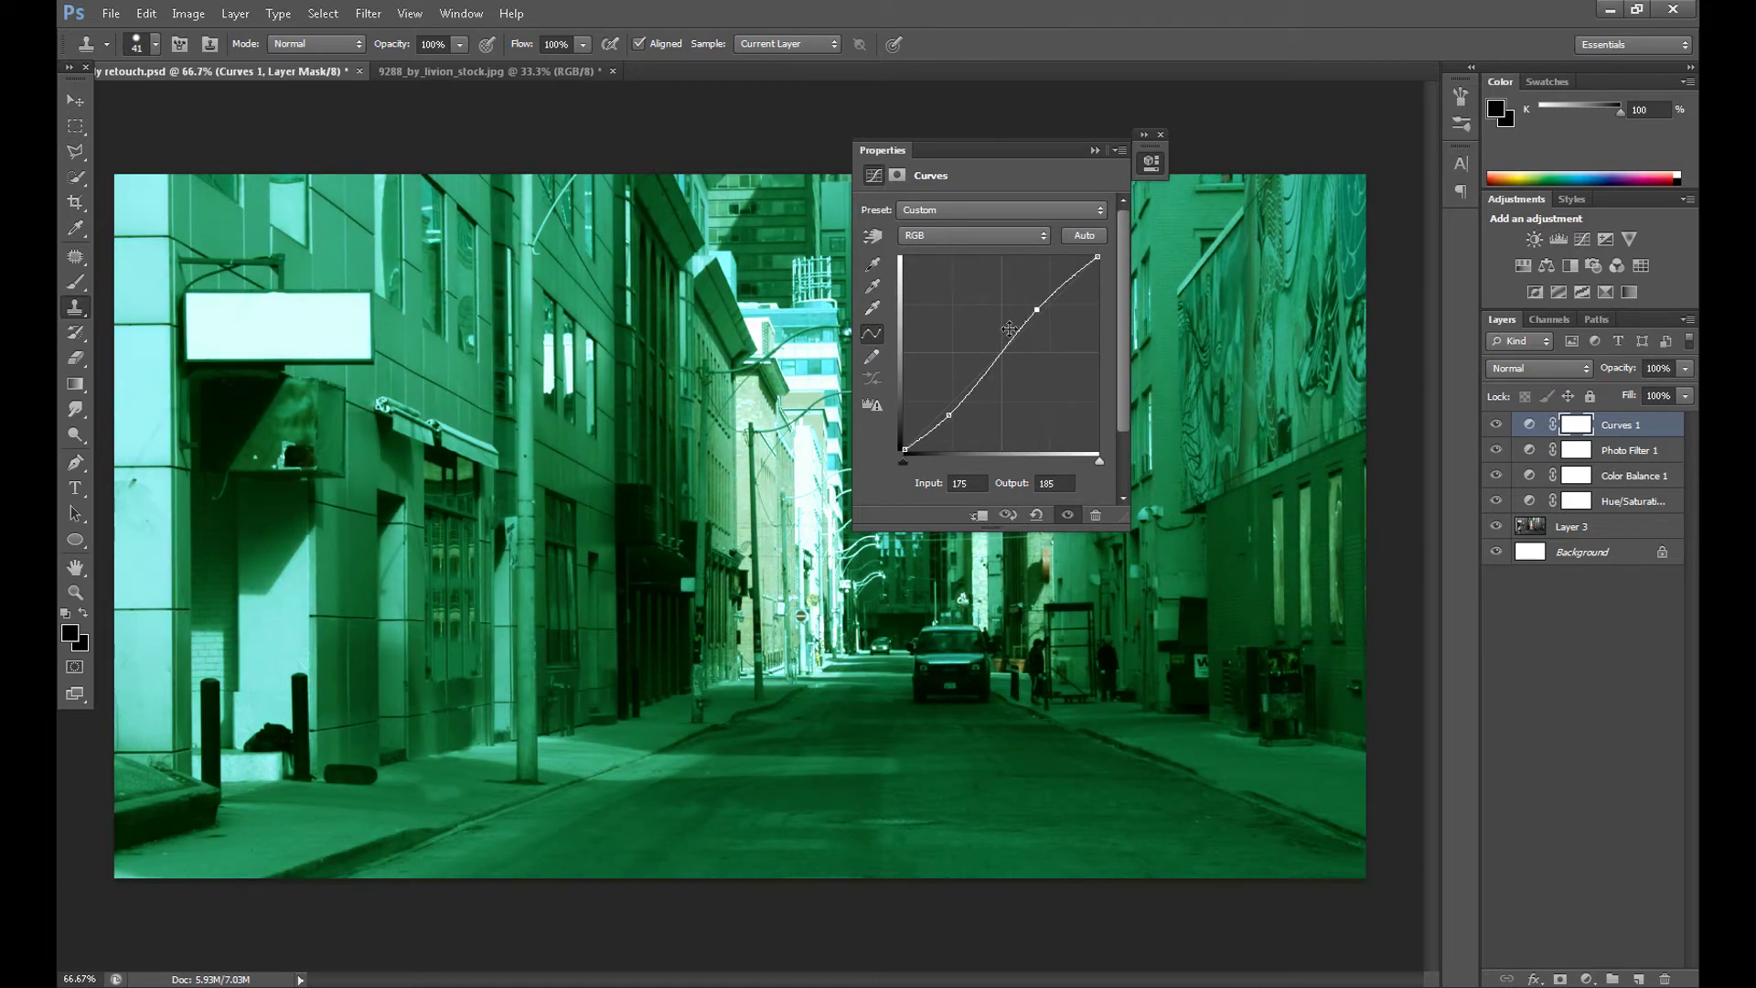
pyautogui.click(1160, 135)
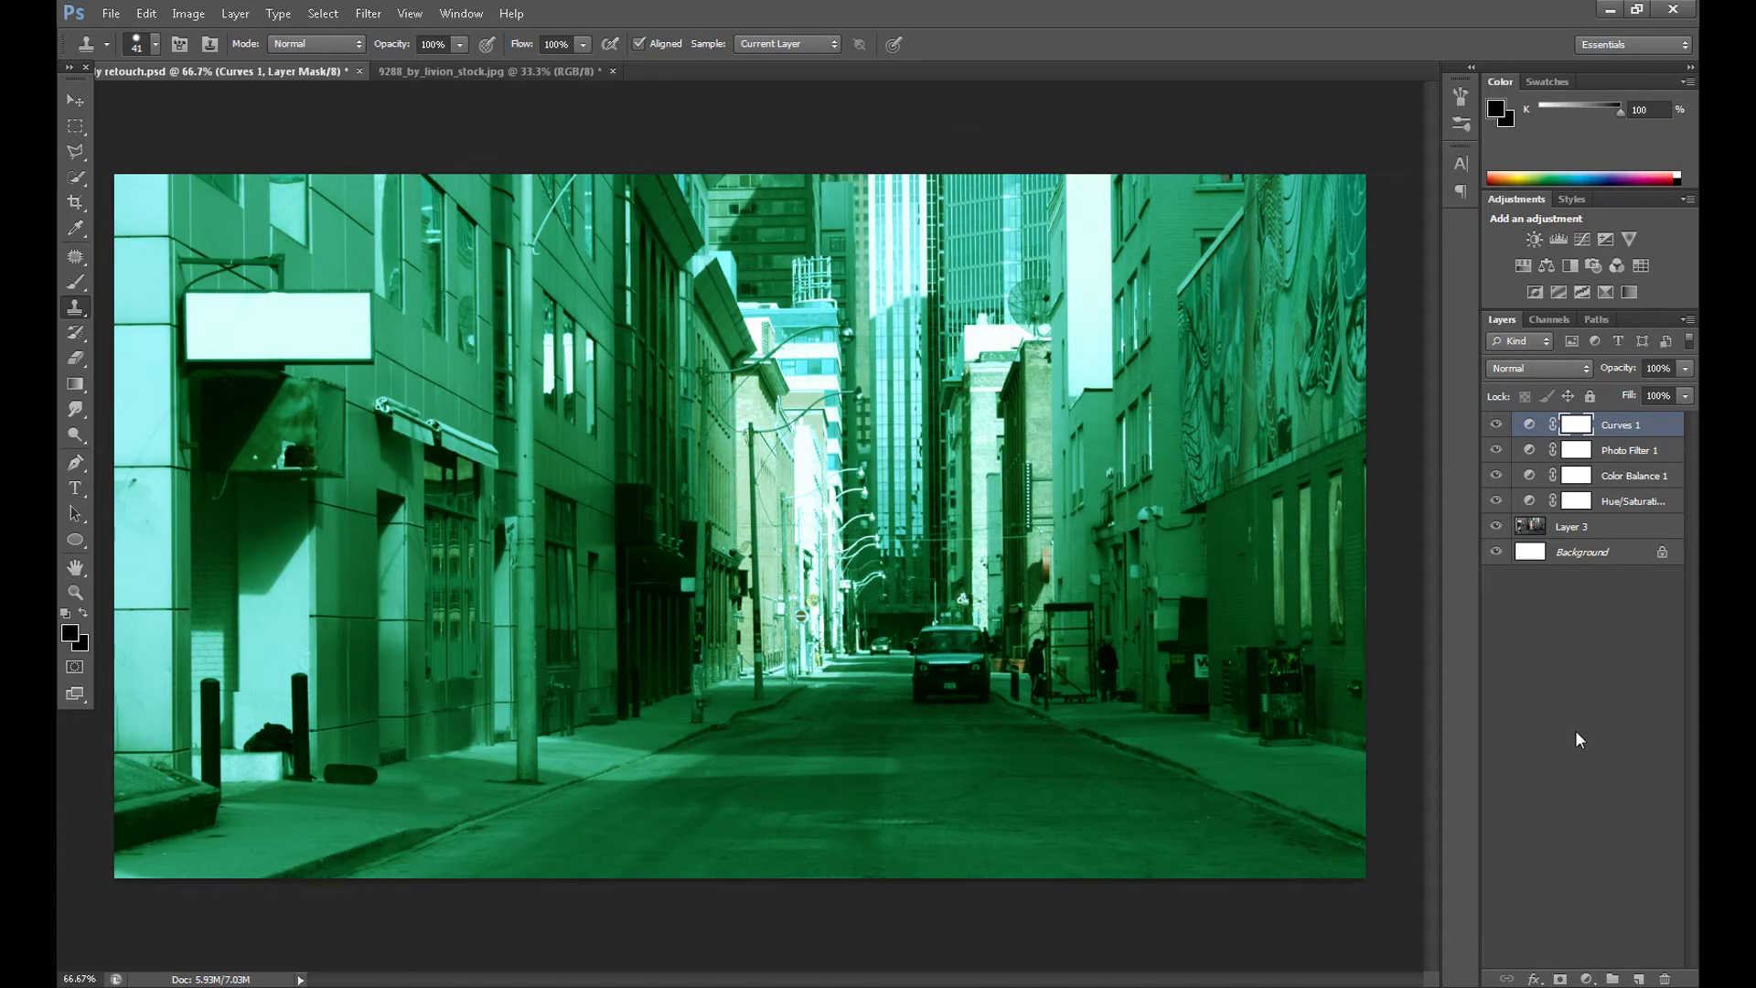
# Create an empty layer directly above the street photo and set the foreground color to white (ffffff)
pyautogui.click(1577, 528)
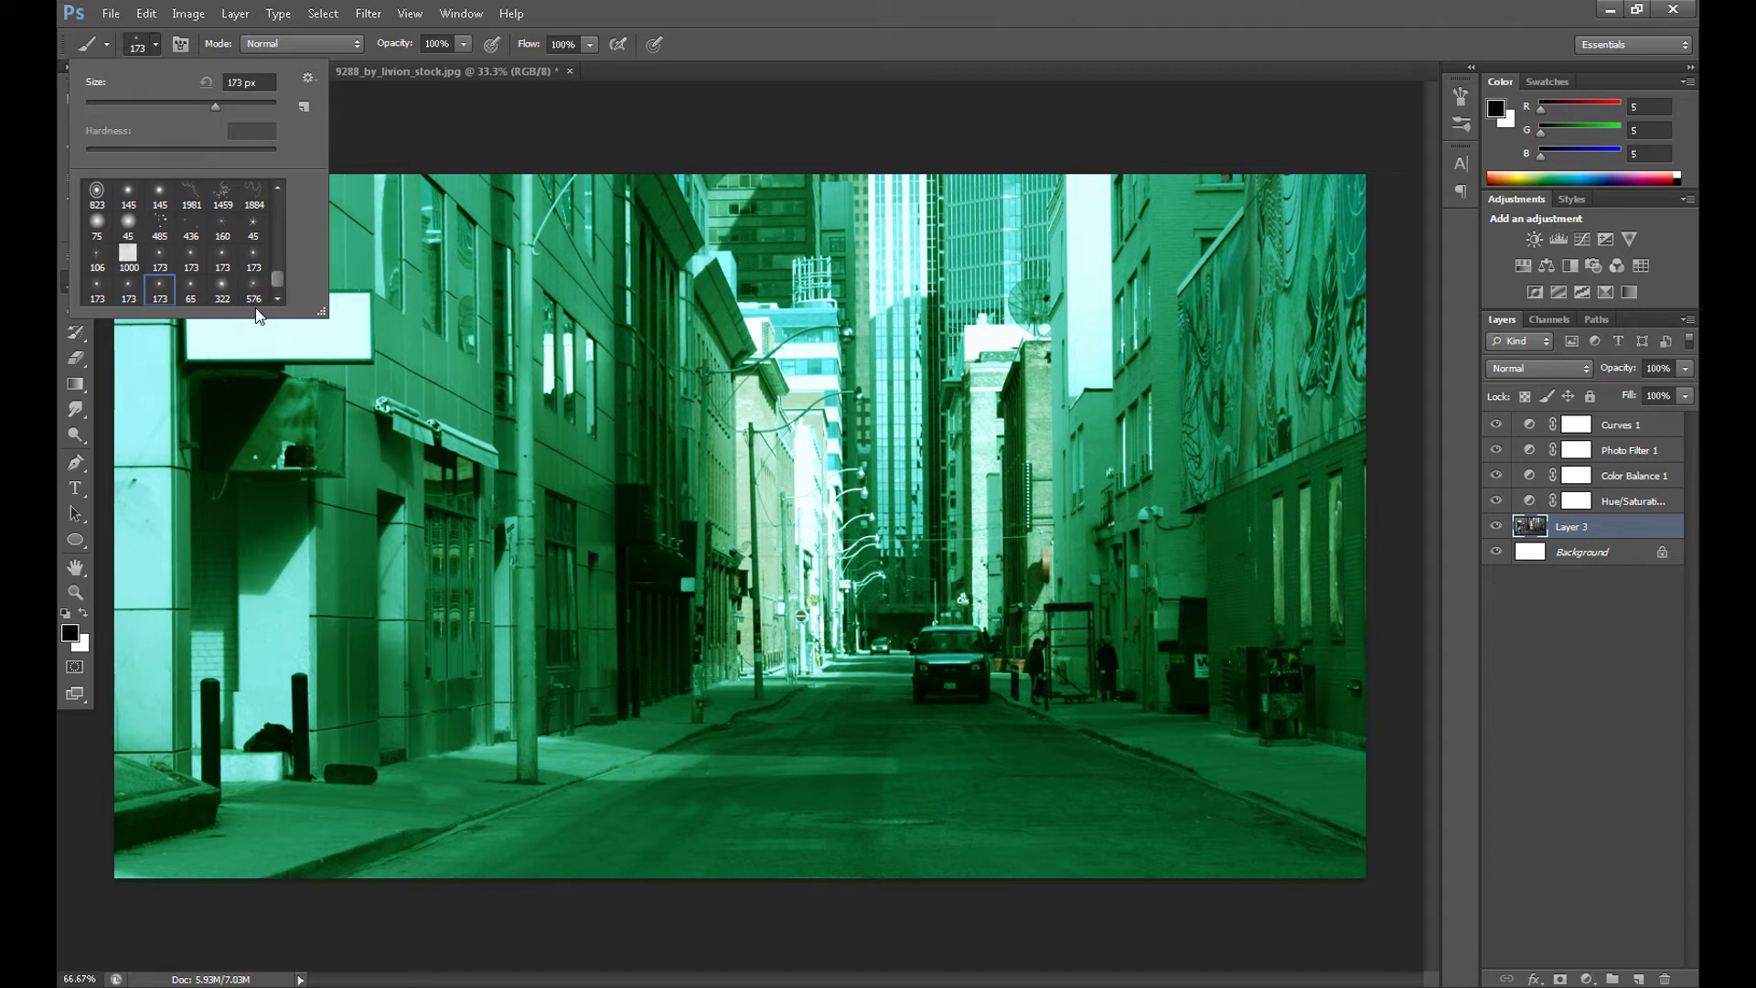
pyautogui.click(1490, 737)
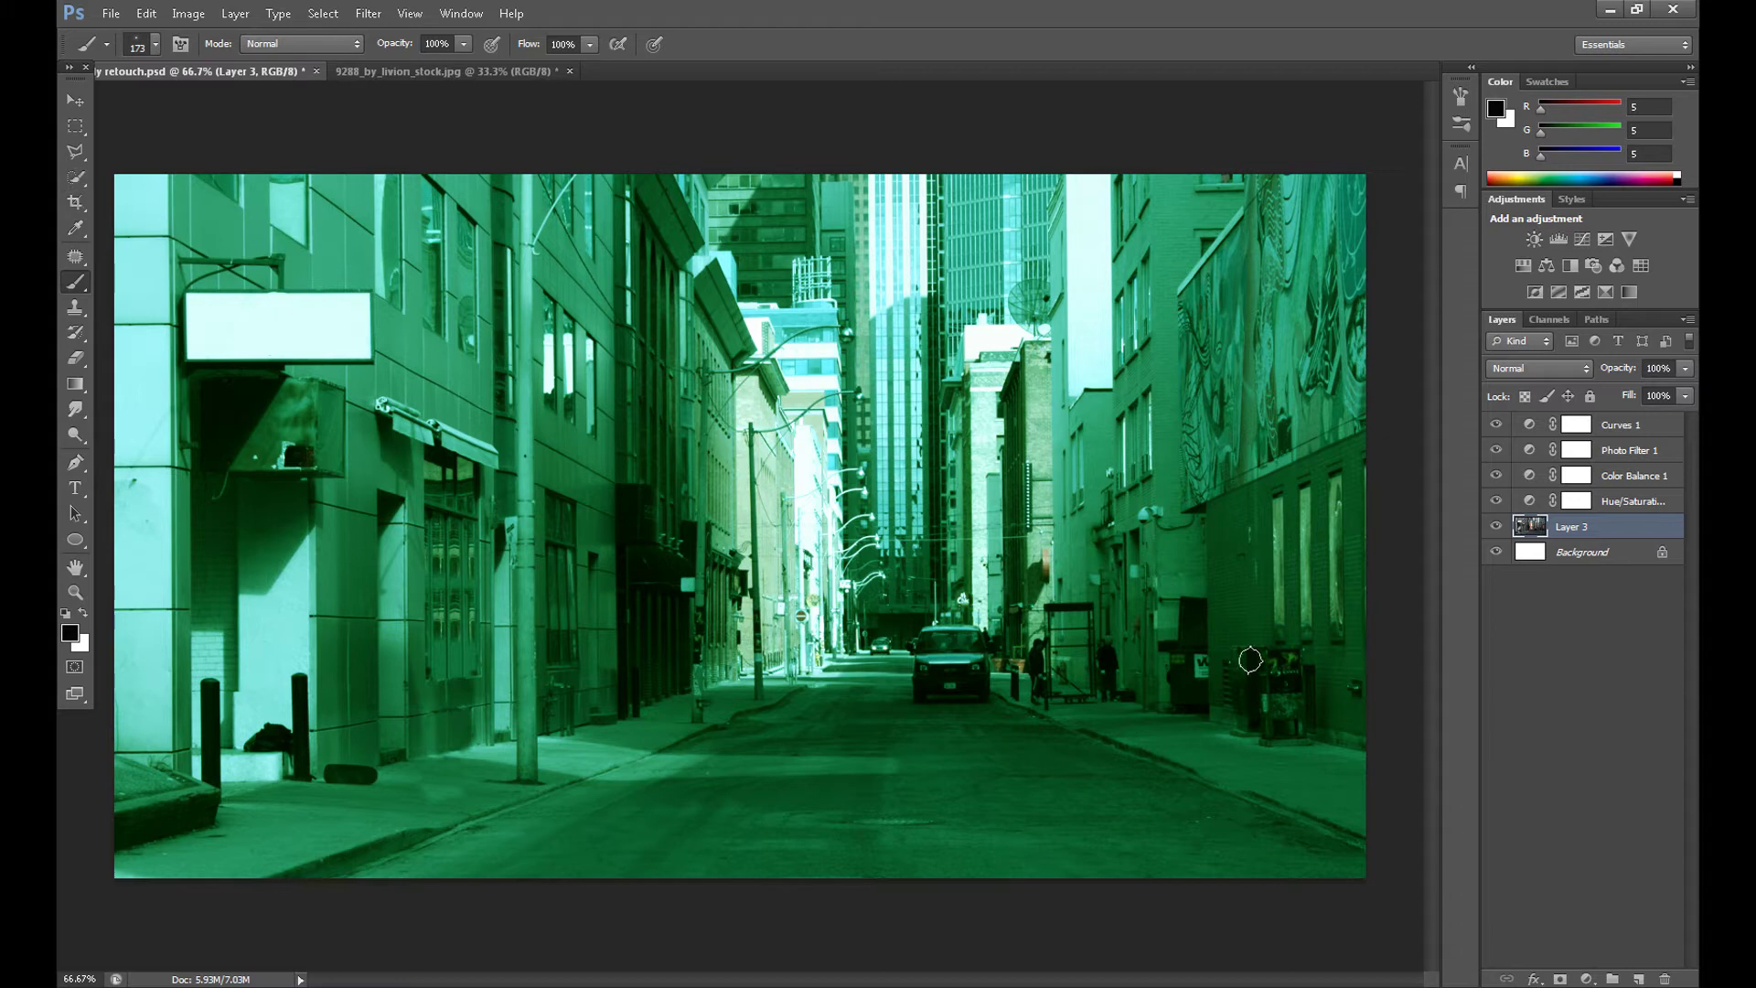
pyautogui.click(1637, 978)
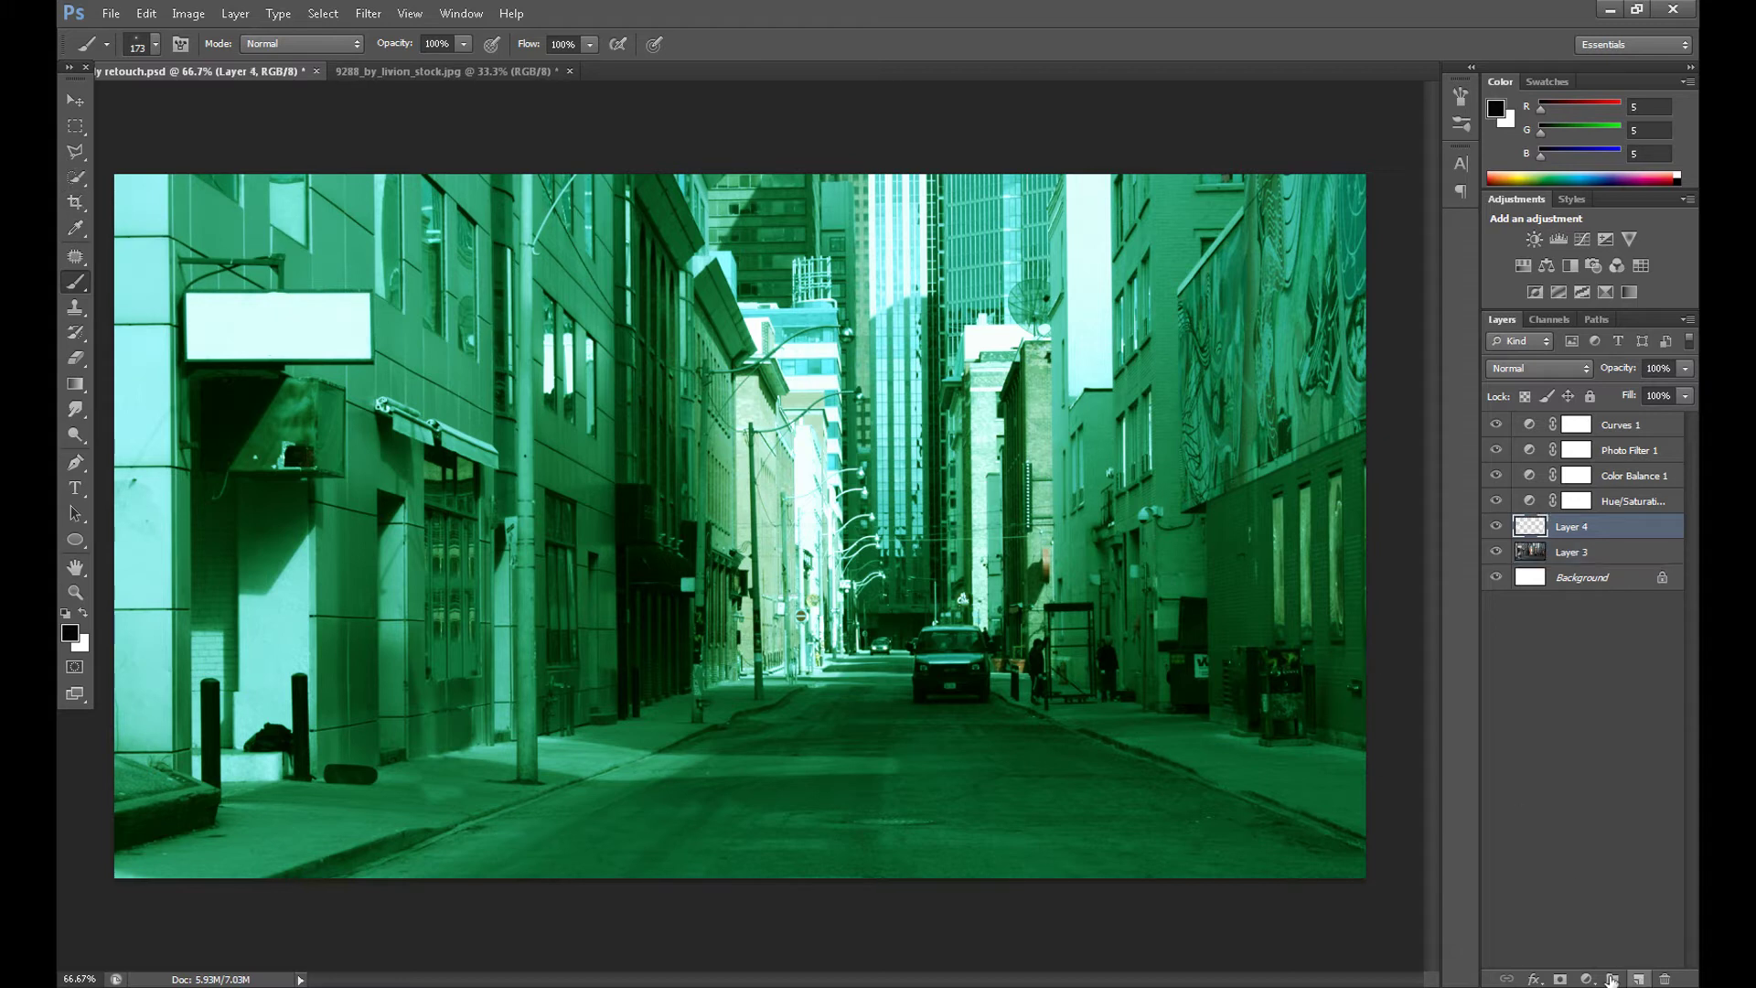
pyautogui.click(75, 596)
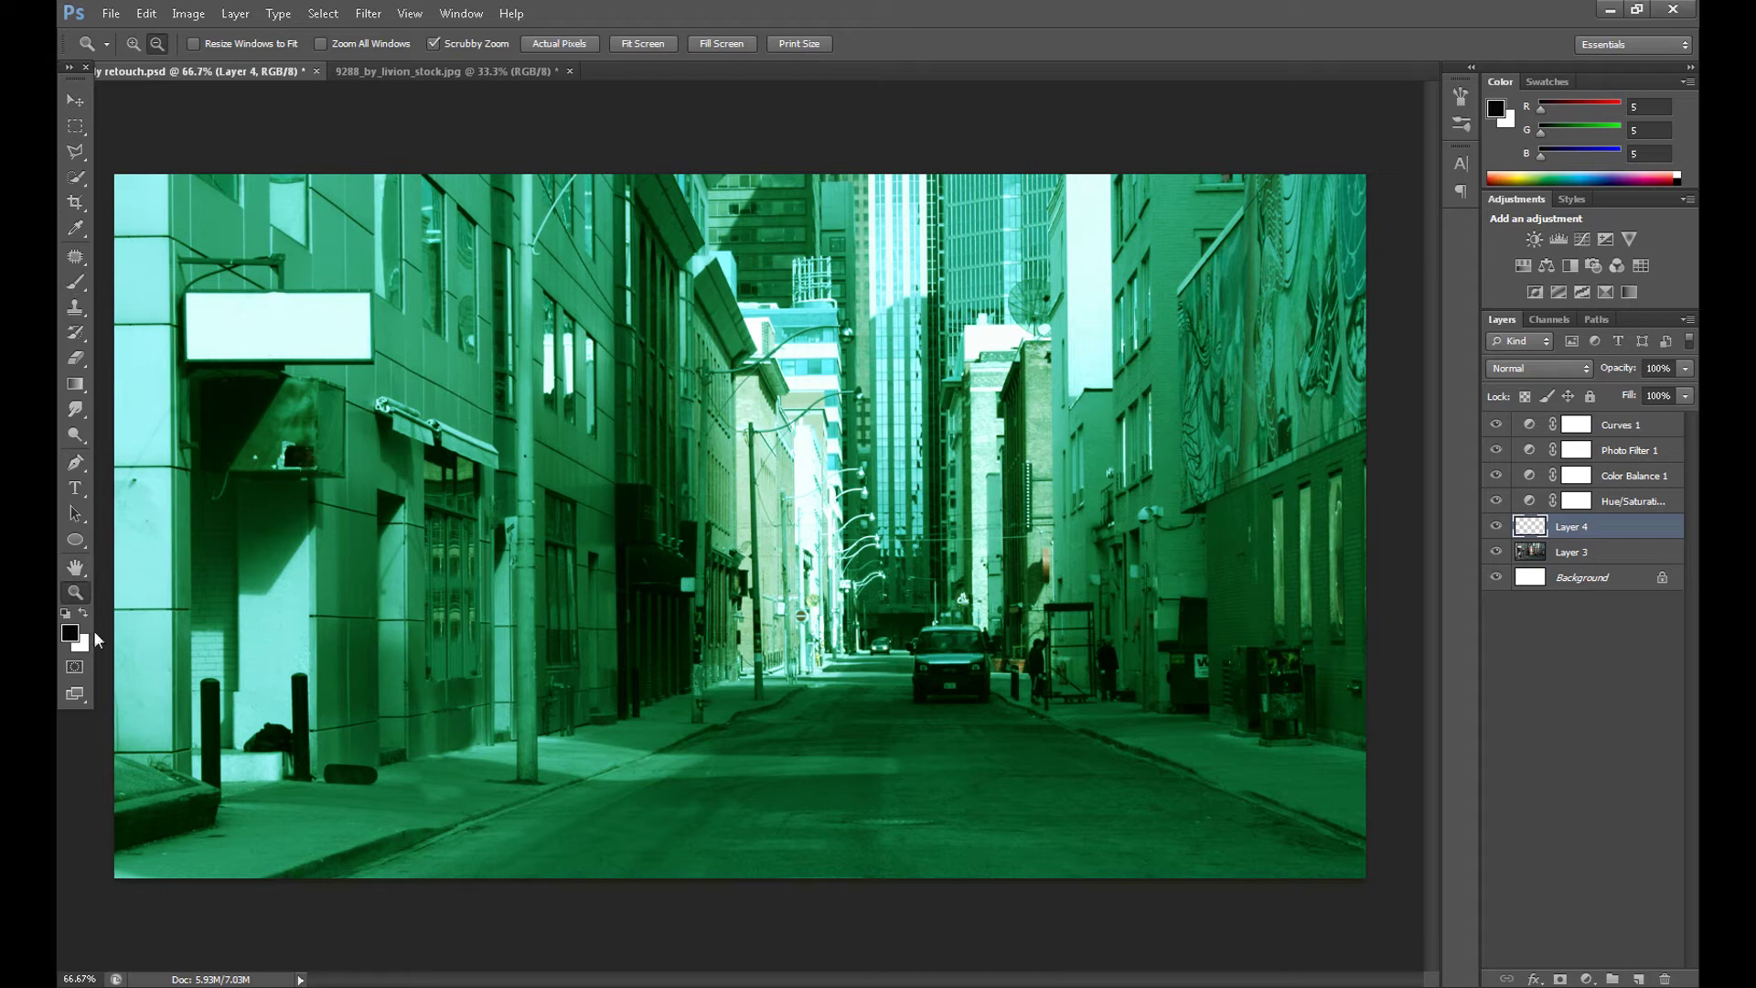
pyautogui.click(68, 633)
pyautogui.click(808, 421)
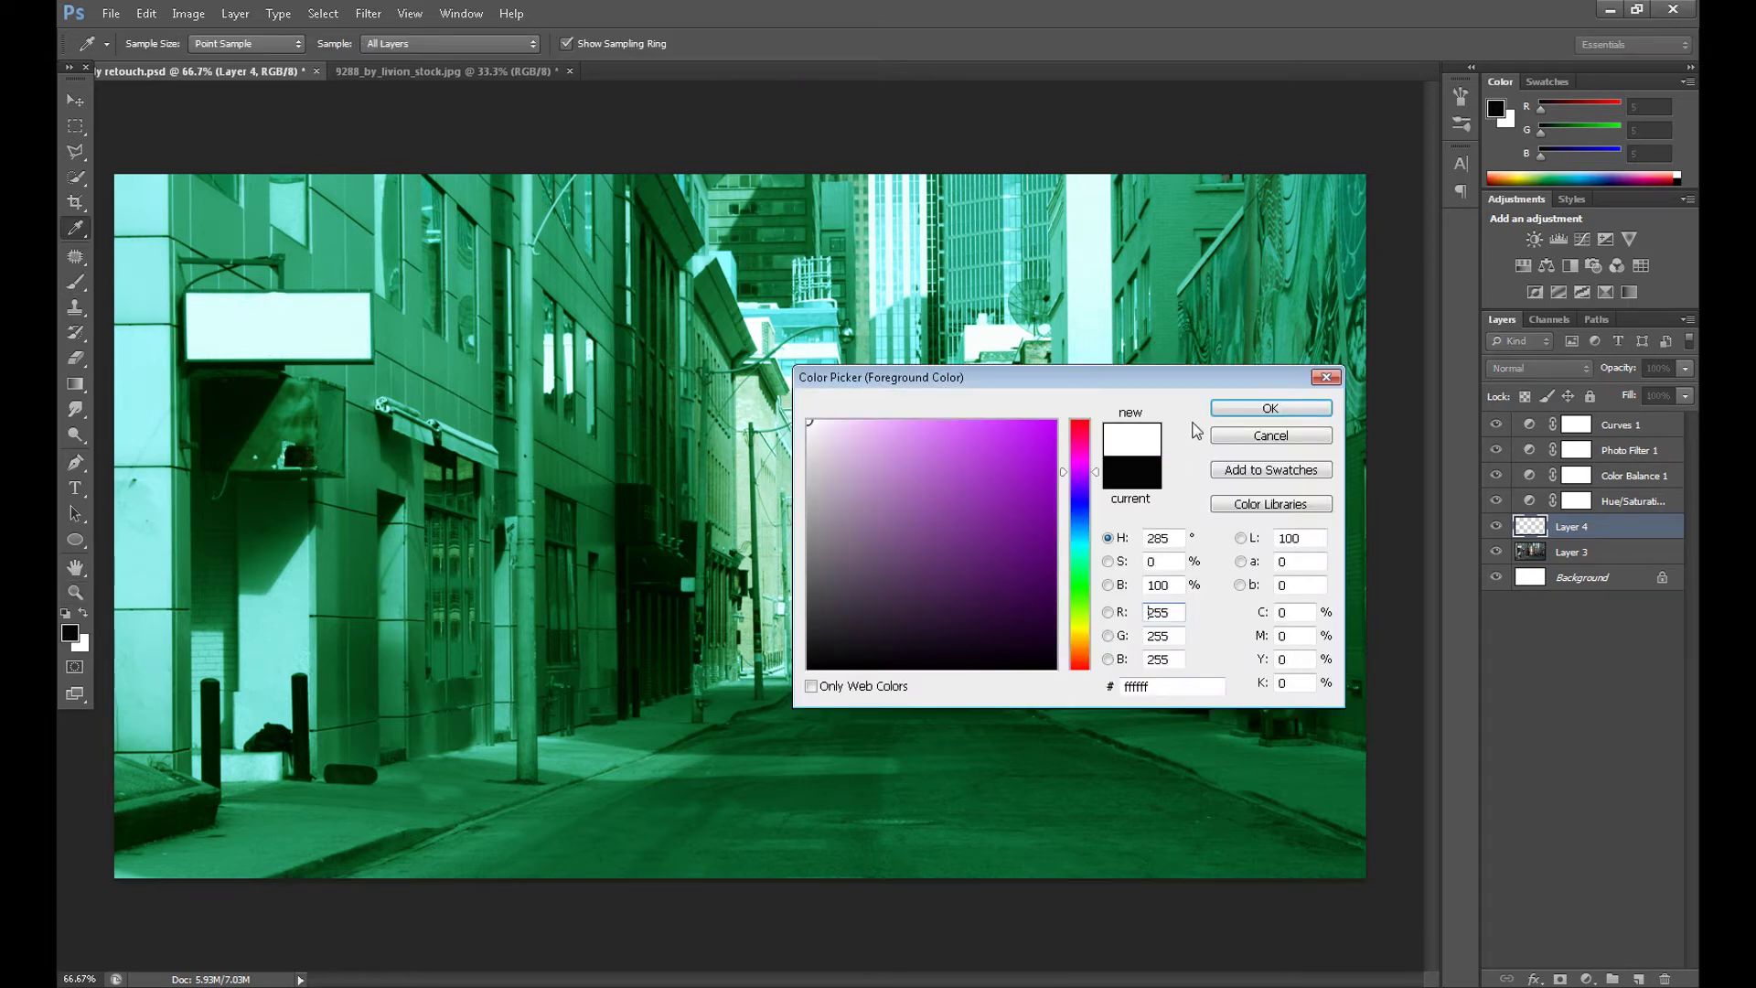
pyautogui.click(1269, 411)
# Stamp white light rays with the 1553 px ray brush over the left-hand buildings and set the layer's opacity to 80%
pyautogui.press('b')
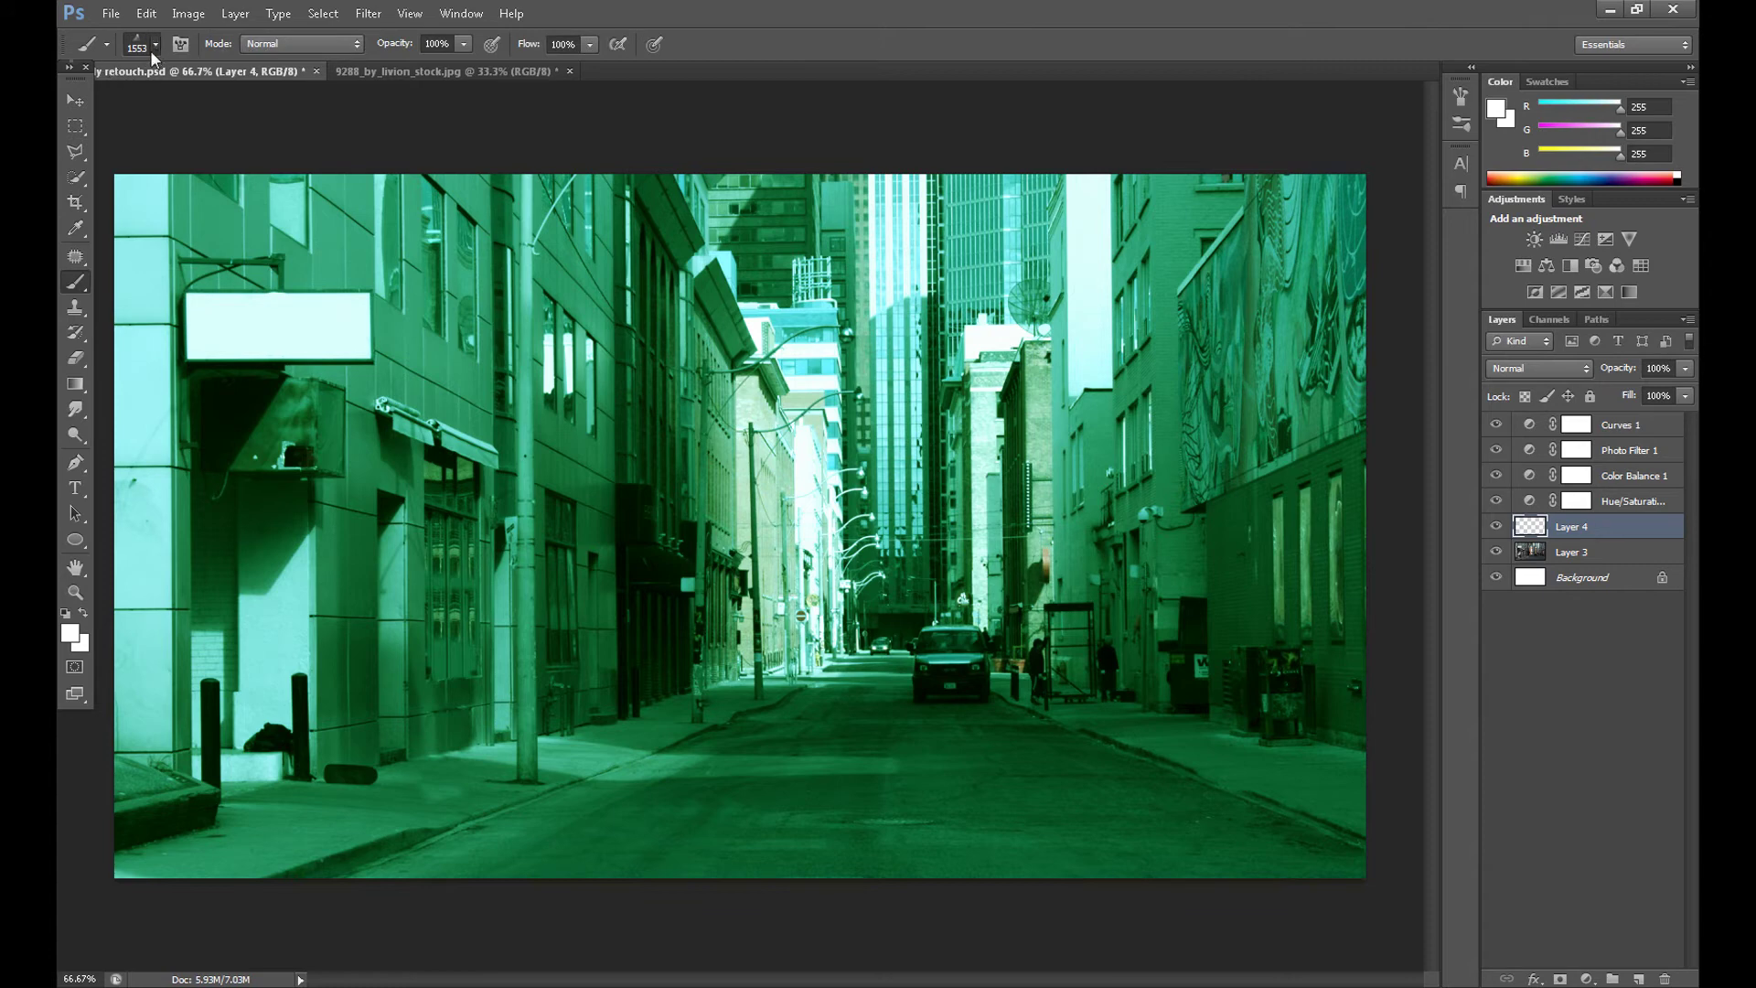
pyautogui.click(155, 44)
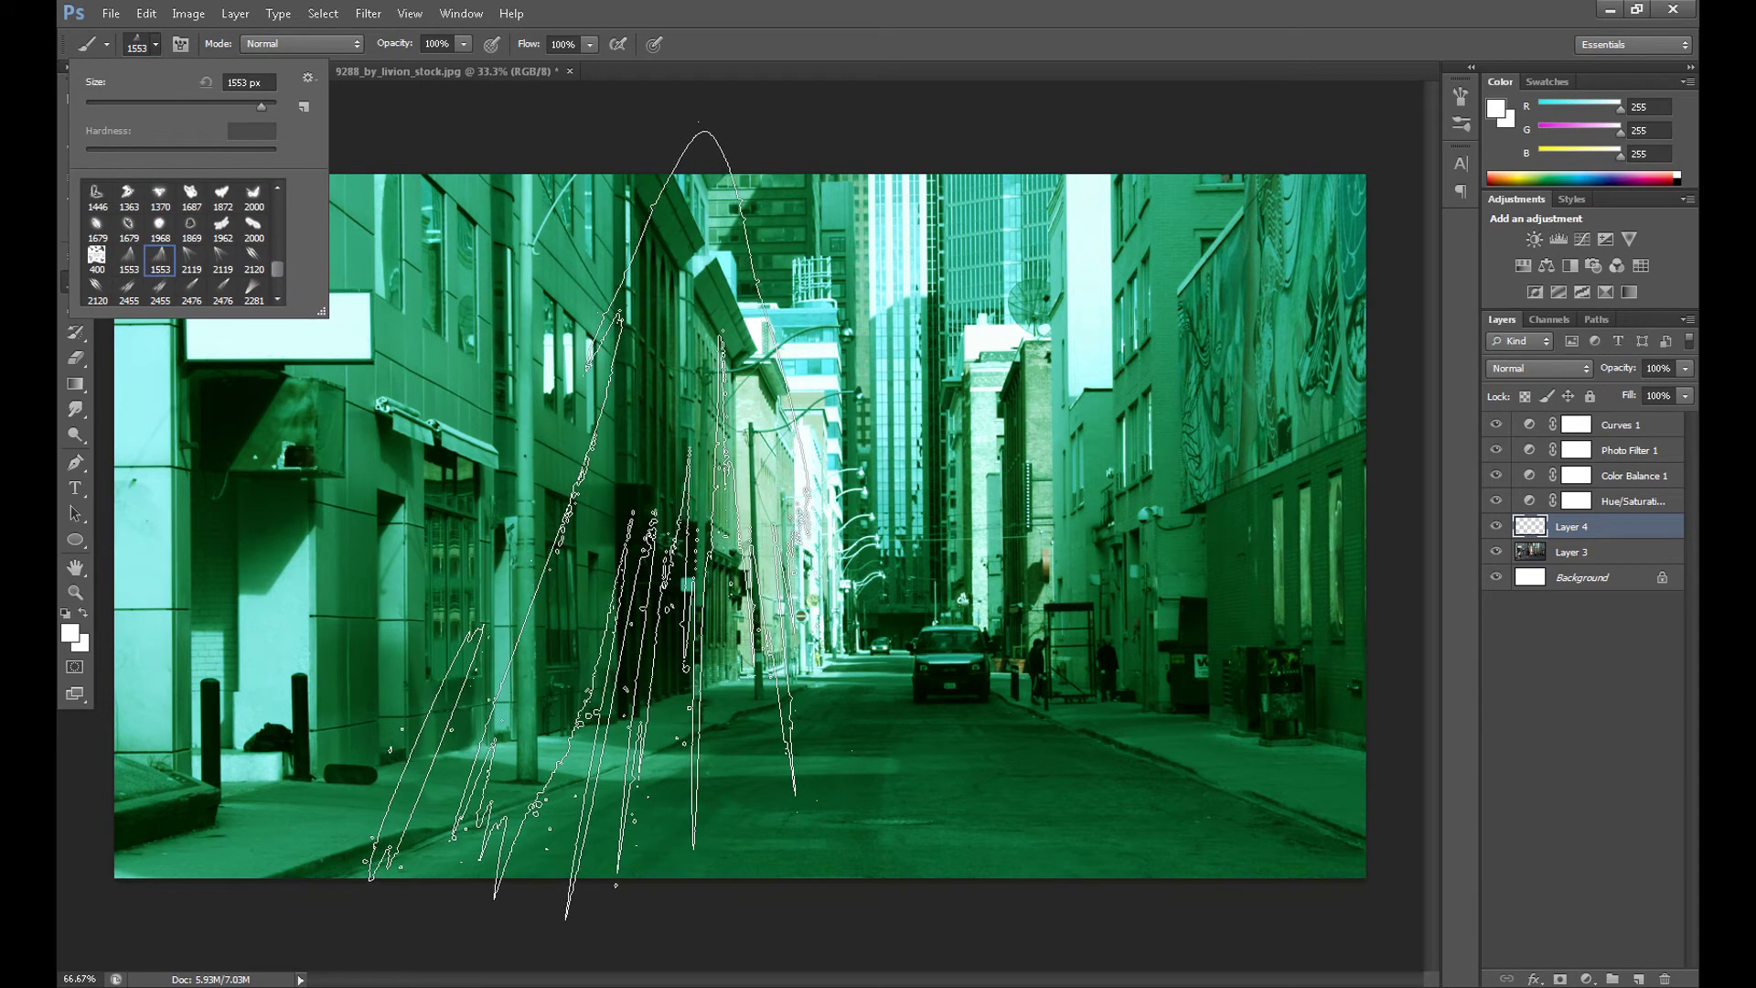
pyautogui.click(585, 512)
pyautogui.click(578, 495)
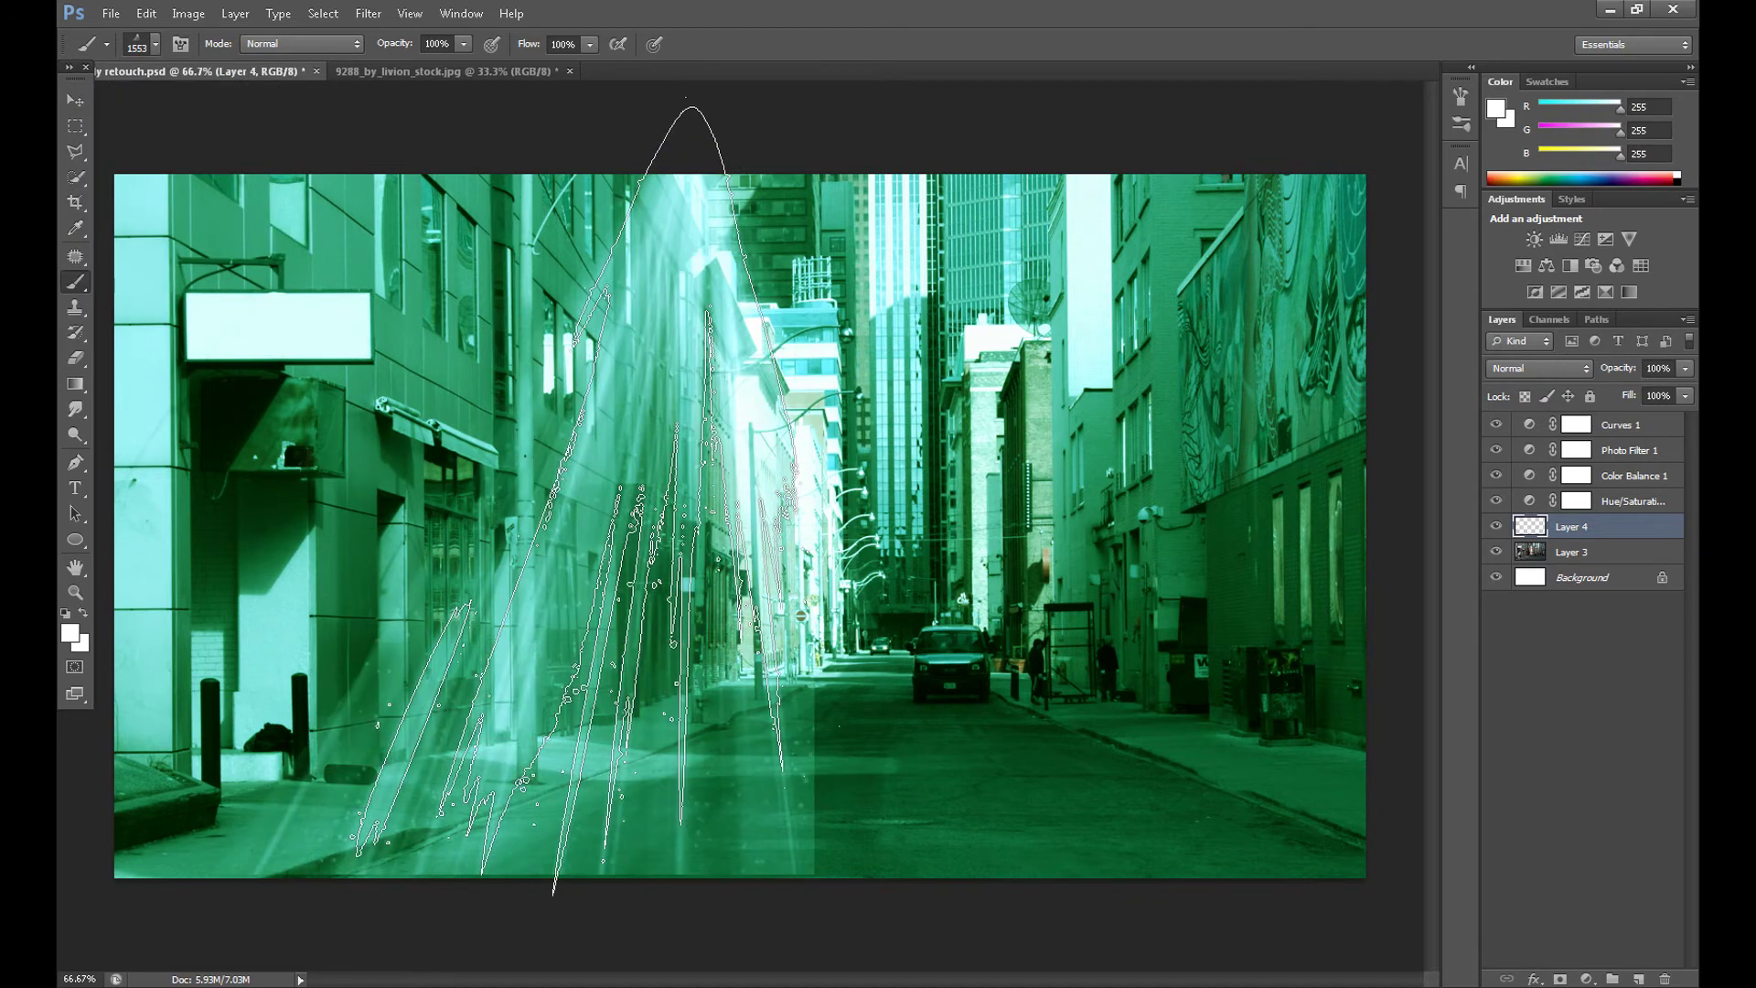
pyautogui.click(1656, 367)
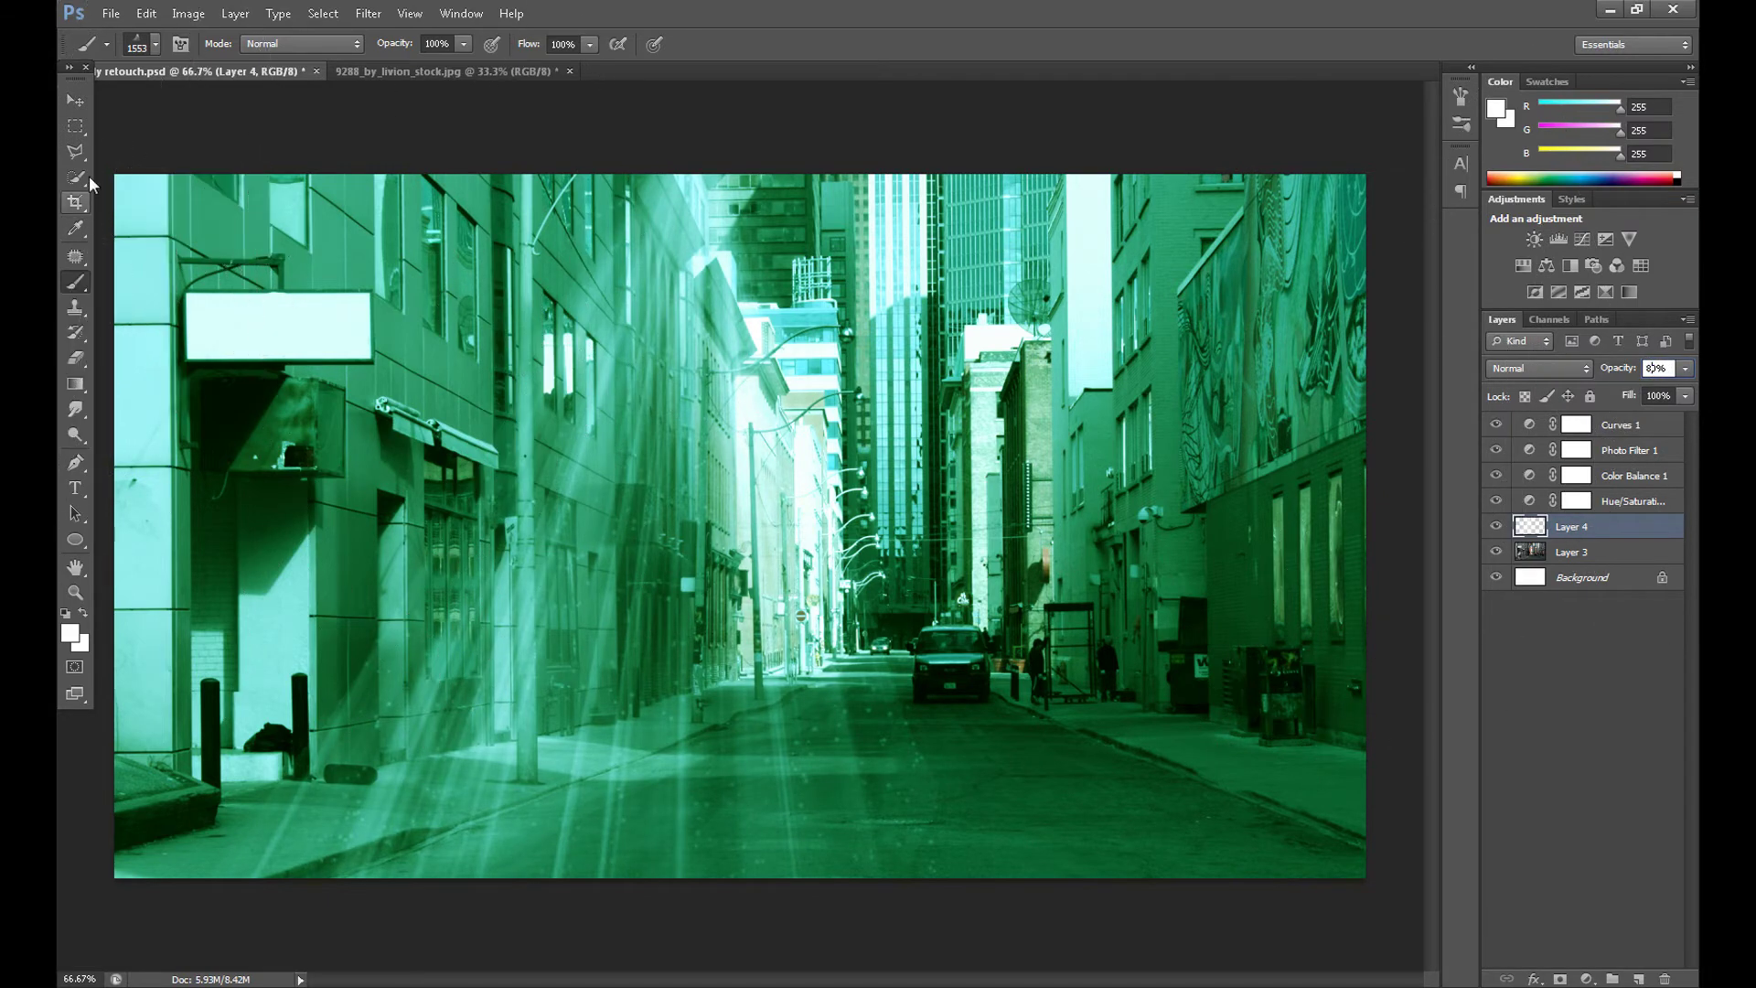
# Add another empty layer and stamp a small light ray with the ray brush at 350 px beneath the distant street lamp
pyautogui.click(155, 44)
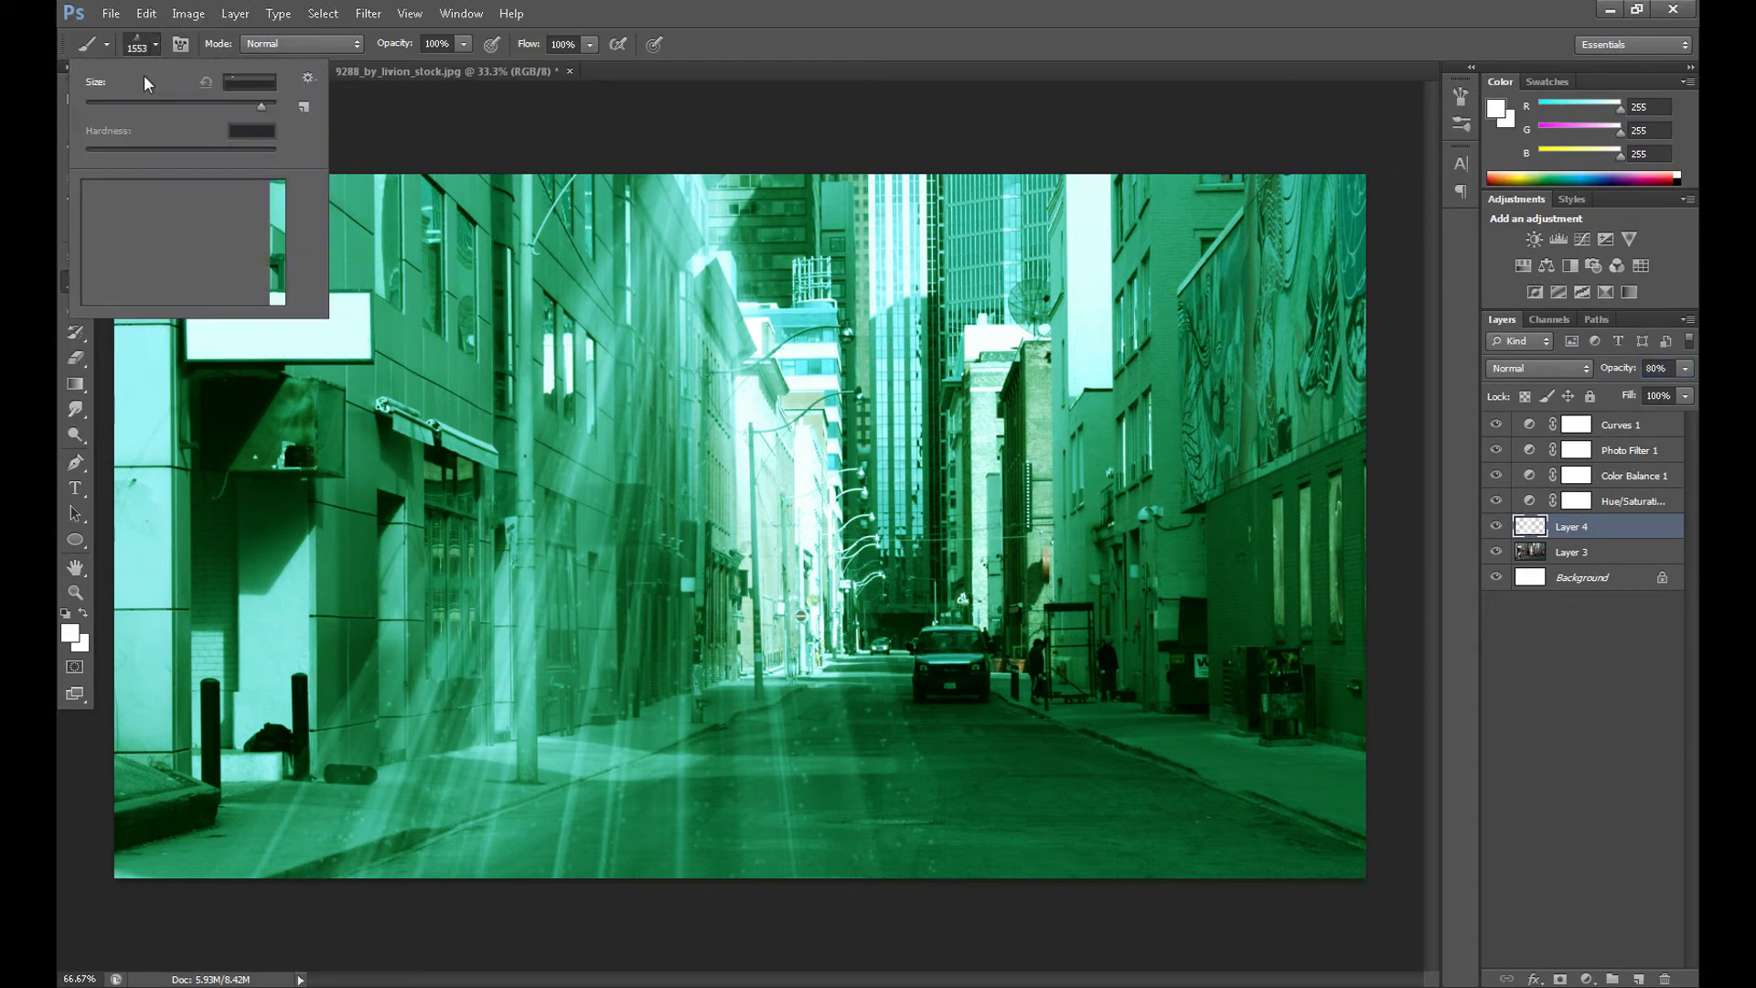
pyautogui.click(212, 102)
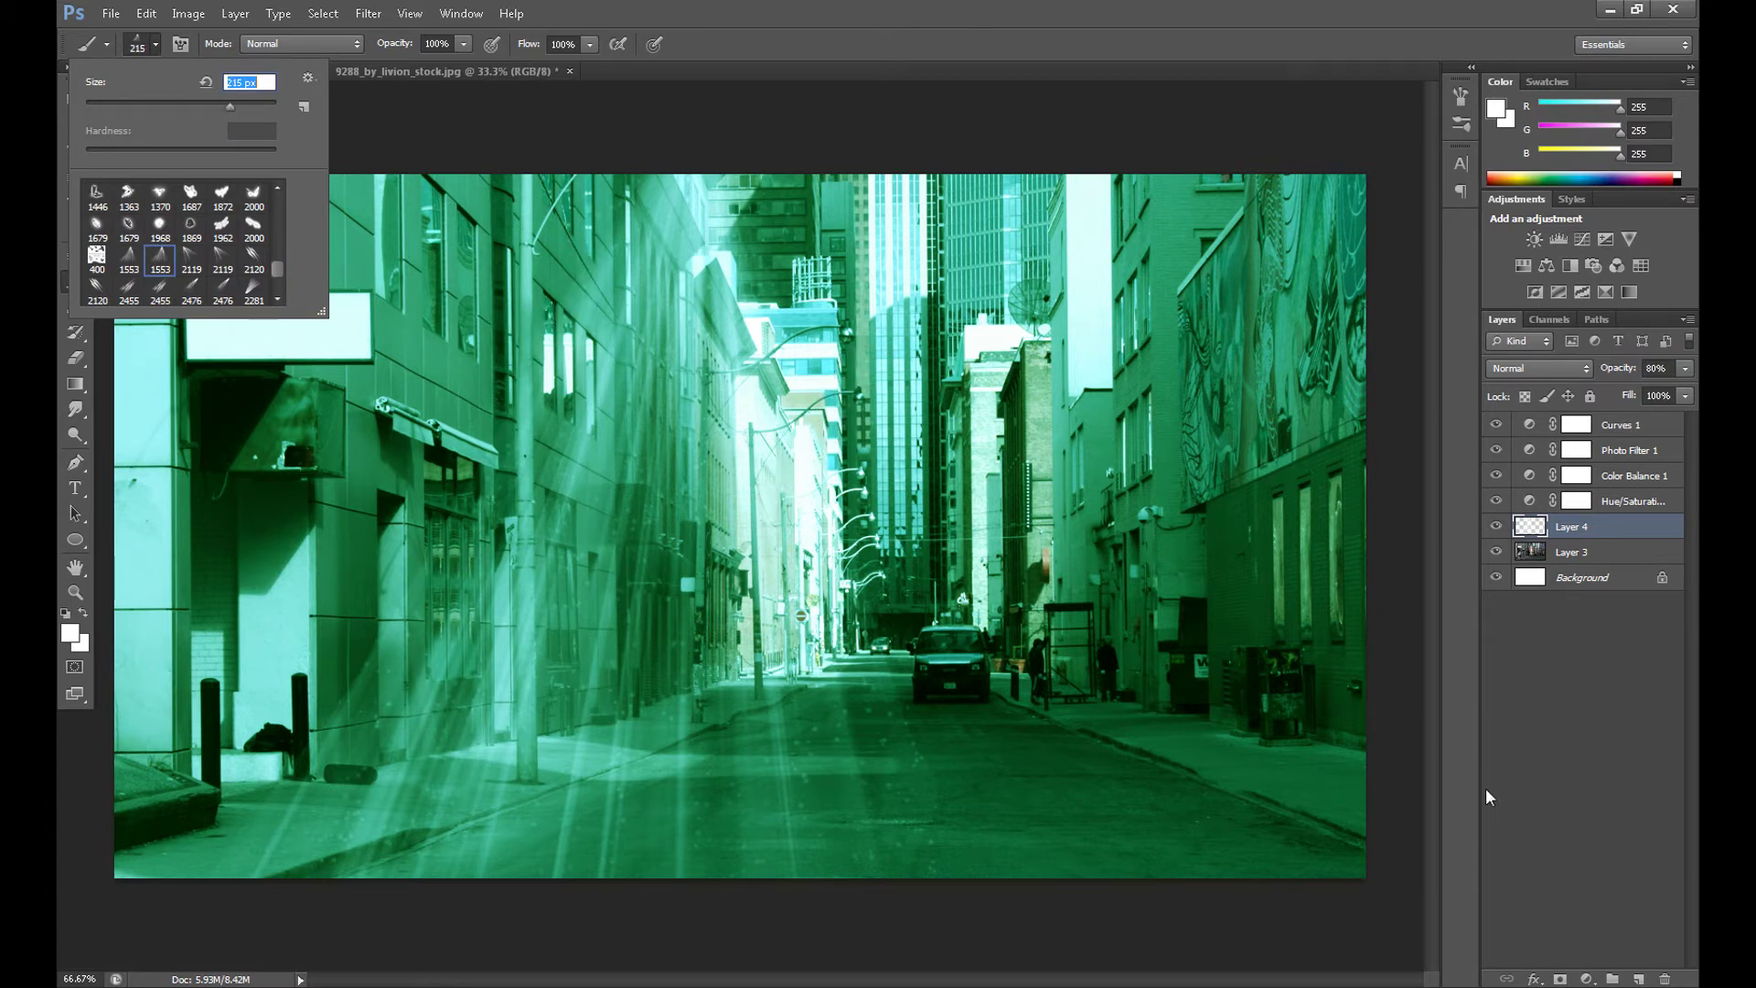
pyautogui.click(1638, 978)
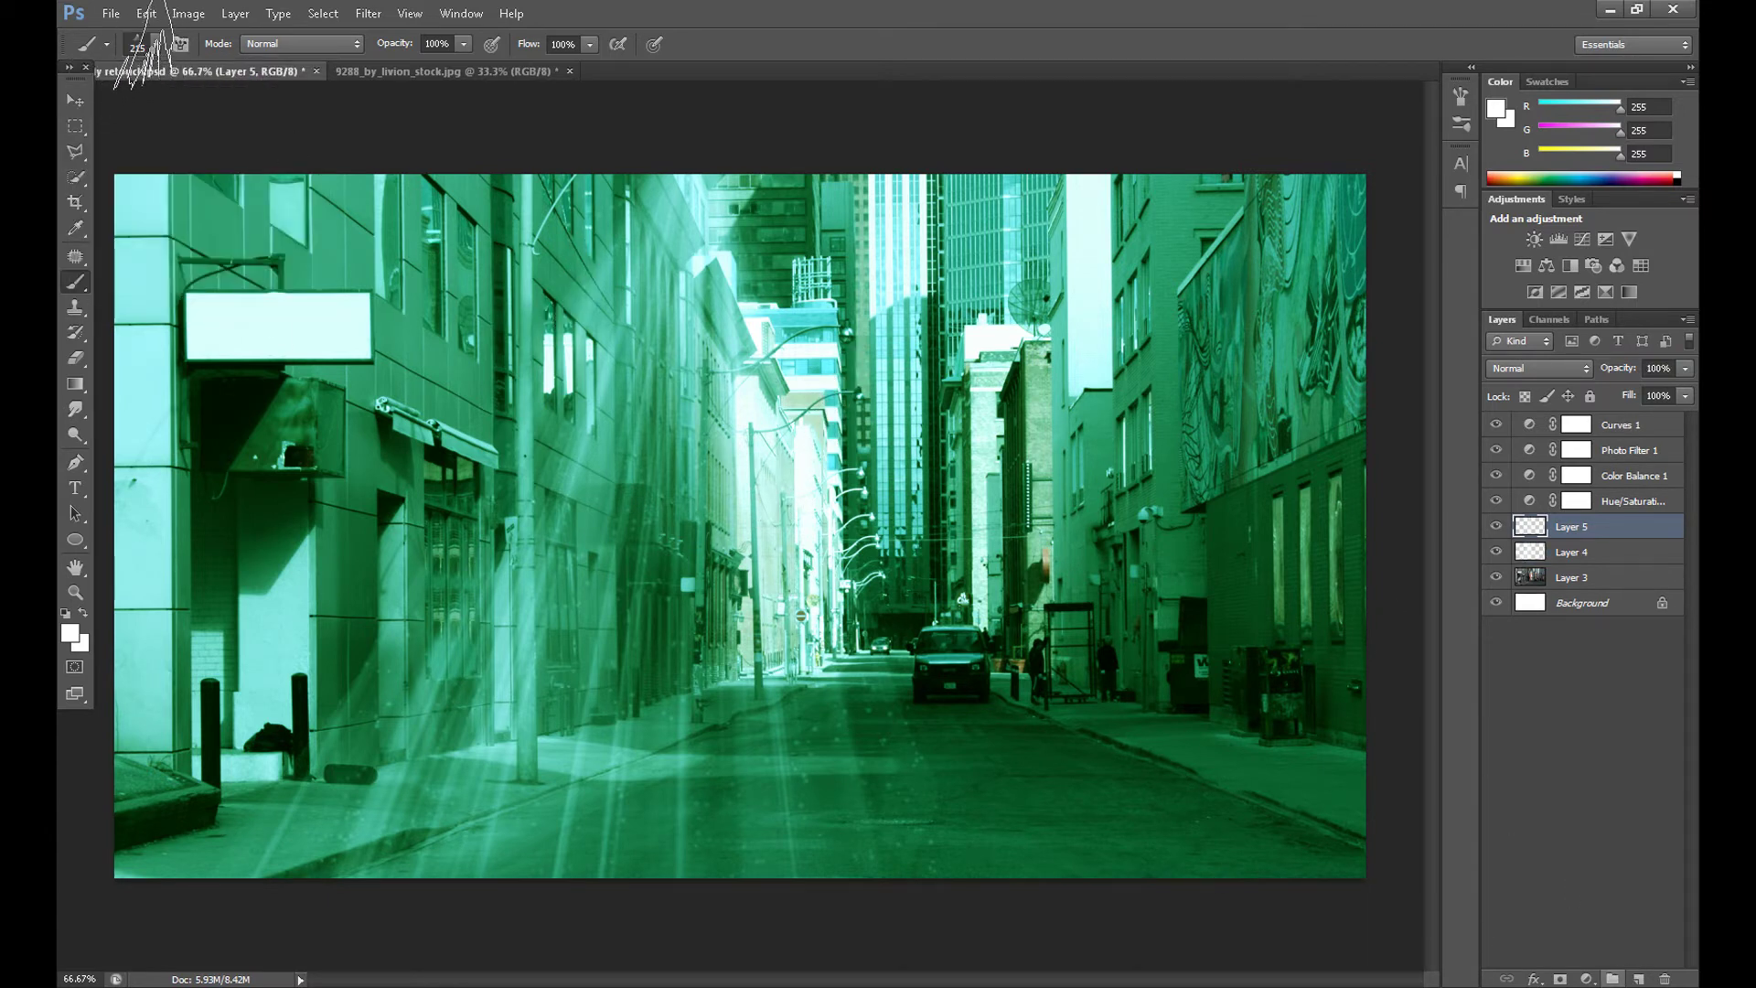
pyautogui.click(153, 46)
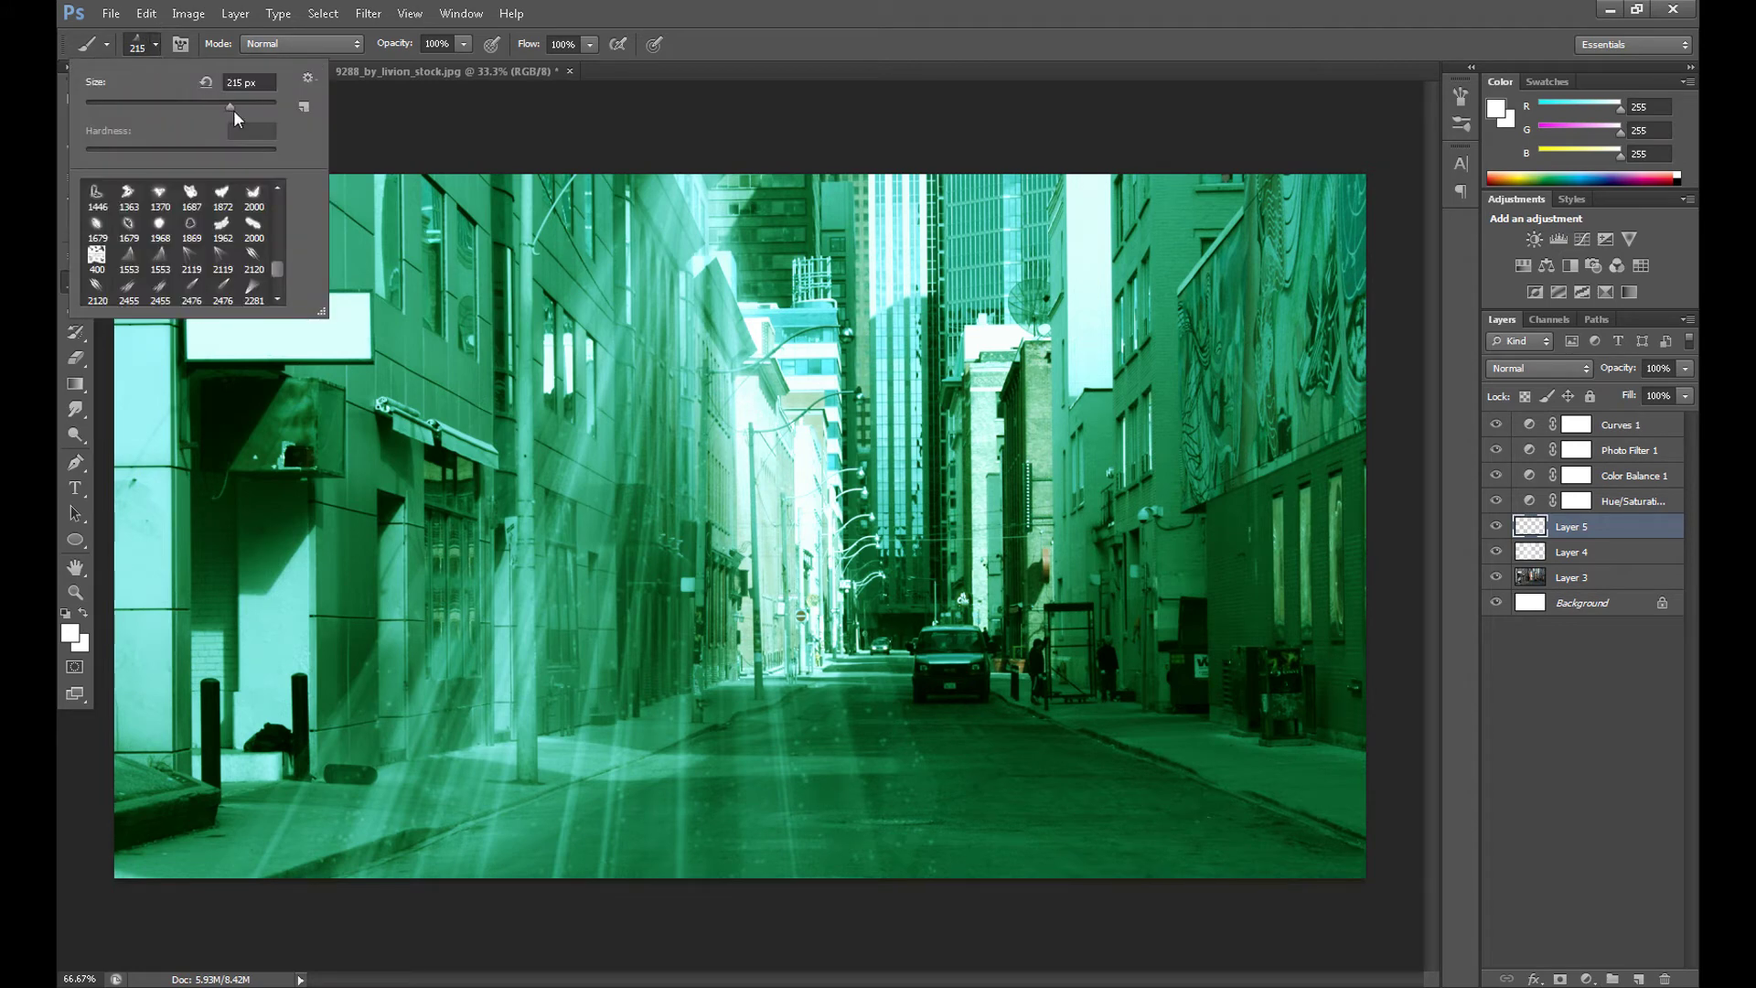
pyautogui.moveTo(238, 111); pyautogui.dragTo(240, 108)
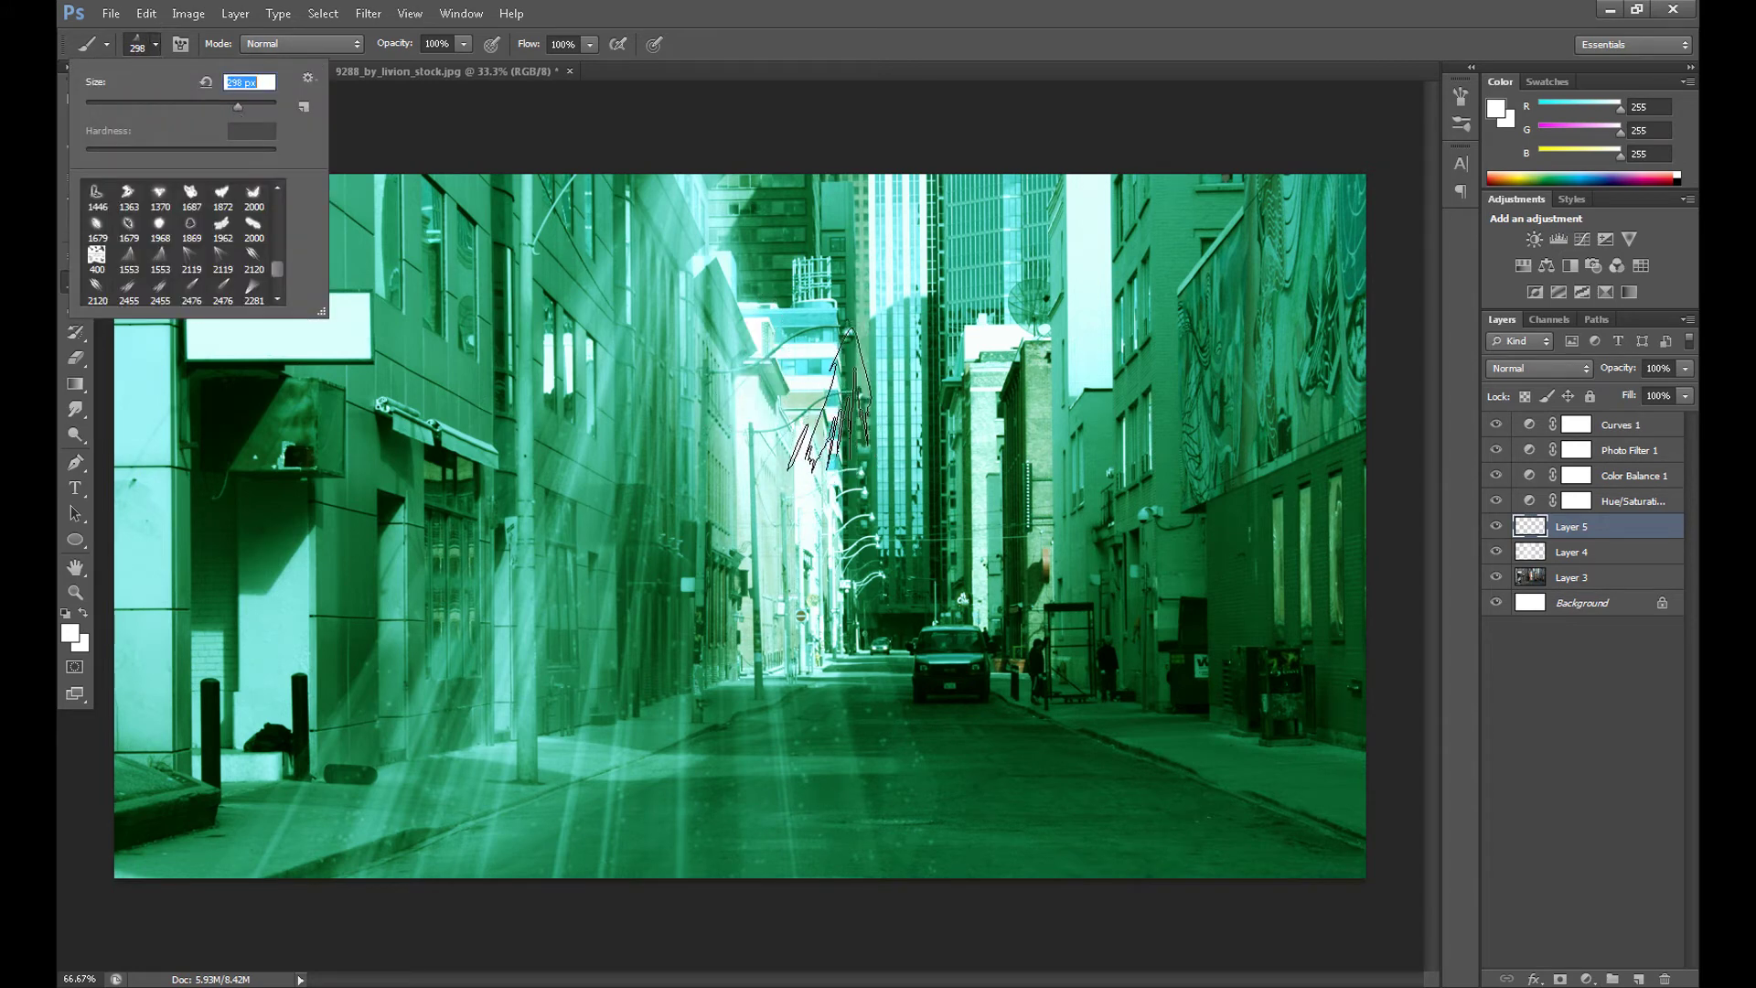
pyautogui.write('350')
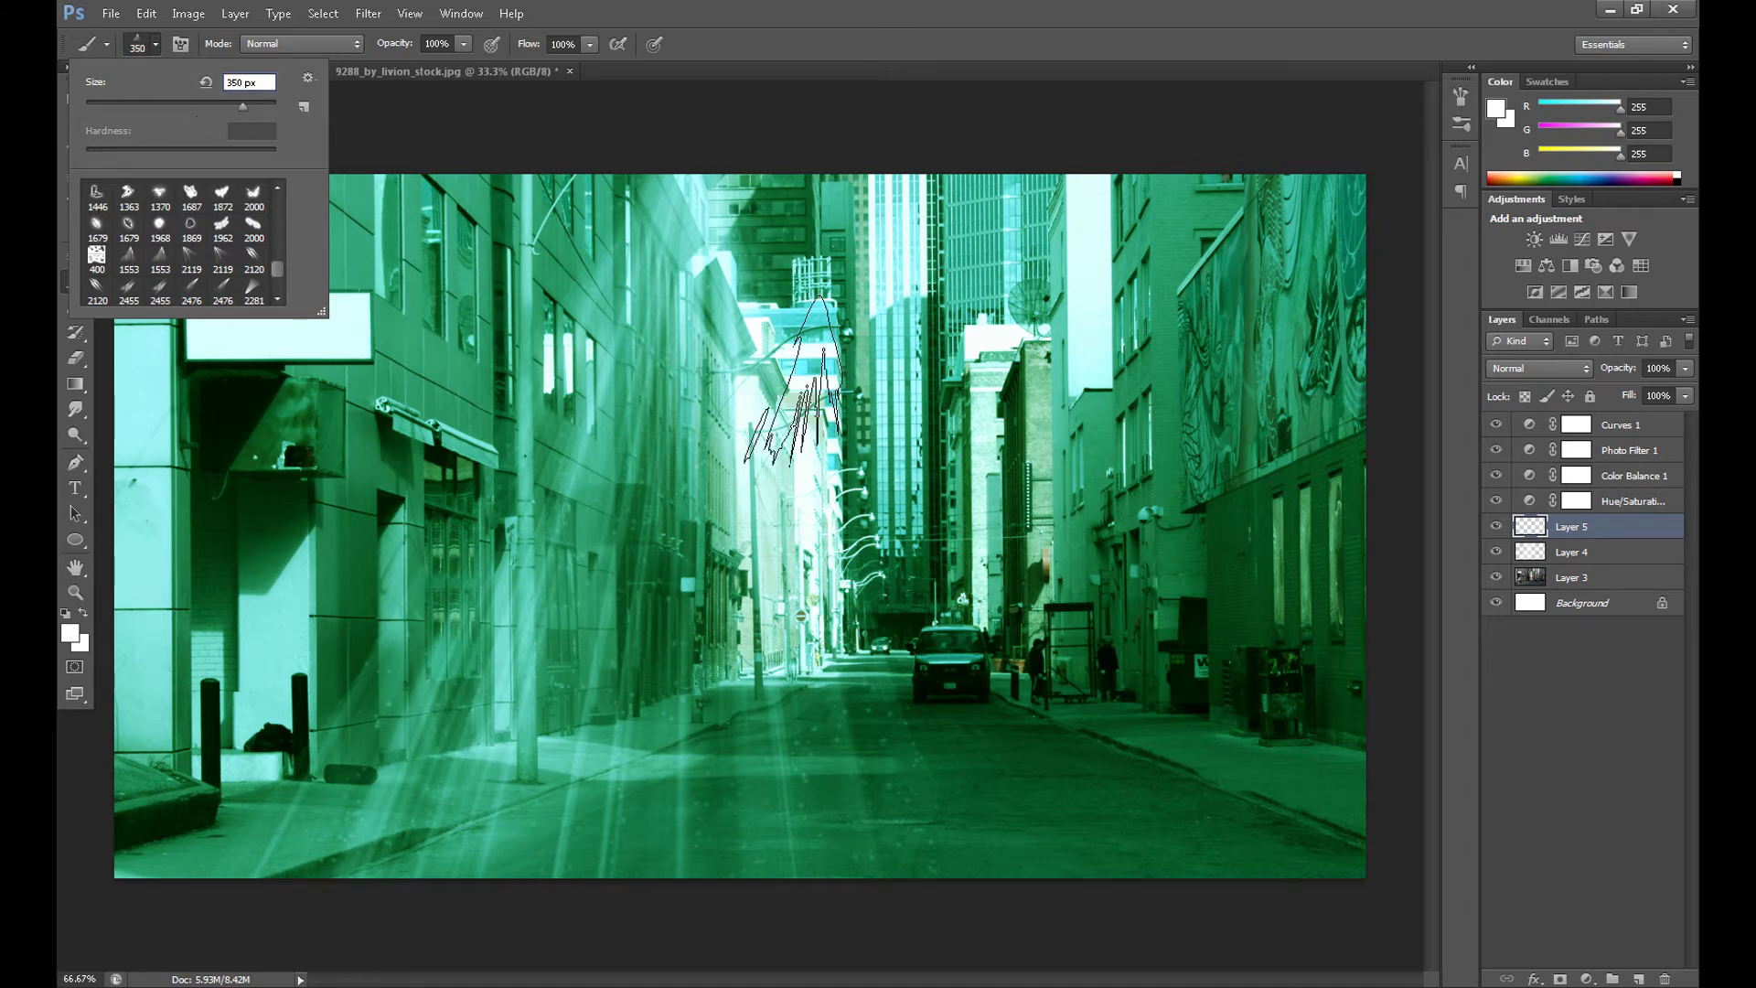
pyautogui.click(823, 418)
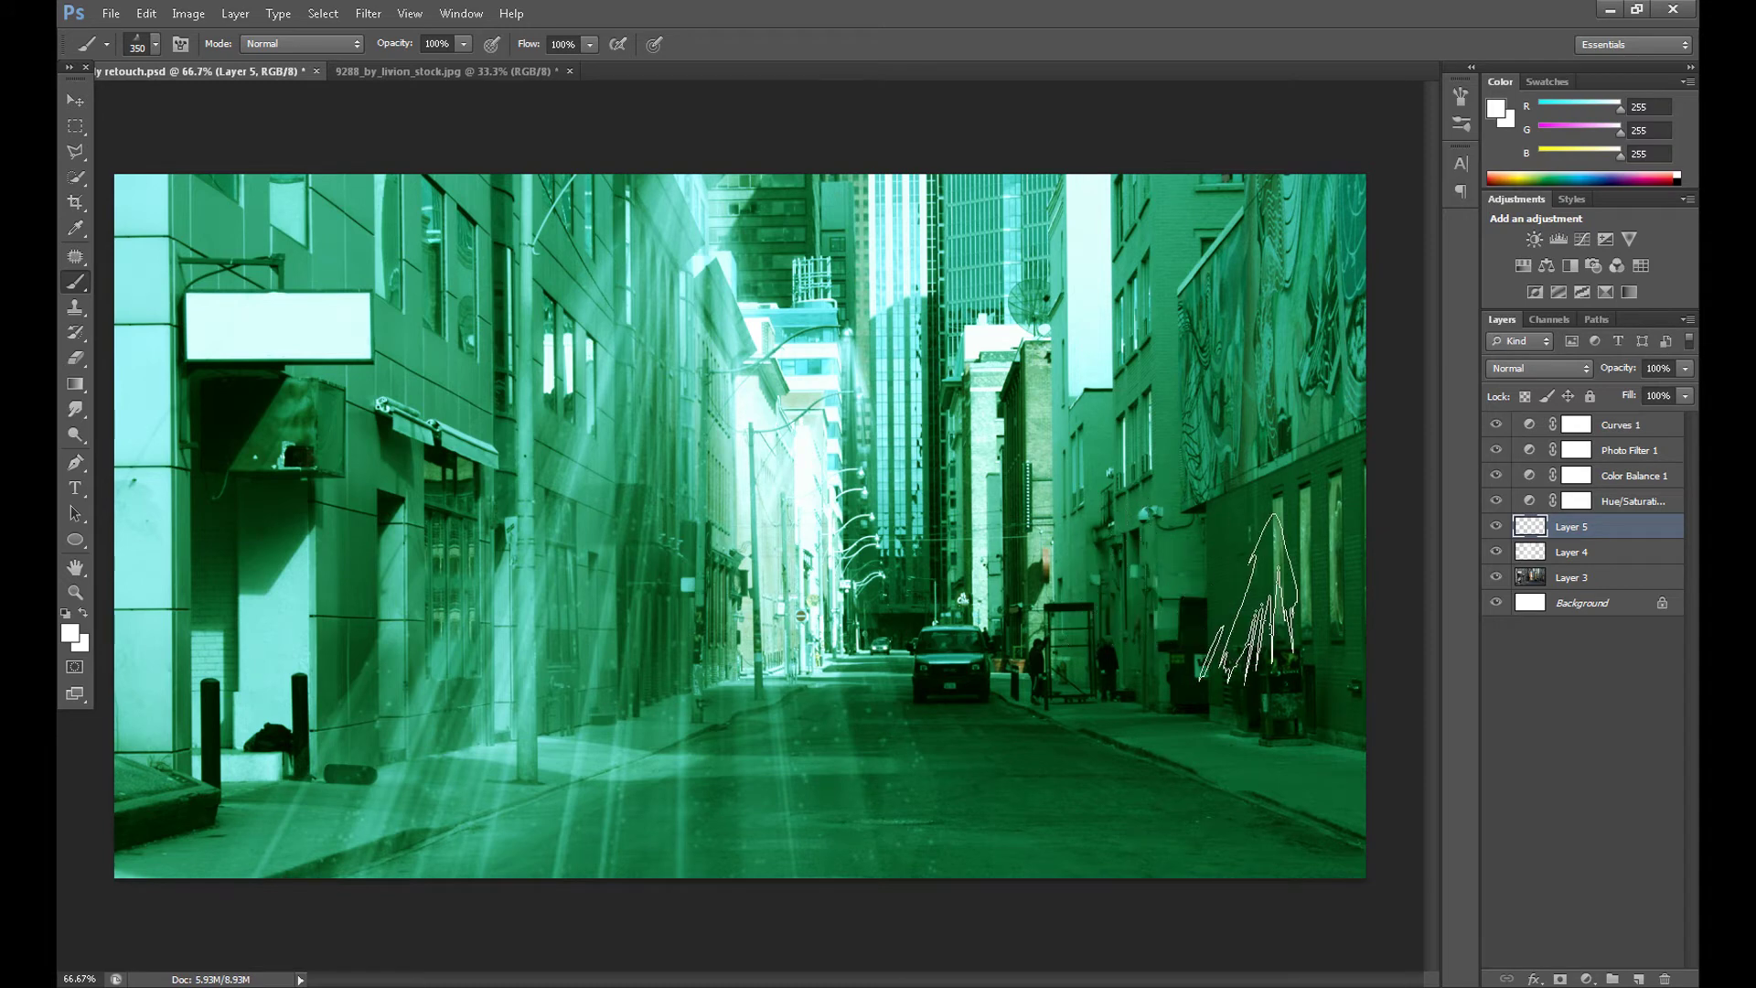
# Add another empty layer and stamp white light flares on the street lamps with the 2500 px flare brush reduced to 74 px
pyautogui.click(1642, 979)
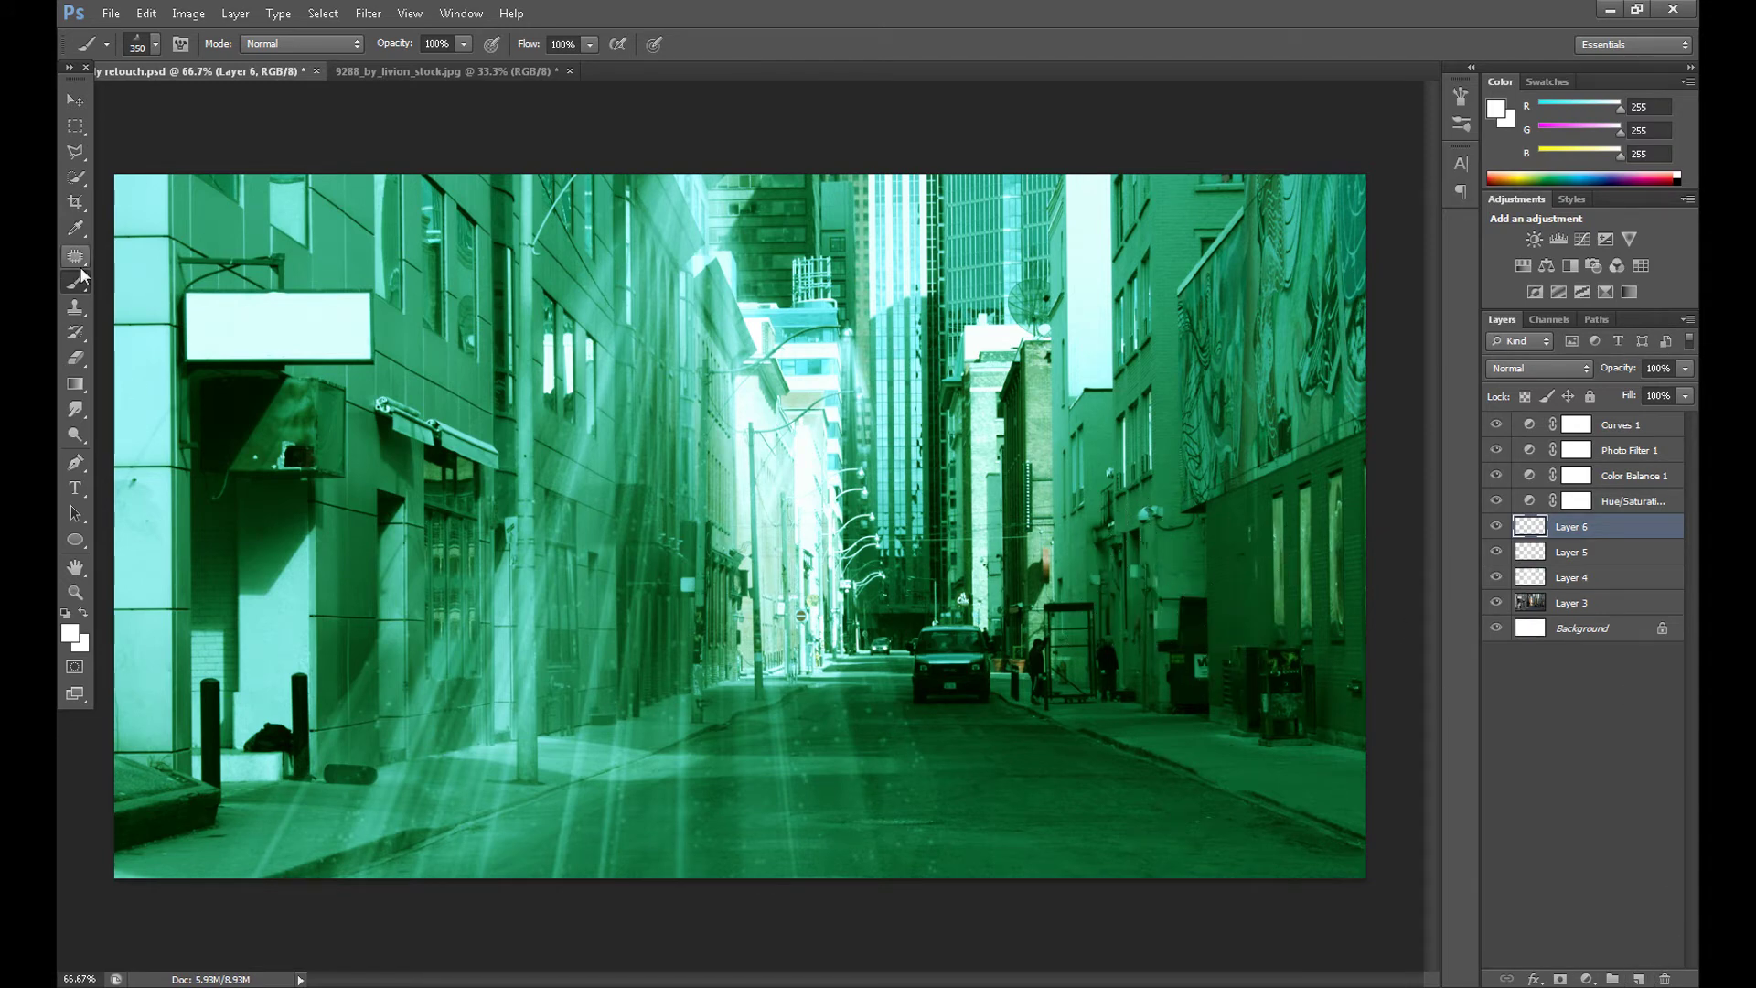
pyautogui.click(156, 46)
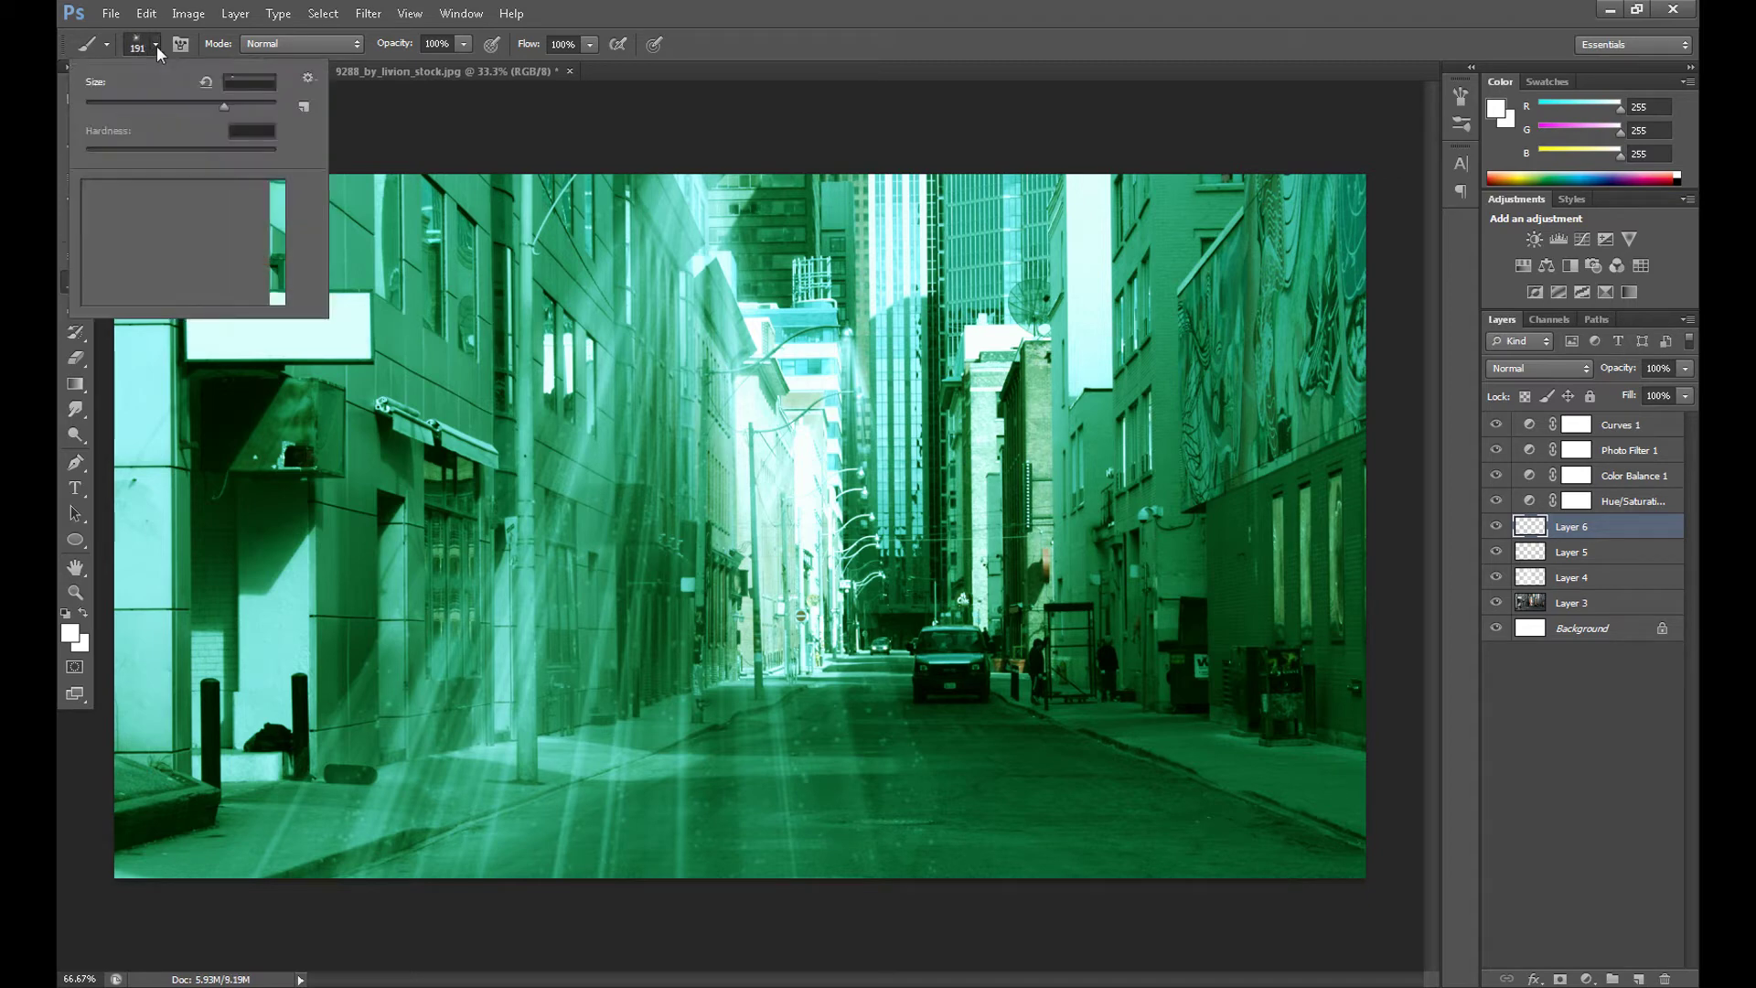
pyautogui.click(156, 46)
pyautogui.click(156, 46)
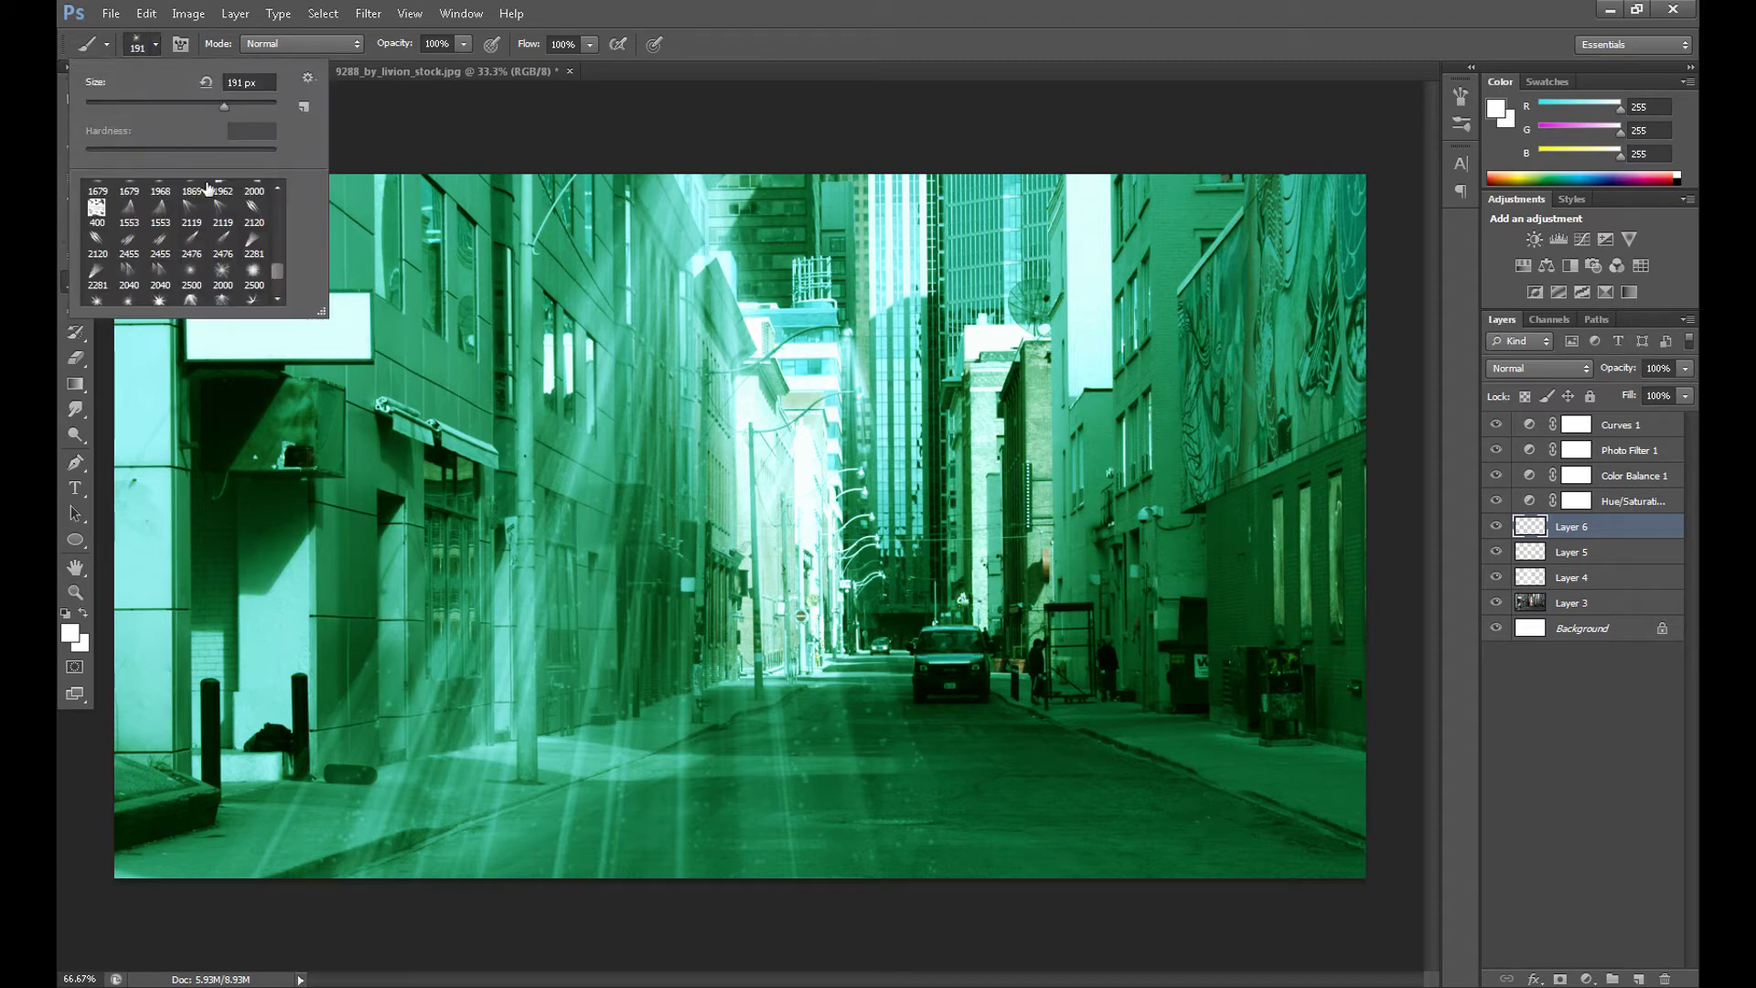
pyautogui.click(273, 300)
pyautogui.click(272, 300)
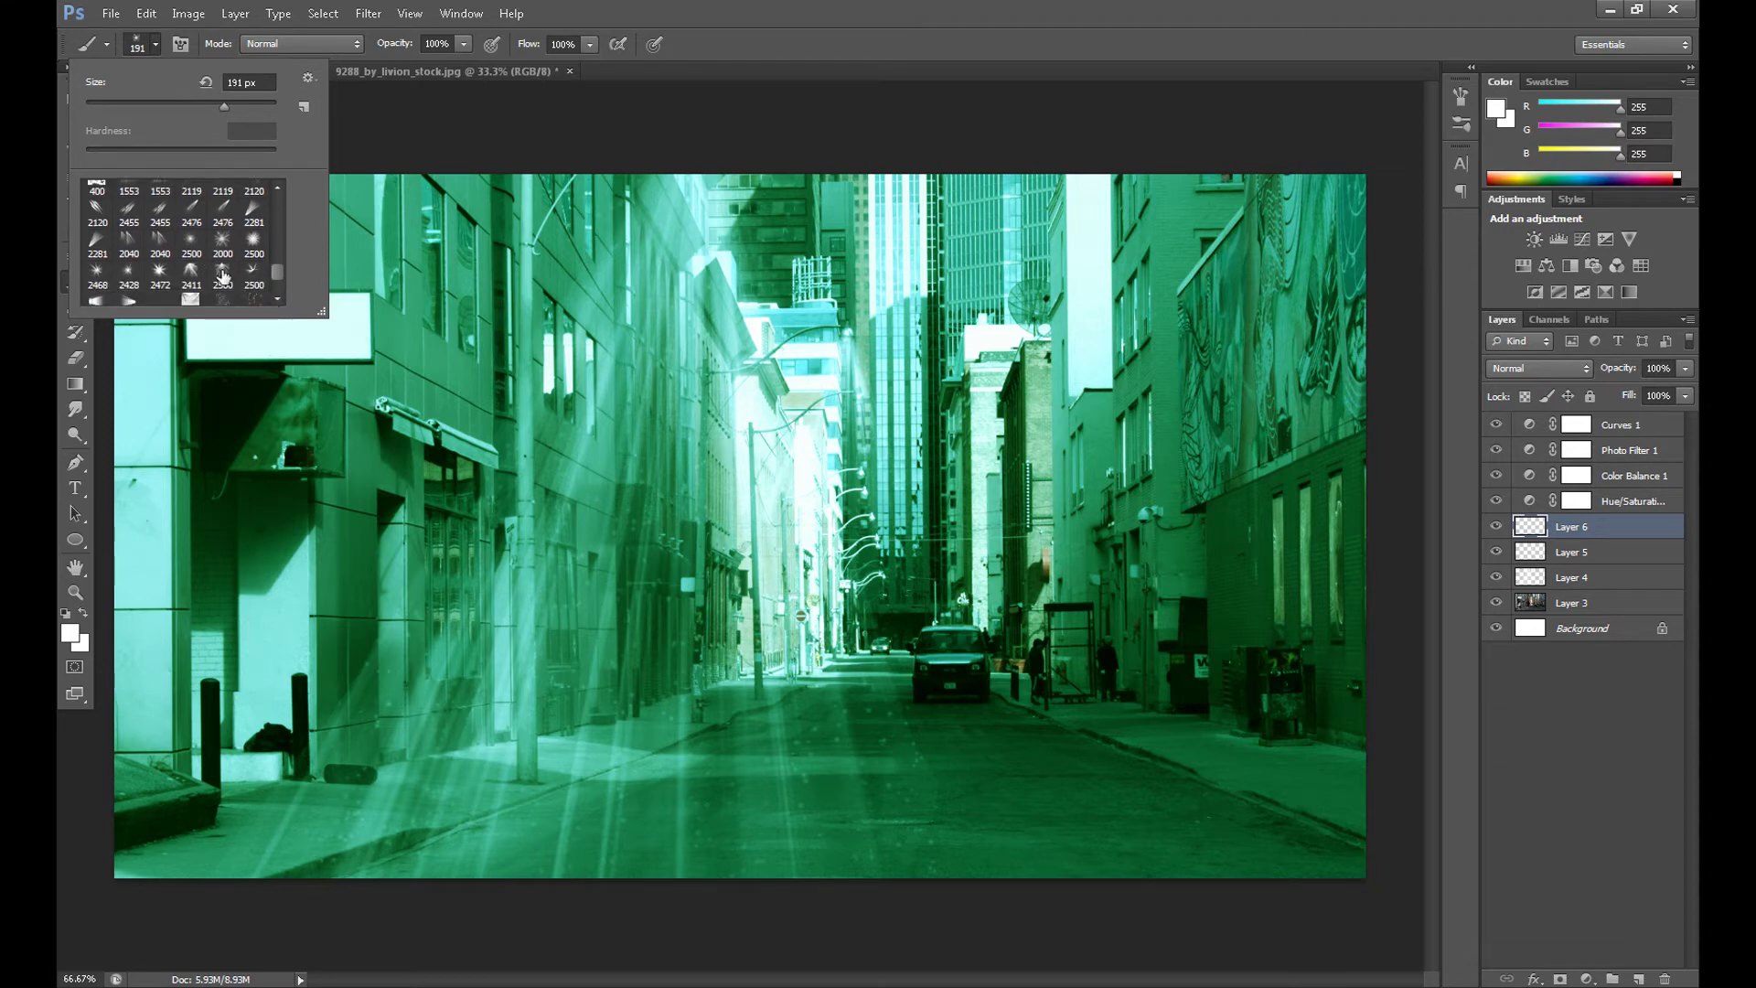
pyautogui.click(222, 277)
pyautogui.moveTo(263, 107); pyautogui.dragTo(221, 108)
pyautogui.moveTo(192, 105); pyautogui.dragTo(172, 102)
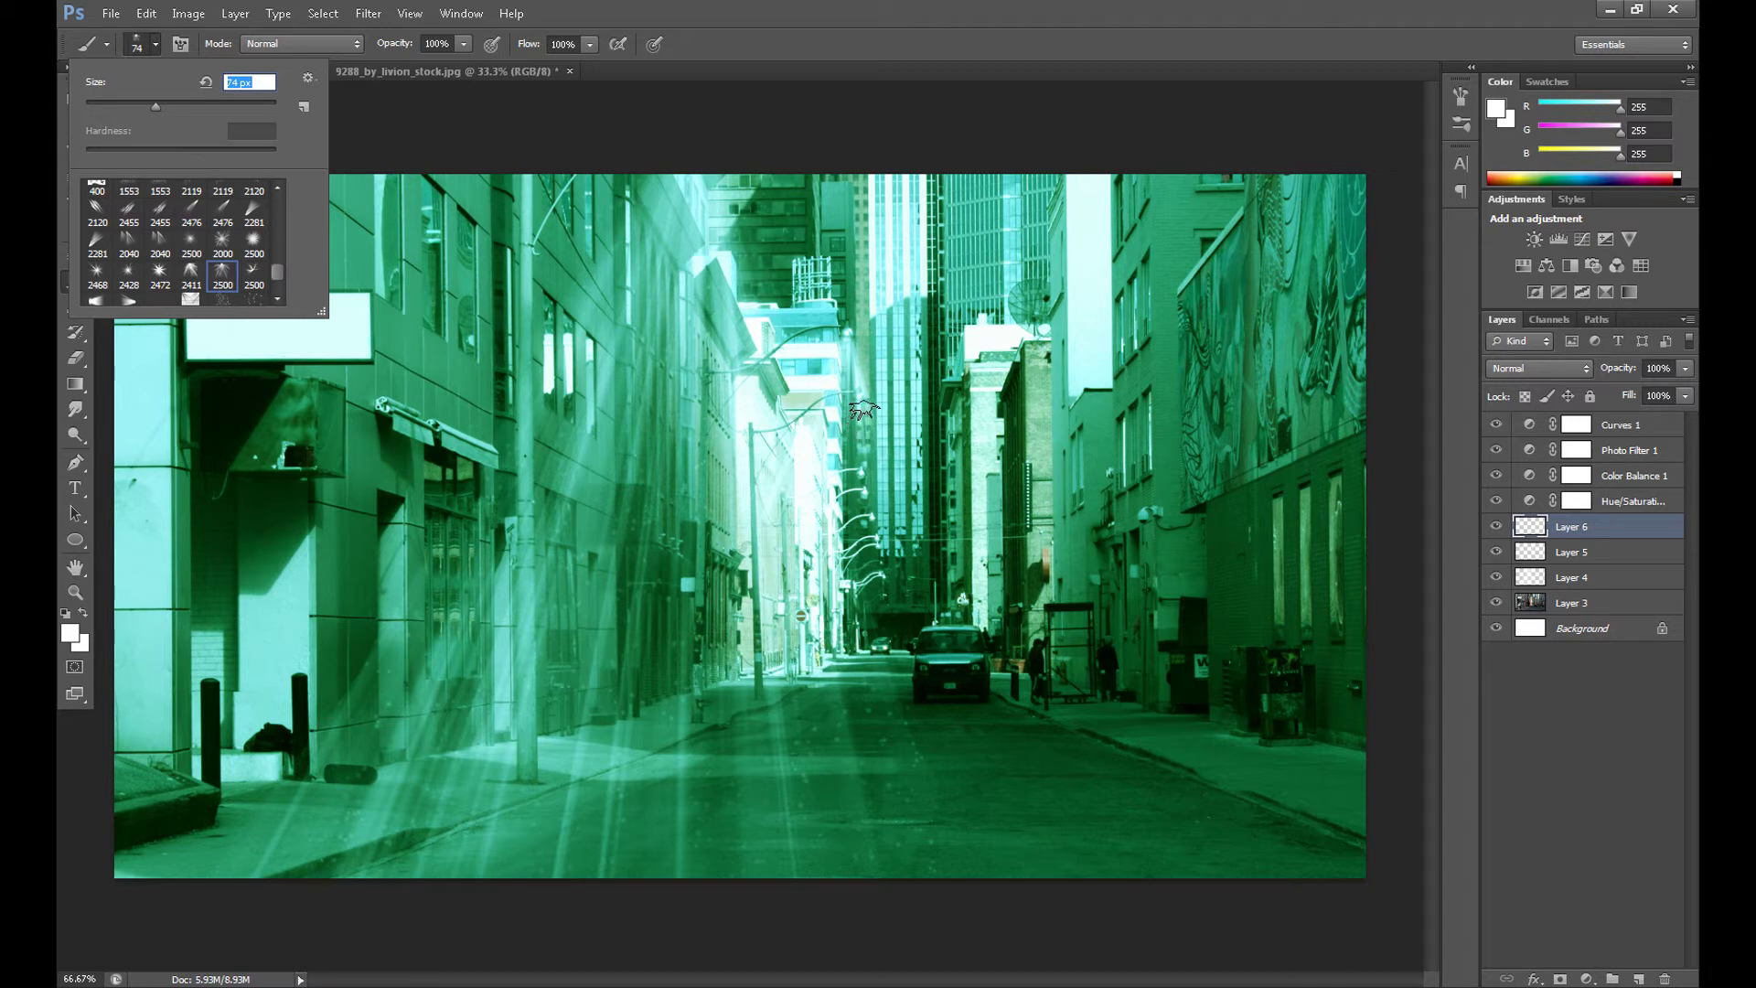
pyautogui.click(860, 407)
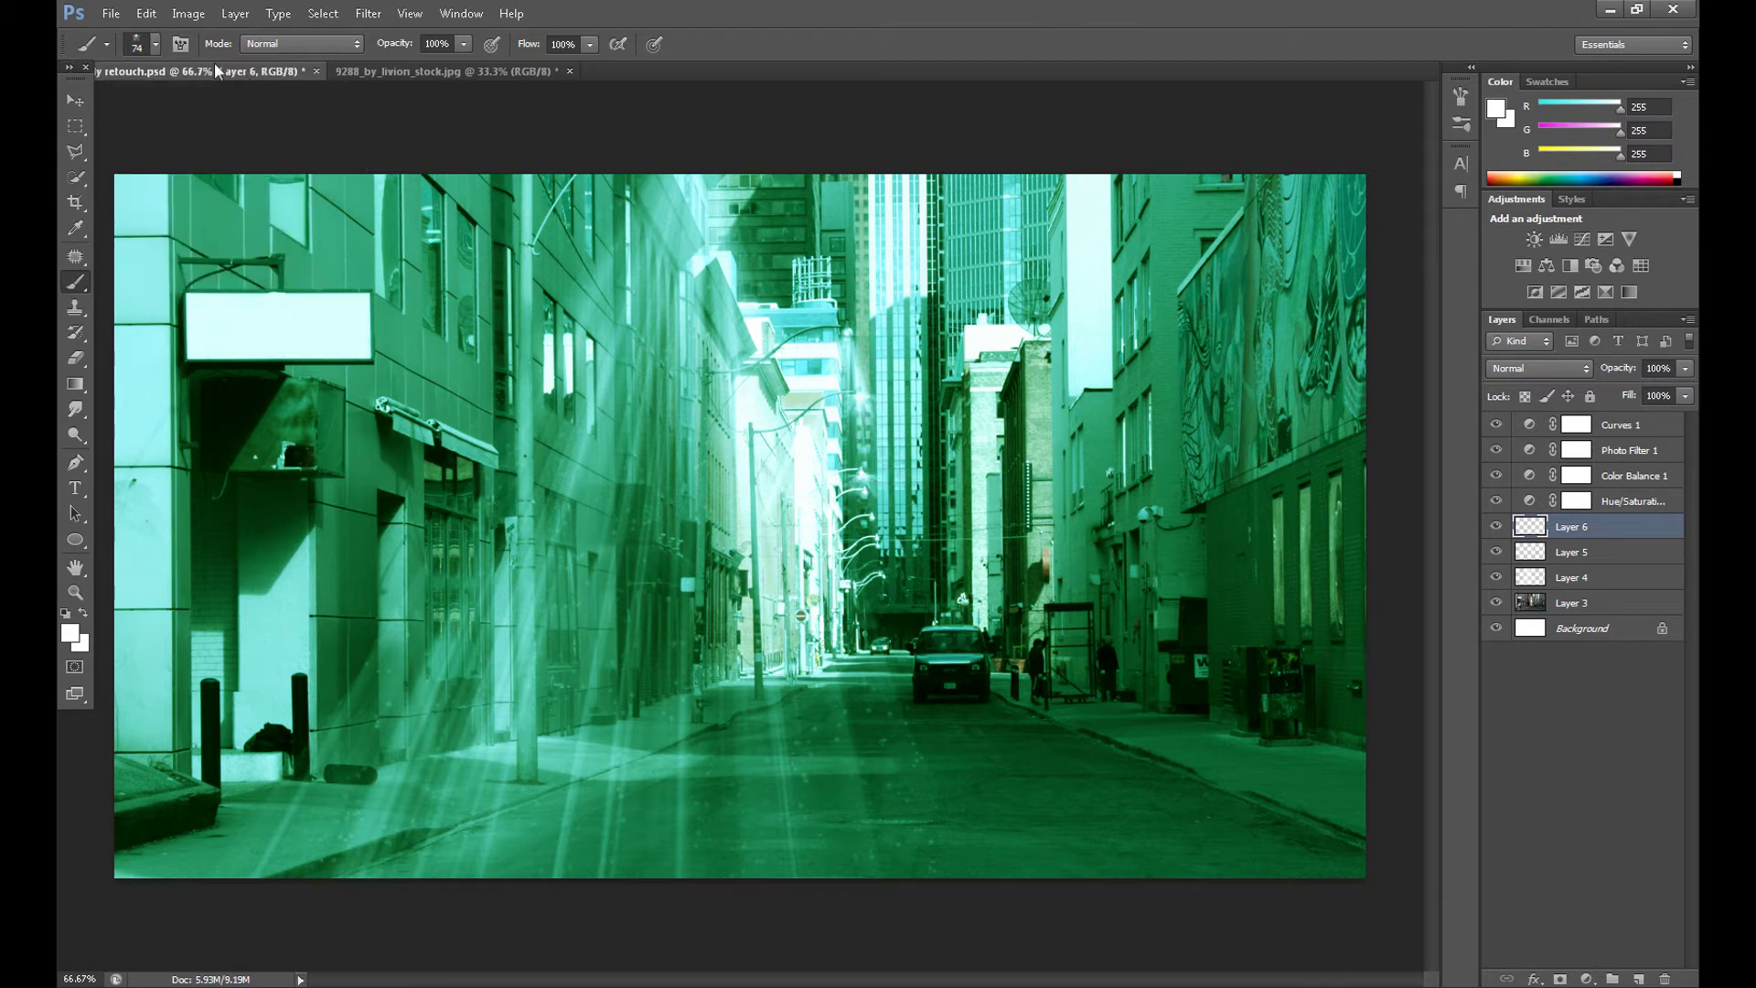
# Reduce the flare brush to 55 px and stamp a flare on the next street lamp farther down the row
pyautogui.click(155, 45)
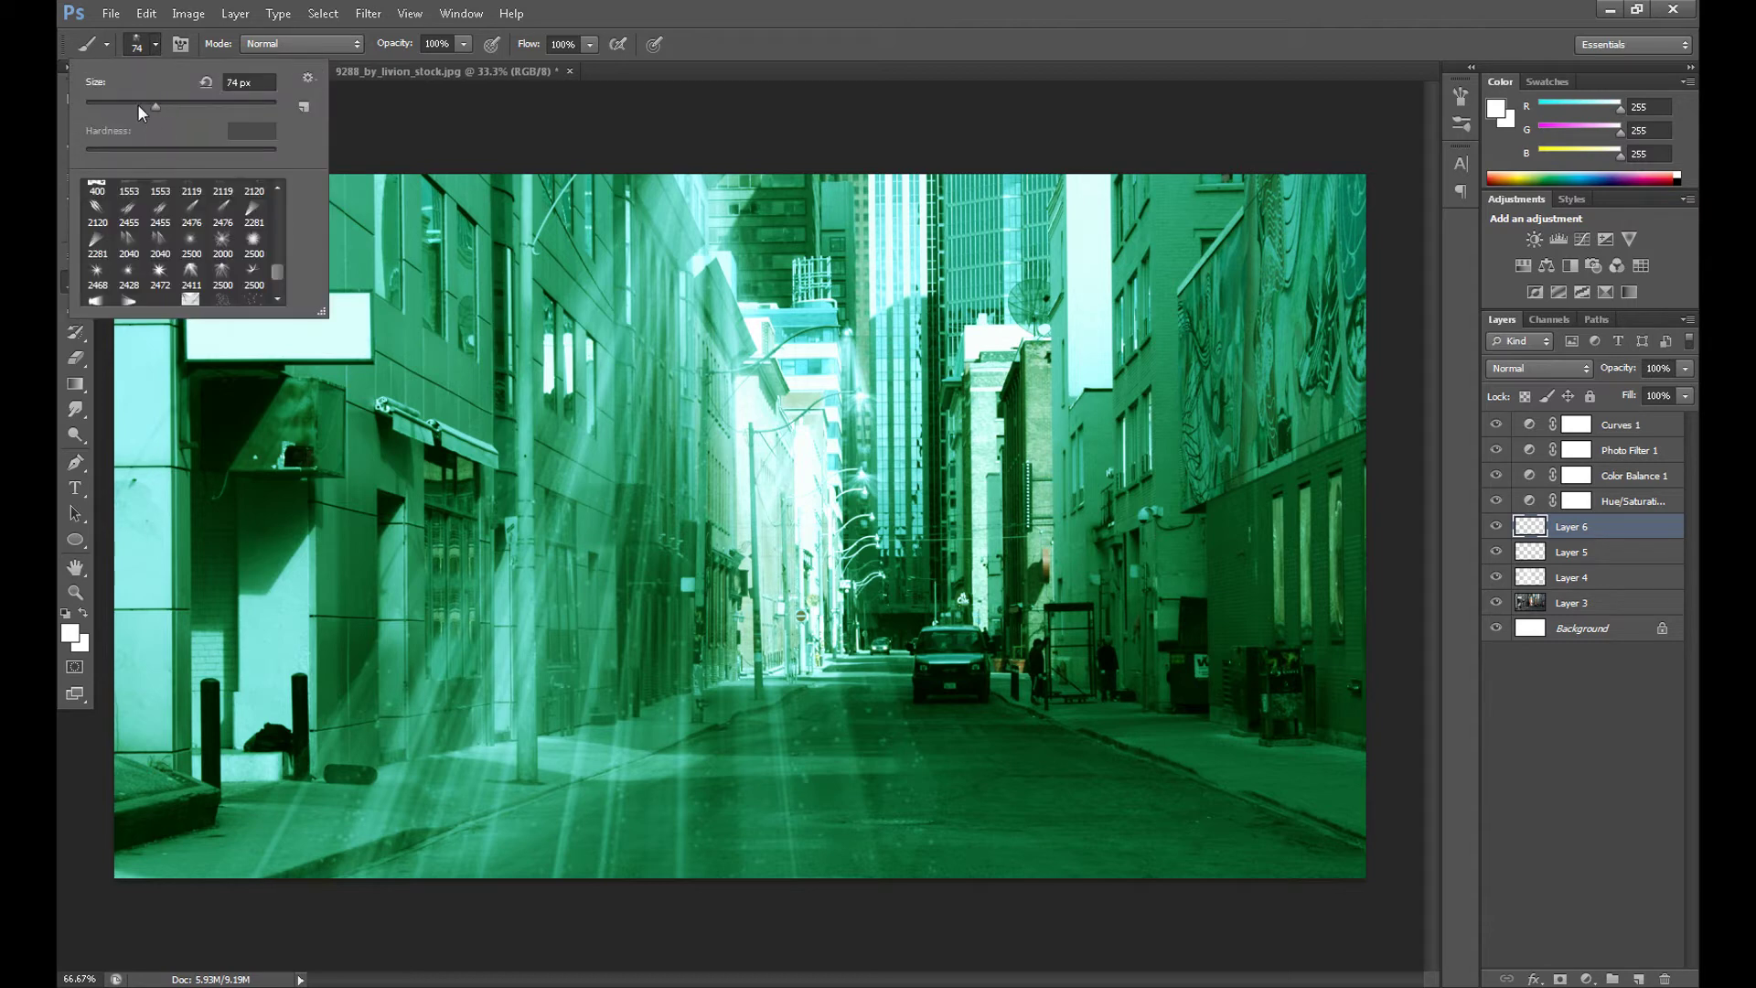
pyautogui.click(138, 106)
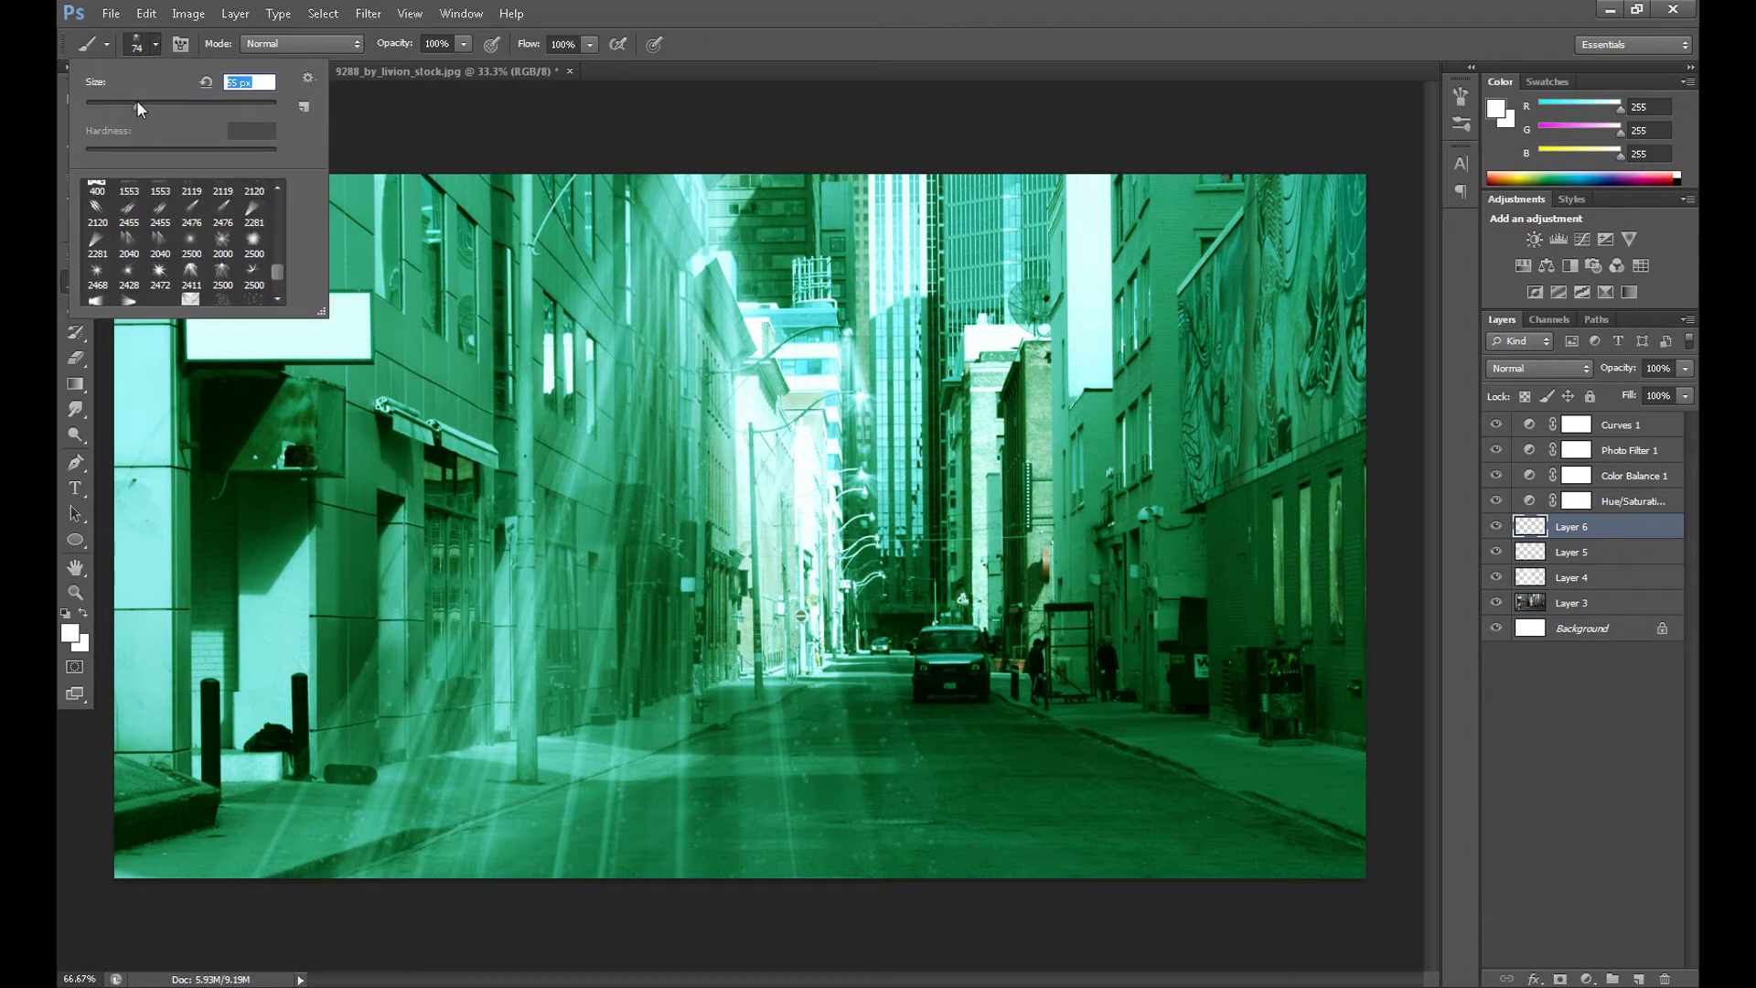
pyautogui.click(863, 498)
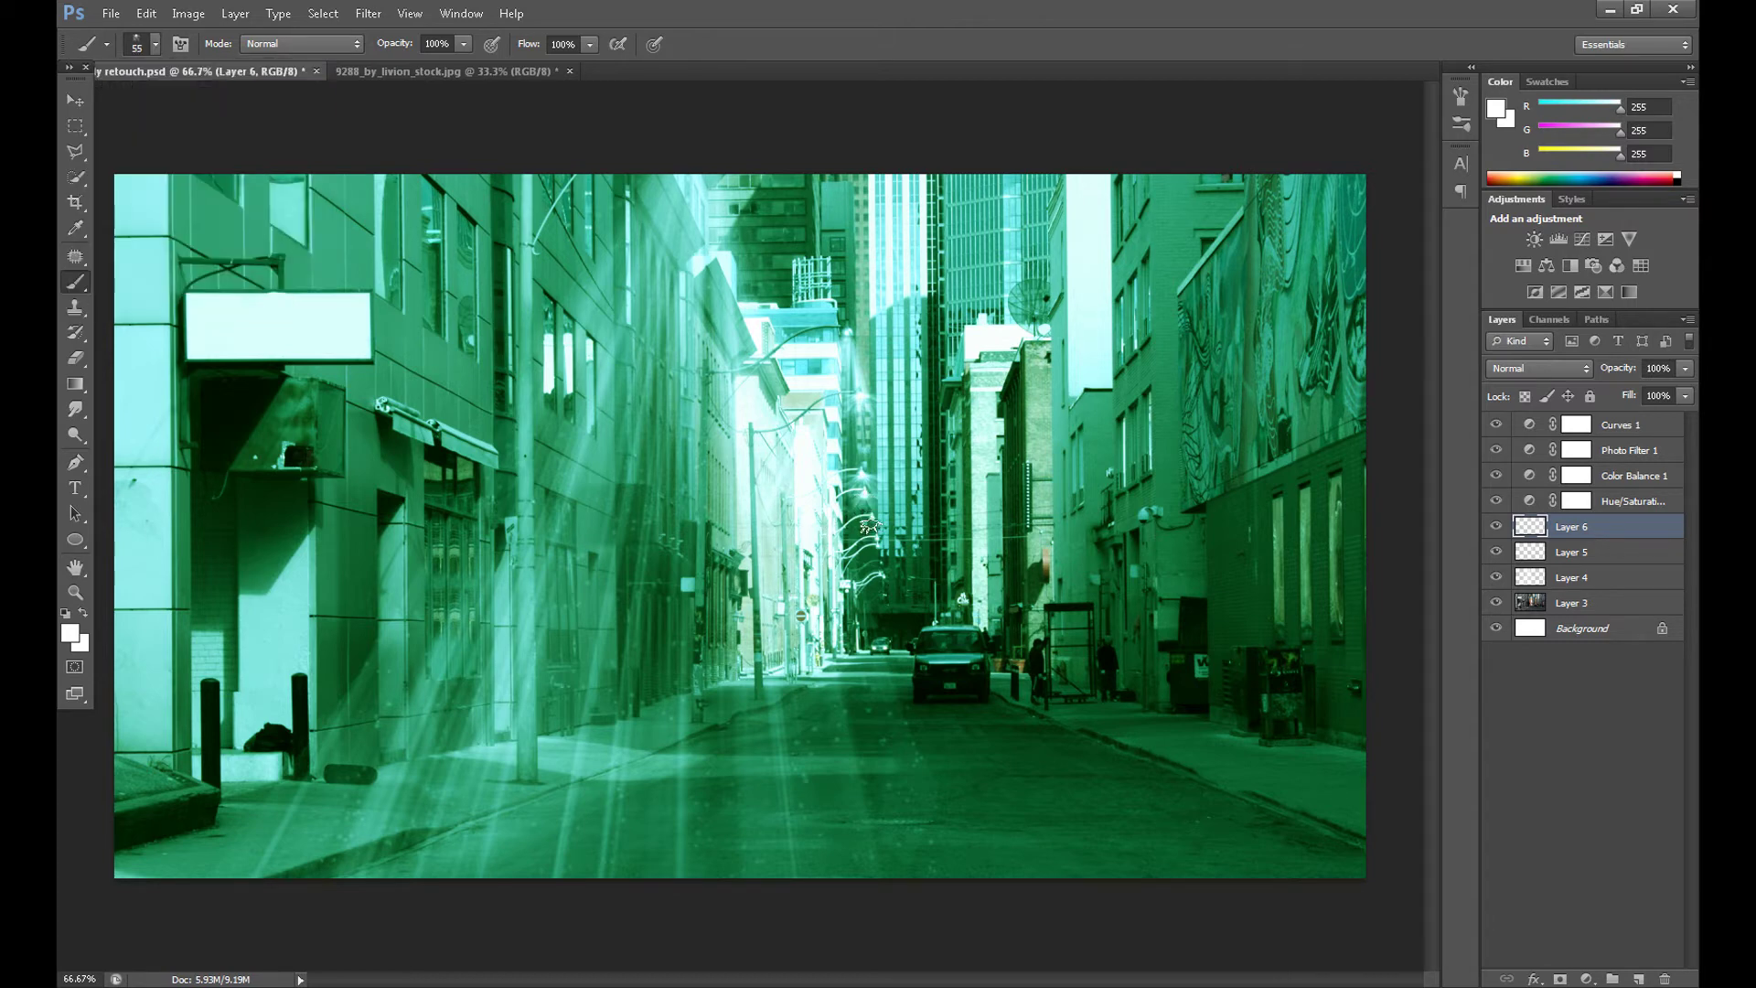
pyautogui.click(871, 523)
# Stamp ever smaller flares on the farthest street lamps, using the flare brush at 40 px and at 29 px
pyautogui.rightClick(149, 123)
pyautogui.click(122, 105)
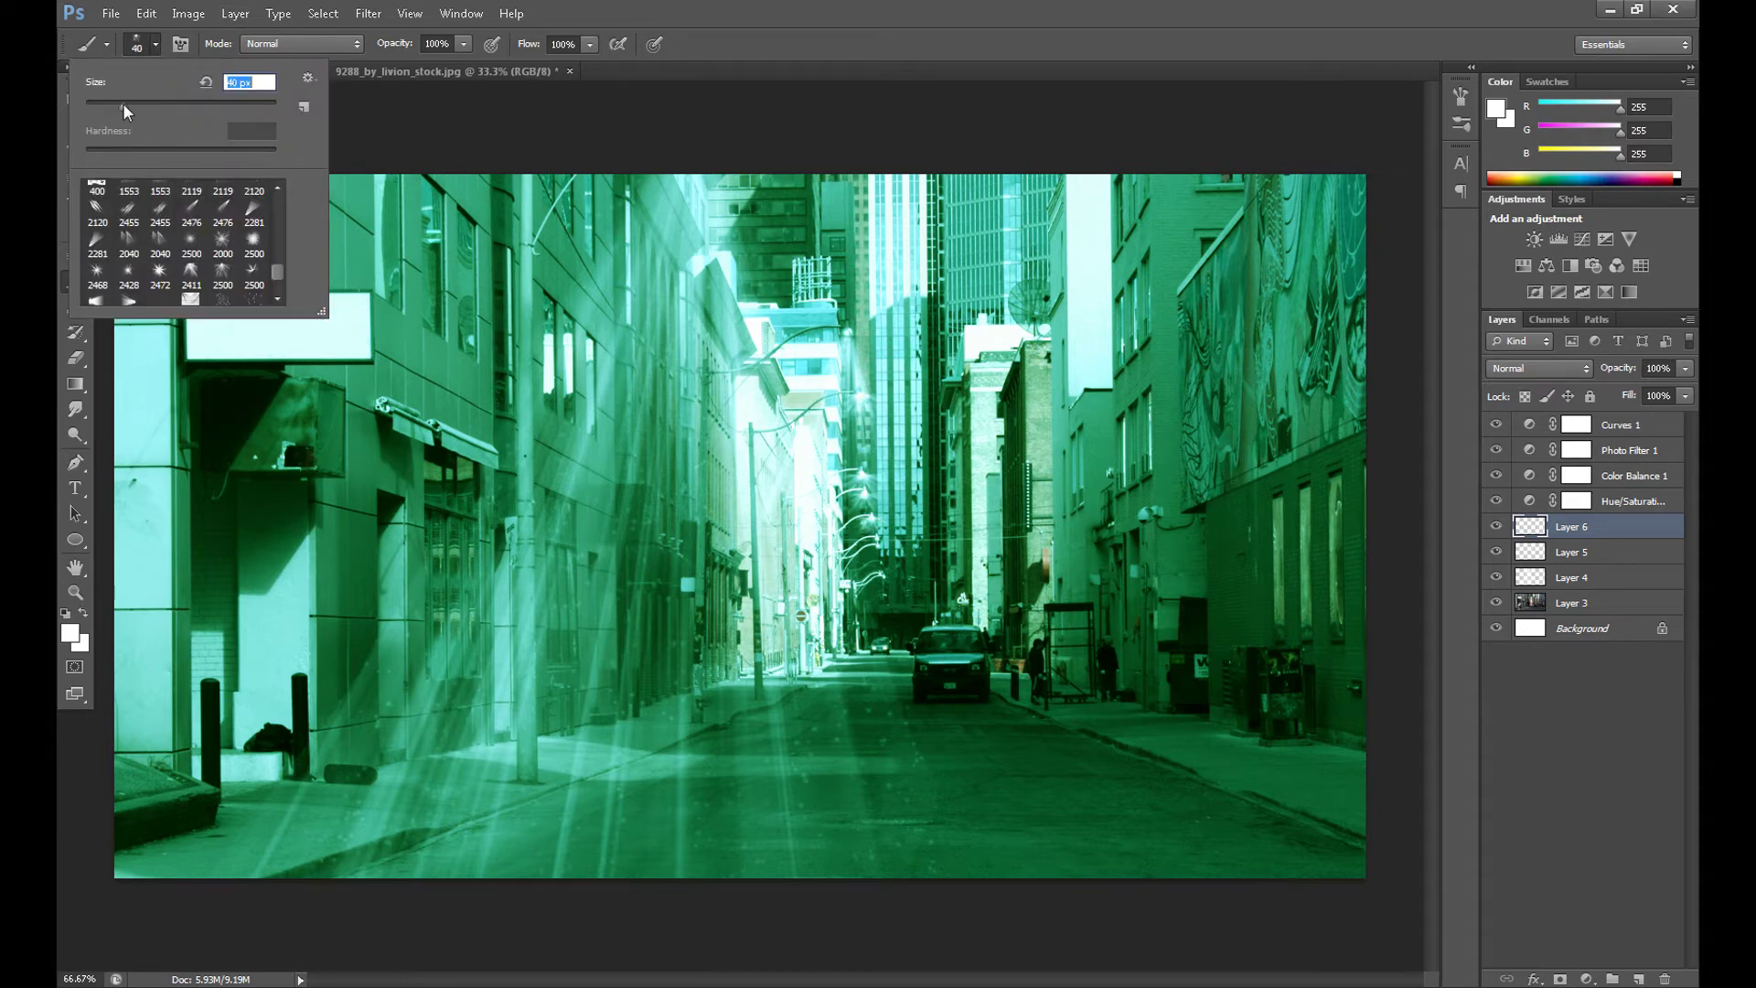
pyautogui.click(157, 48)
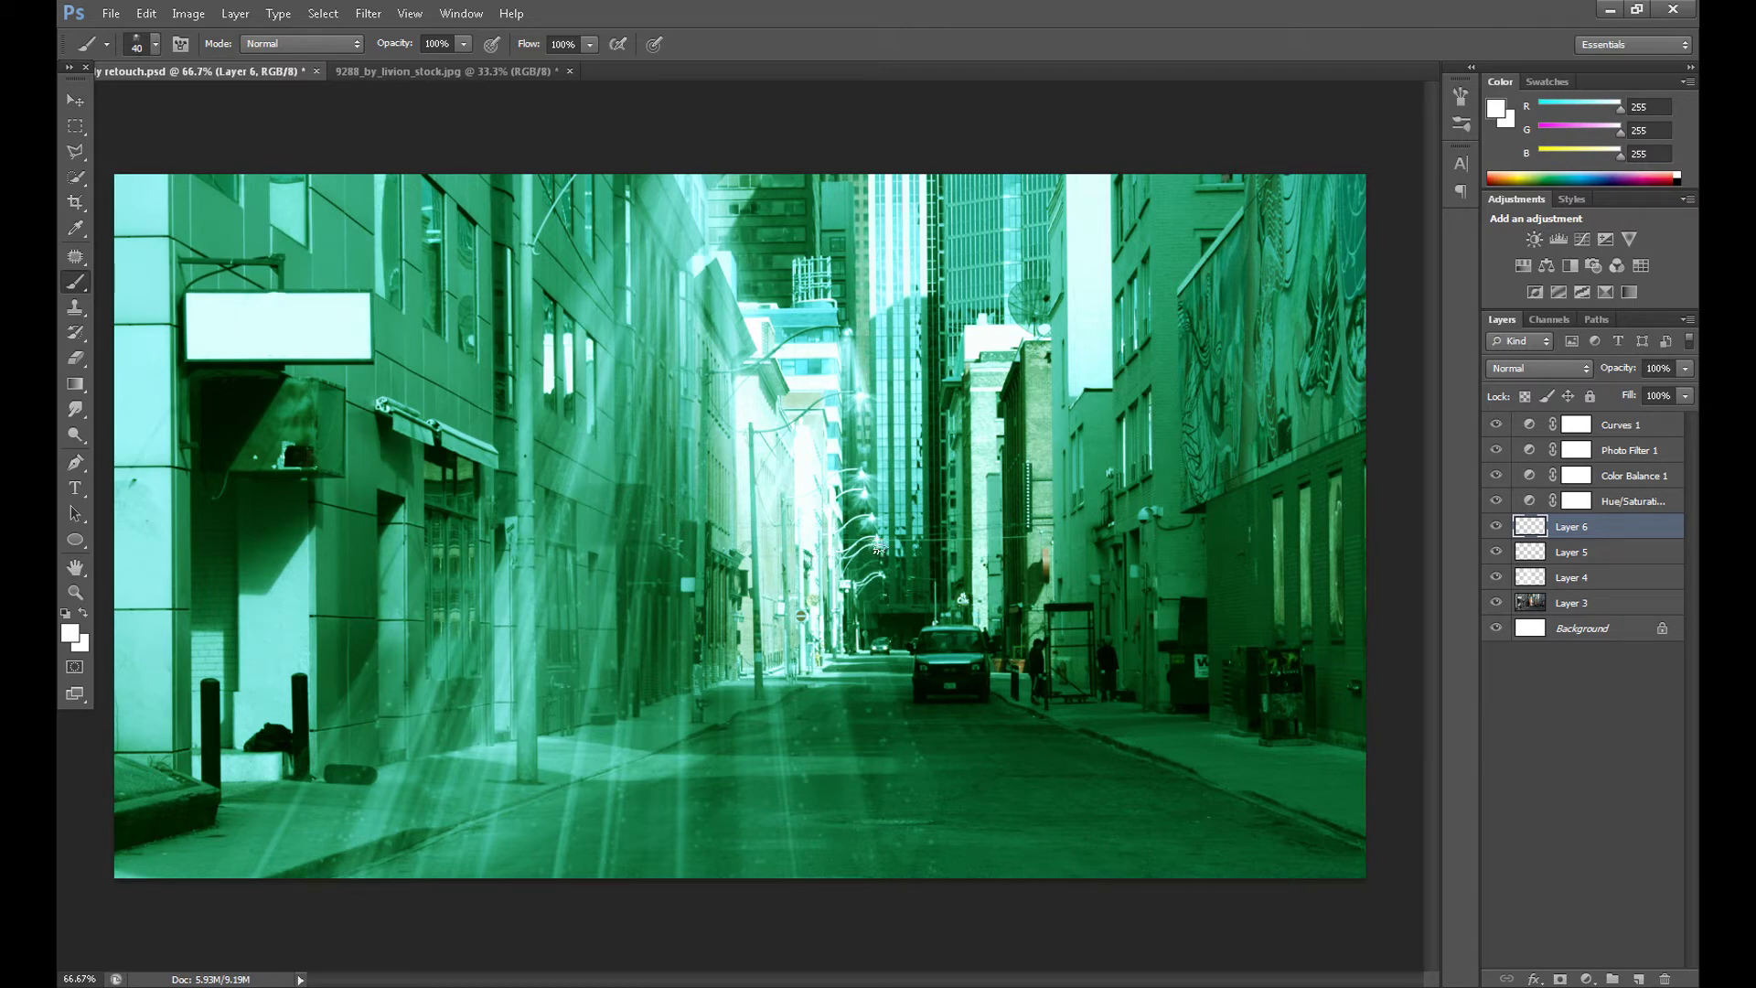
pyautogui.rightClick(126, 107)
pyautogui.click(113, 106)
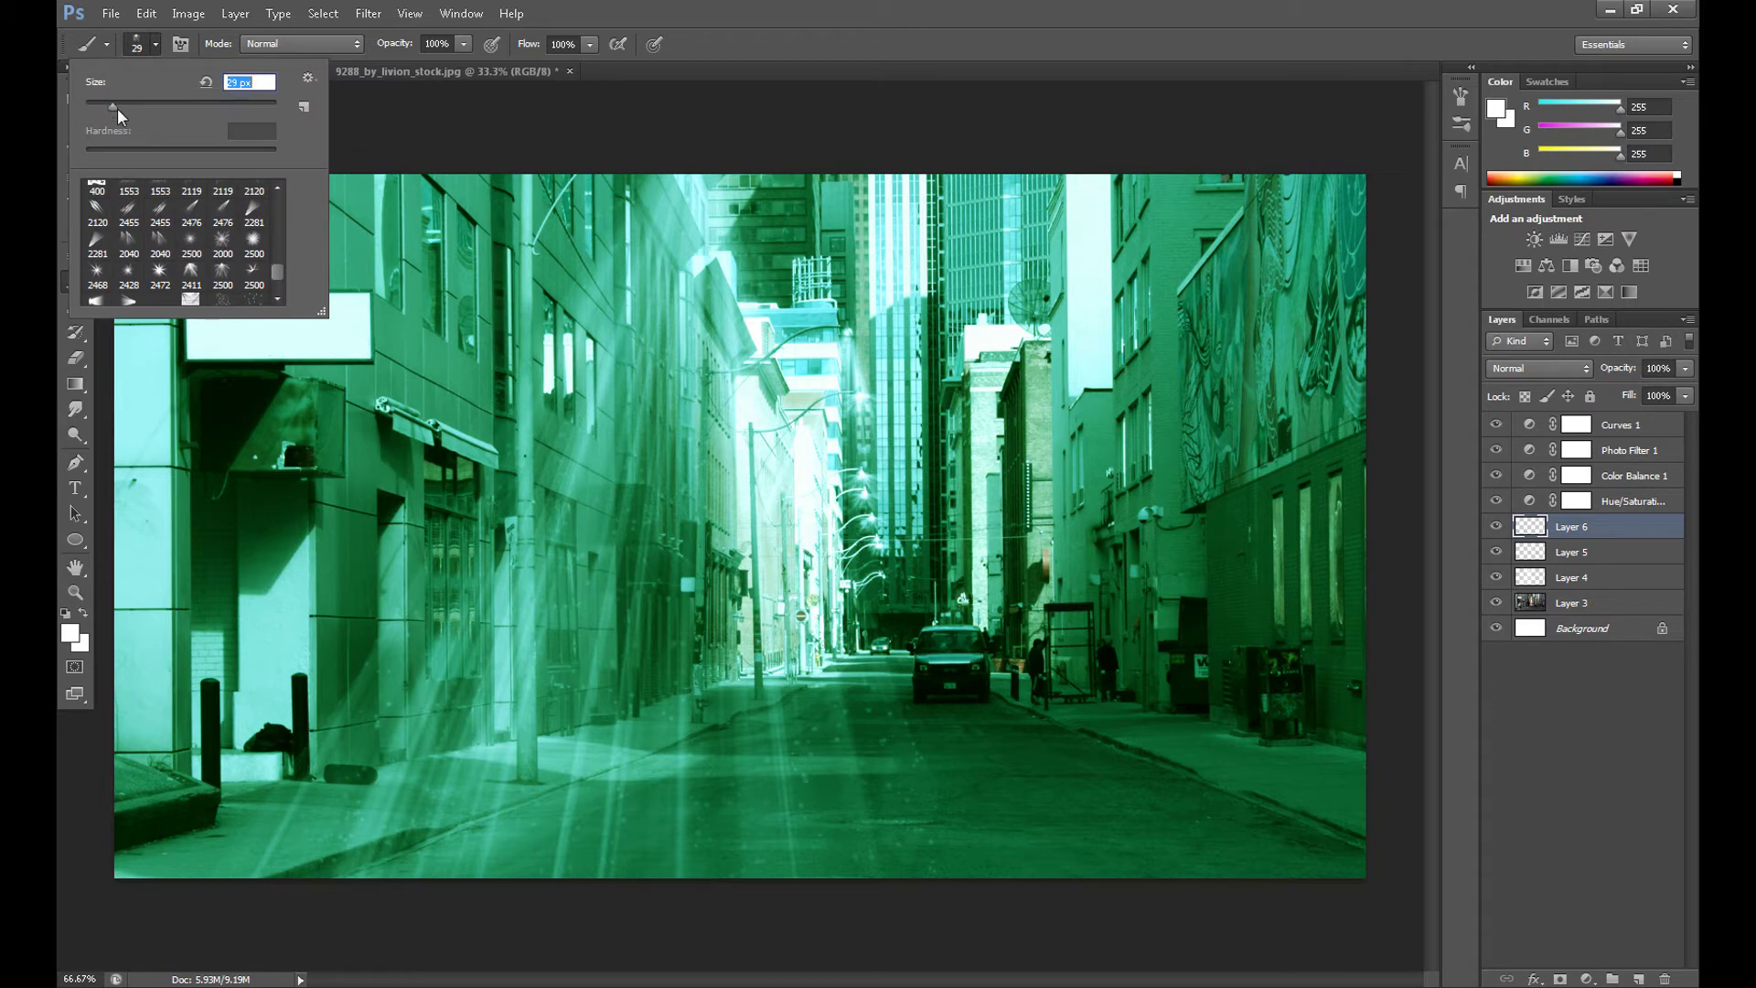
pyautogui.click(881, 576)
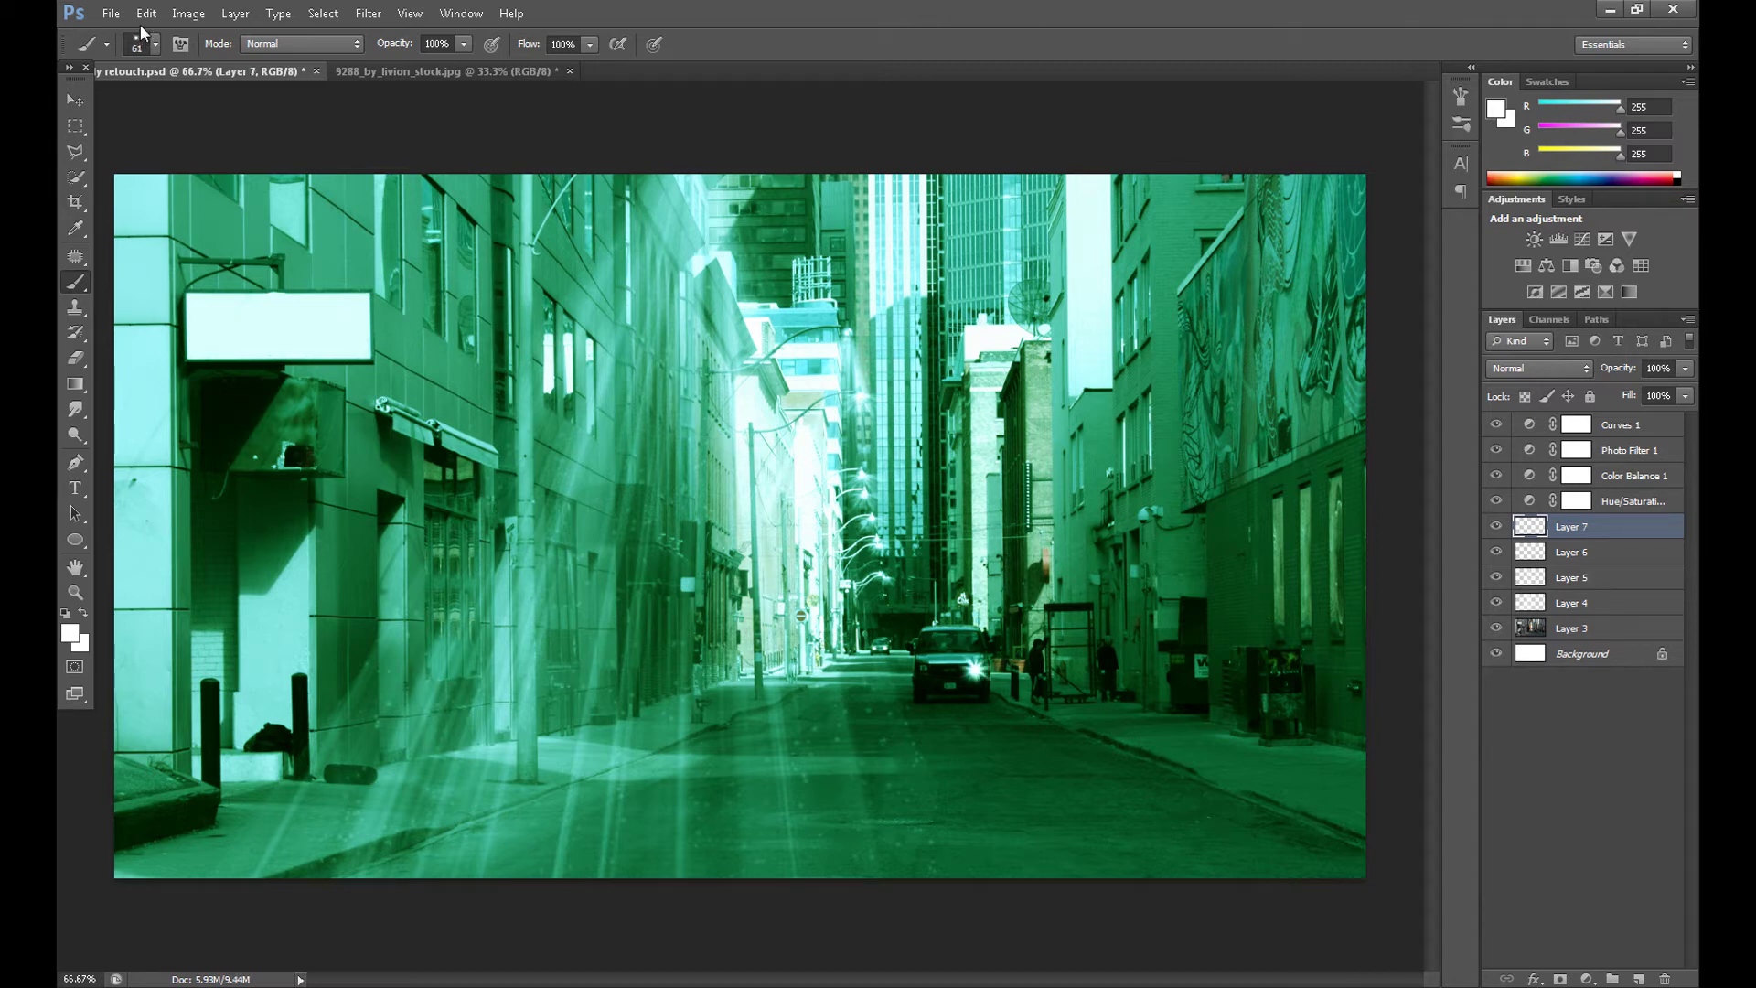
# Undo the headlight flare and stamp a soft glow on both car headlights with the 322 px glow brush at 120 px
pyautogui.click(144, 18)
pyautogui.click(158, 69)
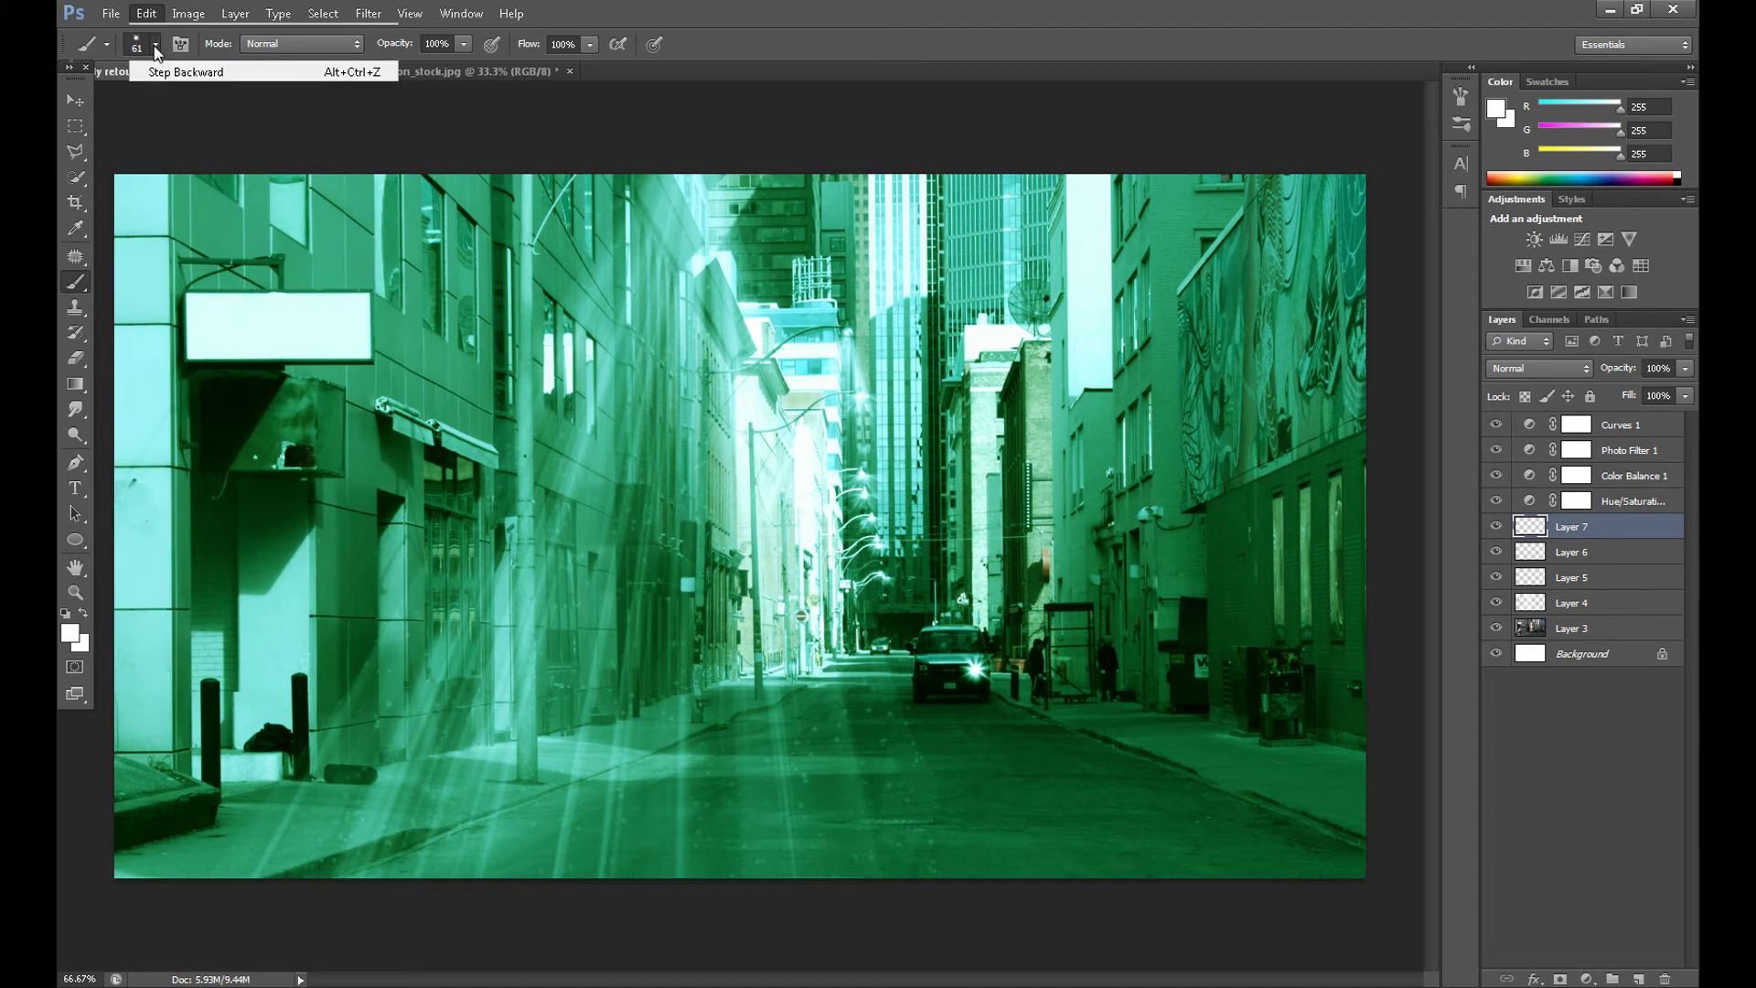
pyautogui.click(156, 44)
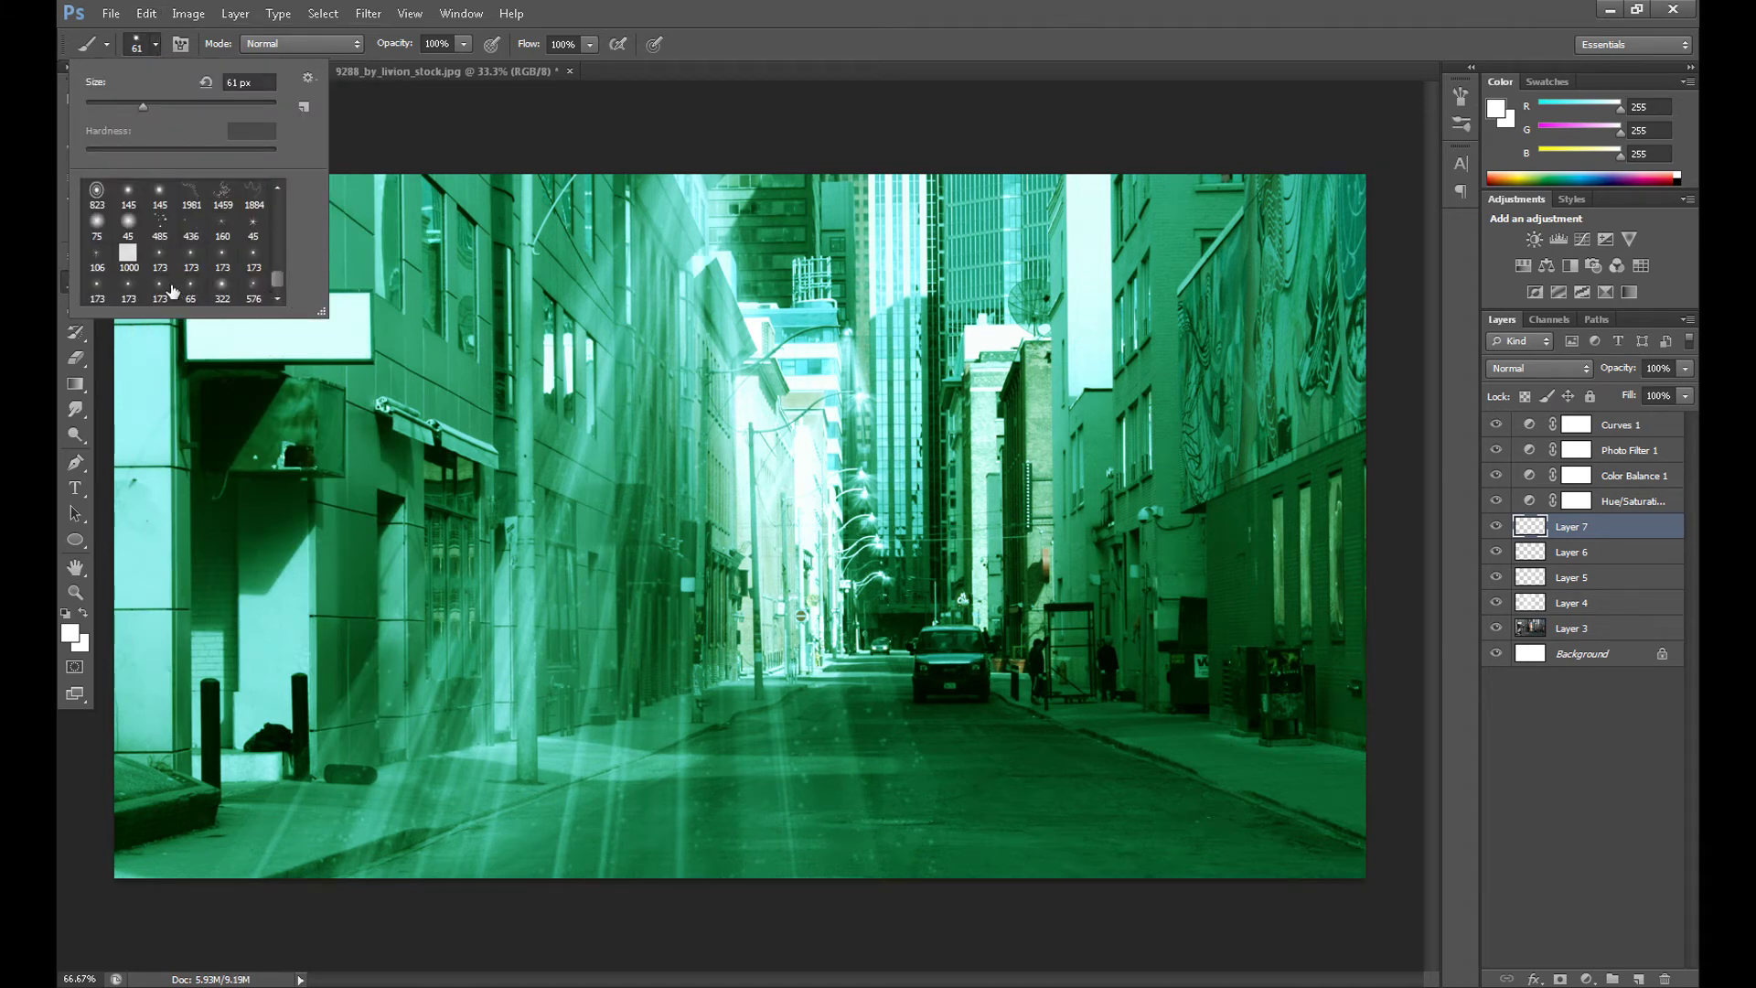
pyautogui.click(170, 289)
pyautogui.press('[')
pyautogui.press('[')
pyautogui.press('[')
pyautogui.click(976, 668)
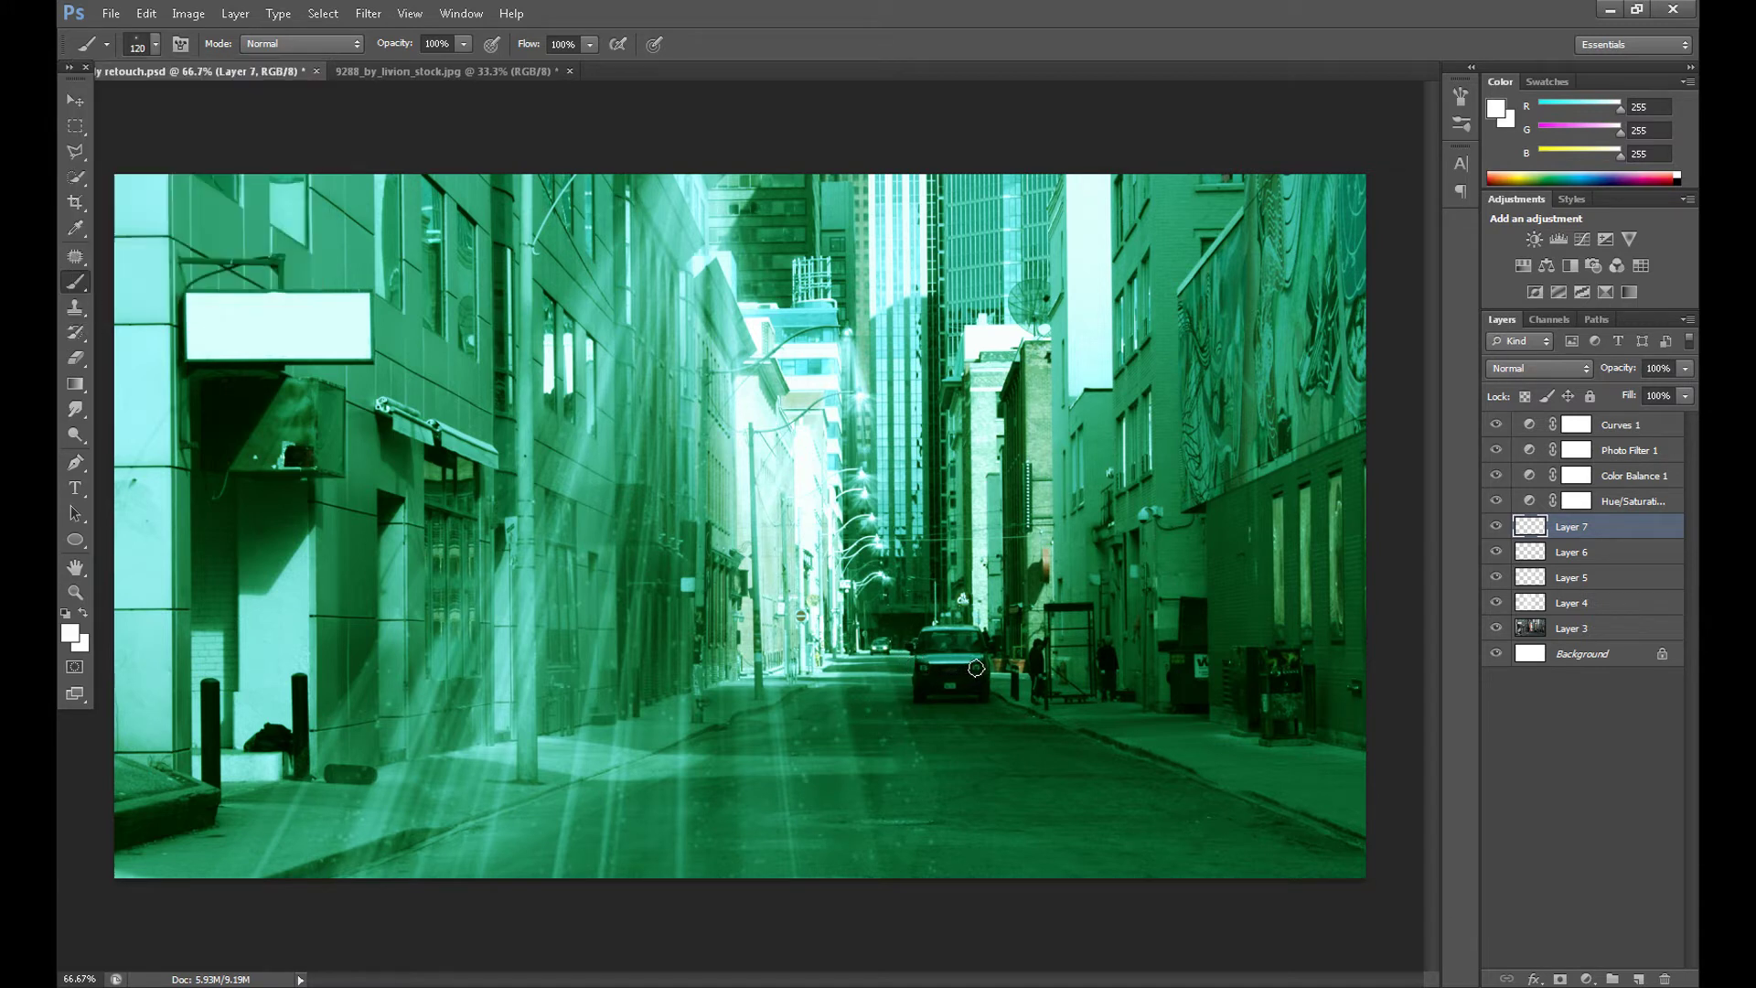
pyautogui.click(976, 668)
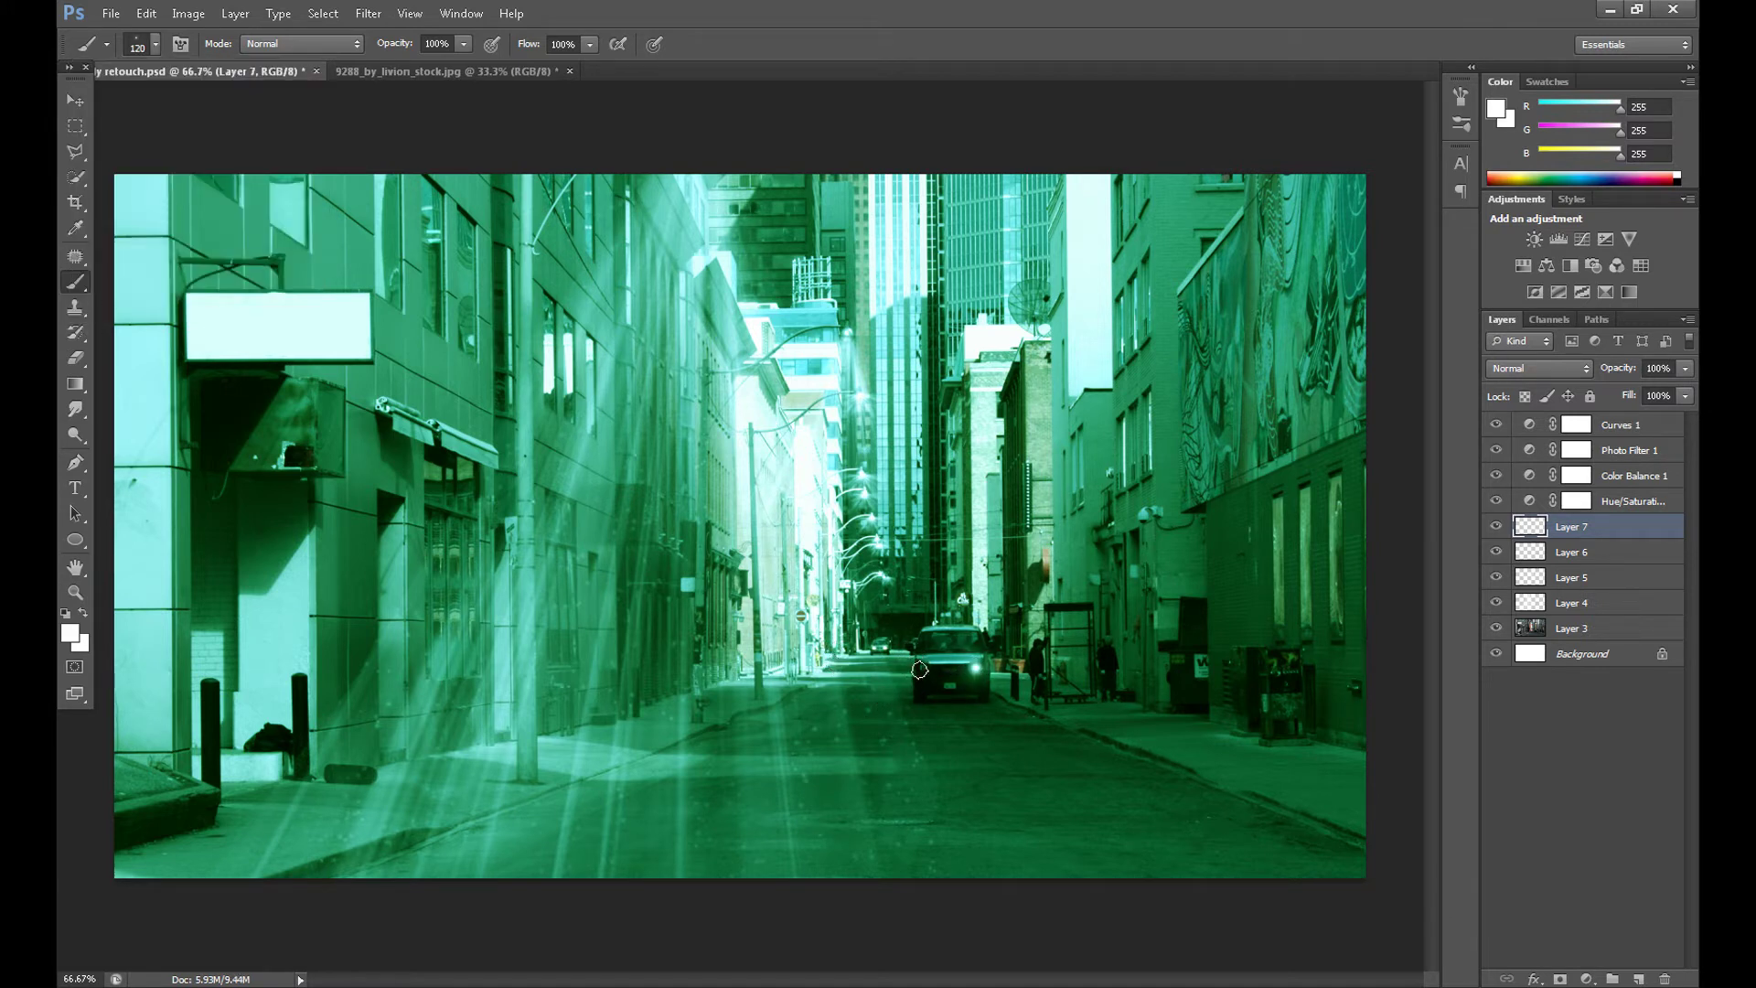
pyautogui.click(924, 668)
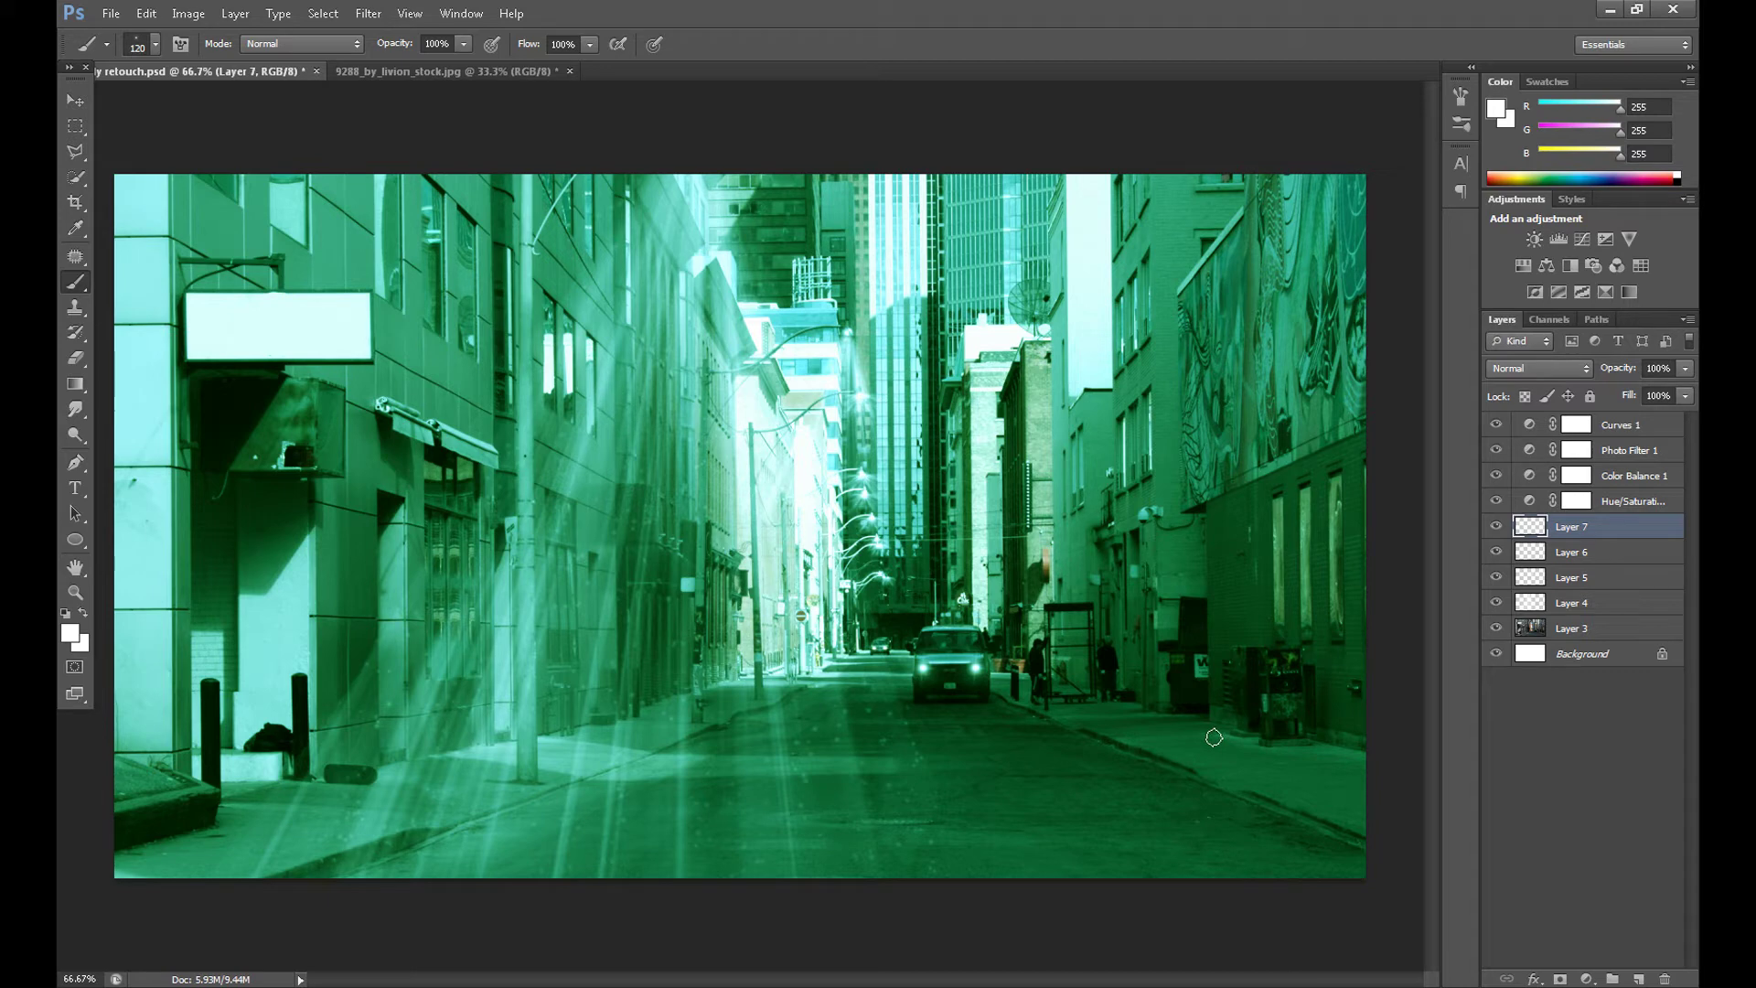
# On a new empty layer, stamp white glows over the upper-left building window at 187 px and set the layer's blend mode to Overlay
pyautogui.click(1638, 978)
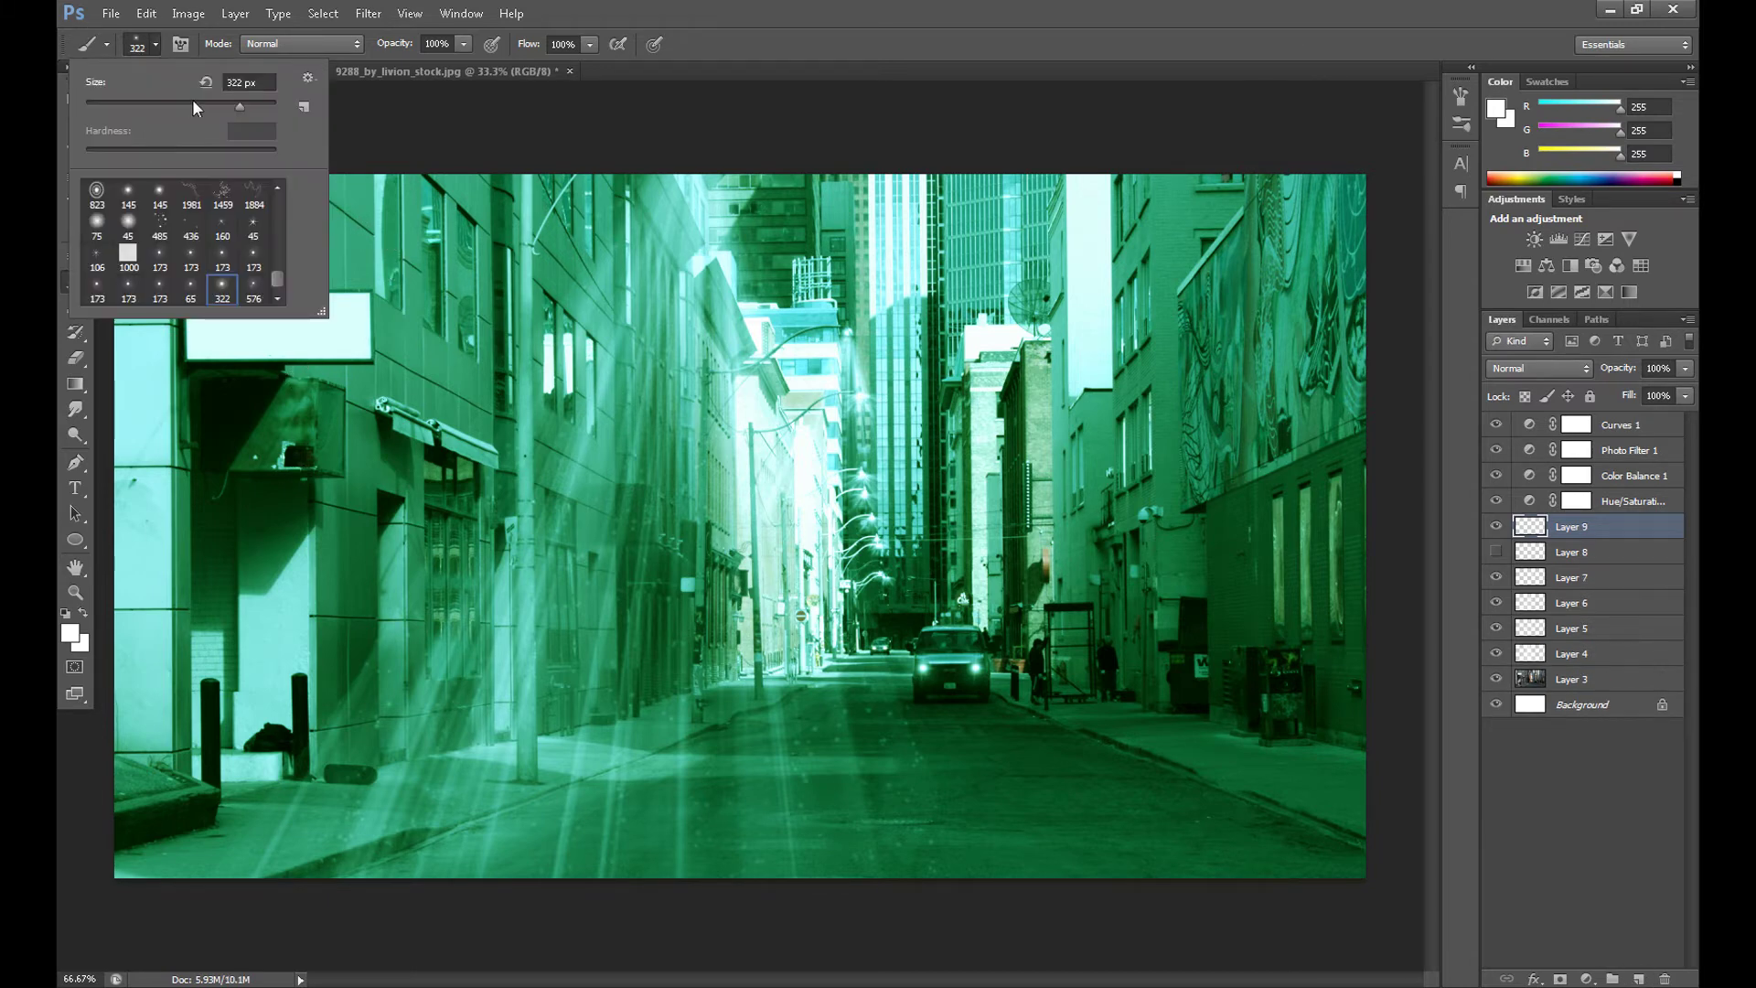
pyautogui.click(223, 104)
pyautogui.click(435, 300)
pyautogui.click(435, 300)
pyautogui.click(433, 231)
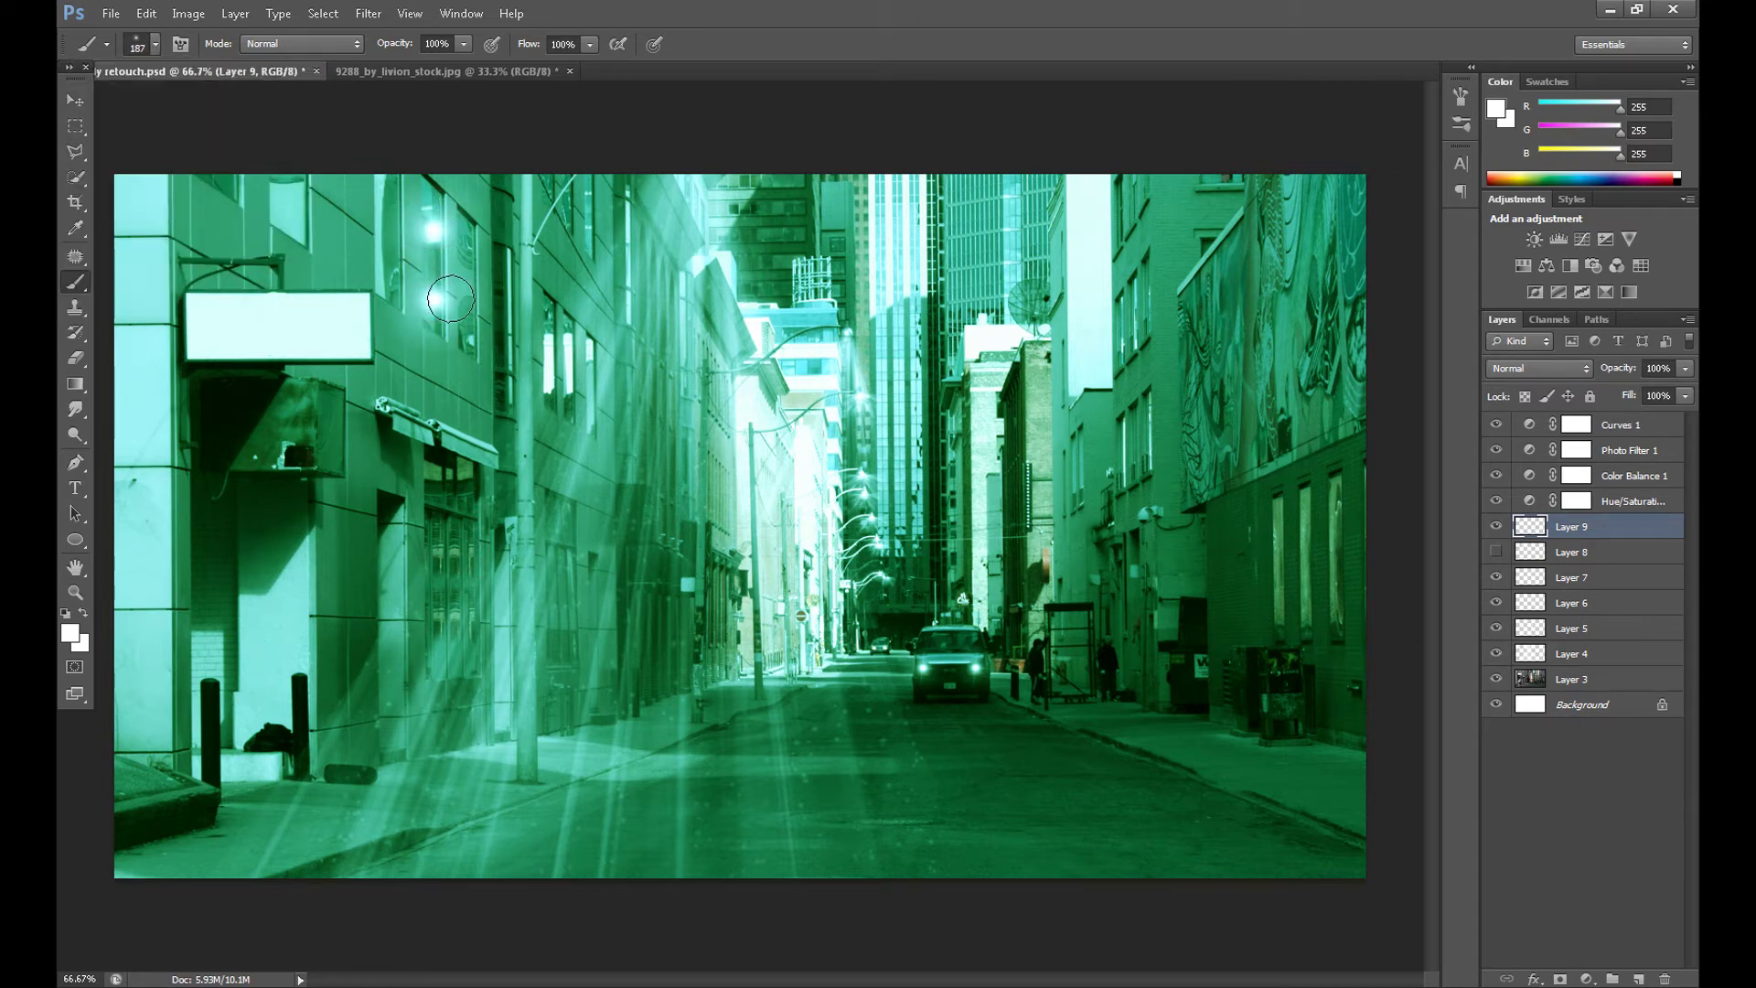
pyautogui.click(1539, 368)
pyautogui.click(1537, 626)
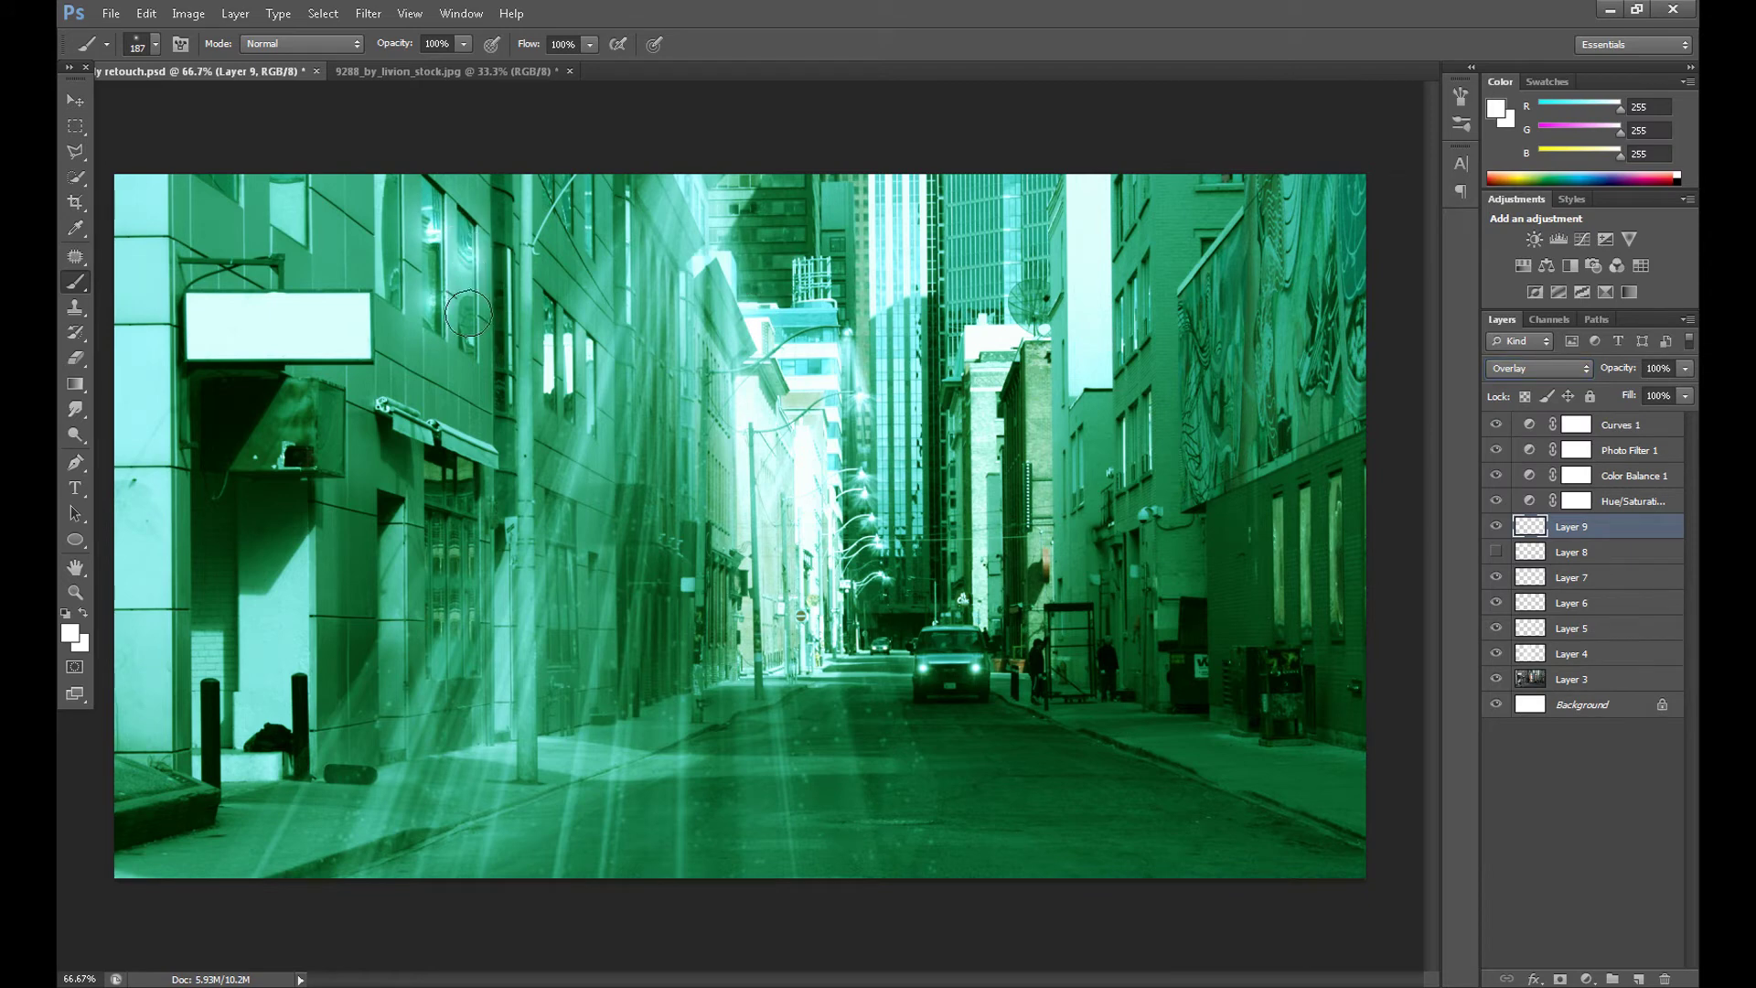
# Stamp white glows over the remaining upper windows of the left-hand building above the blank sign
pyautogui.click(388, 203)
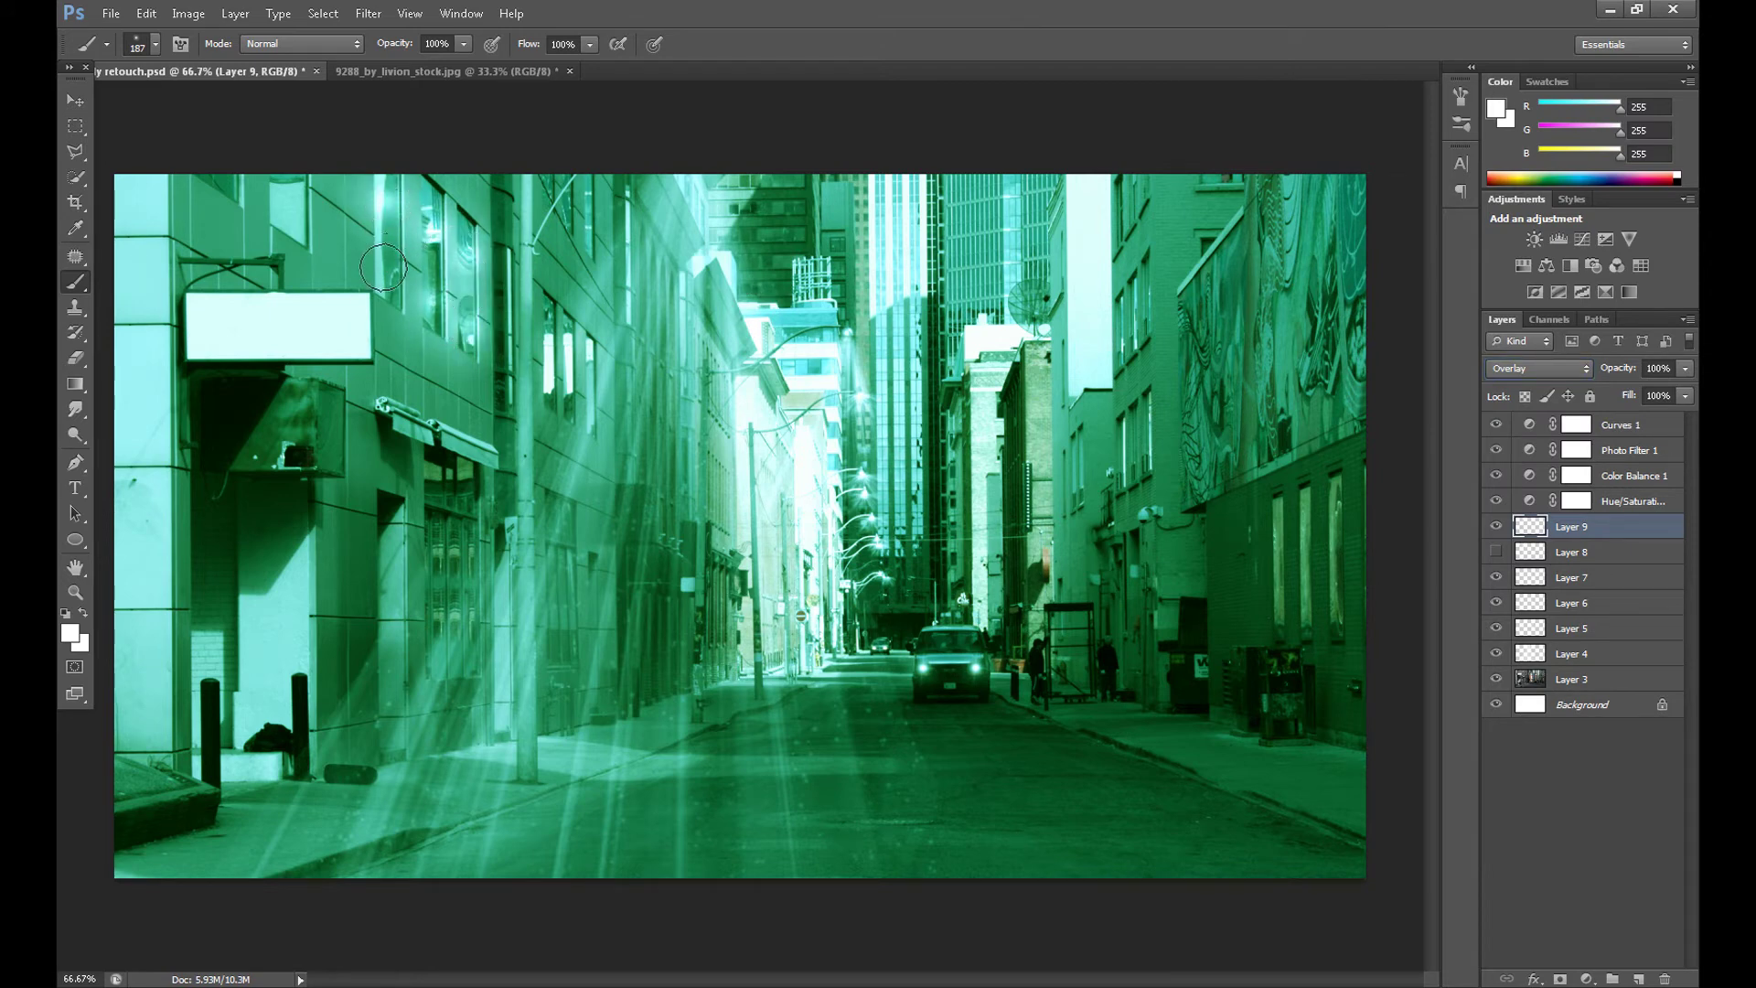
pyautogui.click(382, 272)
pyautogui.click(293, 203)
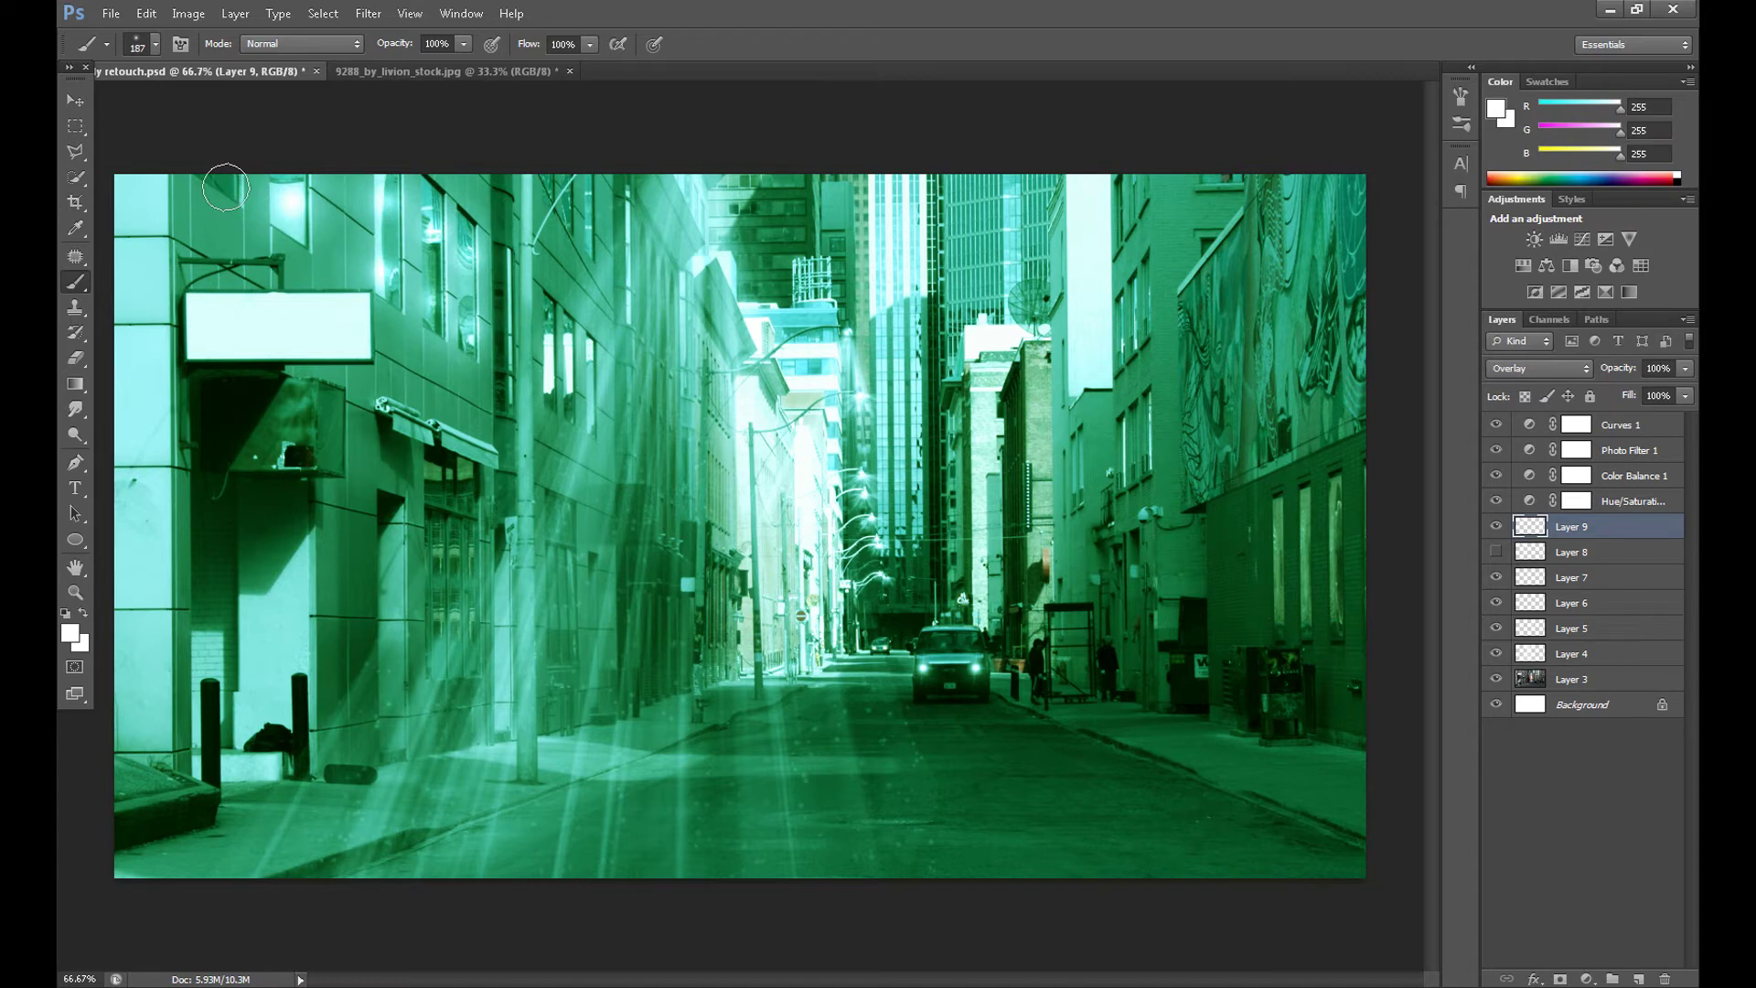
pyautogui.click(216, 192)
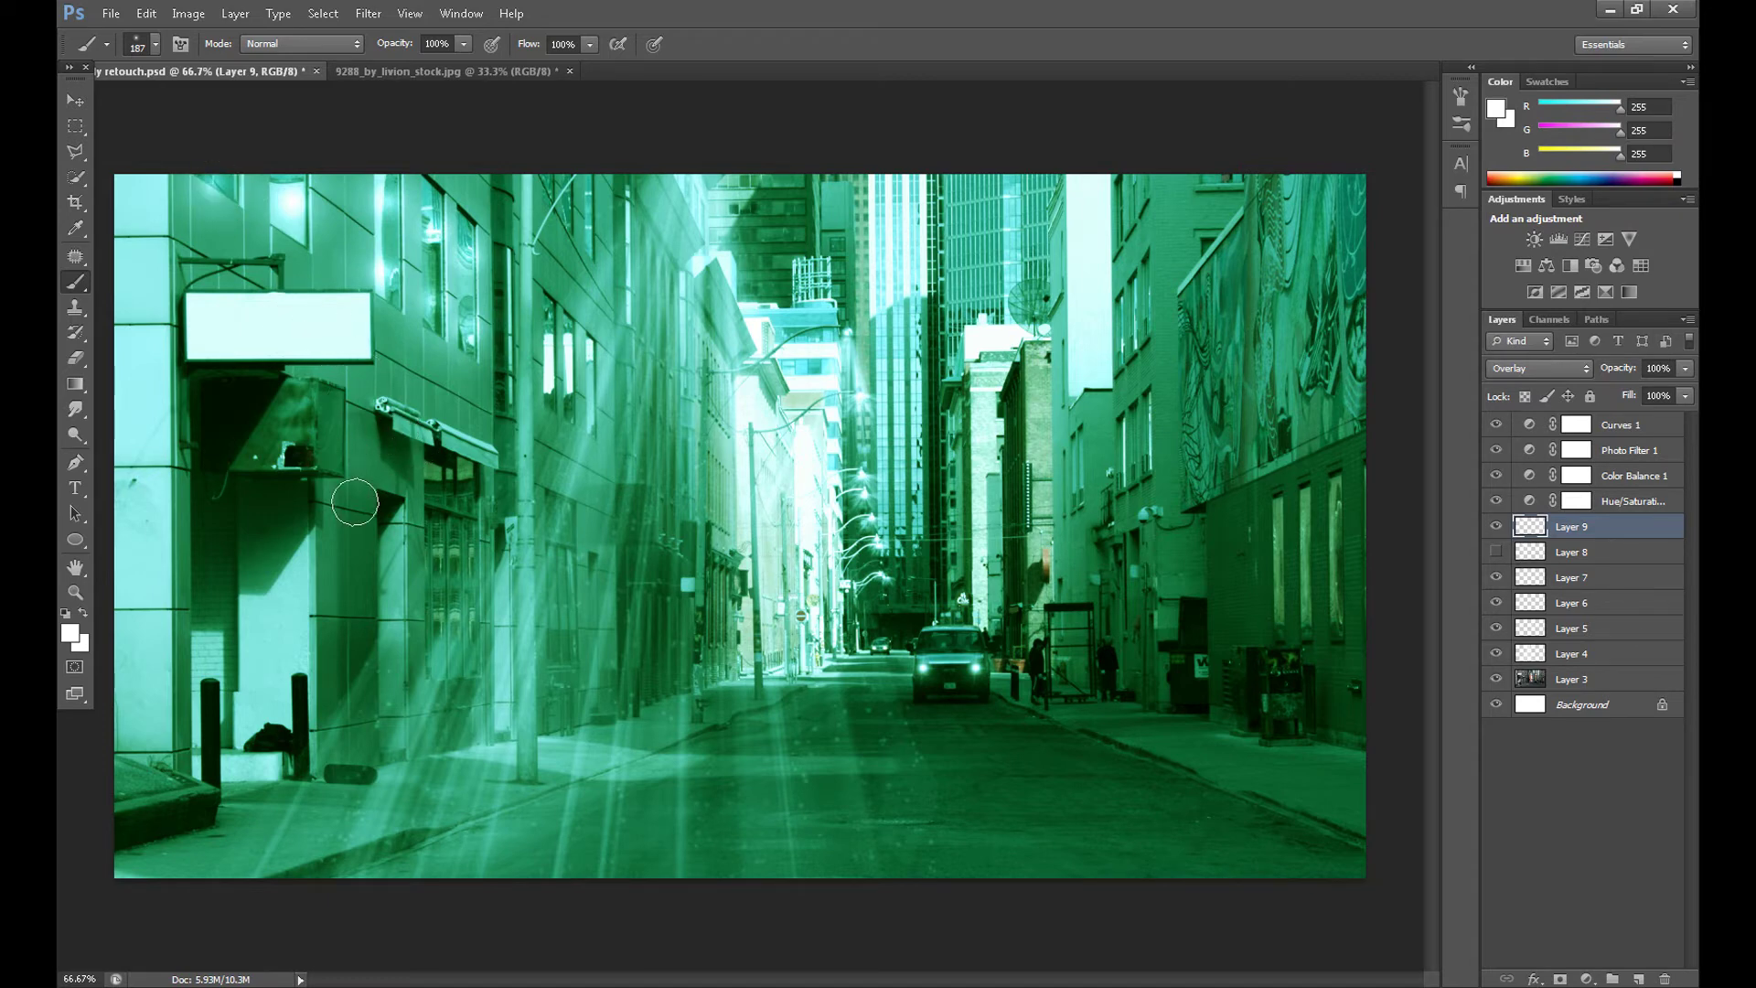
# Stamp white glows across the ground-floor shop windows beneath the awning on the left-hand building
pyautogui.click(439, 552)
pyautogui.click(437, 645)
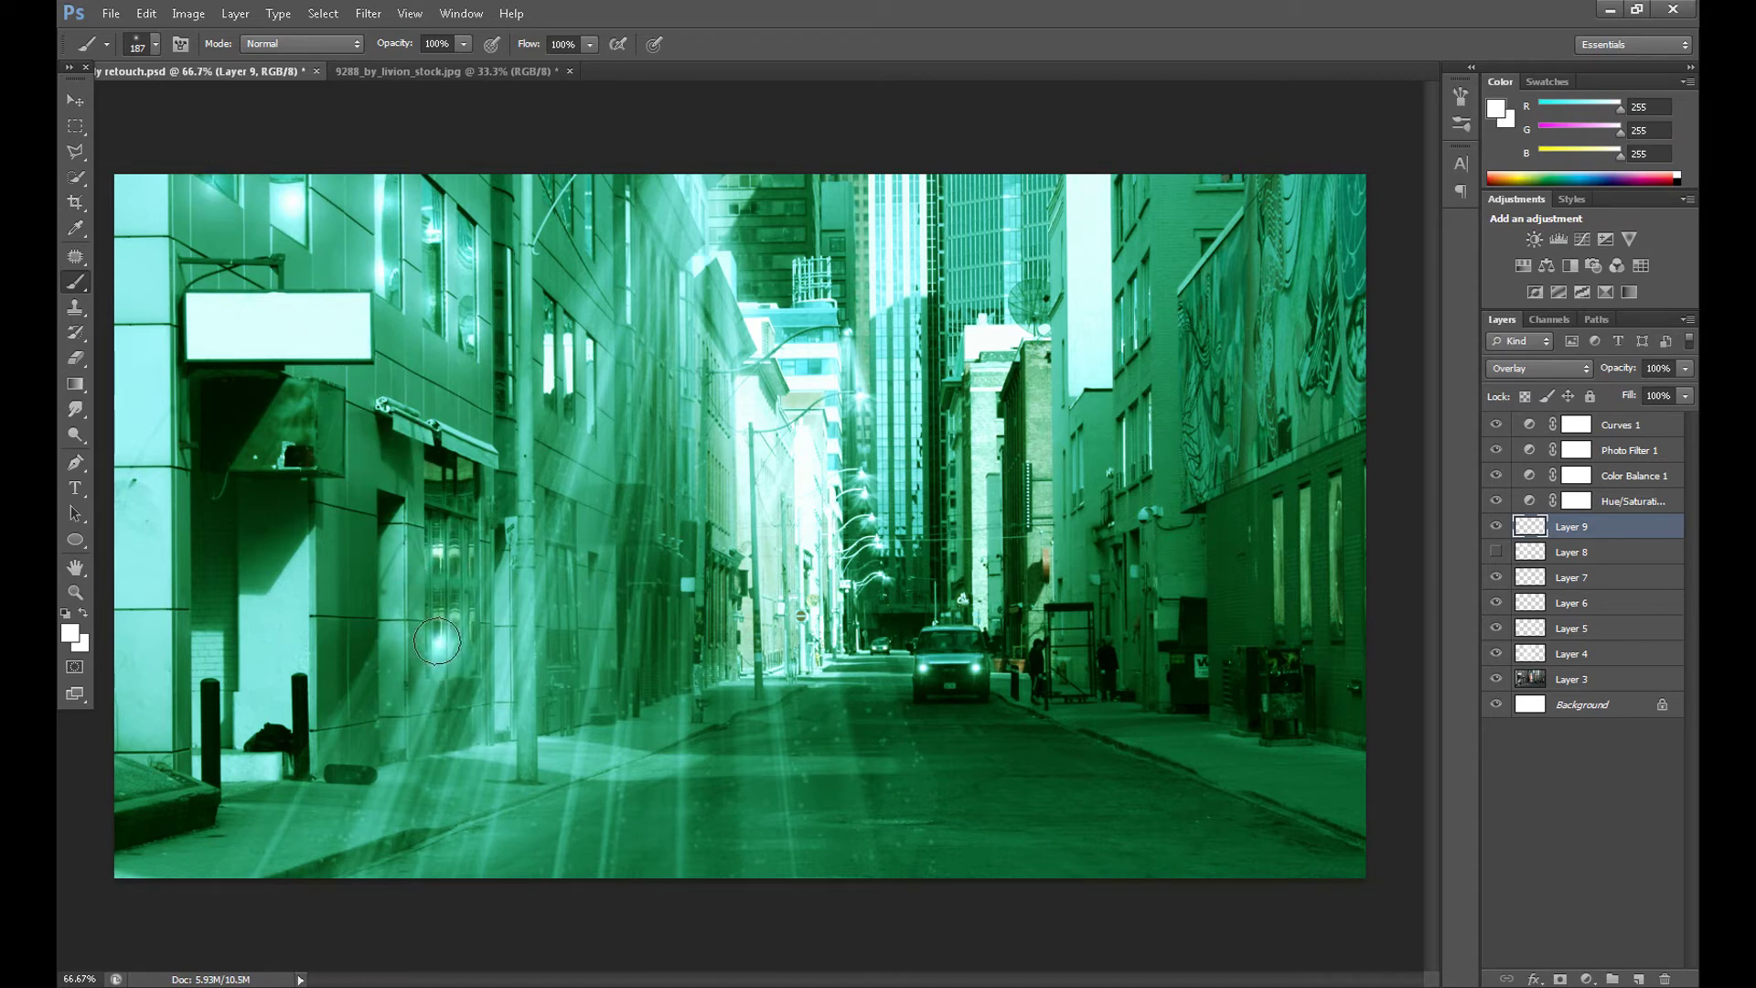
pyautogui.click(460, 571)
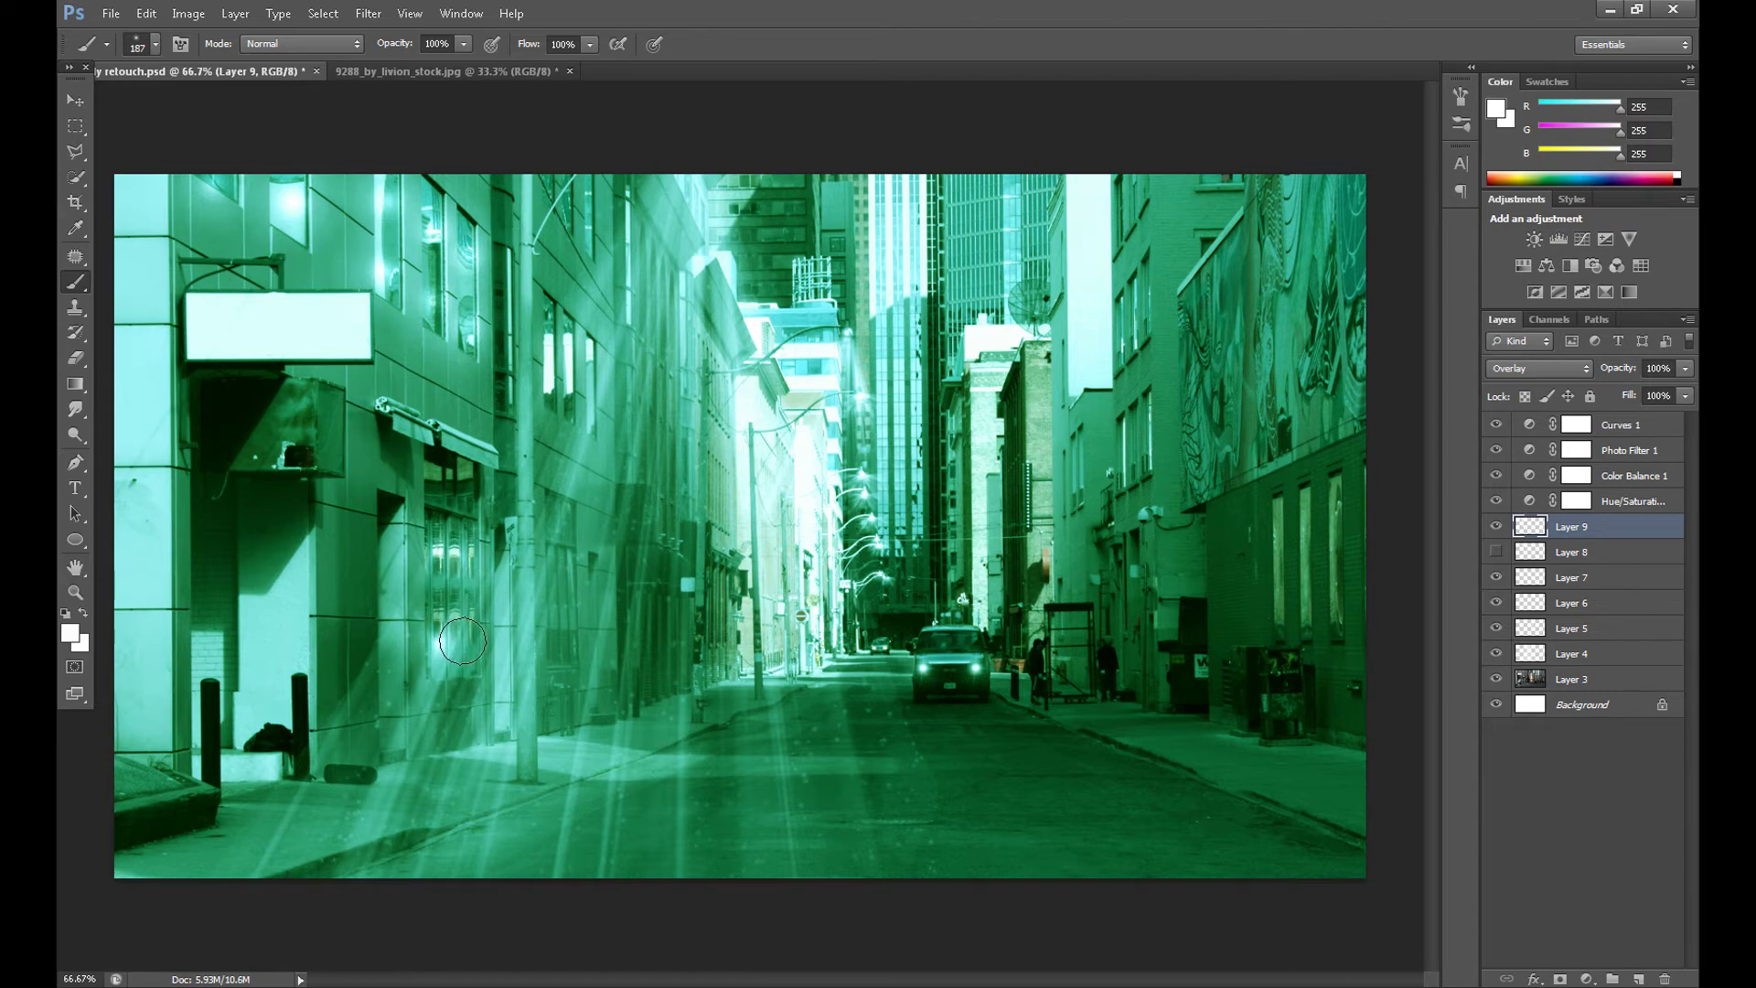
pyautogui.click(463, 640)
pyautogui.click(477, 572)
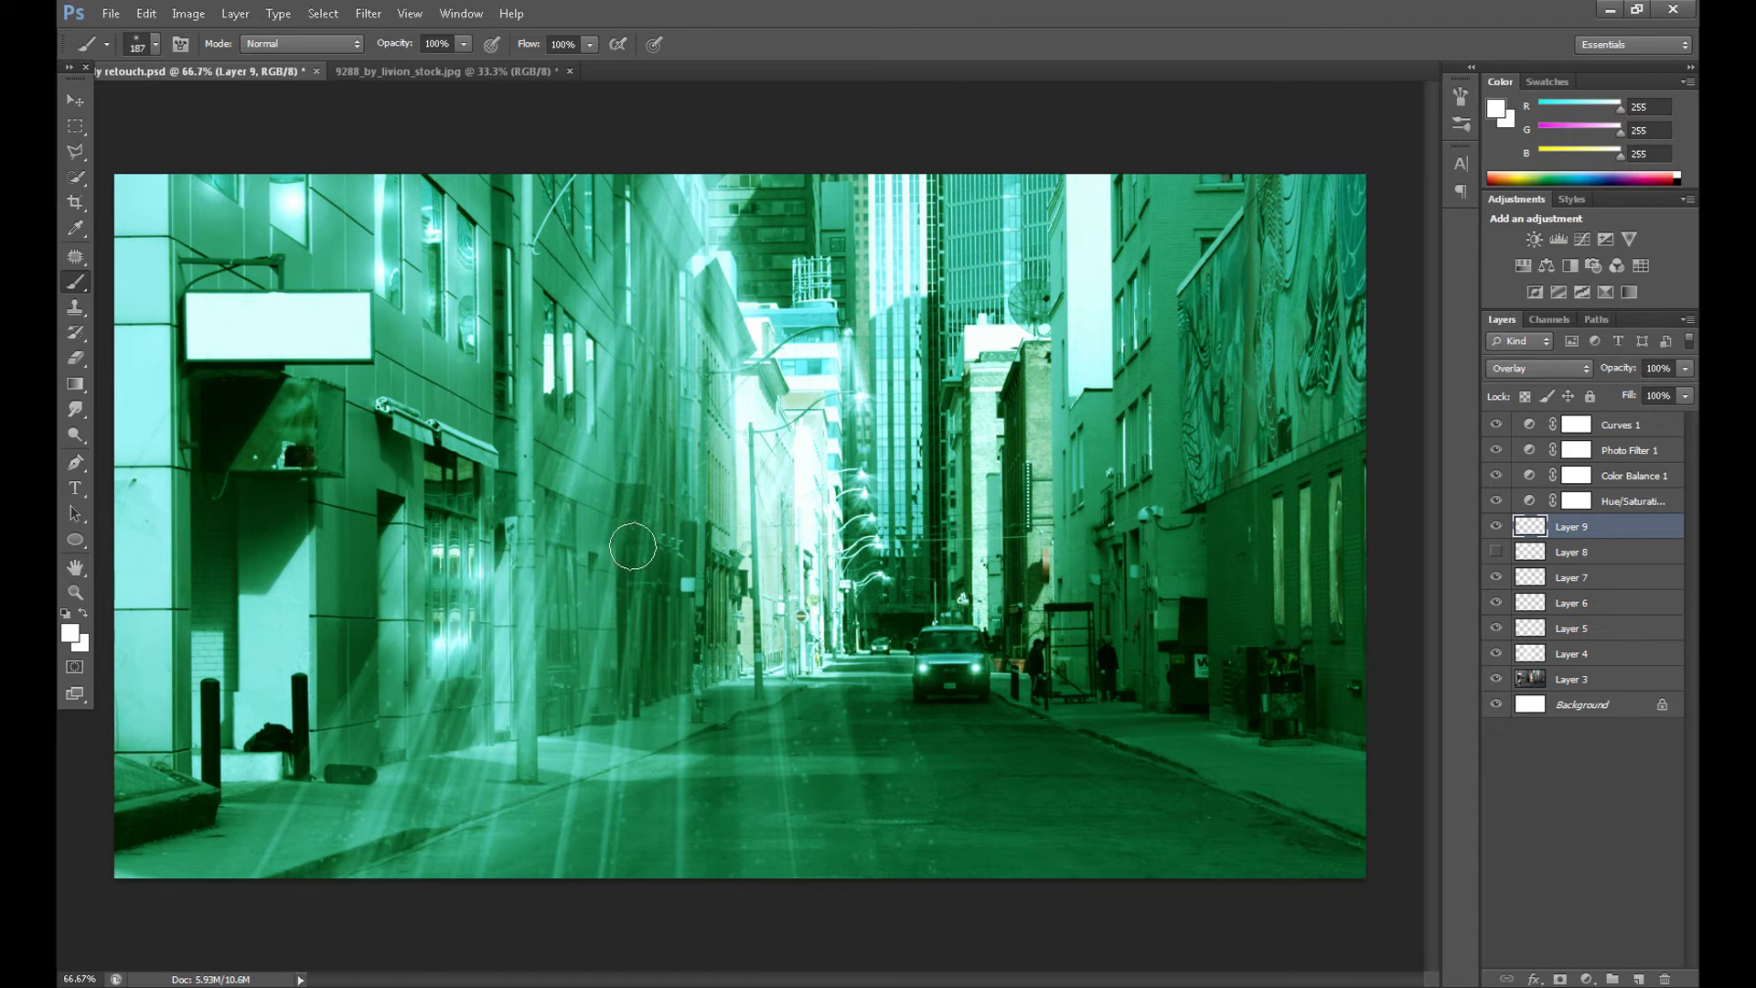
# Set the window glow layer's blend mode to Soft Light
pyautogui.click(147, 12)
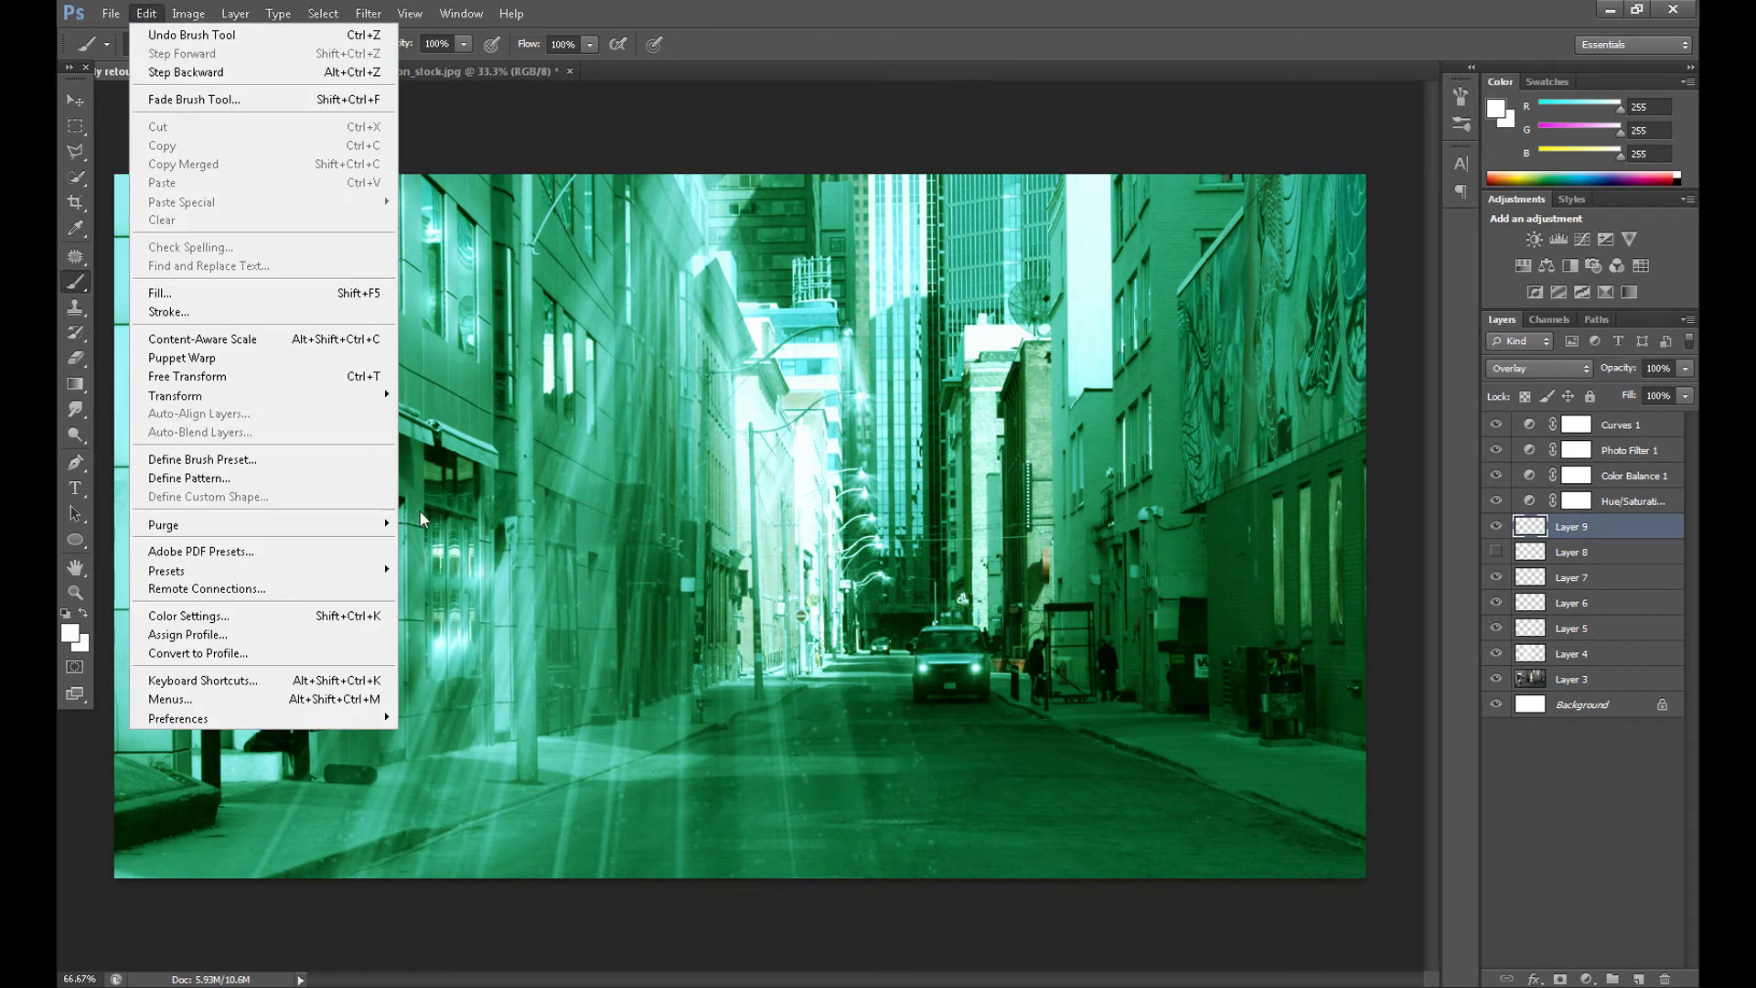
pyautogui.click(462, 566)
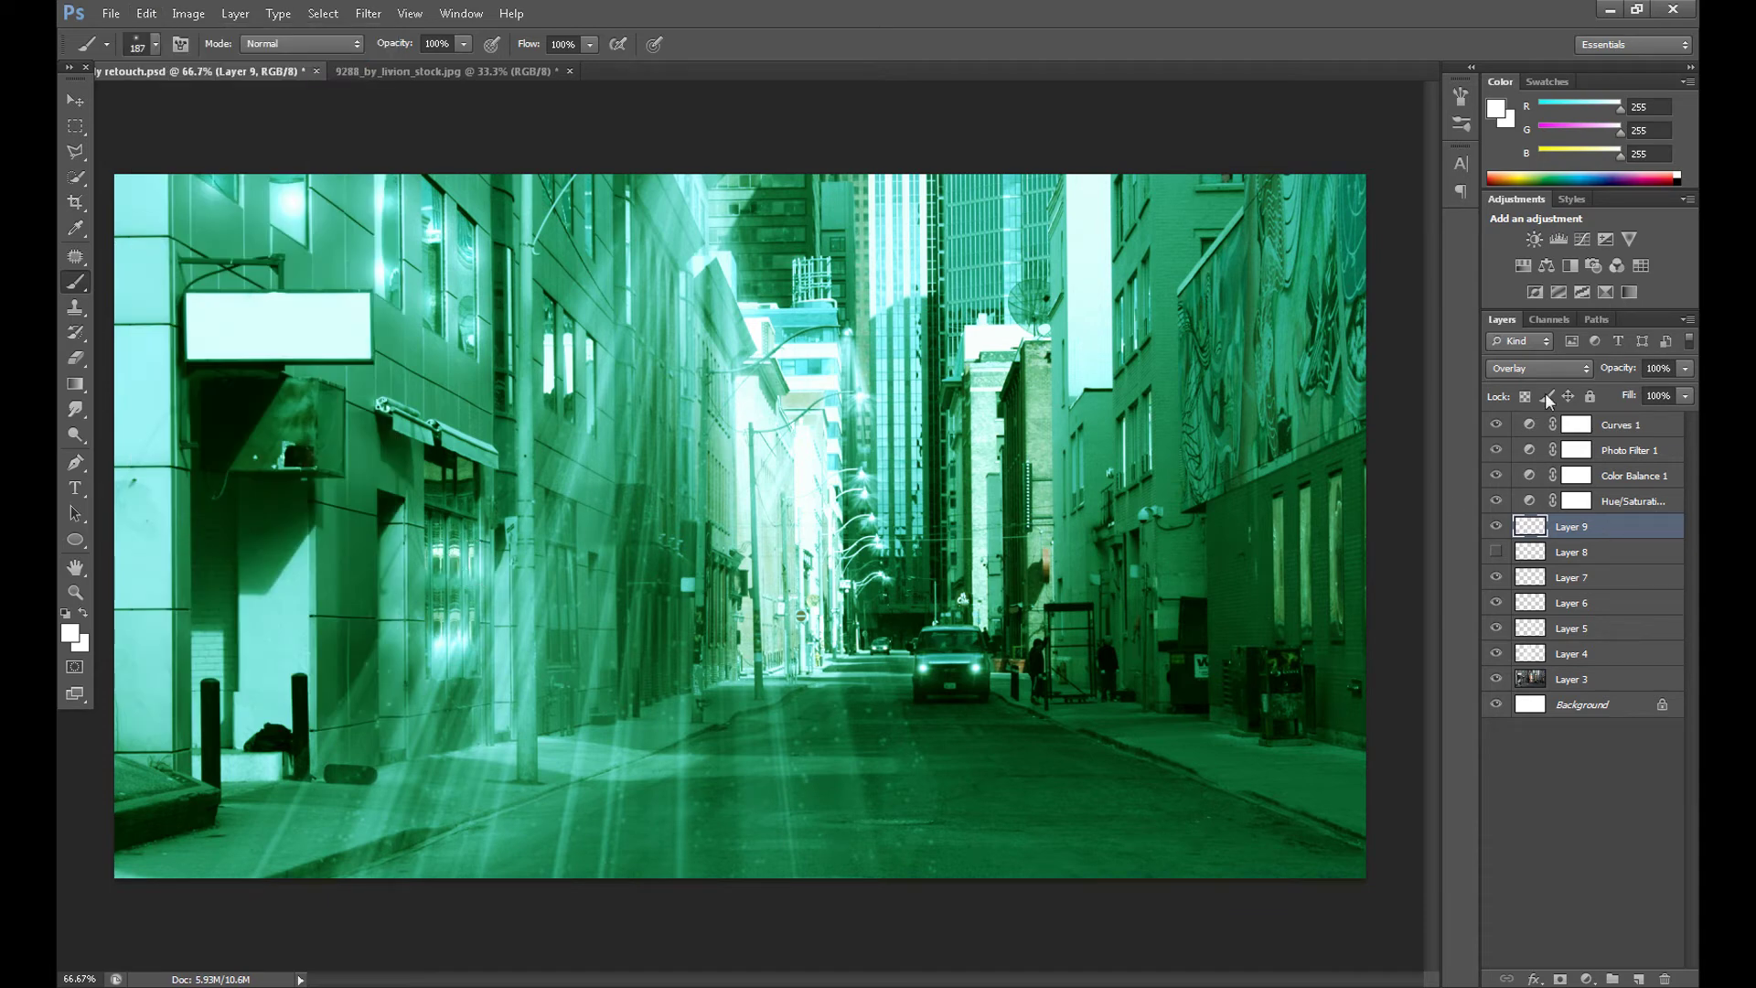
pyautogui.click(1540, 369)
pyautogui.click(1535, 637)
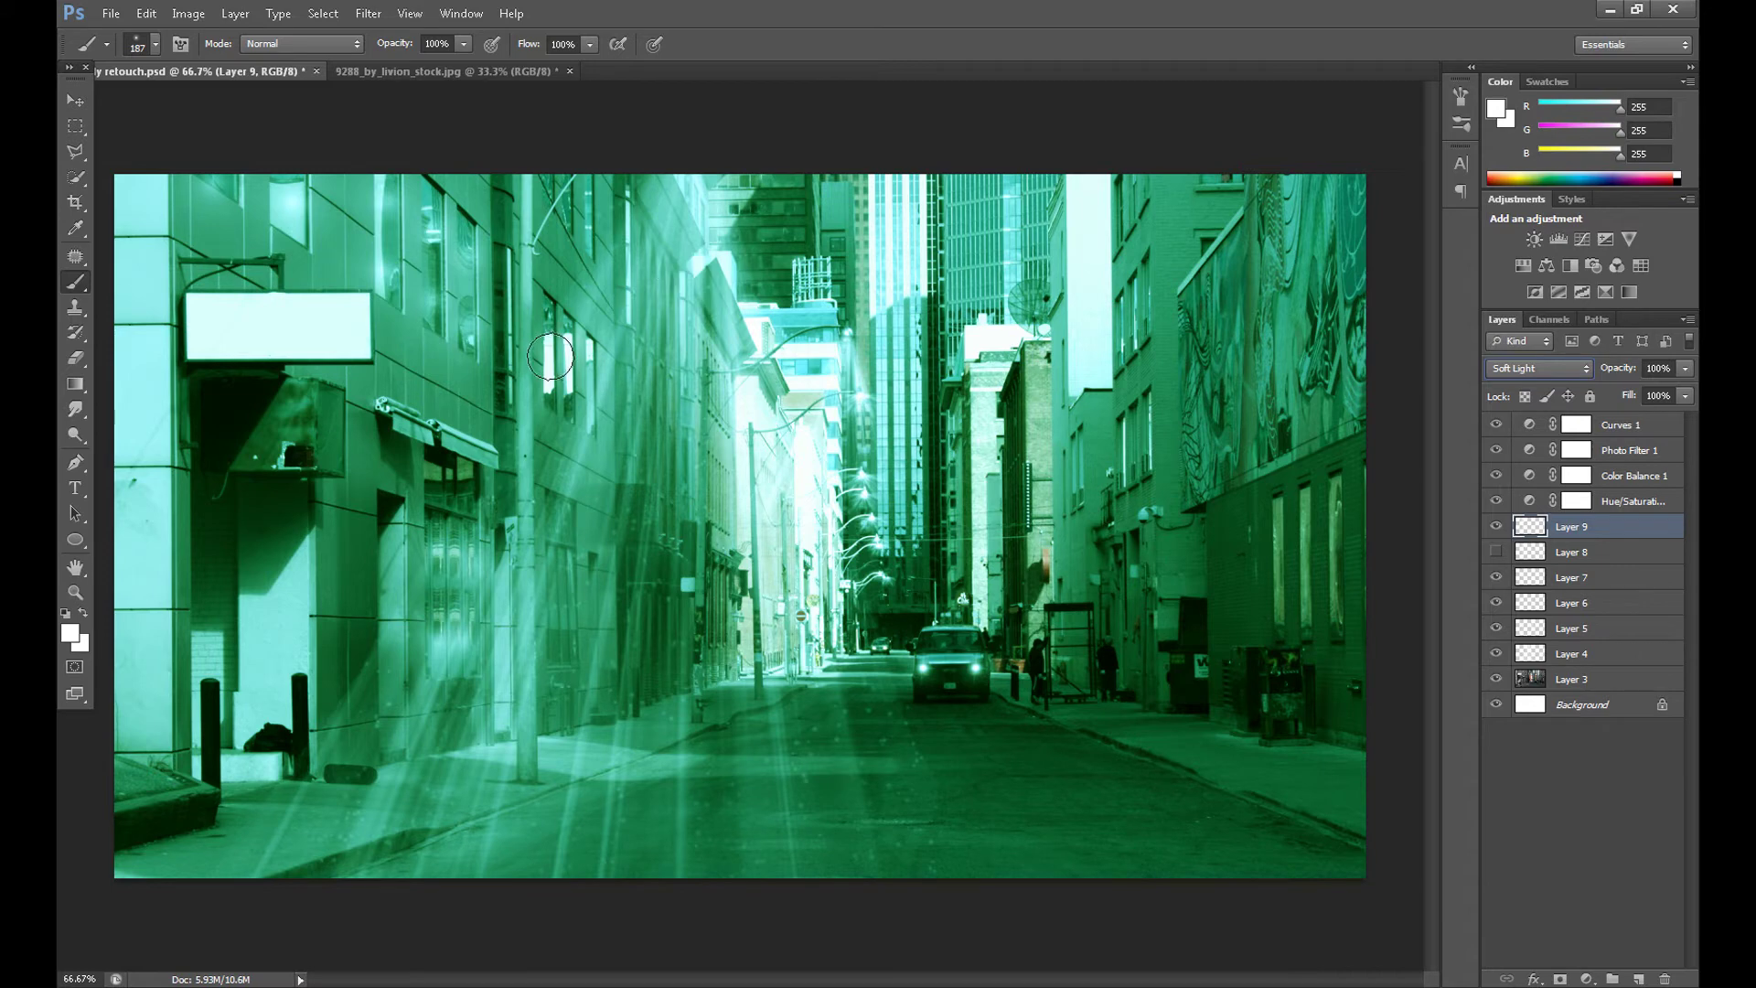
# Stamp glows over the upper windows just beyond the large lamp post on the left-hand side of the street
pyautogui.click(564, 343)
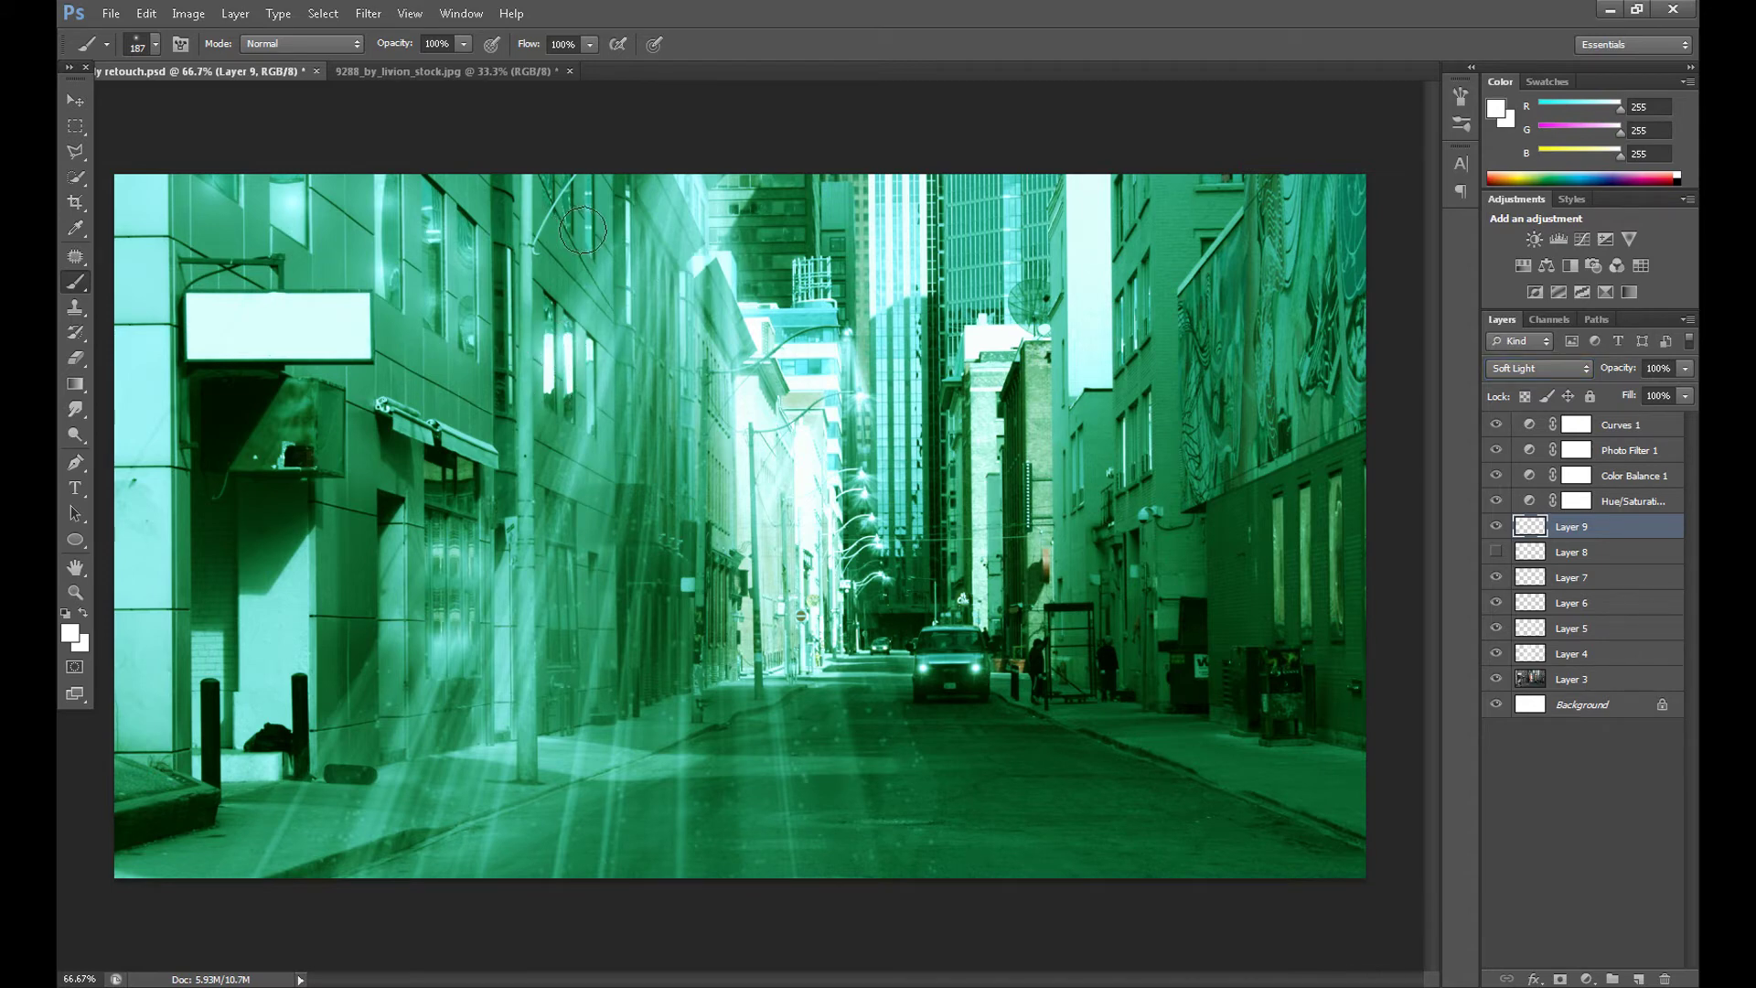
pyautogui.click(589, 220)
pyautogui.click(565, 194)
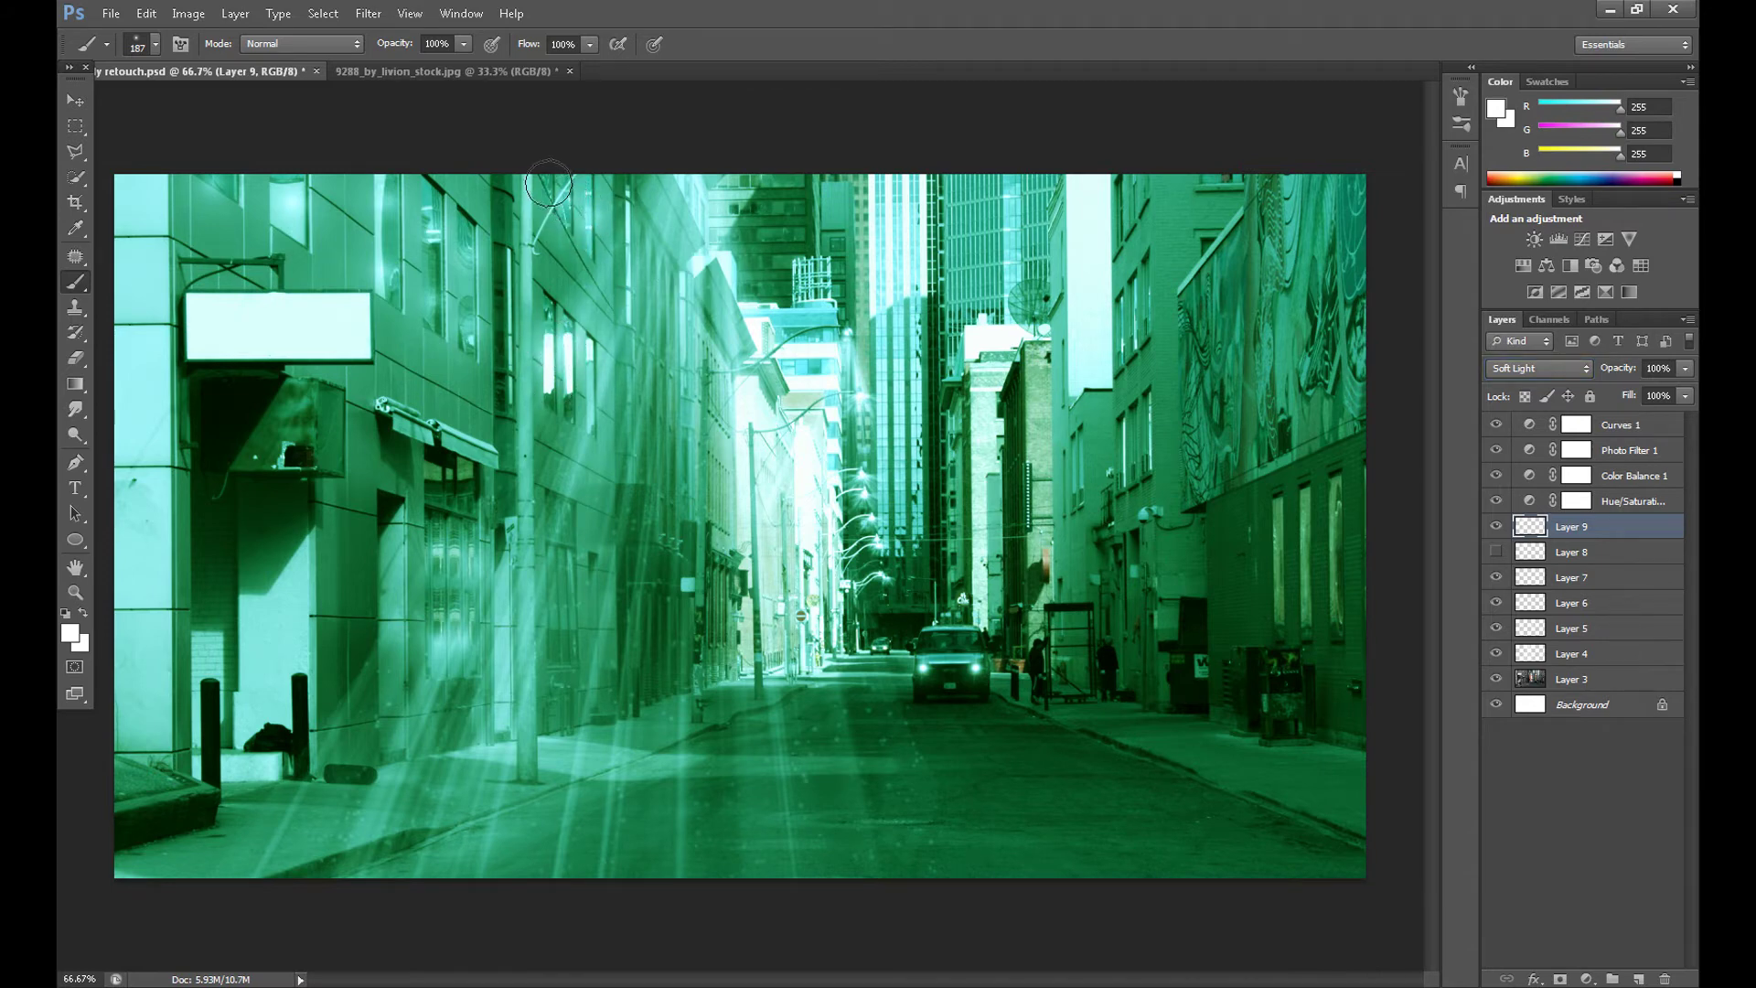
pyautogui.click(547, 182)
pyautogui.click(594, 407)
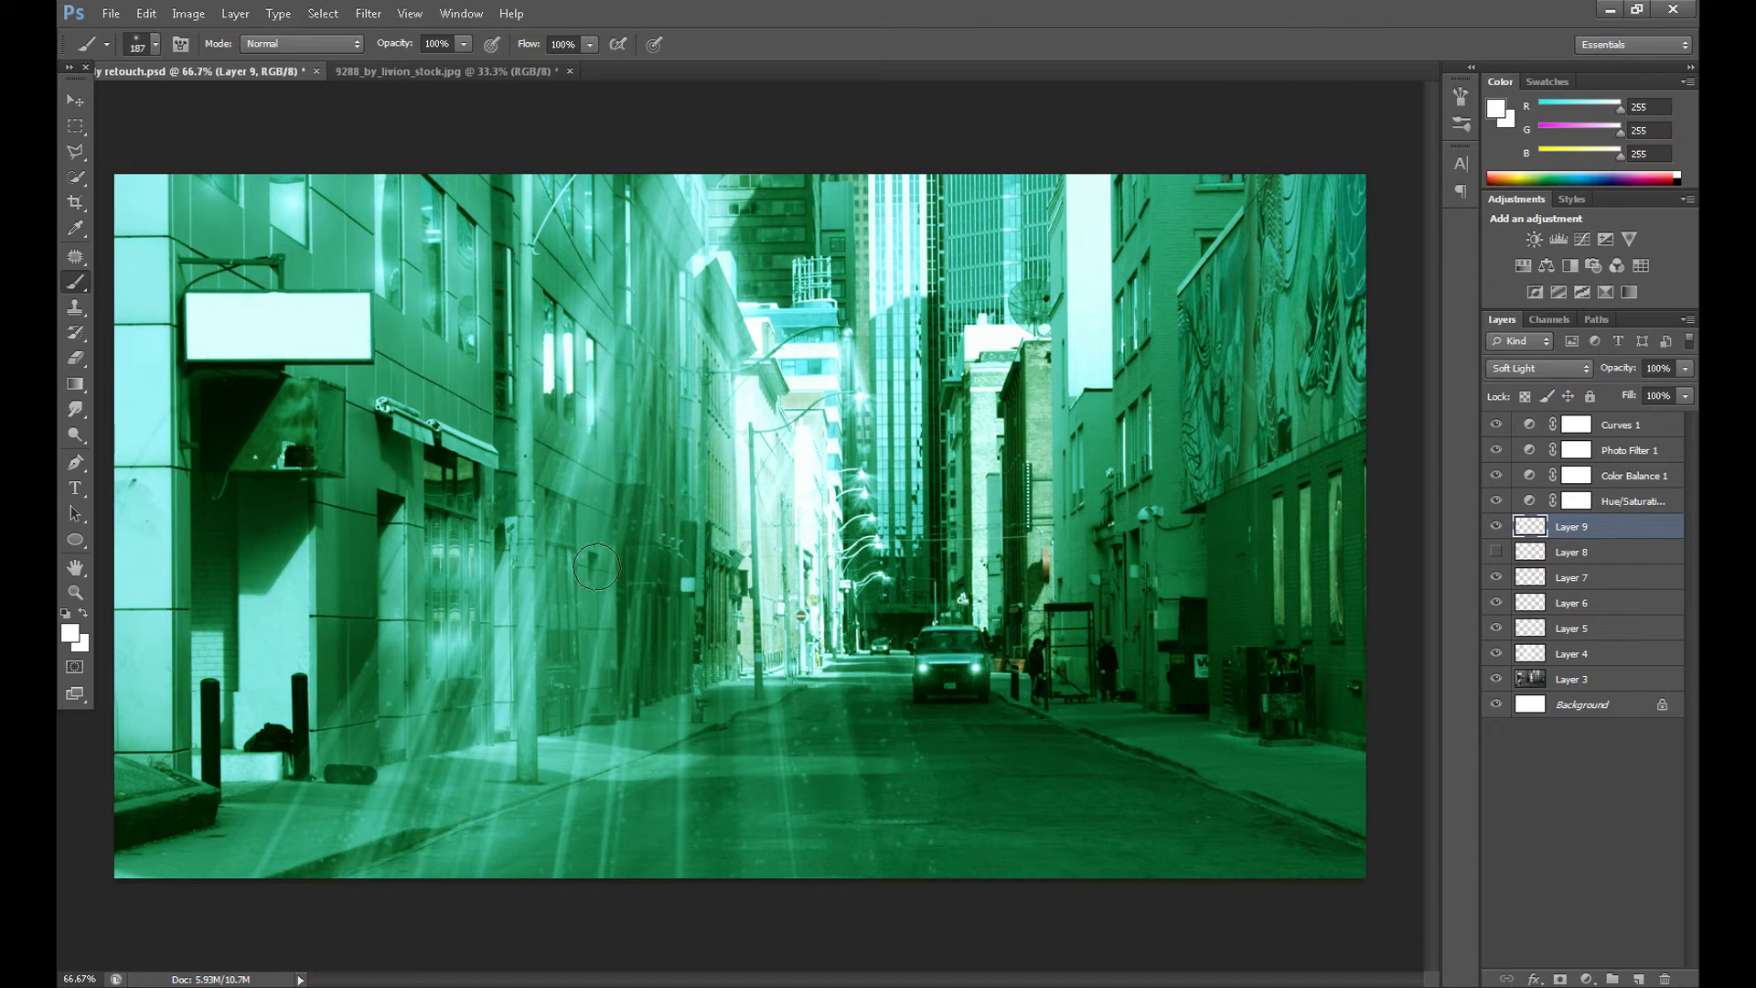
# Stamp glows over the ground-floor windows just beyond the large lamp post
pyautogui.click(556, 630)
pyautogui.click(555, 582)
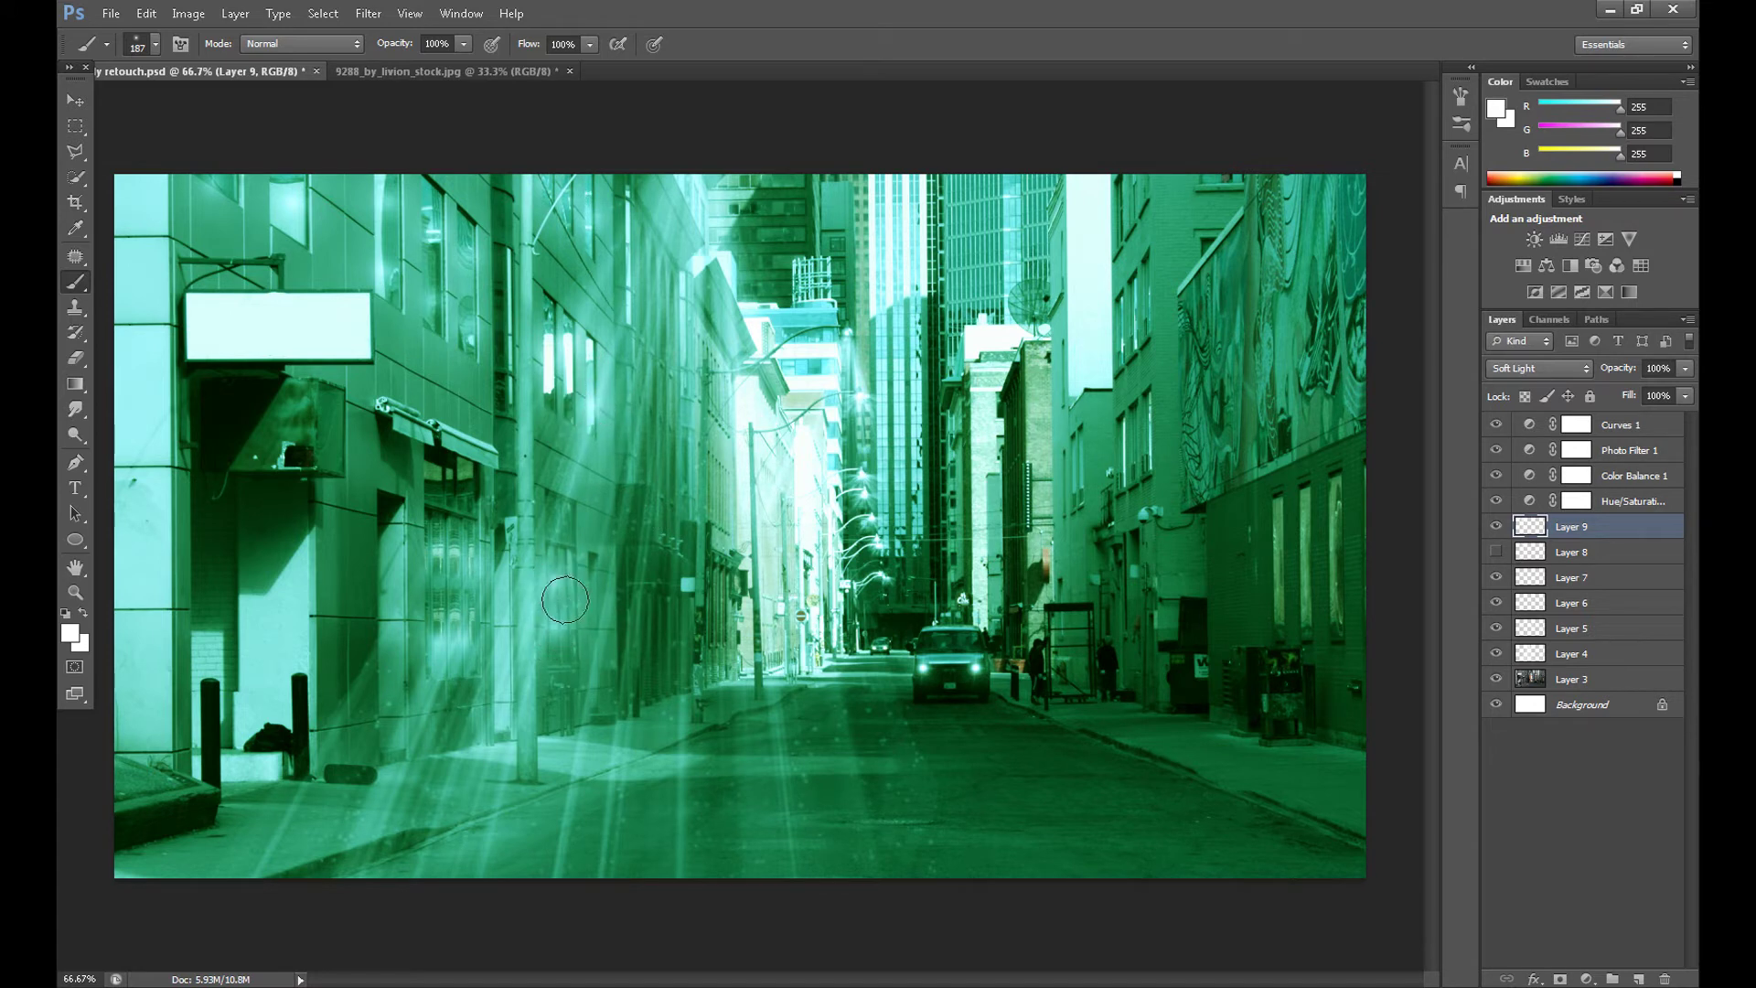
pyautogui.click(574, 632)
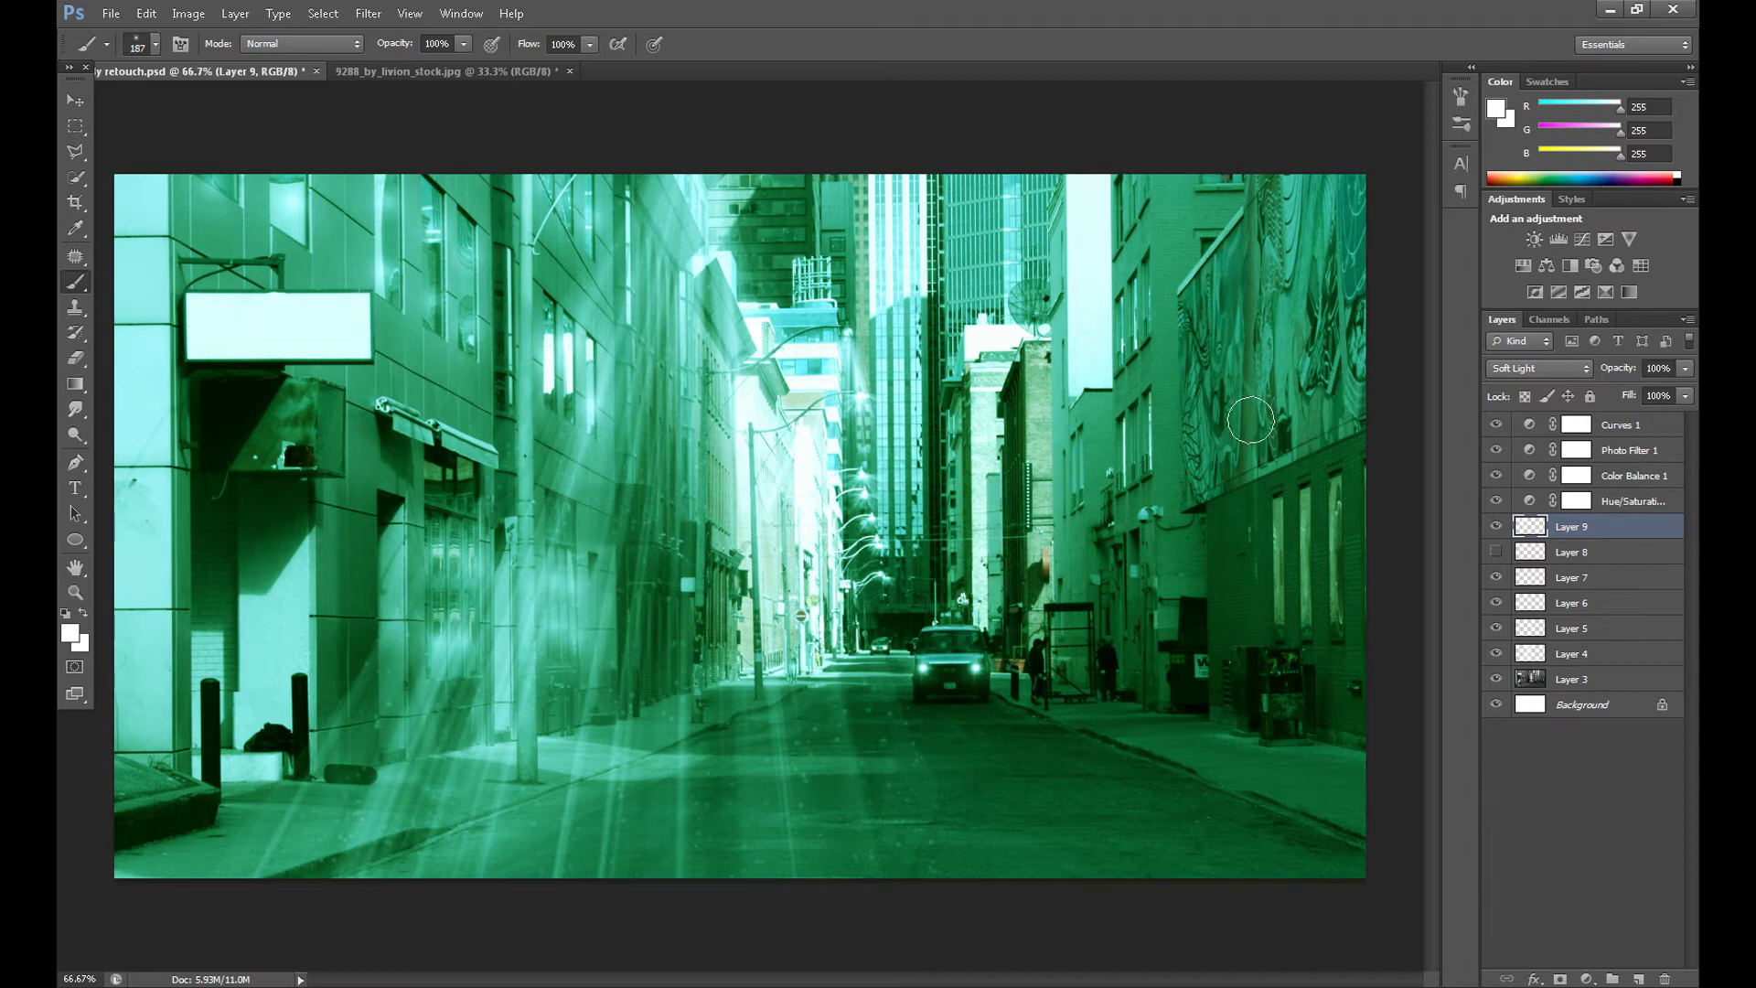
# Stamp glows over the upper windows of the right-hand building beside the mural
pyautogui.click(1149, 437)
pyautogui.click(1135, 306)
pyautogui.click(1119, 332)
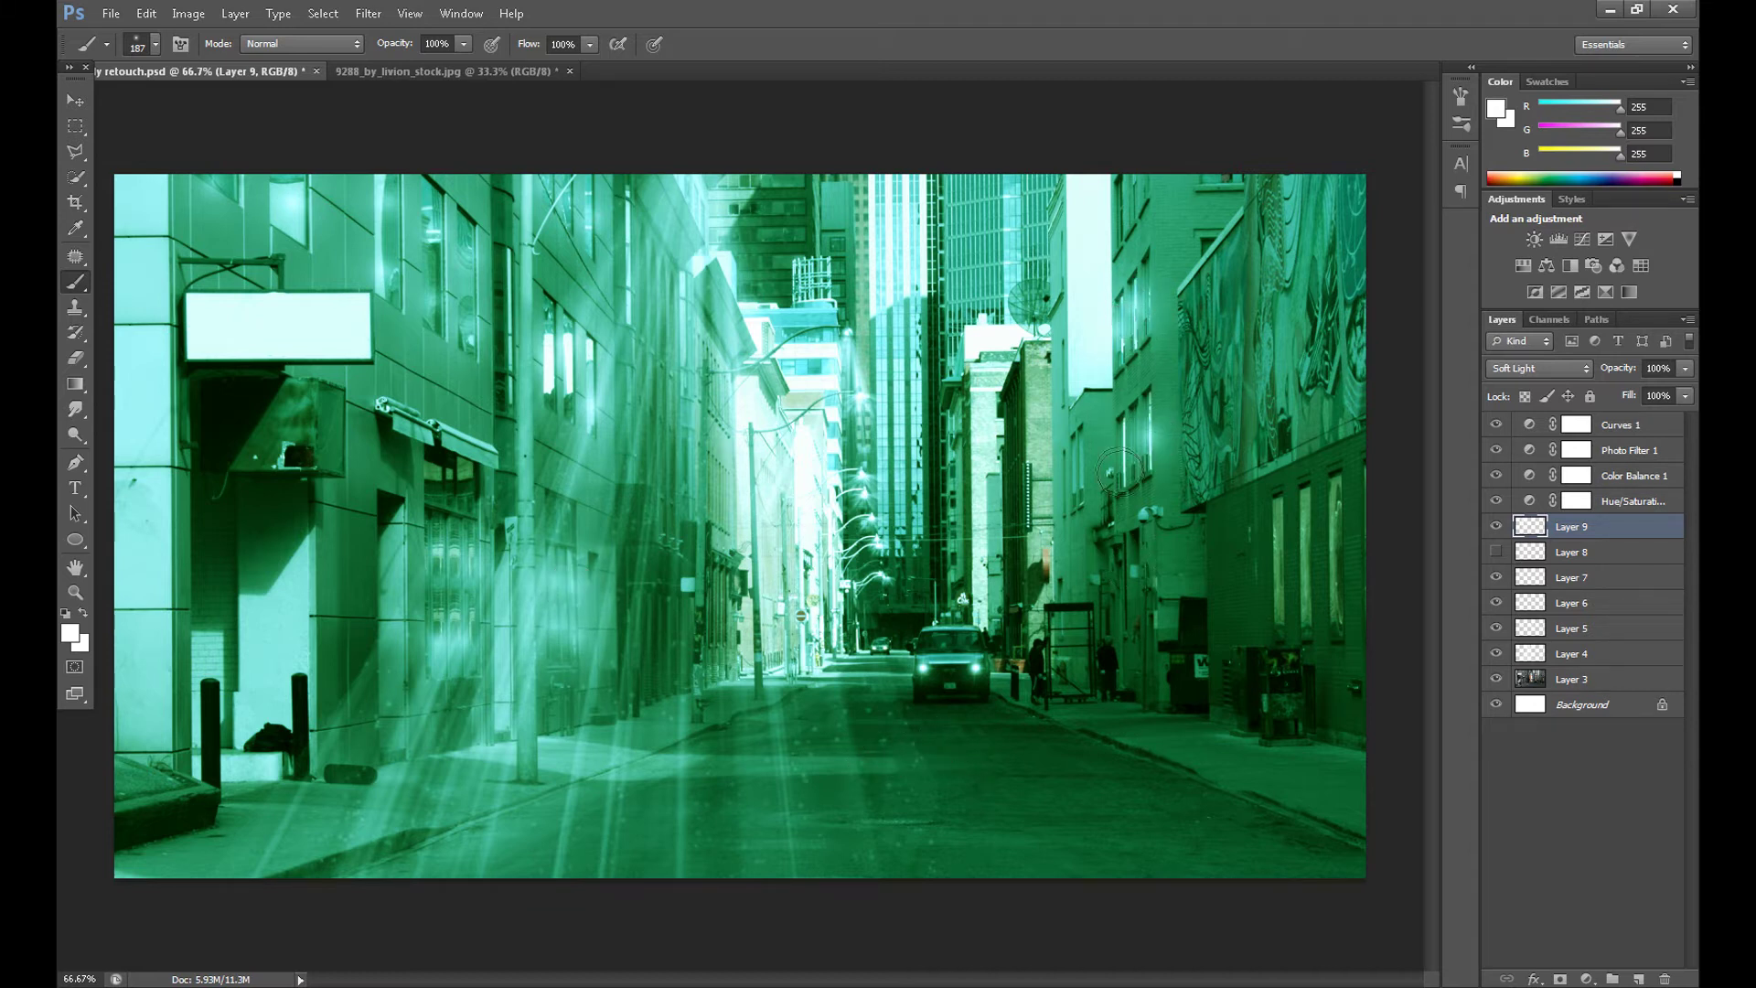
pyautogui.click(1117, 448)
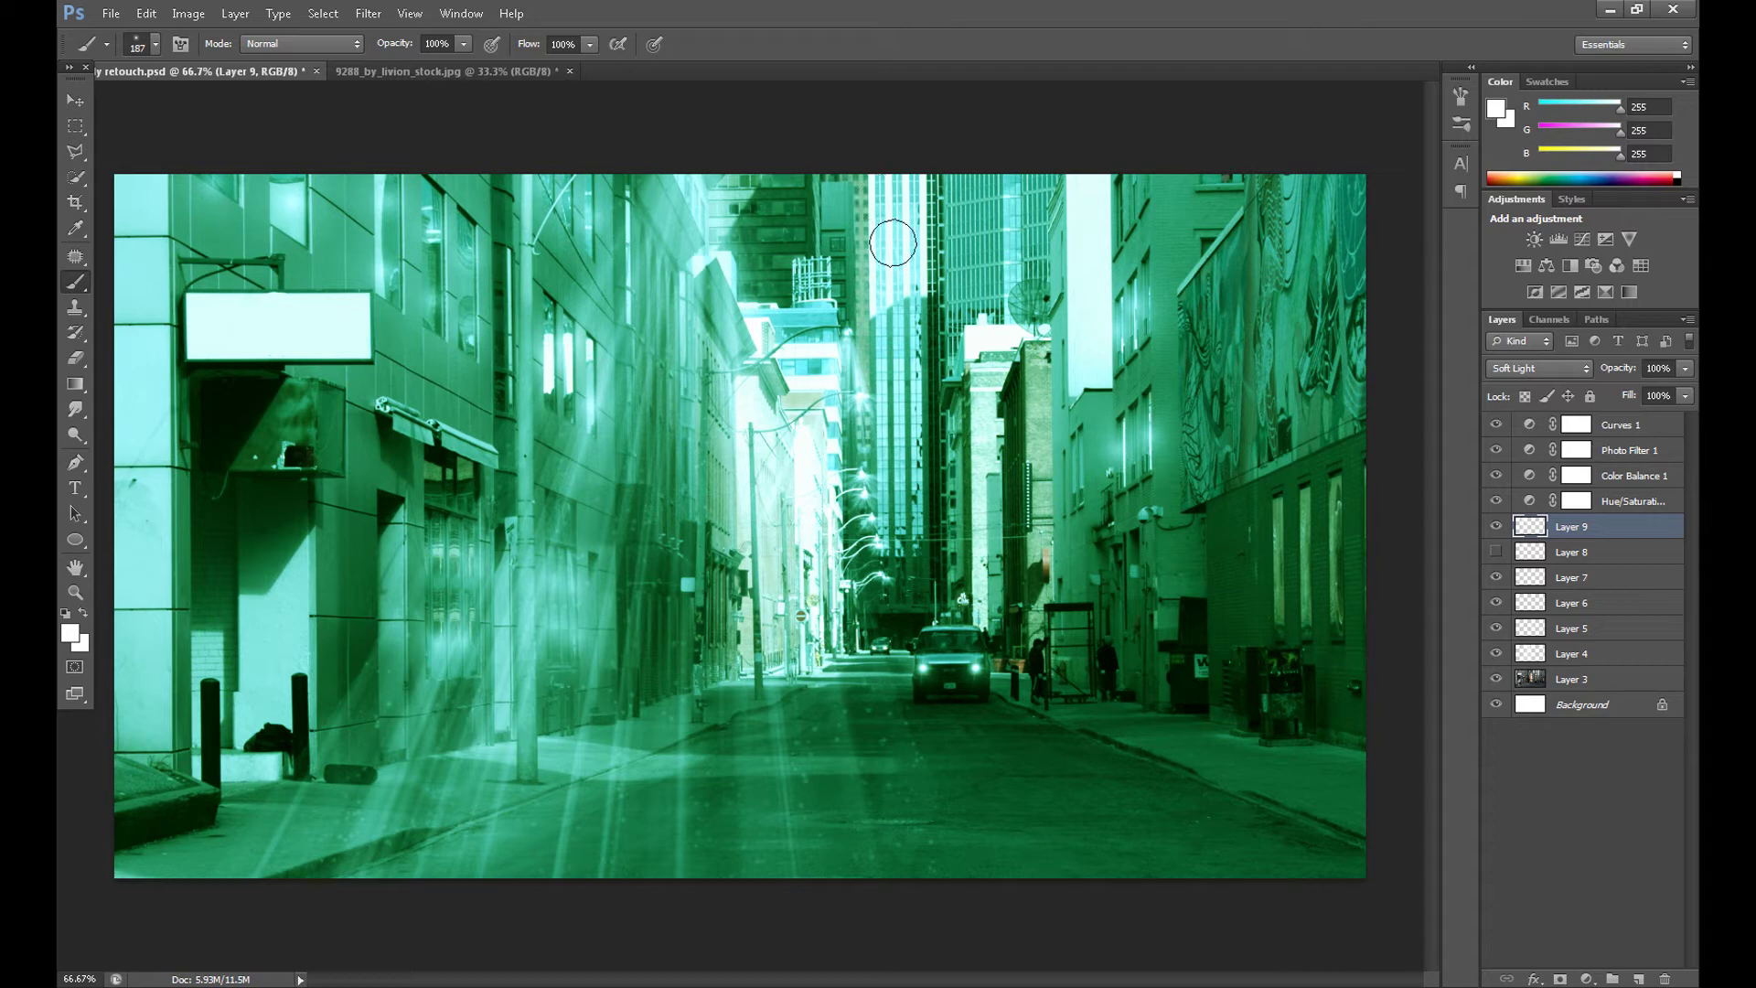
# Stamp repeated glows up and down the facade of the tall glass skyscraper at the end of the street
pyautogui.click(877, 226)
pyautogui.click(880, 281)
pyautogui.click(896, 343)
pyautogui.click(906, 282)
pyautogui.click(909, 225)
pyautogui.click(901, 384)
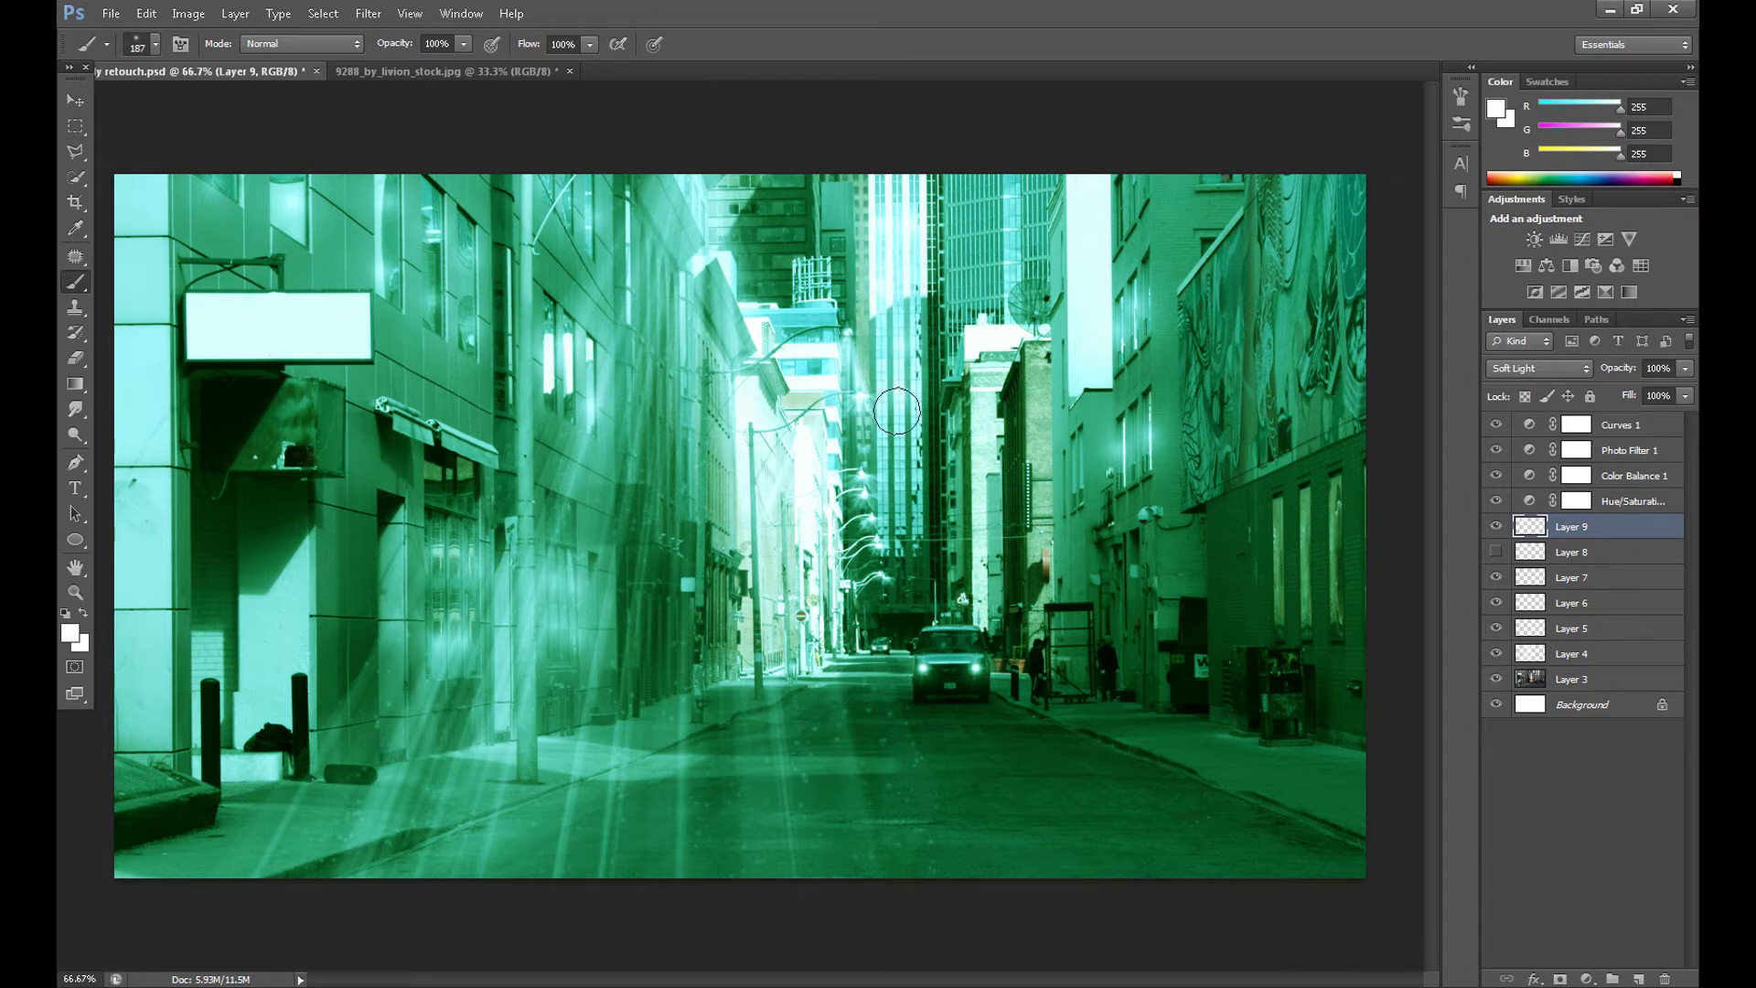
pyautogui.click(887, 439)
pyautogui.click(888, 497)
pyautogui.click(917, 431)
pyautogui.click(887, 412)
pyautogui.click(883, 332)
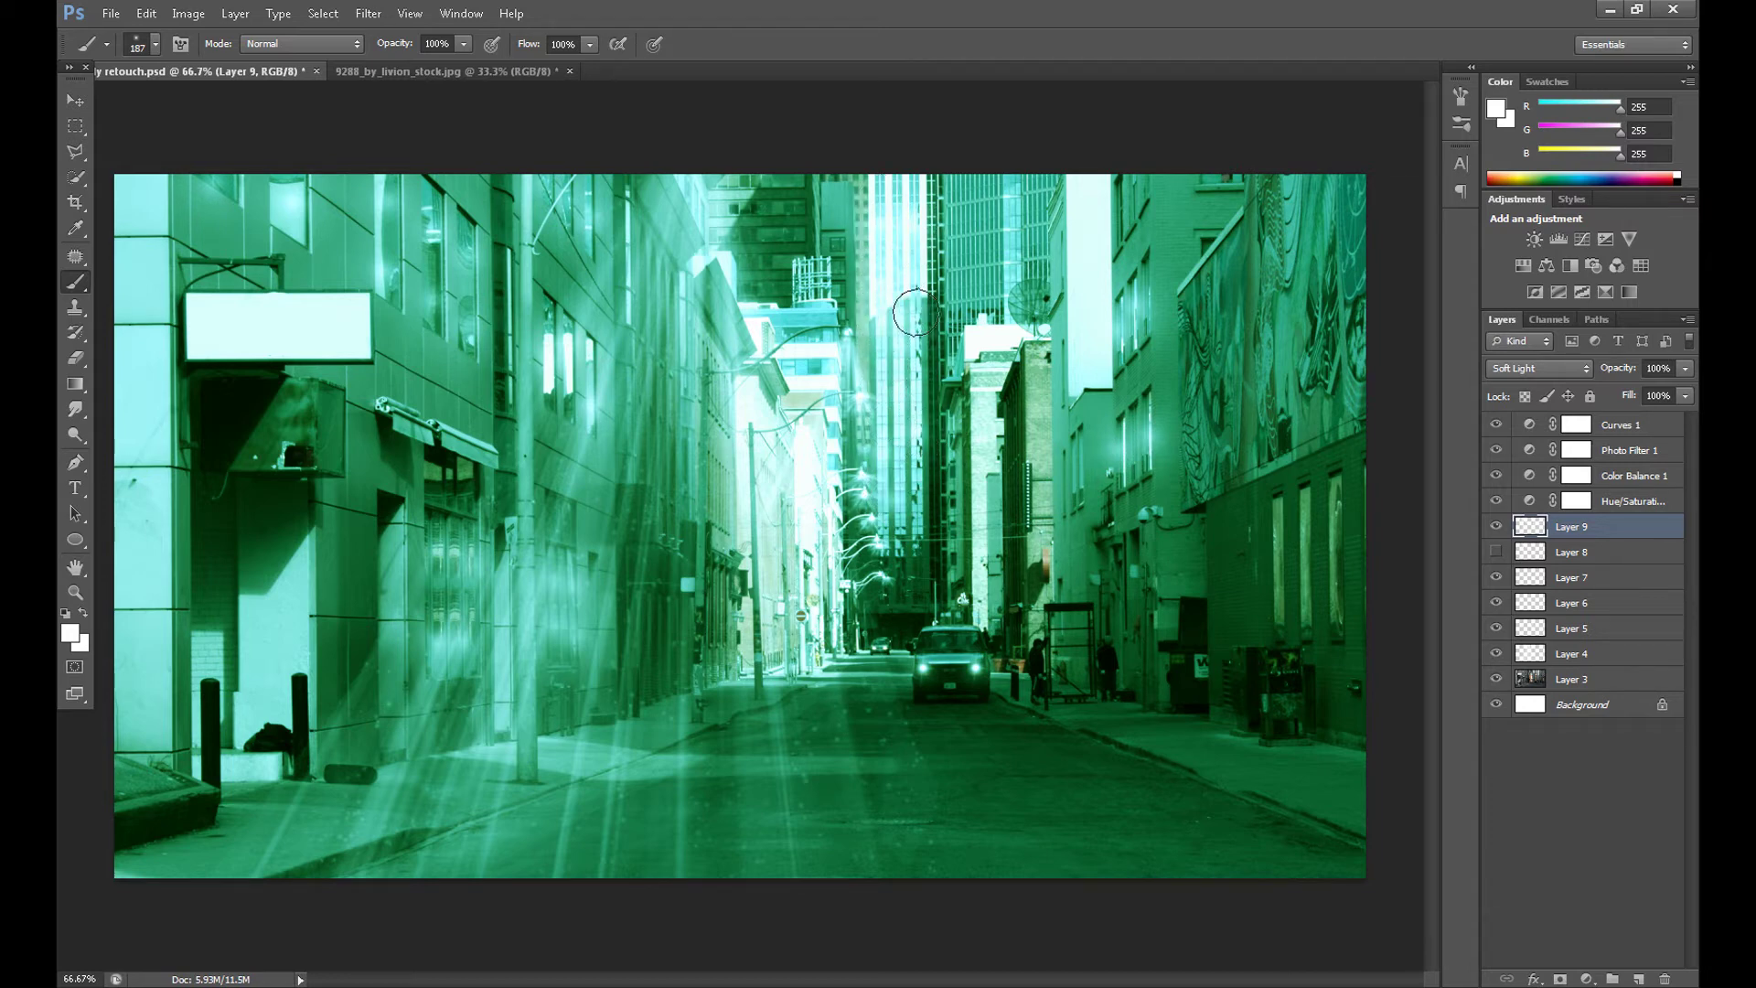
pyautogui.click(918, 310)
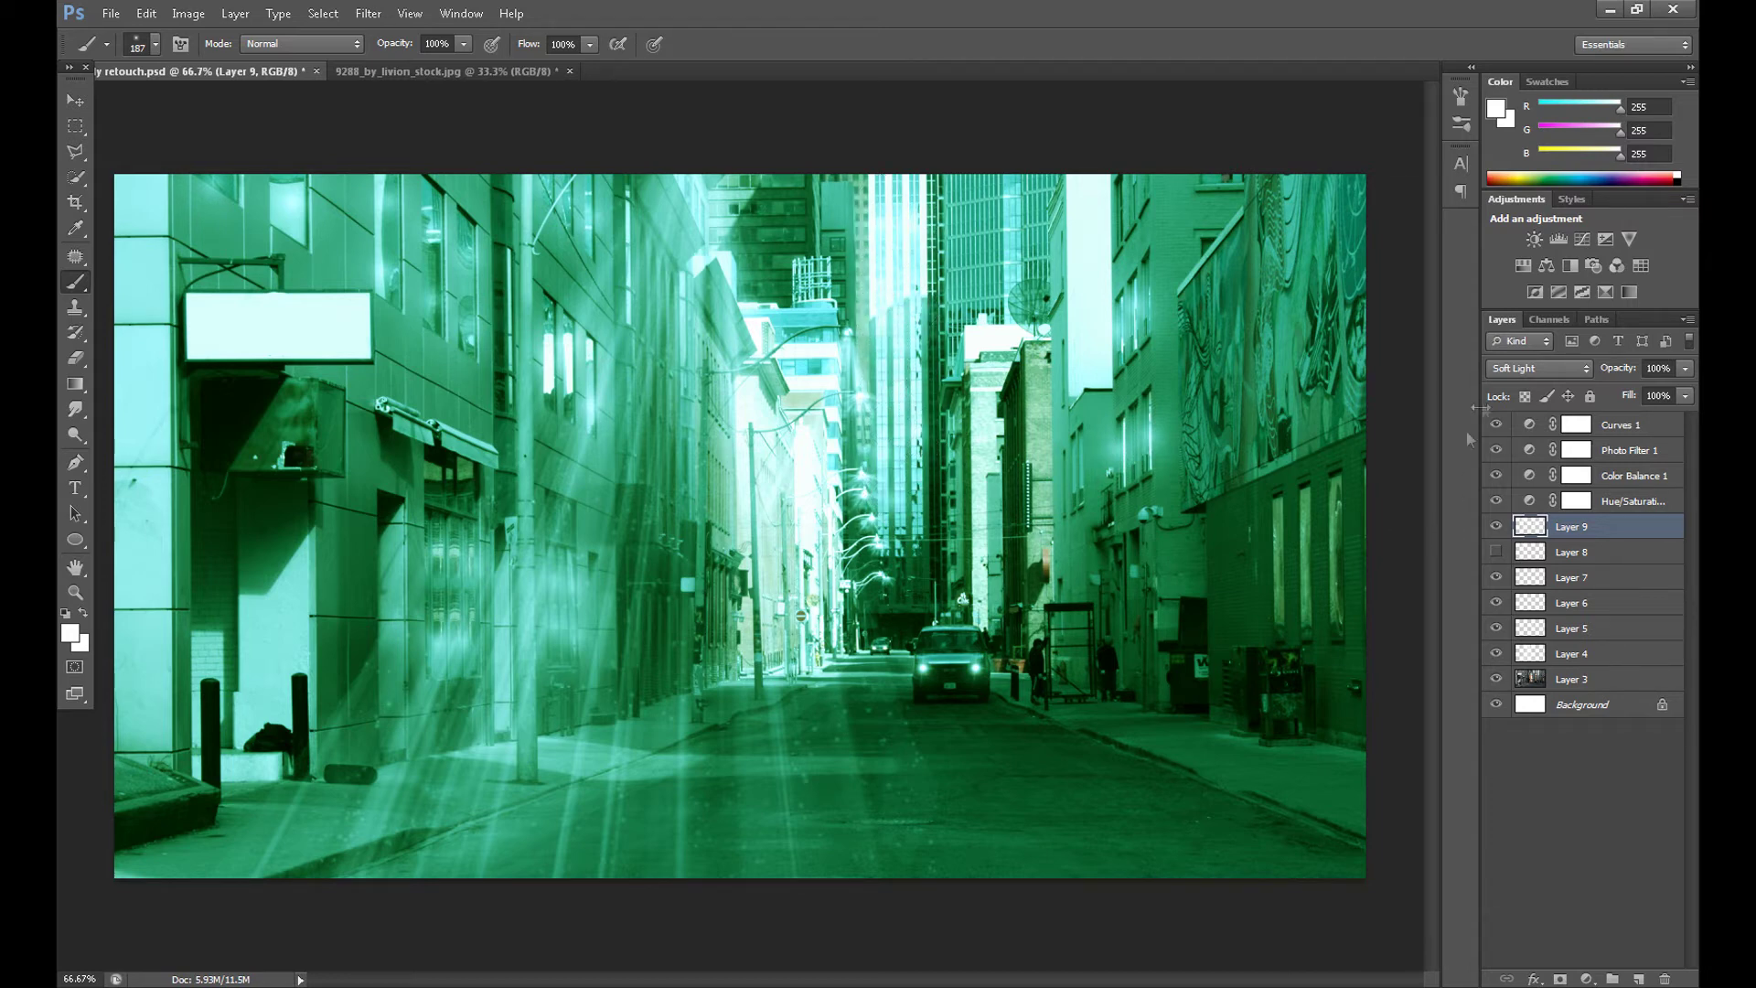
# Stamp glows over the topmost windows of the right-hand building and the three narrow windows beneath the mural
pyautogui.click(1125, 213)
pyautogui.click(1144, 193)
pyautogui.click(1285, 561)
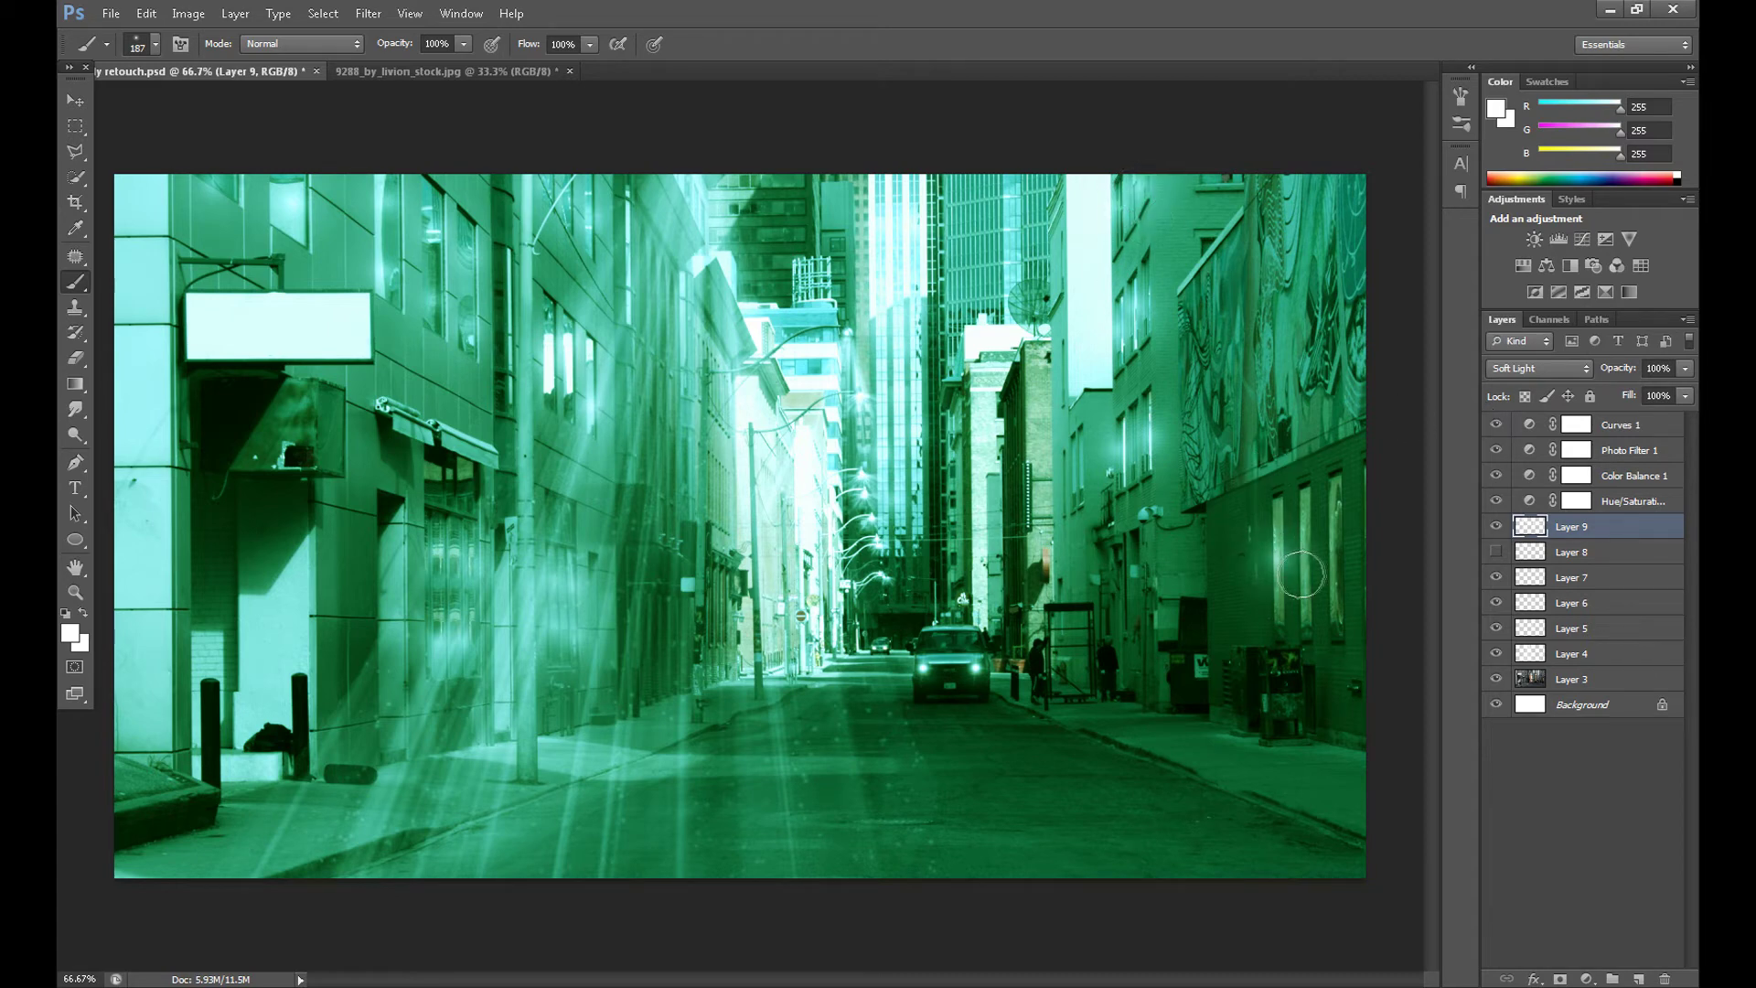
pyautogui.click(1309, 565)
pyautogui.click(1330, 539)
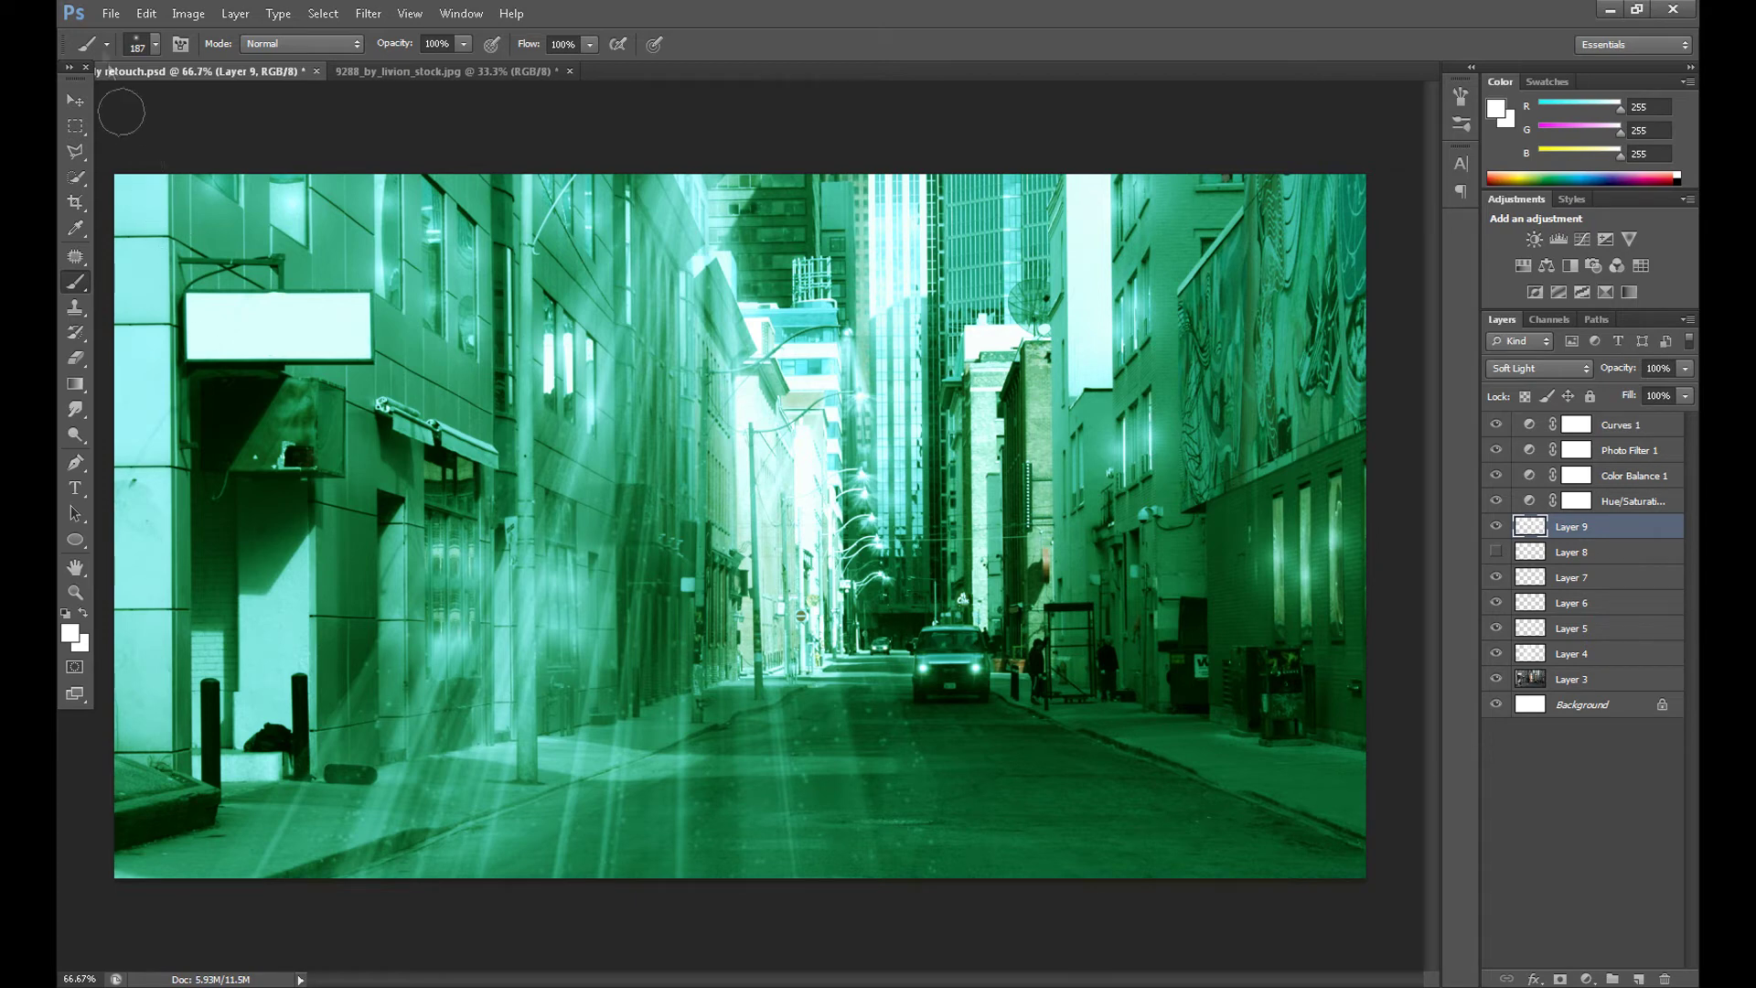
# Save the composite as a PSD file with Maximize Compatibility enabled
pyautogui.click(110, 13)
pyautogui.click(137, 251)
pyautogui.click(1116, 532)
pyautogui.click(803, 376)
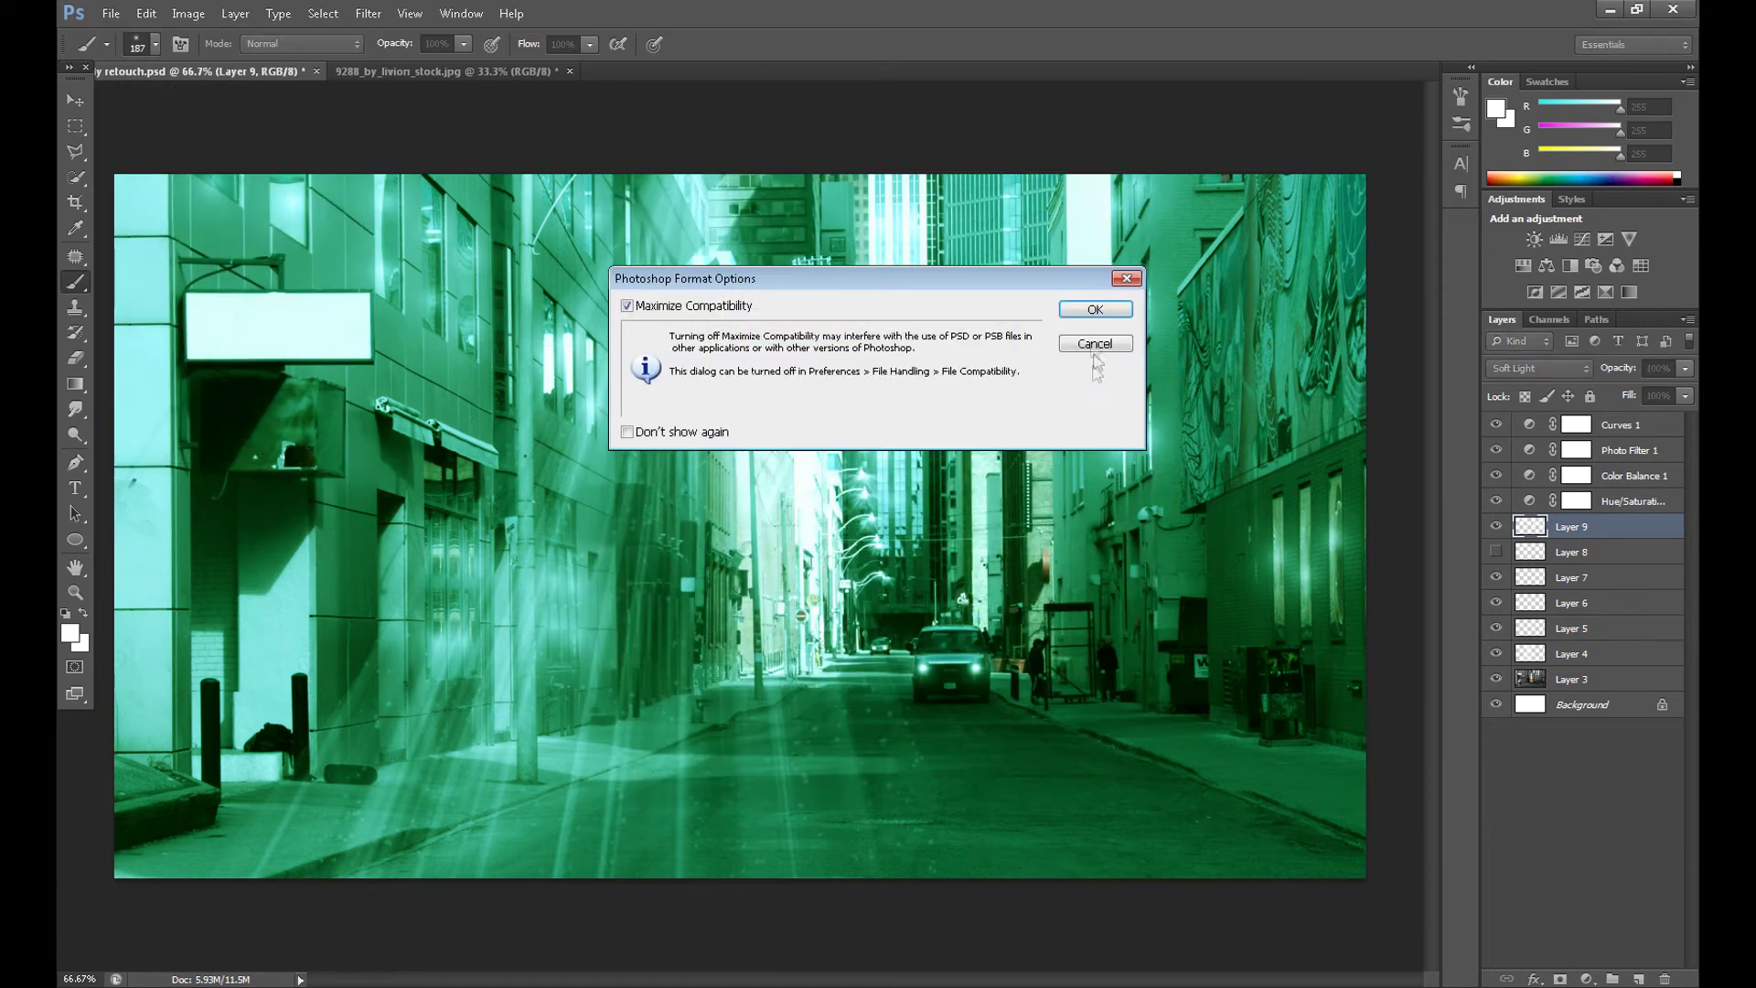
pyautogui.click(1101, 305)
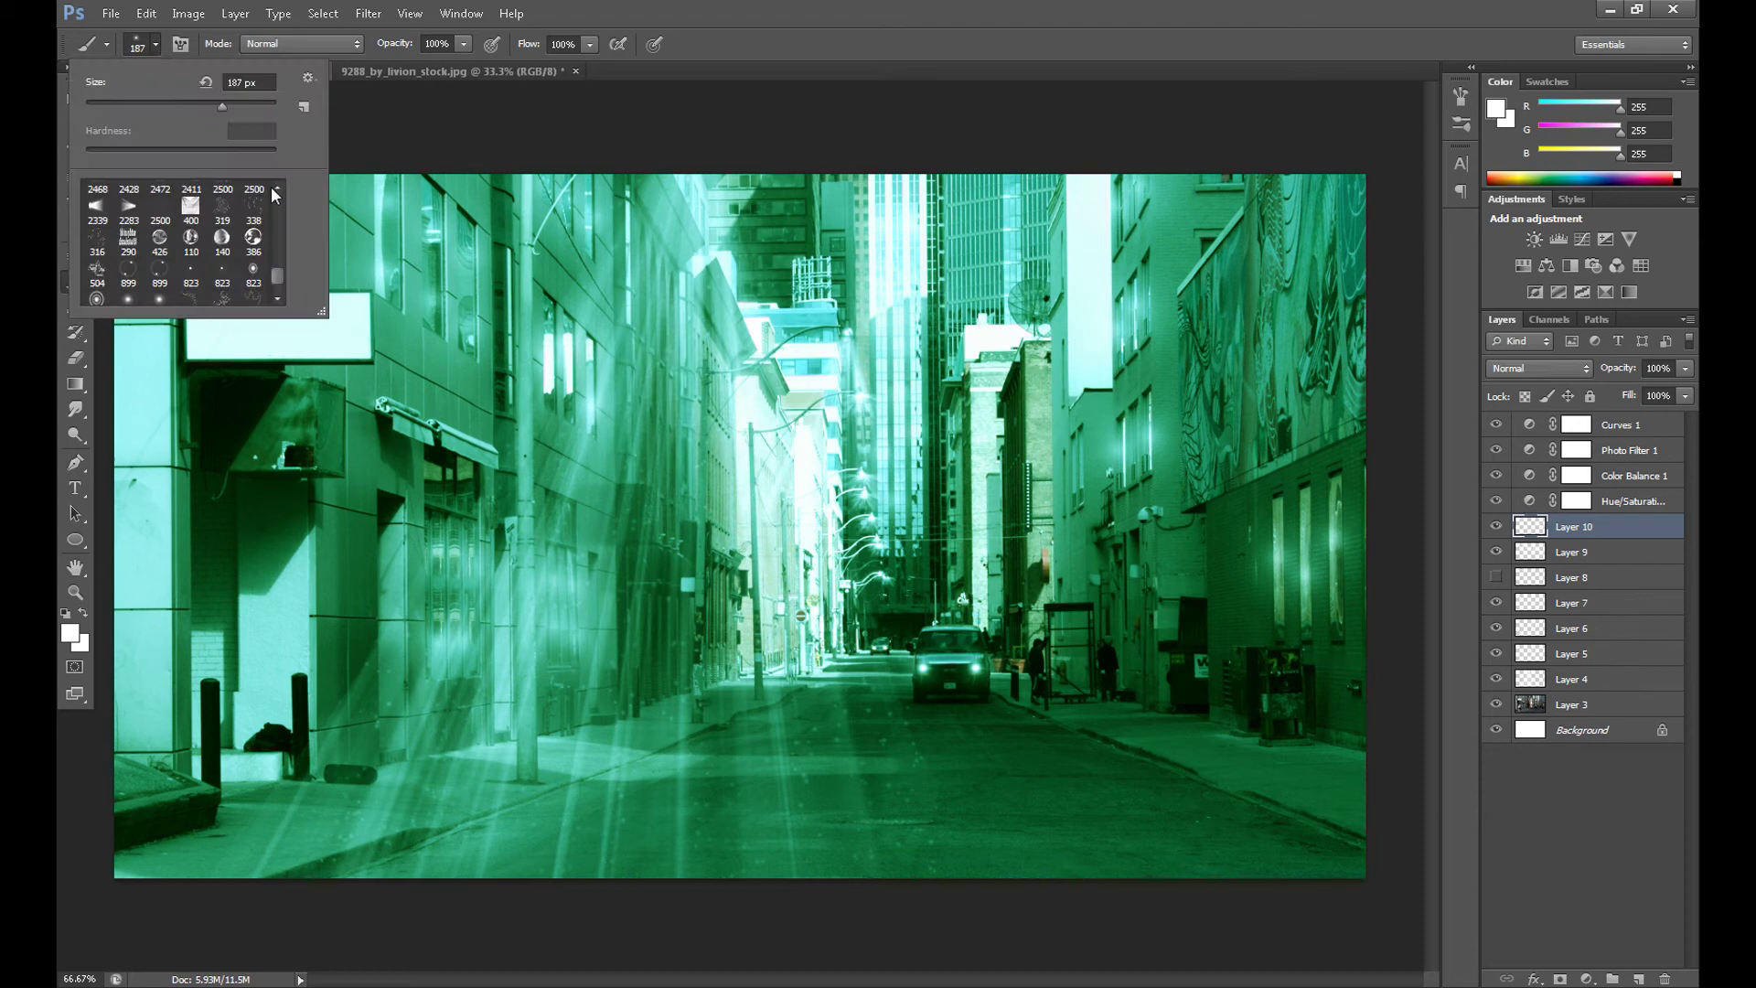
# Pick a light-ray brush and, at 500 px, stamp white beams from both car headlights onto the road on a new layer
pyautogui.click(276, 188)
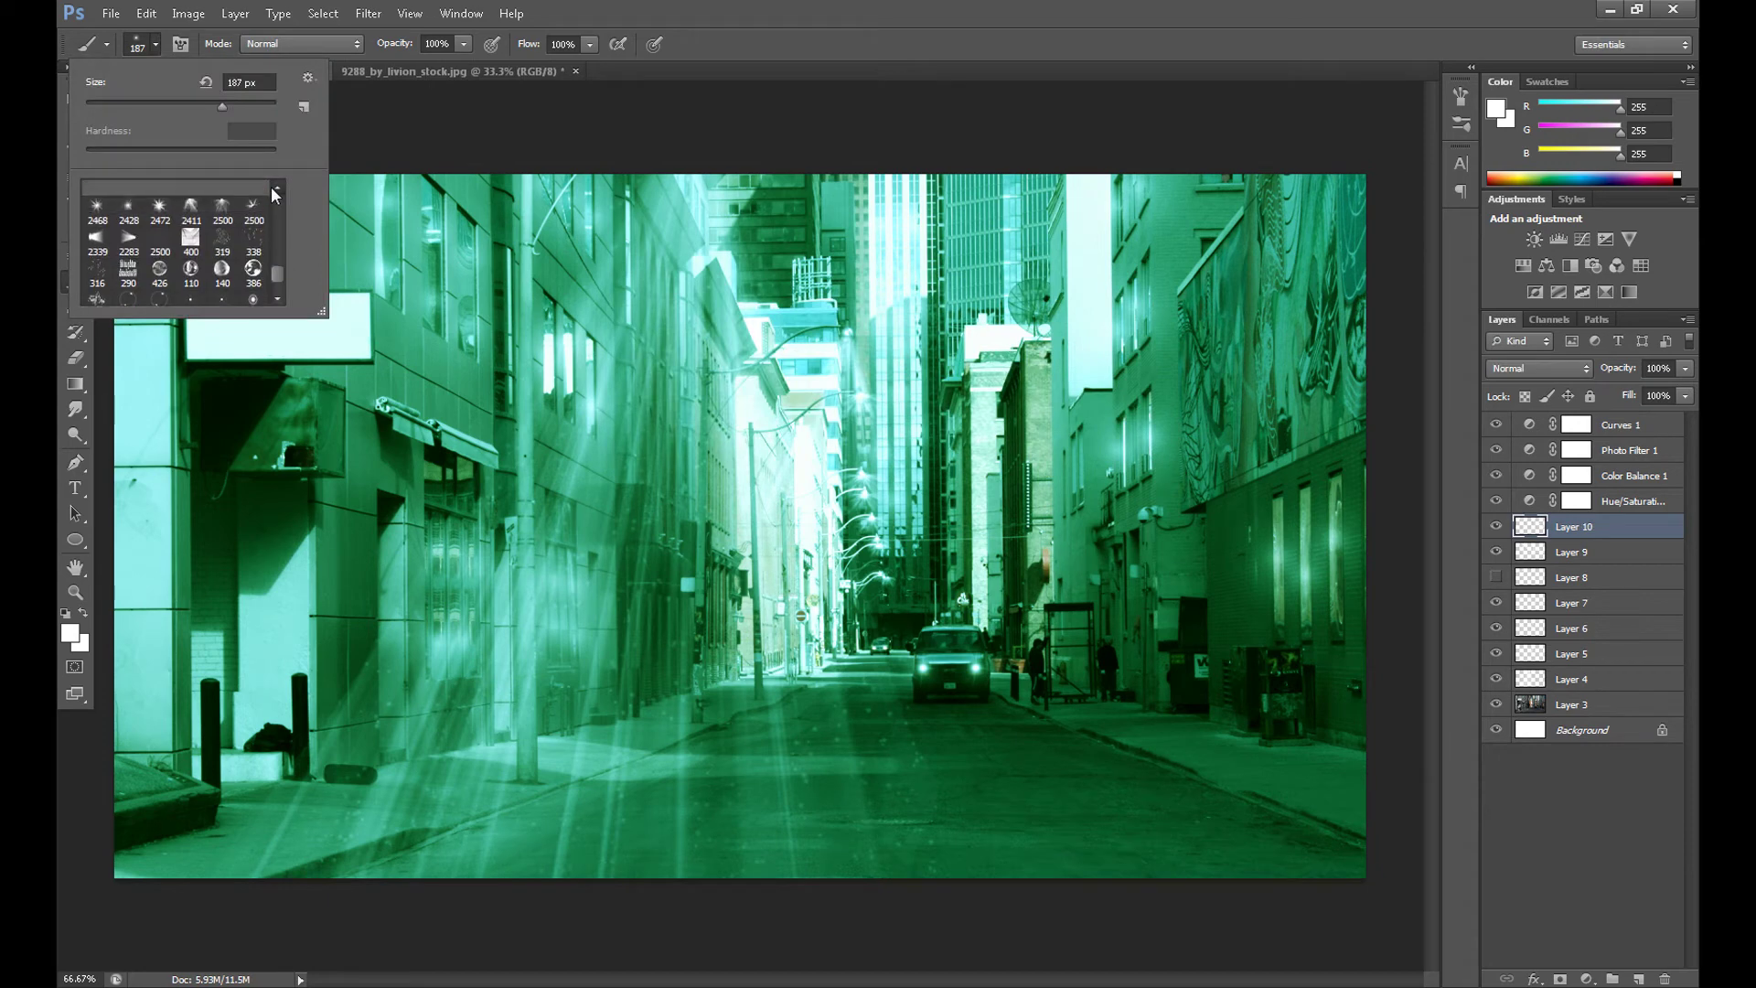
pyautogui.click(275, 188)
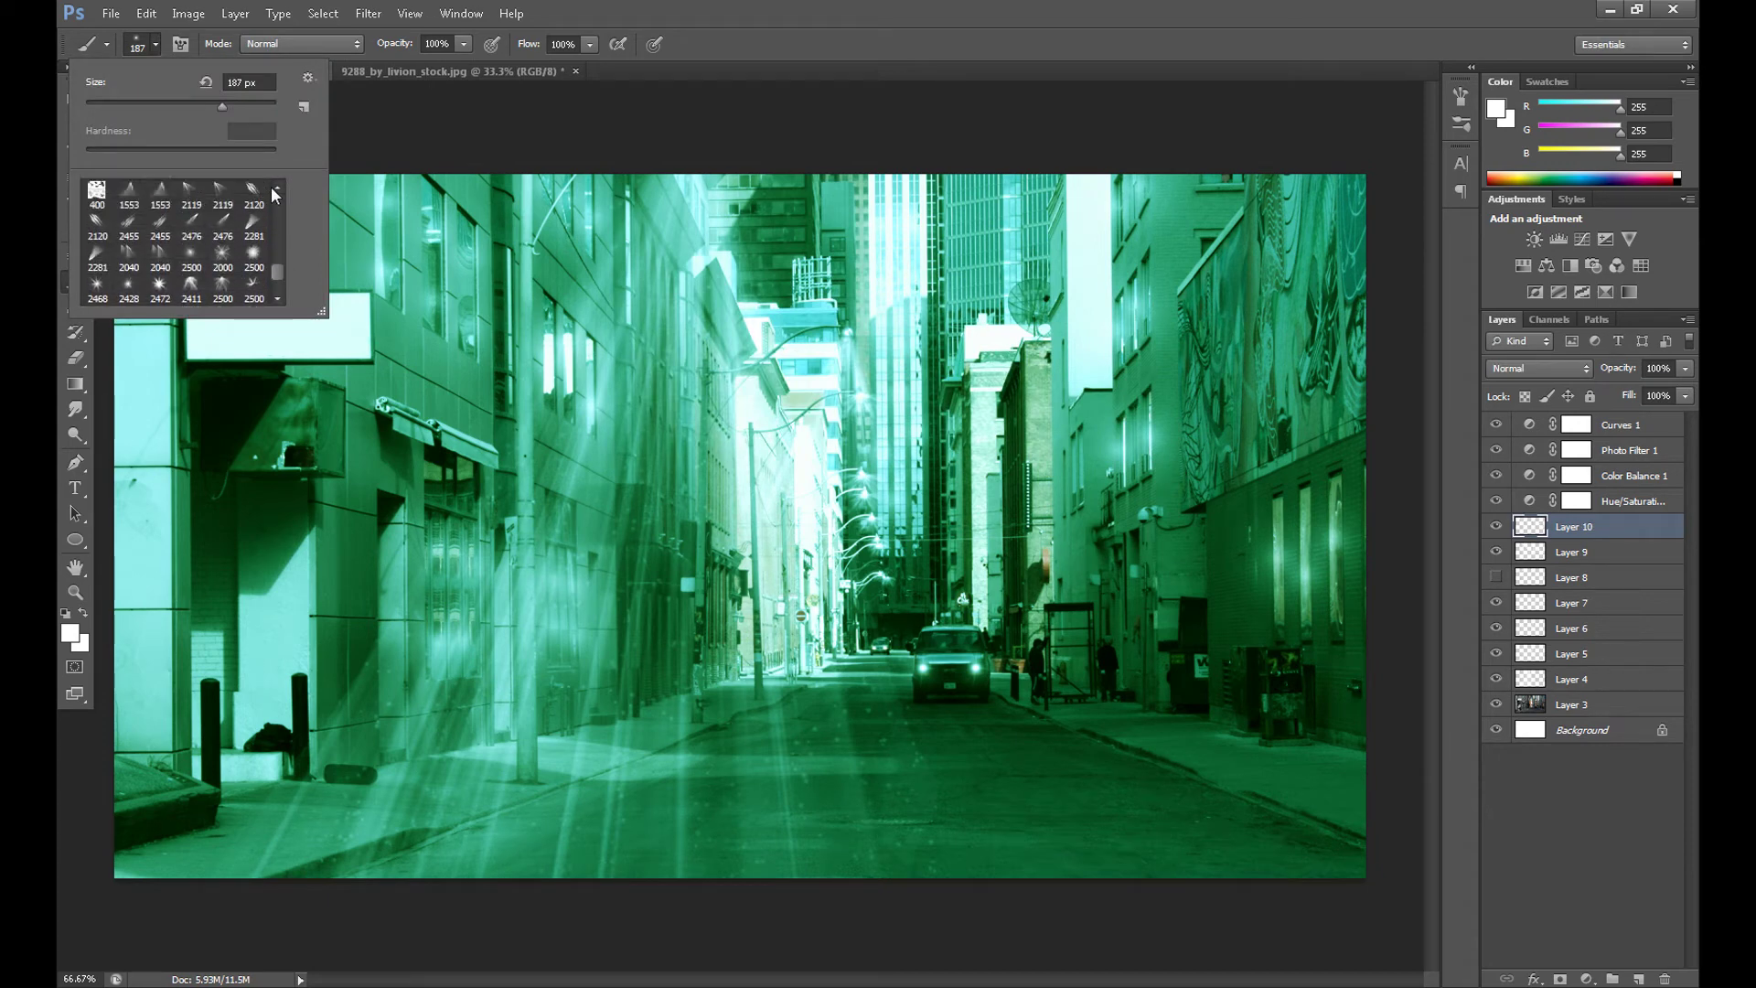
pyautogui.doubleClick(142, 242)
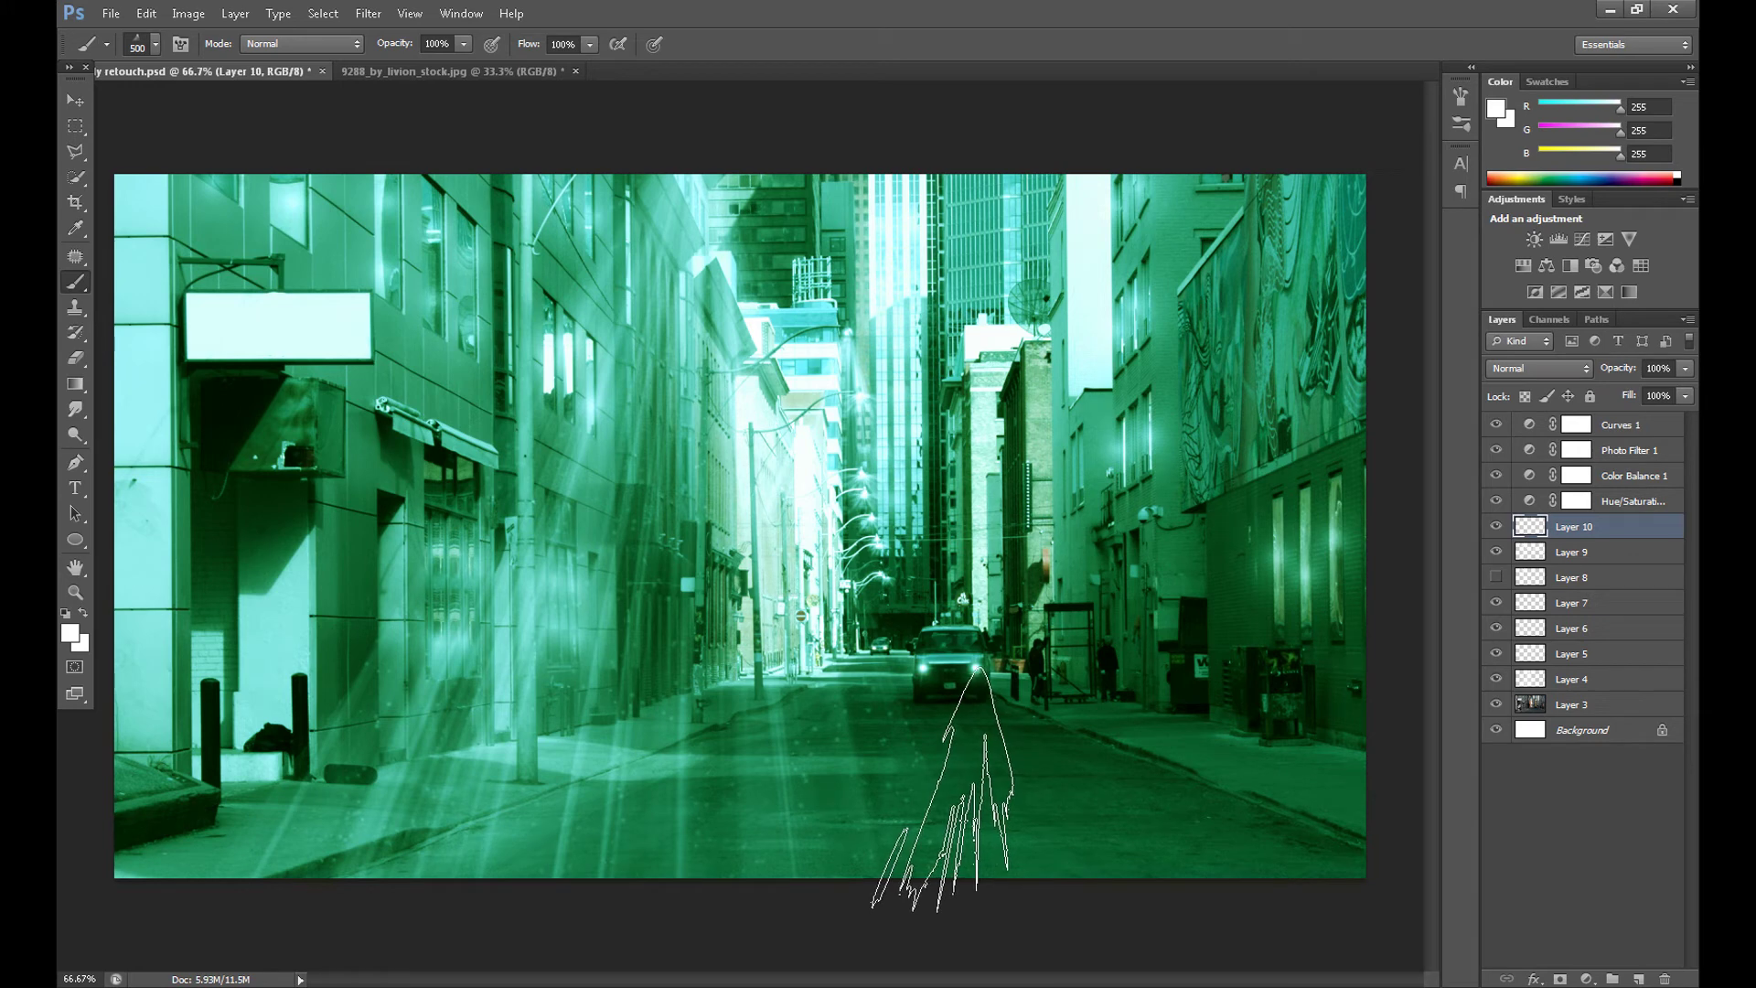
pyautogui.click(942, 788)
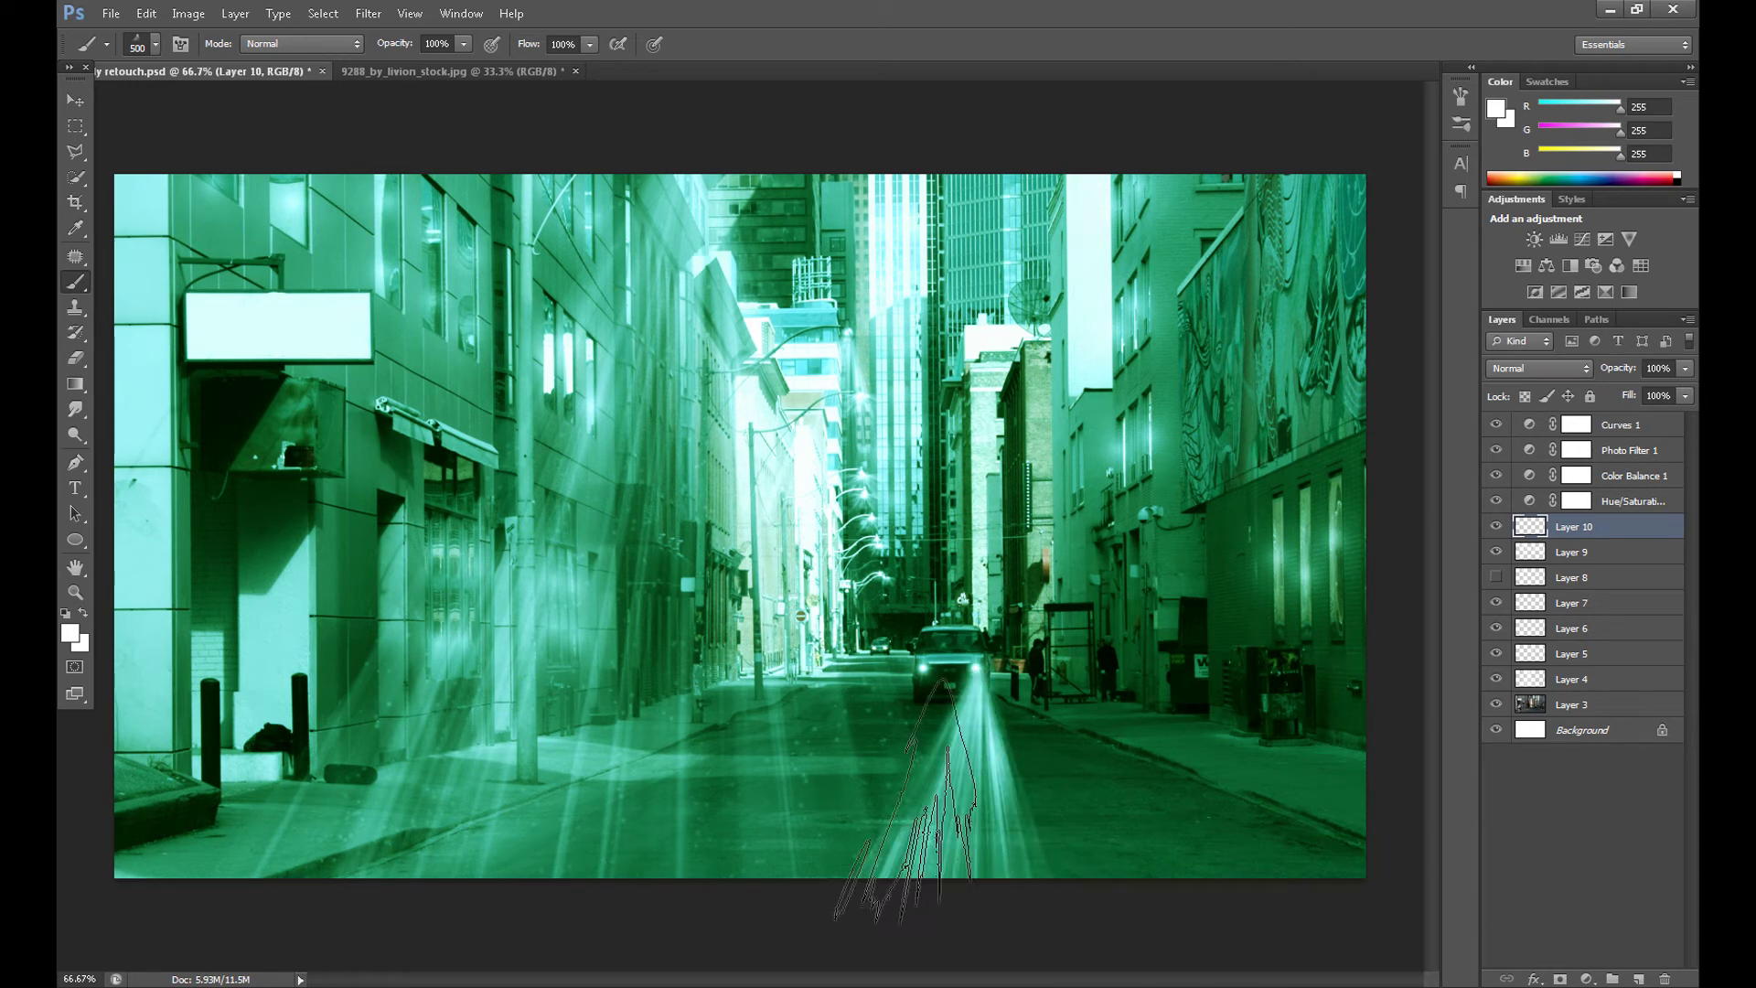
pyautogui.click(888, 788)
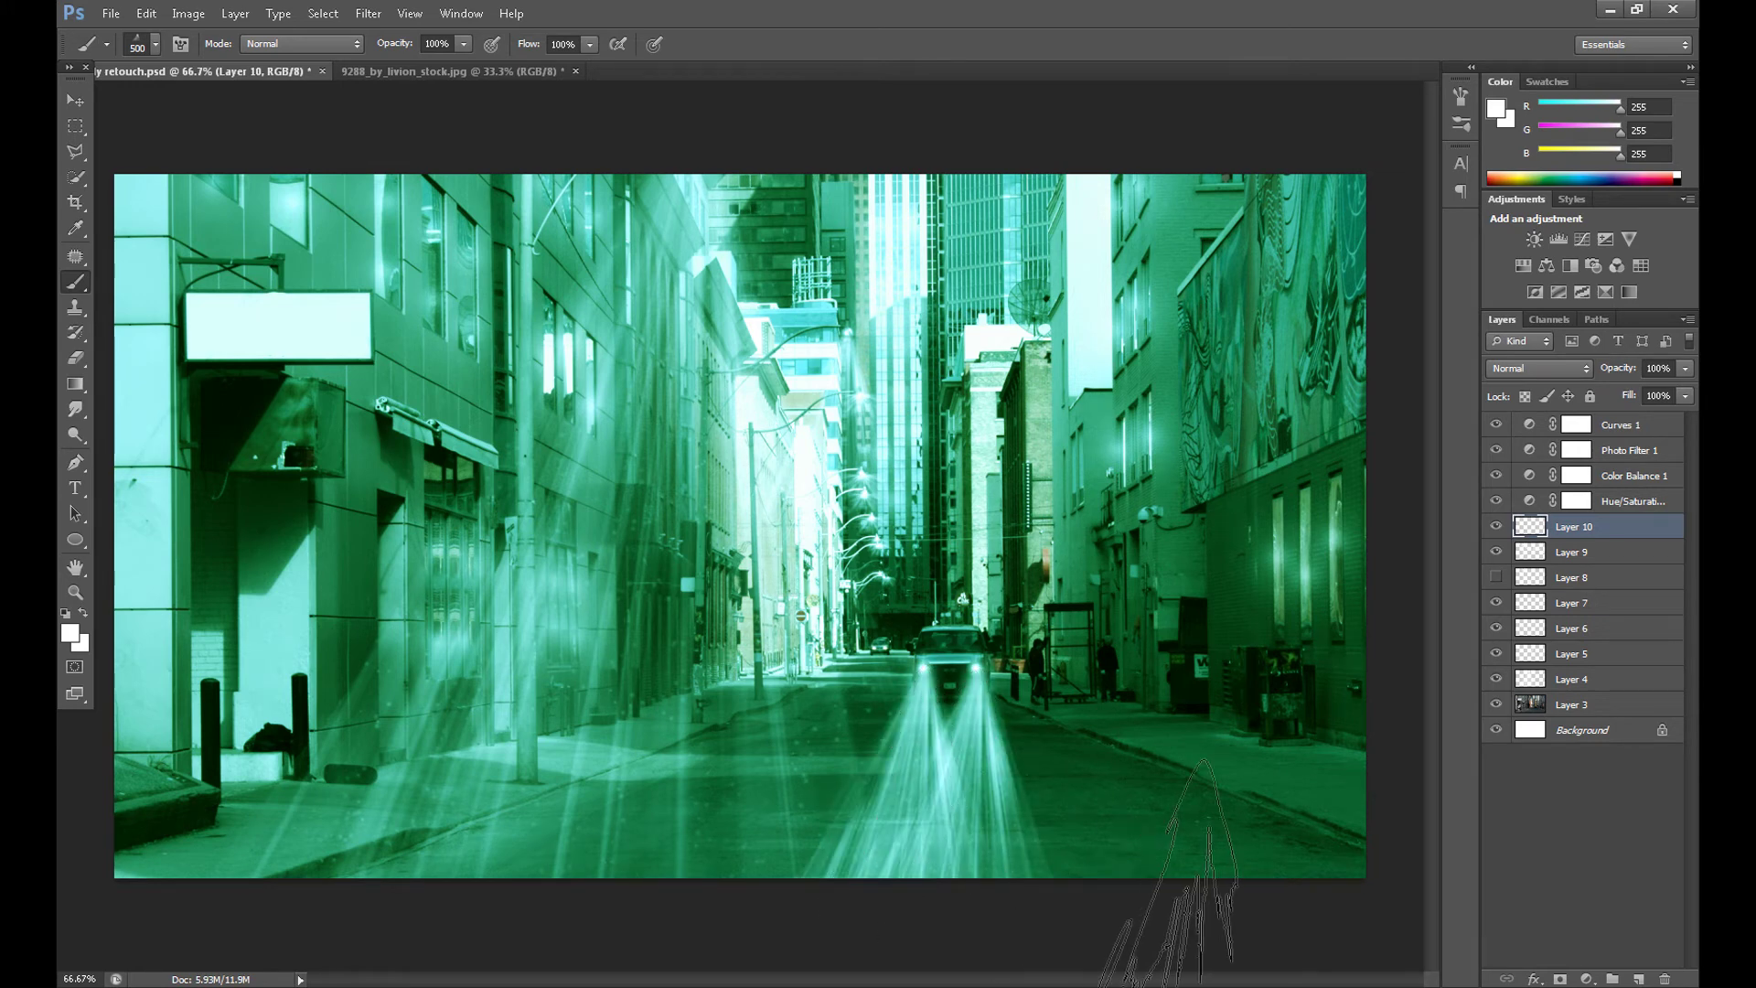
# Lower the headlight beam layer's opacity to about half
pyautogui.moveTo(1657, 373); pyautogui.dragTo(1630, 369)
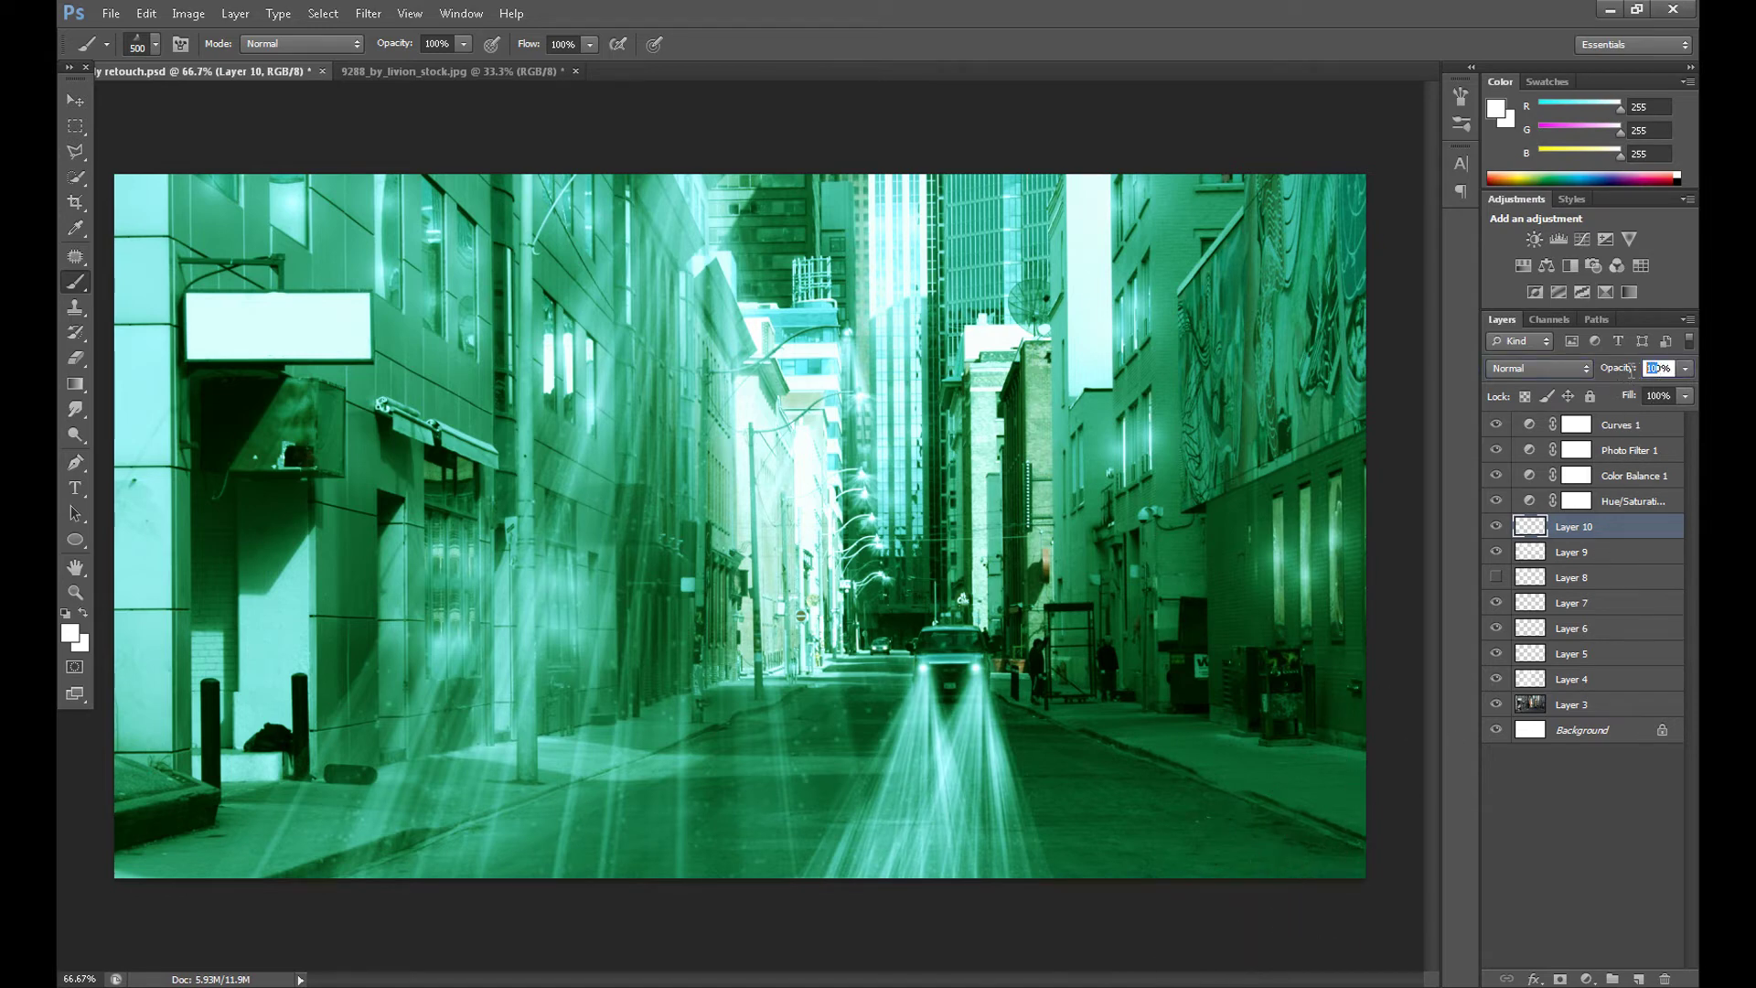
pyautogui.write('5')
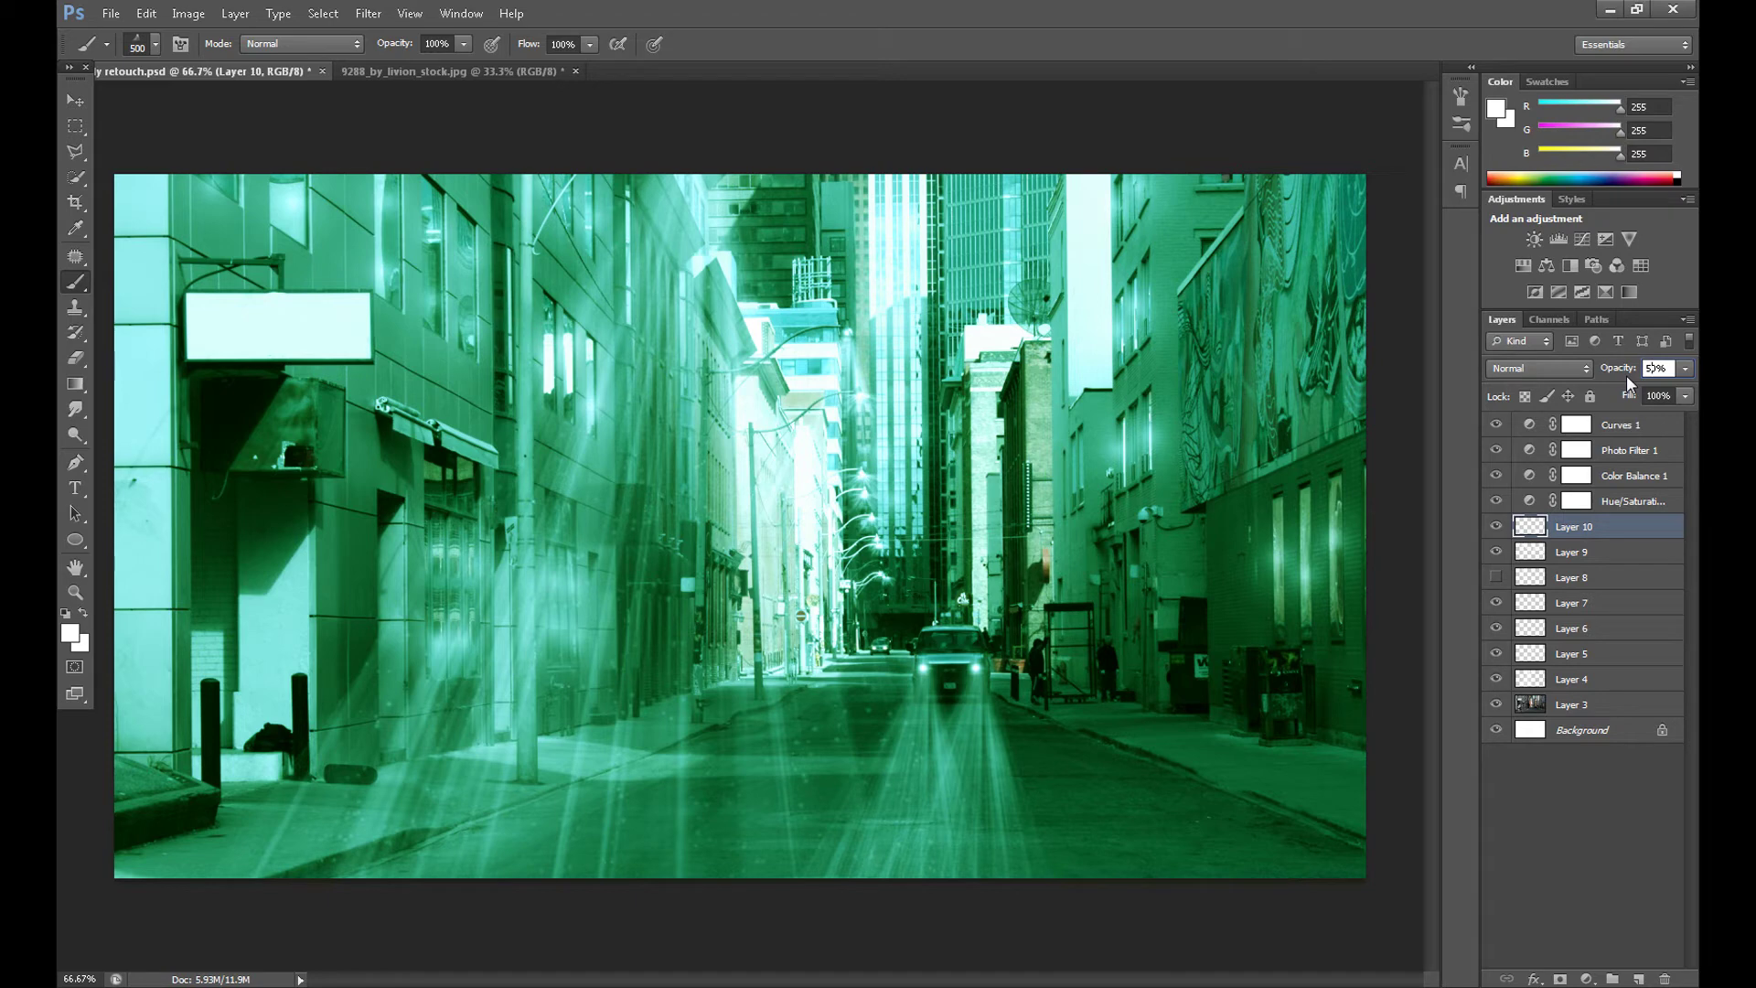
pyautogui.write('4')
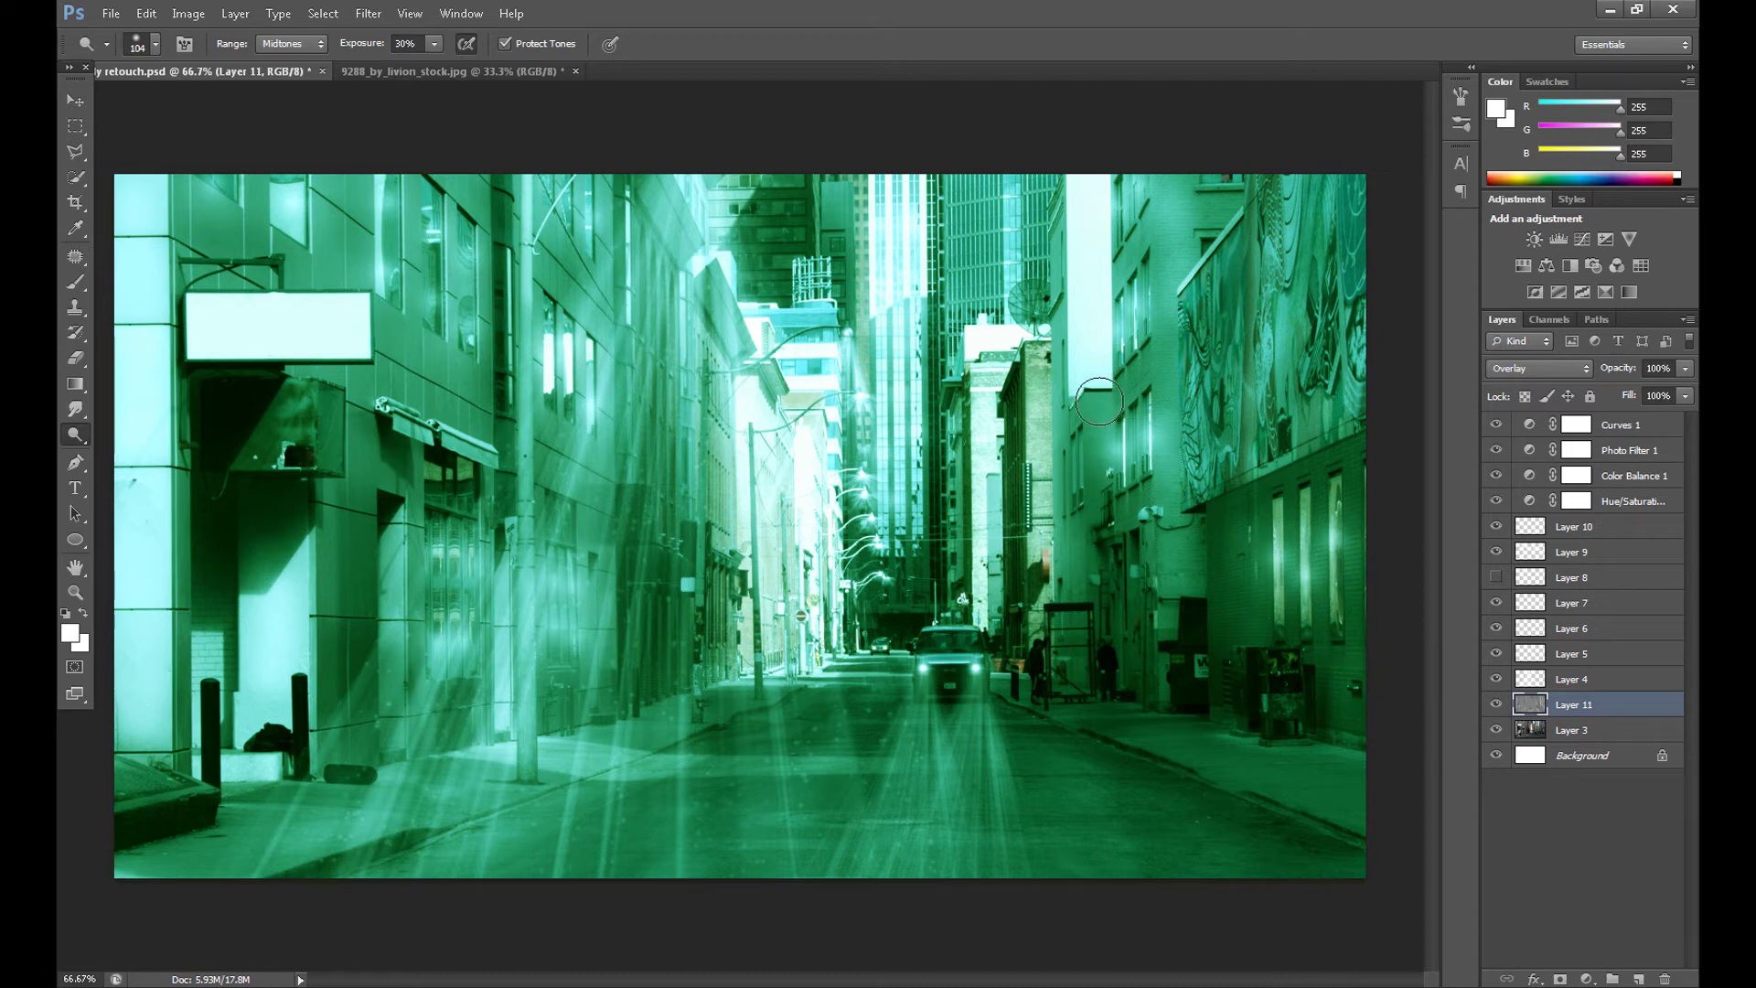
# Dodge the building edge beside the bright wall on the gray Overlay layer, and set the window glow layer's opacity to 80%
pyautogui.moveTo(1055, 346); pyautogui.dragTo(1040, 324)
pyautogui.click(1559, 552)
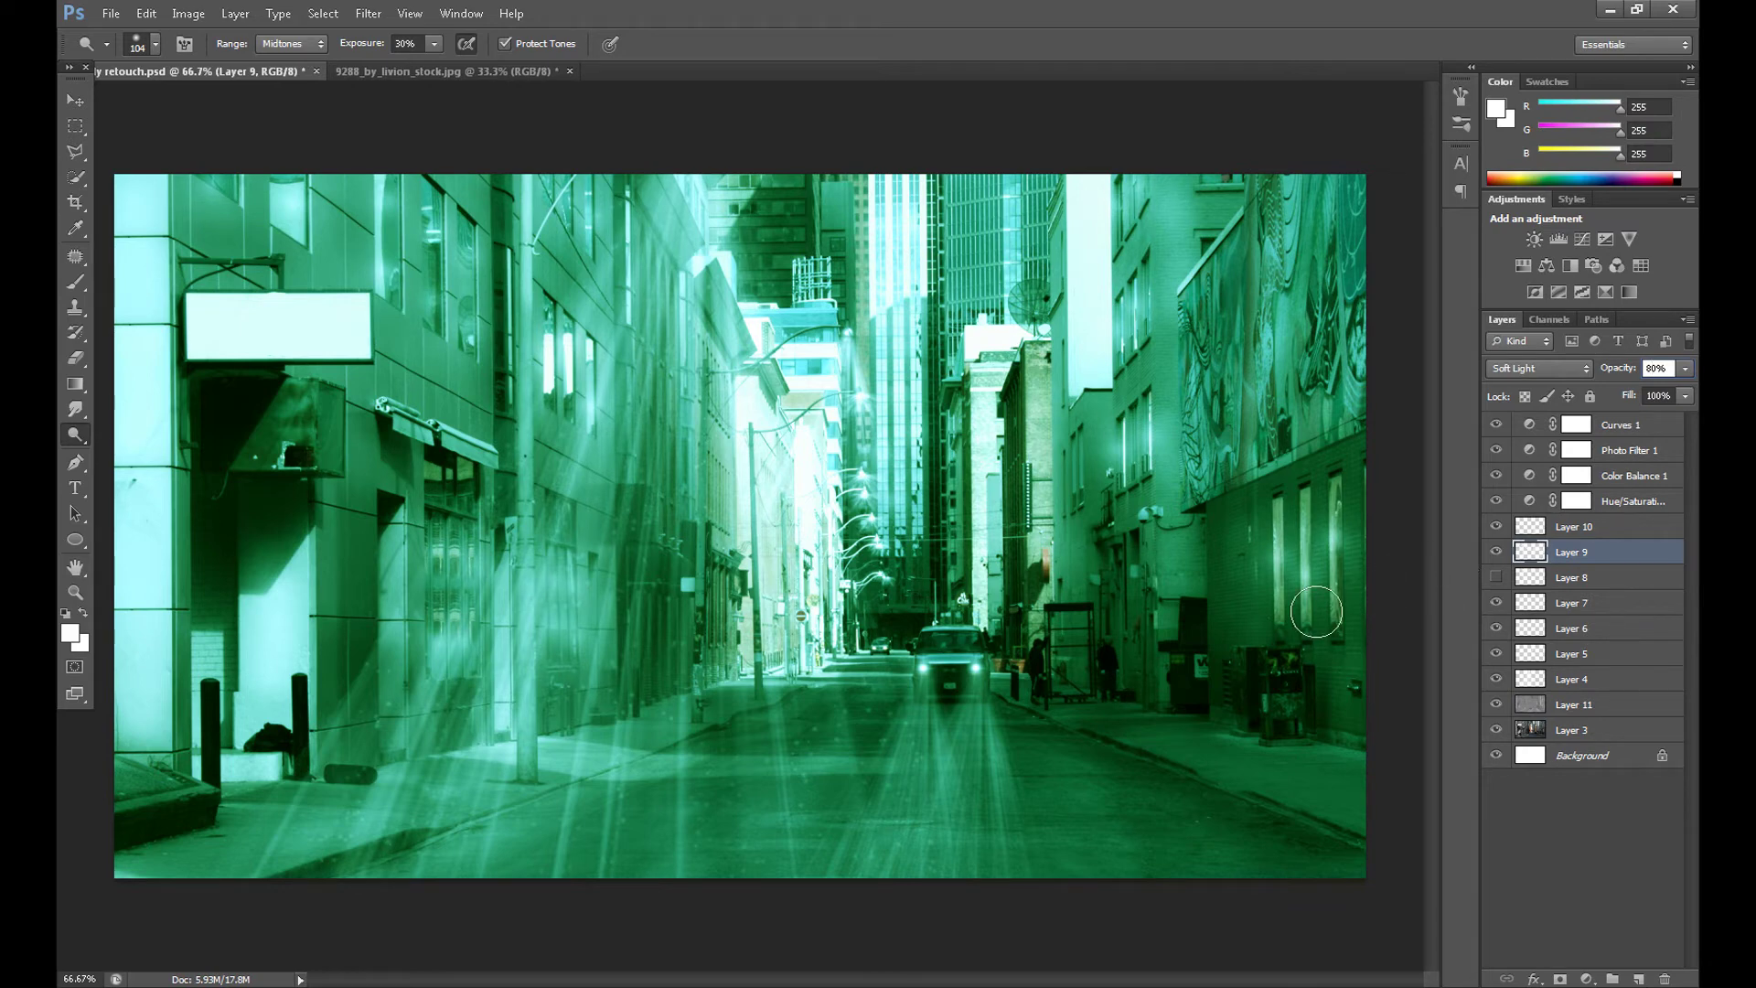
# Open mask_10_by_xstockx.jpg from the toxic retouch folder and compare it with the street composite
pyautogui.click(110, 13)
pyautogui.click(132, 53)
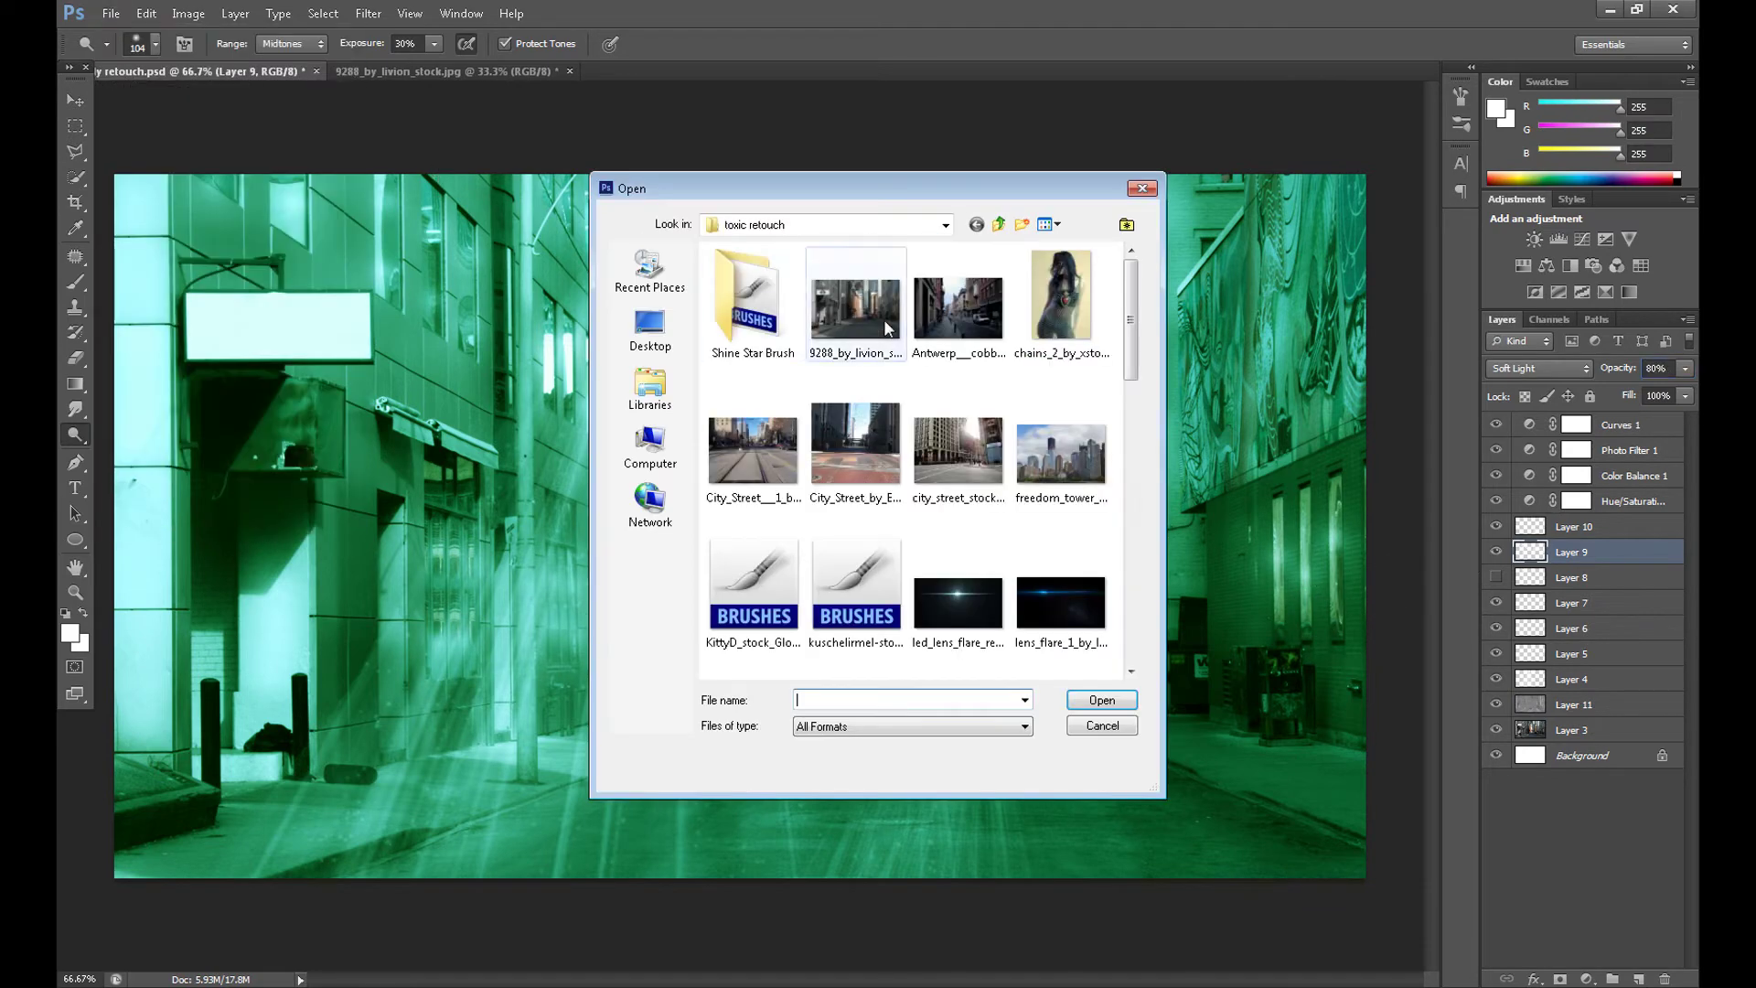
pyautogui.scroll(-5, 1112, 420)
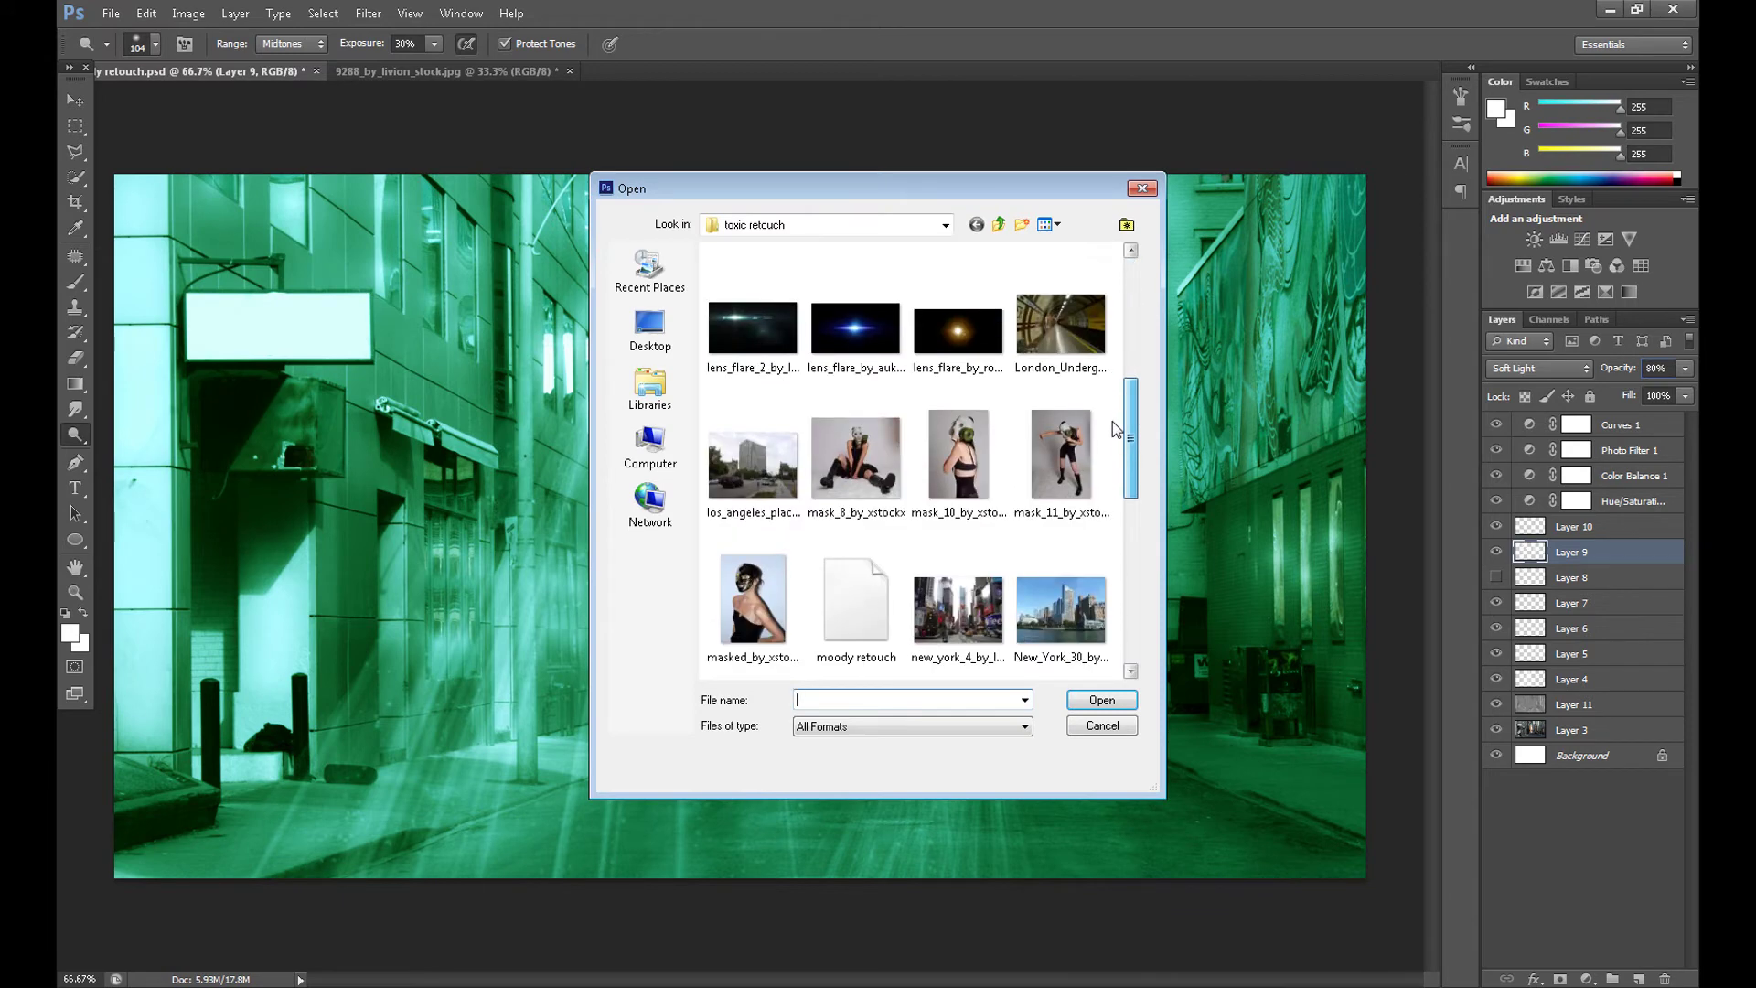
pyautogui.click(983, 473)
pyautogui.click(1102, 700)
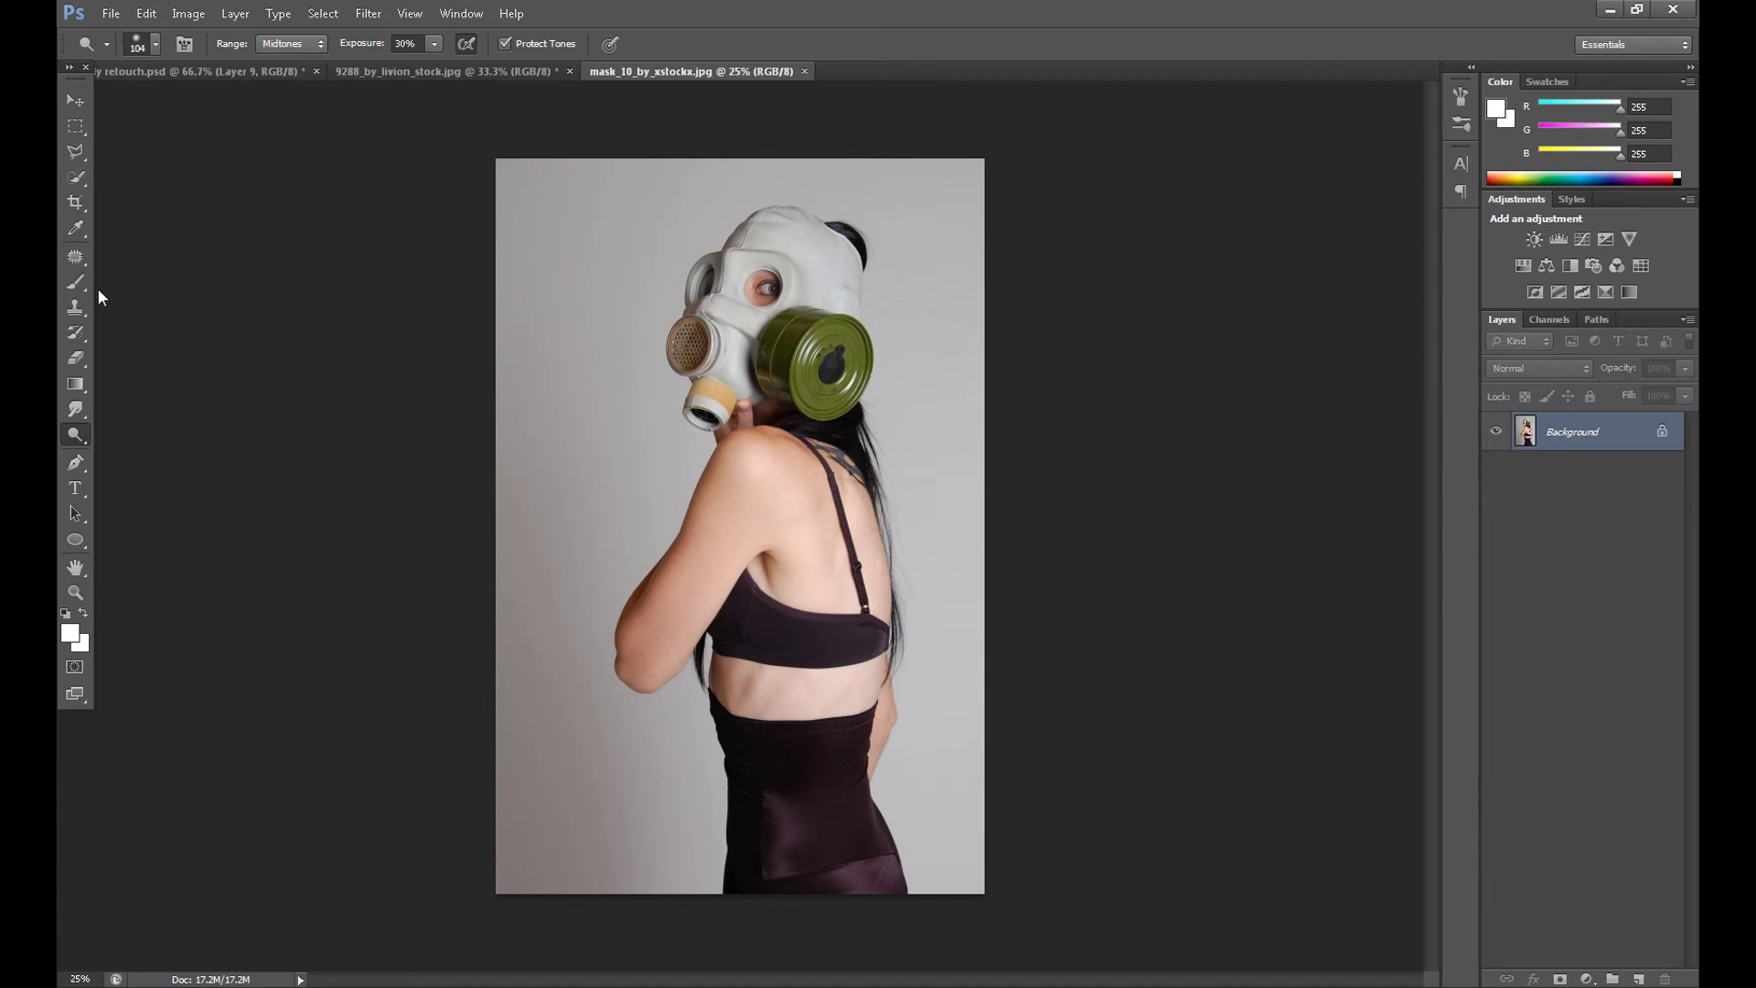
pyautogui.click(266, 70)
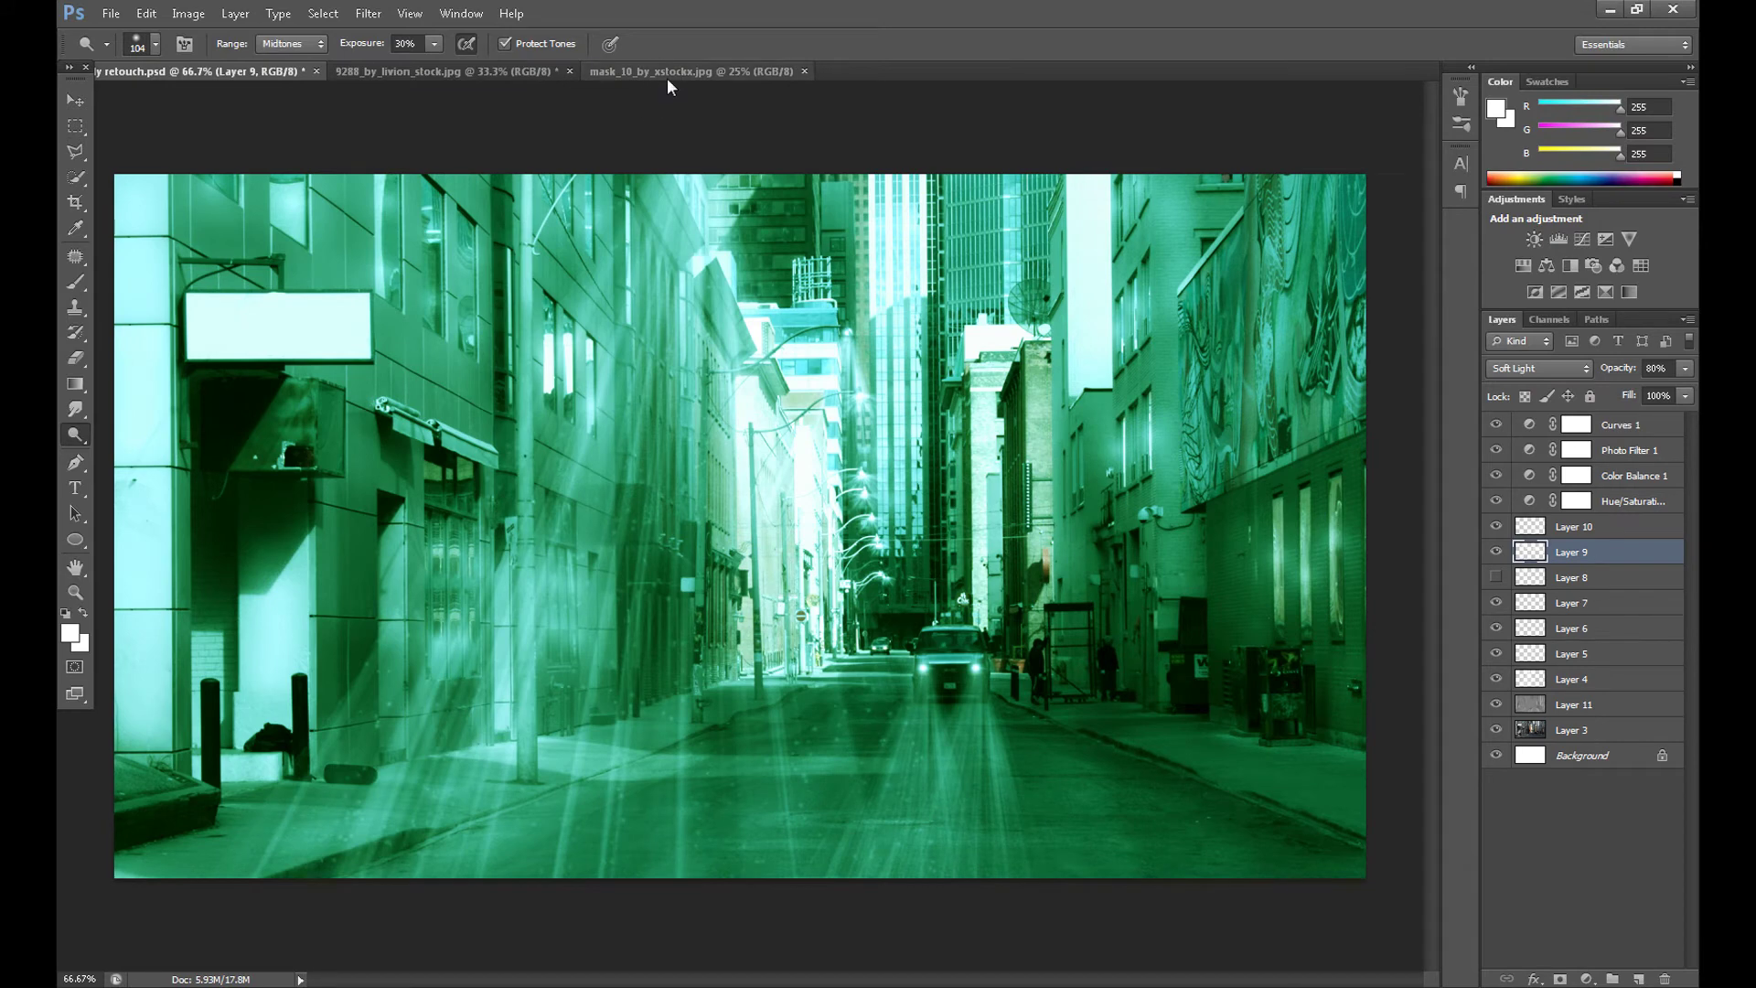
pyautogui.click(667, 79)
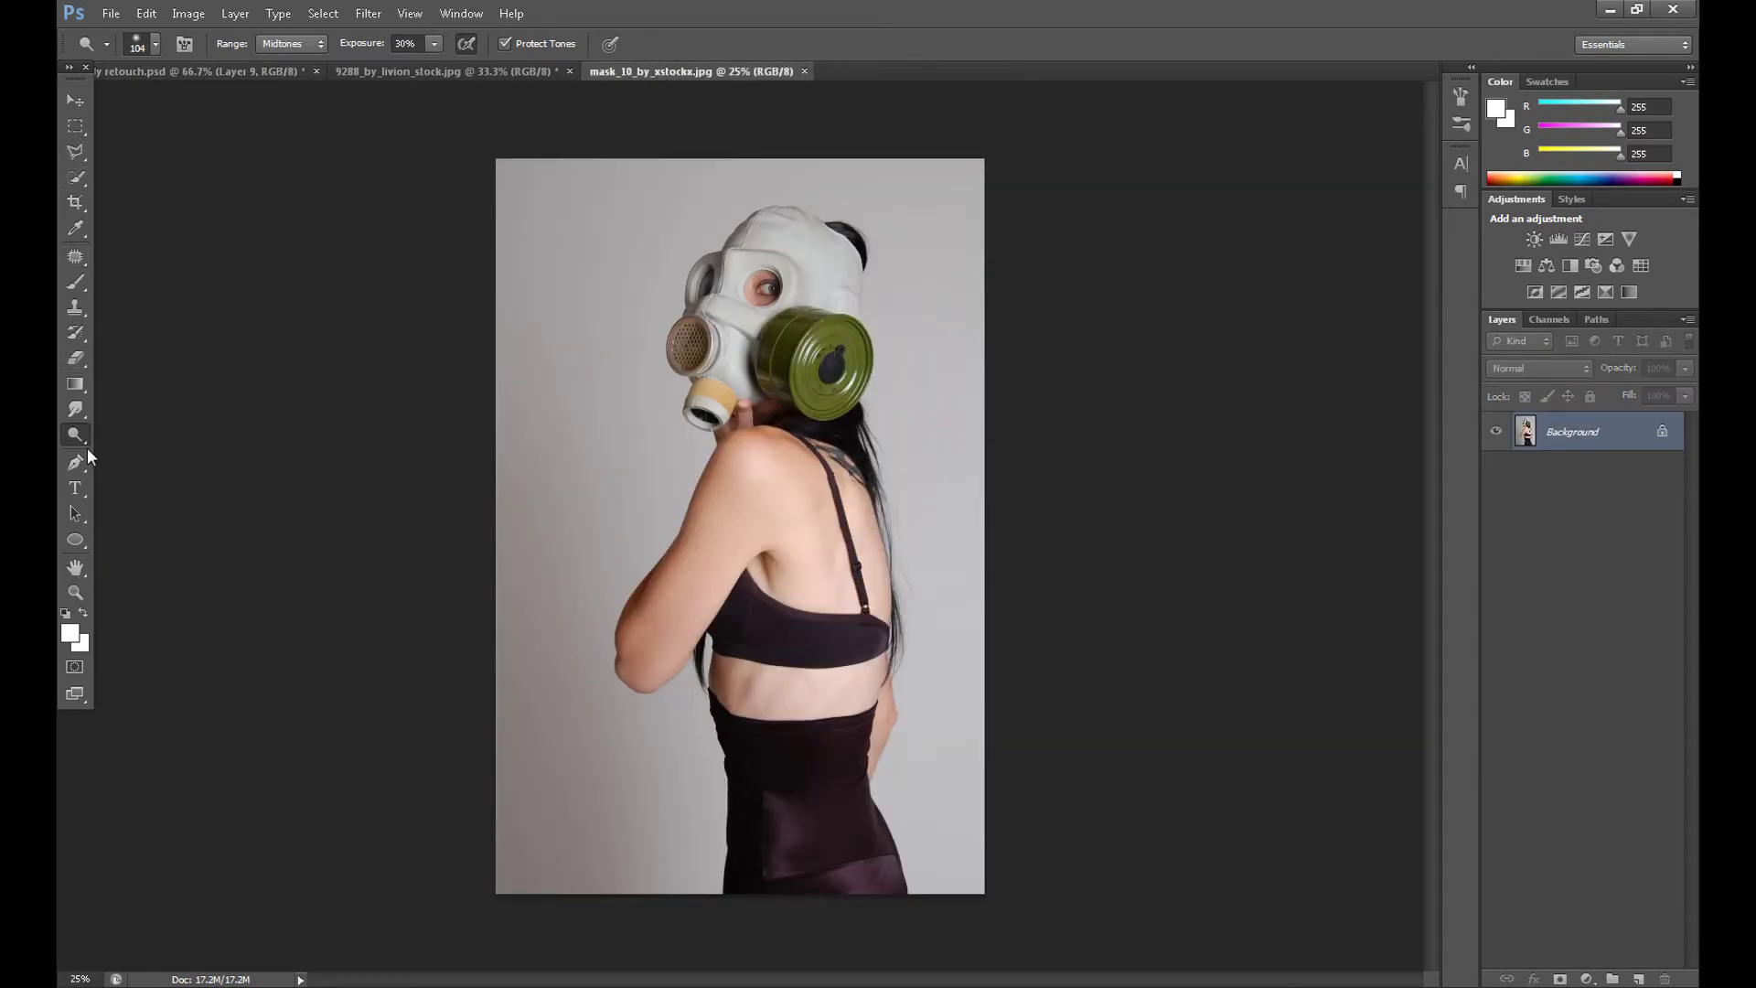
# Start a Pen path at the bottom edge of the gas-mask photo and trace up the front of the model's dark skirt
pyautogui.click(79, 460)
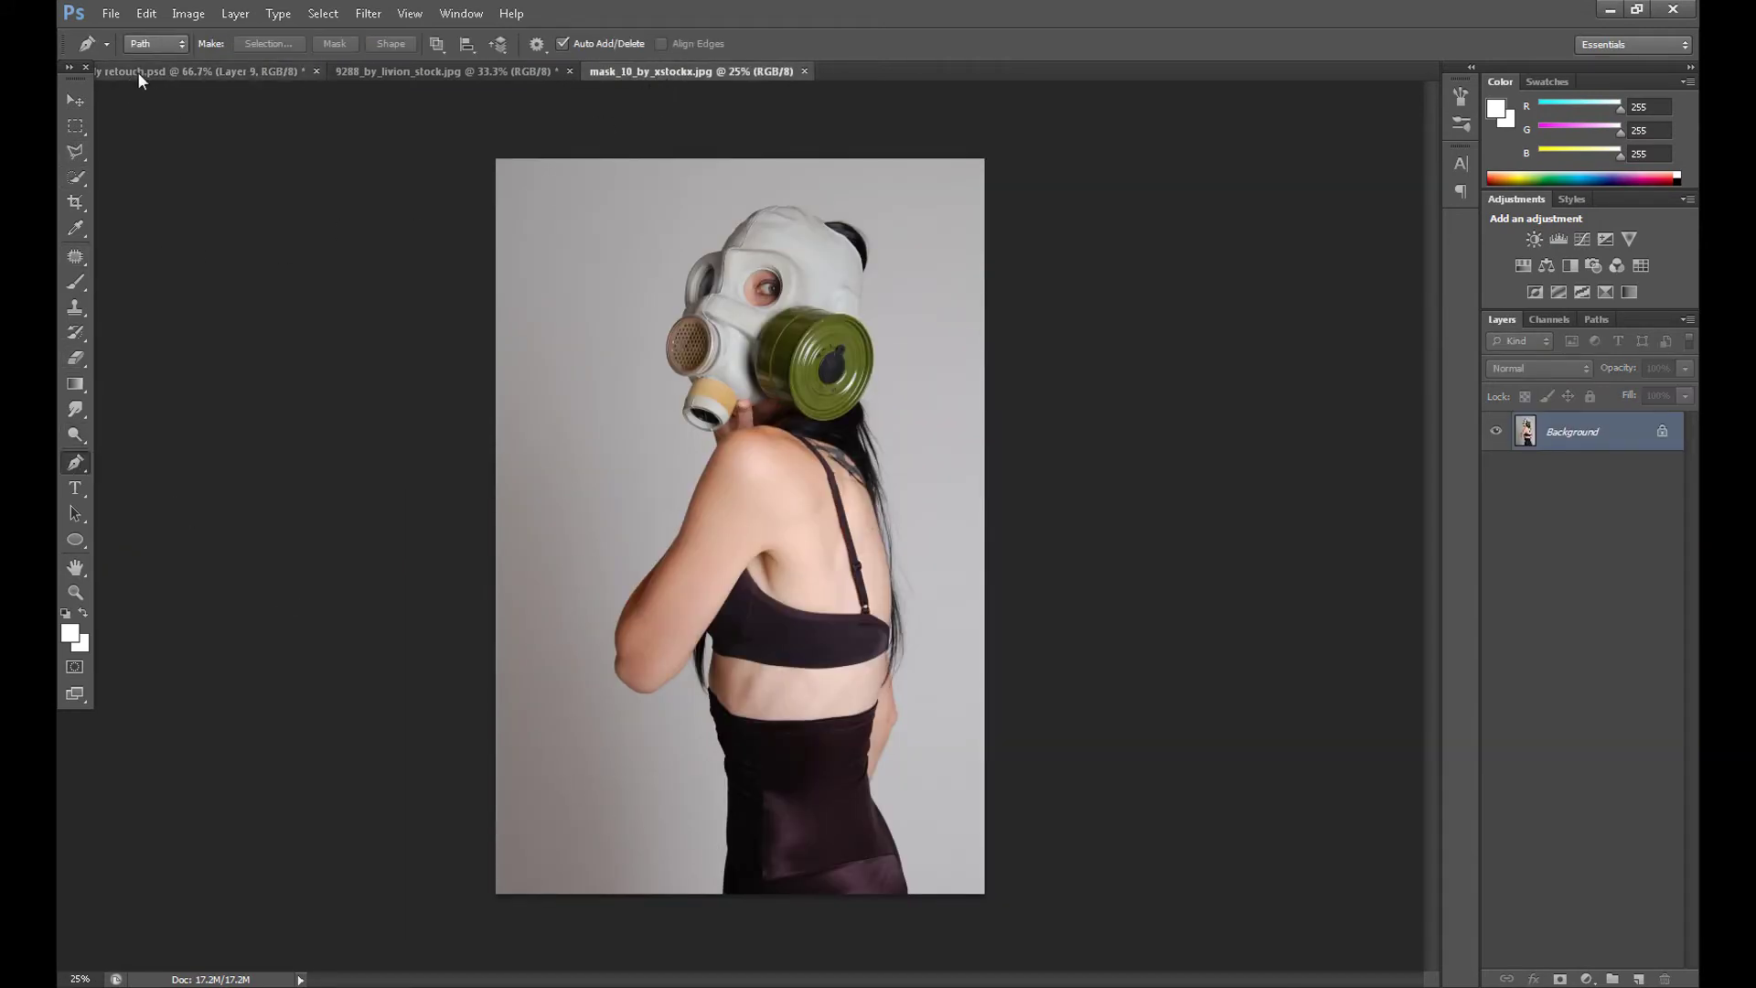
pyautogui.click(722, 894)
pyautogui.click(727, 862)
pyautogui.click(727, 846)
pyautogui.hotkey('ctrl', '+')
pyautogui.hotkey('ctrl', '+')
pyautogui.moveTo(1436, 566); pyautogui.dragTo(1437, 664)
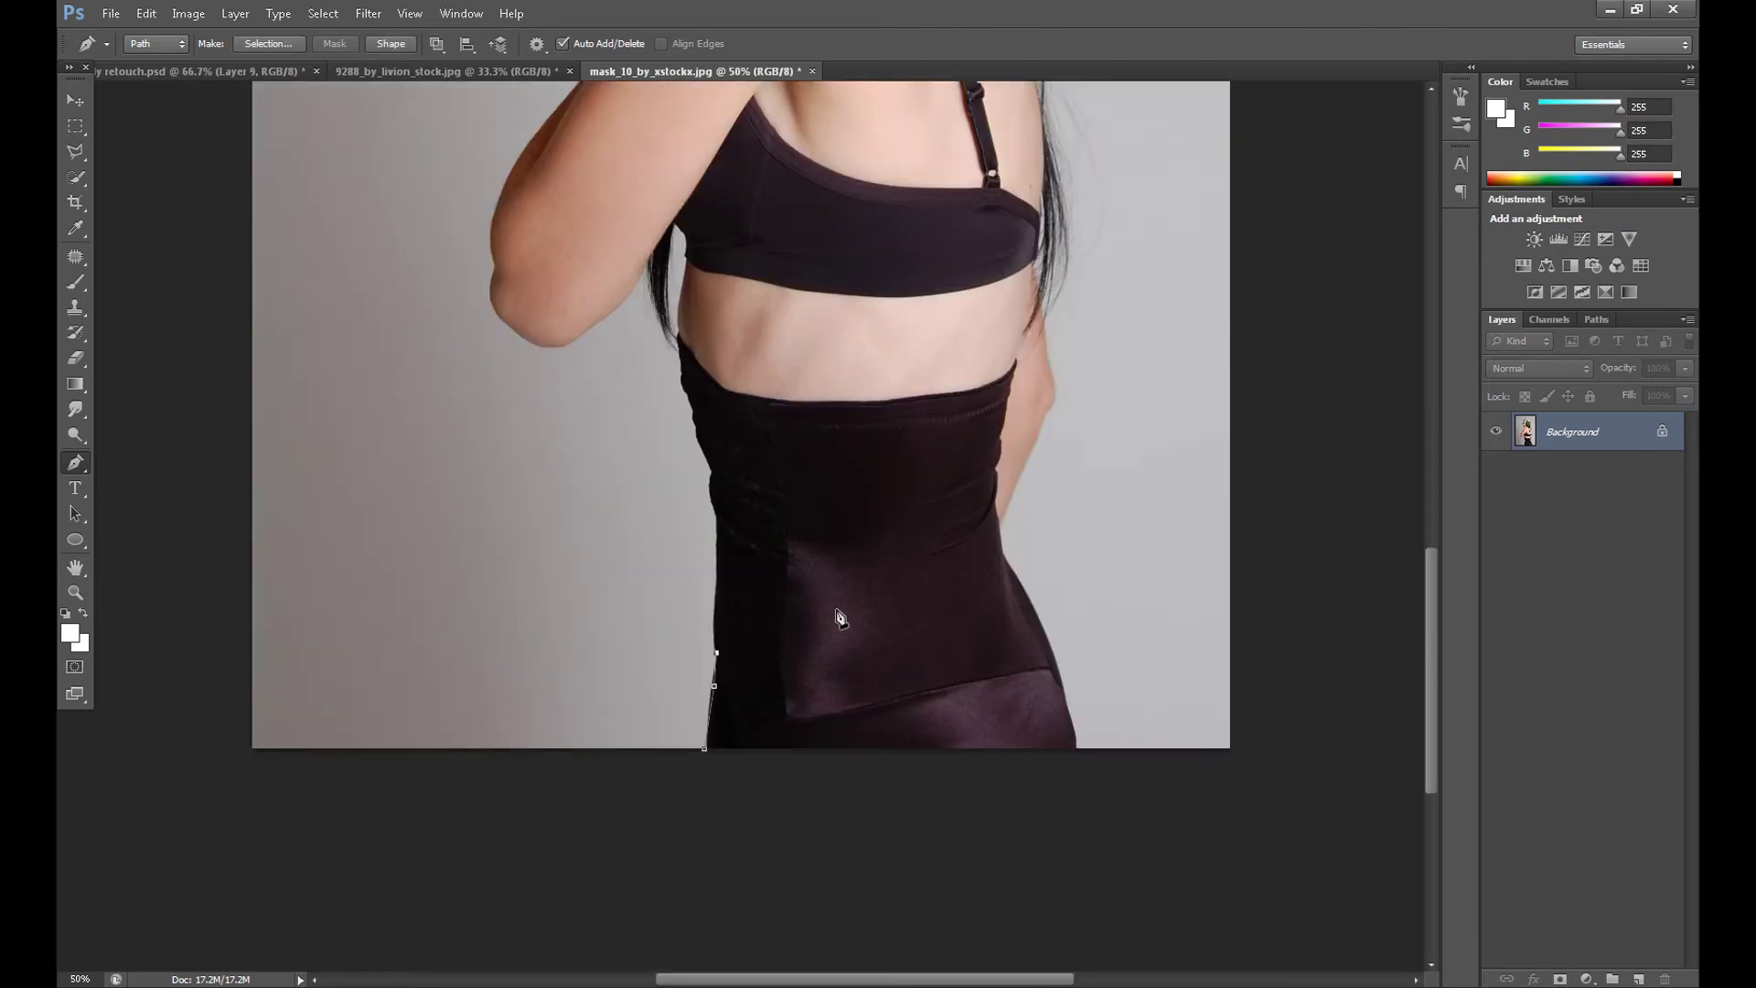
pyautogui.click(713, 623)
pyautogui.click(713, 588)
pyautogui.click(716, 560)
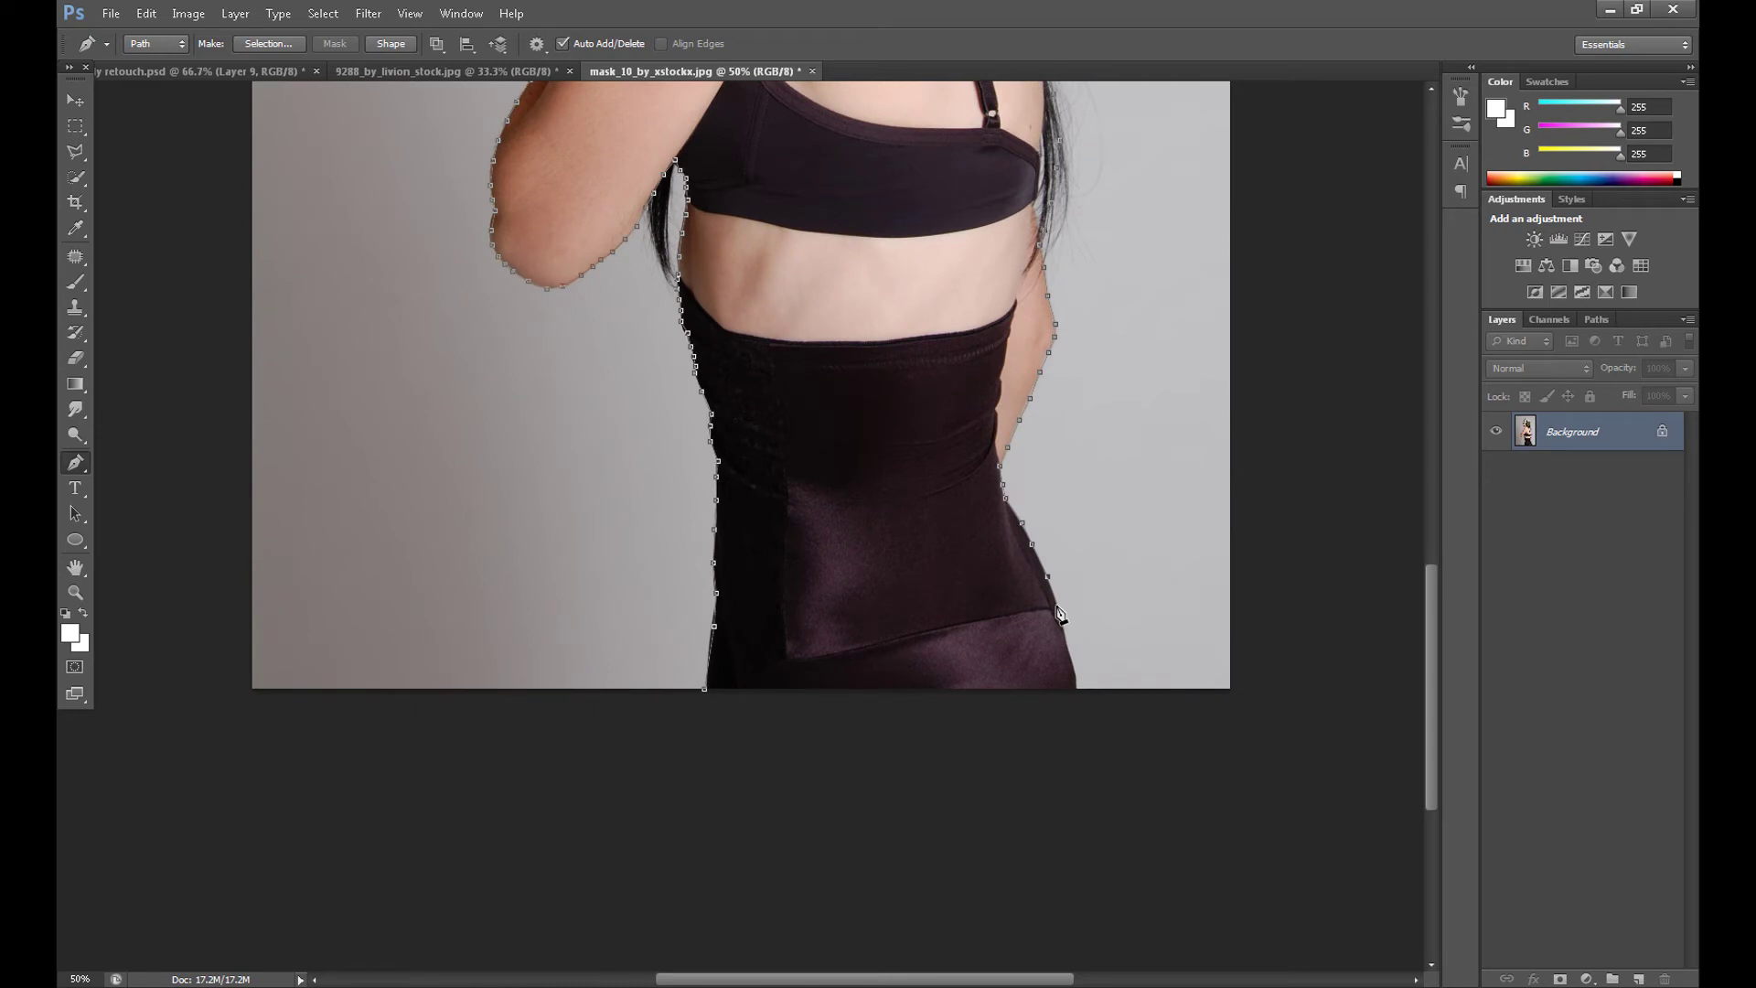
# Finish tracing down the back of the skirt to the photo's bottom edge and close the path at its starting point
pyautogui.click(1056, 607)
pyautogui.click(1064, 631)
pyautogui.click(1067, 650)
pyautogui.click(1075, 680)
pyautogui.click(704, 689)
# Convert the model's path into a new selection with a feather radius of 0 pixels
pyautogui.hotkey('ctrl', '-')
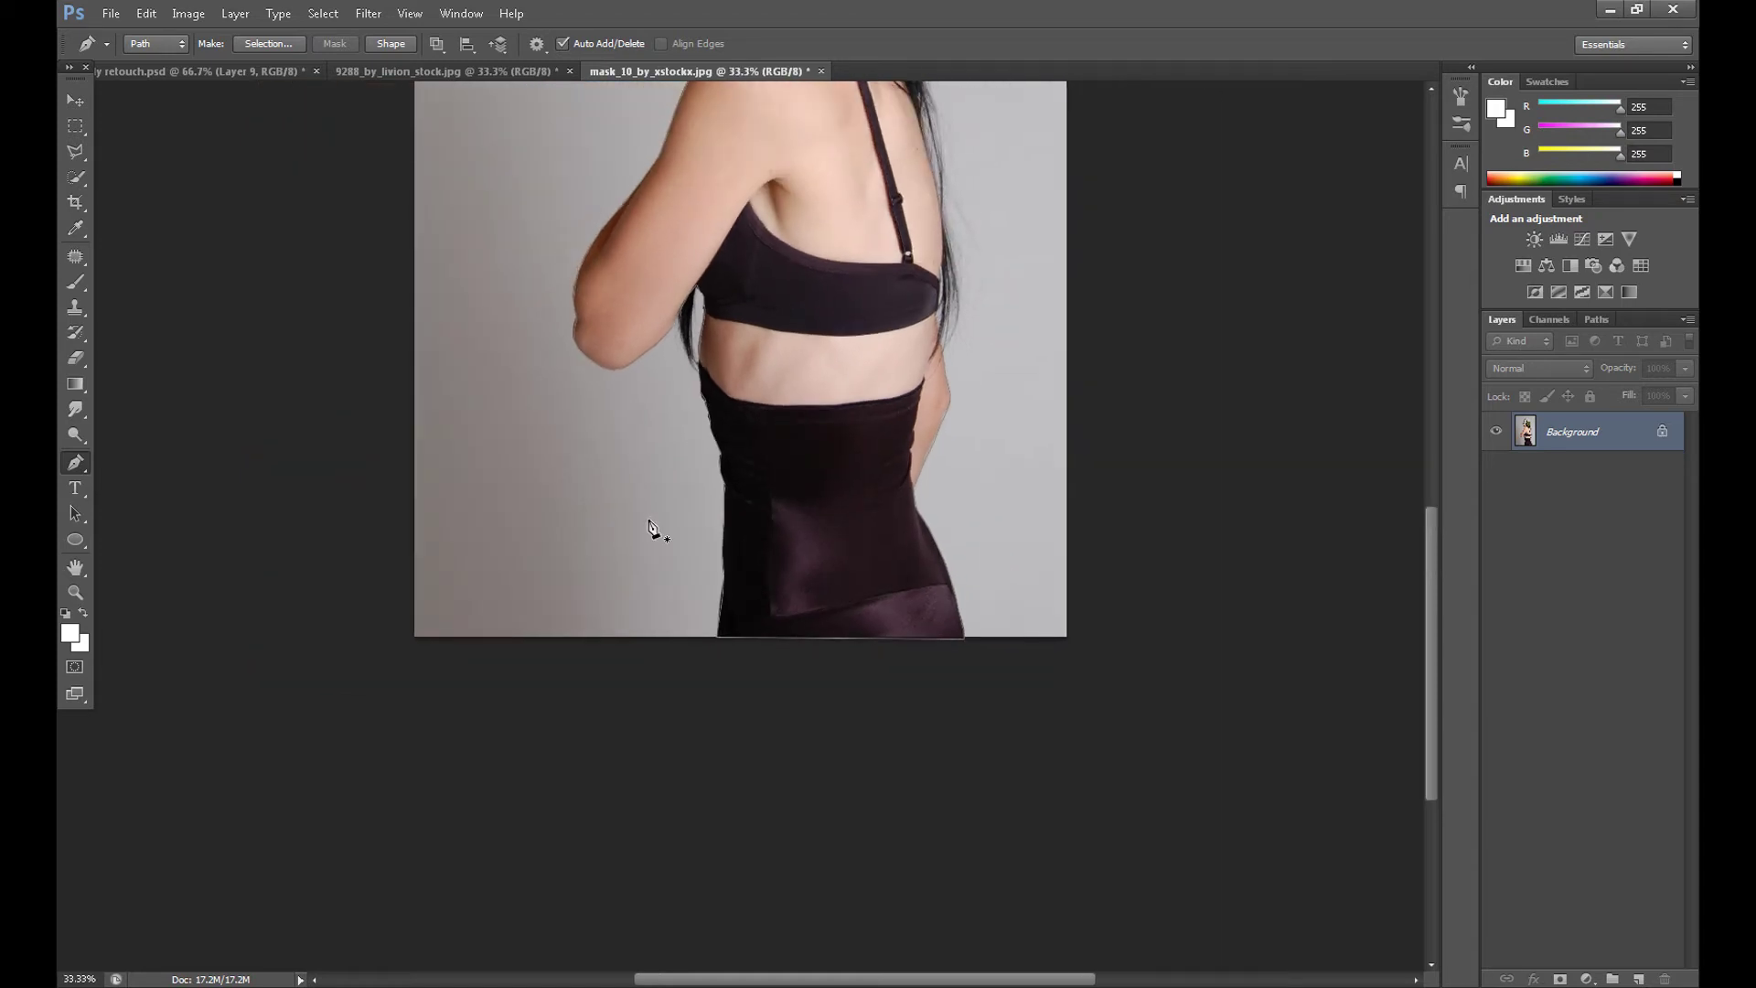
pyautogui.rightClick(649, 519)
pyautogui.click(754, 612)
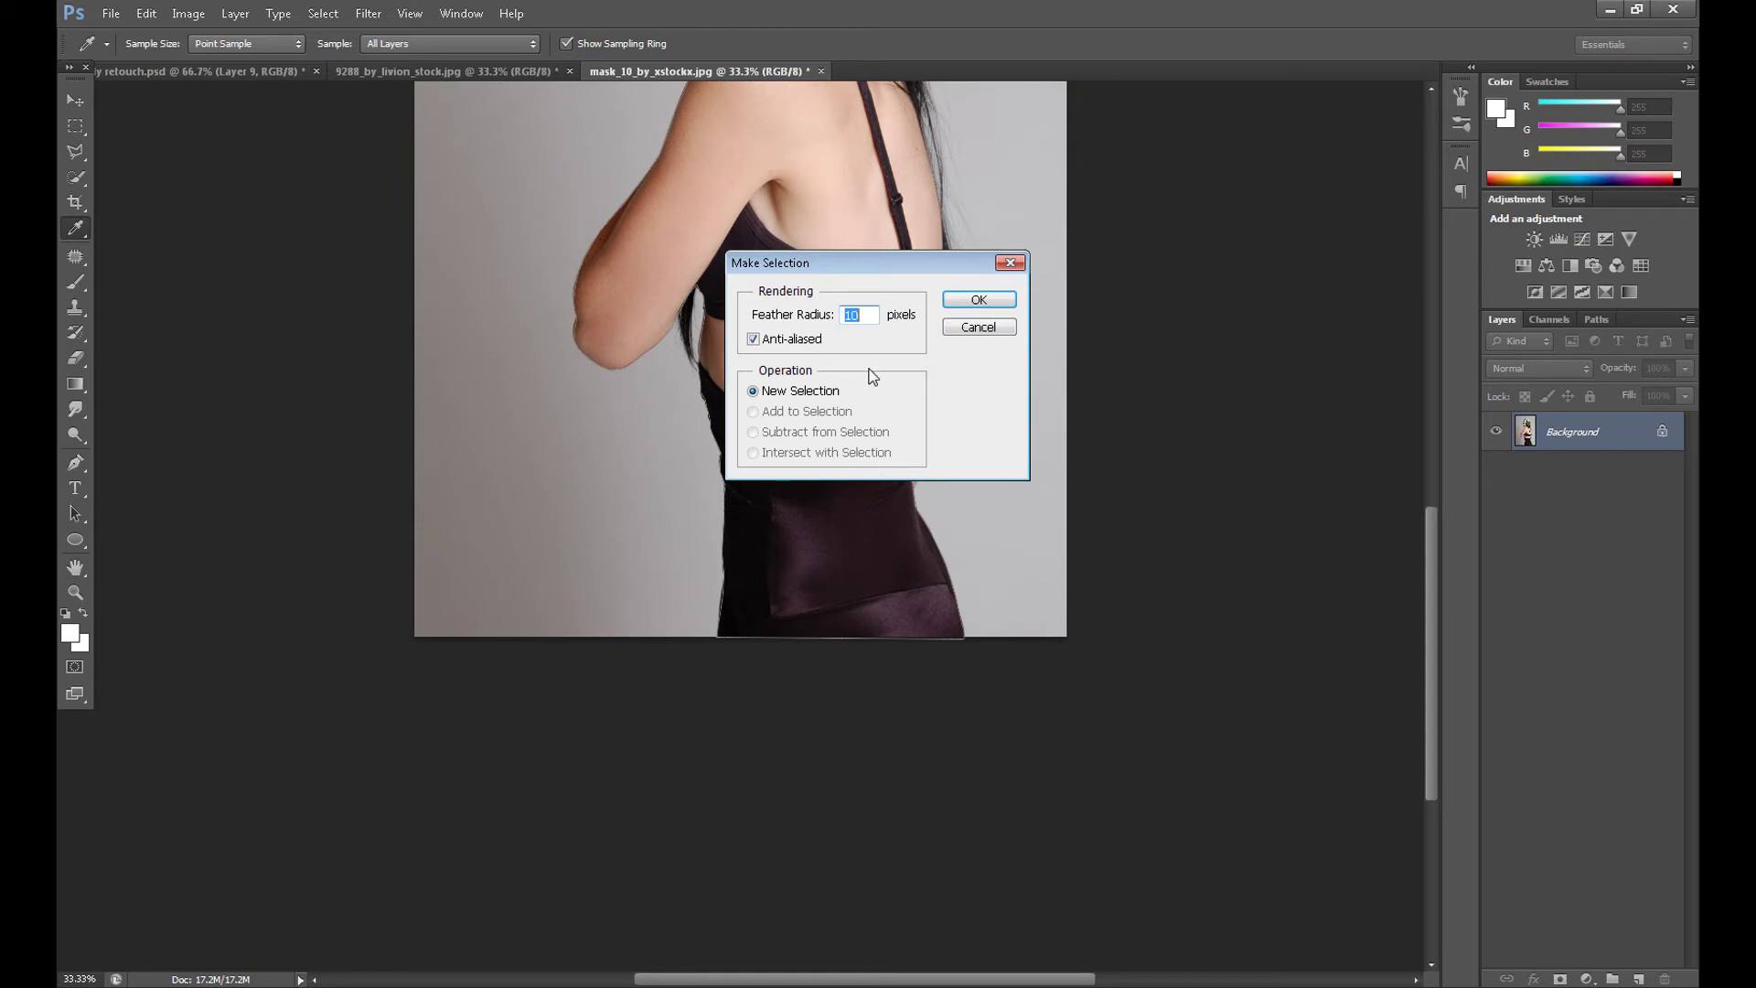
pyautogui.write('0')
pyautogui.press('Return')
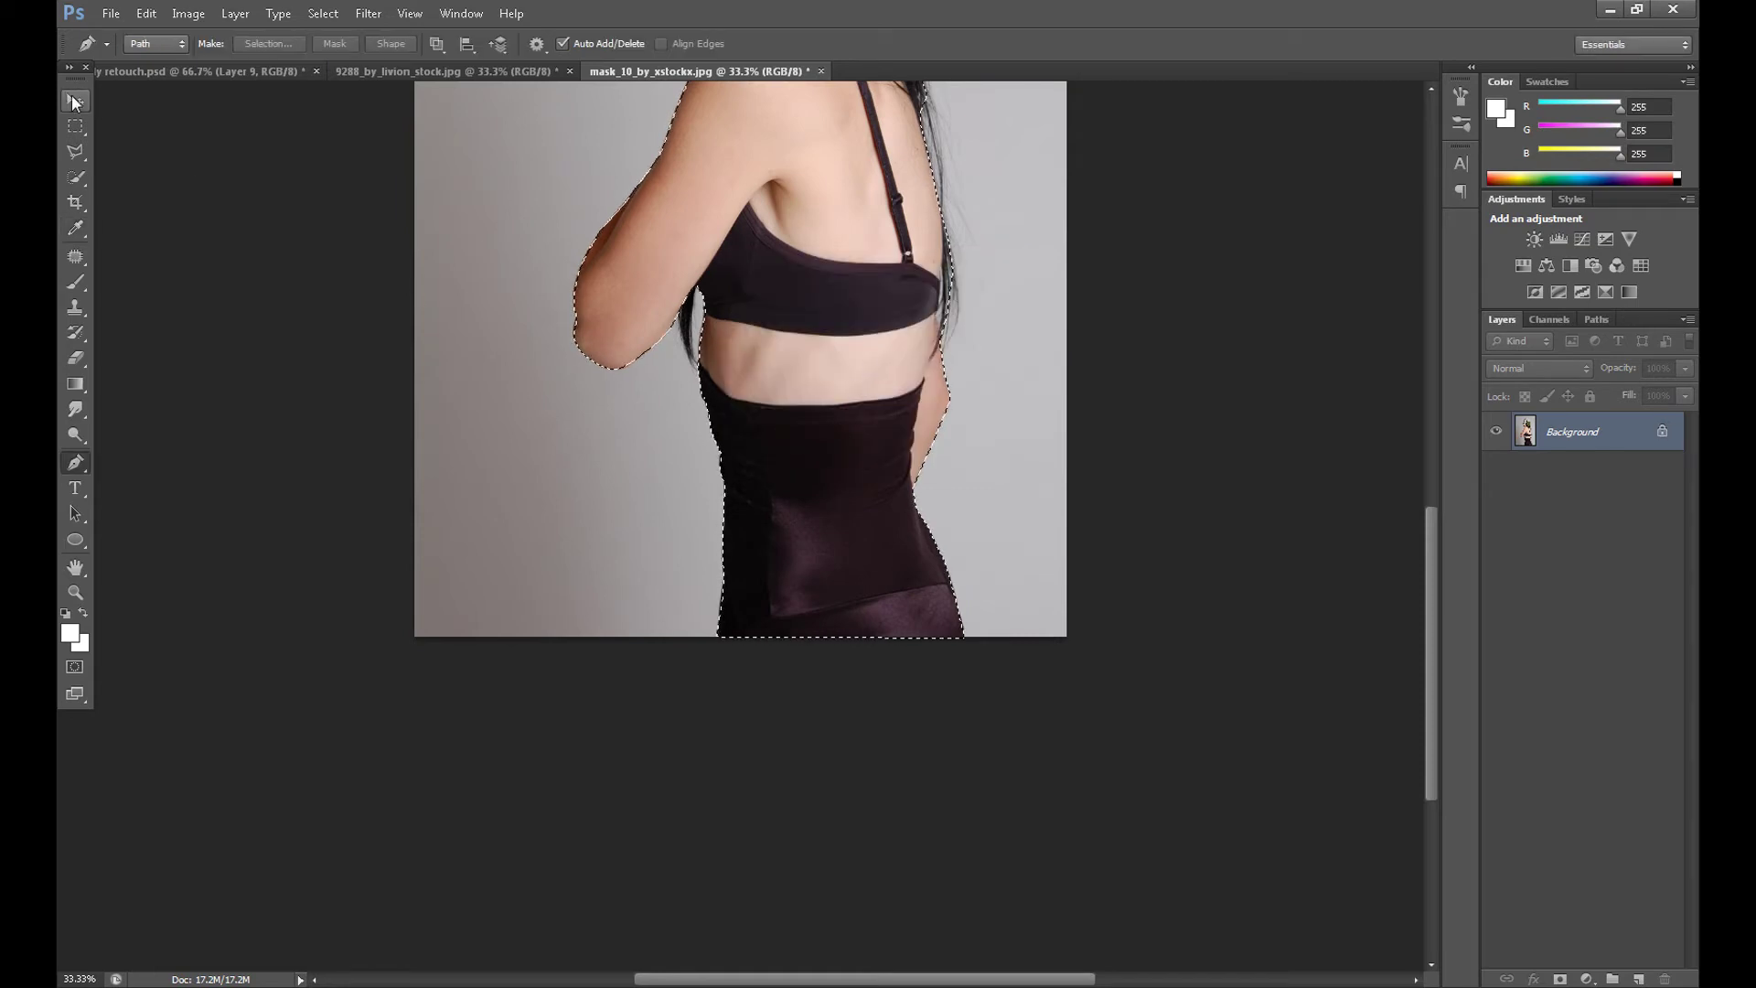
# Copy the selected model onto a new layer and hide the Background layer
pyautogui.click(76, 125)
pyautogui.rightClick(460, 375)
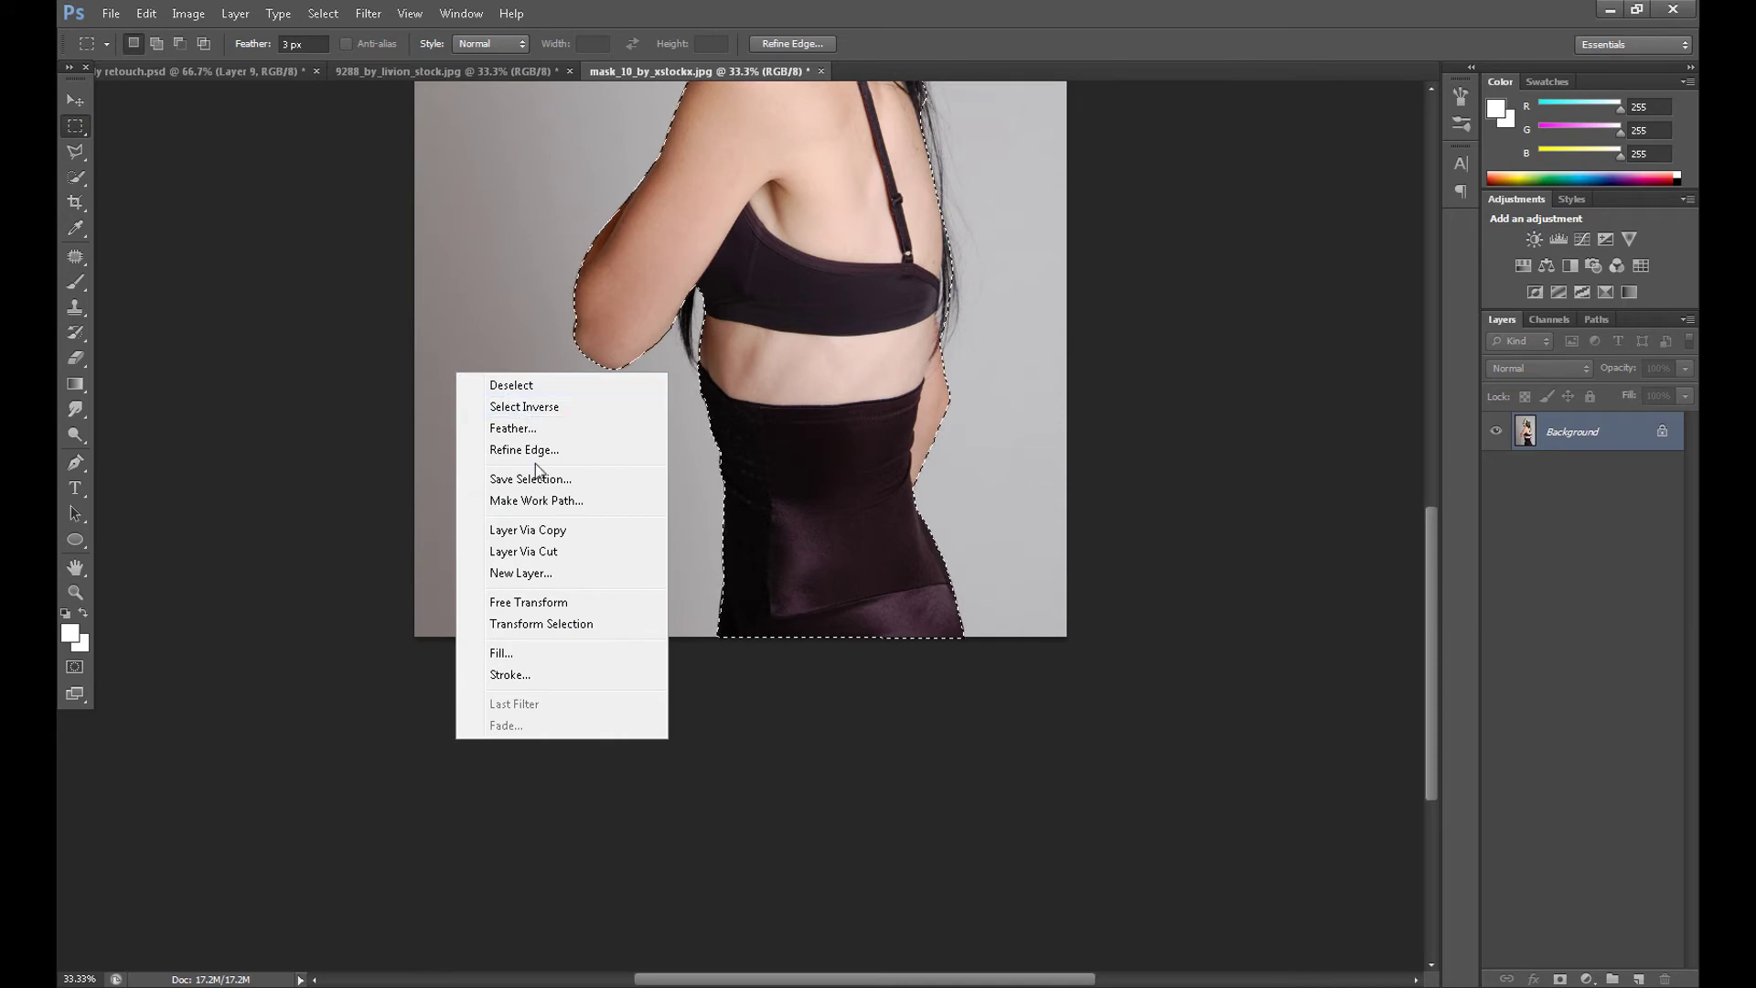
pyautogui.click(526, 530)
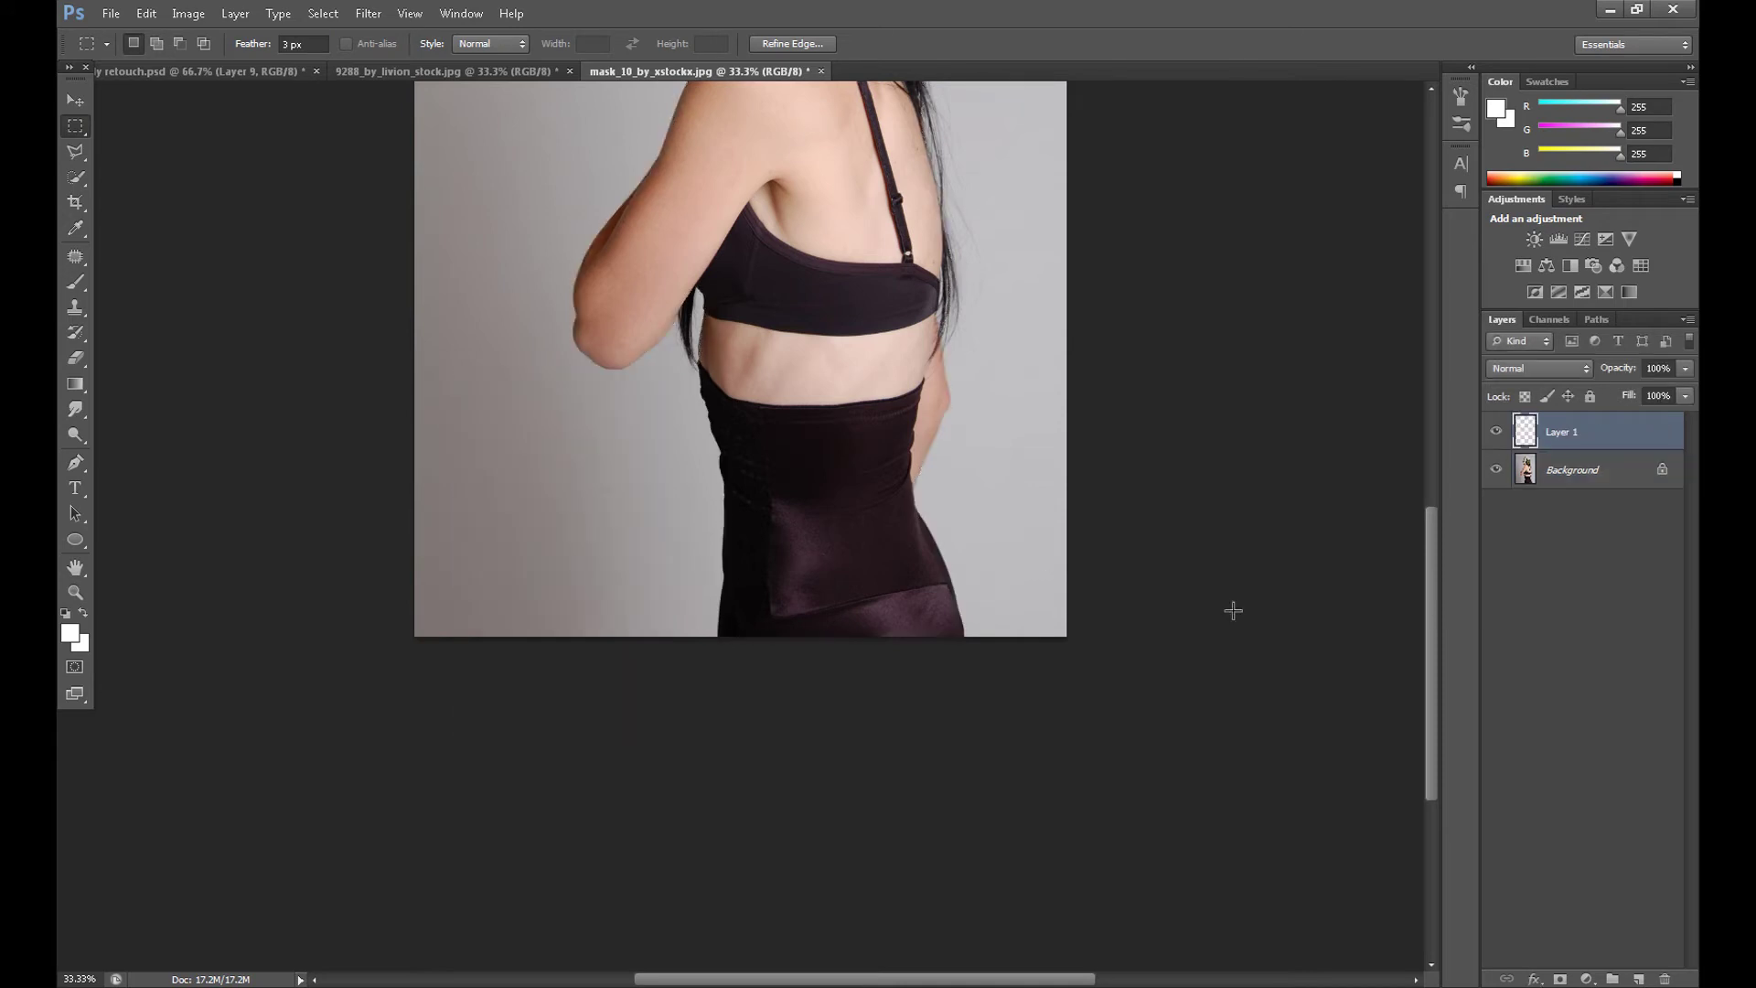
pyautogui.click(1497, 470)
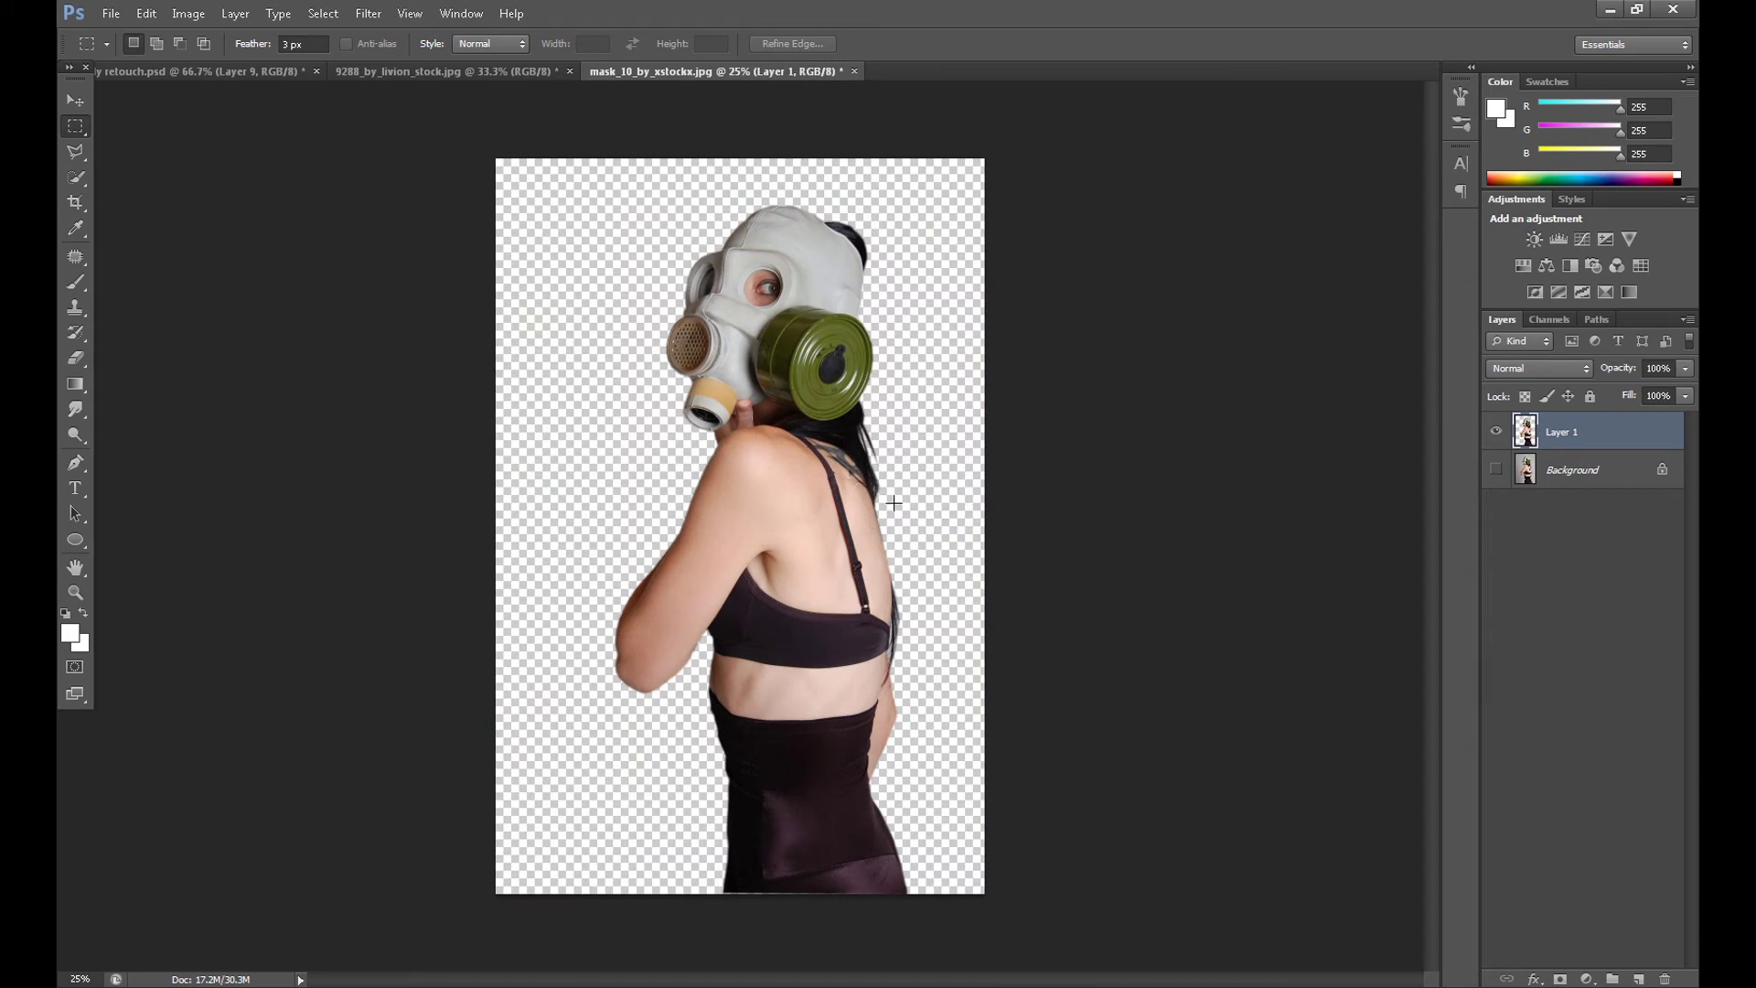
# Resize the cut-out model image to a width of 1000 pixels with proportions constrained
pyautogui.click(197, 14)
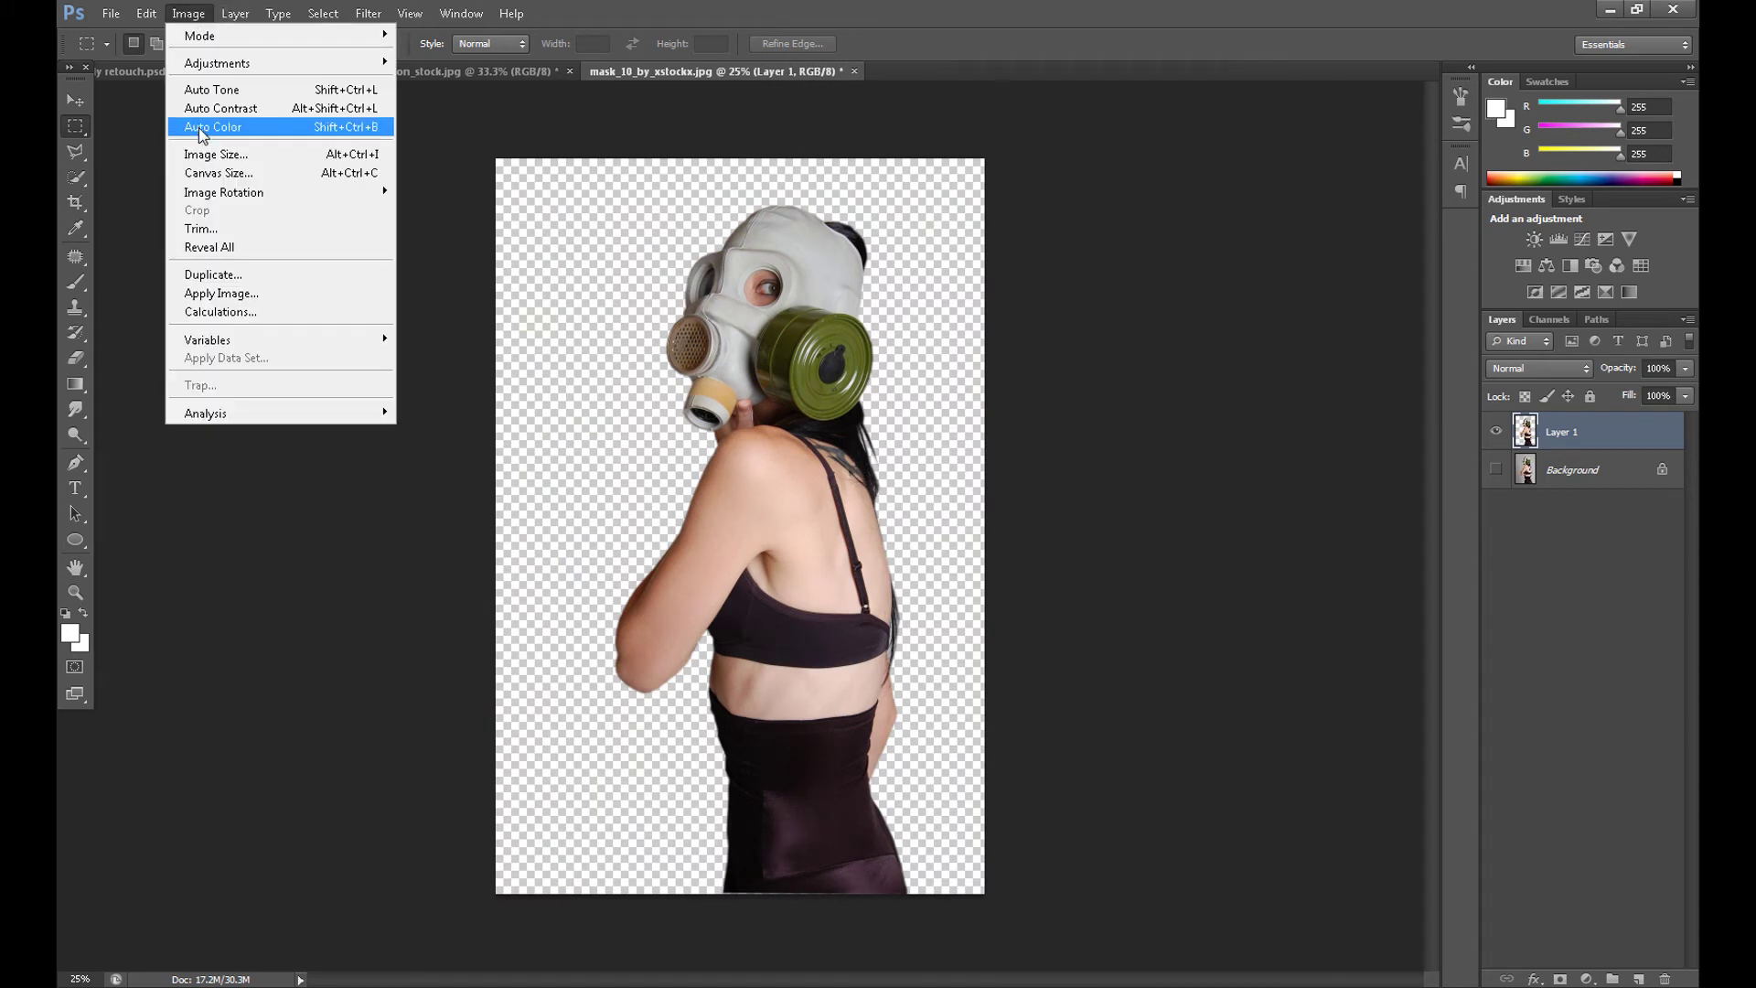
pyautogui.click(208, 155)
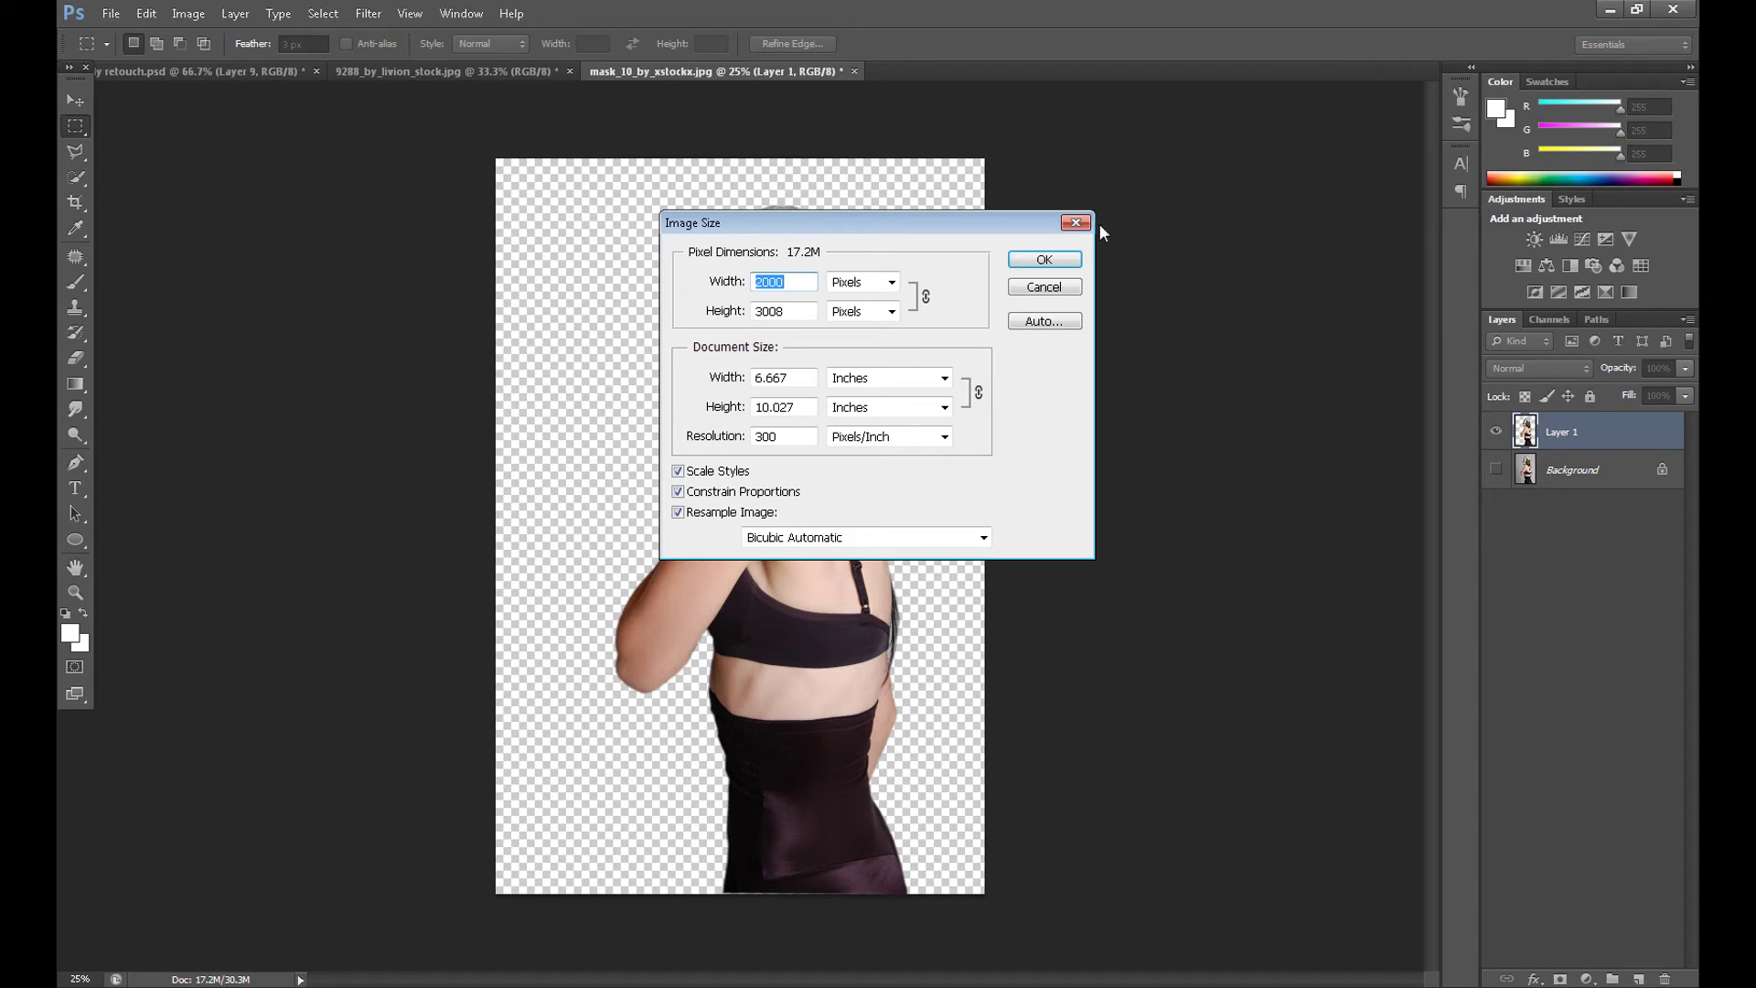
pyautogui.write('1000')
pyautogui.click(1042, 263)
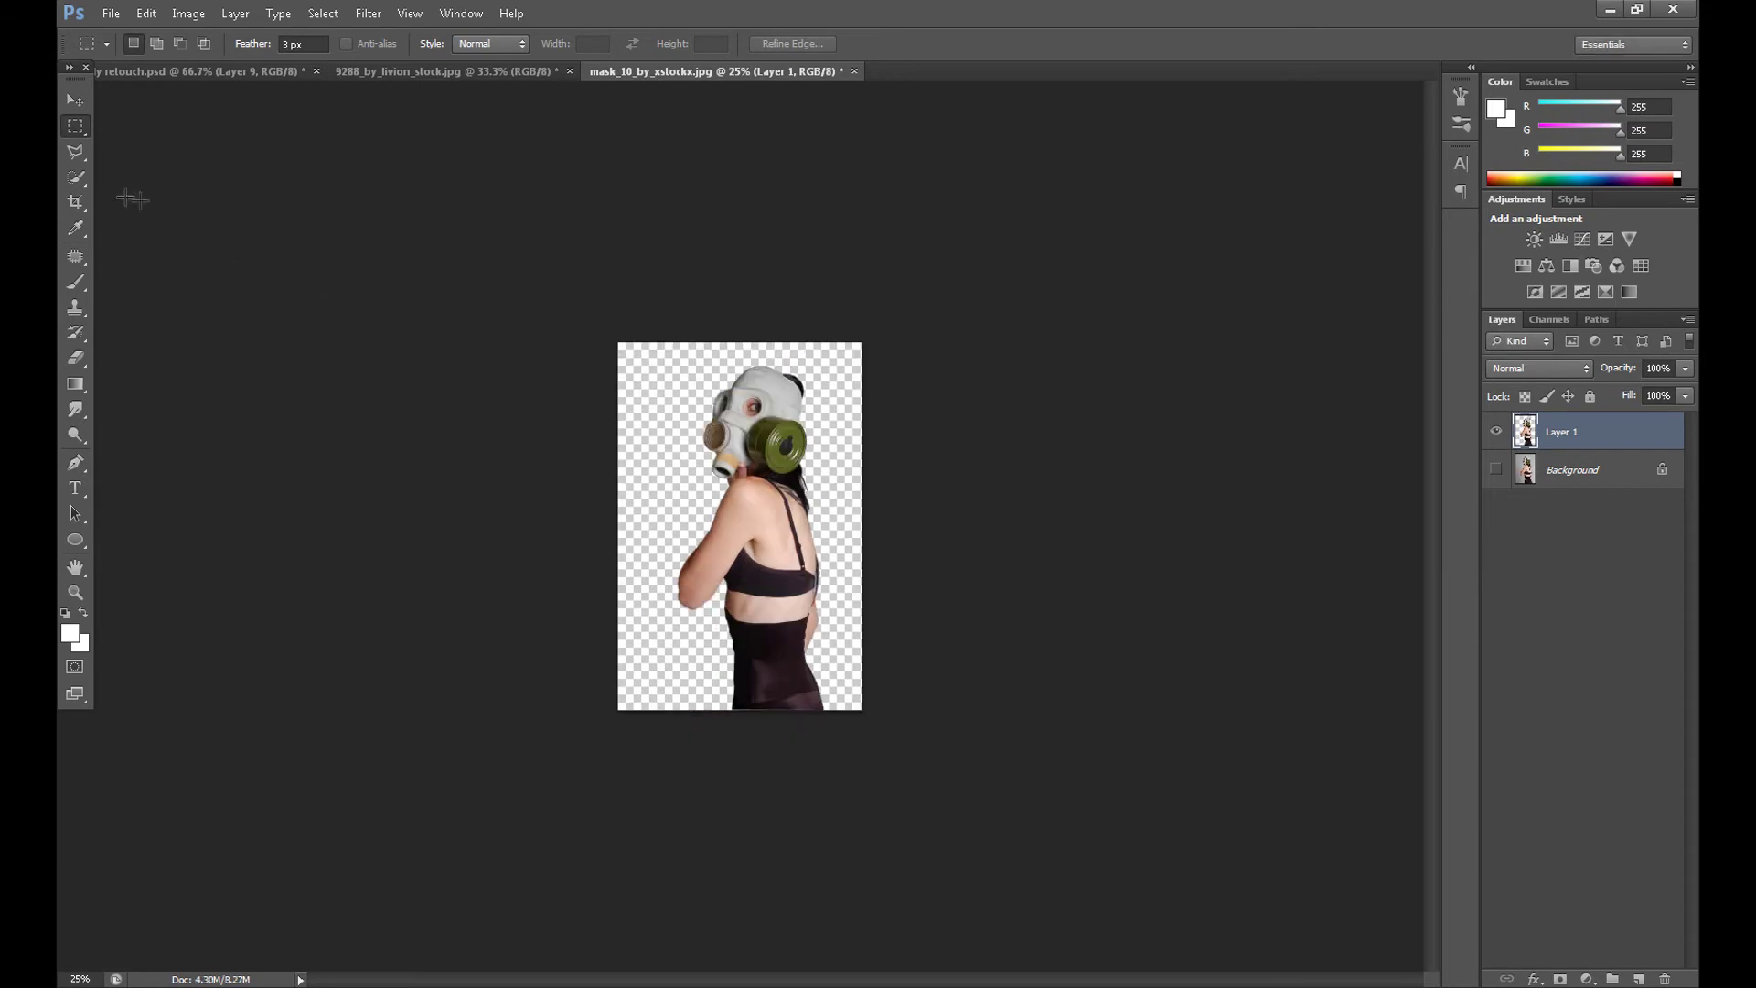
# Bring the cut-out model into the street composite and place her near the image's centre, with the skirt cropped by the bottom edge
pyautogui.click(75, 100)
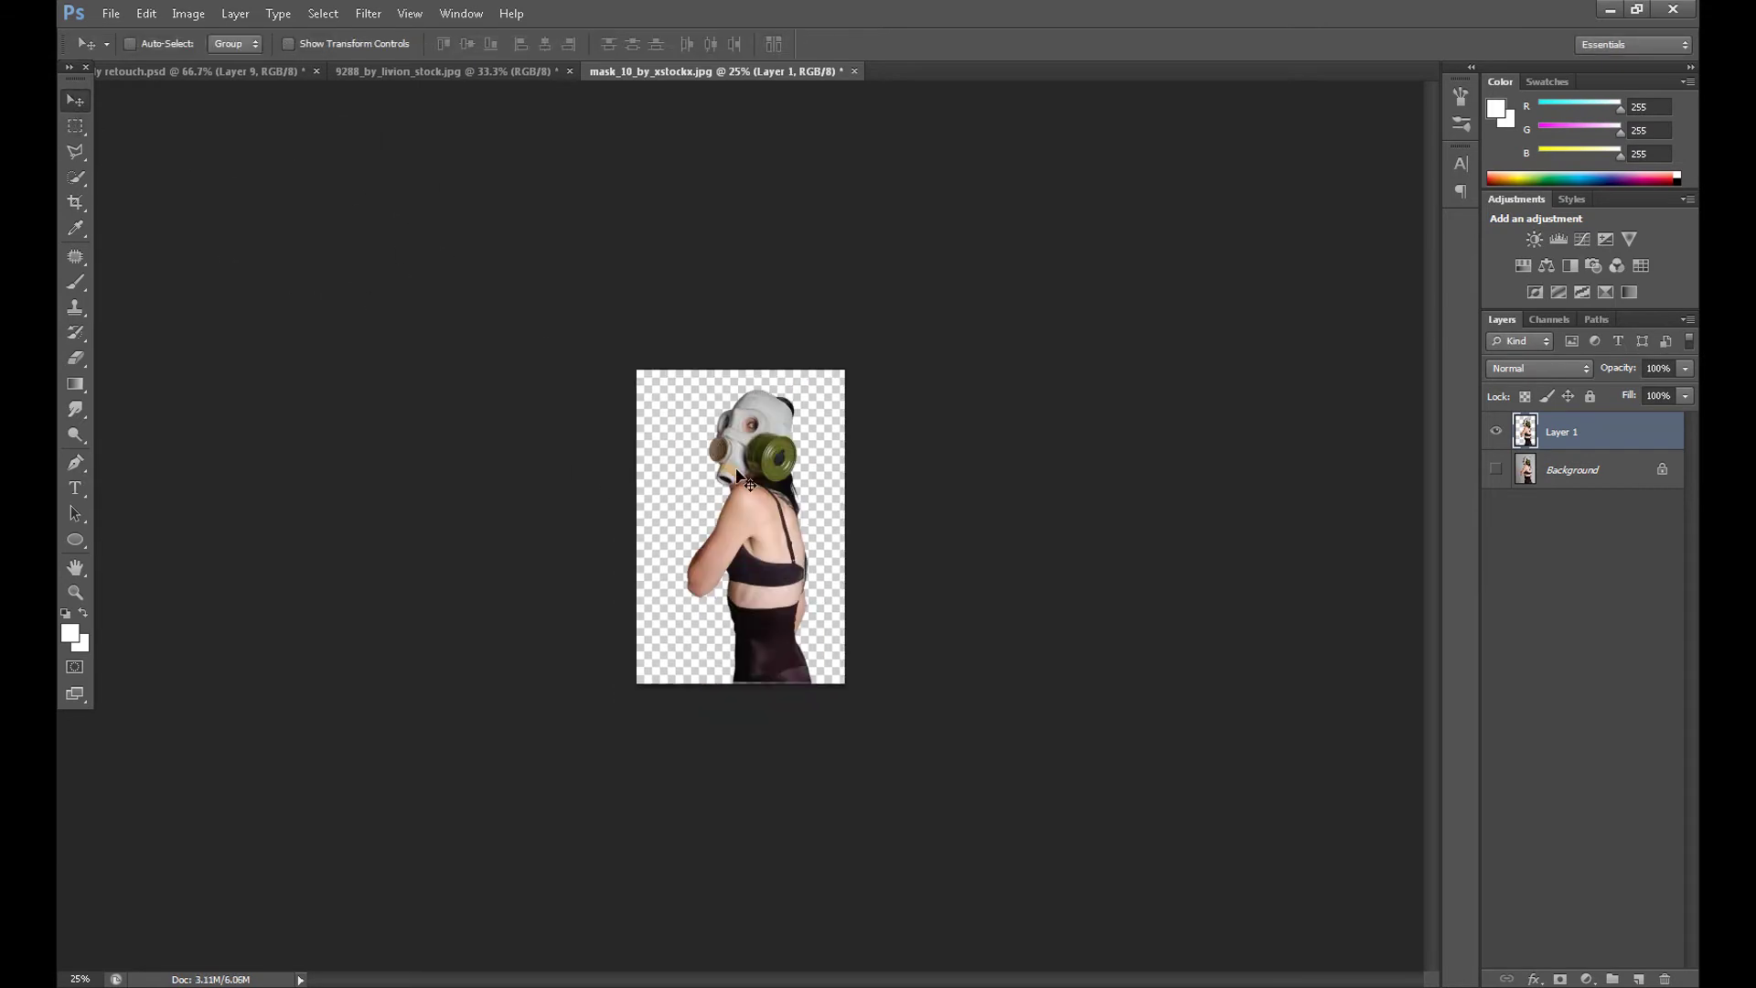
pyautogui.moveTo(738, 472)
pyautogui.mouseDown()
pyautogui.moveTo(194, 75)
pyautogui.moveTo(678, 377)
pyautogui.moveTo(720, 426)
pyautogui.moveTo(819, 403)
pyautogui.moveTo(836, 444)
pyautogui.mouseUp()
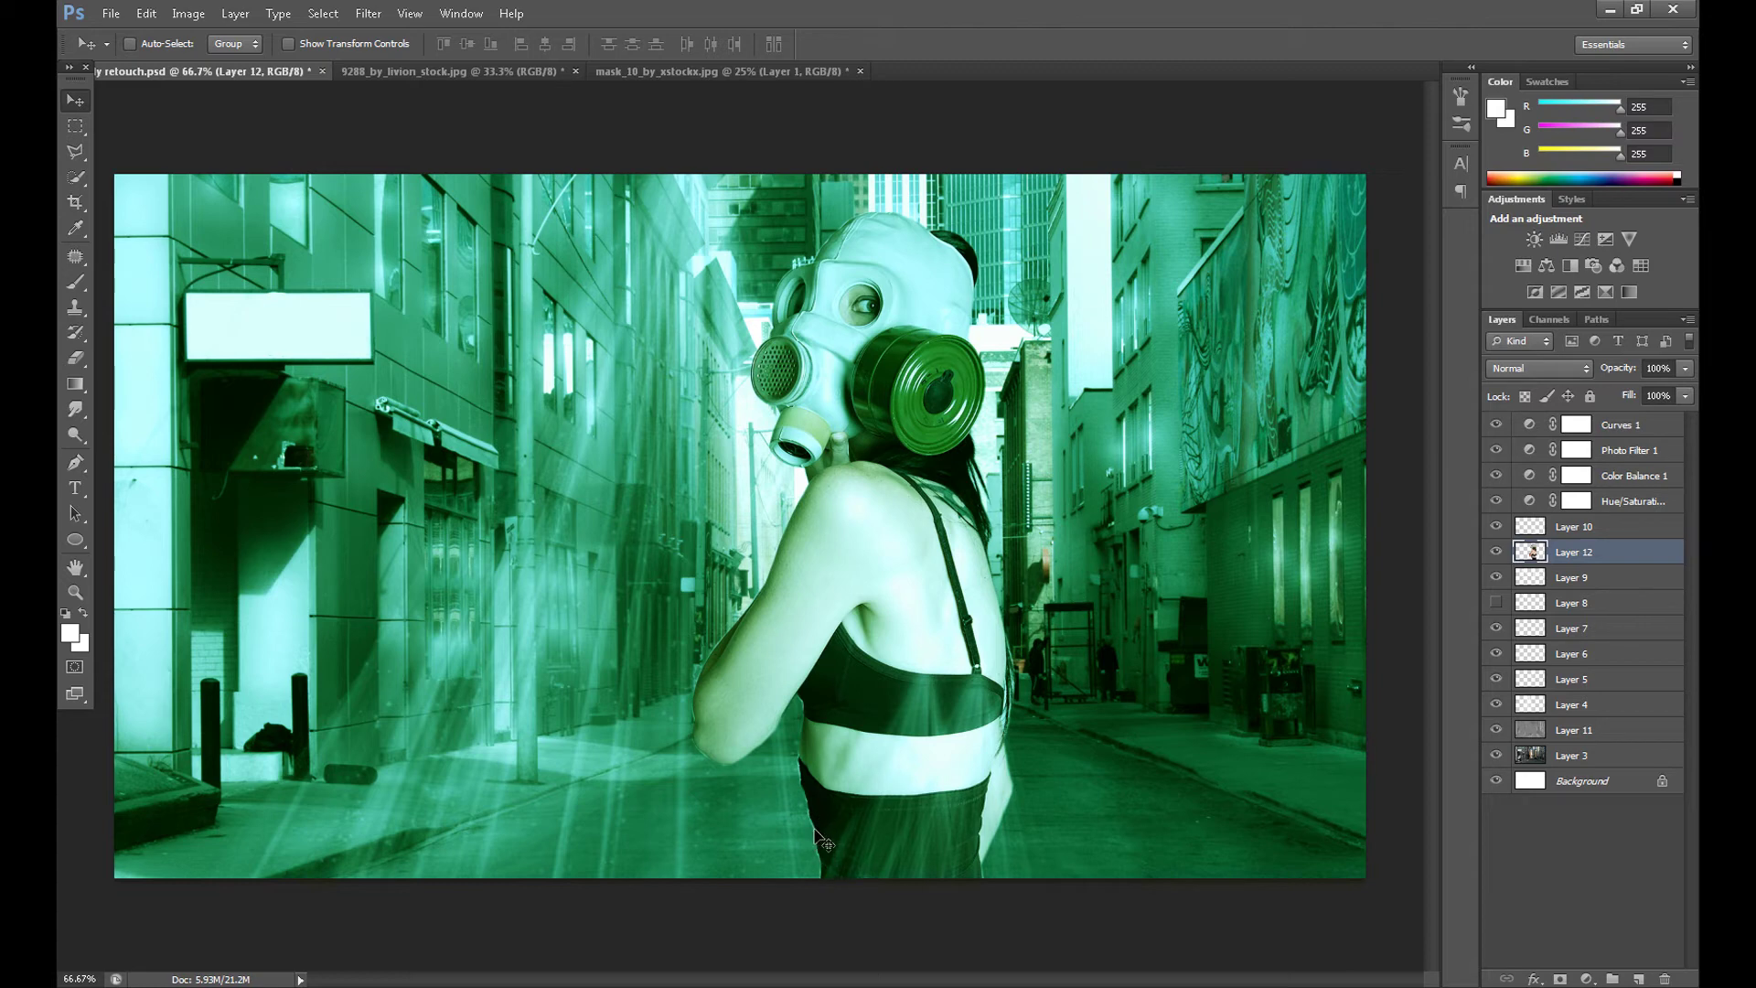
# Erase the light fringe along the front edge of the skirt on Layer 12 with a hard round 24 px eraser
pyautogui.click(1575, 732)
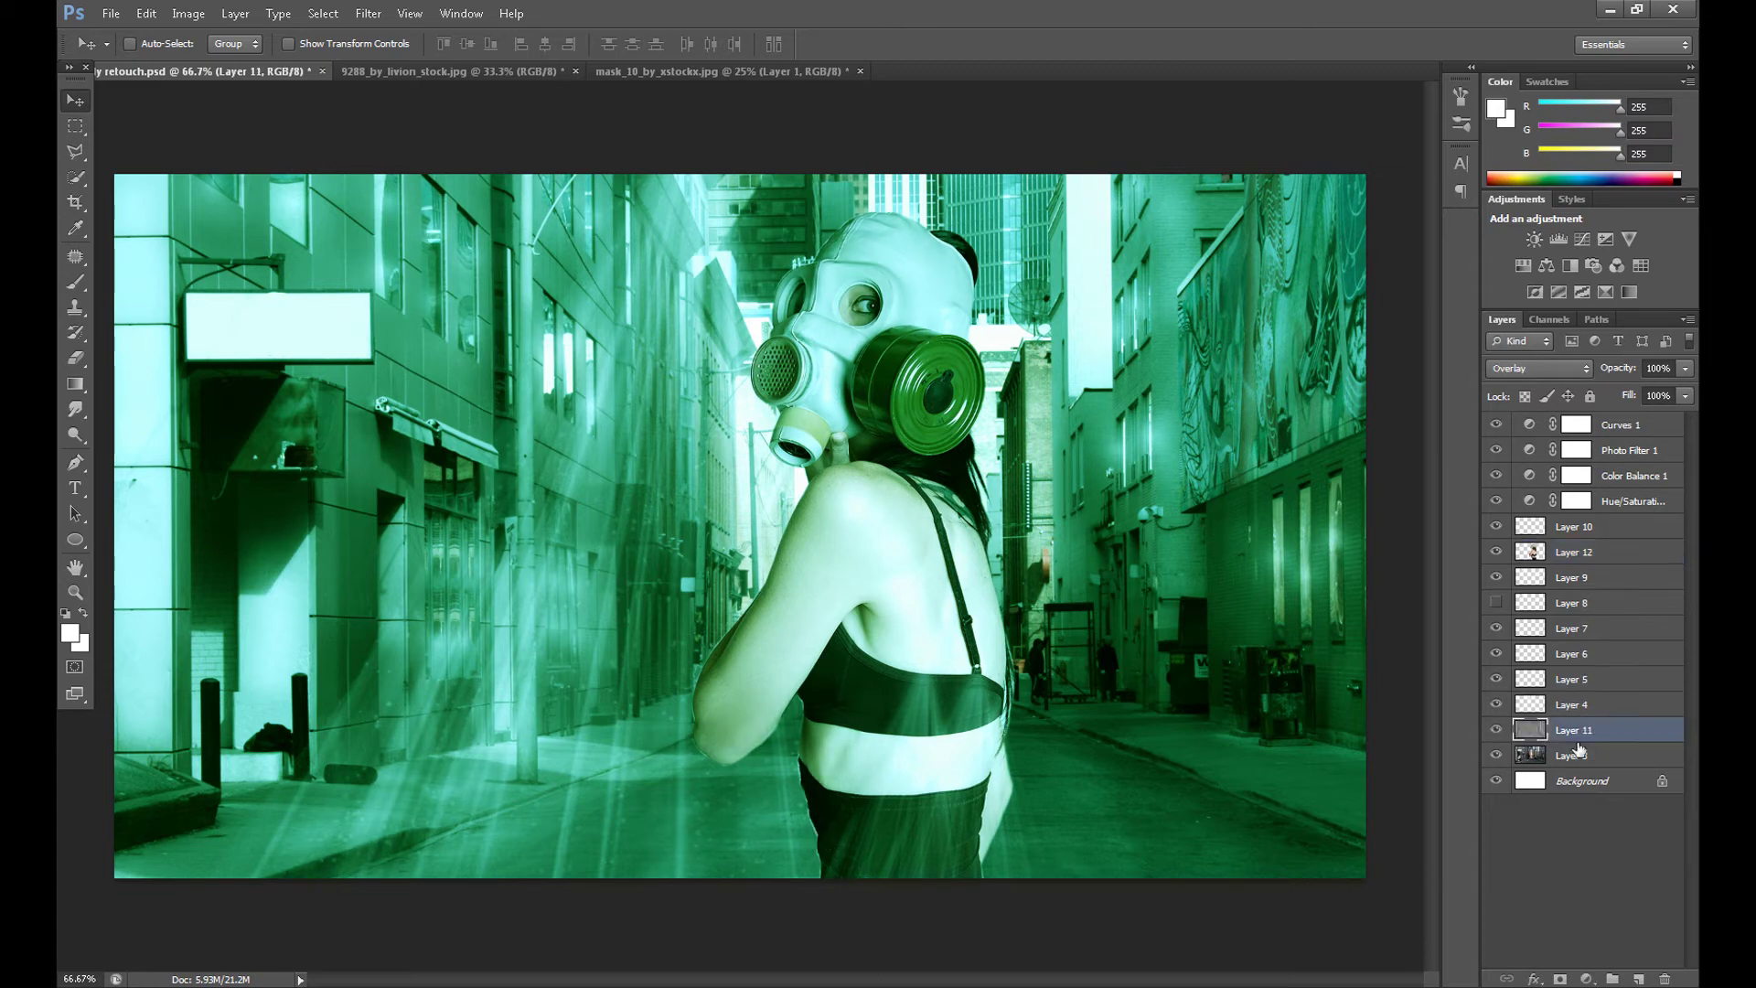
pyautogui.click(77, 362)
pyautogui.hotkey('ctrl', '+')
pyautogui.hotkey('ctrl', '+')
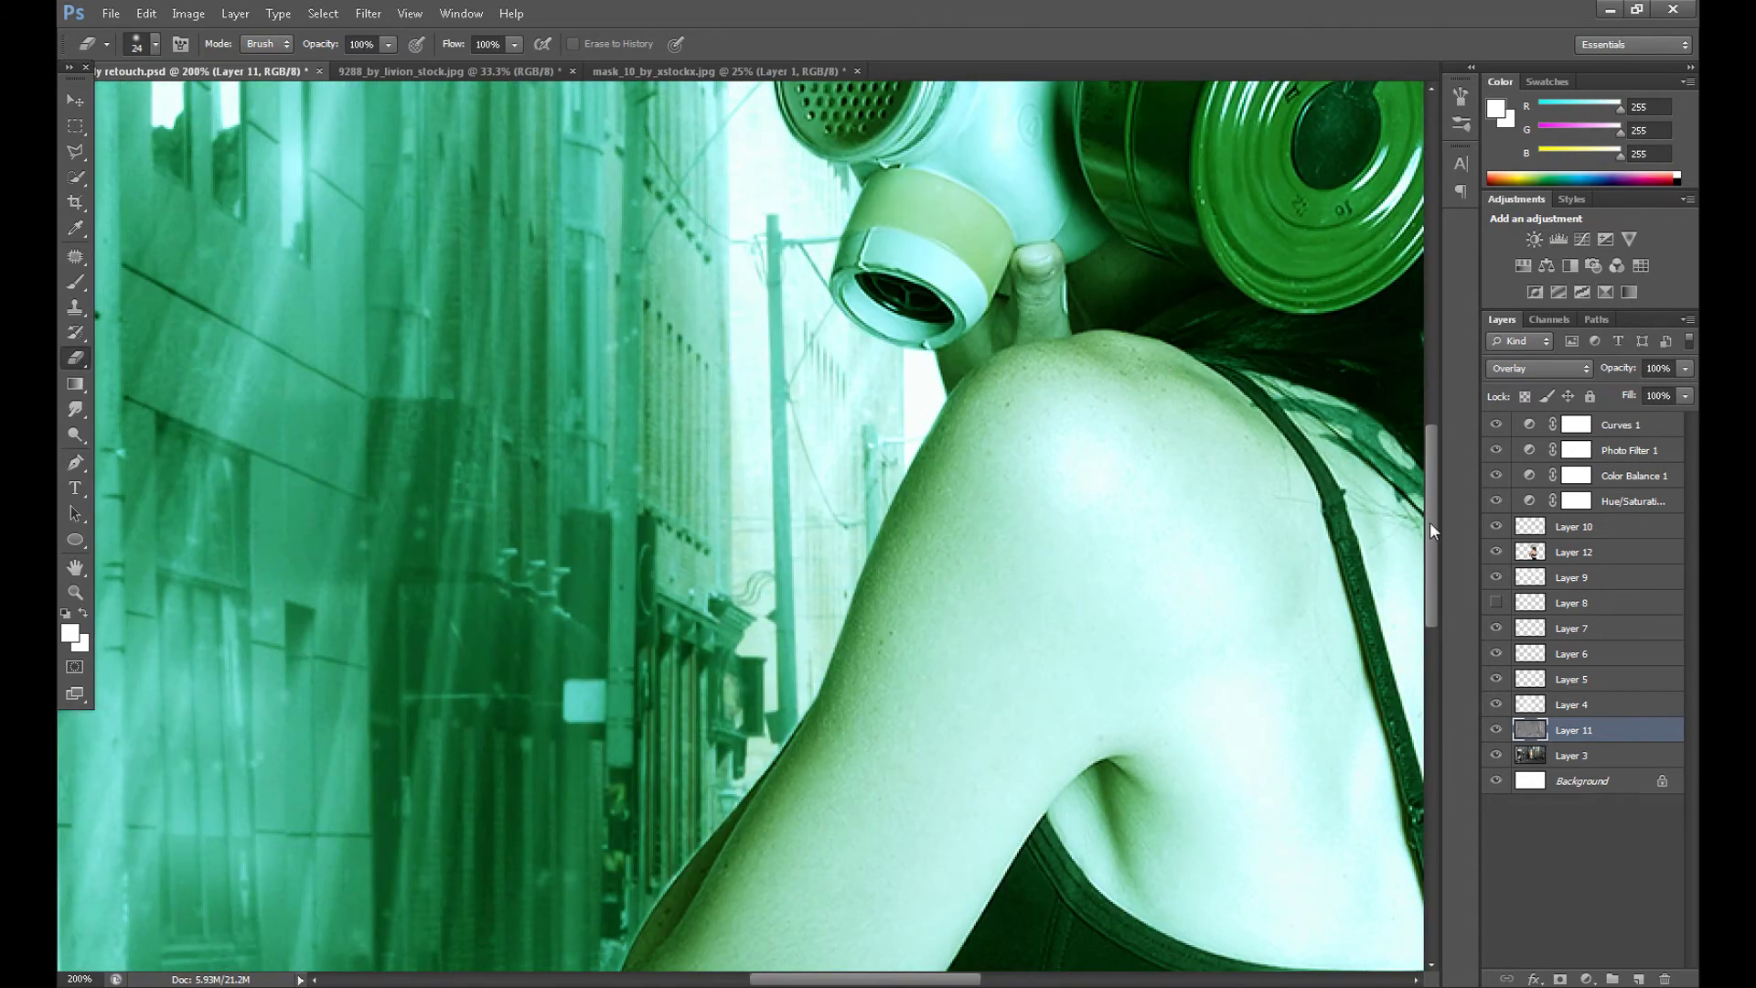
pyautogui.moveTo(1432, 530); pyautogui.dragTo(1432, 713)
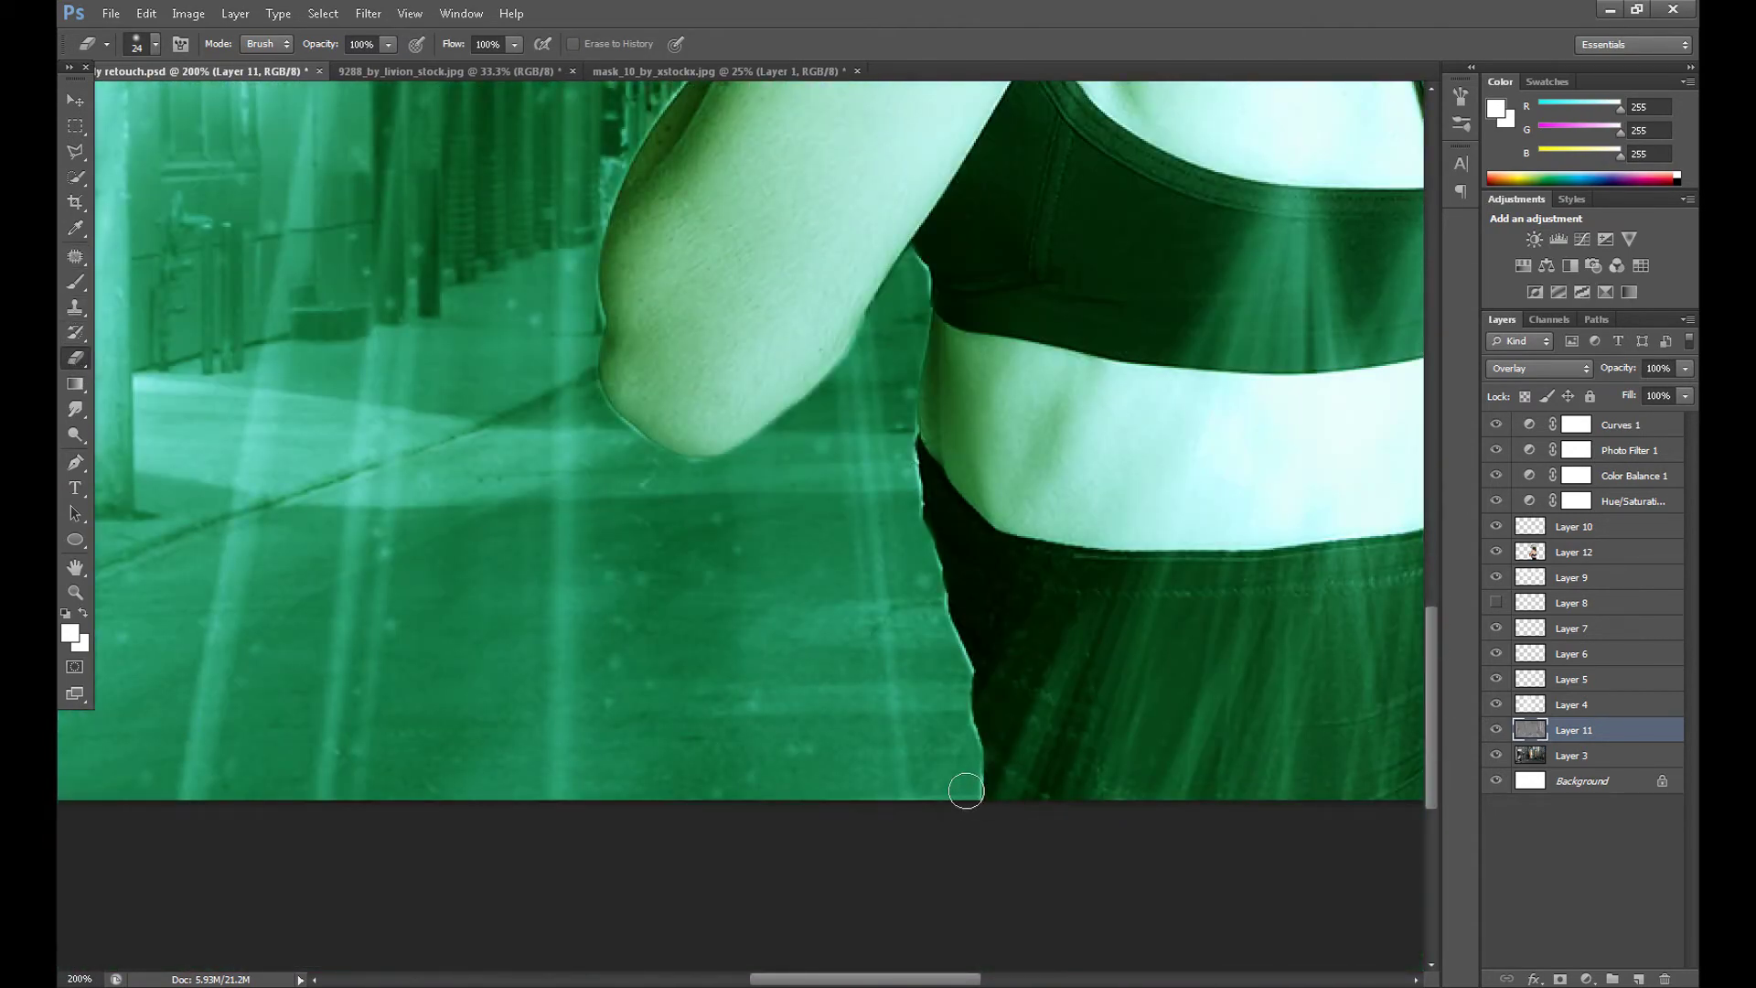
pyautogui.click(1520, 554)
pyautogui.moveTo(966, 799); pyautogui.dragTo(949, 656)
pyautogui.click(143, 54)
pyautogui.click(129, 196)
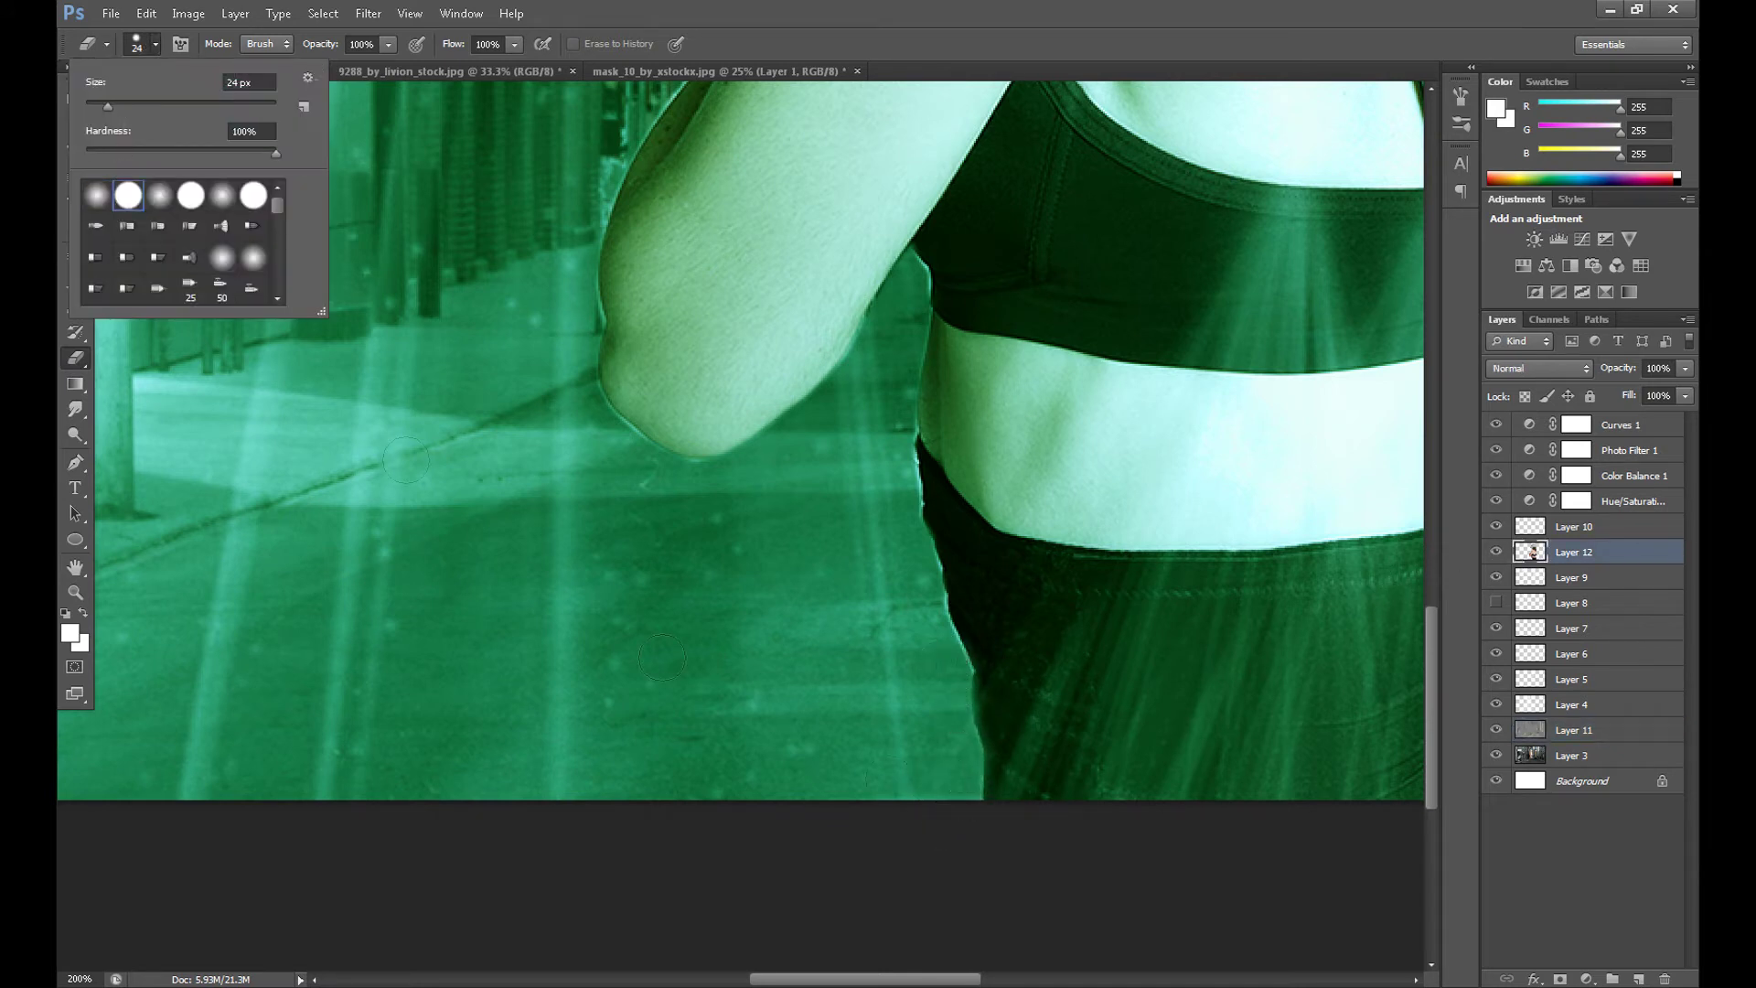
pyautogui.moveTo(958, 817)
pyautogui.mouseDown()
pyautogui.moveTo(952, 672)
pyautogui.moveTo(916, 613)
pyautogui.moveTo(899, 486)
pyautogui.mouseUp()
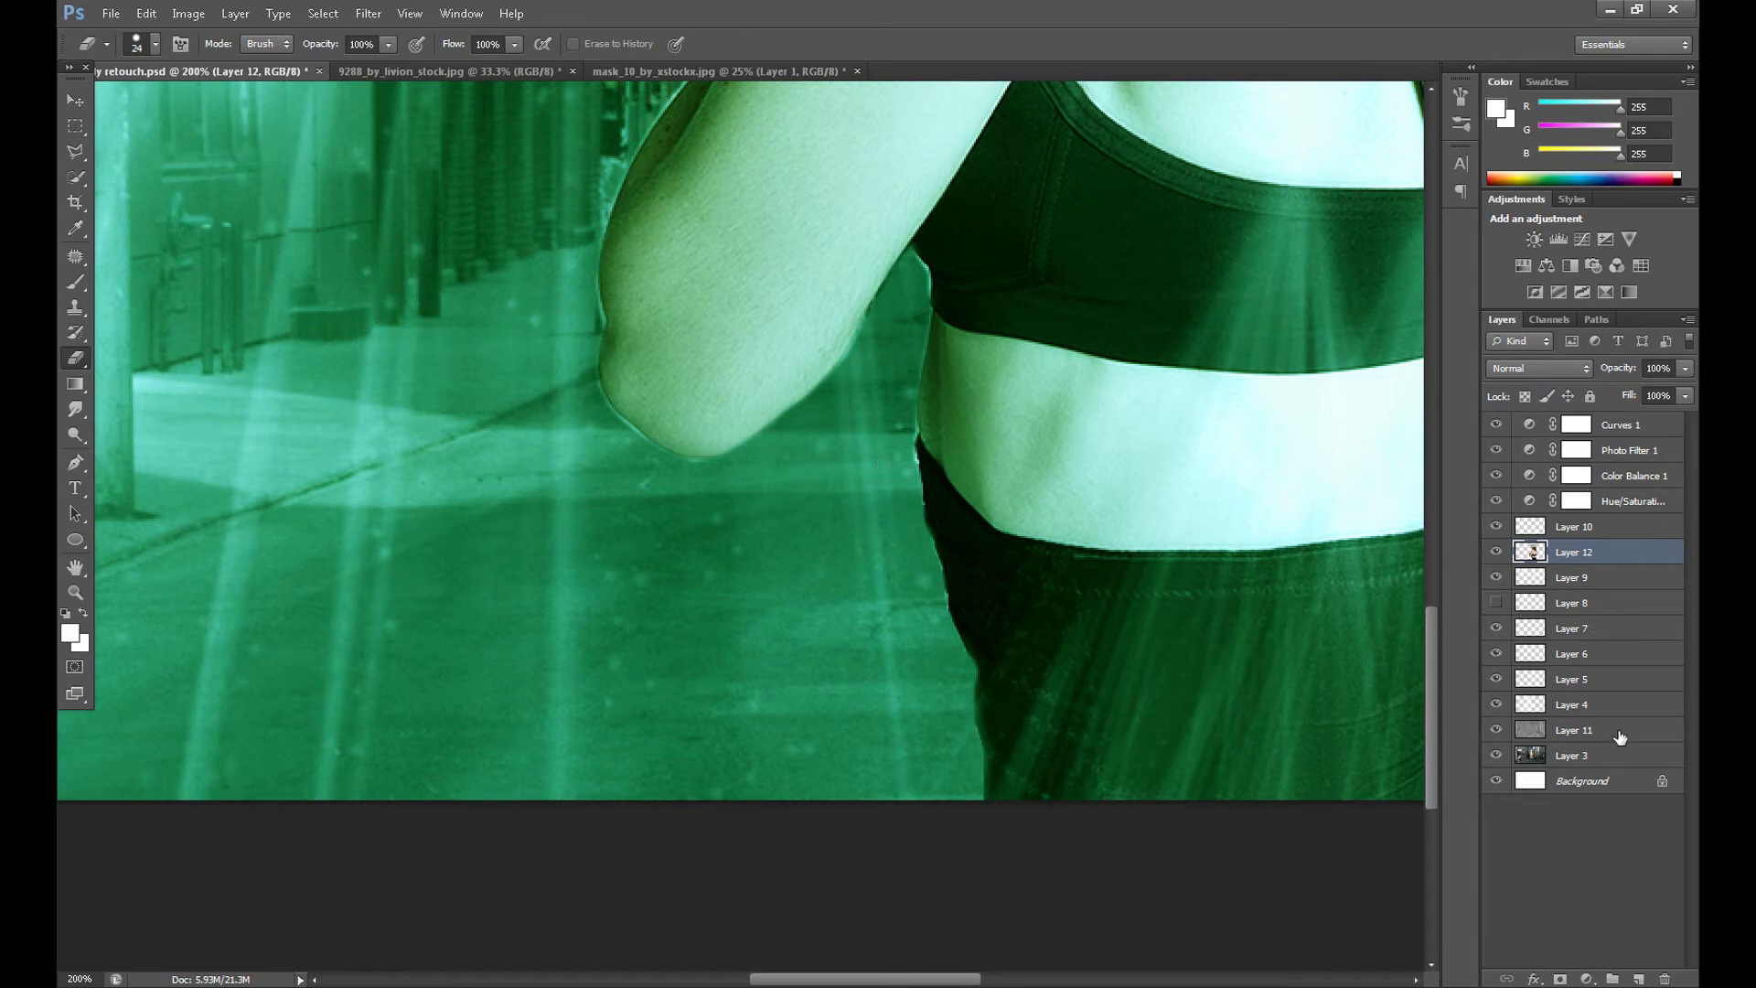
# Add a layer mask to Layer 12 and hide the fringe at the front of the waist using a hard round 24 px black brush
pyautogui.click(1564, 978)
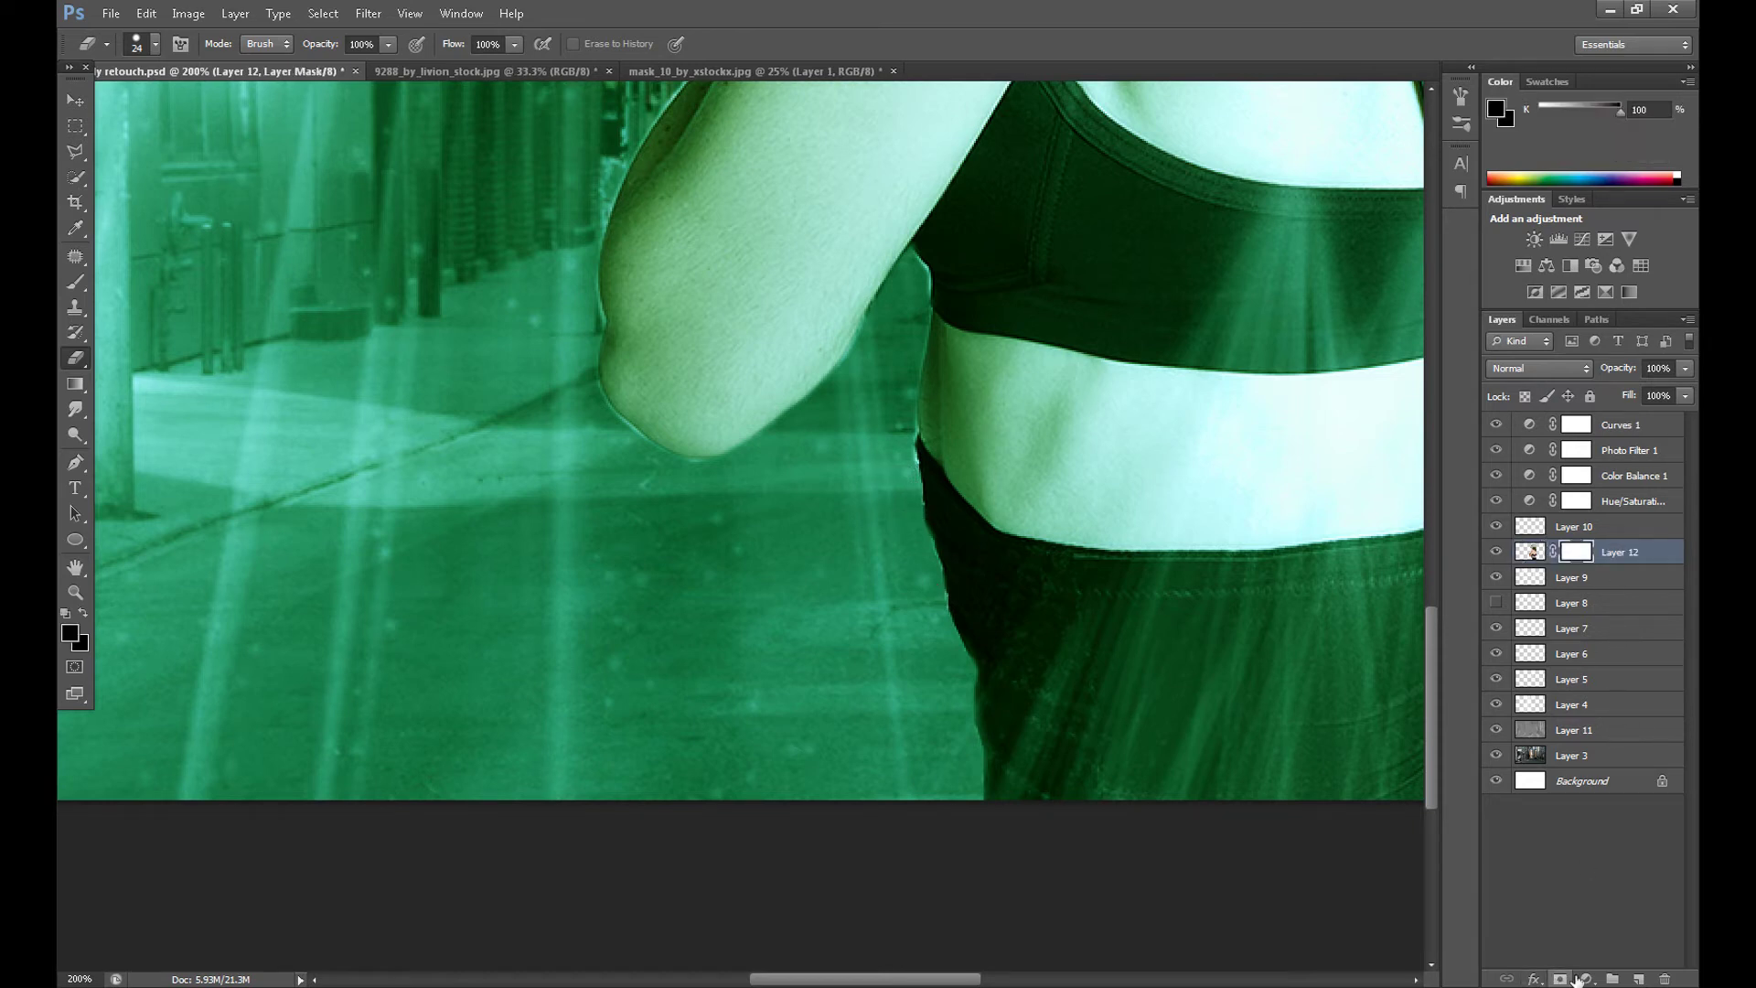
pyautogui.click(88, 285)
pyautogui.click(140, 55)
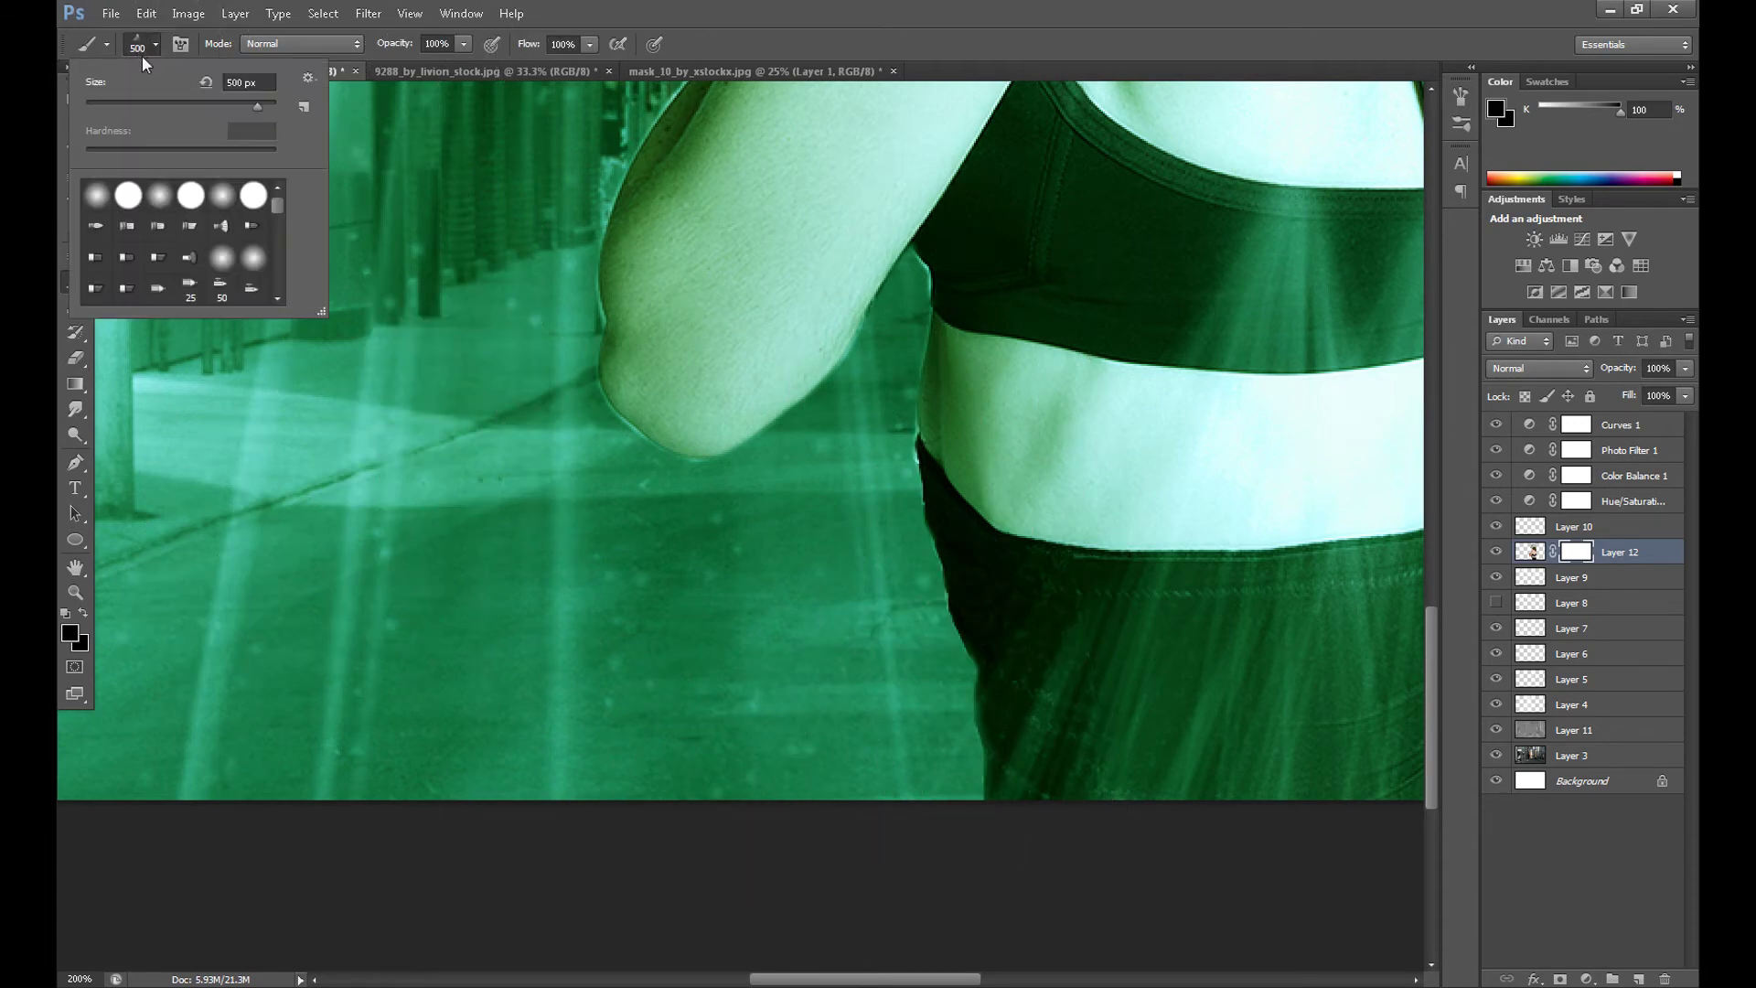
pyautogui.click(128, 195)
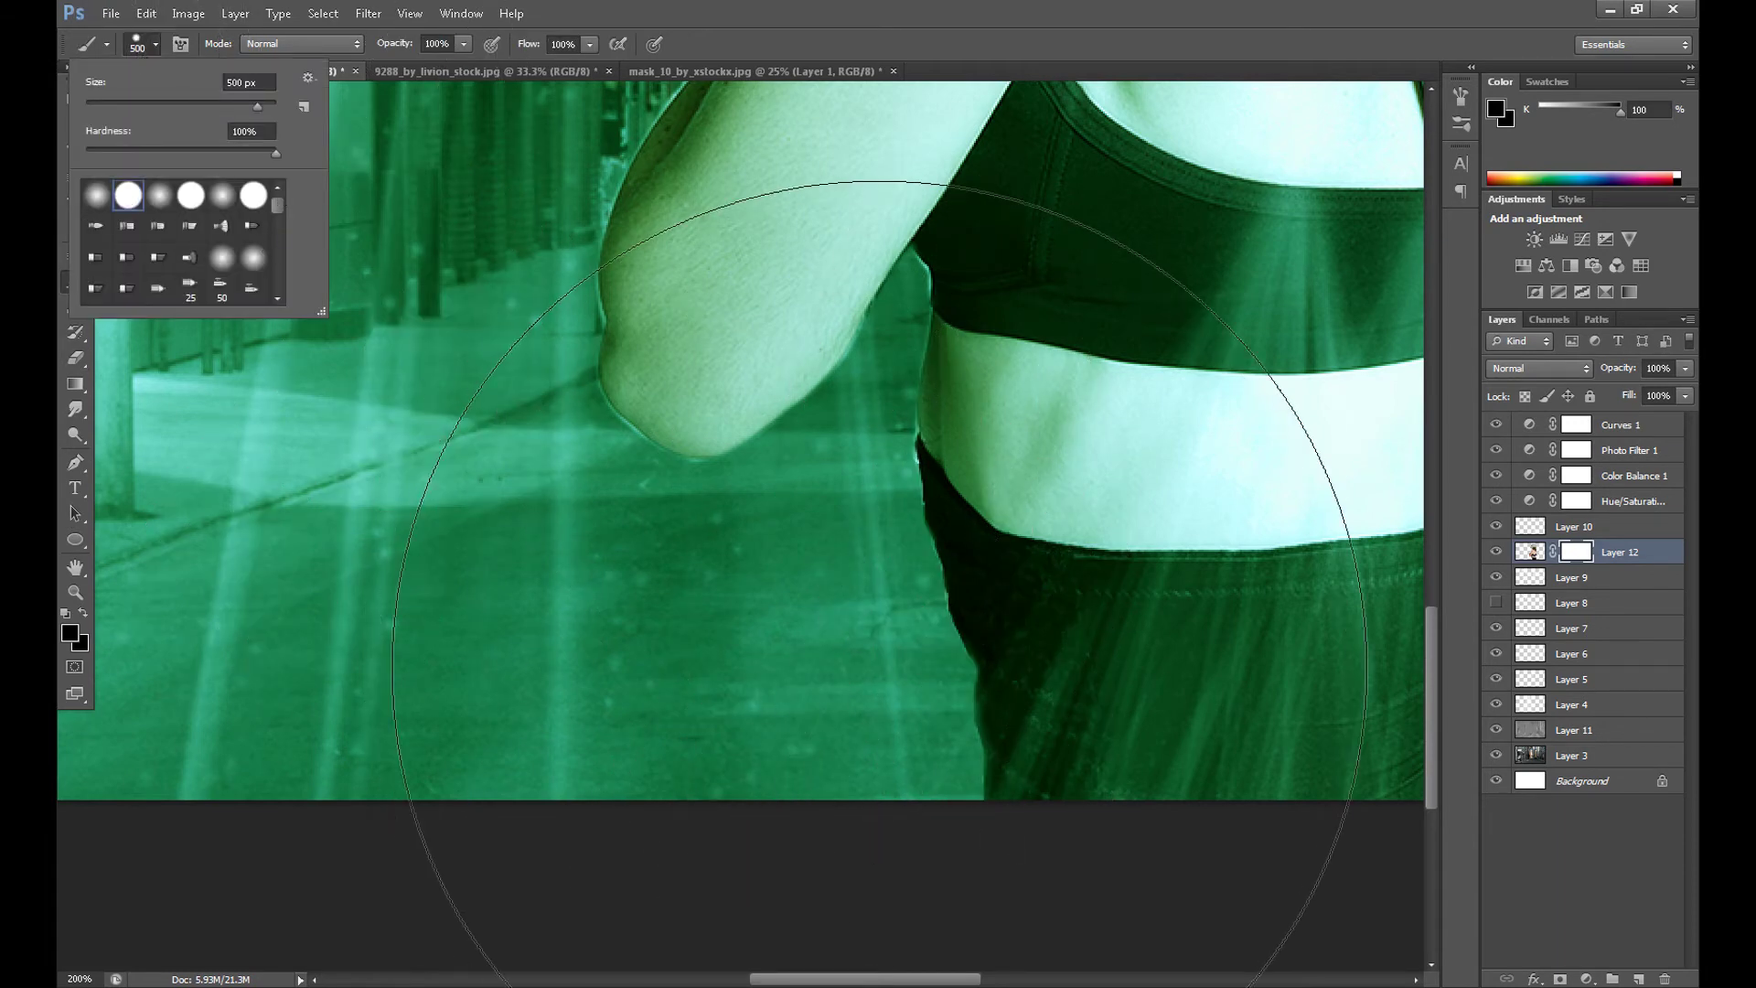
pyautogui.moveTo(257, 107); pyautogui.dragTo(163, 102)
pyautogui.click(898, 444)
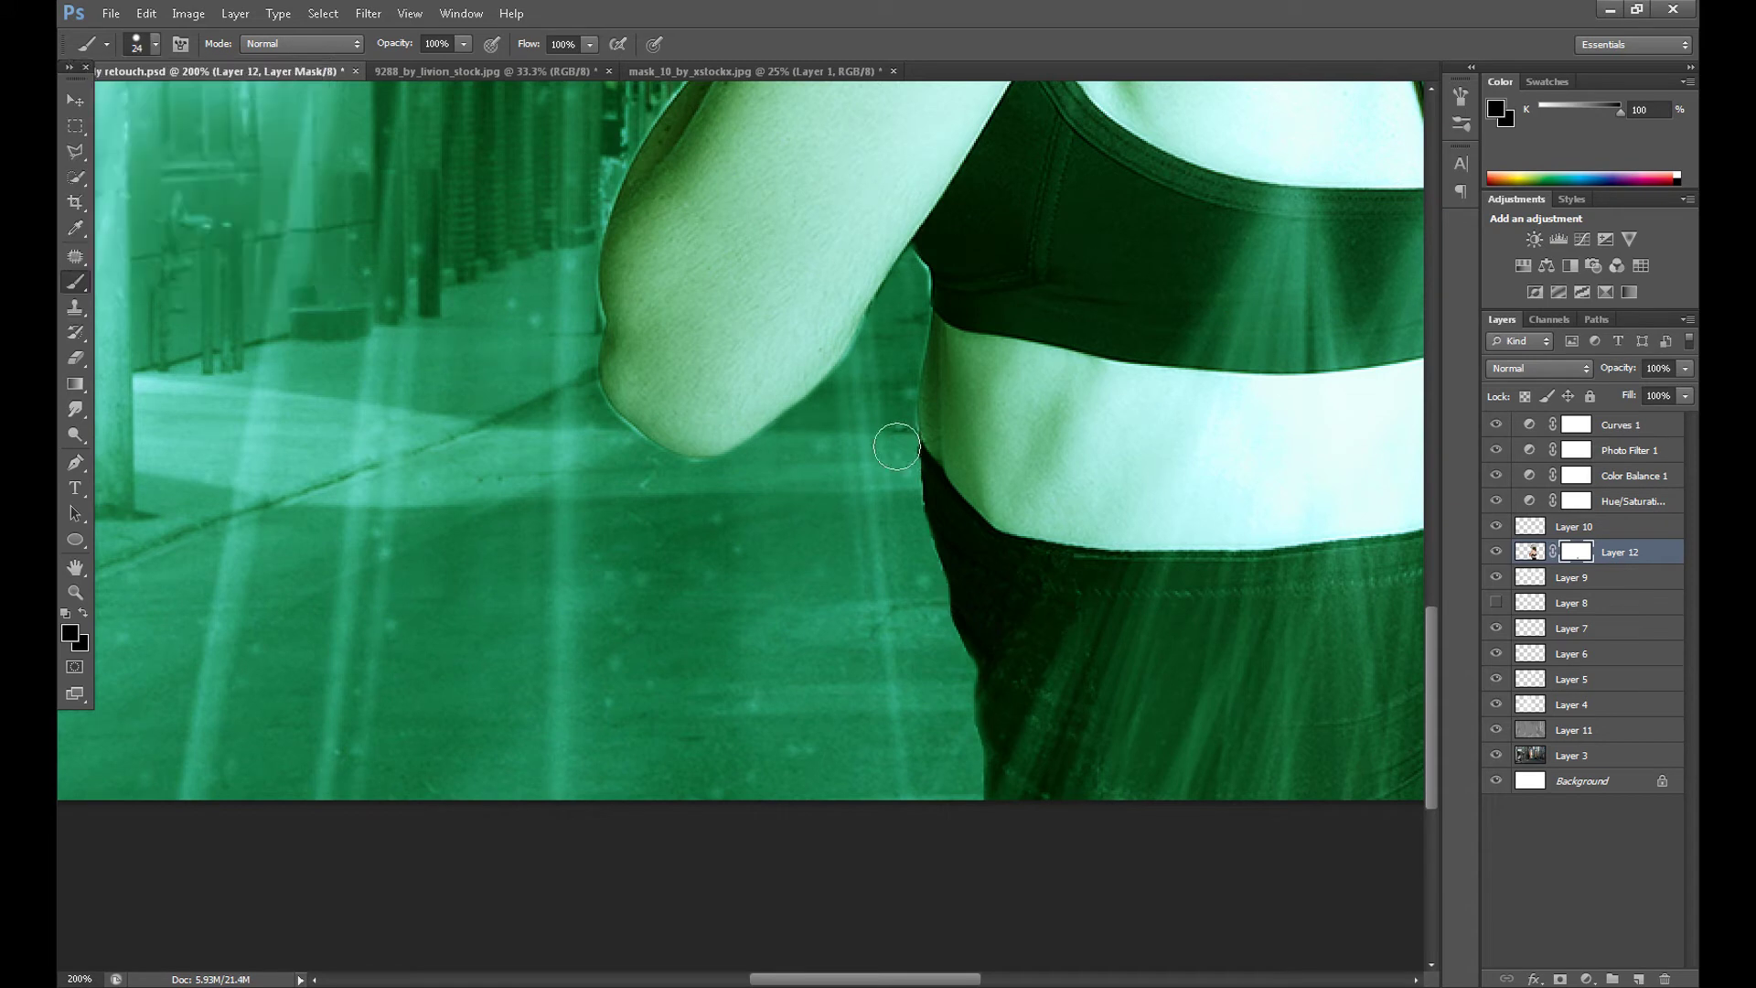
pyautogui.moveTo(918, 280); pyautogui.dragTo(898, 358)
pyautogui.click(149, 15)
pyautogui.click(156, 69)
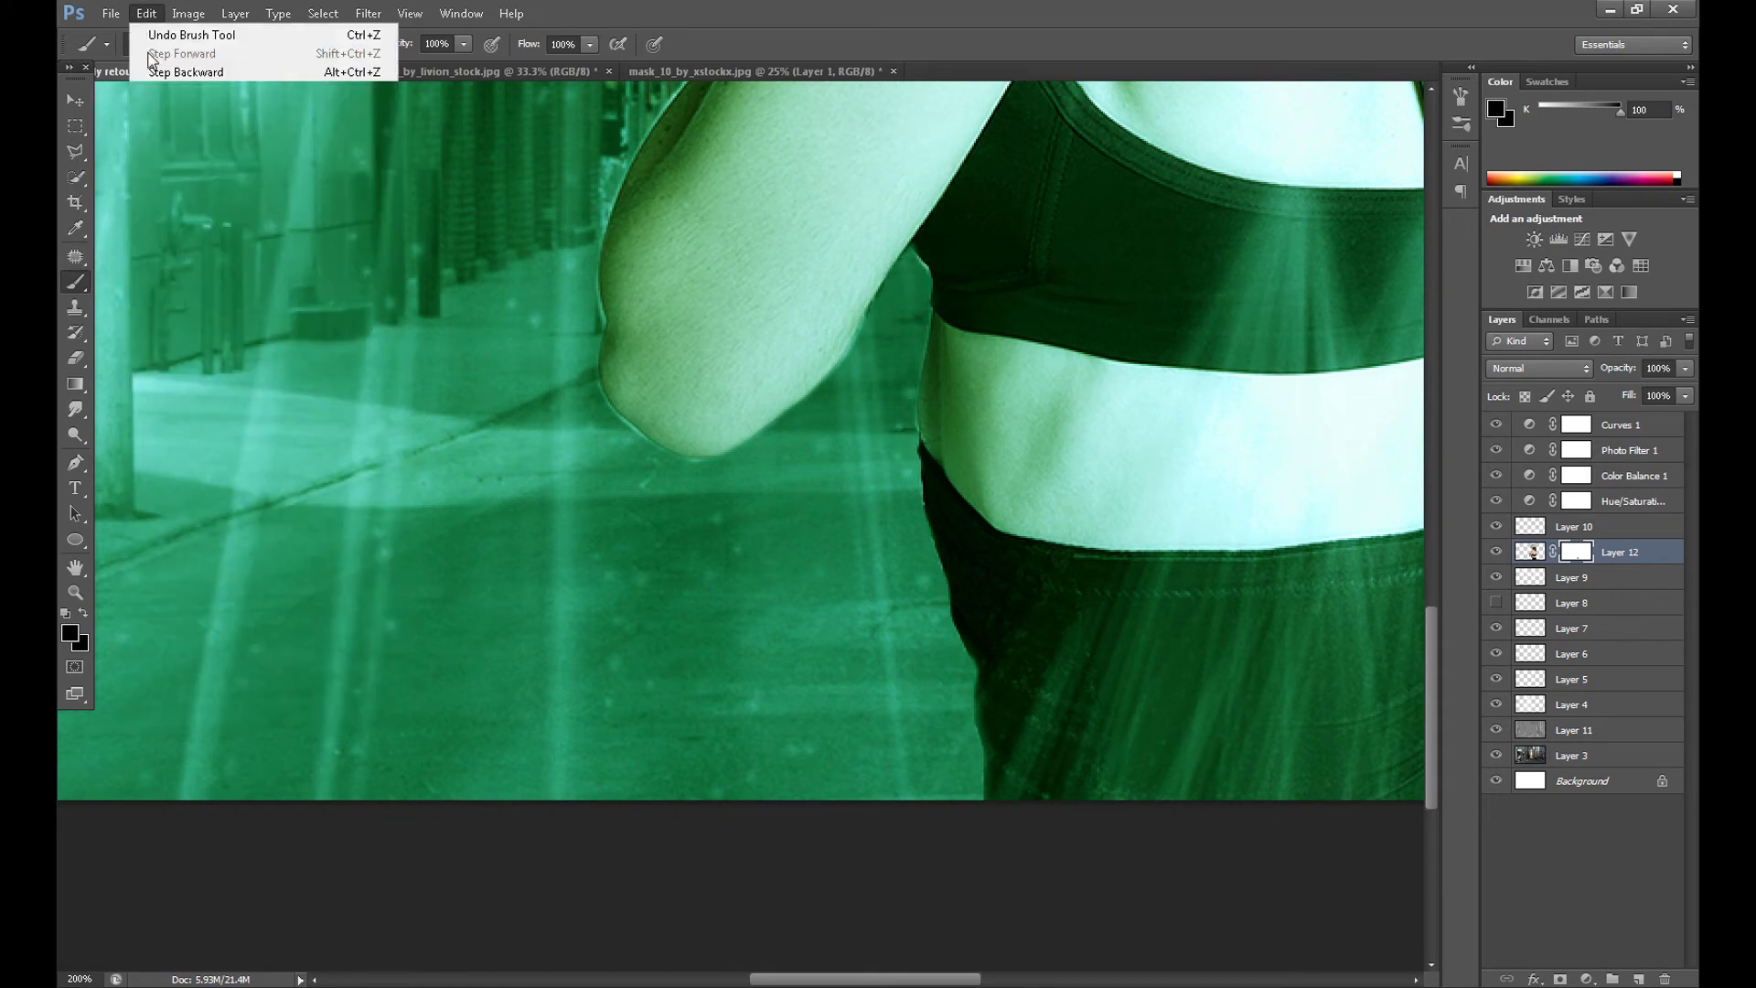
# Reduce the brush to 16 px and mask out the light fringe at the front edge of the bra, beside the arm
pyautogui.click(154, 44)
pyautogui.moveTo(107, 104); pyautogui.dragTo(100, 103)
pyautogui.click(914, 272)
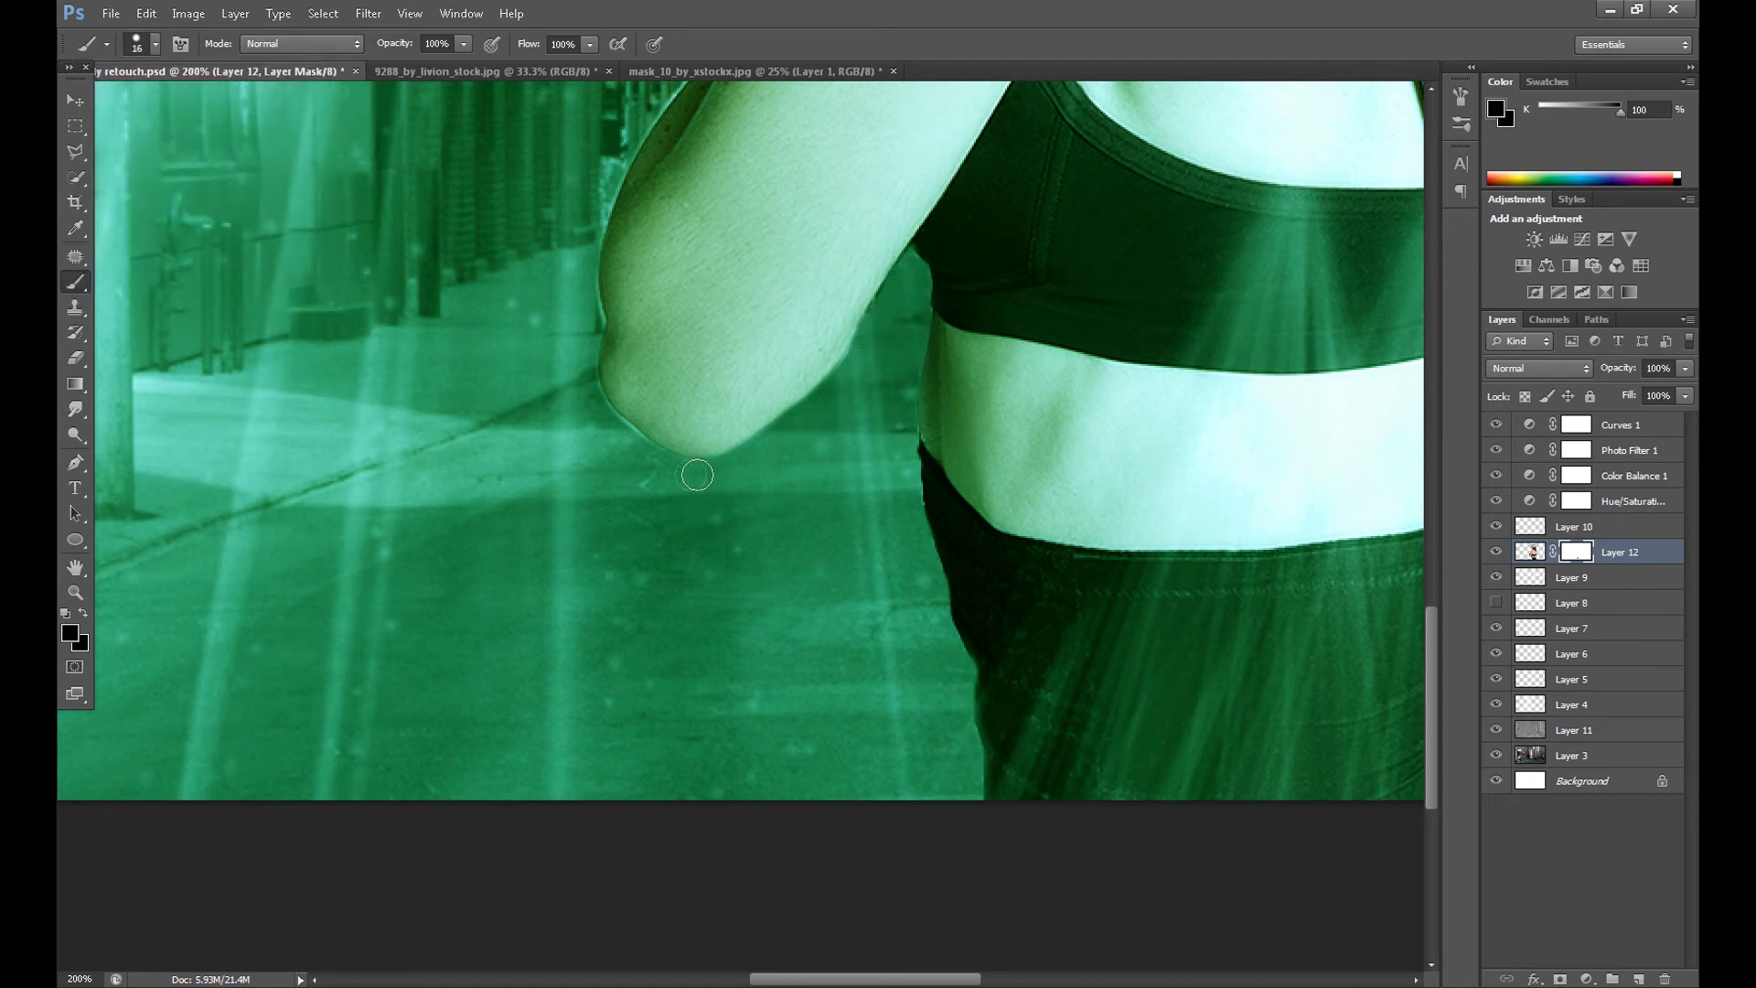
# Undo the last mask stroke and clean the elbow's outline on Layer 12's mask with a soft round 16 px brush
pyautogui.click(147, 12)
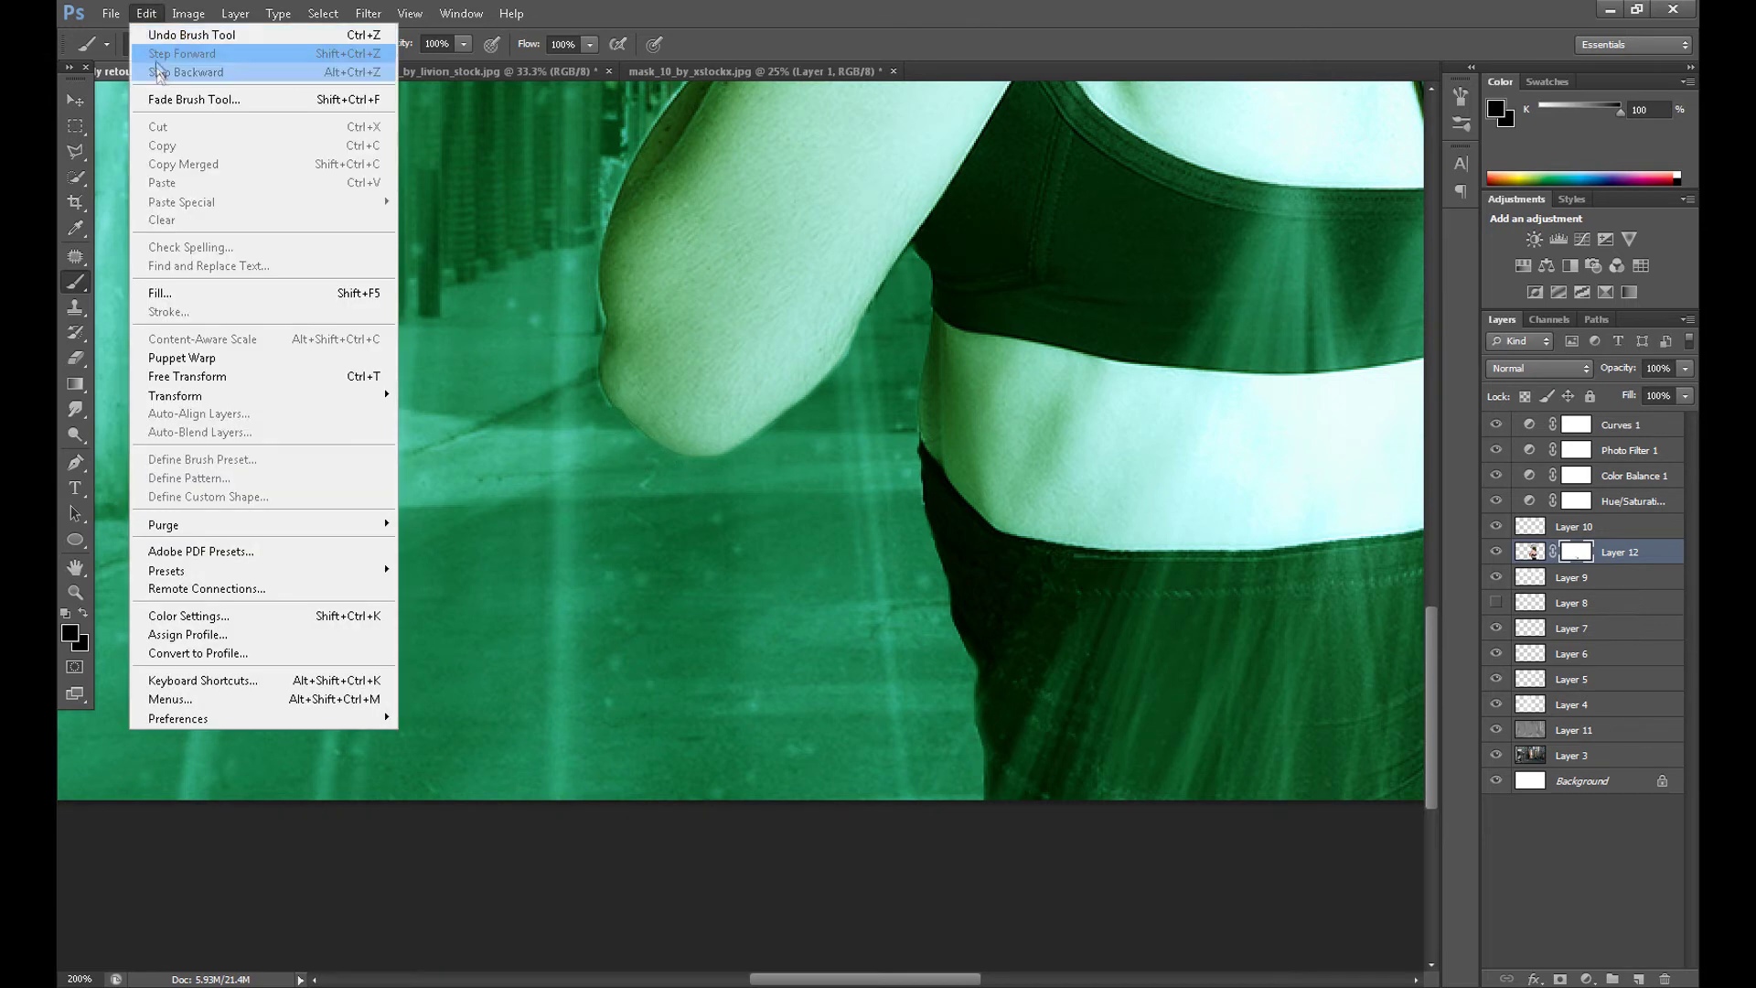
pyautogui.click(145, 60)
pyautogui.click(155, 44)
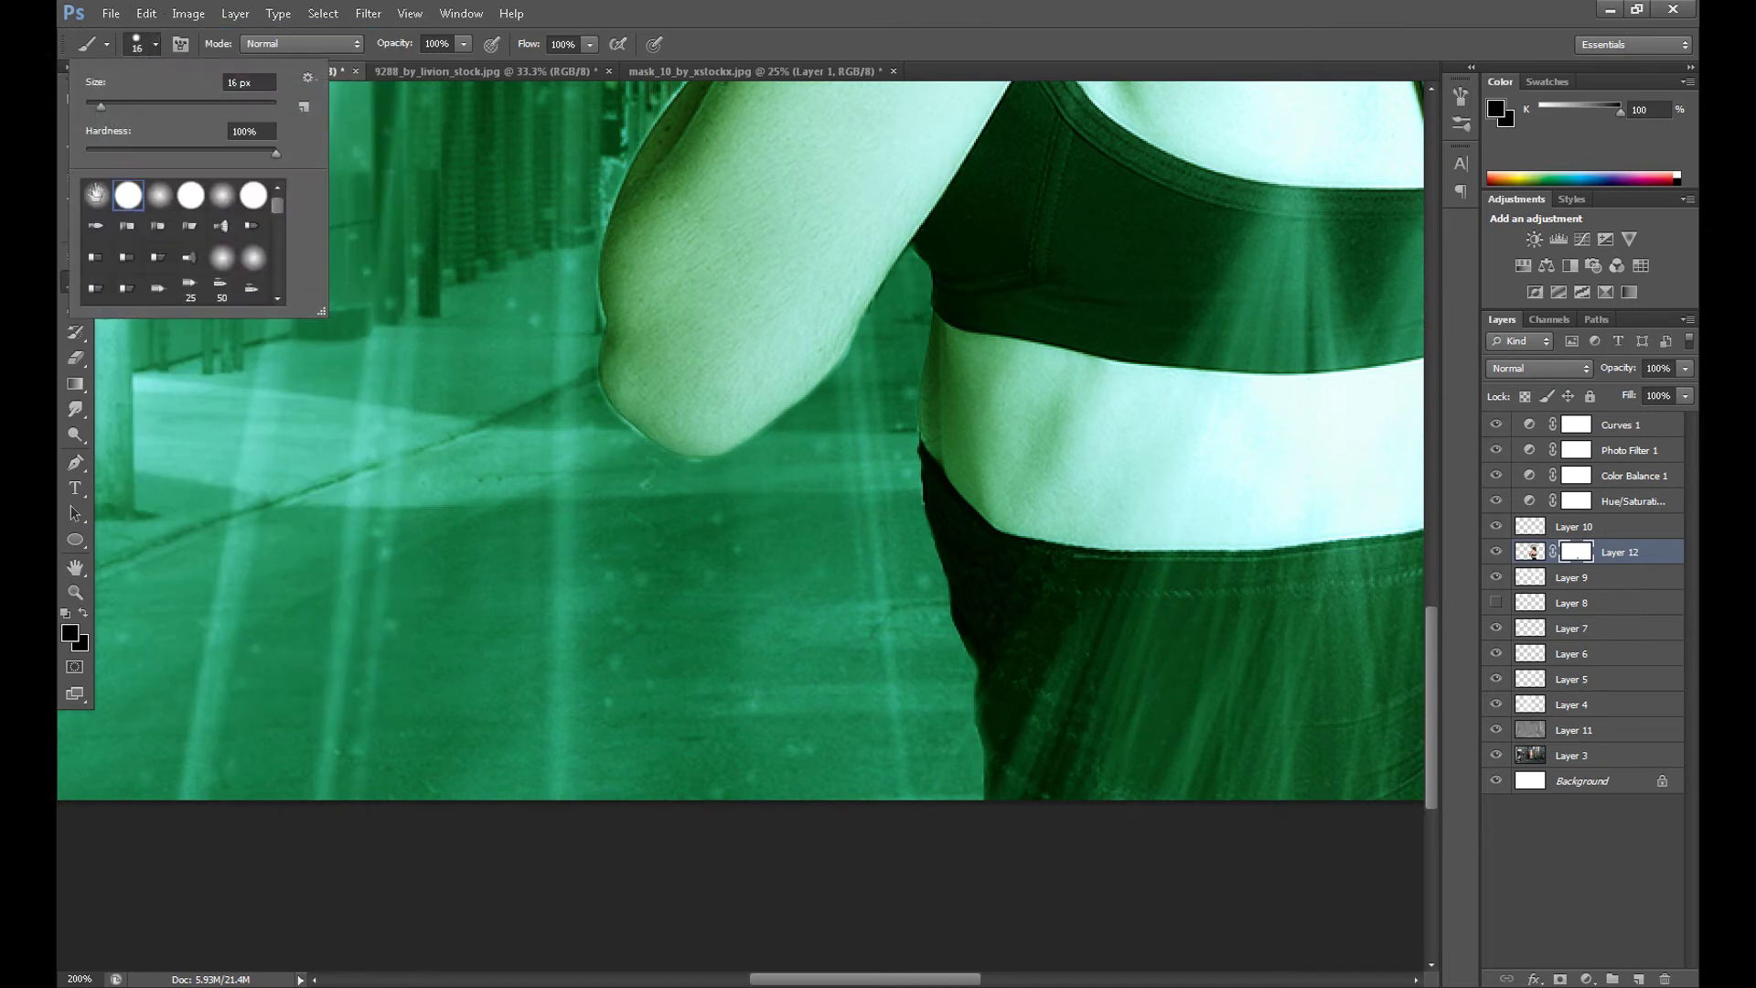
pyautogui.click(98, 195)
pyautogui.moveTo(701, 468)
pyautogui.mouseDown()
pyautogui.moveTo(635, 451)
pyautogui.moveTo(595, 388)
pyautogui.mouseUp()
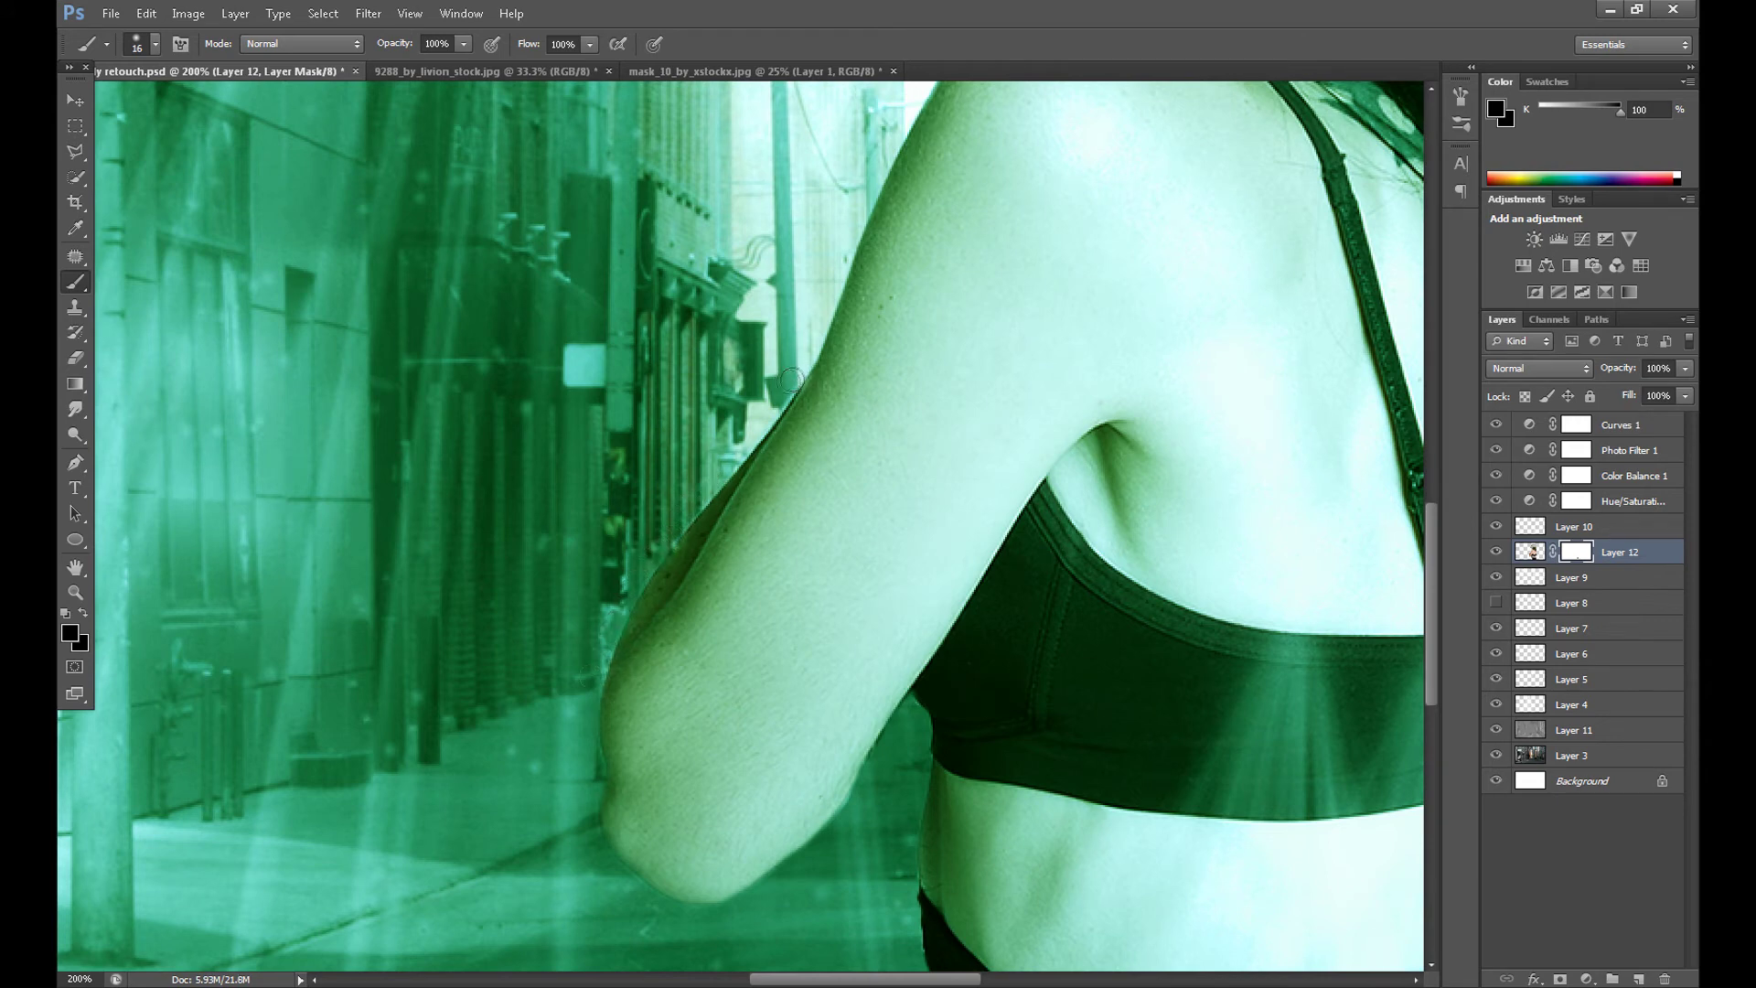
# Clean Layer 12's mask along the top of the gas mask hood and the outline of the rear arm
pyautogui.moveTo(1434, 541); pyautogui.dragTo(1434, 346)
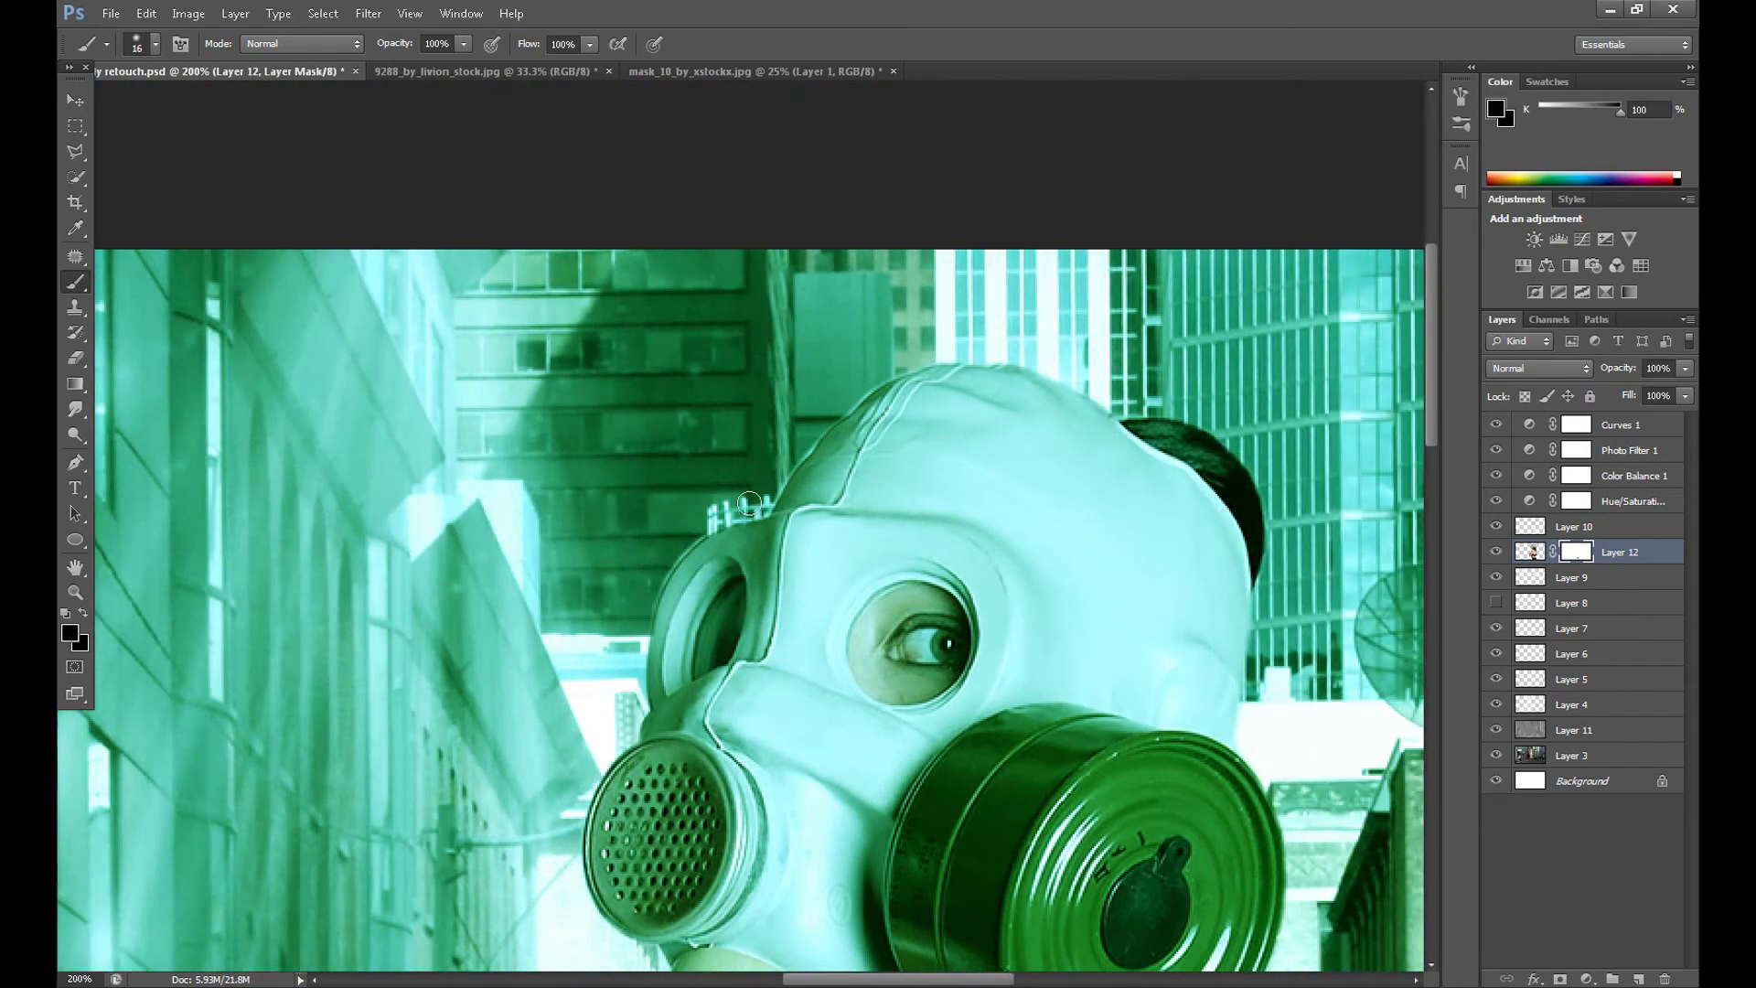
pyautogui.moveTo(919, 358)
pyautogui.mouseDown()
pyautogui.moveTo(846, 389)
pyautogui.moveTo(850, 404)
pyautogui.mouseUp()
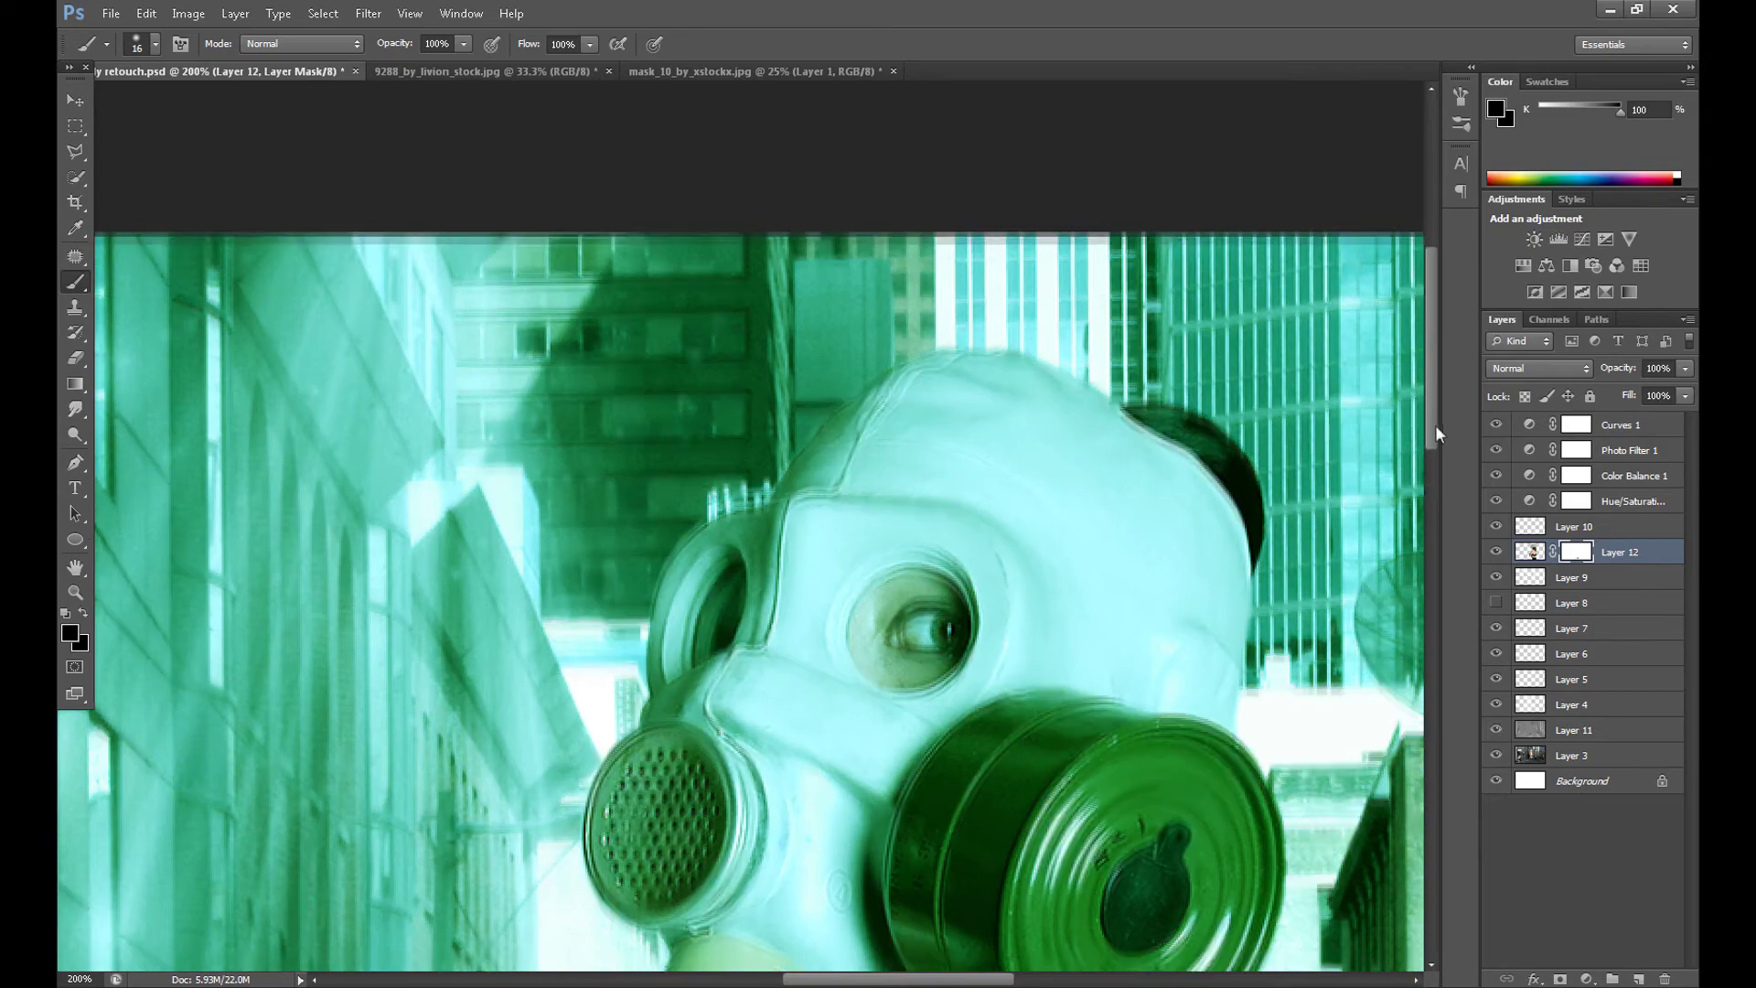
pyautogui.scroll(-5, 1310, 765)
pyautogui.hscroll(5, 1309, 766)
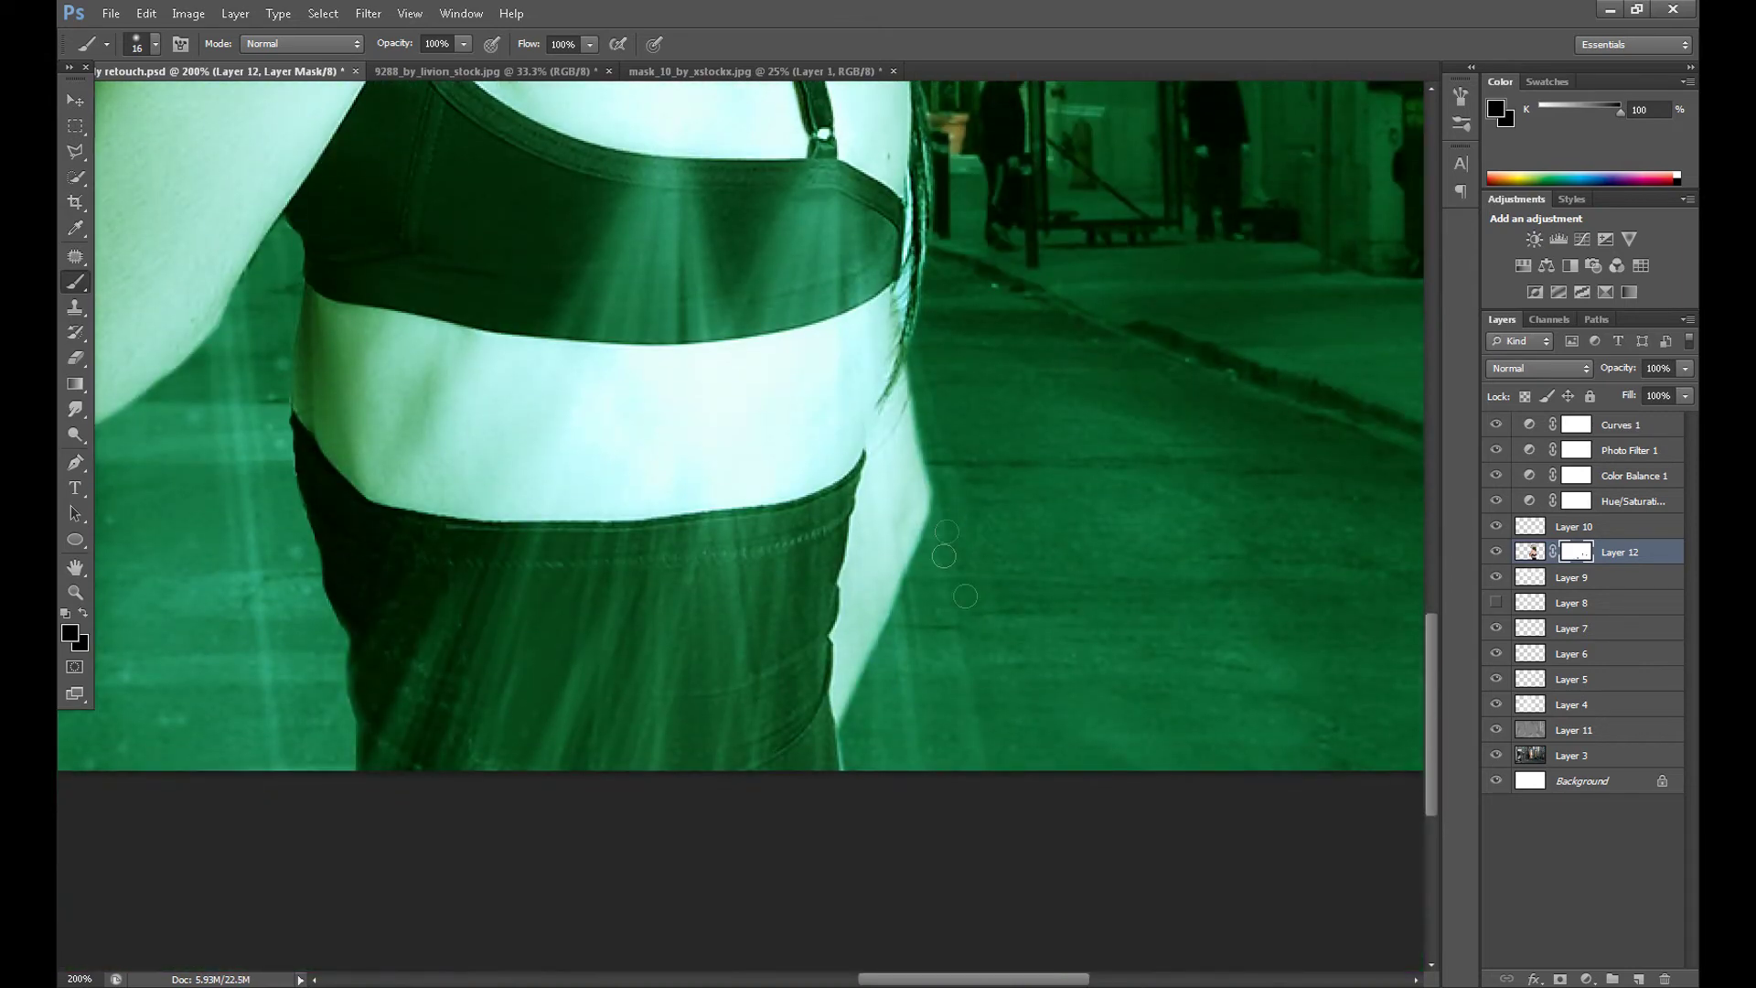
pyautogui.hotkey('ctrl', '-')
pyautogui.hotkey('ctrl', '-')
# Hide Layers 10 and 11 and move the model's Layer 12 to the top of the stack, above the Curves 1 adjustment
pyautogui.click(1496, 528)
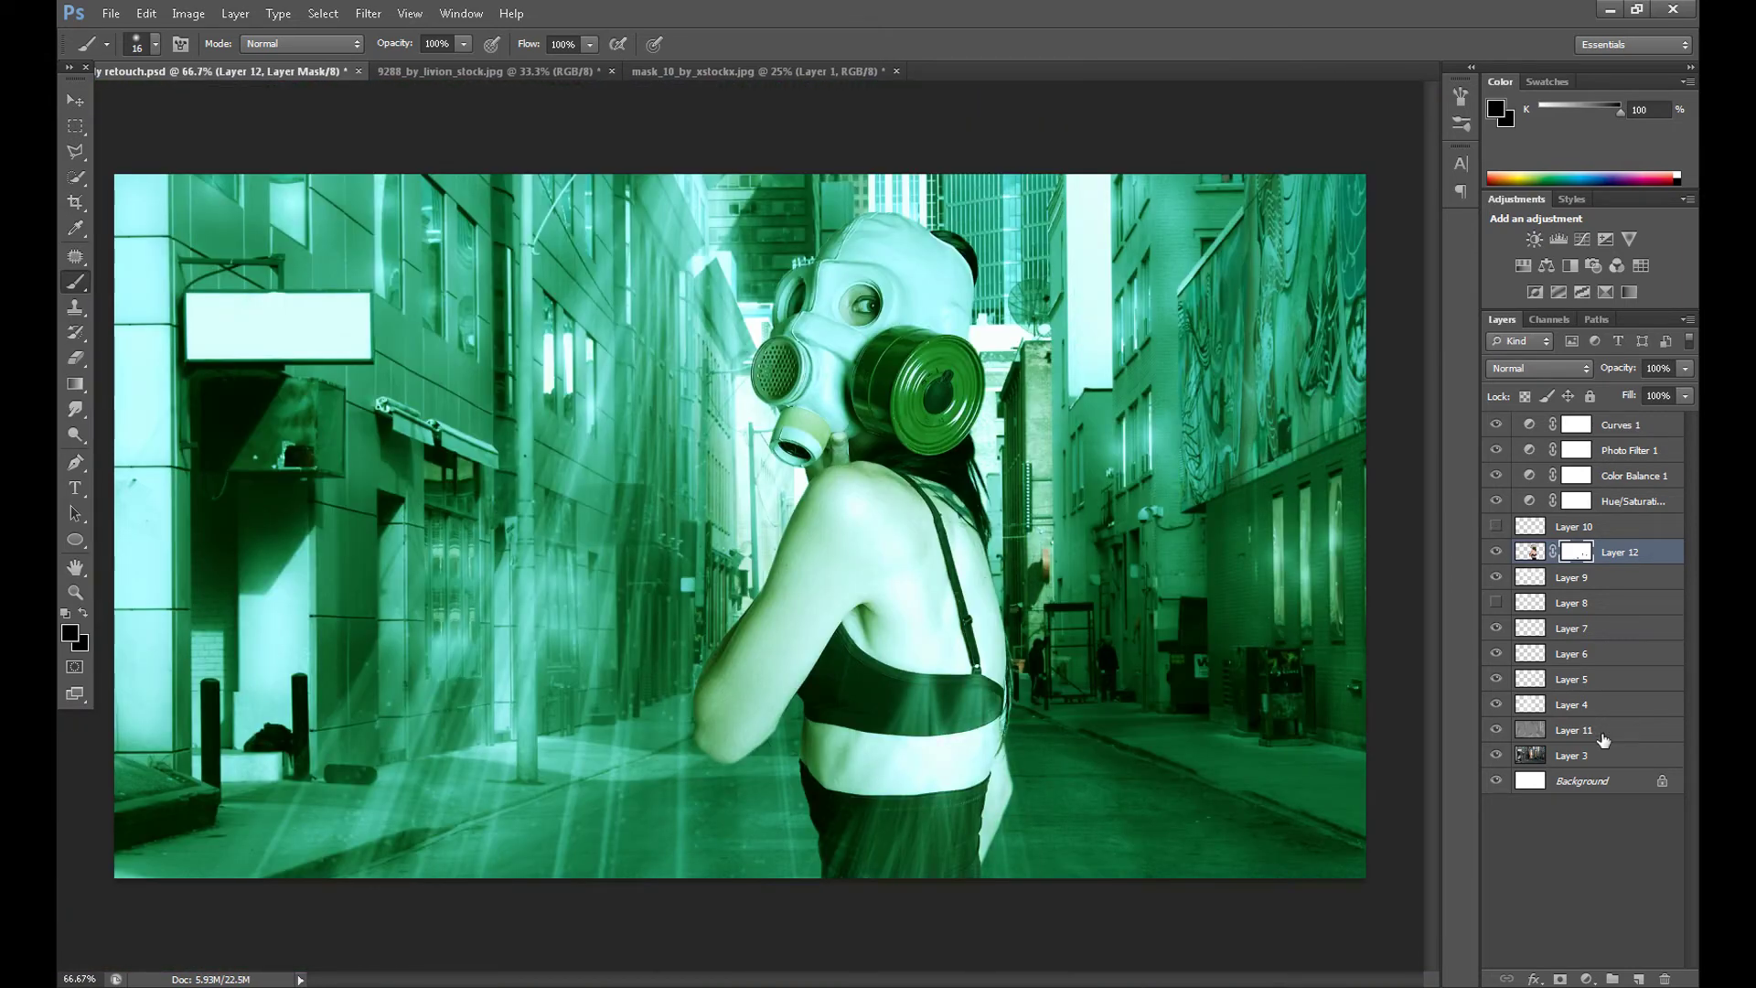
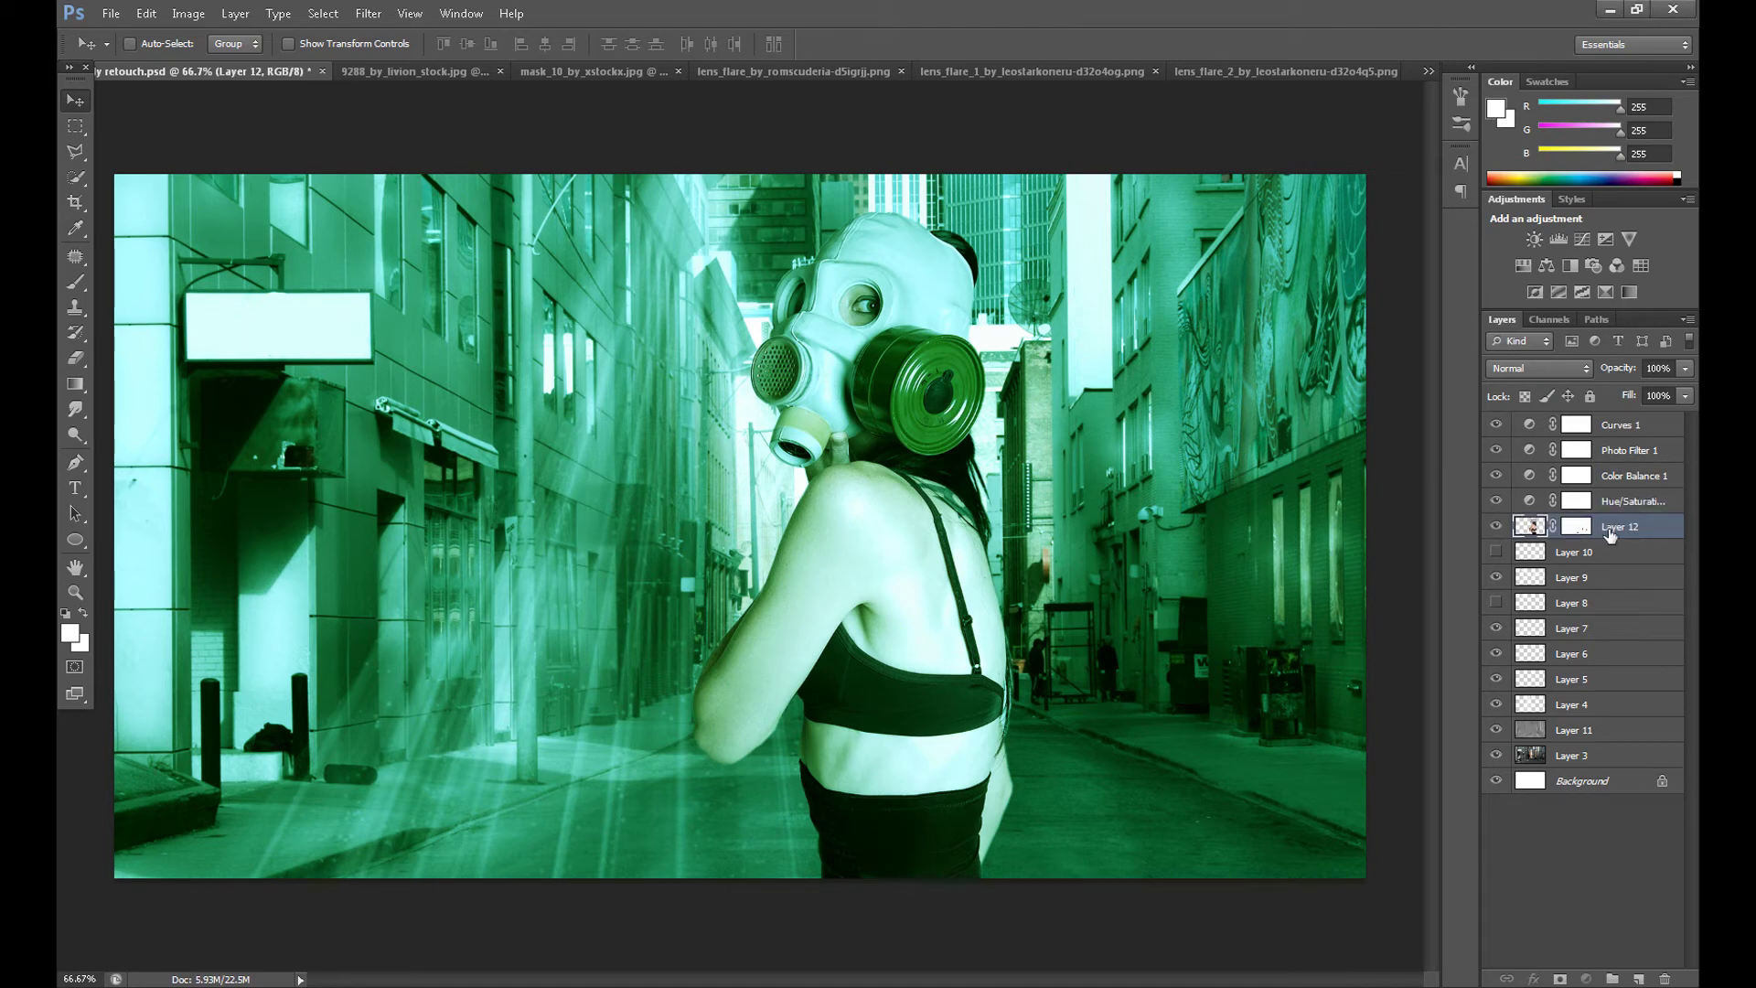
pyautogui.moveTo(1611, 535); pyautogui.dragTo(1596, 420)
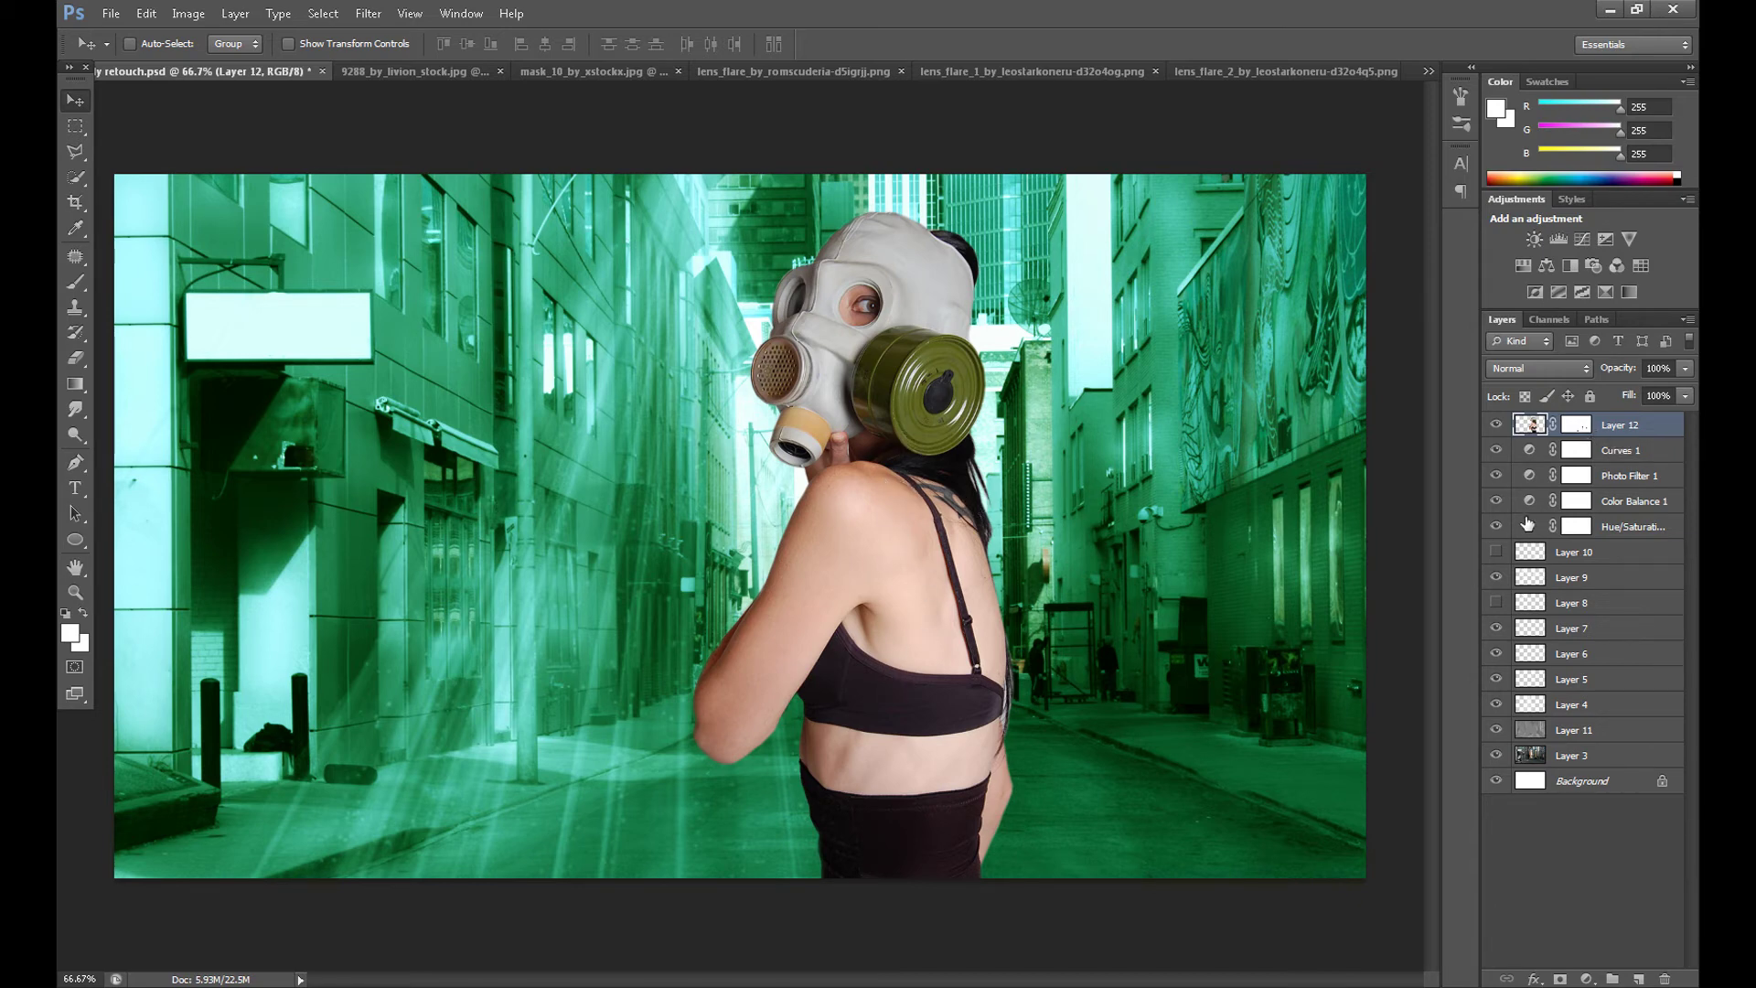
pyautogui.click(1621, 452)
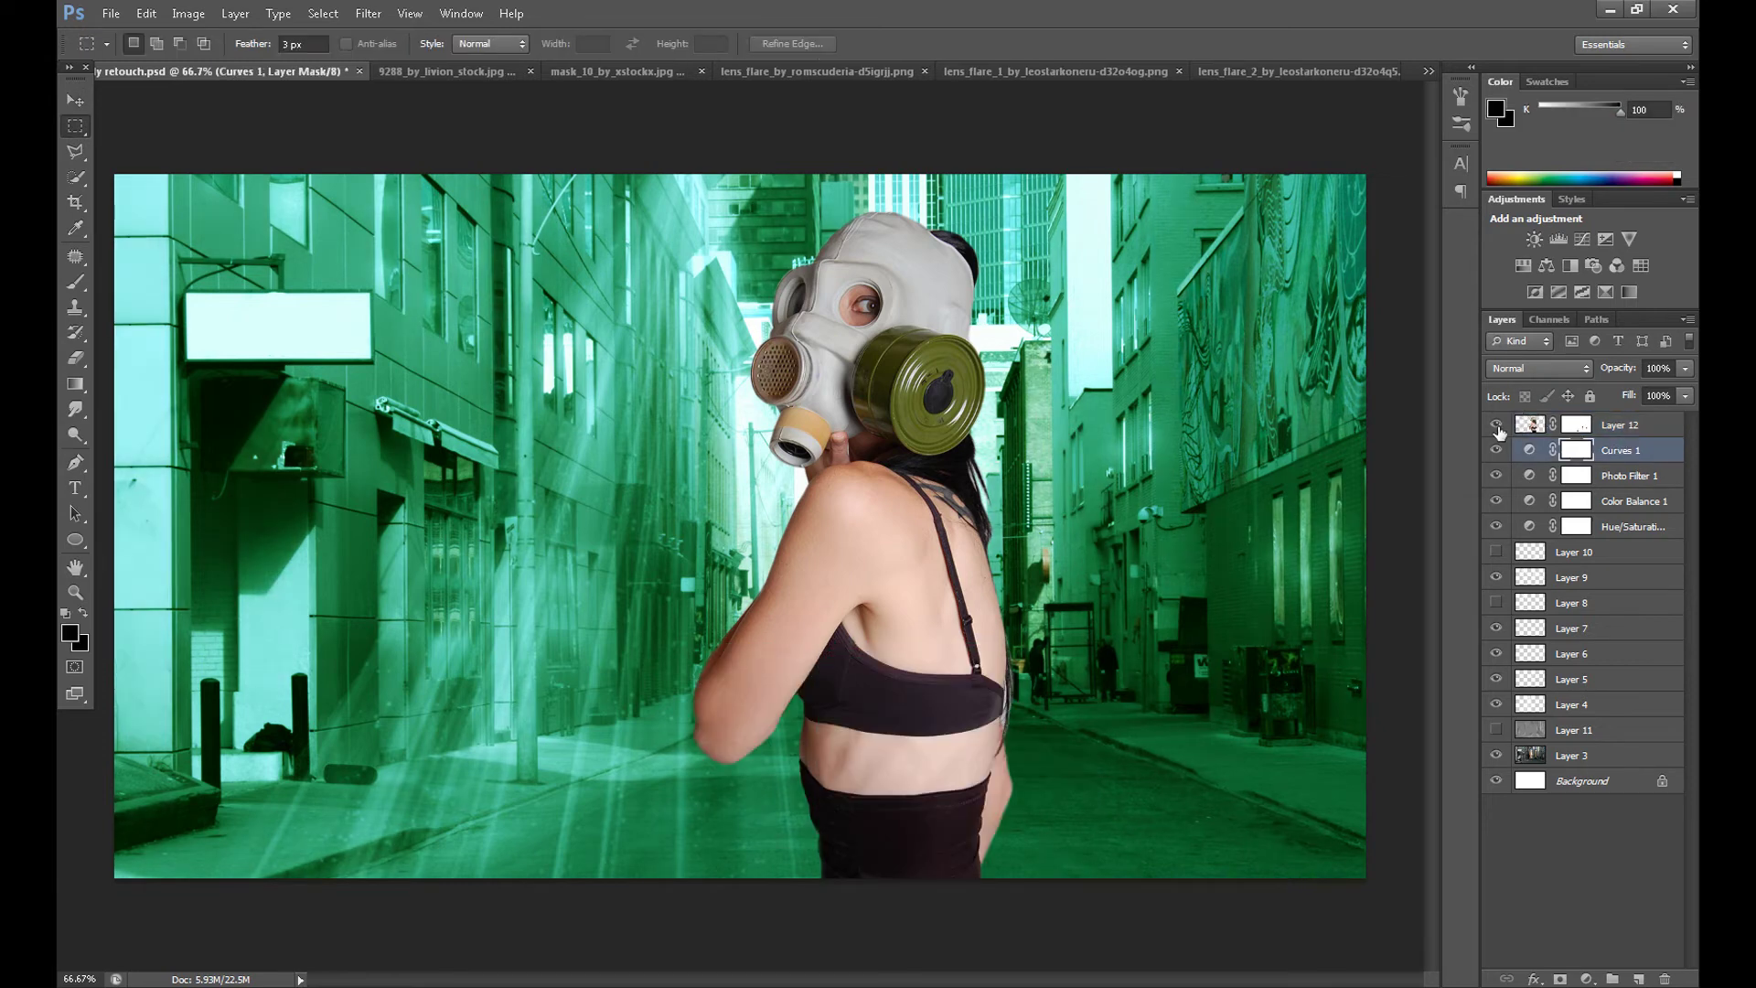
pyautogui.click(1619, 430)
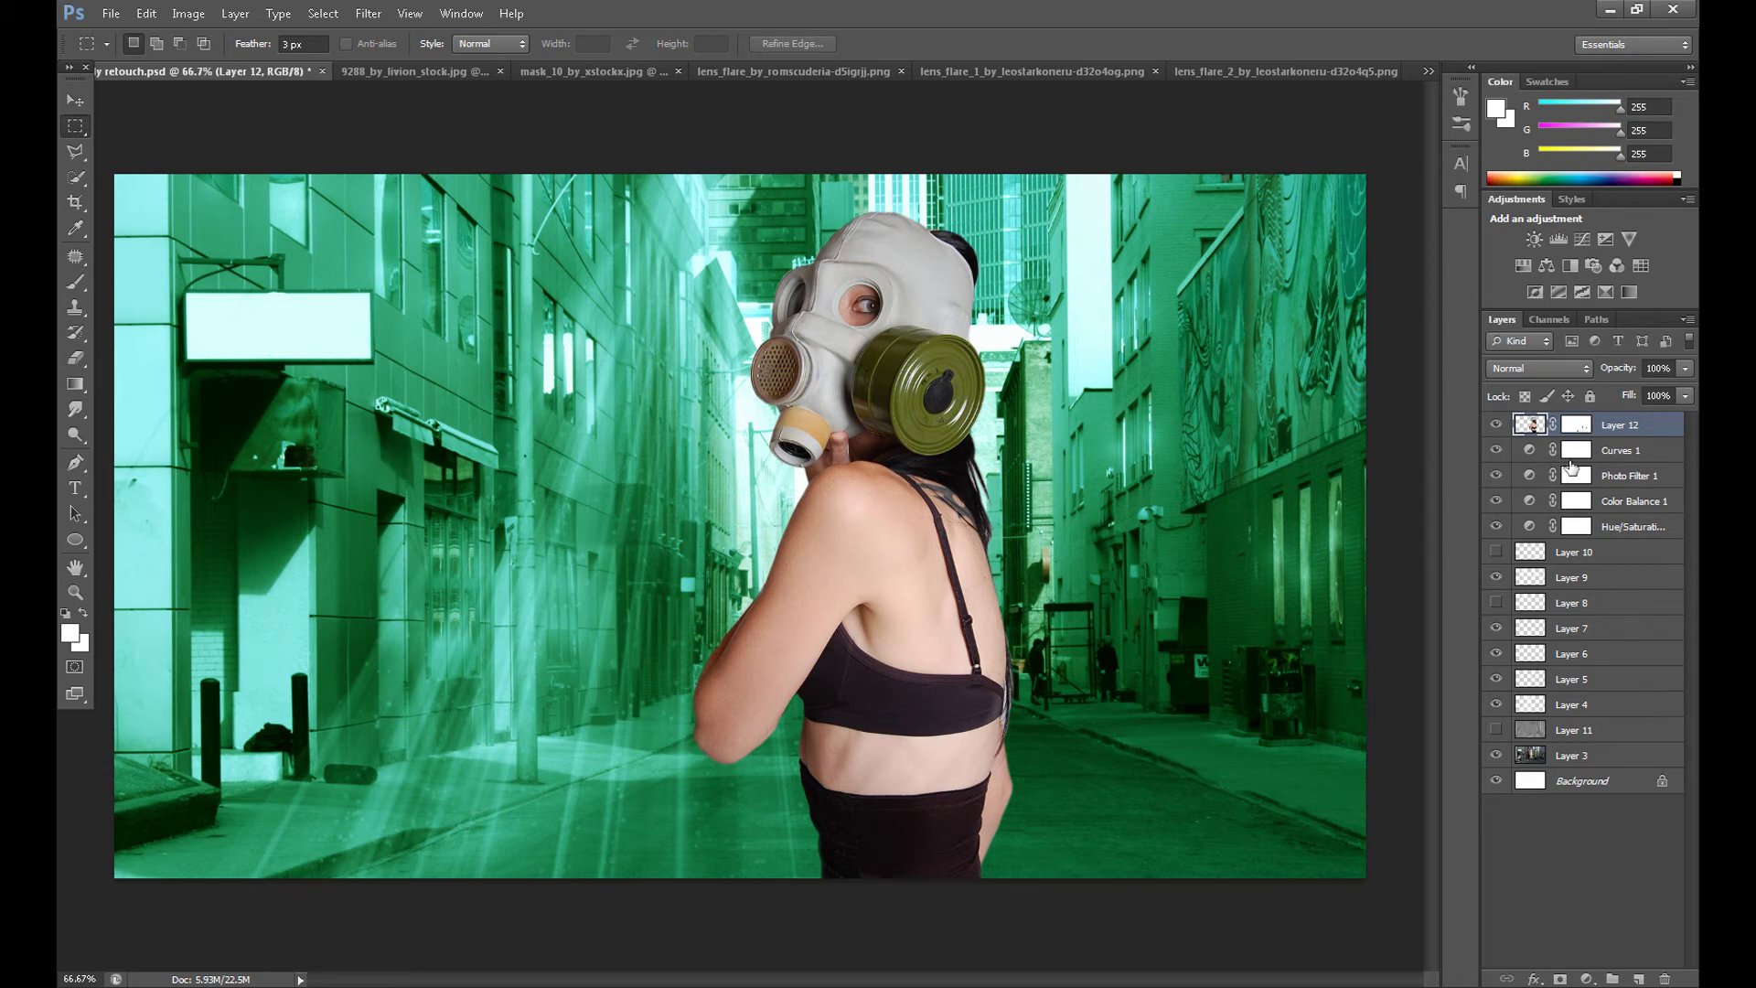
pyautogui.moveTo(1604, 425); pyautogui.dragTo(1586, 539)
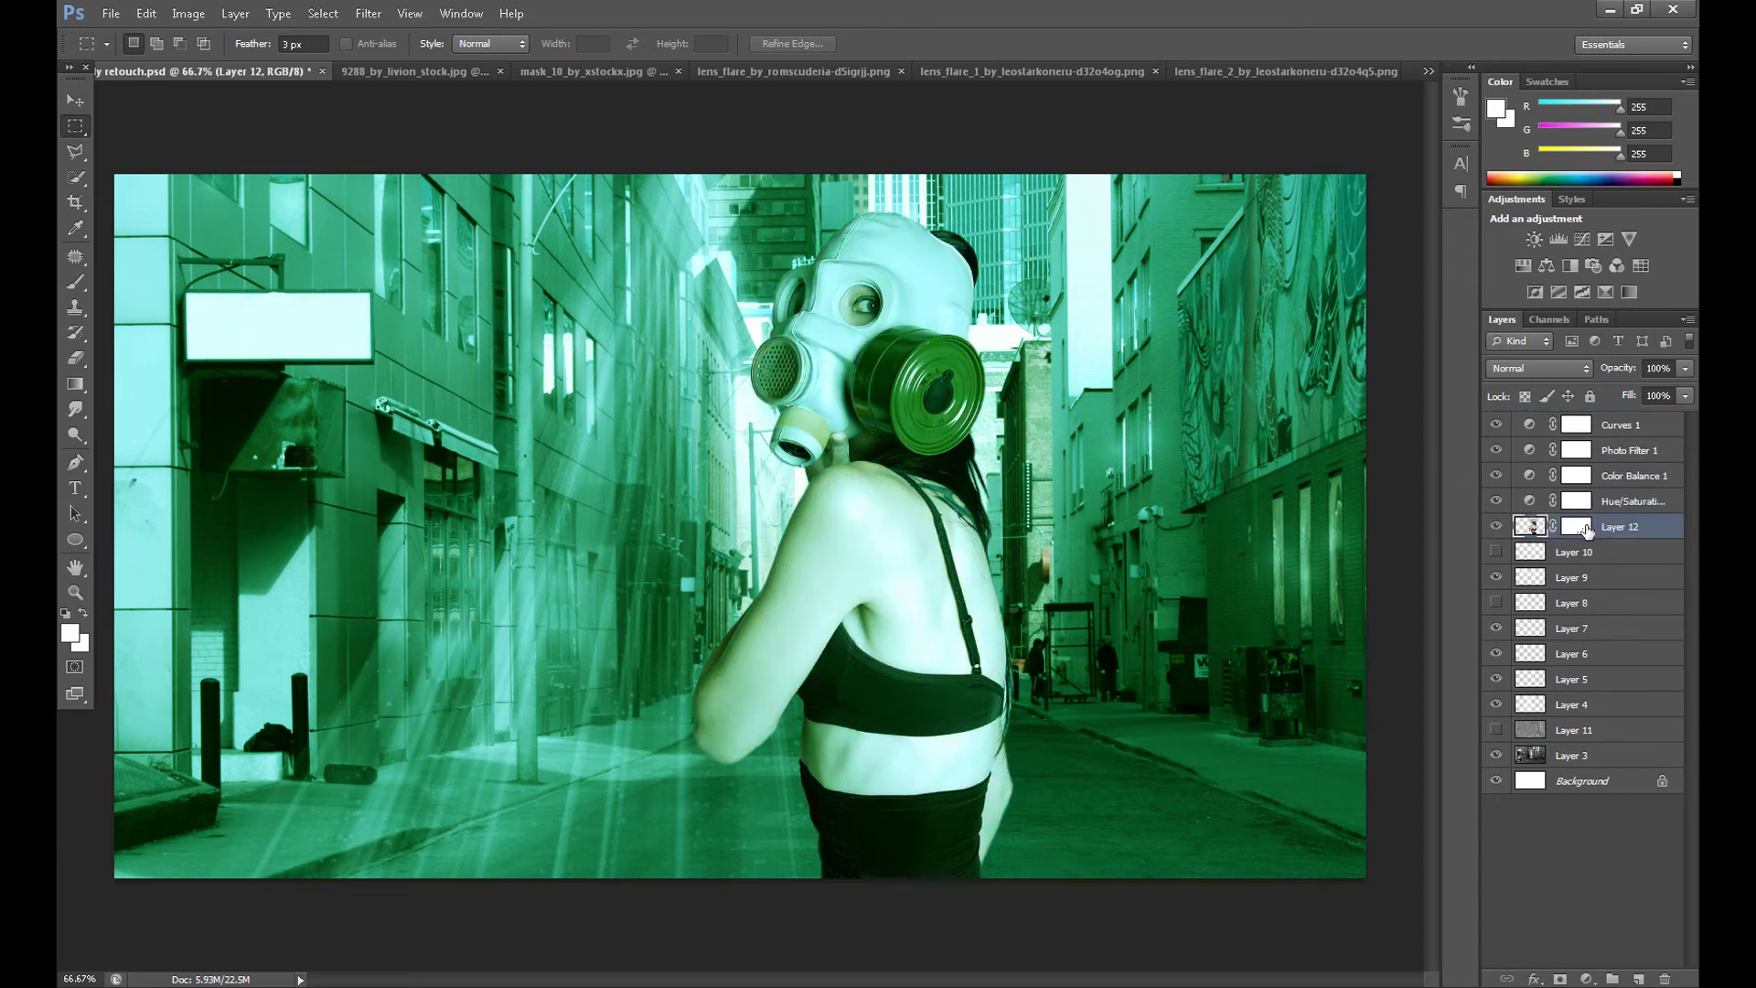
pyautogui.moveTo(1589, 530); pyautogui.dragTo(1604, 425)
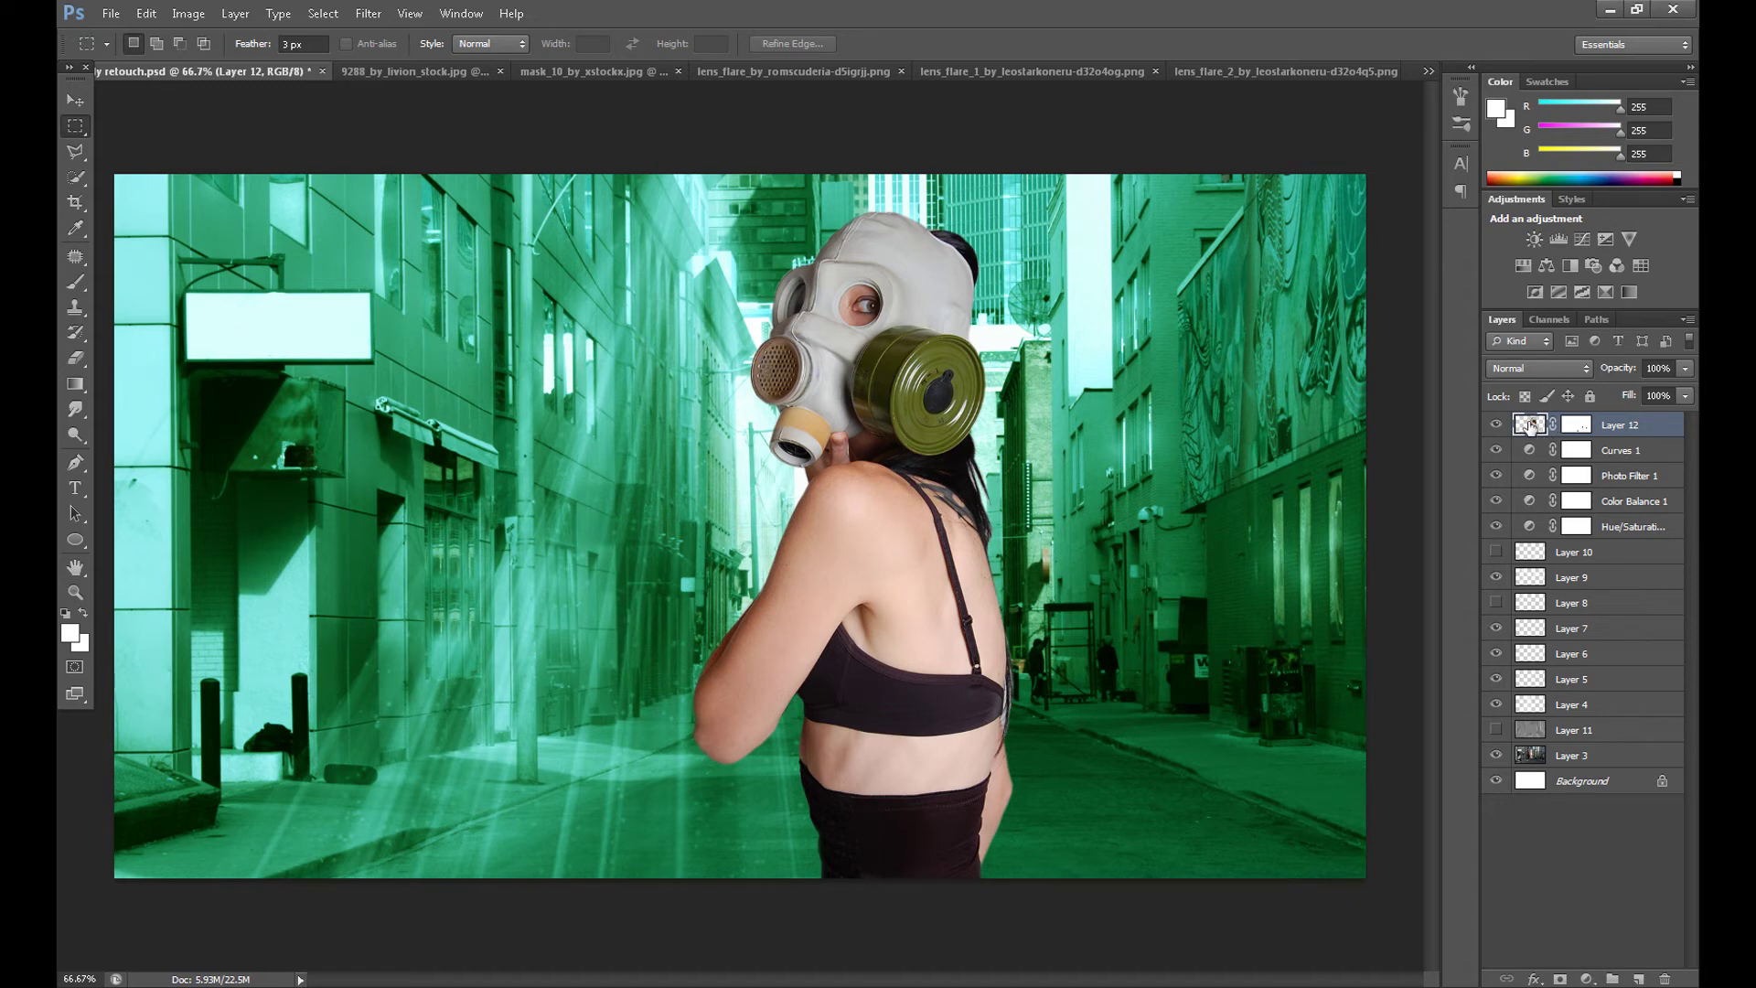
# Load the model's outline as a selection and add a Hue/Saturation adjustment limited to her with Saturation at -50
pyautogui.keyDown('ctrl'); pyautogui.click(1533, 430); pyautogui.keyUp('ctrl')
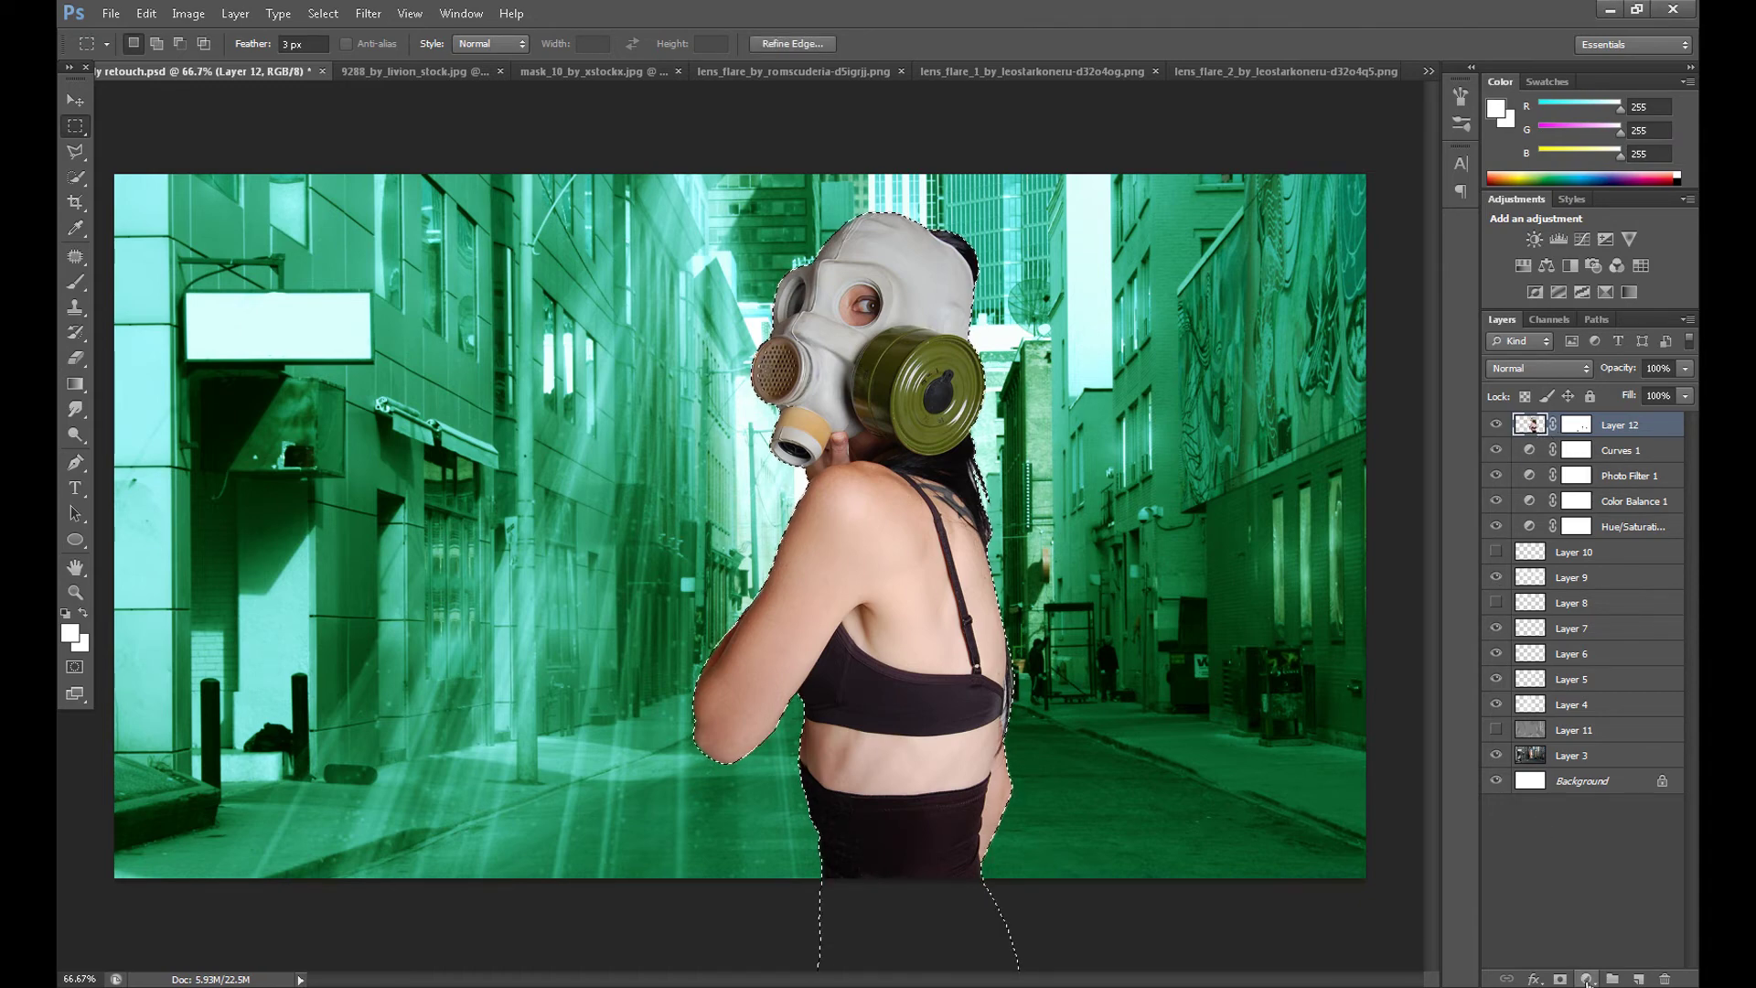
pyautogui.click(1586, 978)
pyautogui.click(1551, 743)
pyautogui.moveTo(984, 320); pyautogui.dragTo(931, 322)
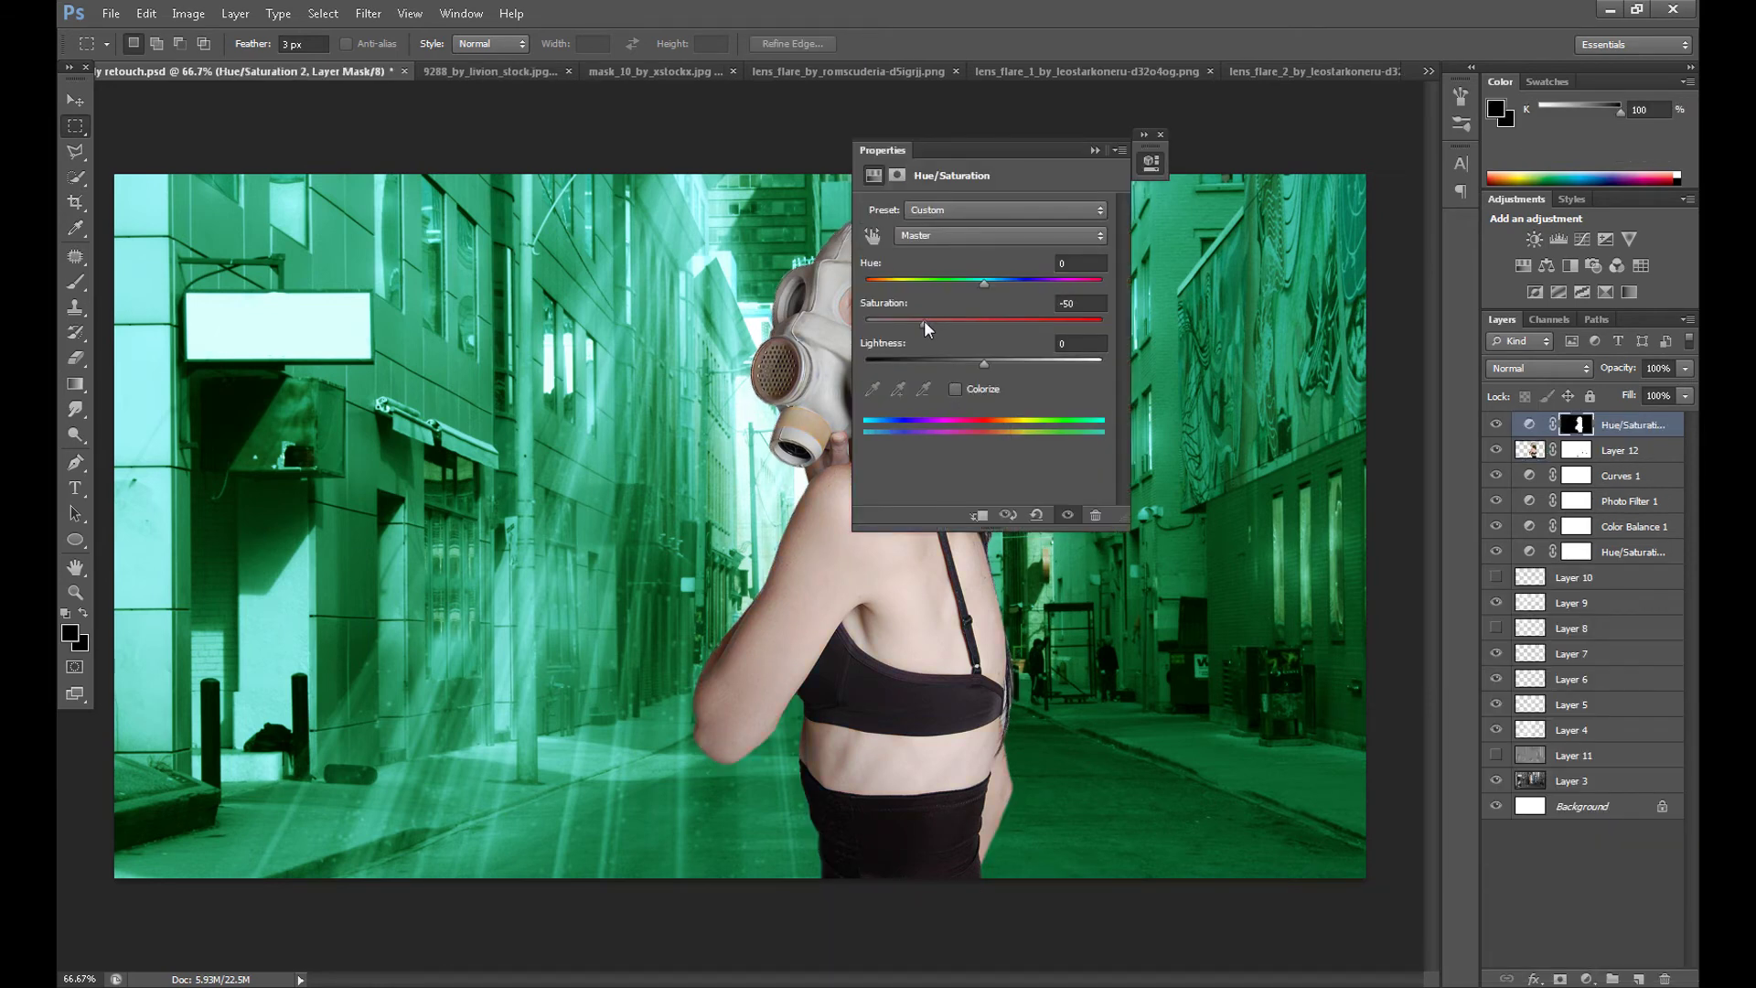
pyautogui.click(925, 321)
pyautogui.click(1159, 136)
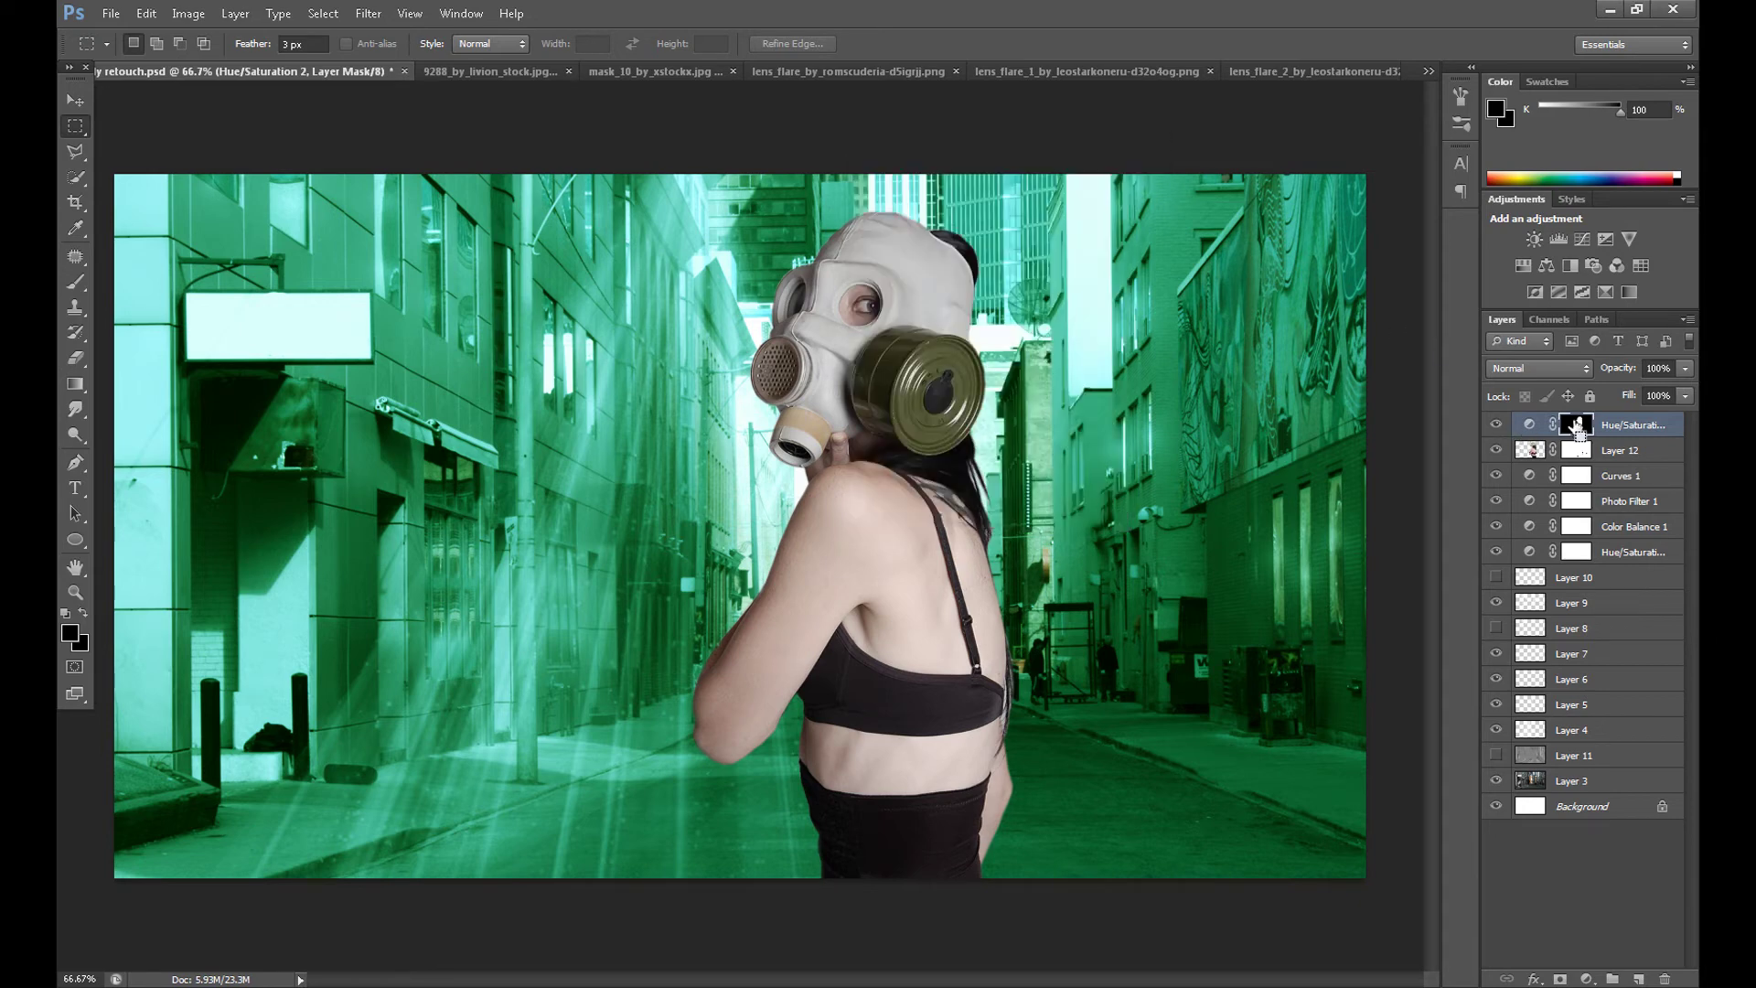
# Add a Color Balance adjustment masked to the model, with Midtones at Cyan/Red -36, Magenta/Green +28 and Yellow/Blue -18
pyautogui.keyDown('ctrl'); pyautogui.click(1576, 425); pyautogui.keyUp('ctrl')
pyautogui.click(1587, 977)
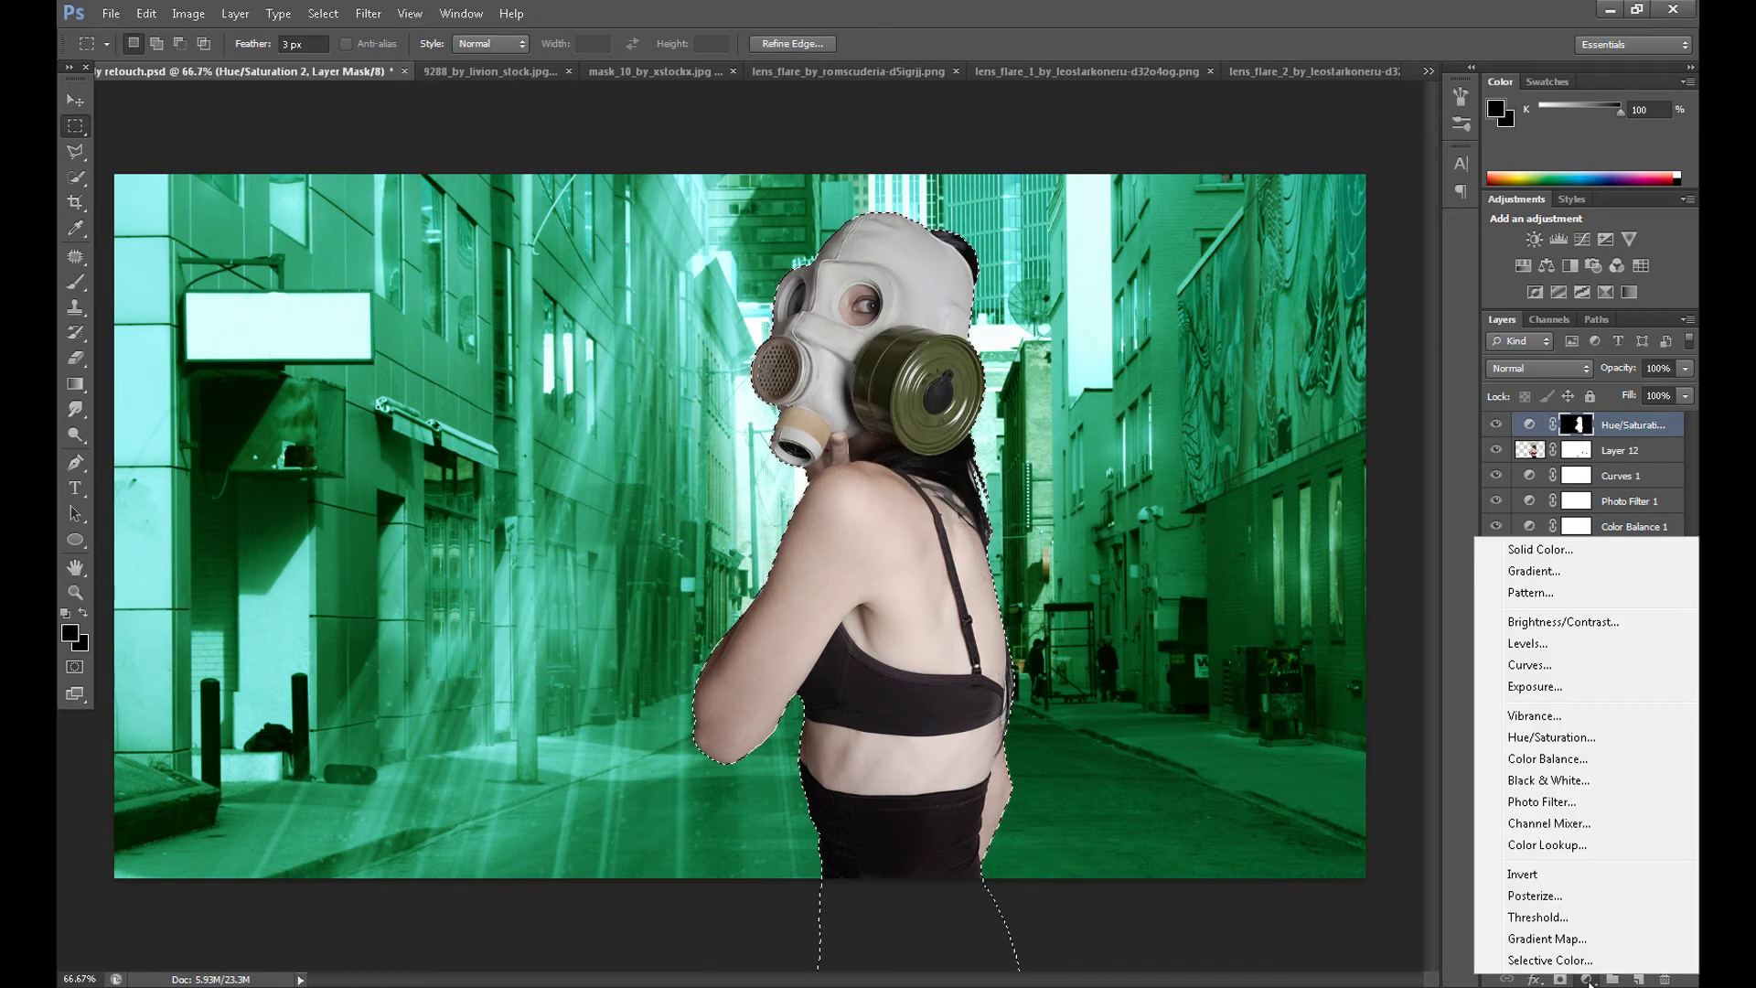
pyautogui.click(1545, 758)
pyautogui.moveTo(952, 252); pyautogui.dragTo(920, 255)
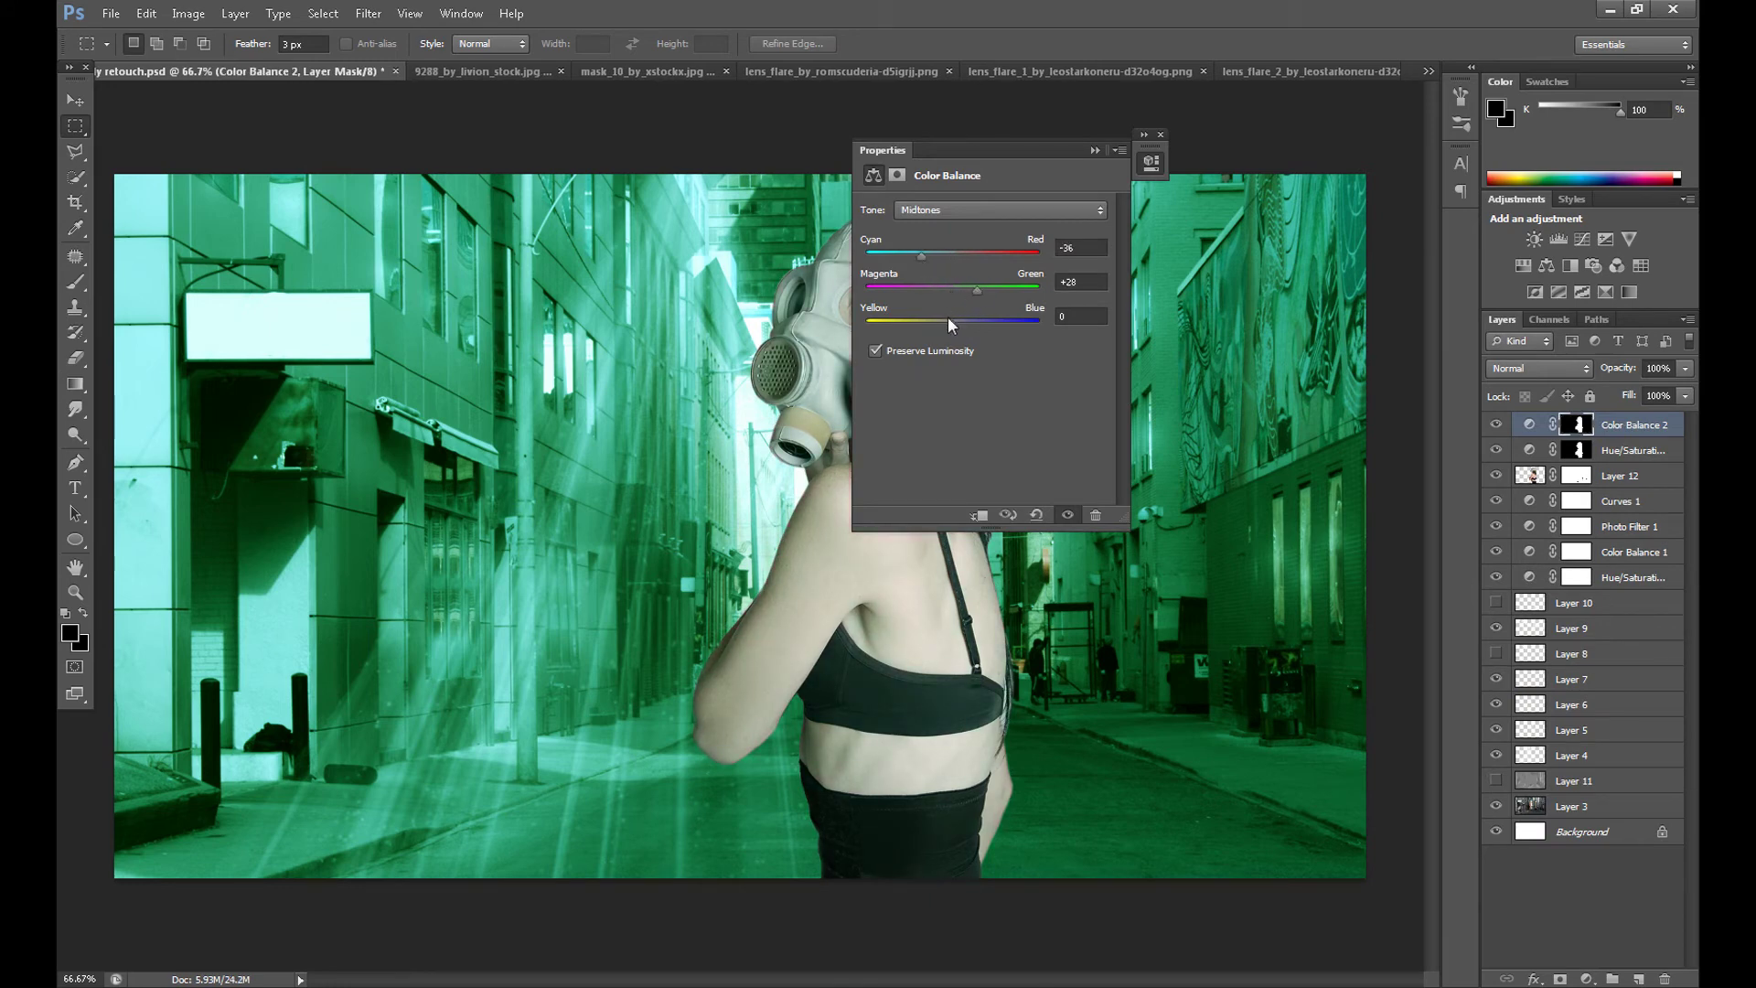
pyautogui.moveTo(951, 323); pyautogui.dragTo(937, 321)
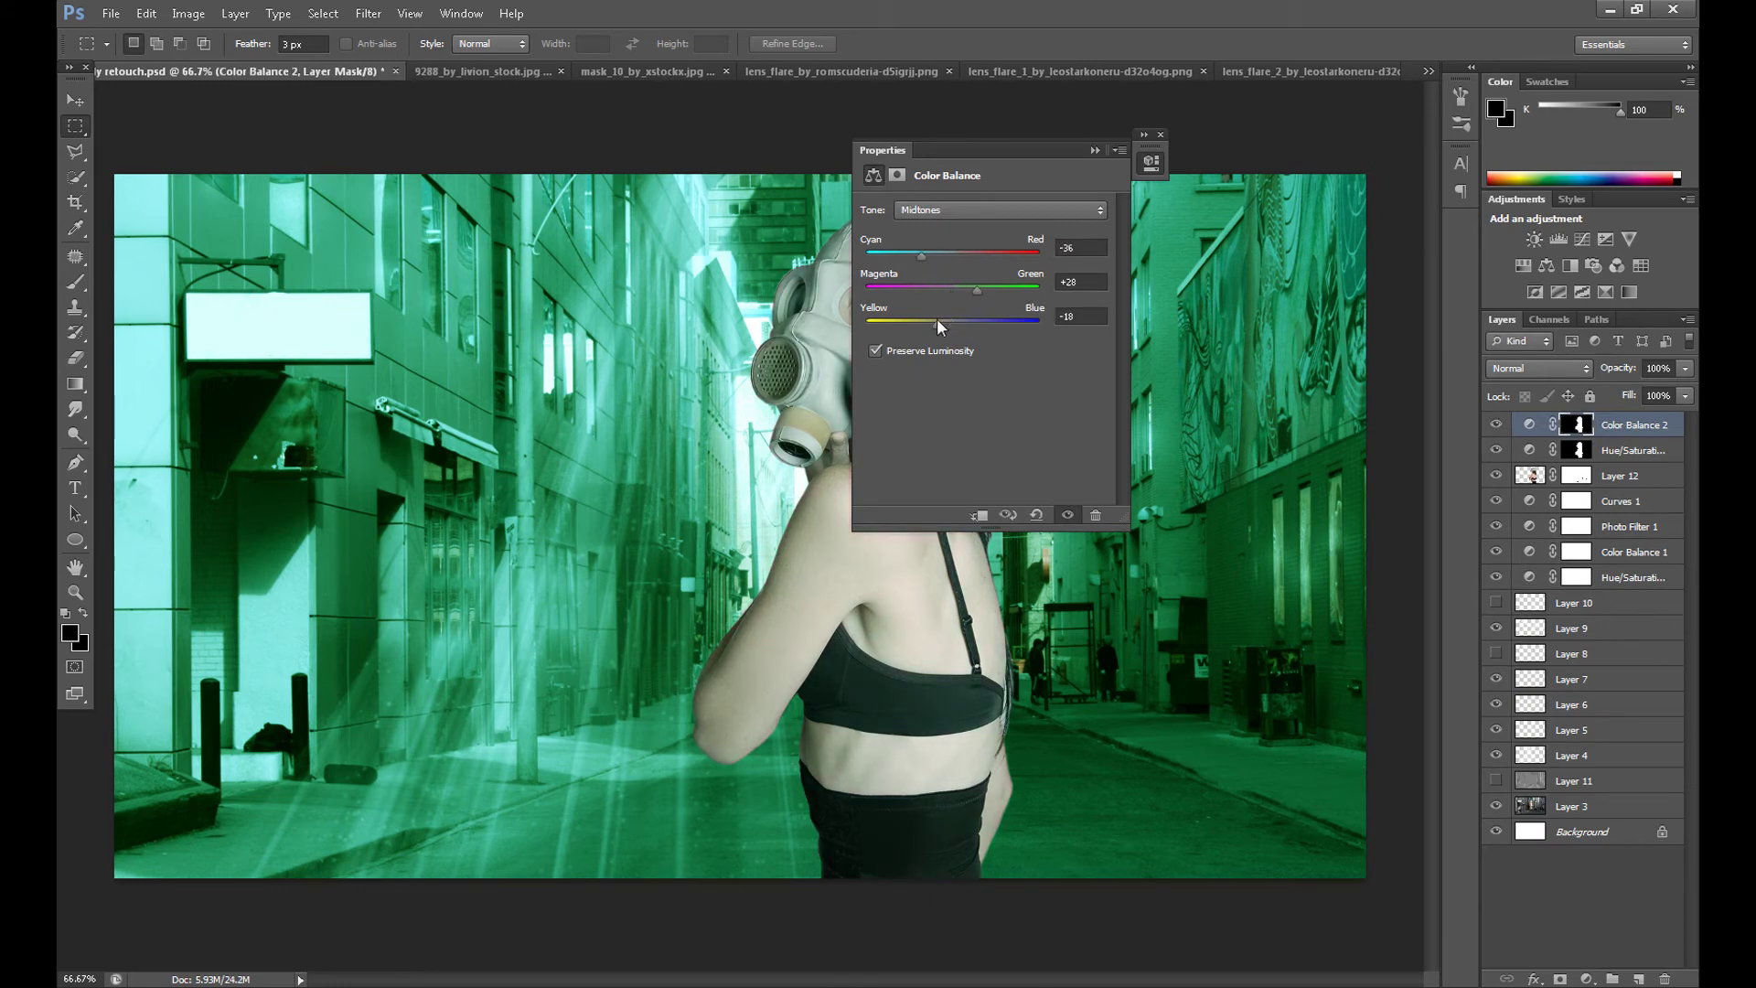
# Set the model's Color Balance Highlights to Cyan/Red -35, Magenta/Green +18 and Yellow/Blue -10
pyautogui.click(962, 220)
pyautogui.click(953, 254)
pyautogui.moveTo(930, 259); pyautogui.dragTo(922, 253)
pyautogui.click(975, 288)
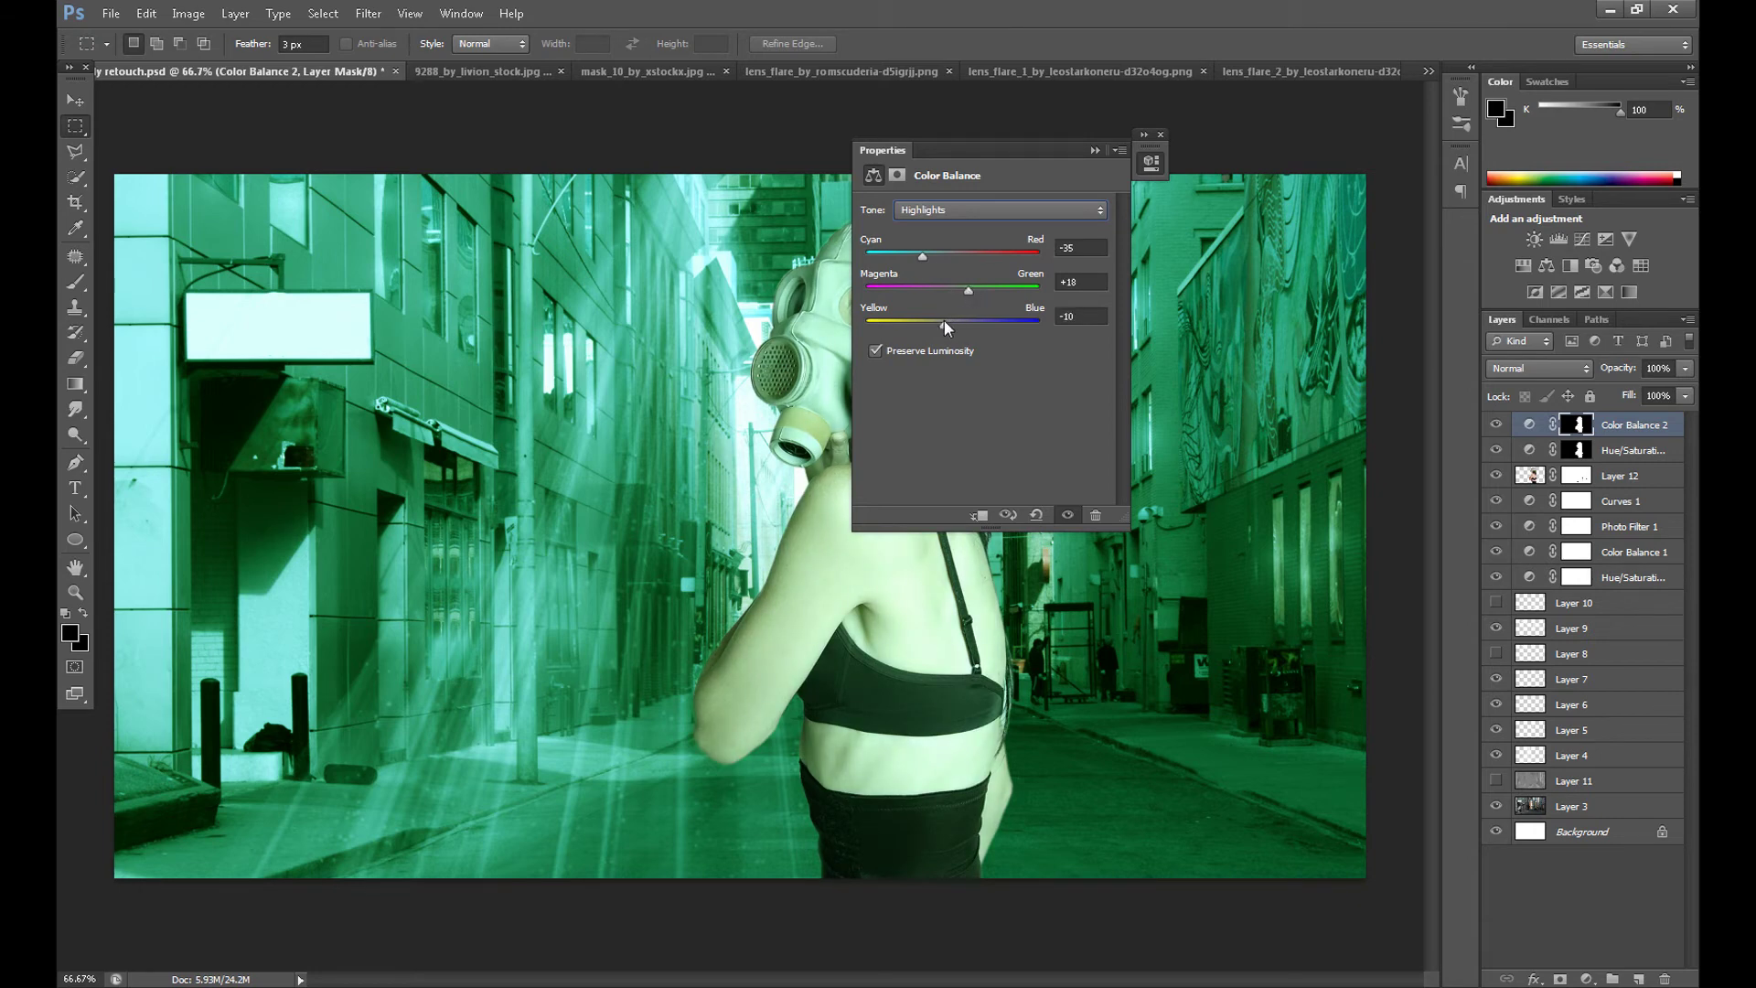
# Set the model's Color Balance Shadows to Cyan/Red -38, Magenta/Green -13 and Yellow/Blue -21
pyautogui.click(955, 206)
pyautogui.click(940, 236)
pyautogui.click(932, 252)
pyautogui.moveTo(952, 291); pyautogui.dragTo(925, 290)
pyautogui.moveTo(926, 290); pyautogui.dragTo(910, 287)
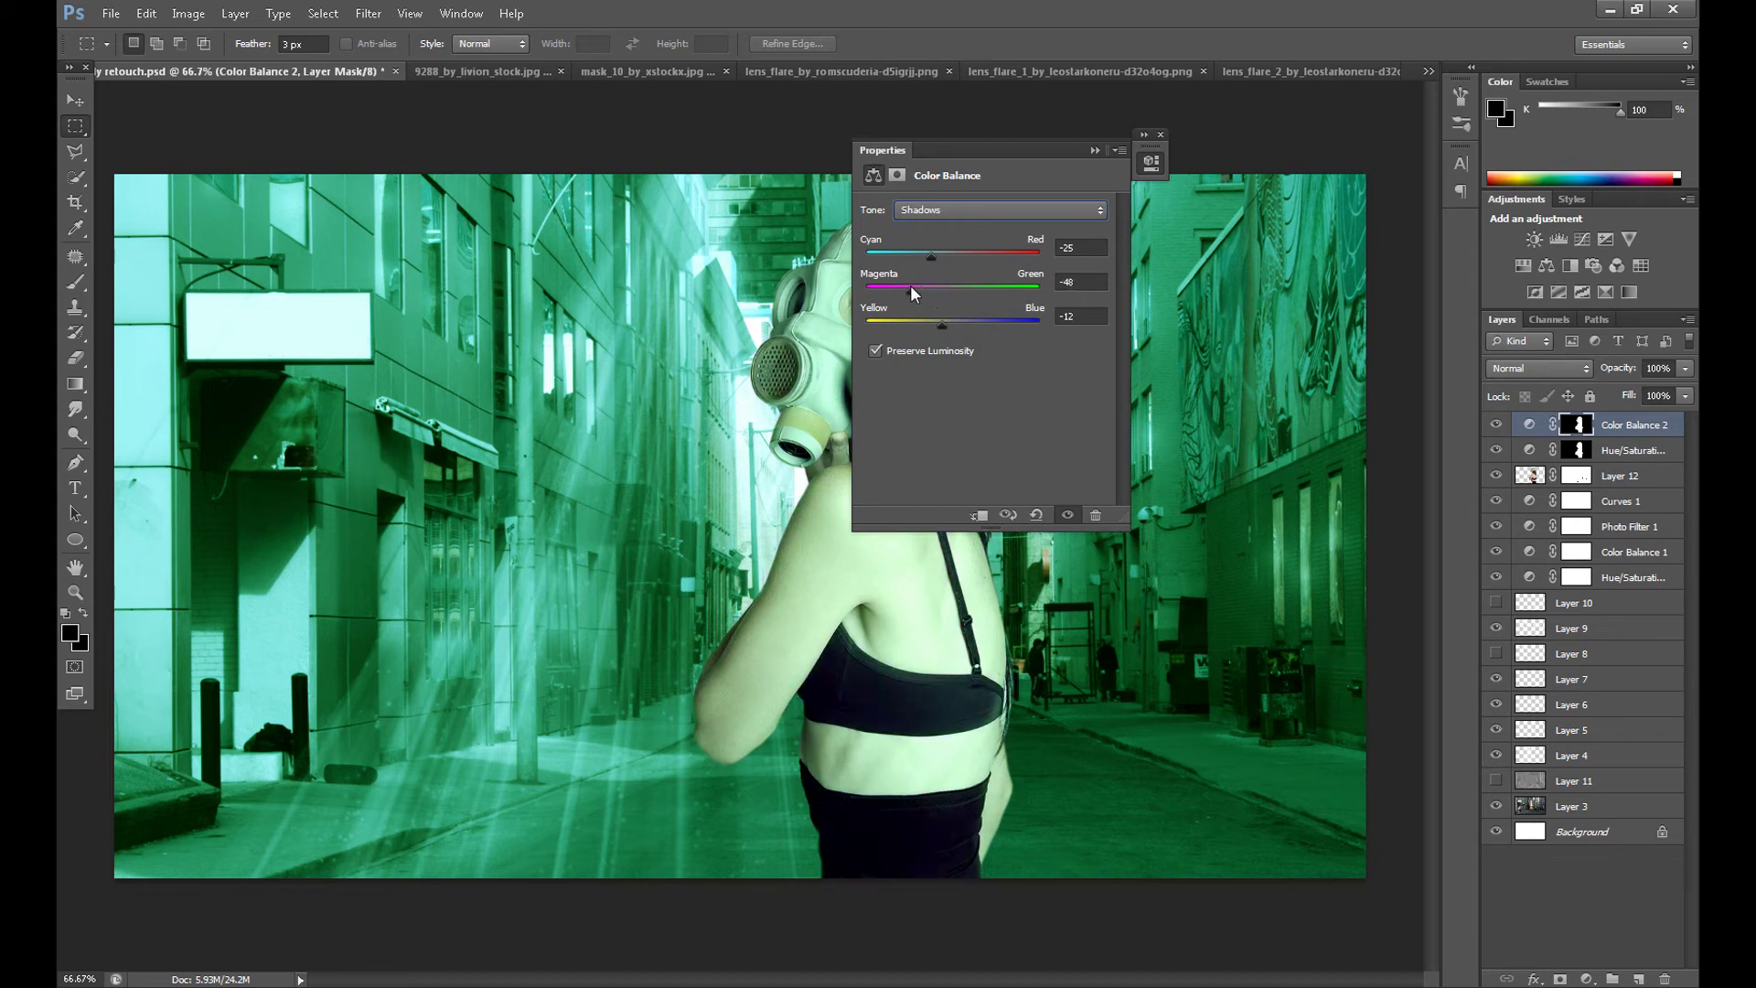
pyautogui.moveTo(959, 162); pyautogui.dragTo(1239, 165)
pyautogui.moveTo(1225, 288); pyautogui.dragTo(1232, 322)
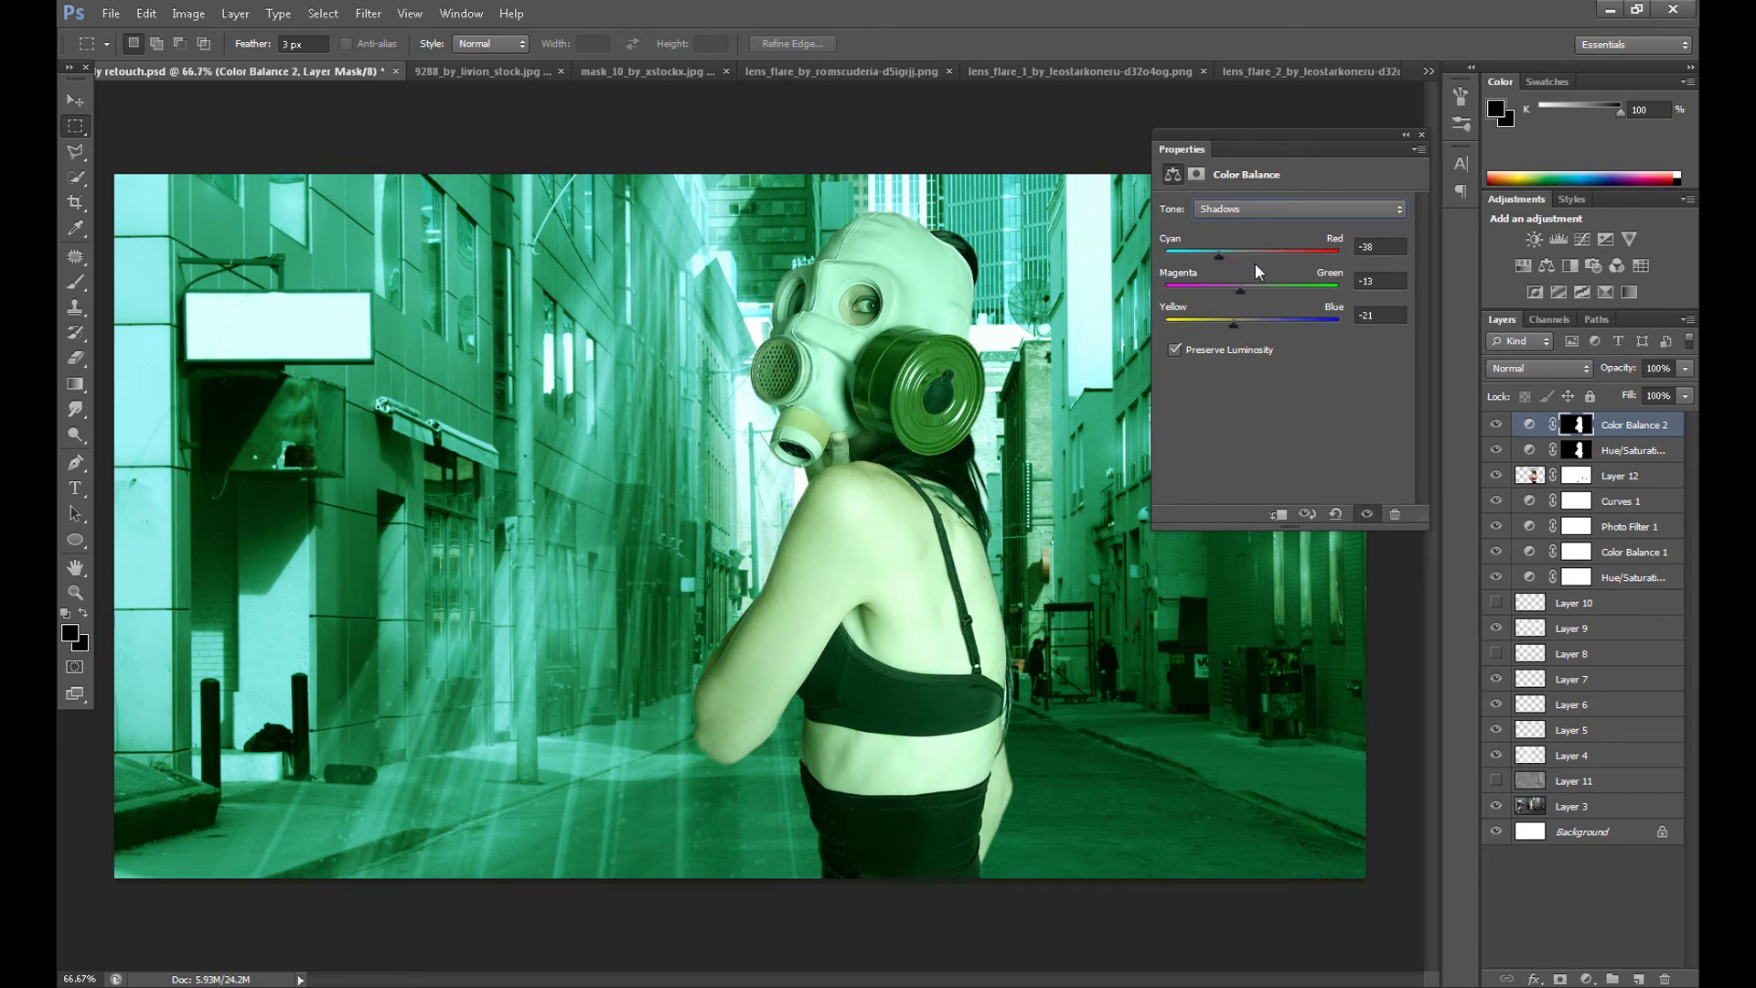
# Add a Curves adjustment limited to the model using her existing mask outline, and try the Screen blend mode on it
pyautogui.click(1421, 135)
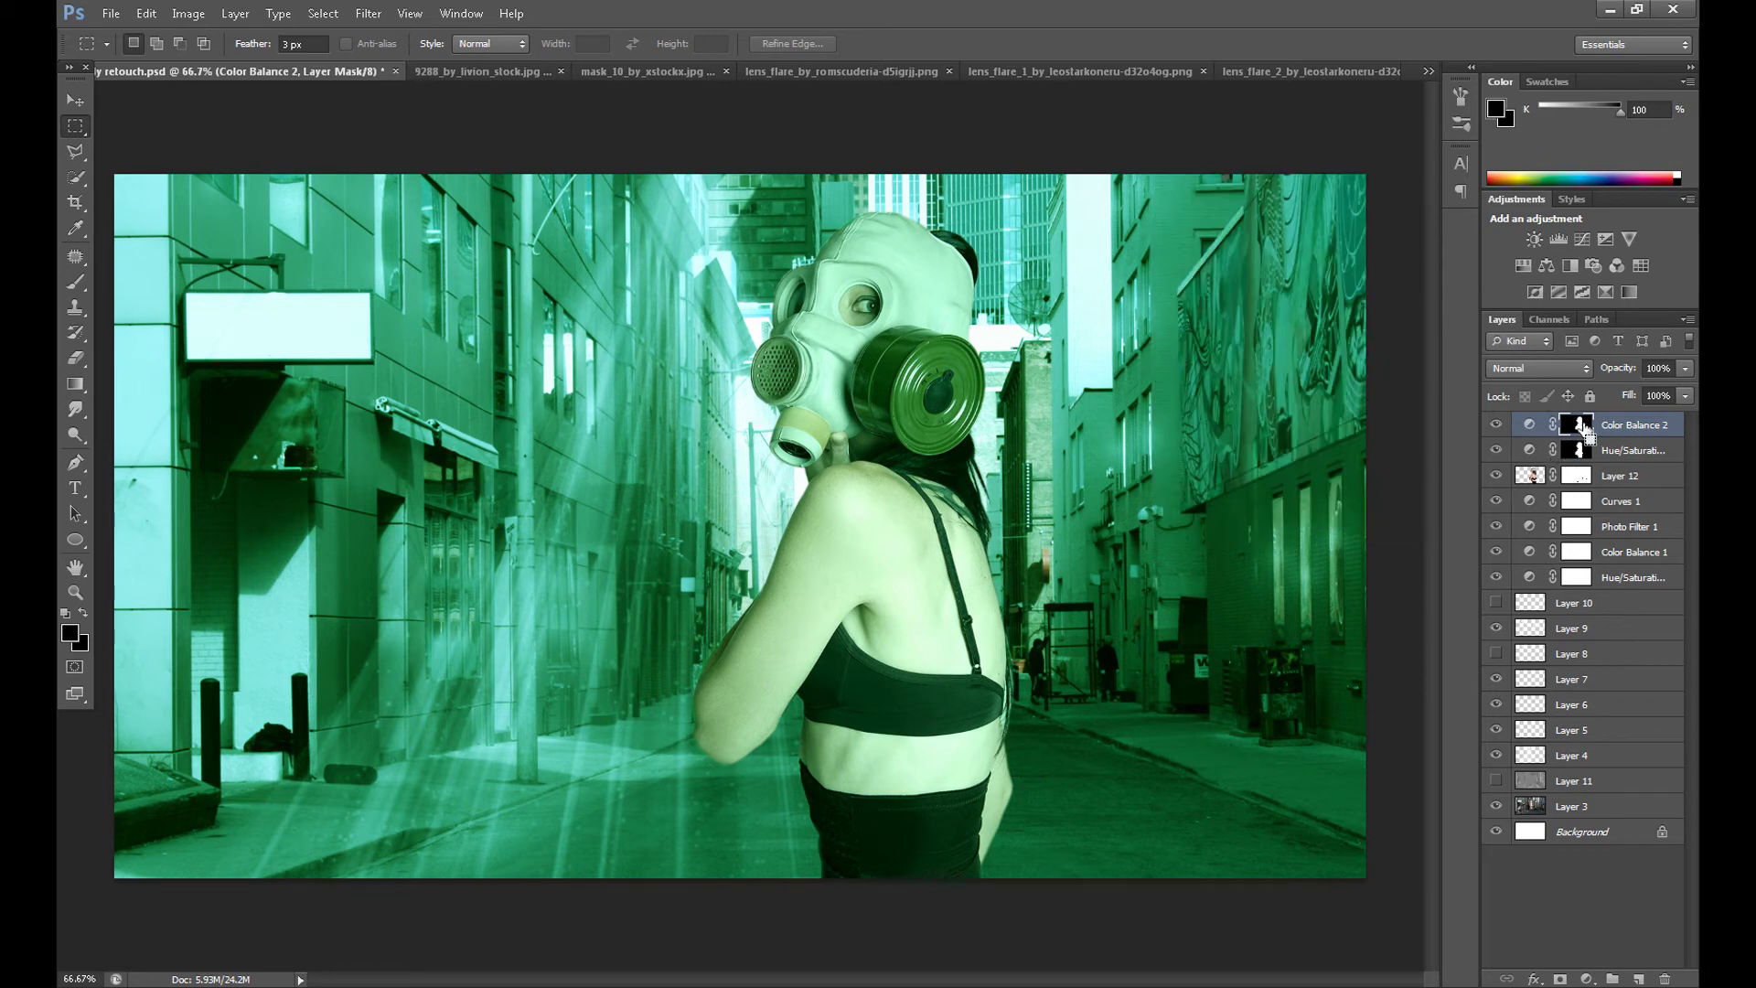
pyautogui.keyDown('ctrl'); pyautogui.click(1590, 425); pyautogui.keyUp('ctrl')
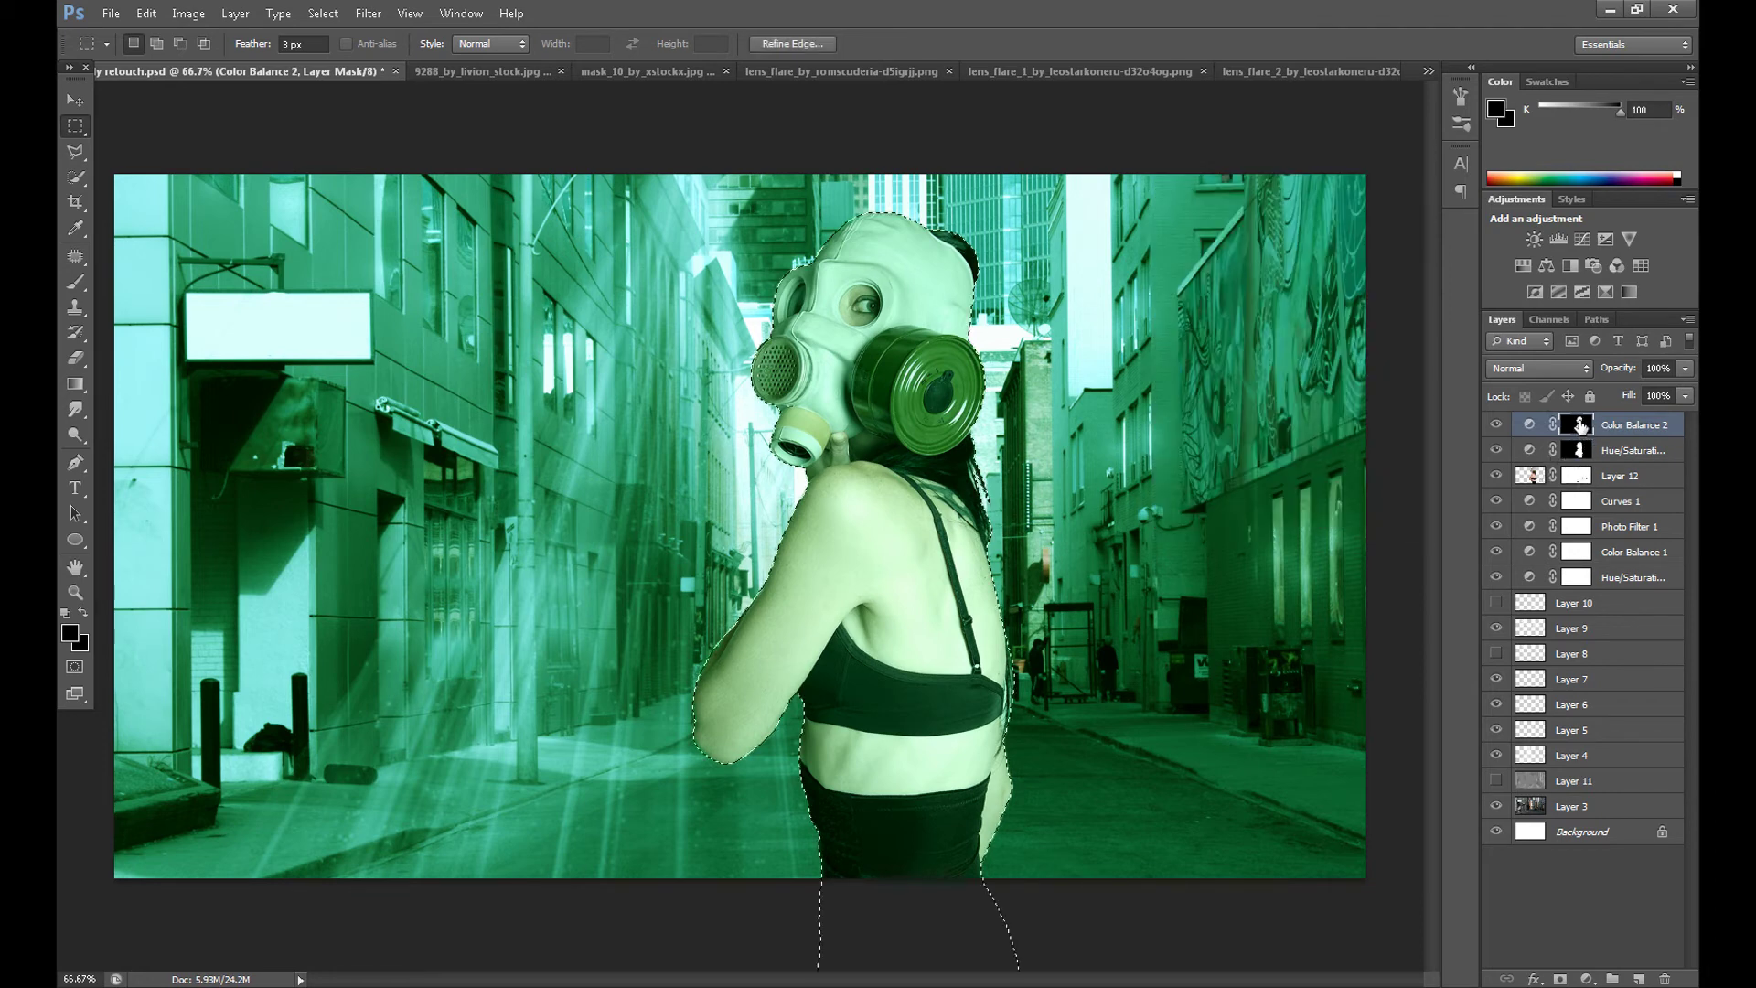
pyautogui.click(1585, 979)
pyautogui.click(1528, 669)
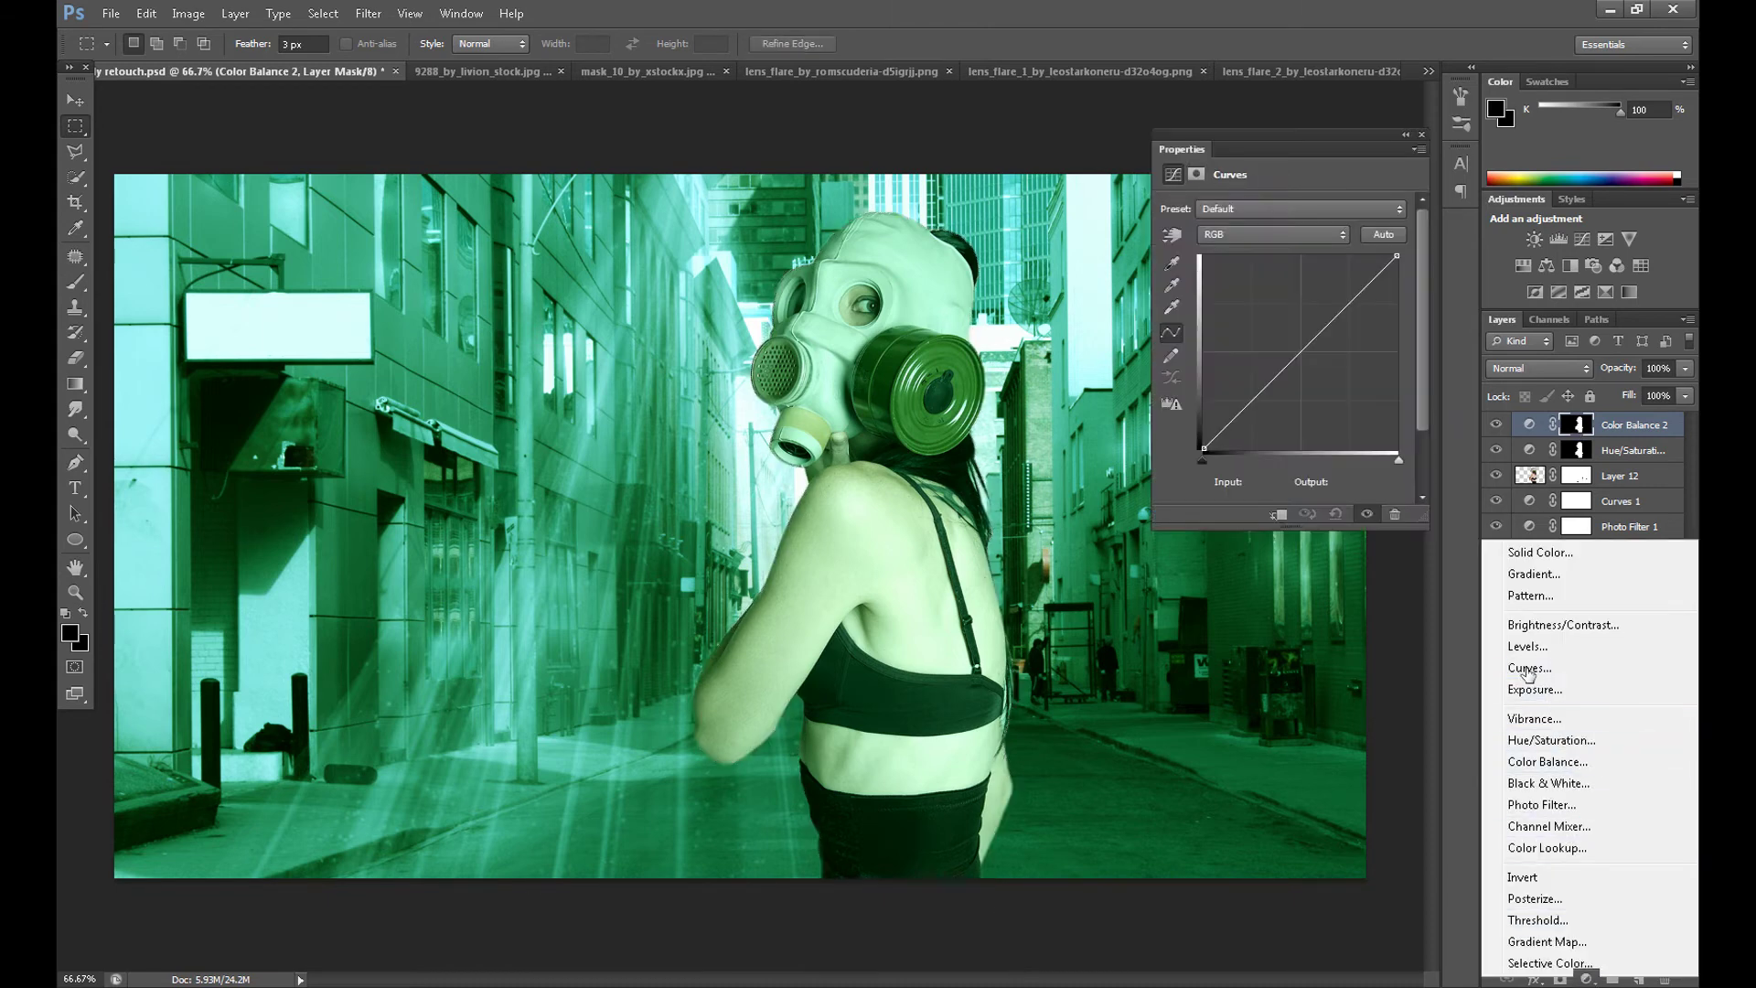
pyautogui.click(1529, 364)
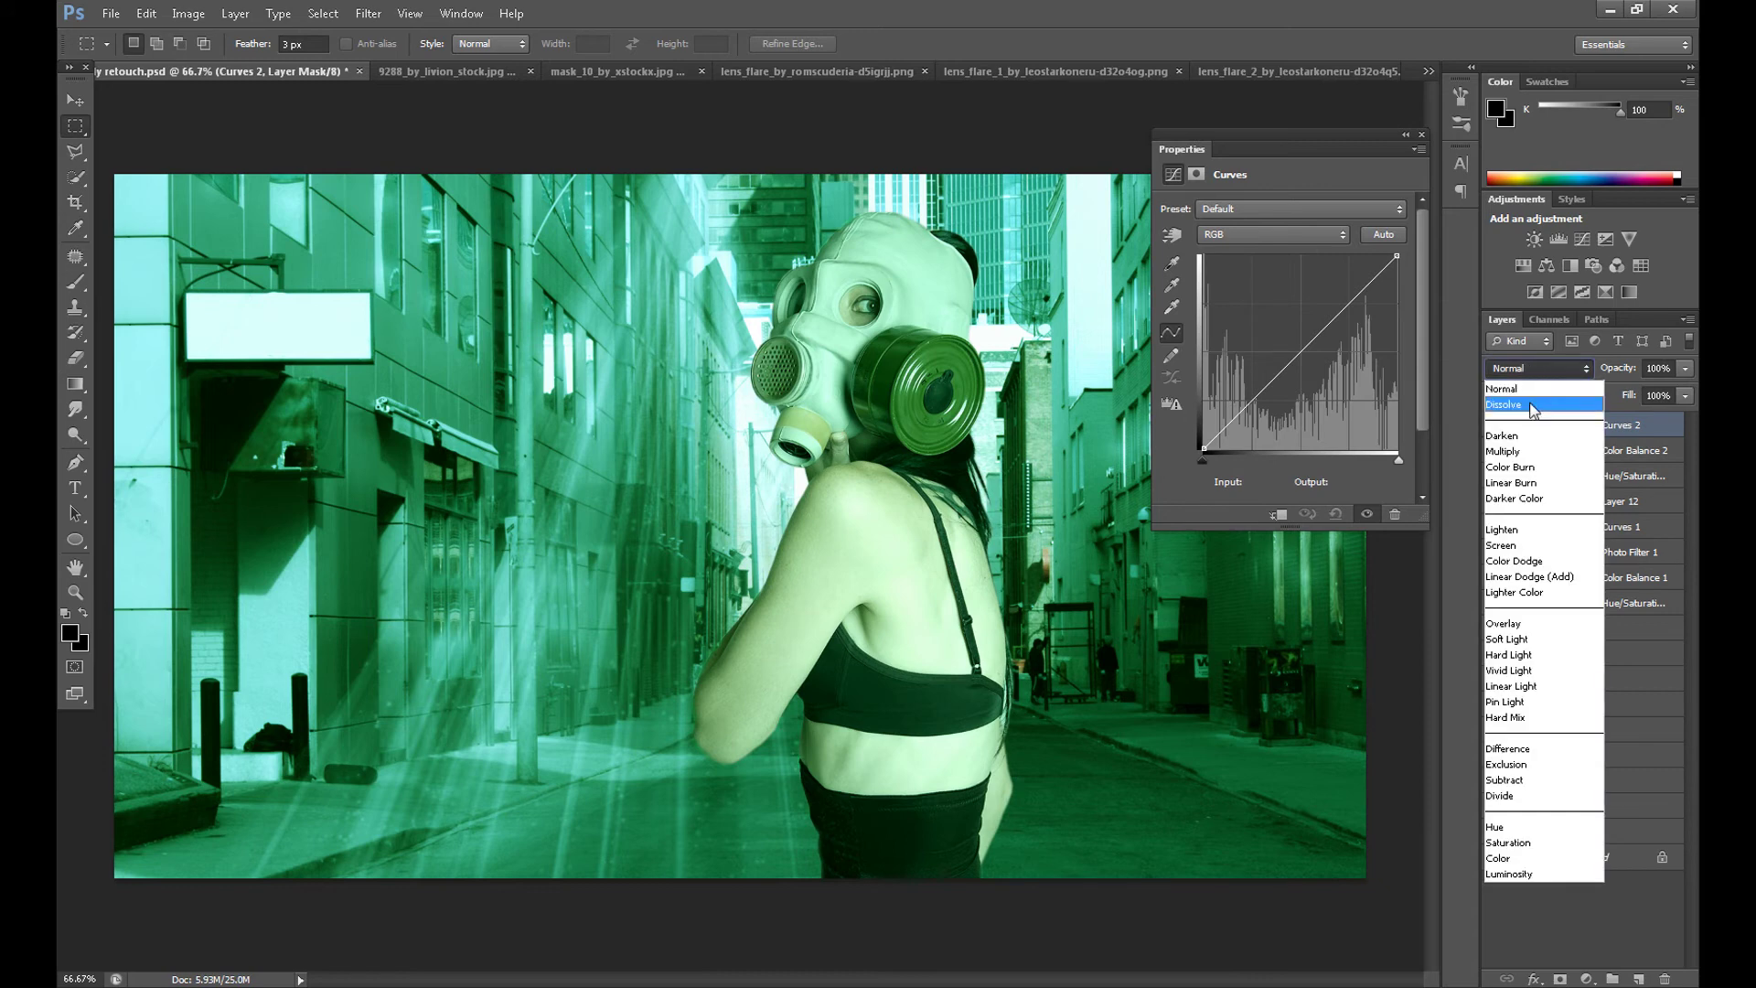
pyautogui.click(1536, 546)
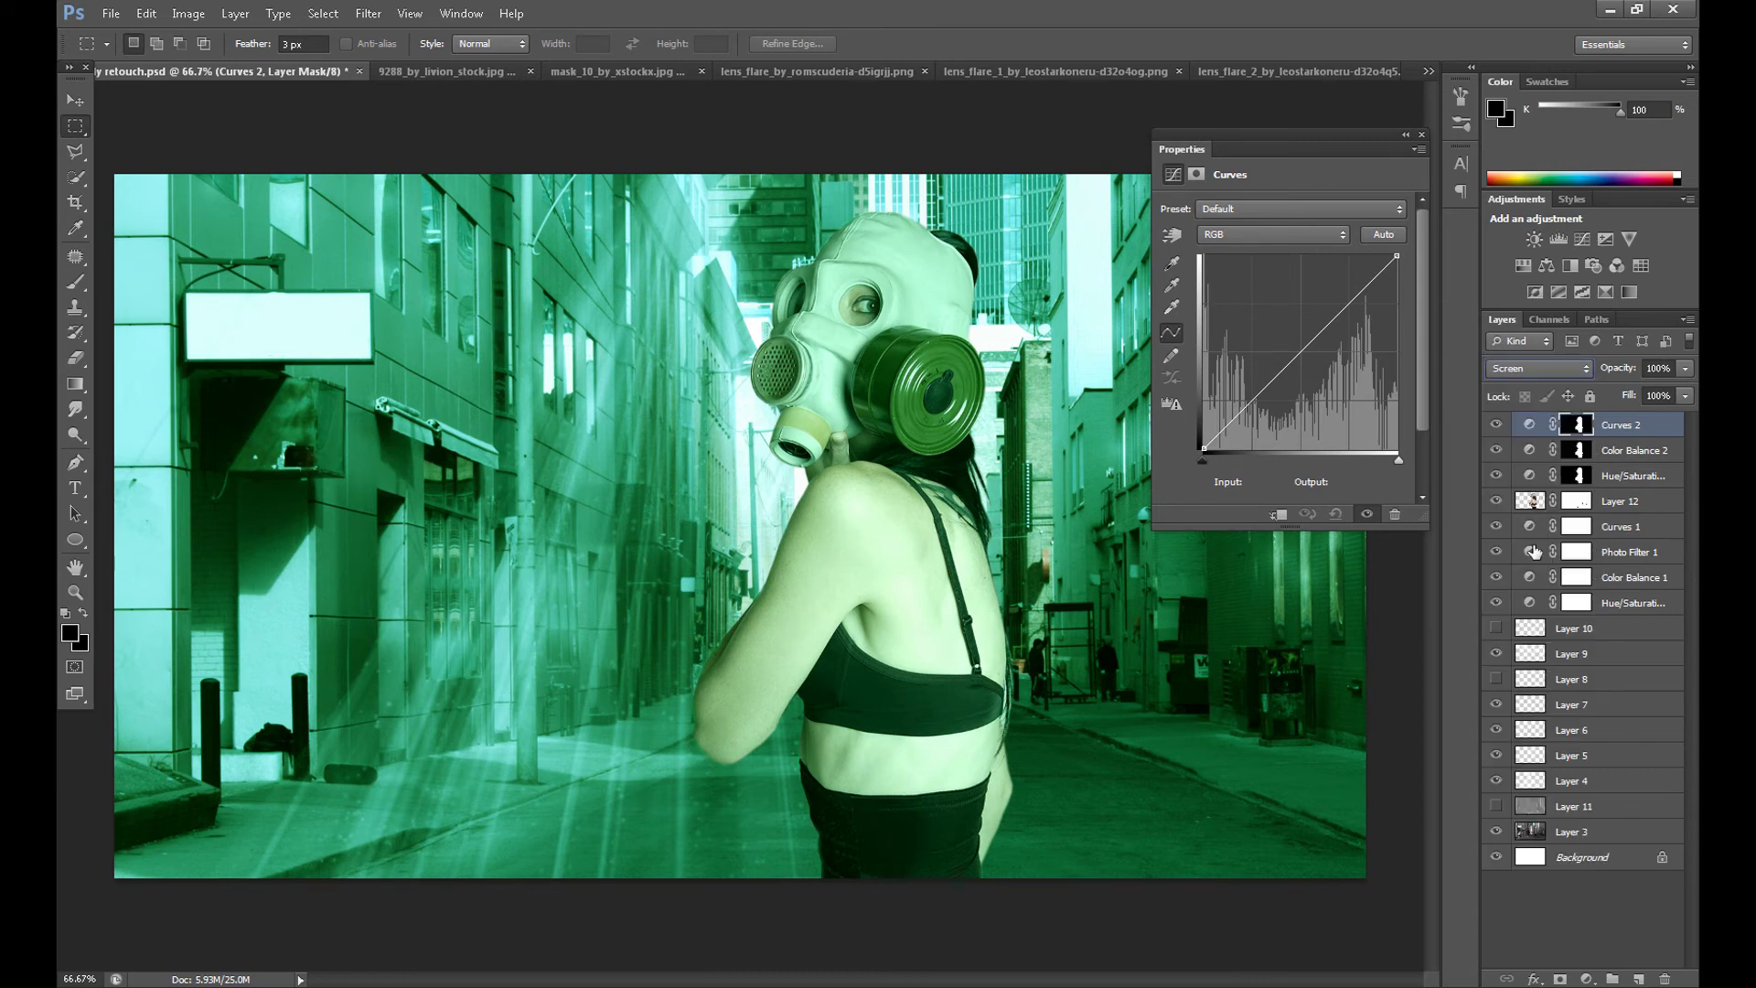
# Shape the model's RGB curve with a point at input 60, output 42 and another at input 166, output 164
pyautogui.moveTo(1250, 403); pyautogui.dragTo(1249, 417)
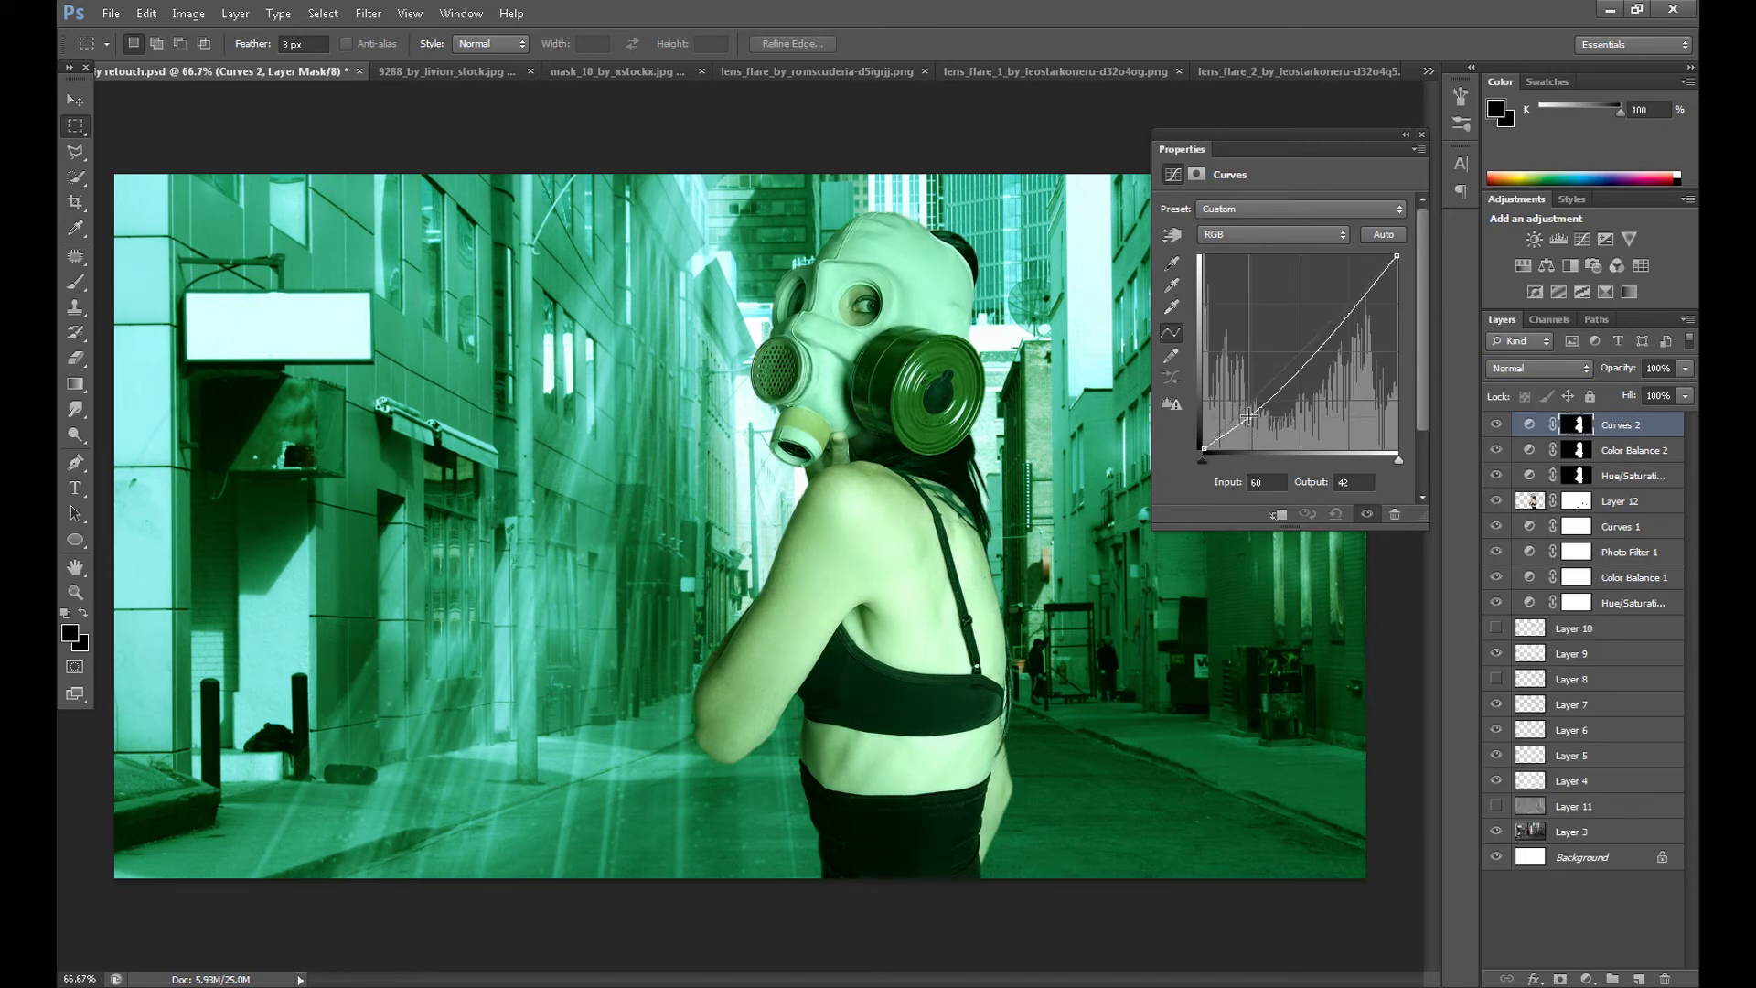
pyautogui.moveTo(1339, 322); pyautogui.dragTo(1328, 323)
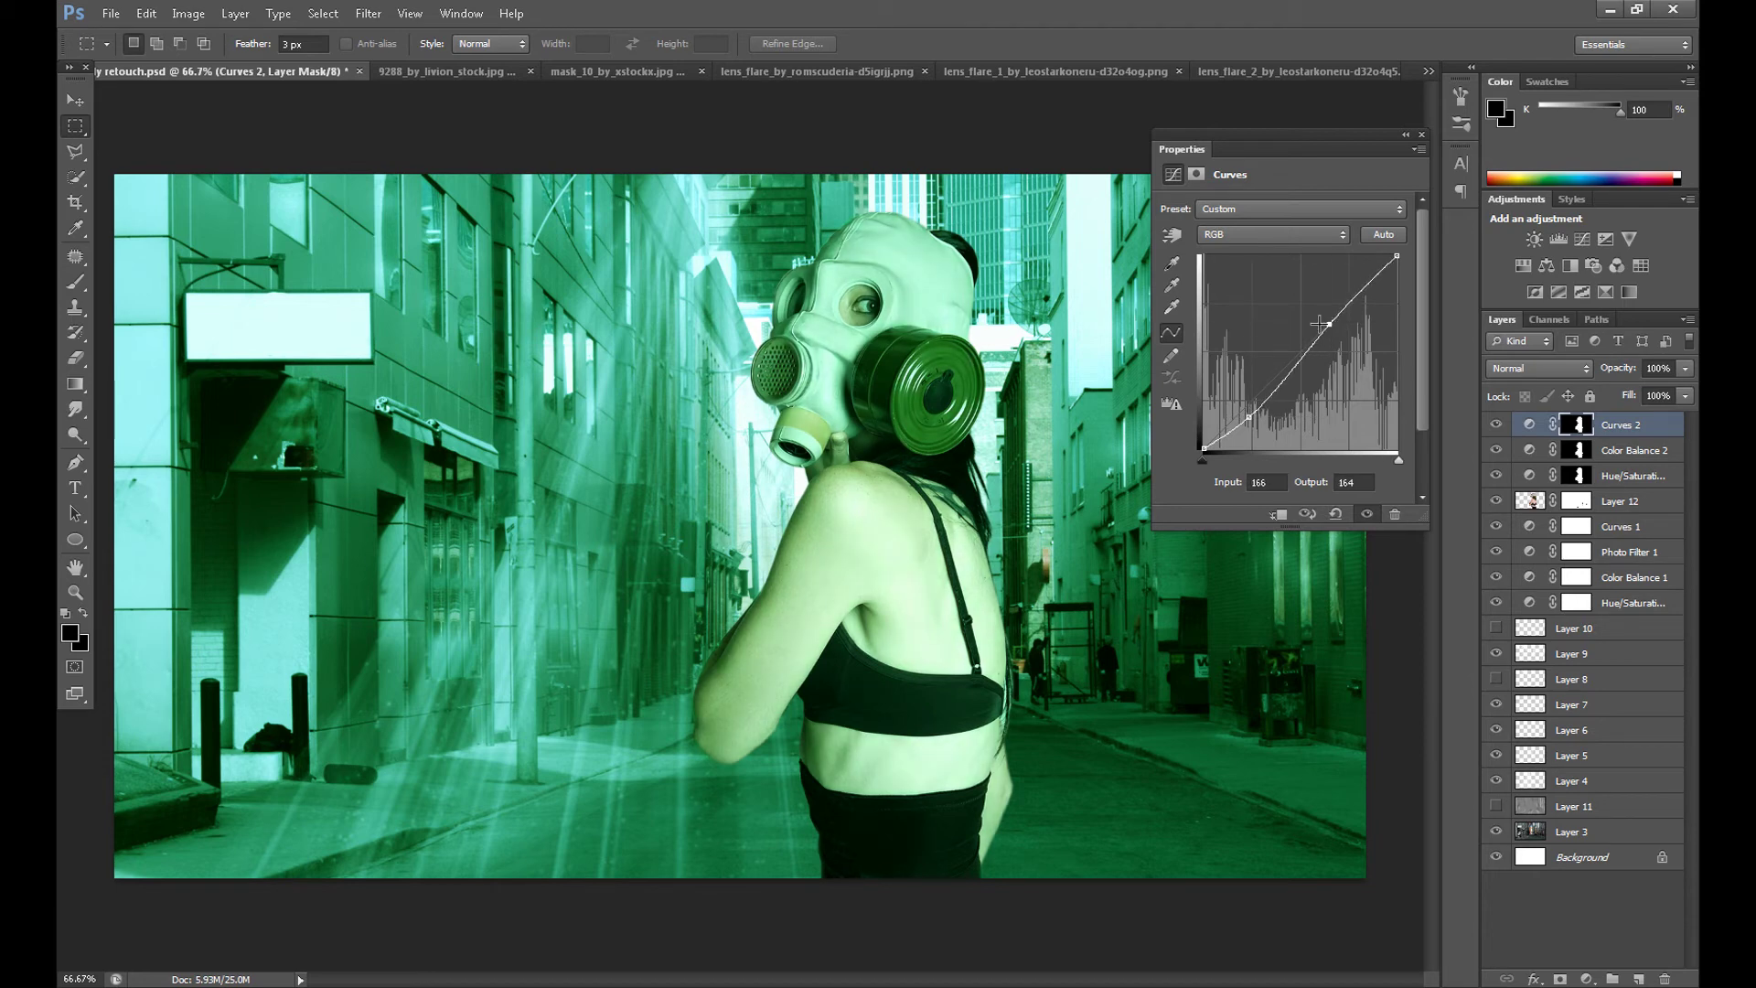
pyautogui.click(1283, 234)
pyautogui.click(1238, 303)
pyautogui.click(1421, 134)
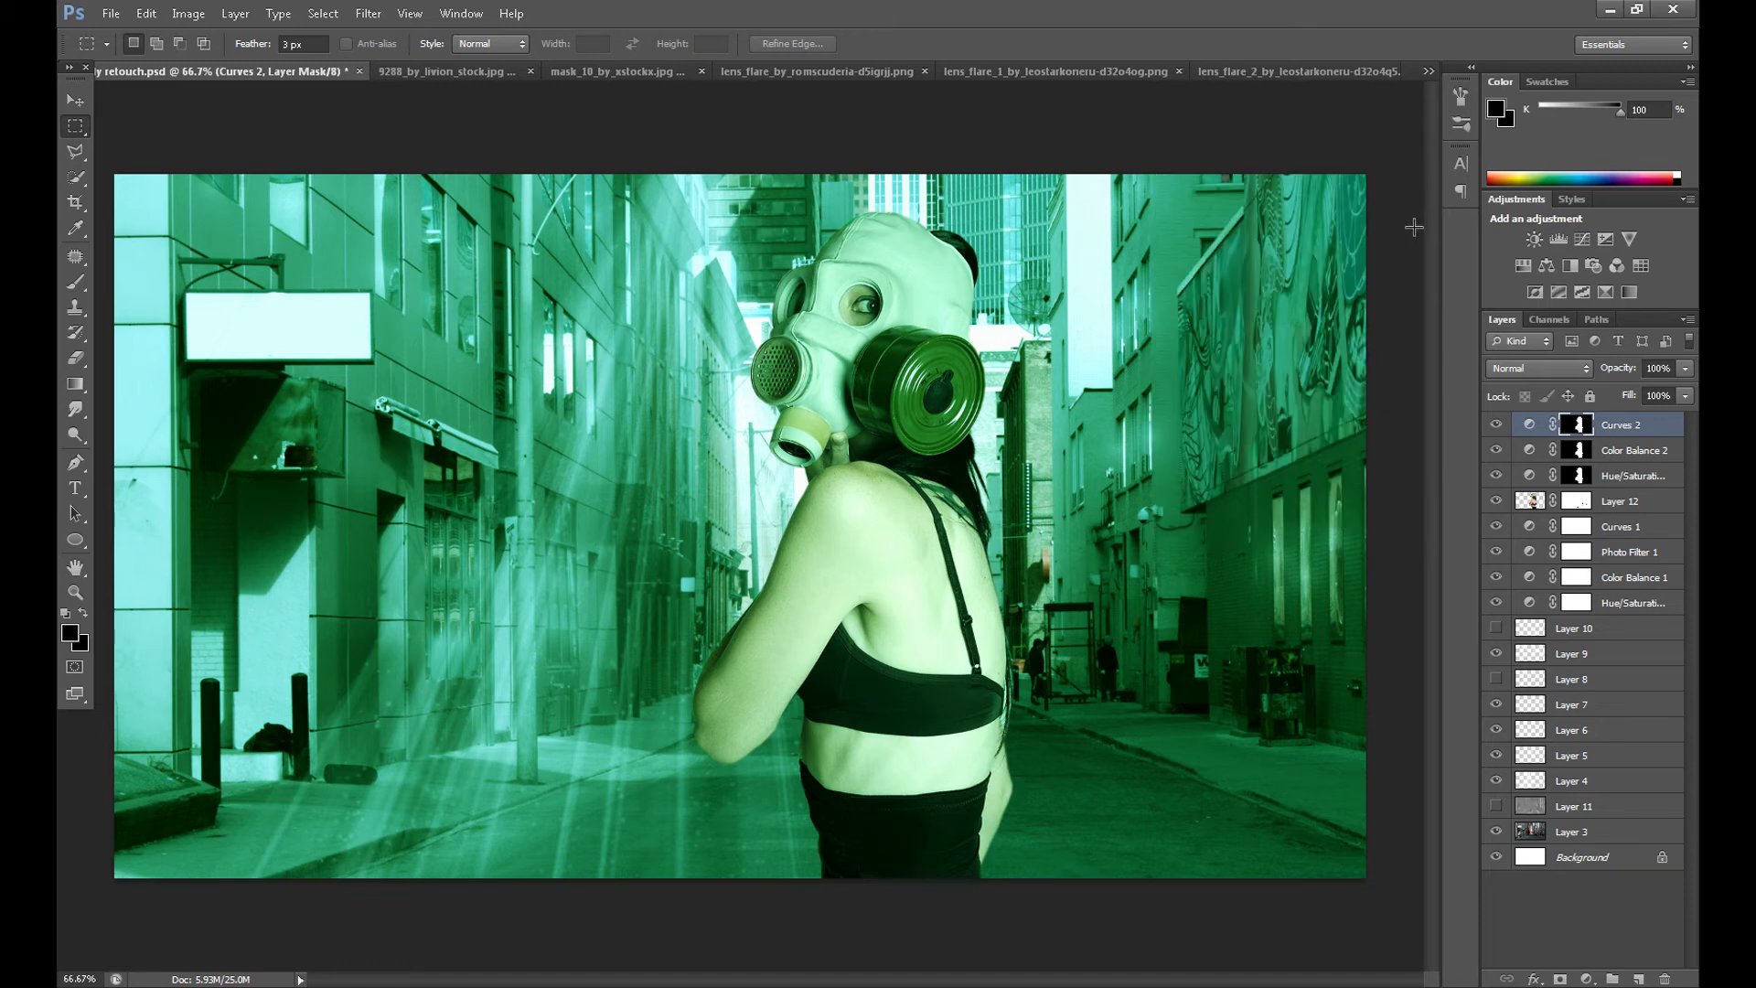
# Add a new gray-filled layer at the top of the stack and set its blend mode to Overlay
pyautogui.click(1496, 806)
pyautogui.click(1497, 807)
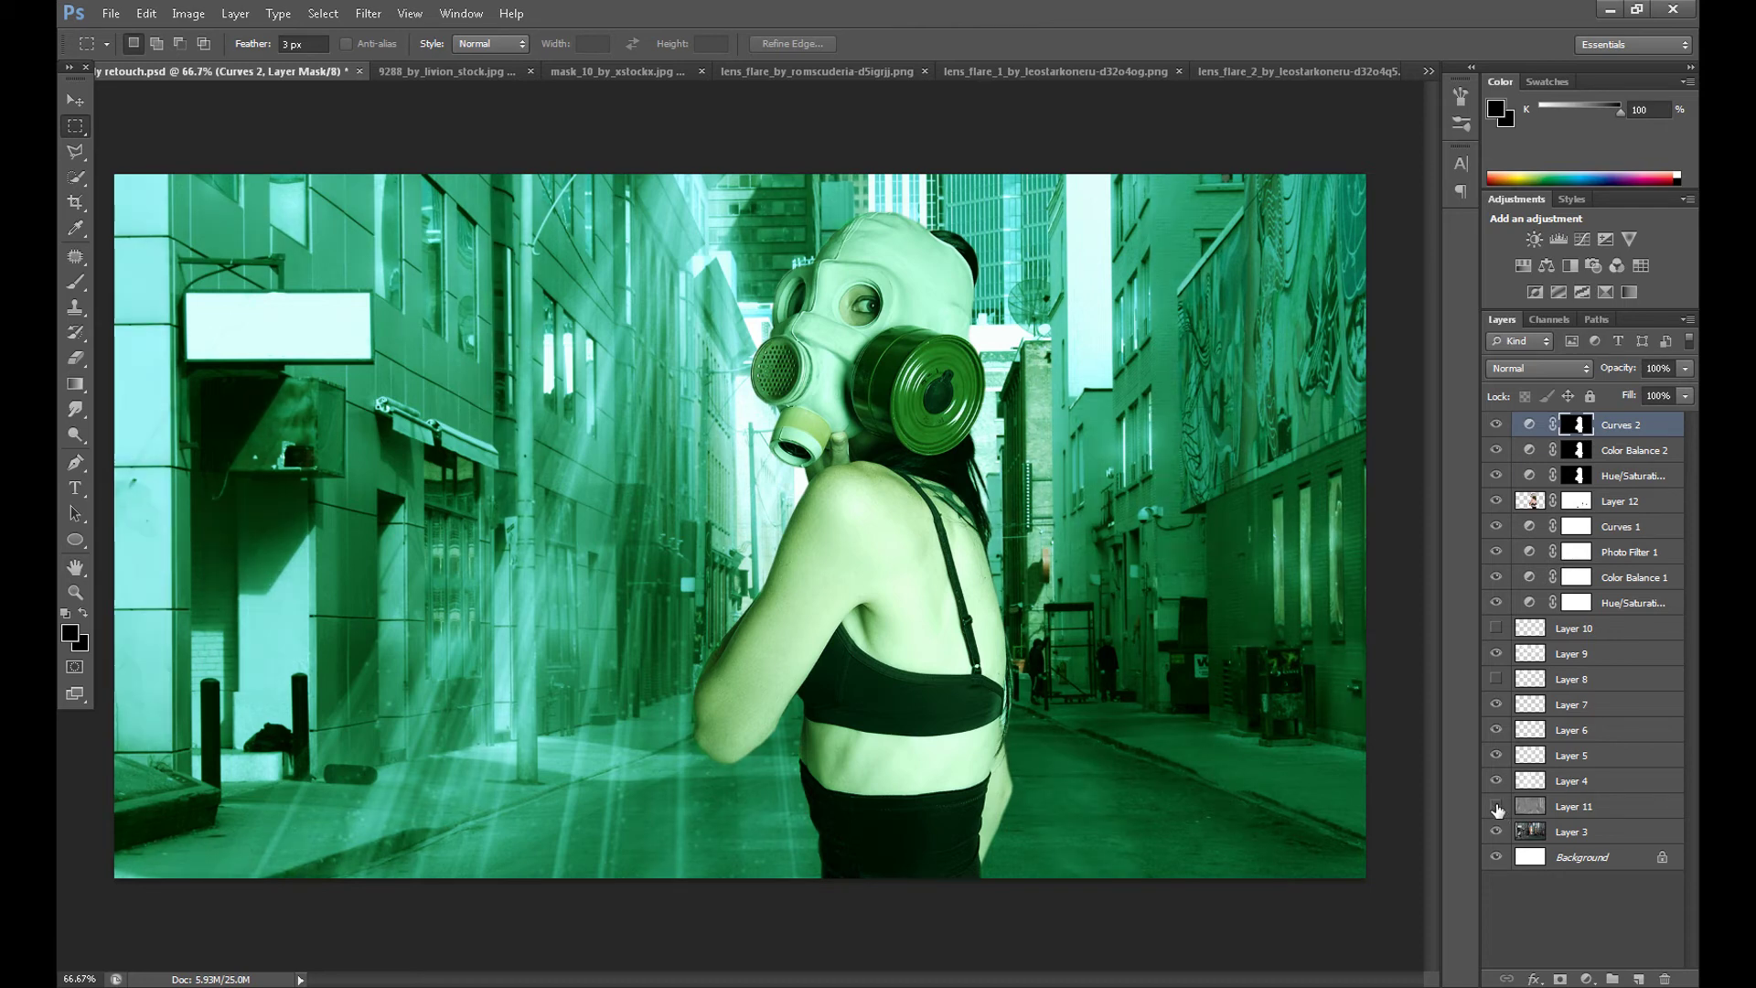
pyautogui.click(1638, 980)
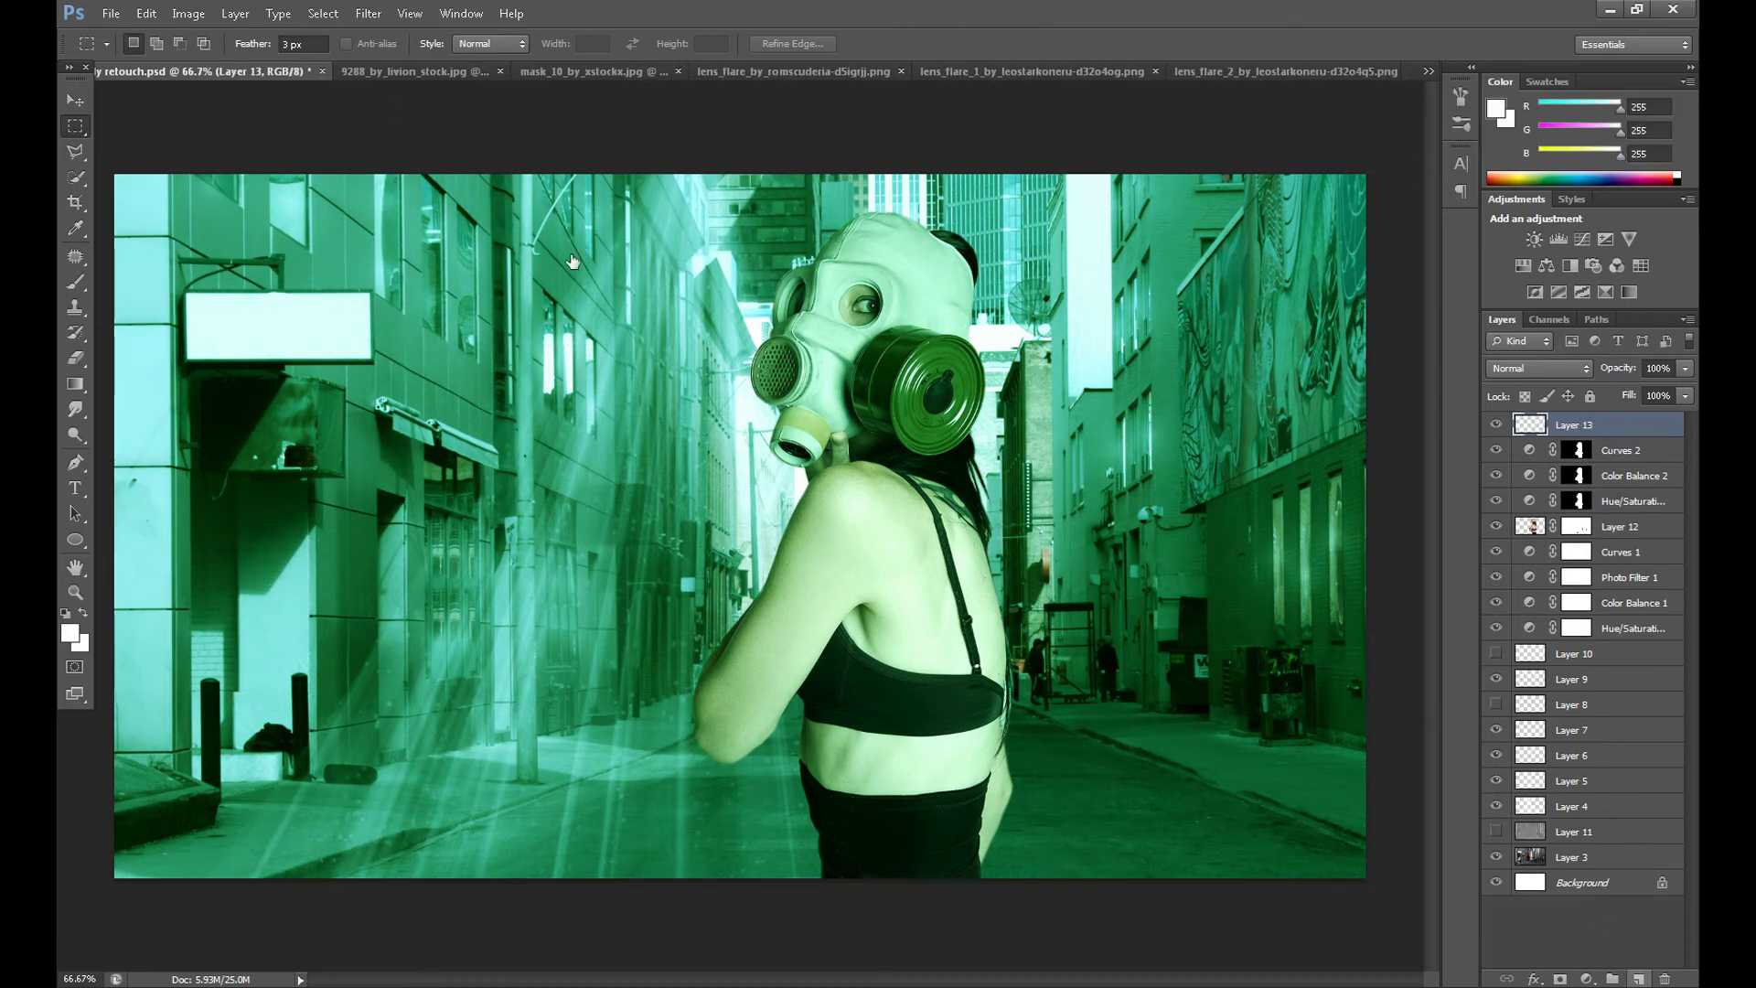
pyautogui.click(147, 13)
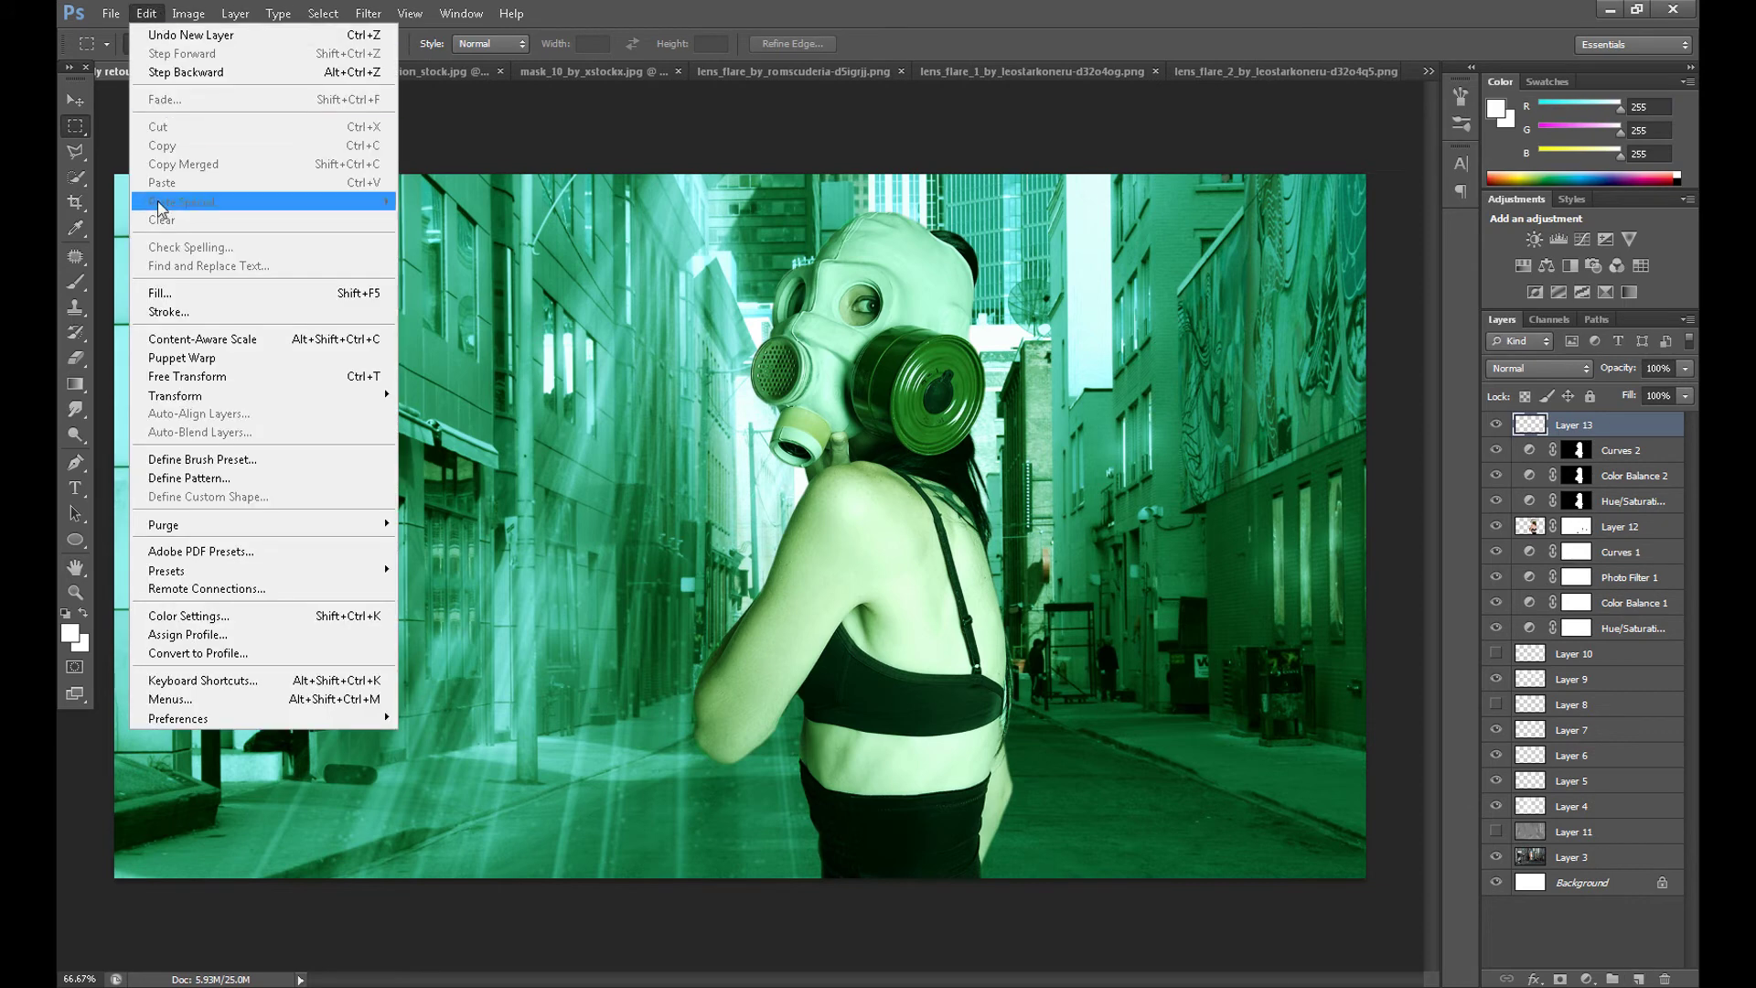
pyautogui.click(182, 295)
pyautogui.click(995, 300)
pyautogui.press('m')
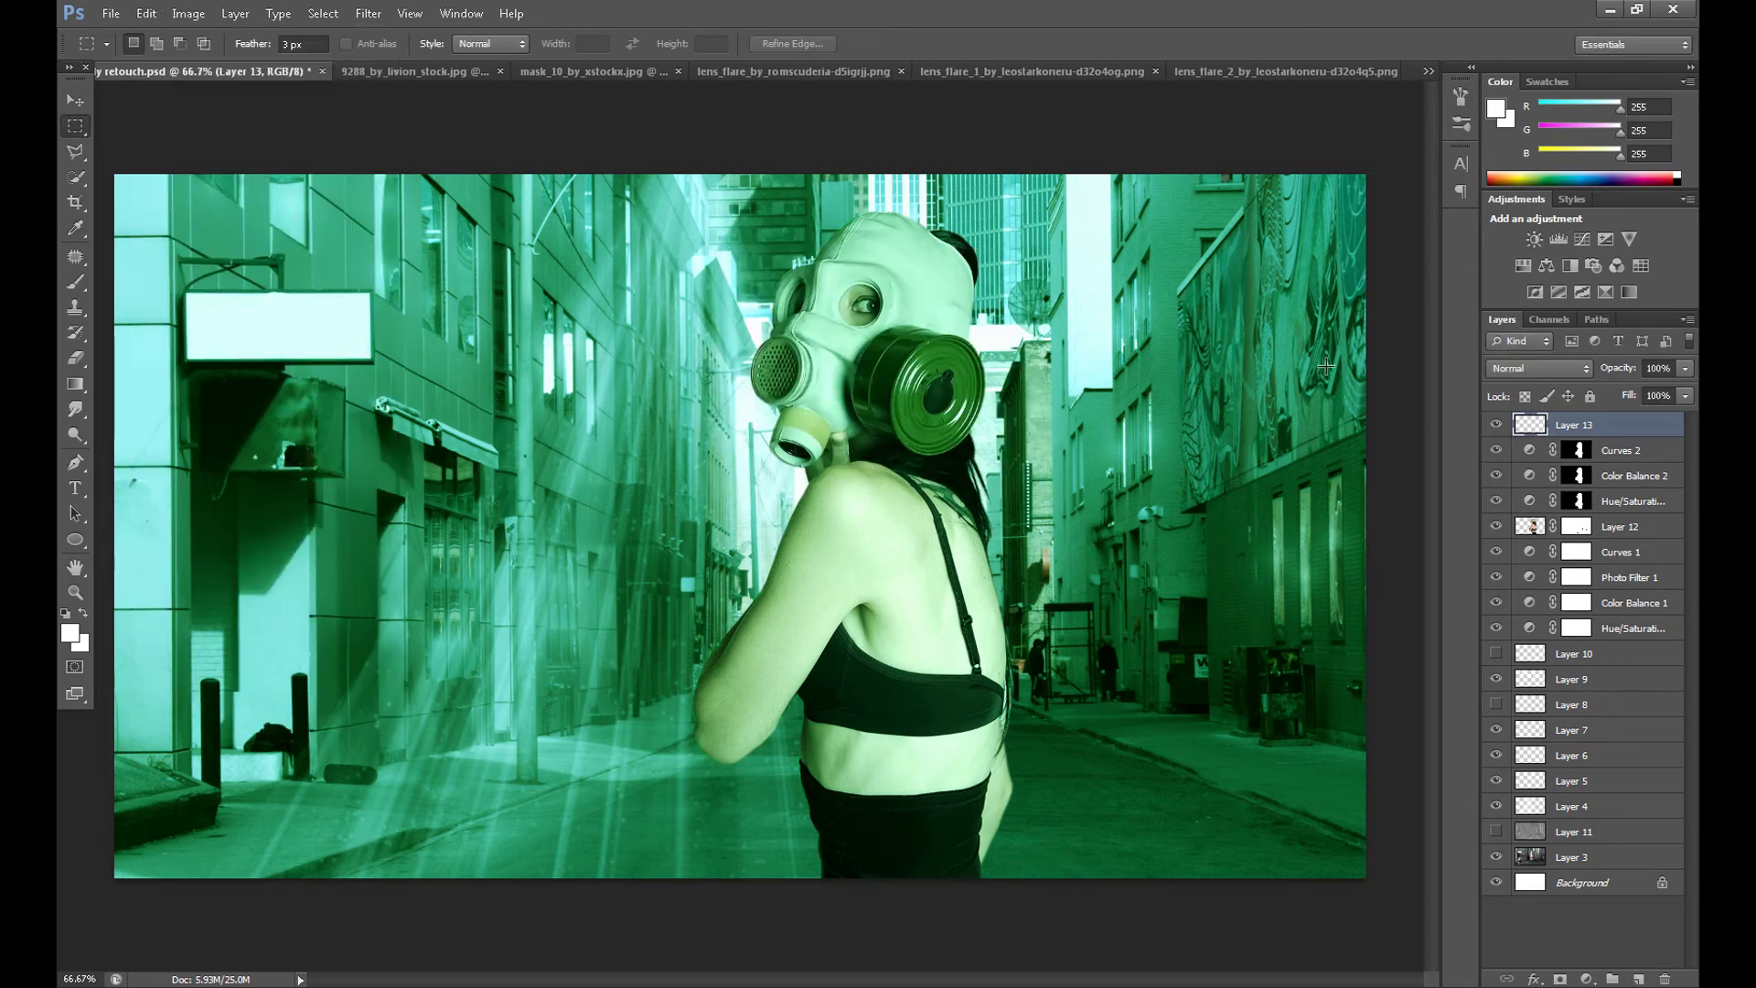
pyautogui.click(1540, 368)
pyautogui.click(1533, 628)
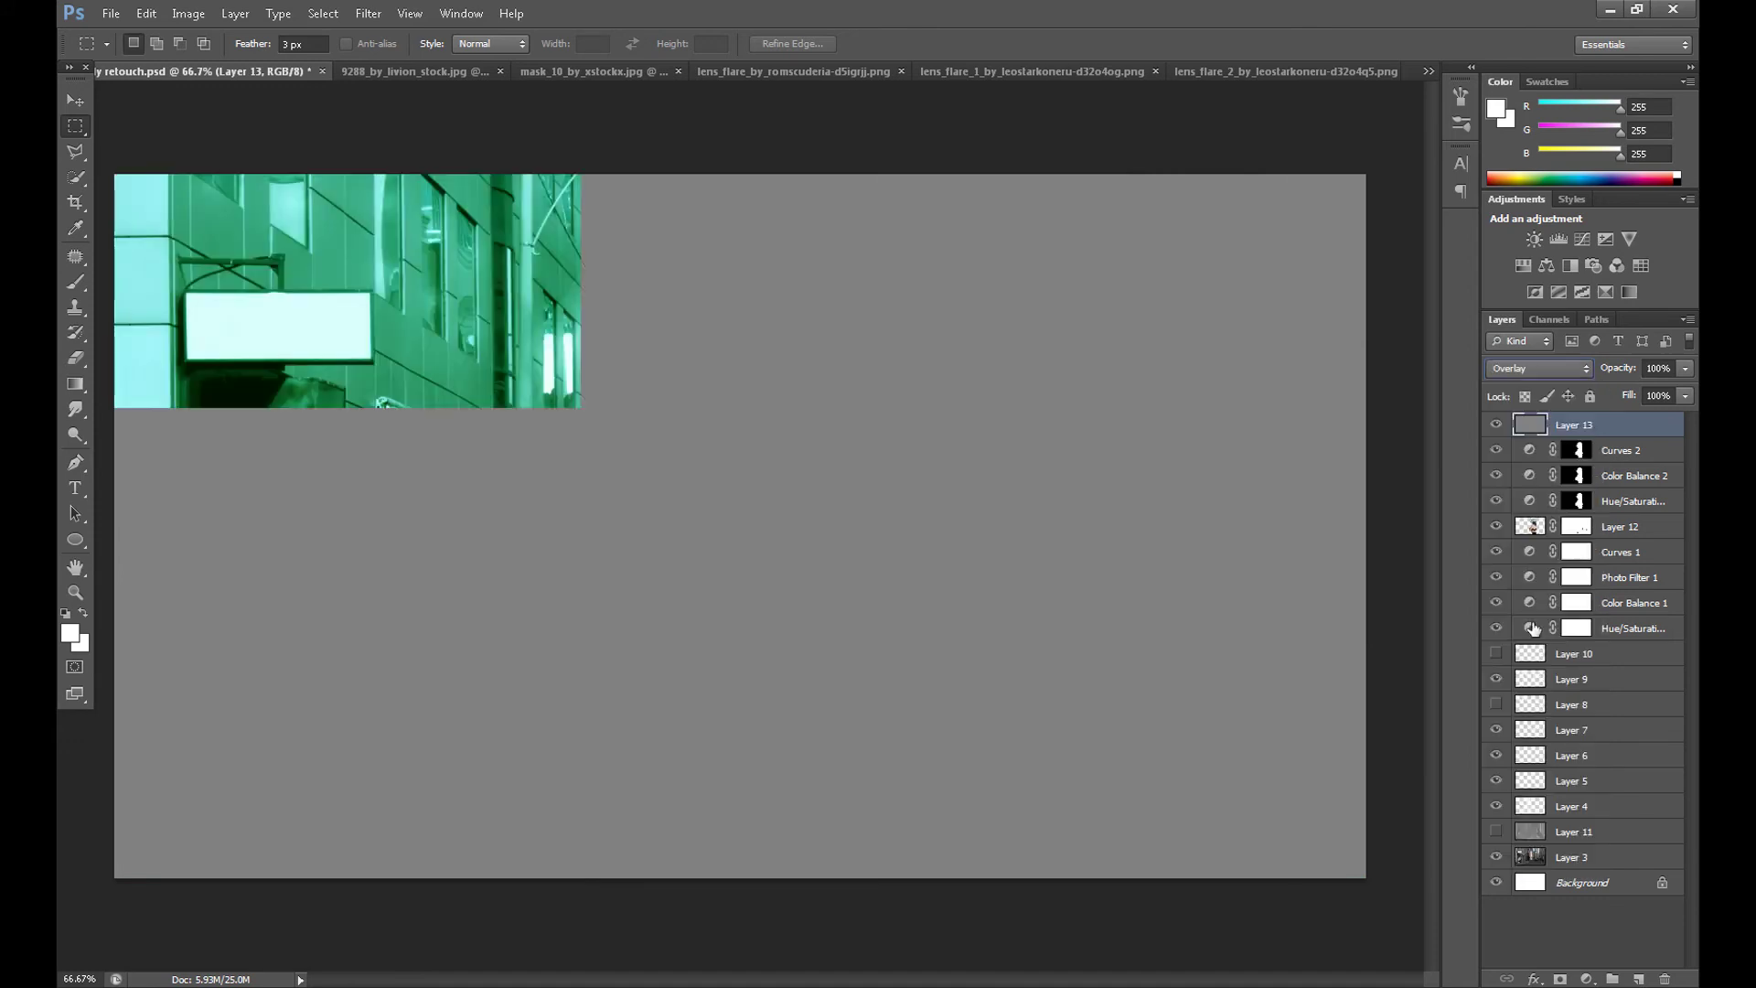
# Dodge the midtones on the model's waist, back and shoulder with a 104 px brush at 30% exposure
pyautogui.click(72, 425)
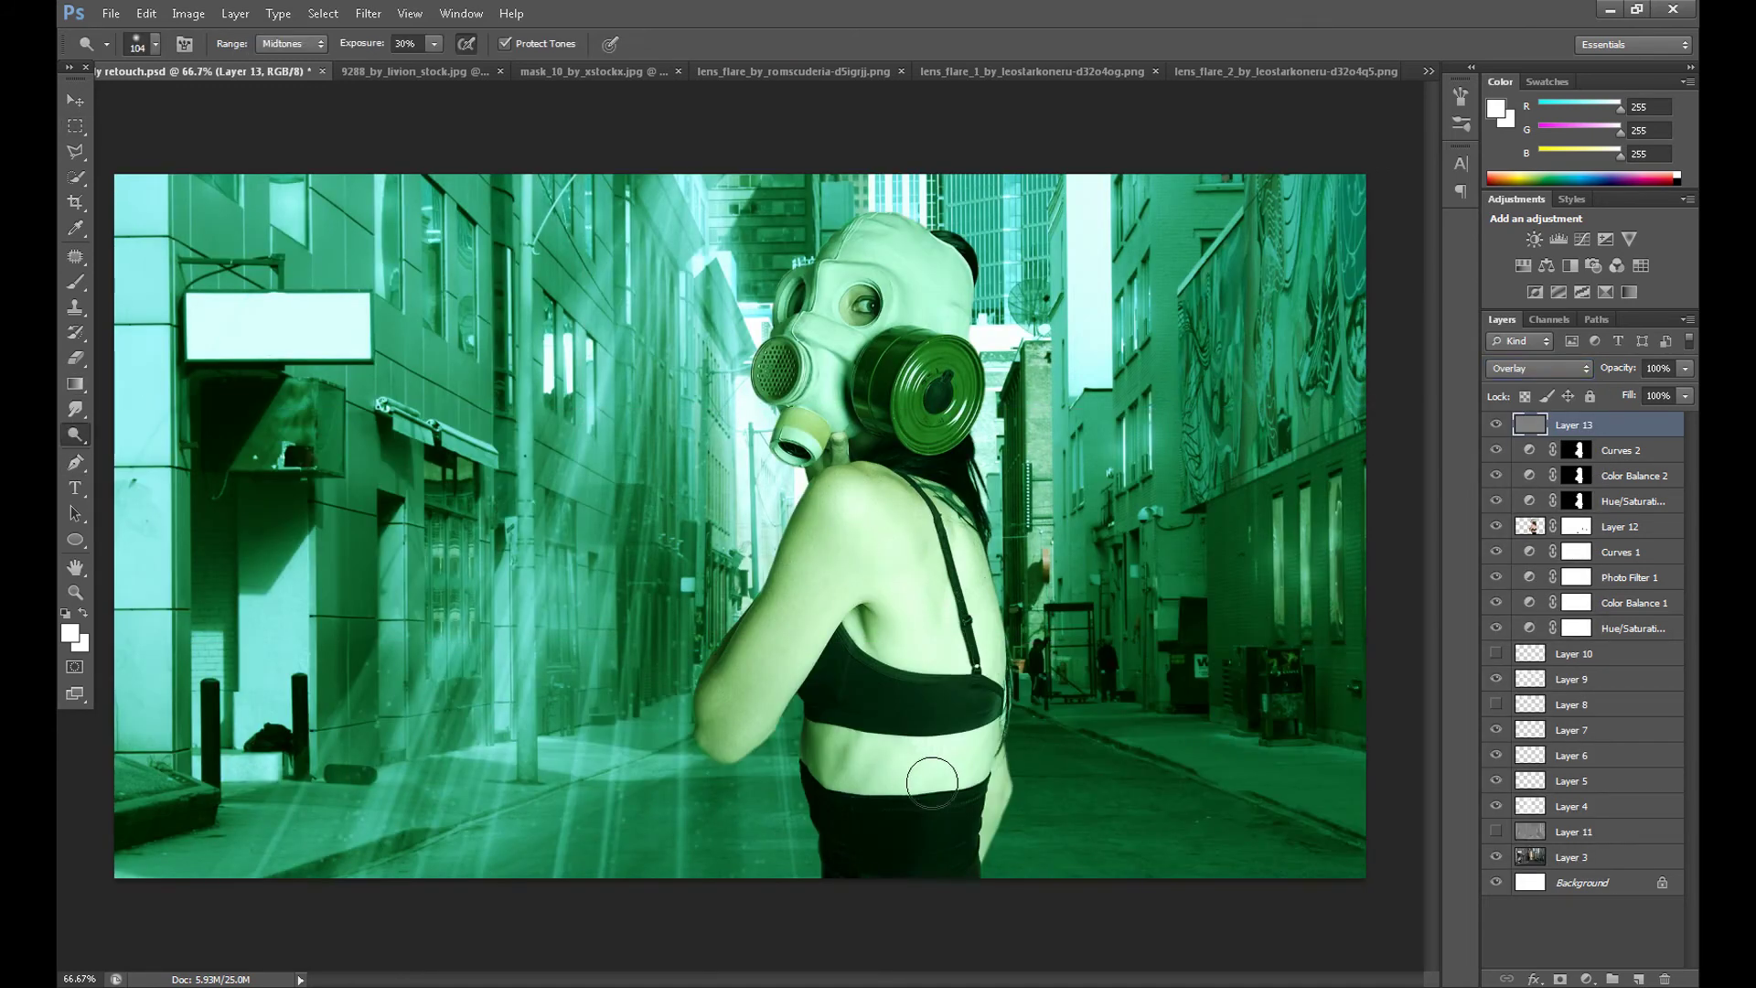
pyautogui.moveTo(932, 782)
pyautogui.mouseDown()
pyautogui.moveTo(976, 742)
pyautogui.moveTo(918, 764)
pyautogui.moveTo(964, 751)
pyautogui.moveTo(901, 794)
pyautogui.moveTo(968, 745)
pyautogui.moveTo(957, 822)
pyautogui.mouseUp()
pyautogui.moveTo(987, 647)
pyautogui.mouseDown()
pyautogui.moveTo(985, 710)
pyautogui.moveTo(920, 746)
pyautogui.mouseUp()
pyautogui.moveTo(846, 538)
pyautogui.mouseDown()
pyautogui.moveTo(729, 732)
pyautogui.moveTo(841, 503)
pyautogui.moveTo(836, 597)
pyautogui.moveTo(854, 466)
pyautogui.mouseUp()
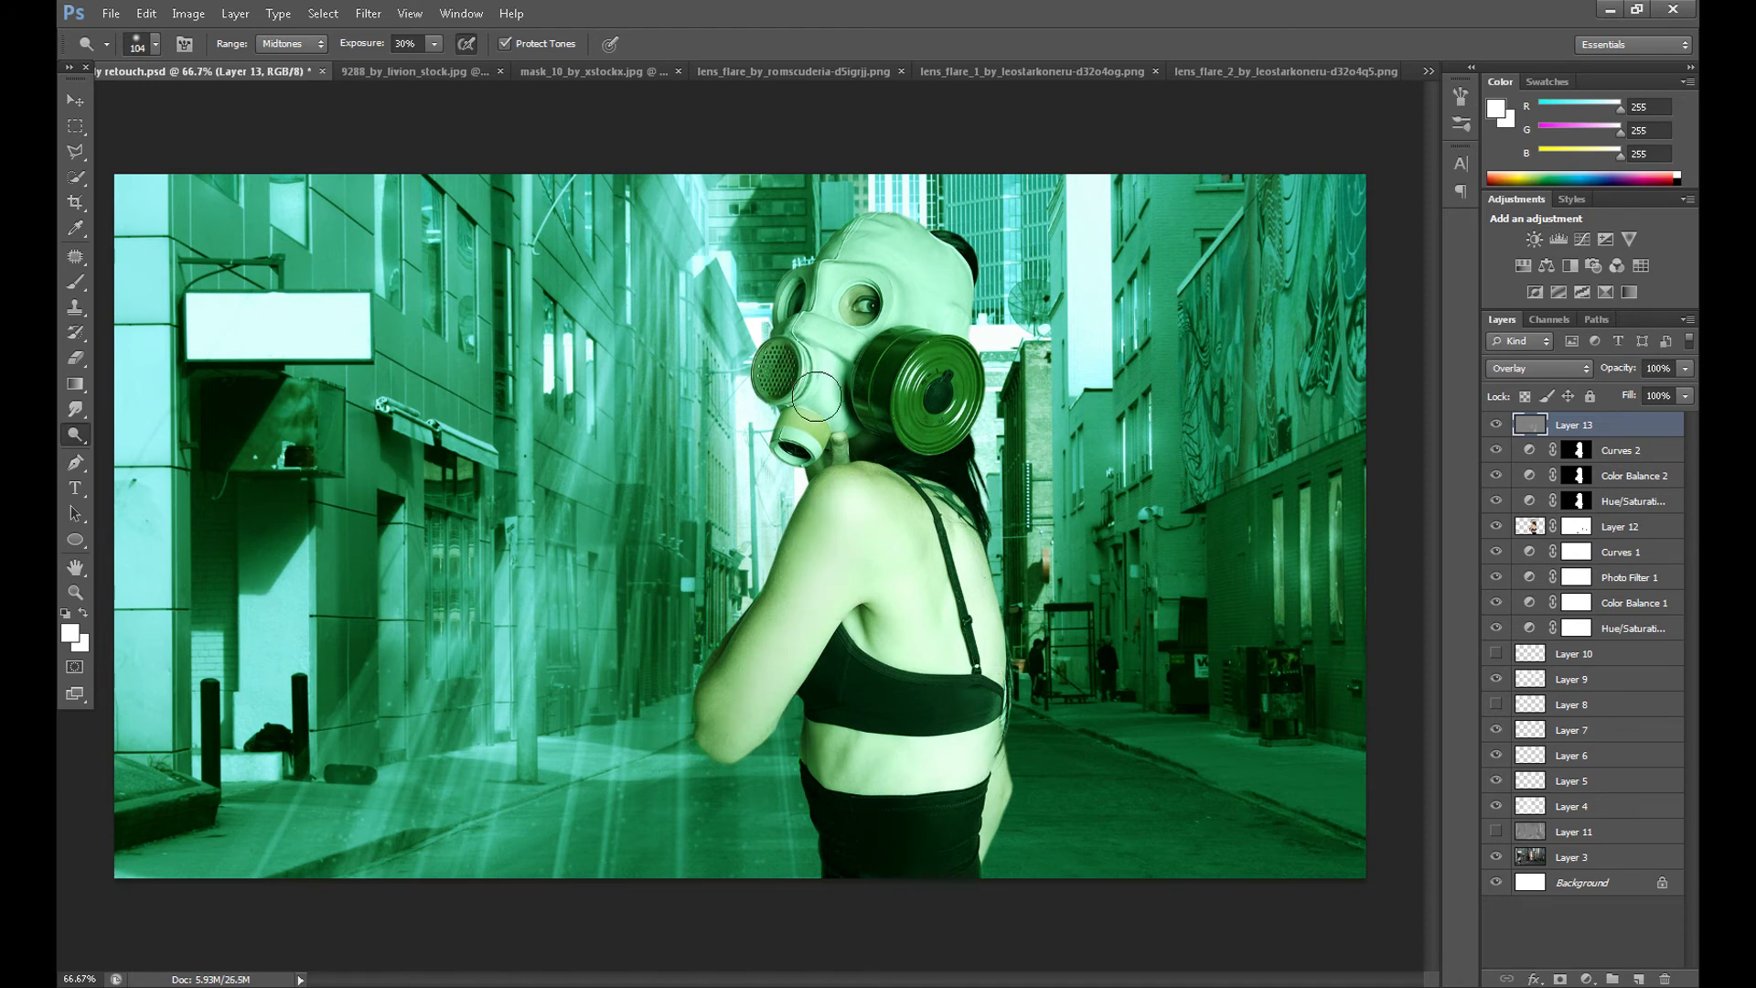
# Dodge the highlights on the gas mask's green filter canister with a 68 px brush at 30% exposure
pyautogui.hotkey('ctrl', '+')
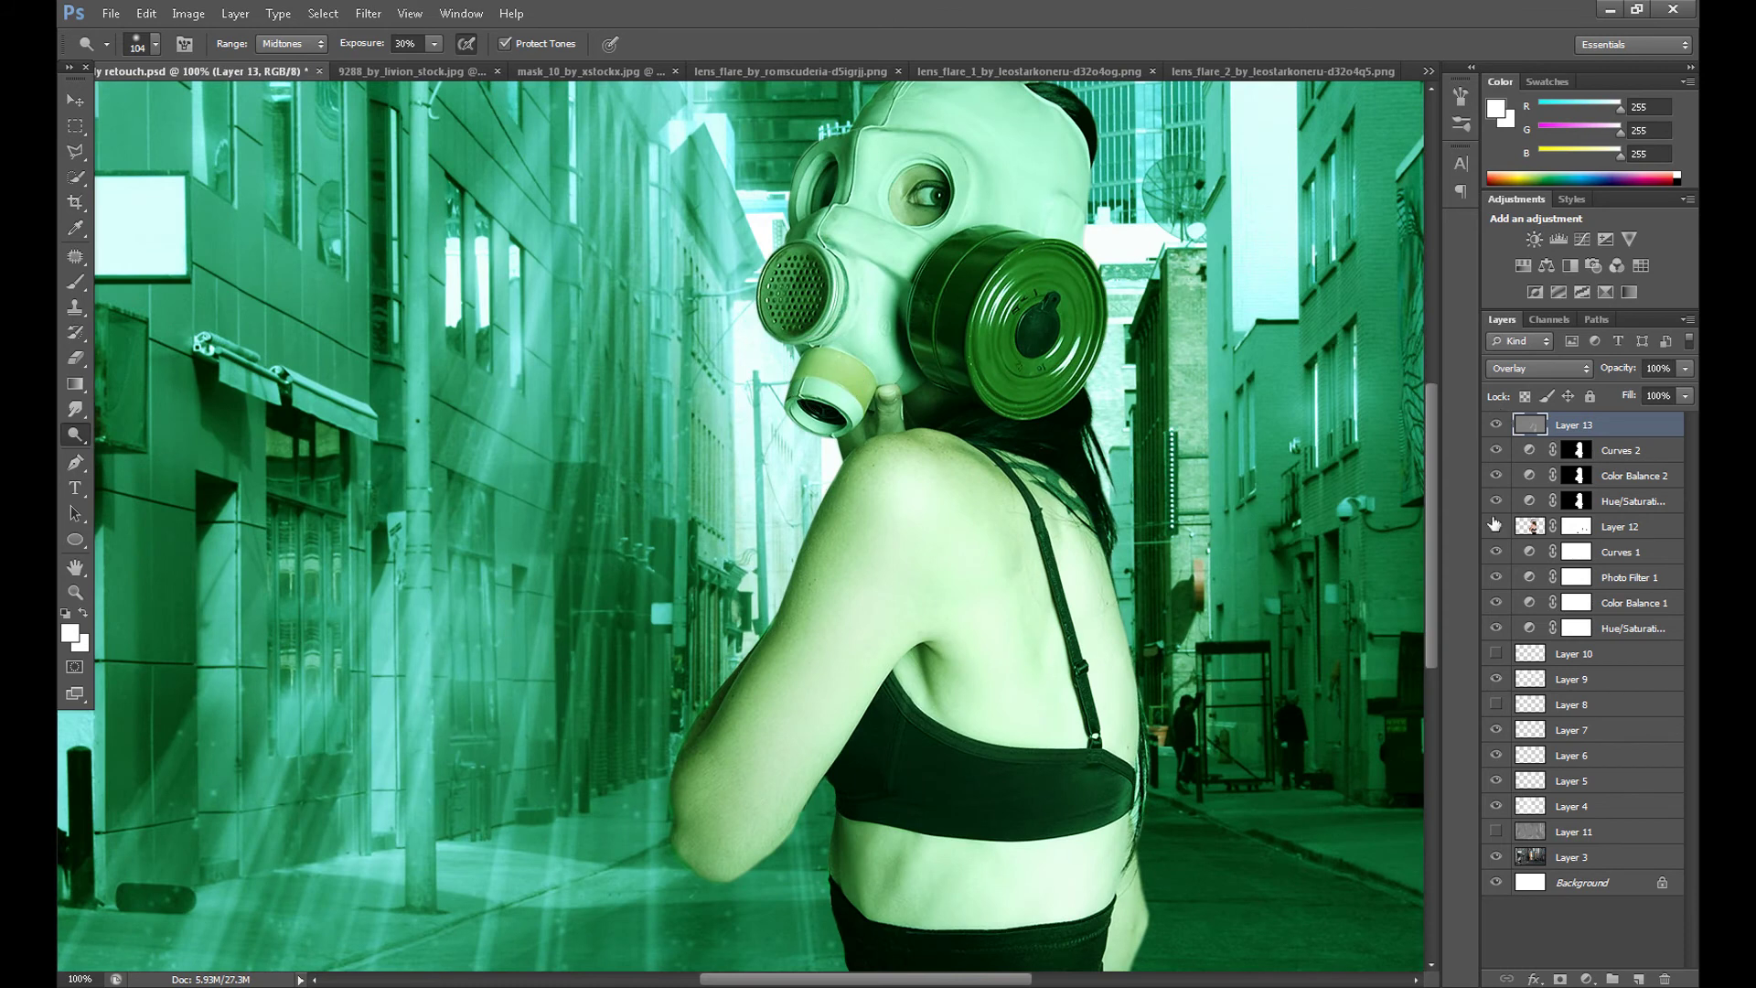
pyautogui.scroll(3, 1436, 490)
pyautogui.click(291, 43)
pyautogui.click(285, 101)
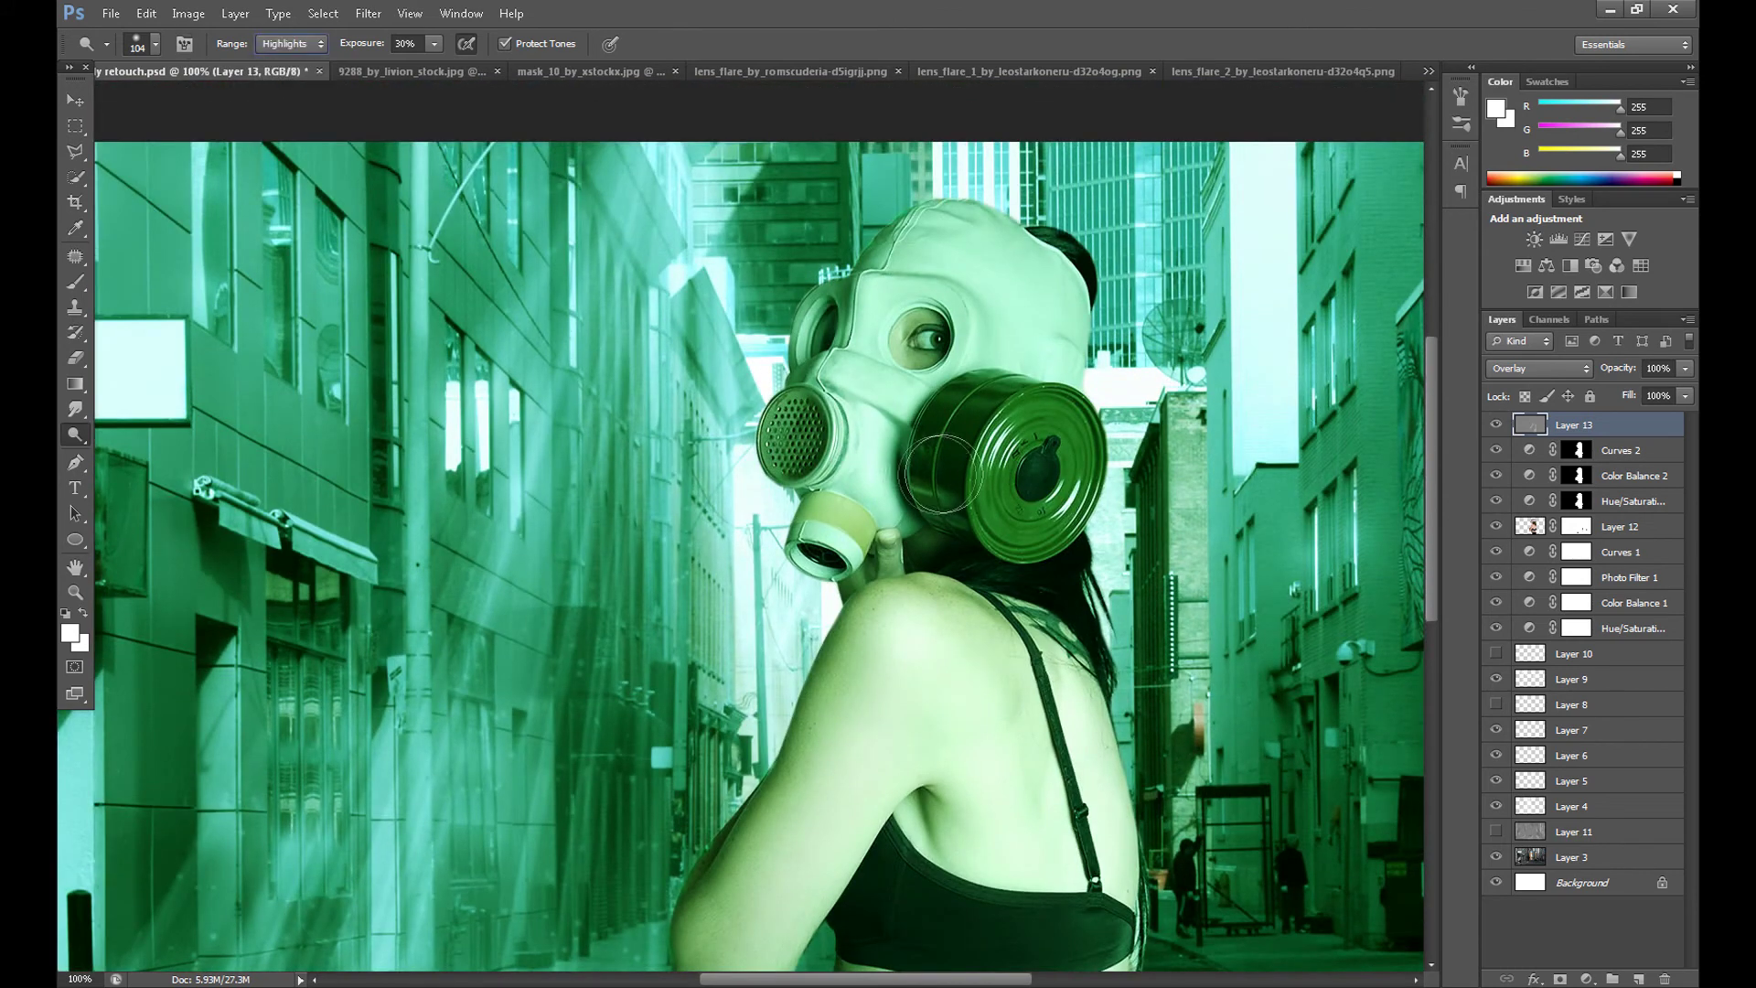
pyautogui.click(145, 47)
pyautogui.click(149, 103)
pyautogui.moveTo(999, 439)
pyautogui.mouseDown()
pyautogui.moveTo(1073, 427)
pyautogui.moveTo(1083, 480)
pyautogui.moveTo(1048, 522)
pyautogui.moveTo(988, 500)
pyautogui.moveTo(1032, 420)
pyautogui.moveTo(967, 490)
pyautogui.moveTo(1012, 476)
pyautogui.moveTo(1081, 500)
pyautogui.moveTo(1086, 466)
pyautogui.moveTo(1049, 504)
pyautogui.mouseUp()
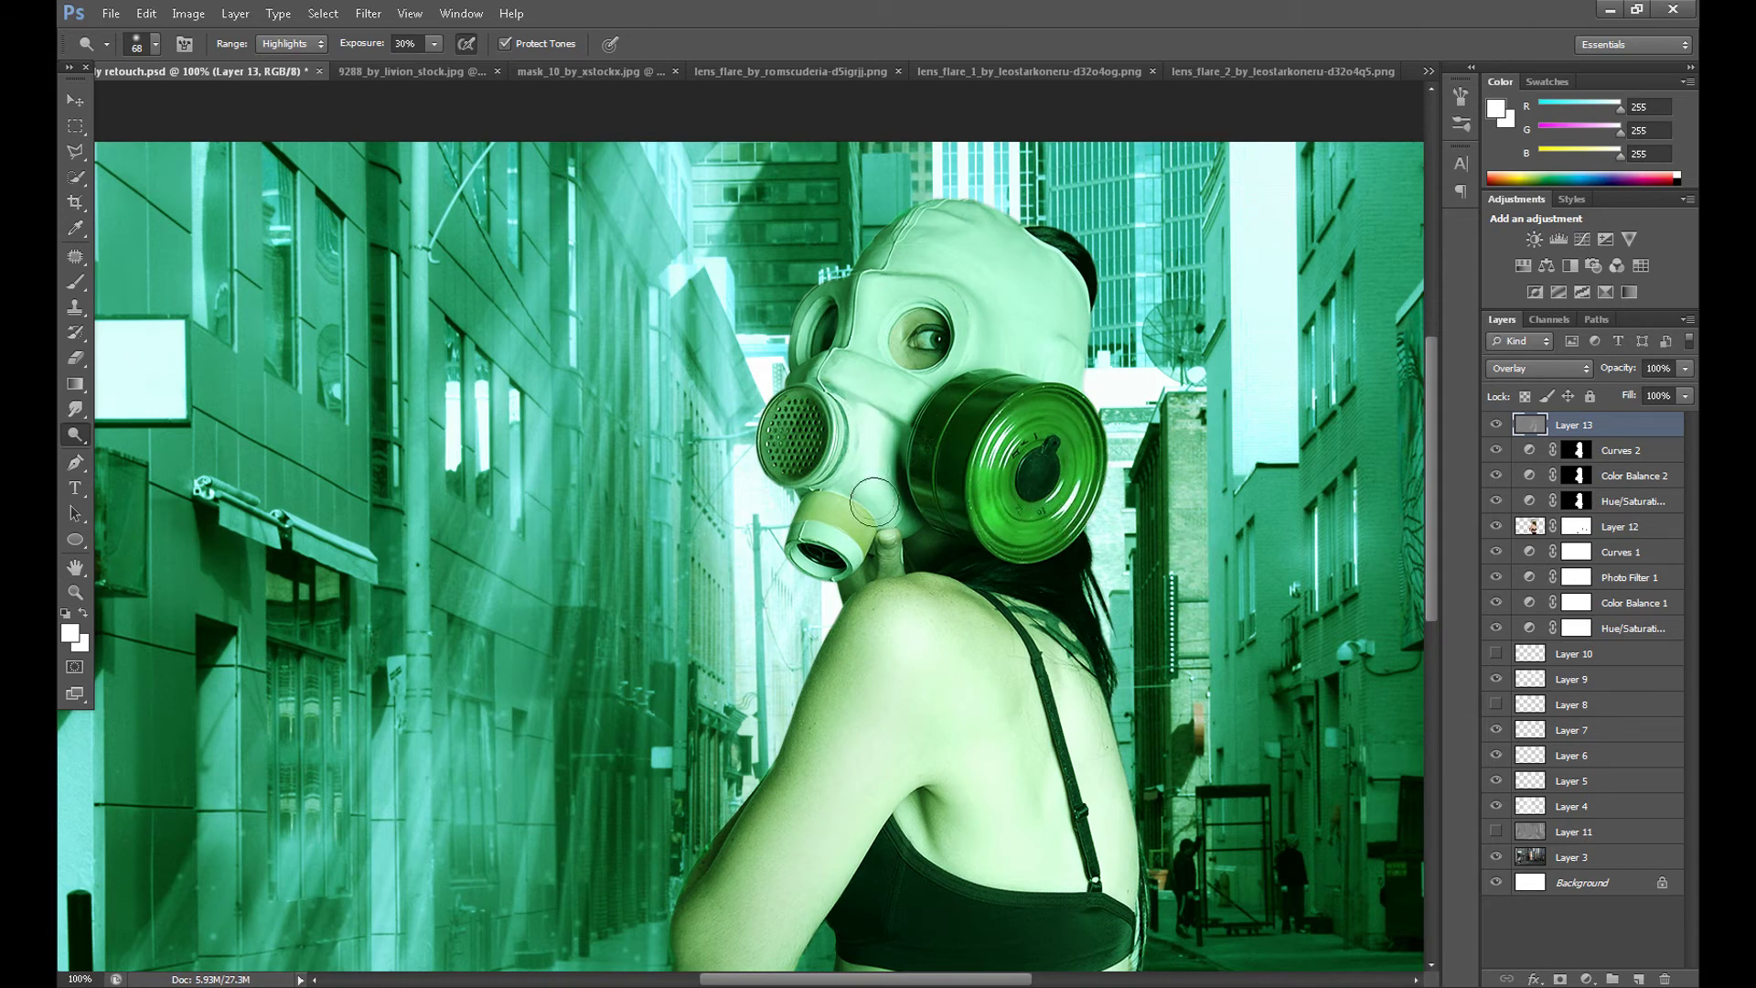
# Dodge the midtones around the mask's eyepiece with a 22 px brush
pyautogui.click(291, 43)
pyautogui.click(279, 80)
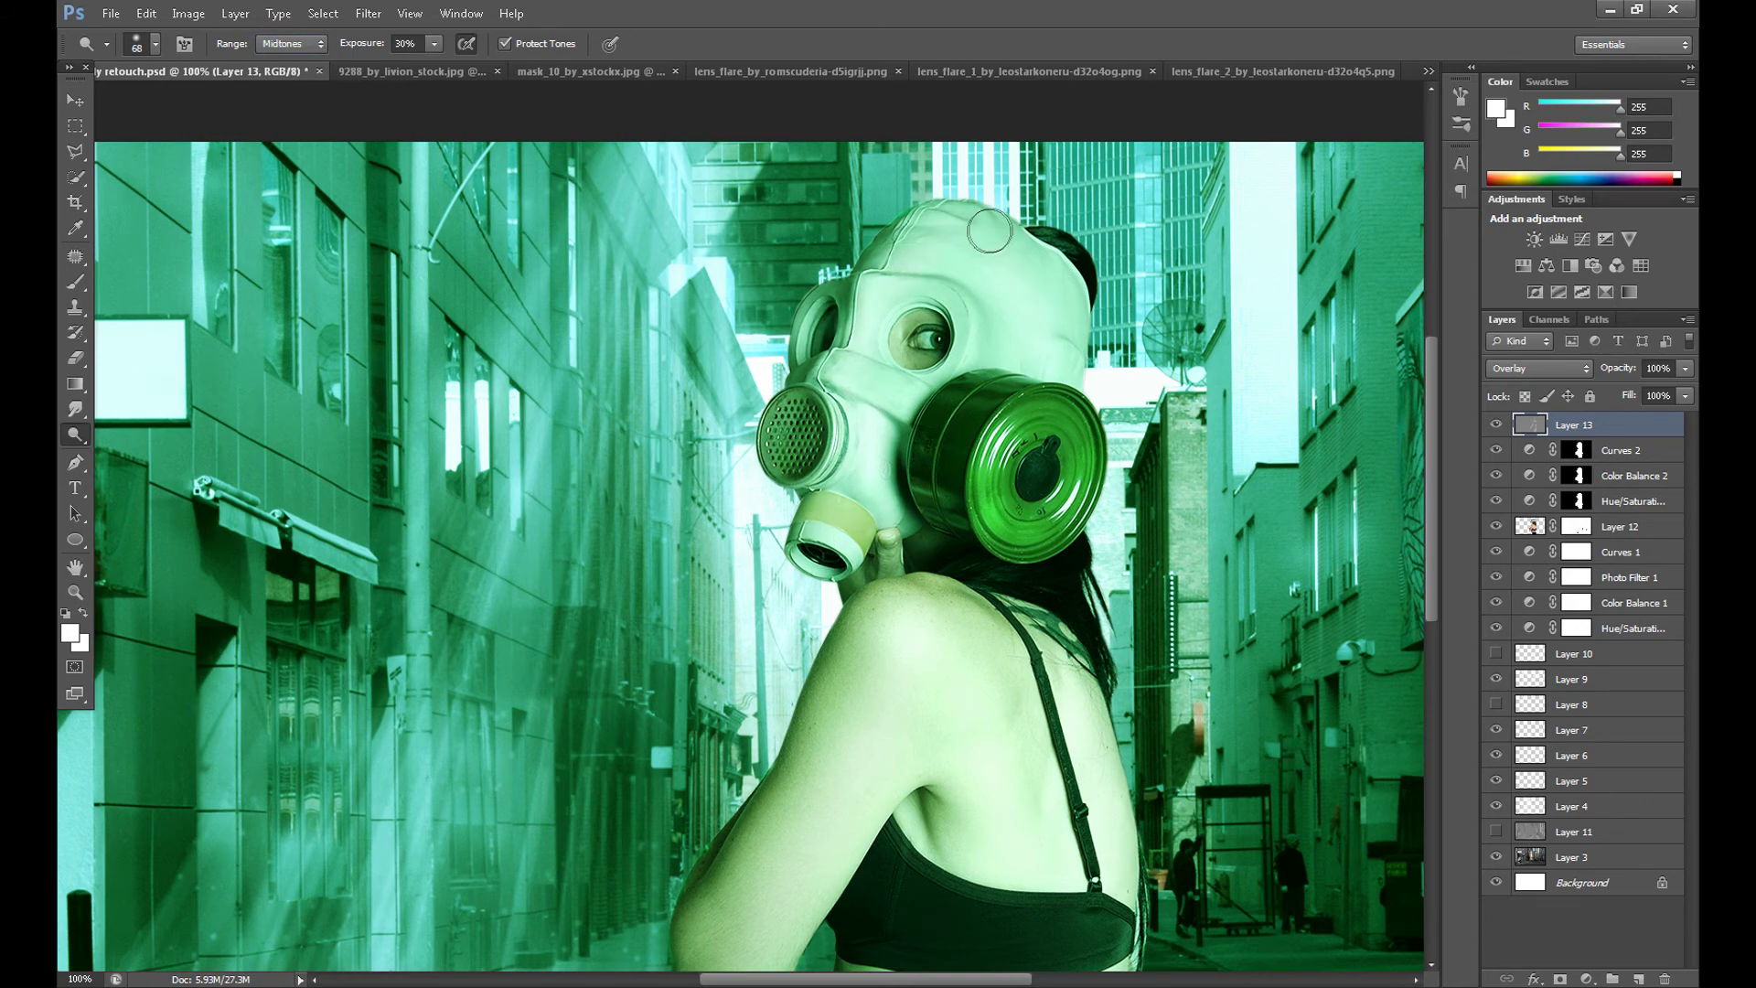
pyautogui.hotkey('ctrl', '+')
pyautogui.moveTo(1432, 511); pyautogui.dragTo(1430, 356)
pyautogui.moveTo(825, 978); pyautogui.dragTo(854, 979)
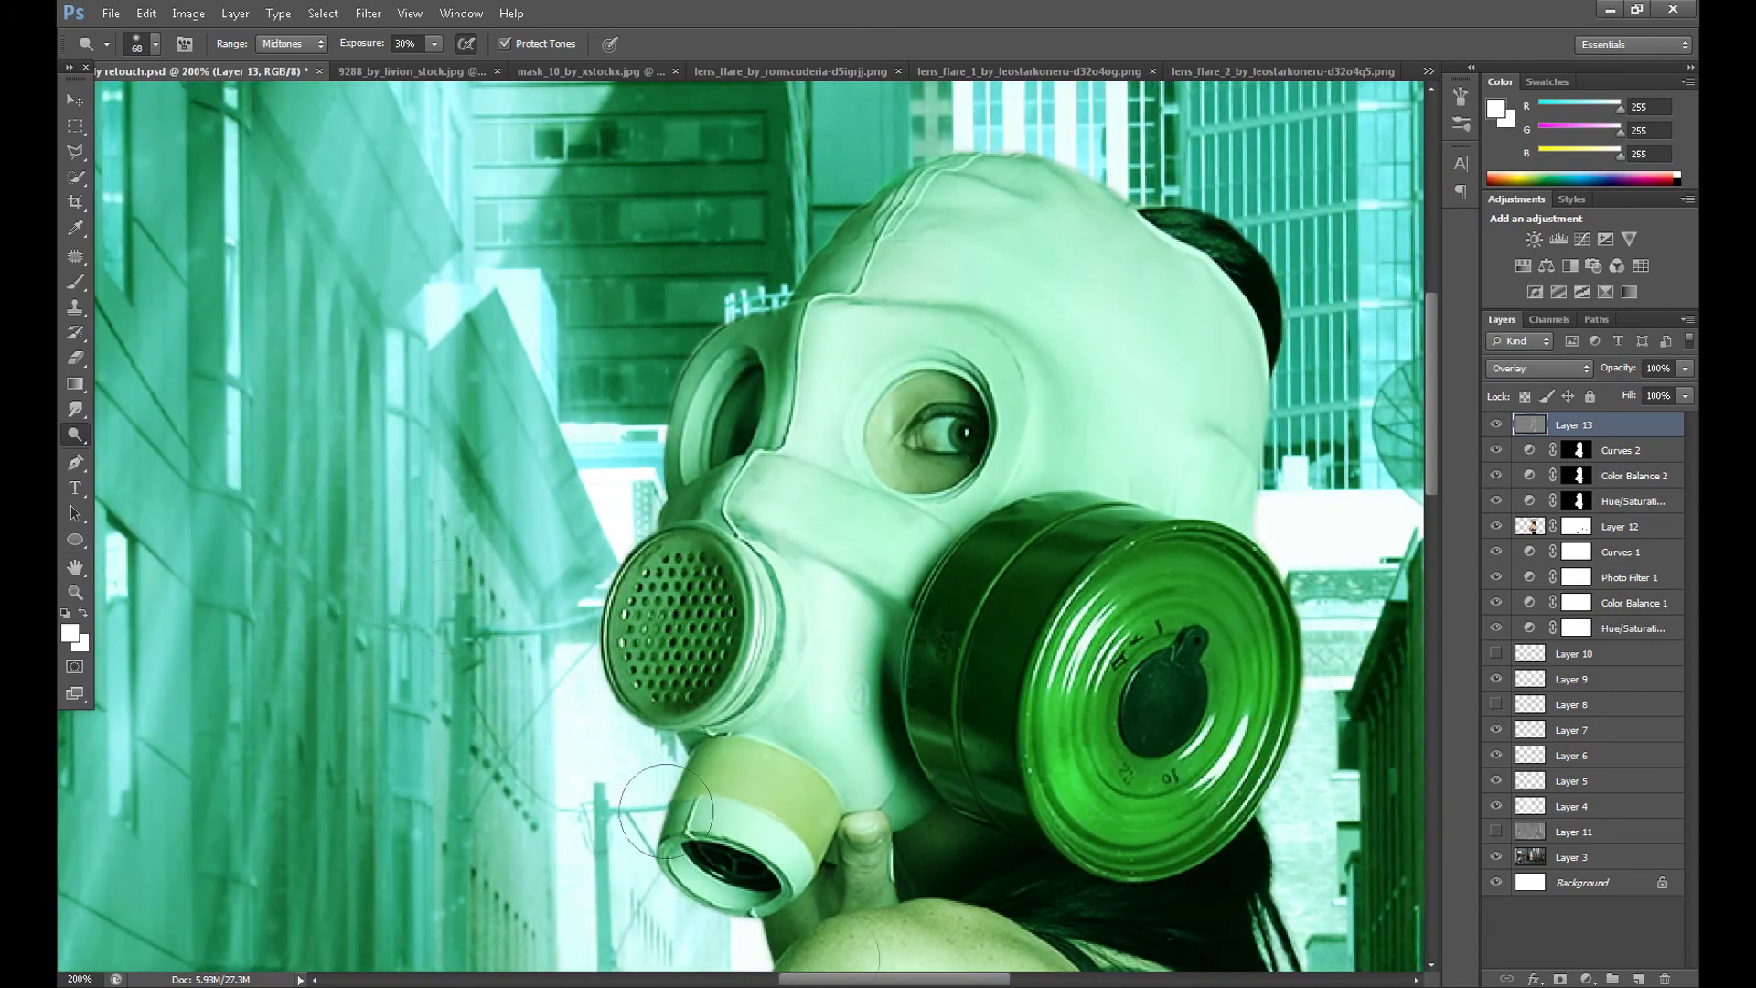
pyautogui.click(157, 44)
pyautogui.moveTo(111, 107); pyautogui.dragTo(98, 107)
pyautogui.click(966, 436)
# Dodge the midtones along the mask's seams, the edge of its crown and the canister's upper rim
pyautogui.click(291, 44)
pyautogui.click(283, 90)
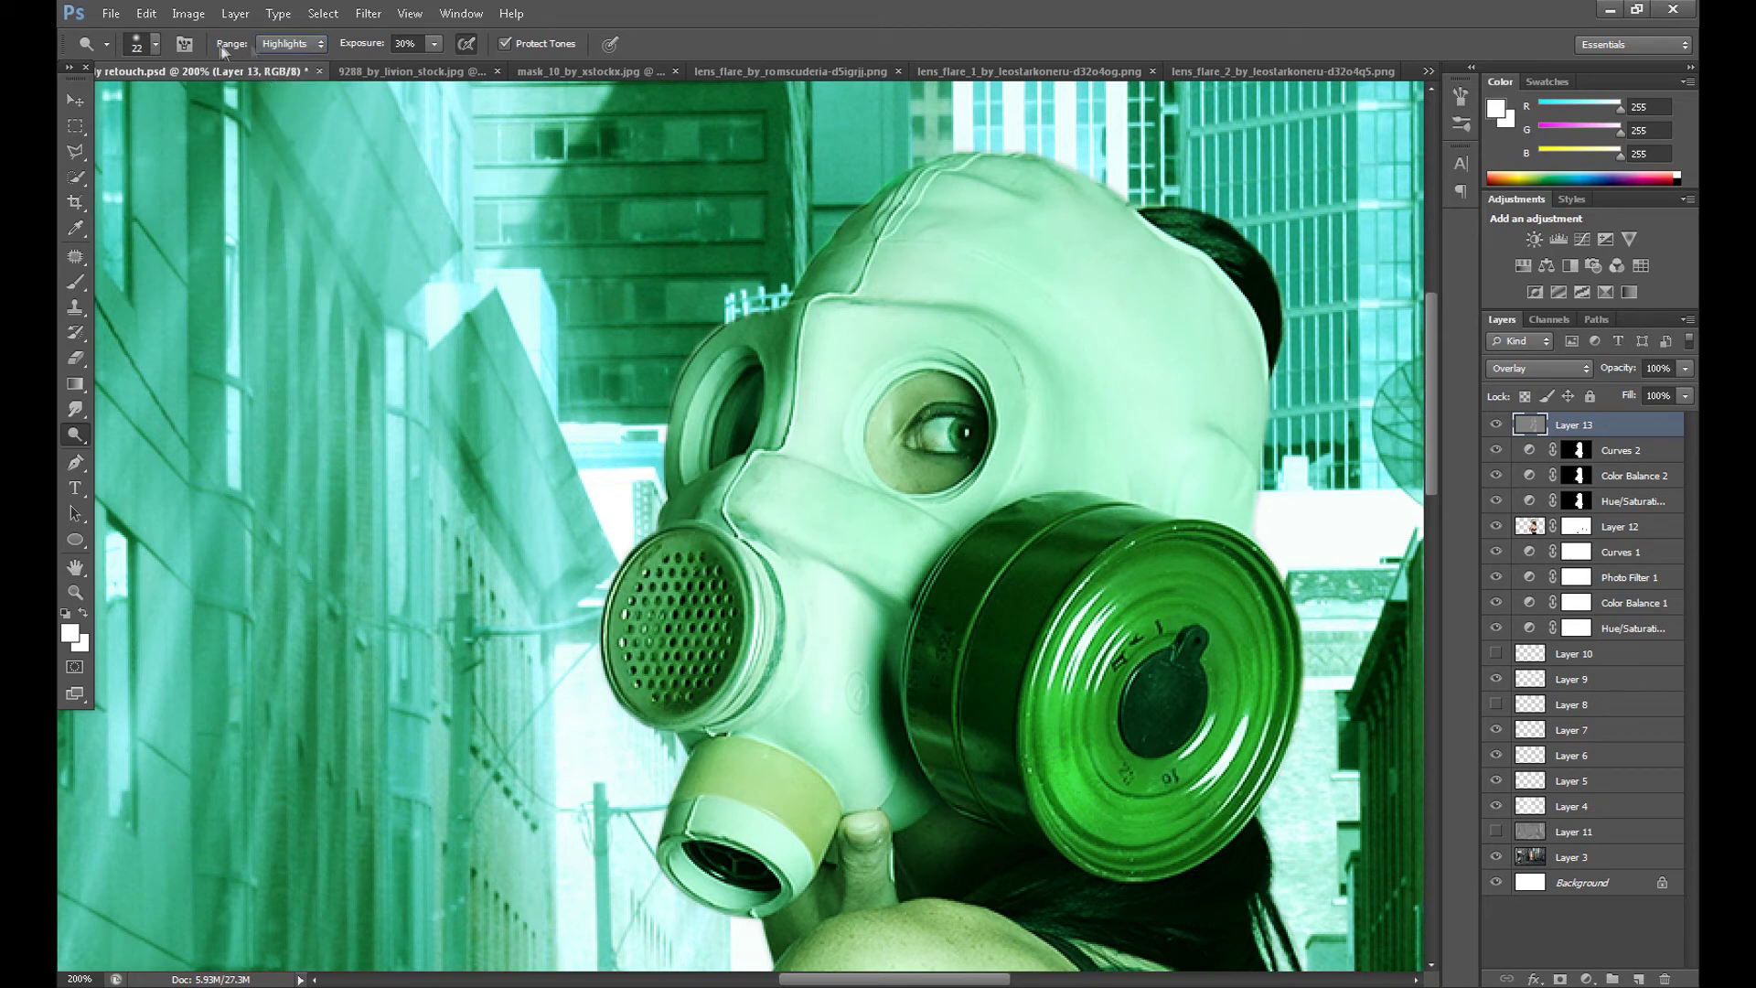
pyautogui.click(291, 43)
pyautogui.click(284, 79)
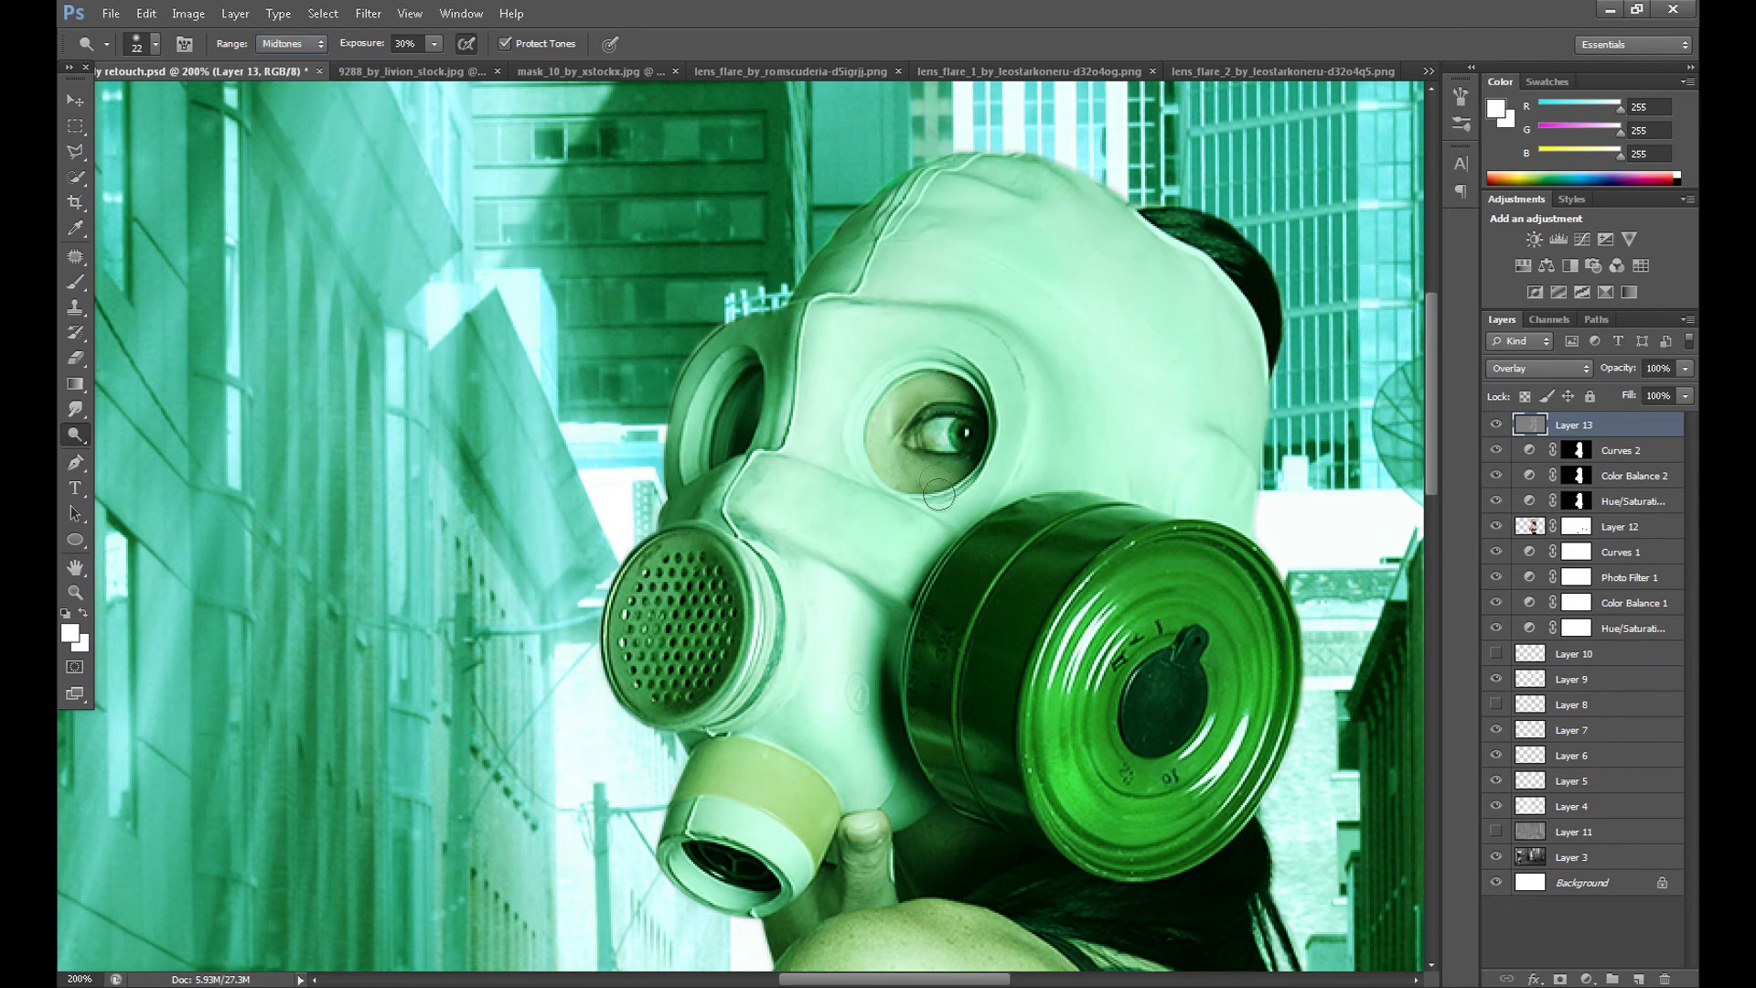
pyautogui.moveTo(721, 540)
pyautogui.mouseDown()
pyautogui.moveTo(811, 289)
pyautogui.moveTo(897, 184)
pyautogui.moveTo(1028, 184)
pyautogui.mouseUp()
pyautogui.moveTo(1241, 279); pyautogui.dragTo(1267, 307)
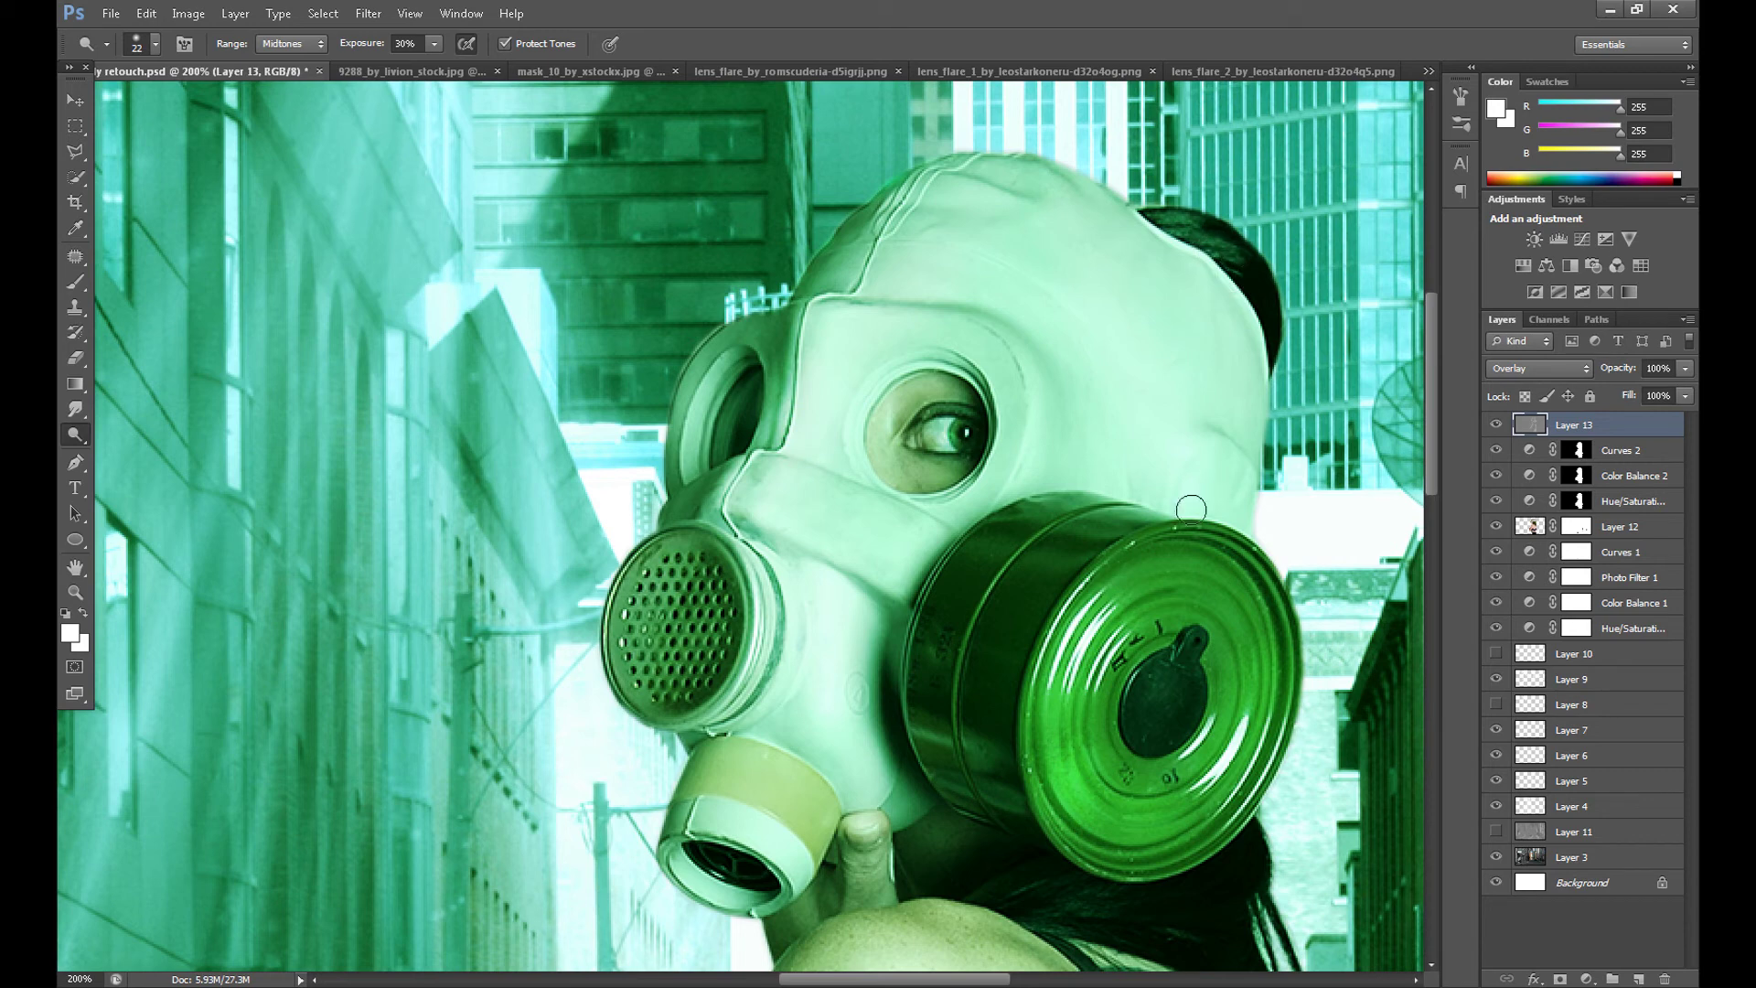
pyautogui.moveTo(1069, 521); pyautogui.dragTo(1160, 513)
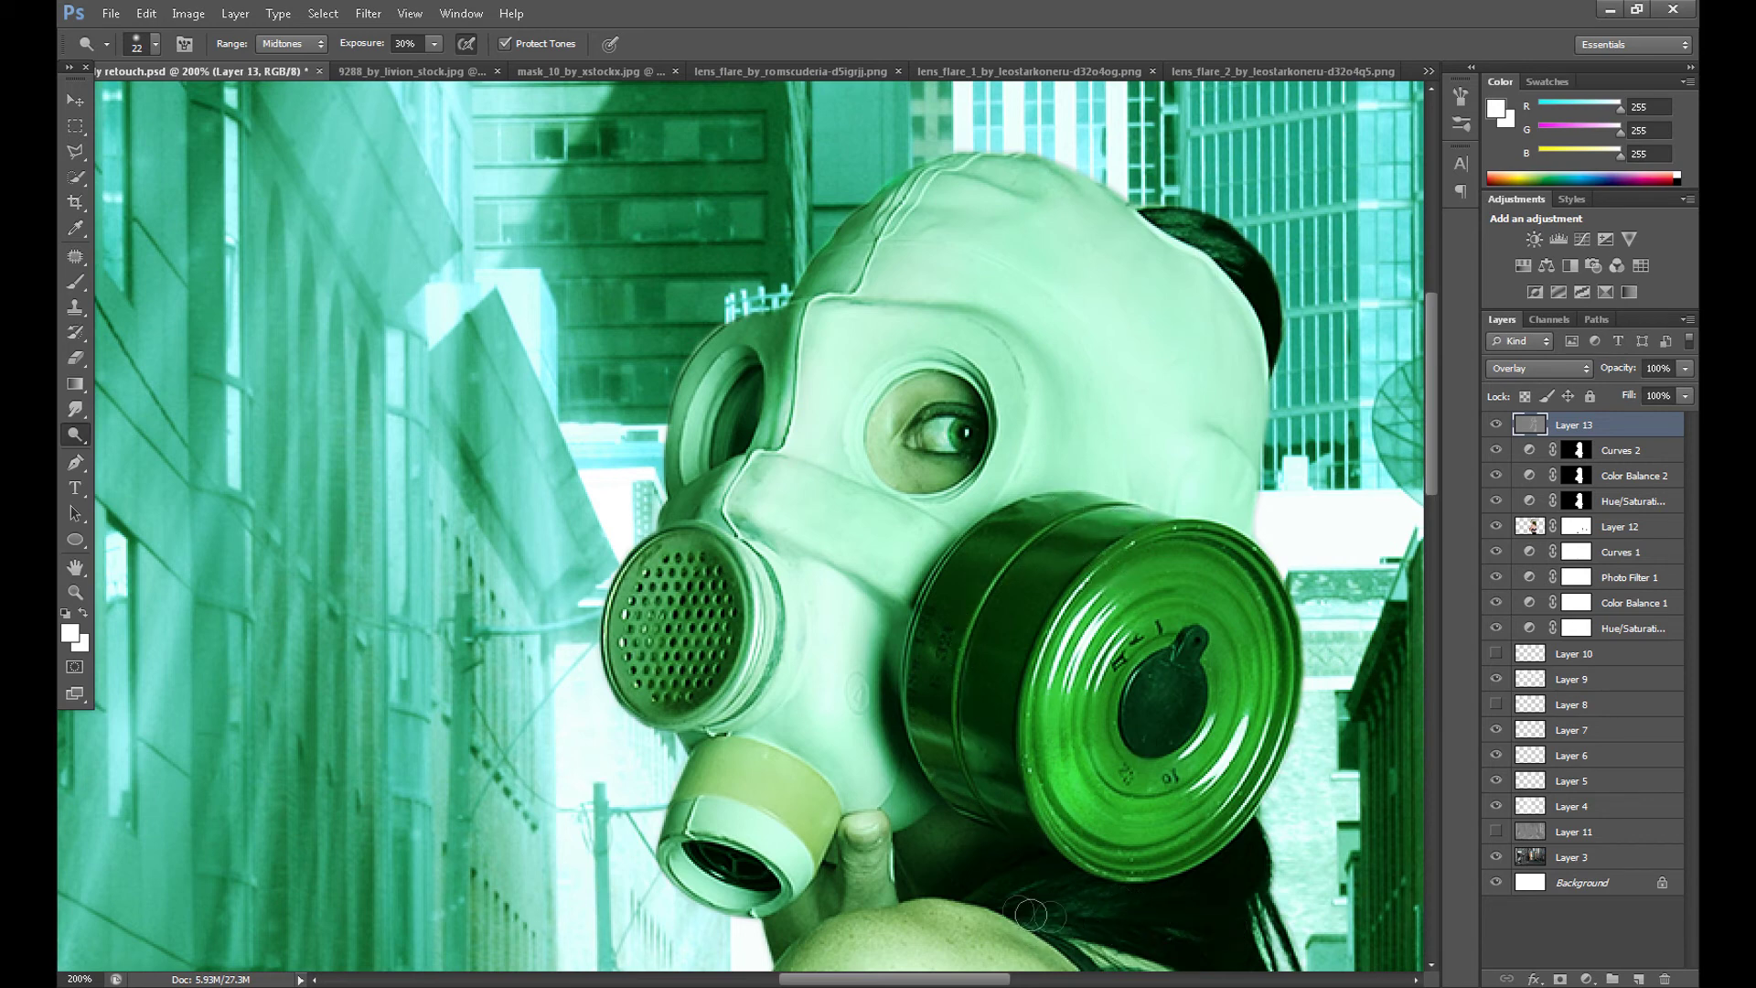
# Dodge the midtones on the model's shoulder, upper back and arm with a 59 px brush
pyautogui.scroll(-3, 1407, 545)
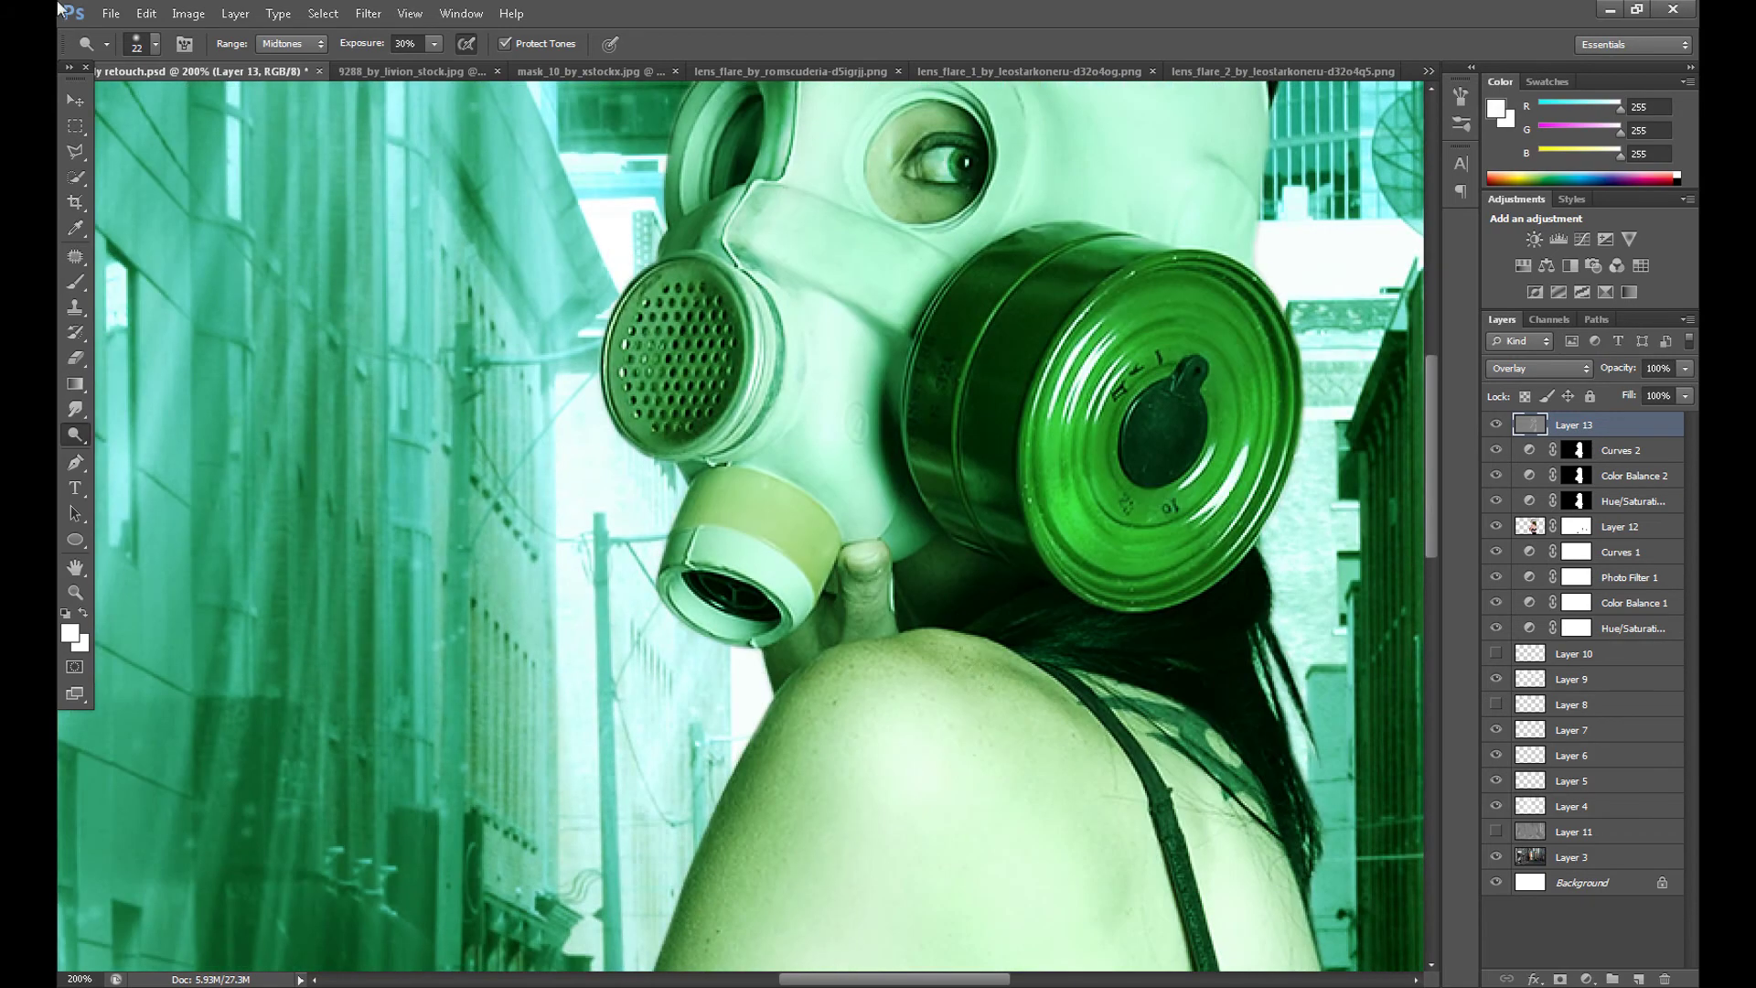
pyautogui.click(156, 44)
pyautogui.click(143, 105)
pyautogui.click(1010, 707)
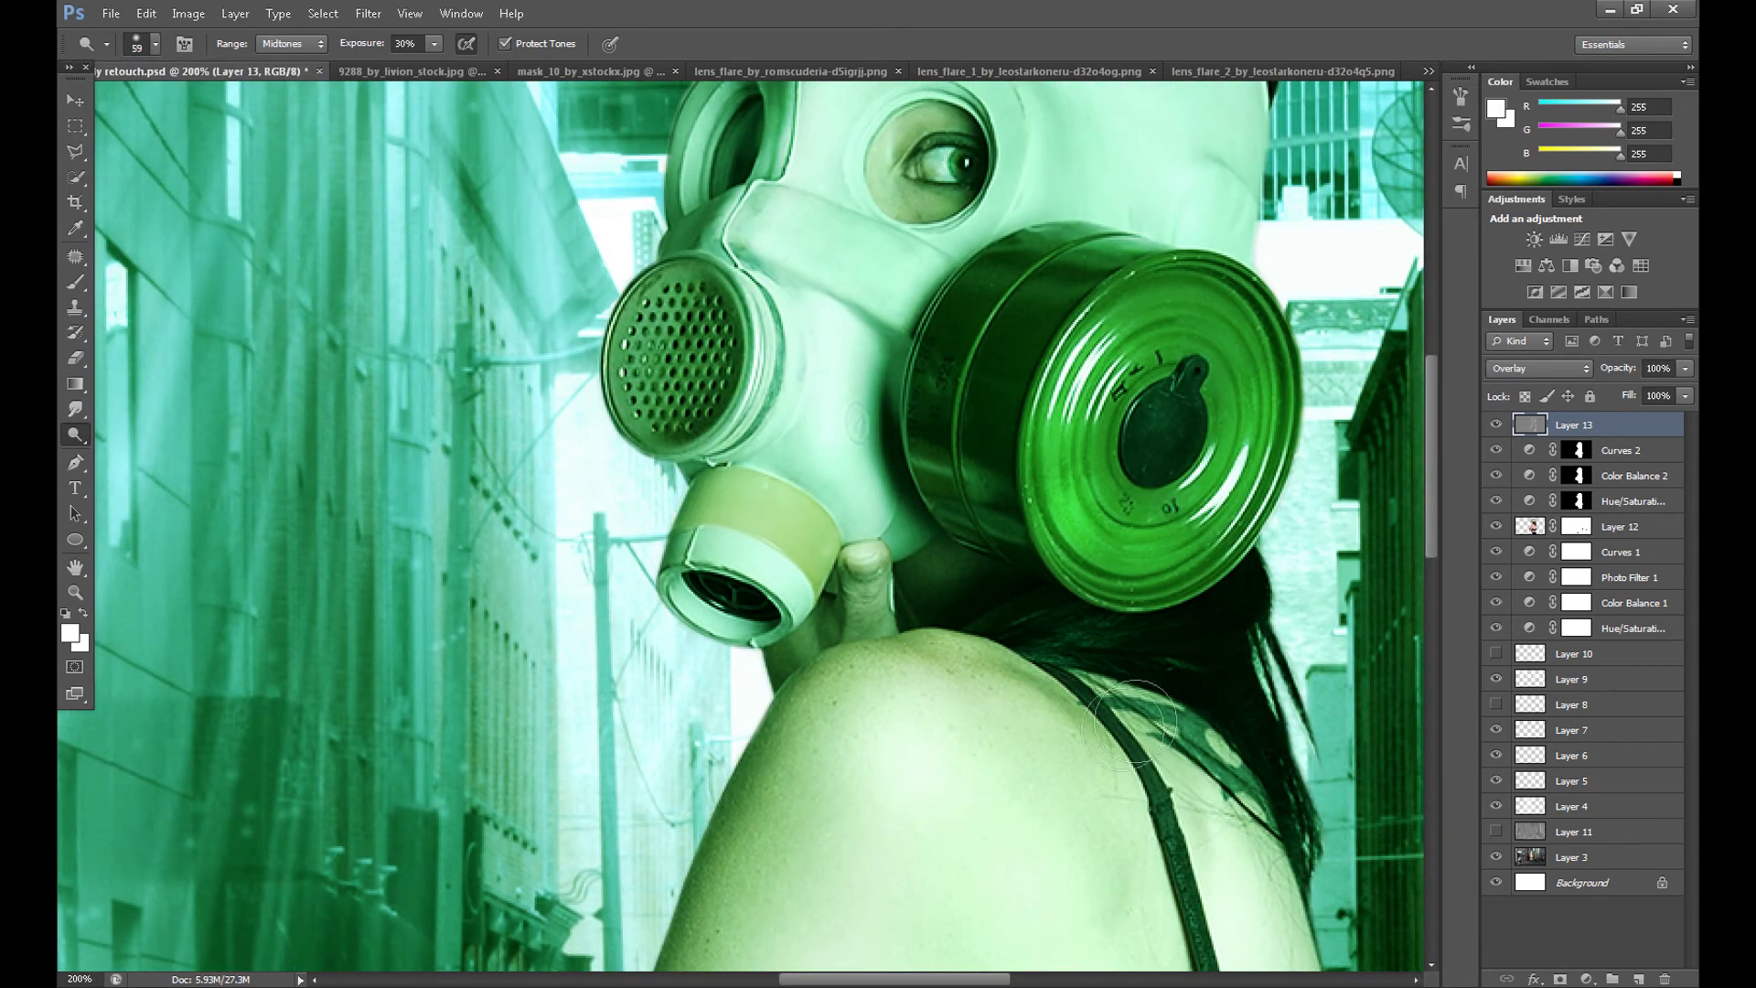
pyautogui.scroll(-4, 1436, 447)
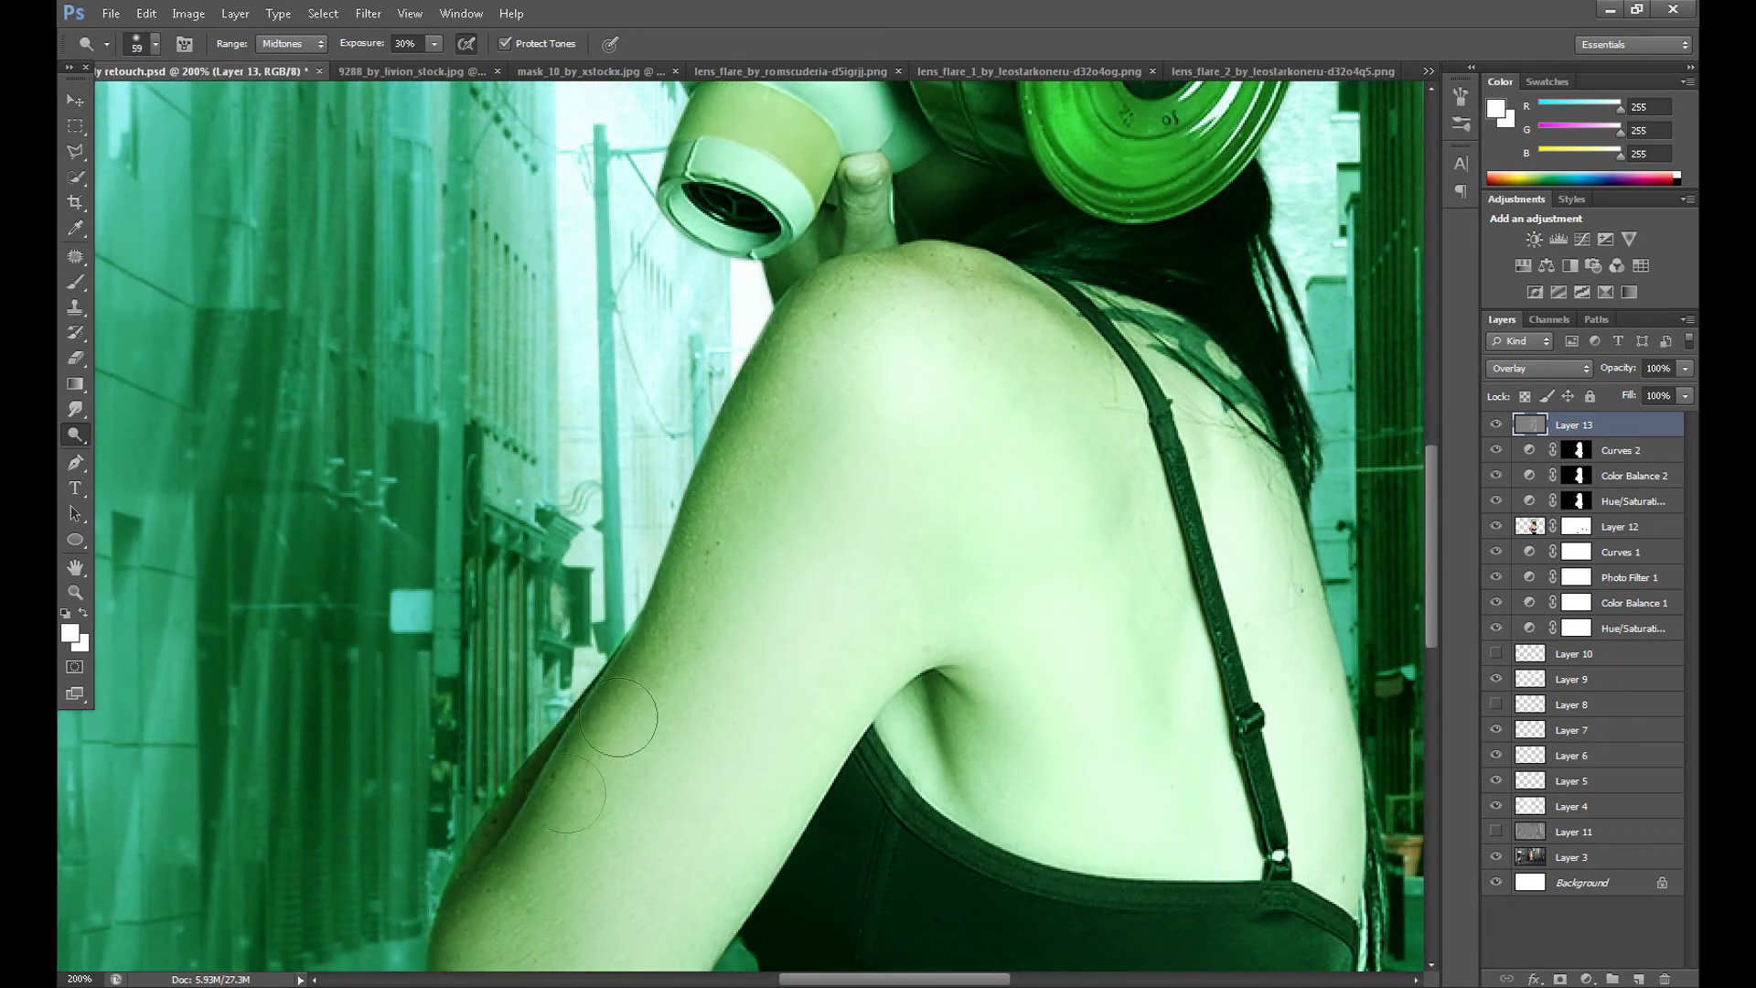
# Dodge the midtones on the right-hand pavement and the building edges behind the model with a 121 px brush
pyautogui.hotkey('ctrl', '-')
pyautogui.hotkey('ctrl', '-')
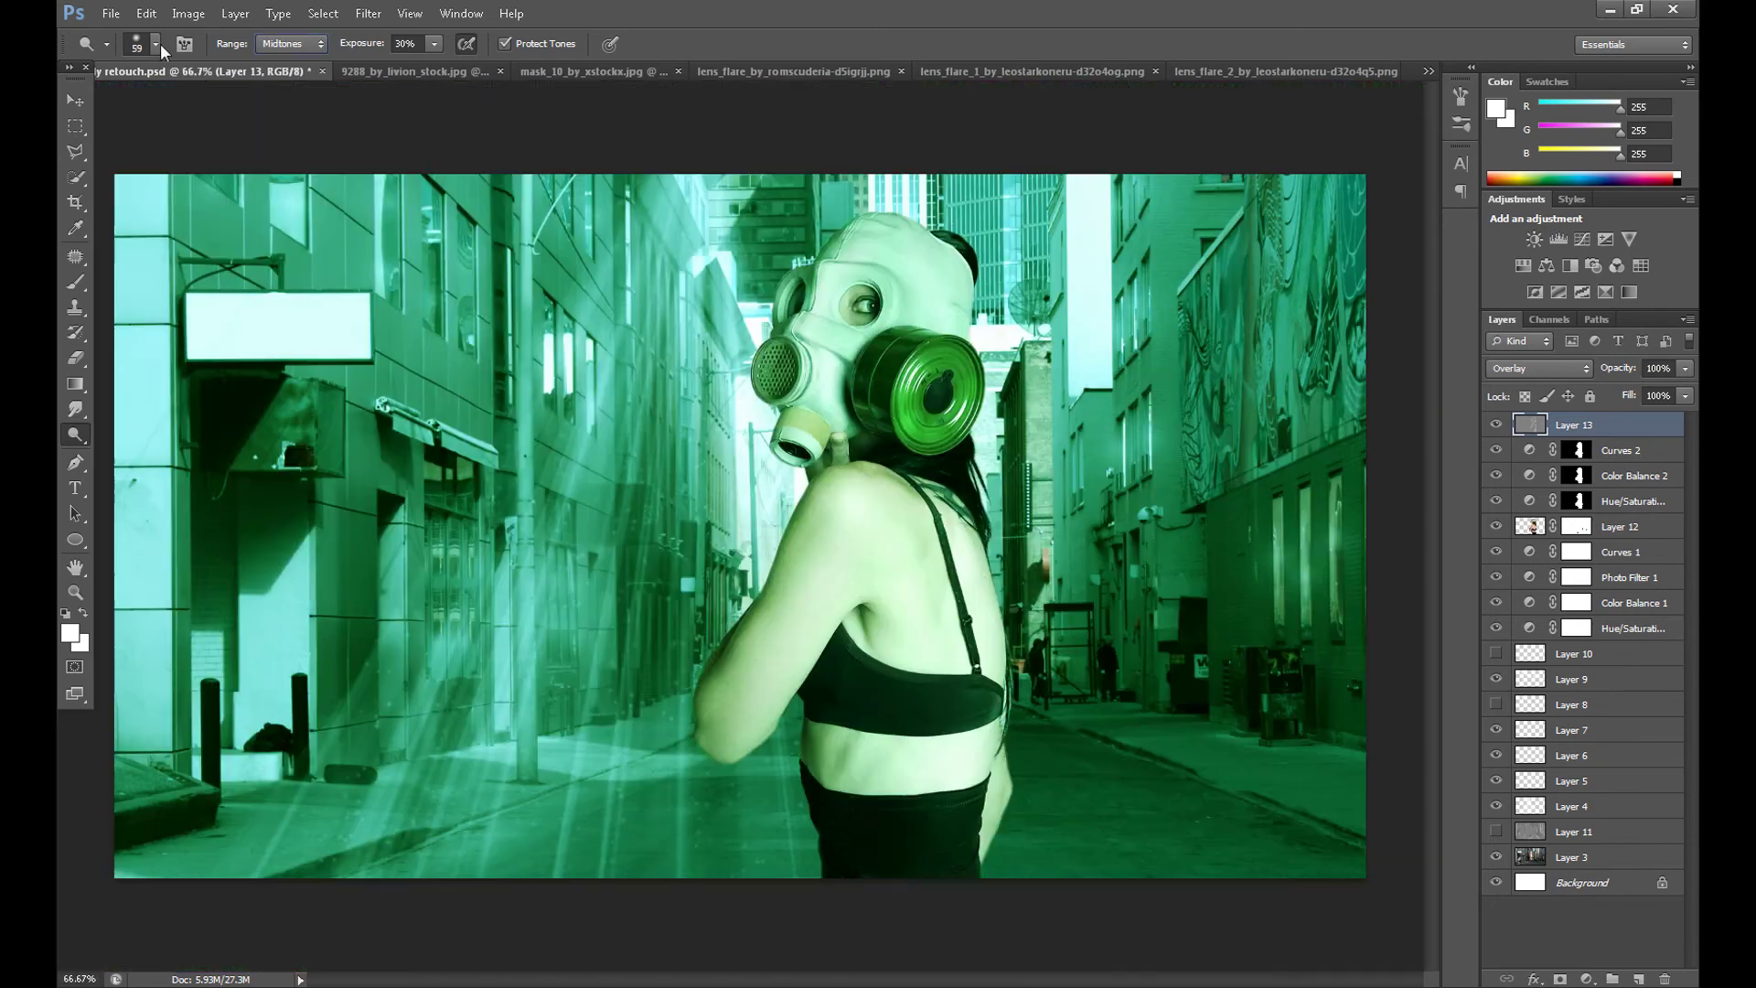
pyautogui.click(155, 44)
pyautogui.click(190, 105)
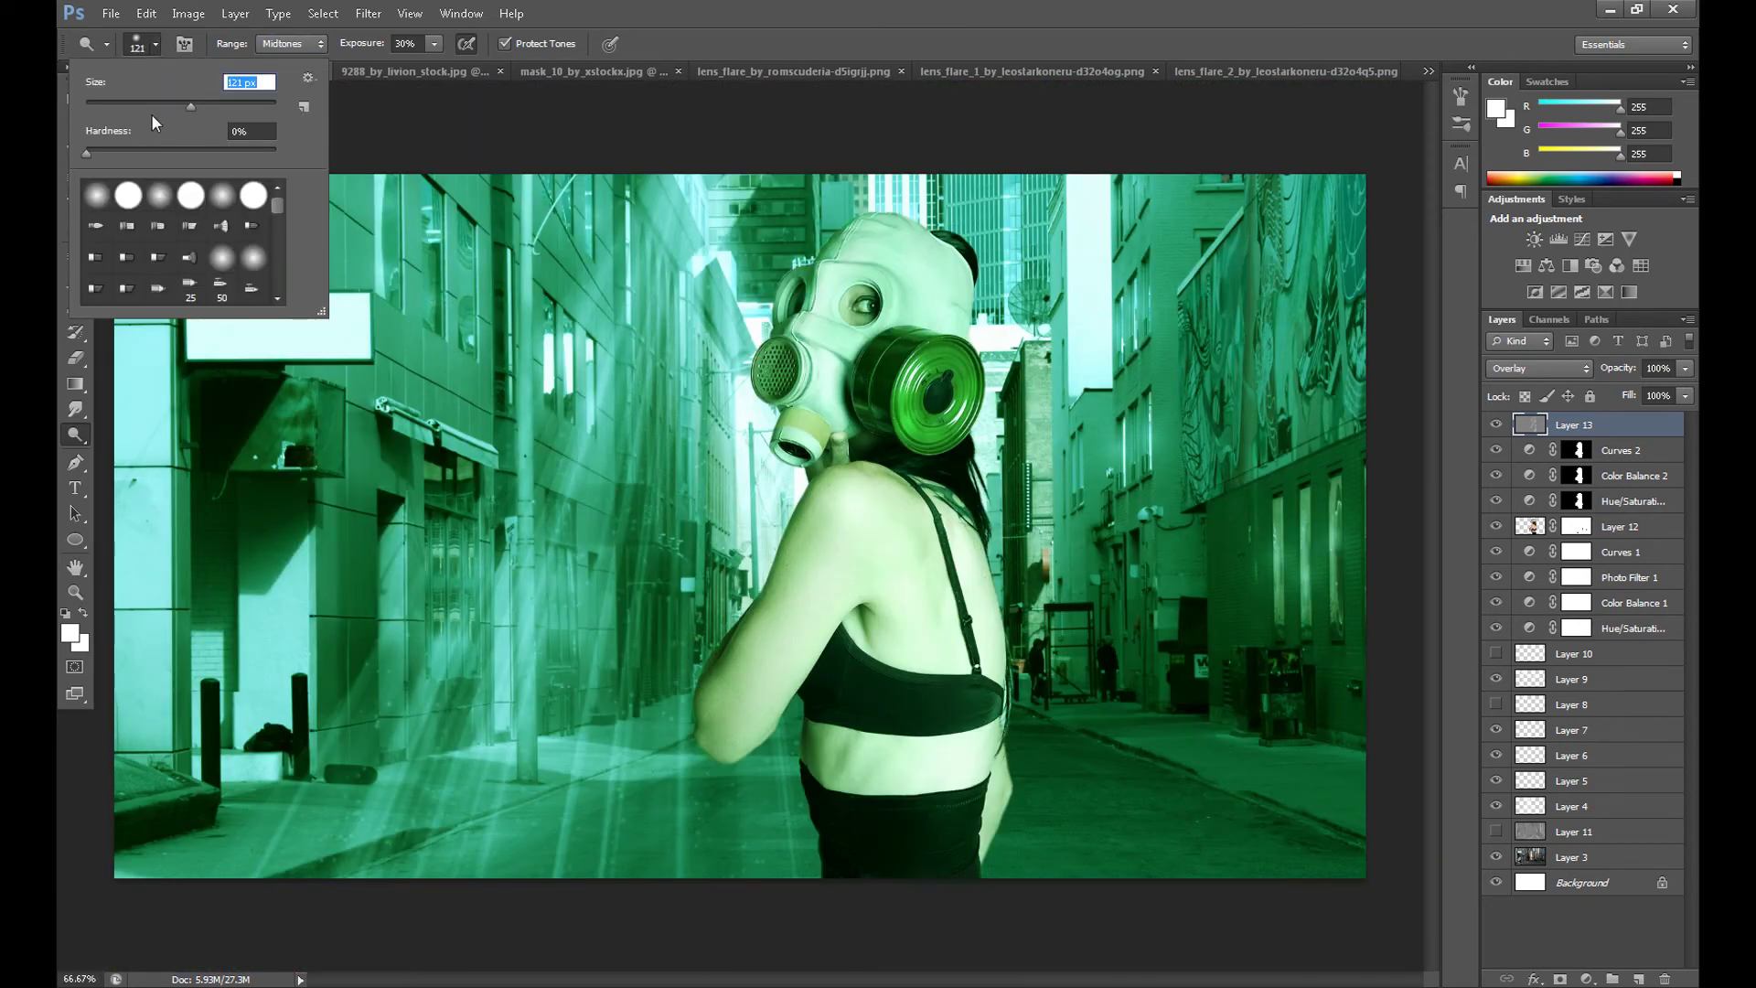
pyautogui.click(152, 44)
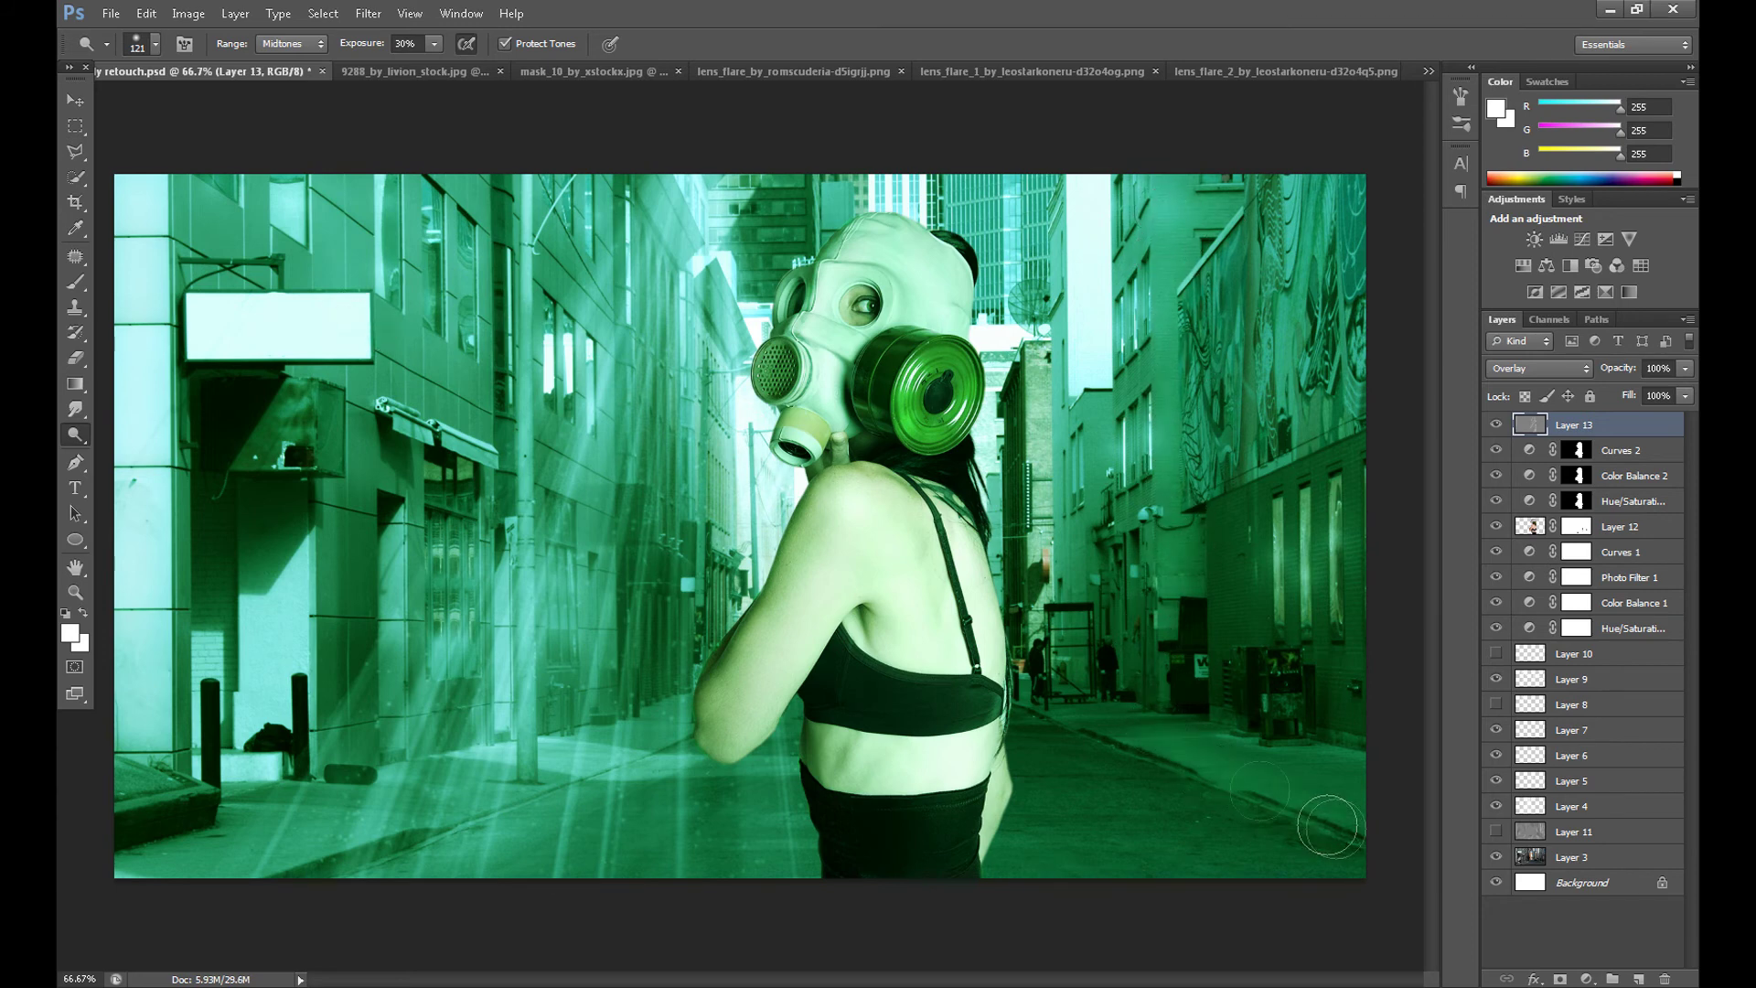
pyautogui.moveTo(1284, 768); pyautogui.dragTo(1285, 749)
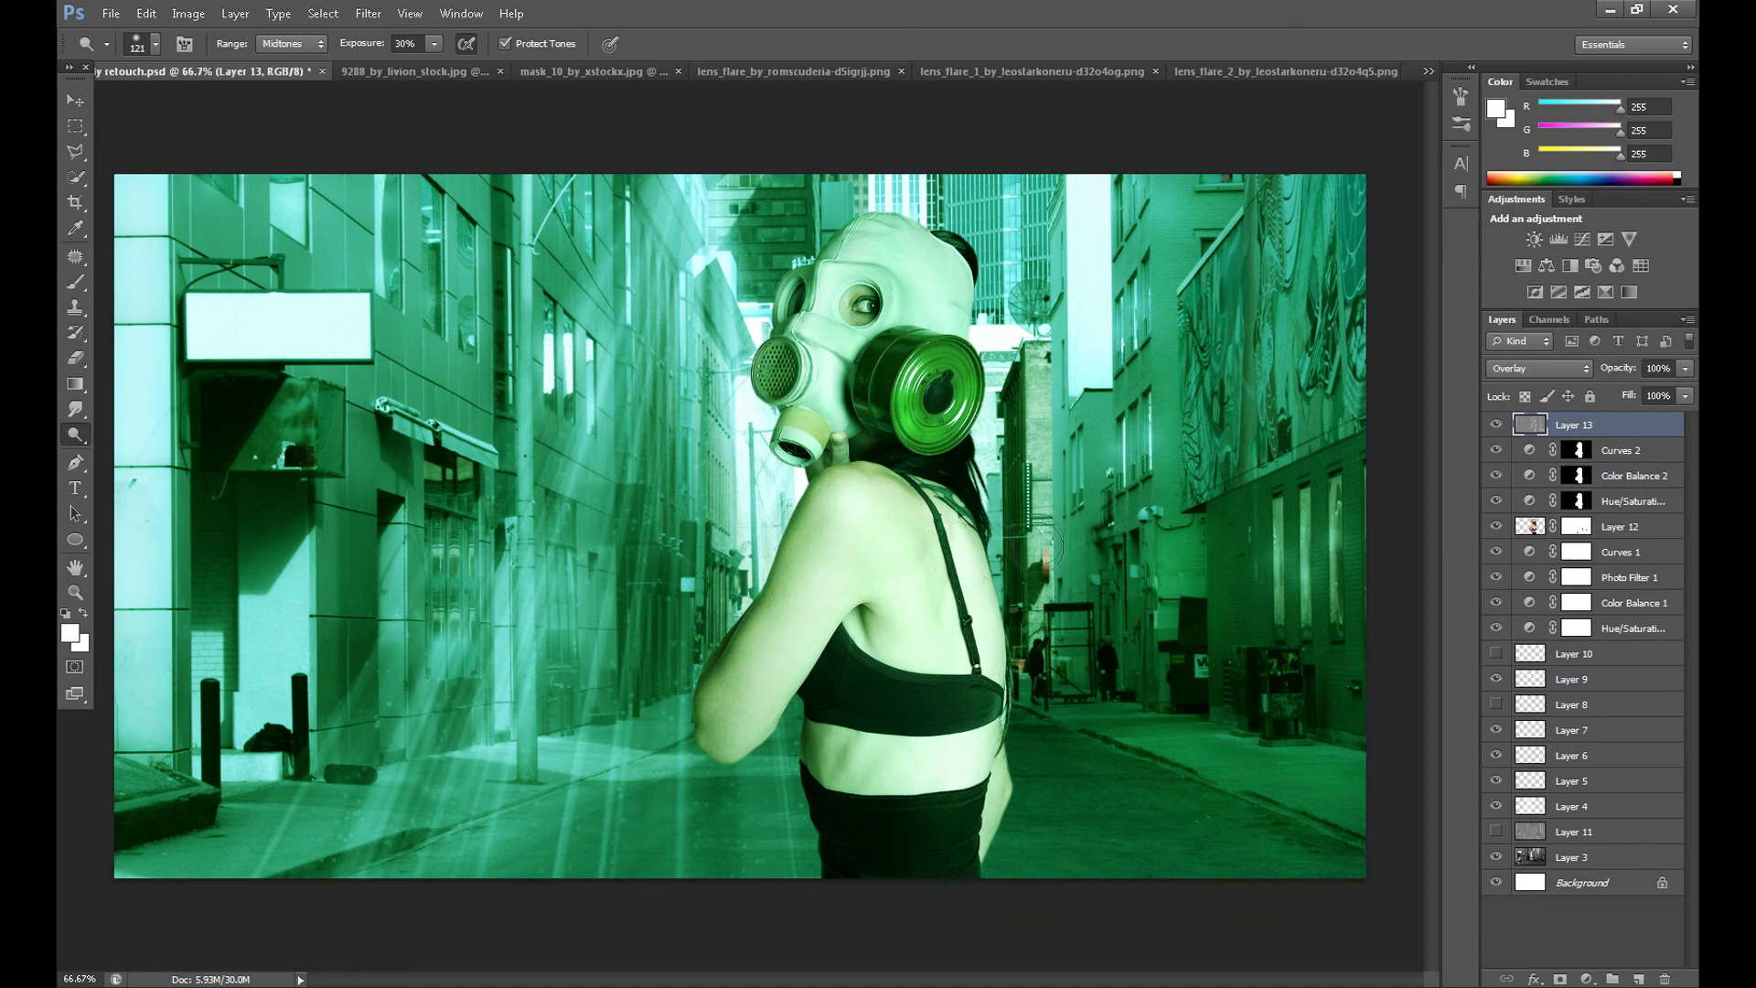
pyautogui.moveTo(1036, 554); pyautogui.dragTo(1081, 279)
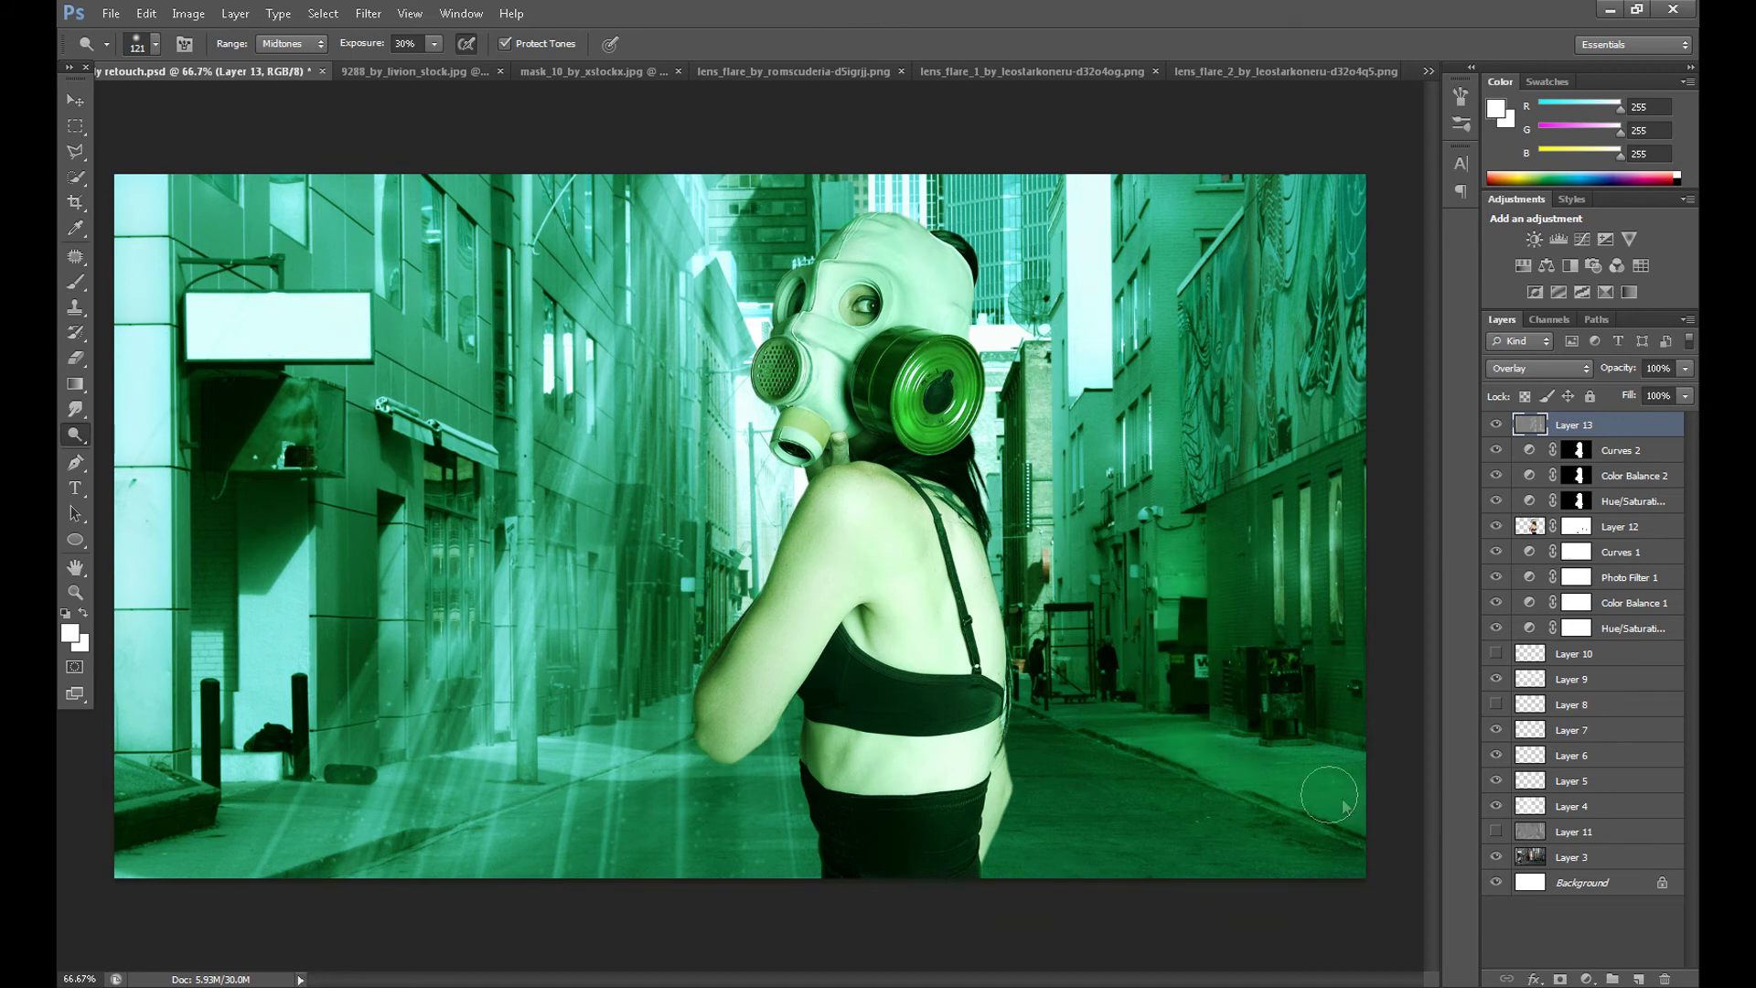
# Burn the midtones along the model's arm, underarm and lower body with a 59 px brush at 20% exposure
pyautogui.rightClick(77, 433)
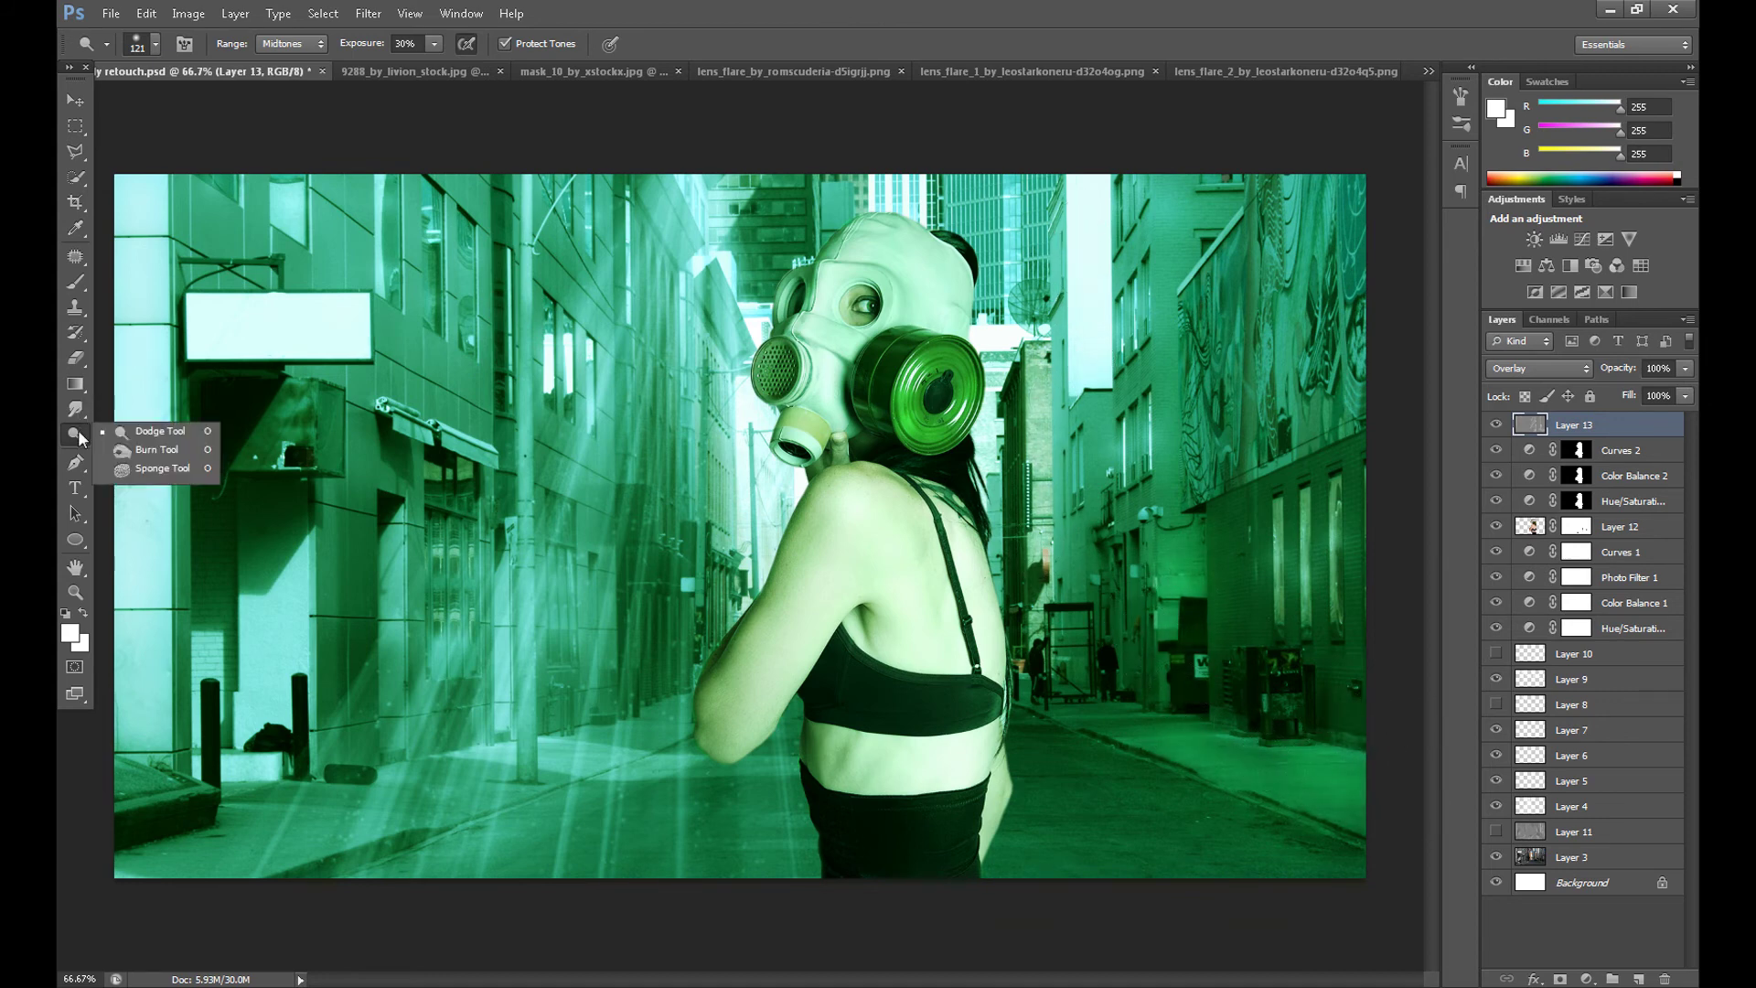
pyautogui.click(144, 449)
pyautogui.hotkey('ctrl', '+')
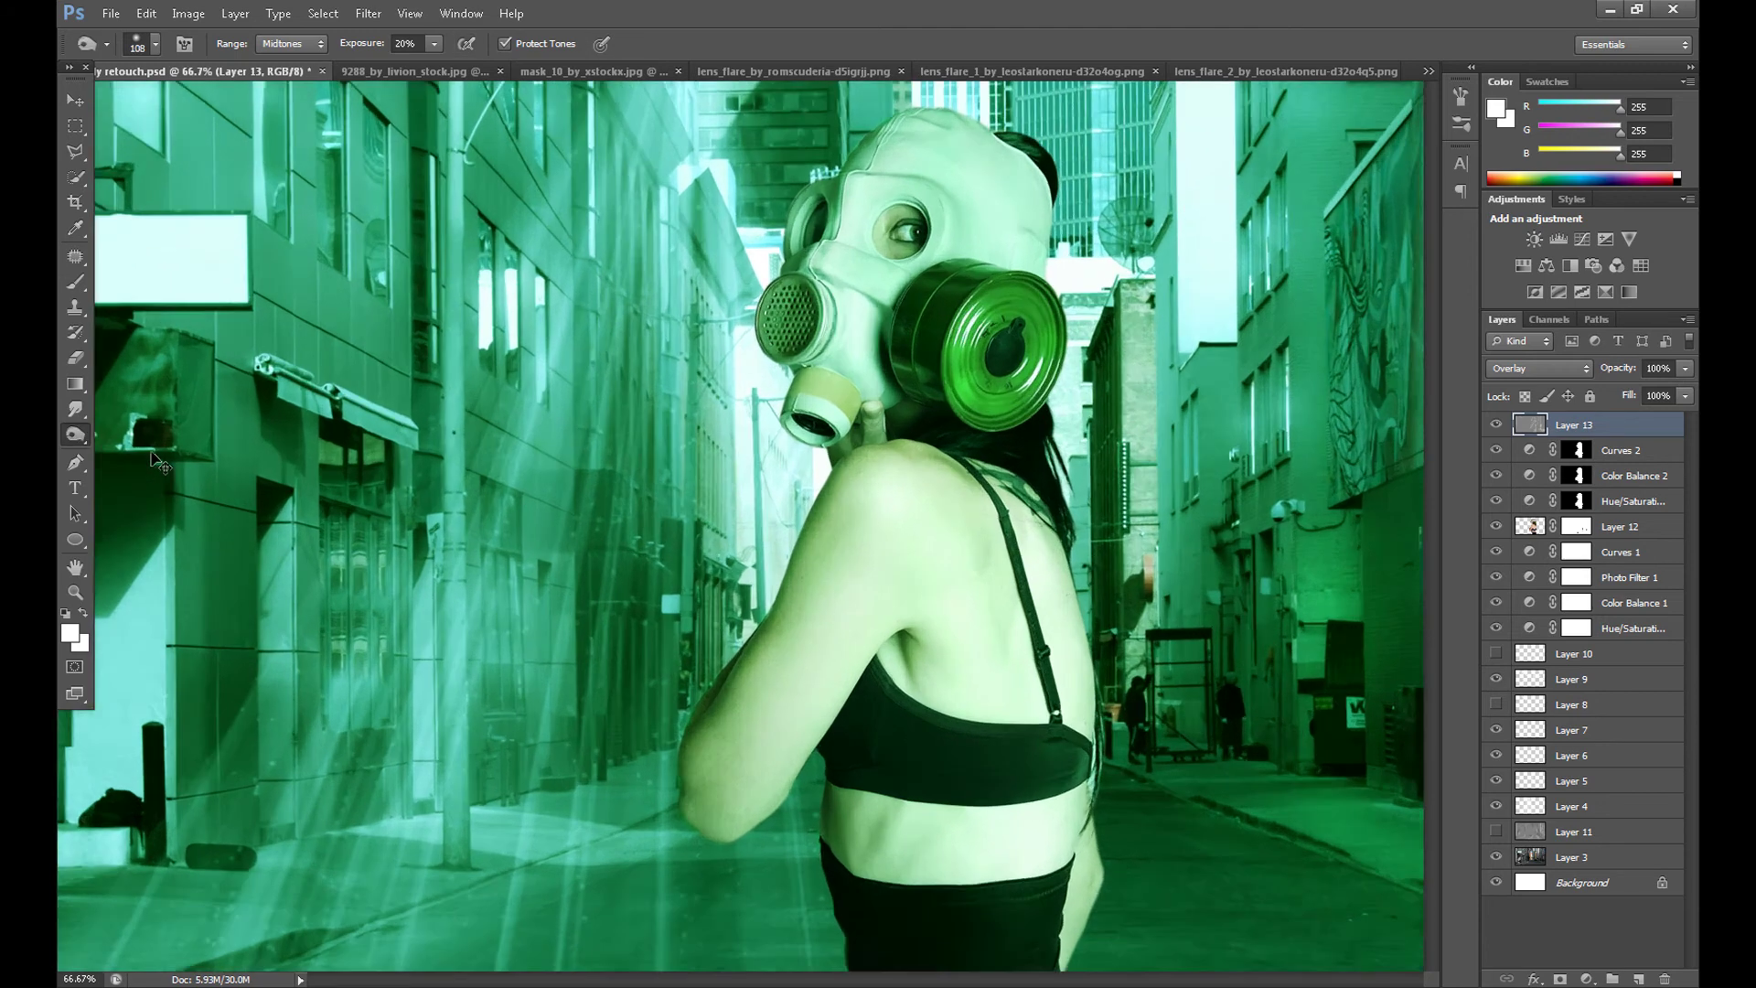
pyautogui.click(153, 43)
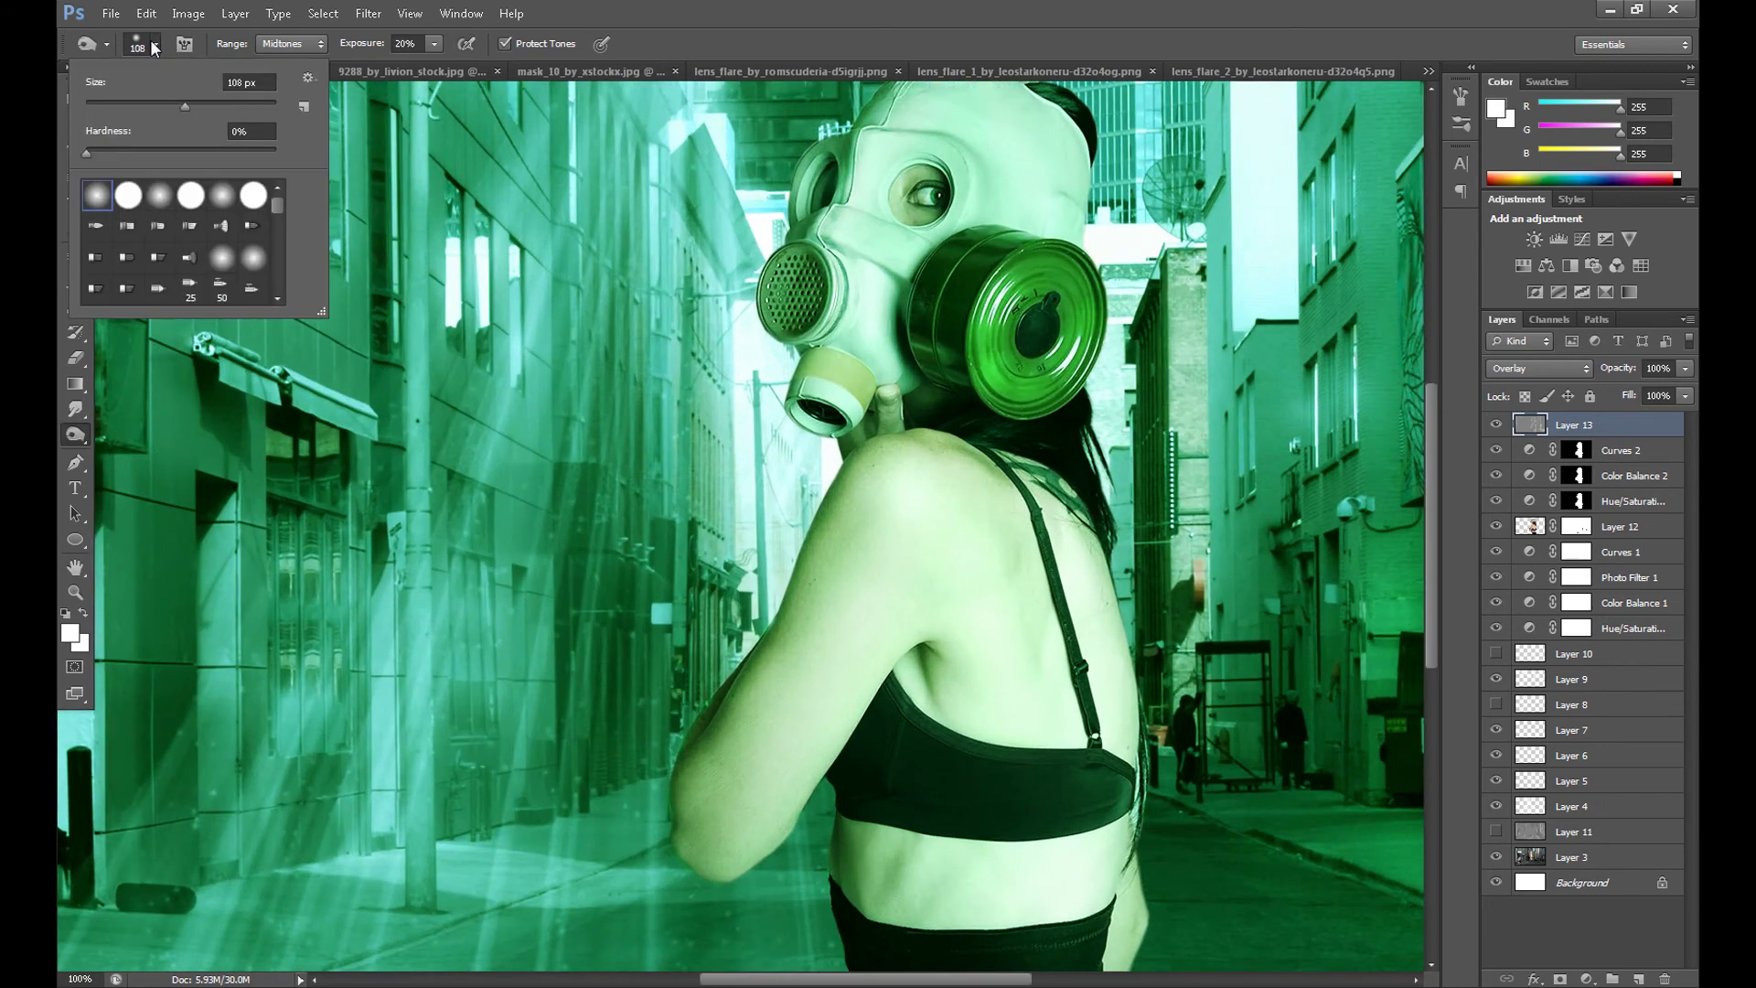
pyautogui.click(143, 105)
pyautogui.moveTo(931, 673); pyautogui.dragTo(949, 706)
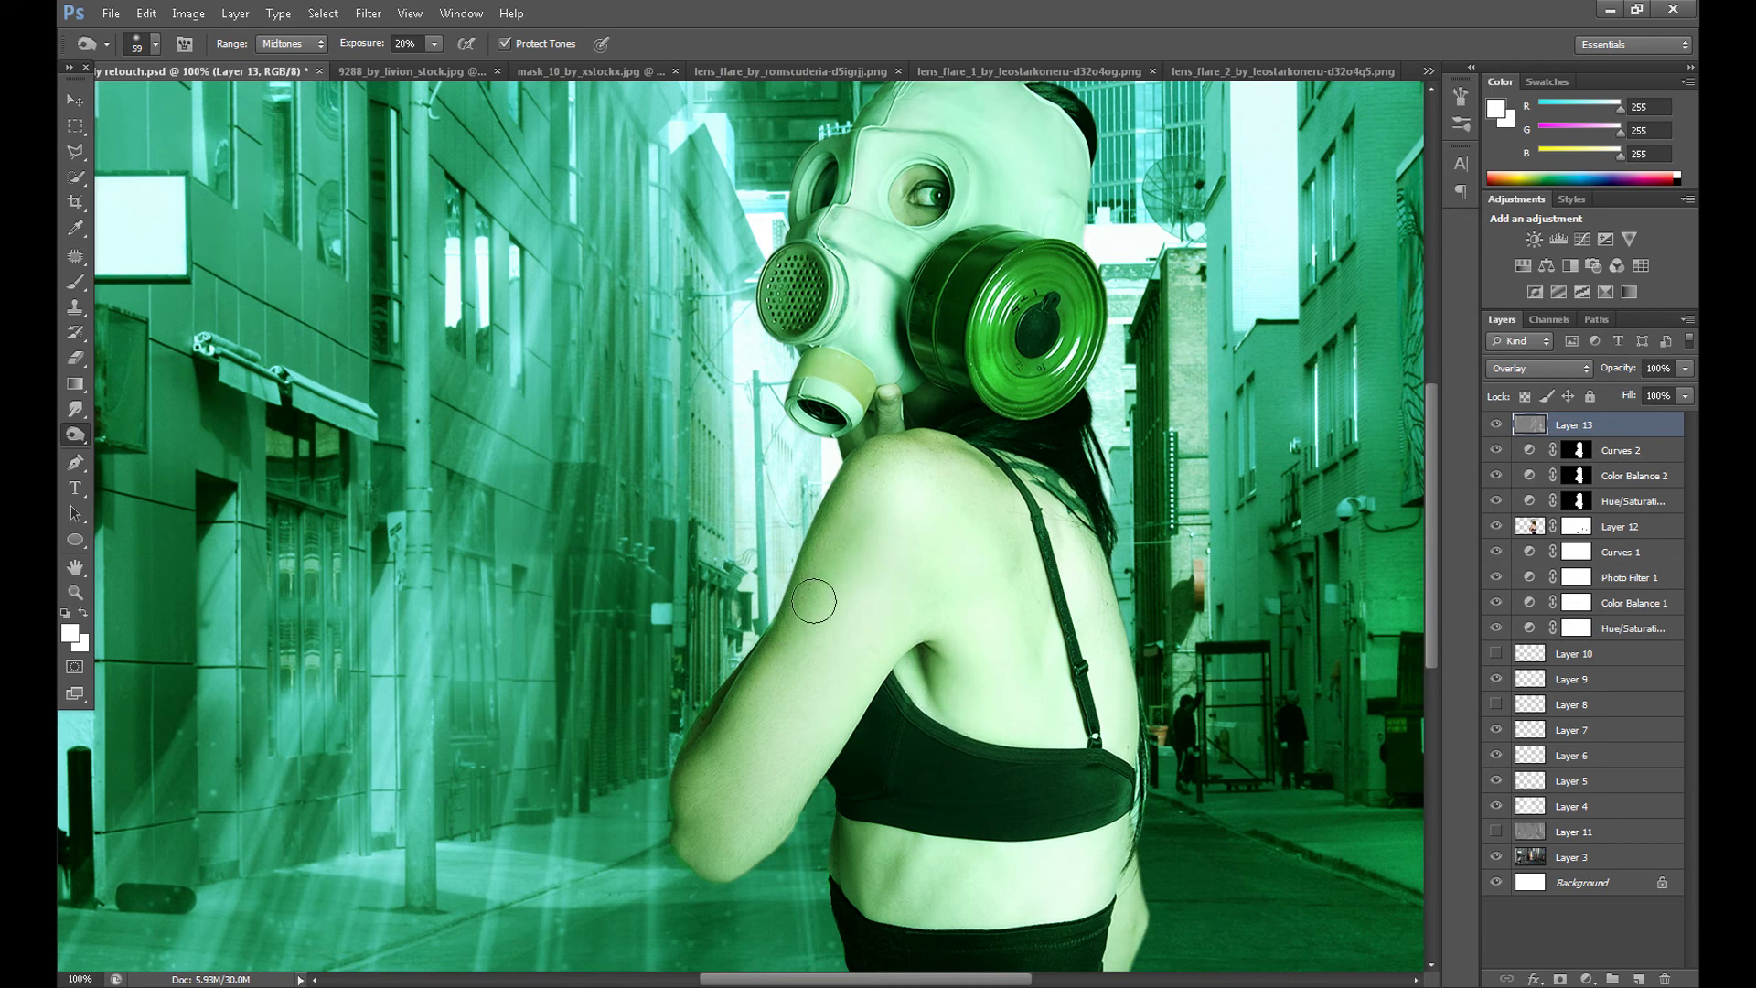
pyautogui.moveTo(816, 599); pyautogui.dragTo(754, 688)
pyautogui.moveTo(756, 755); pyautogui.dragTo(719, 809)
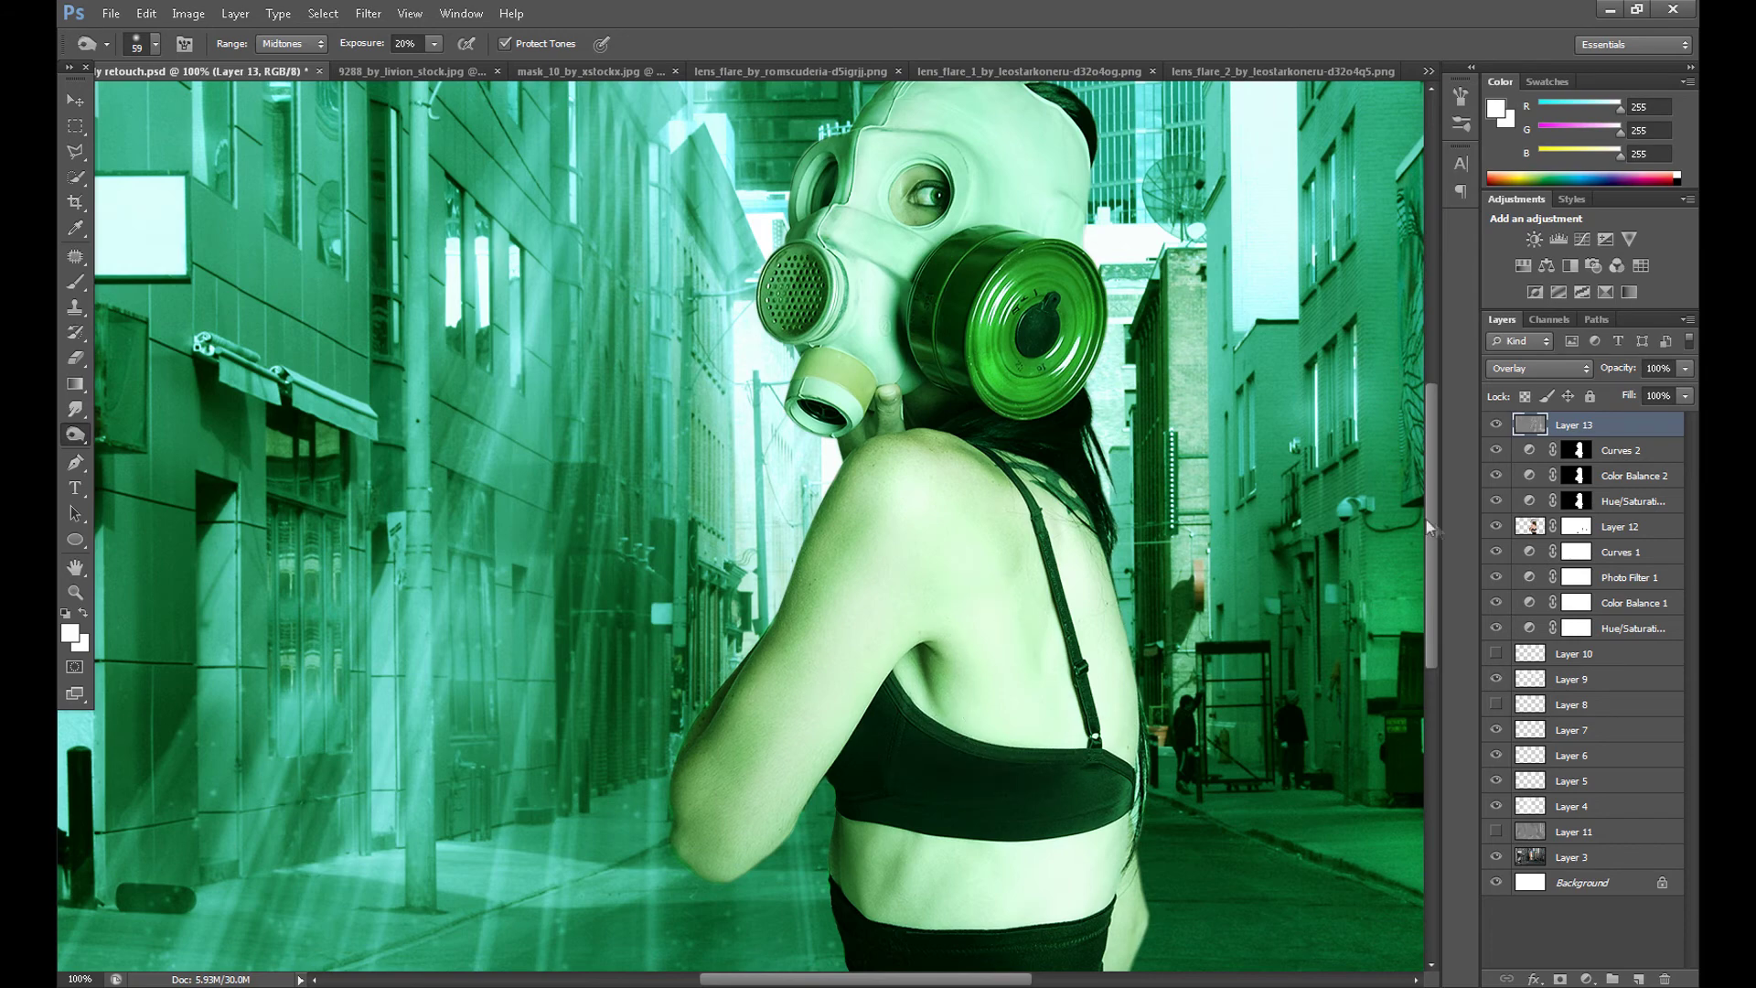
pyautogui.moveTo(1429, 530); pyautogui.dragTo(1423, 619)
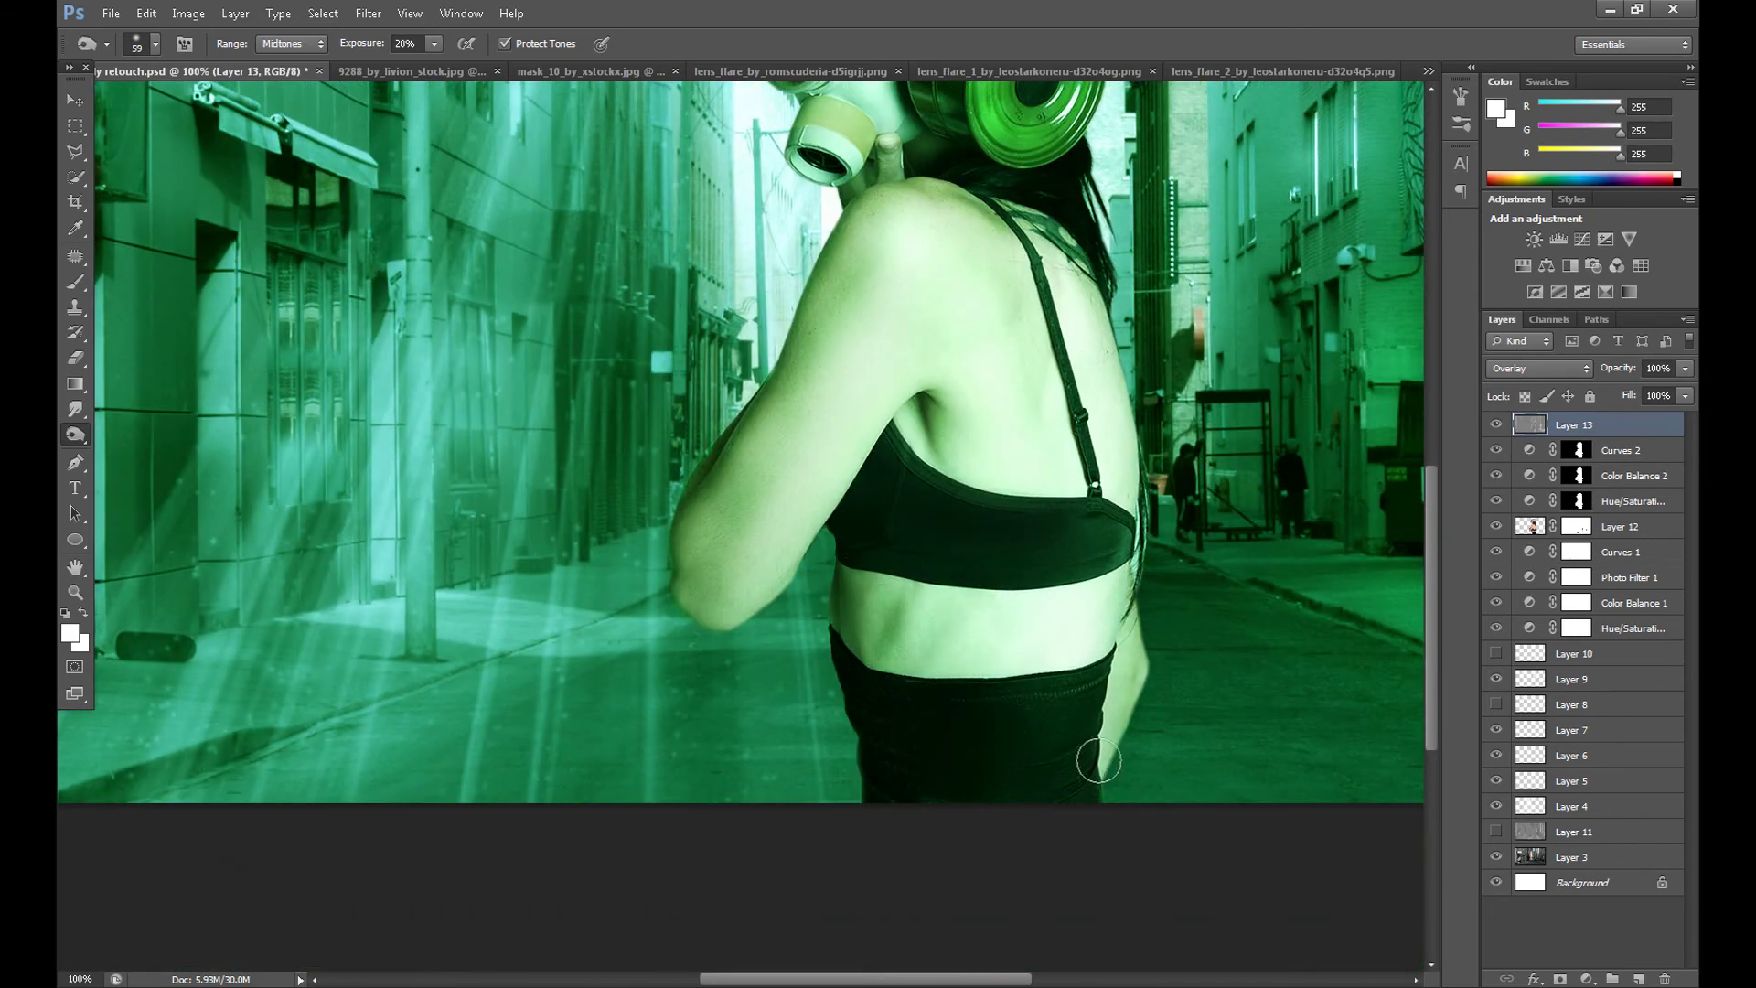
pyautogui.moveTo(1432, 518); pyautogui.dragTo(1432, 417)
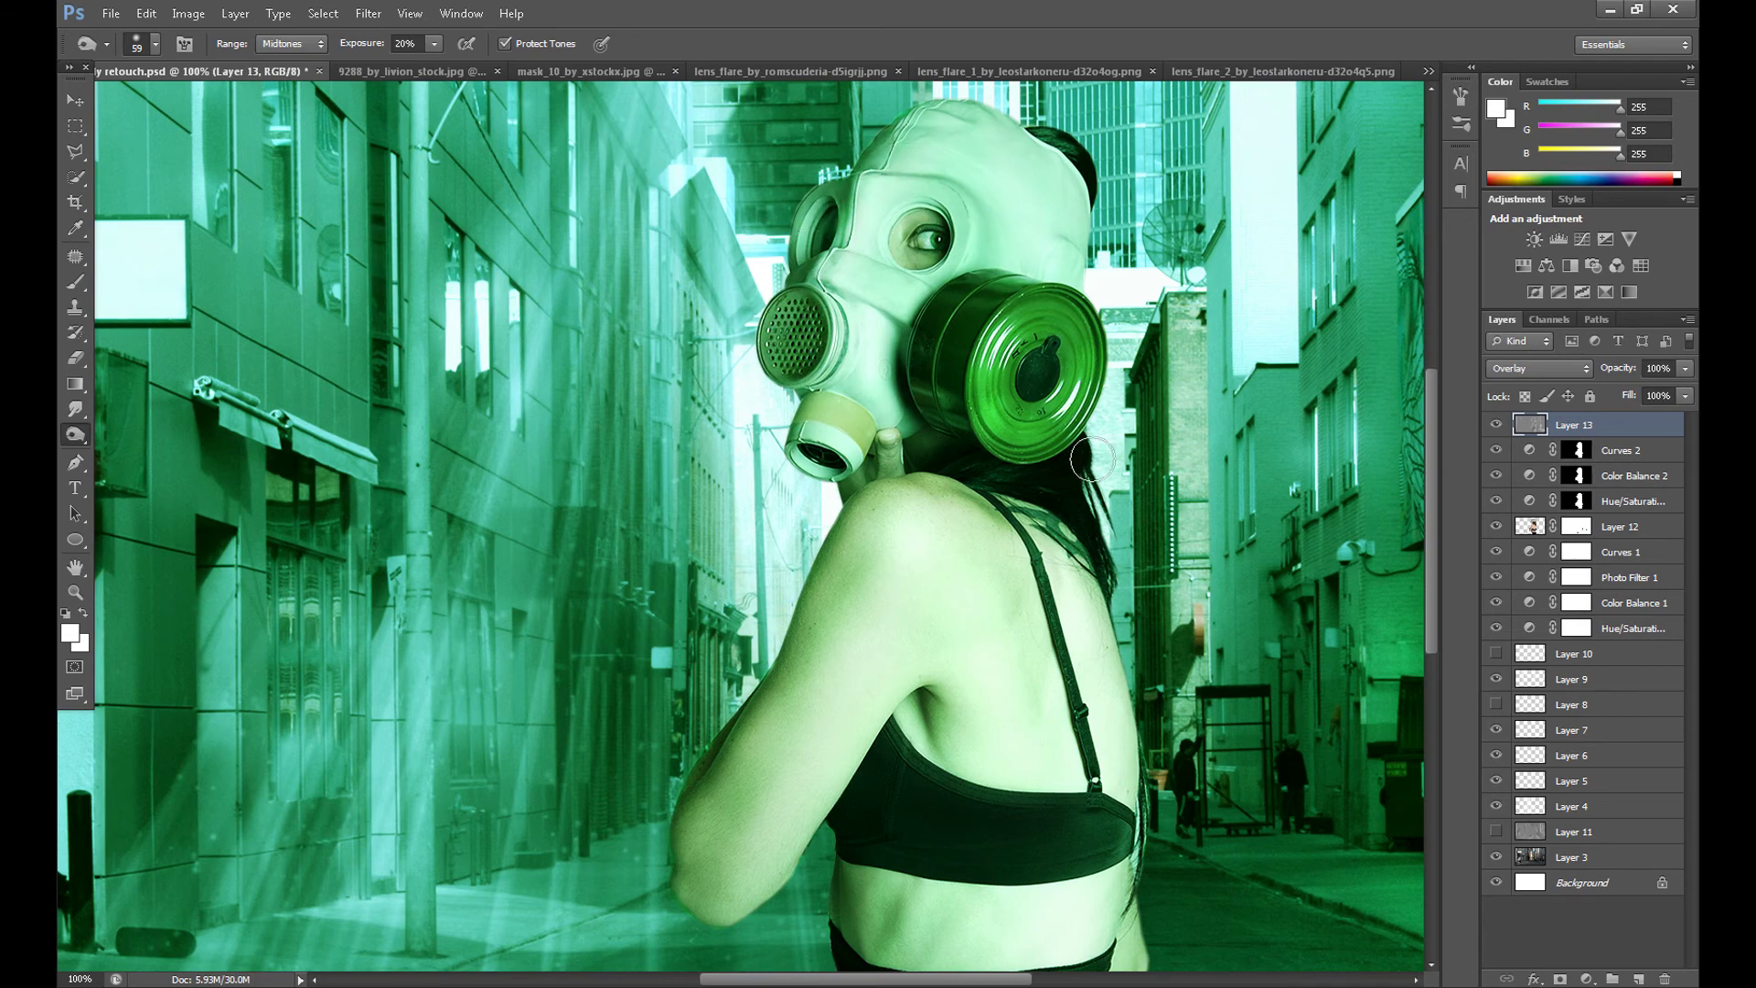
pyautogui.hotkey('ctrl', '-')
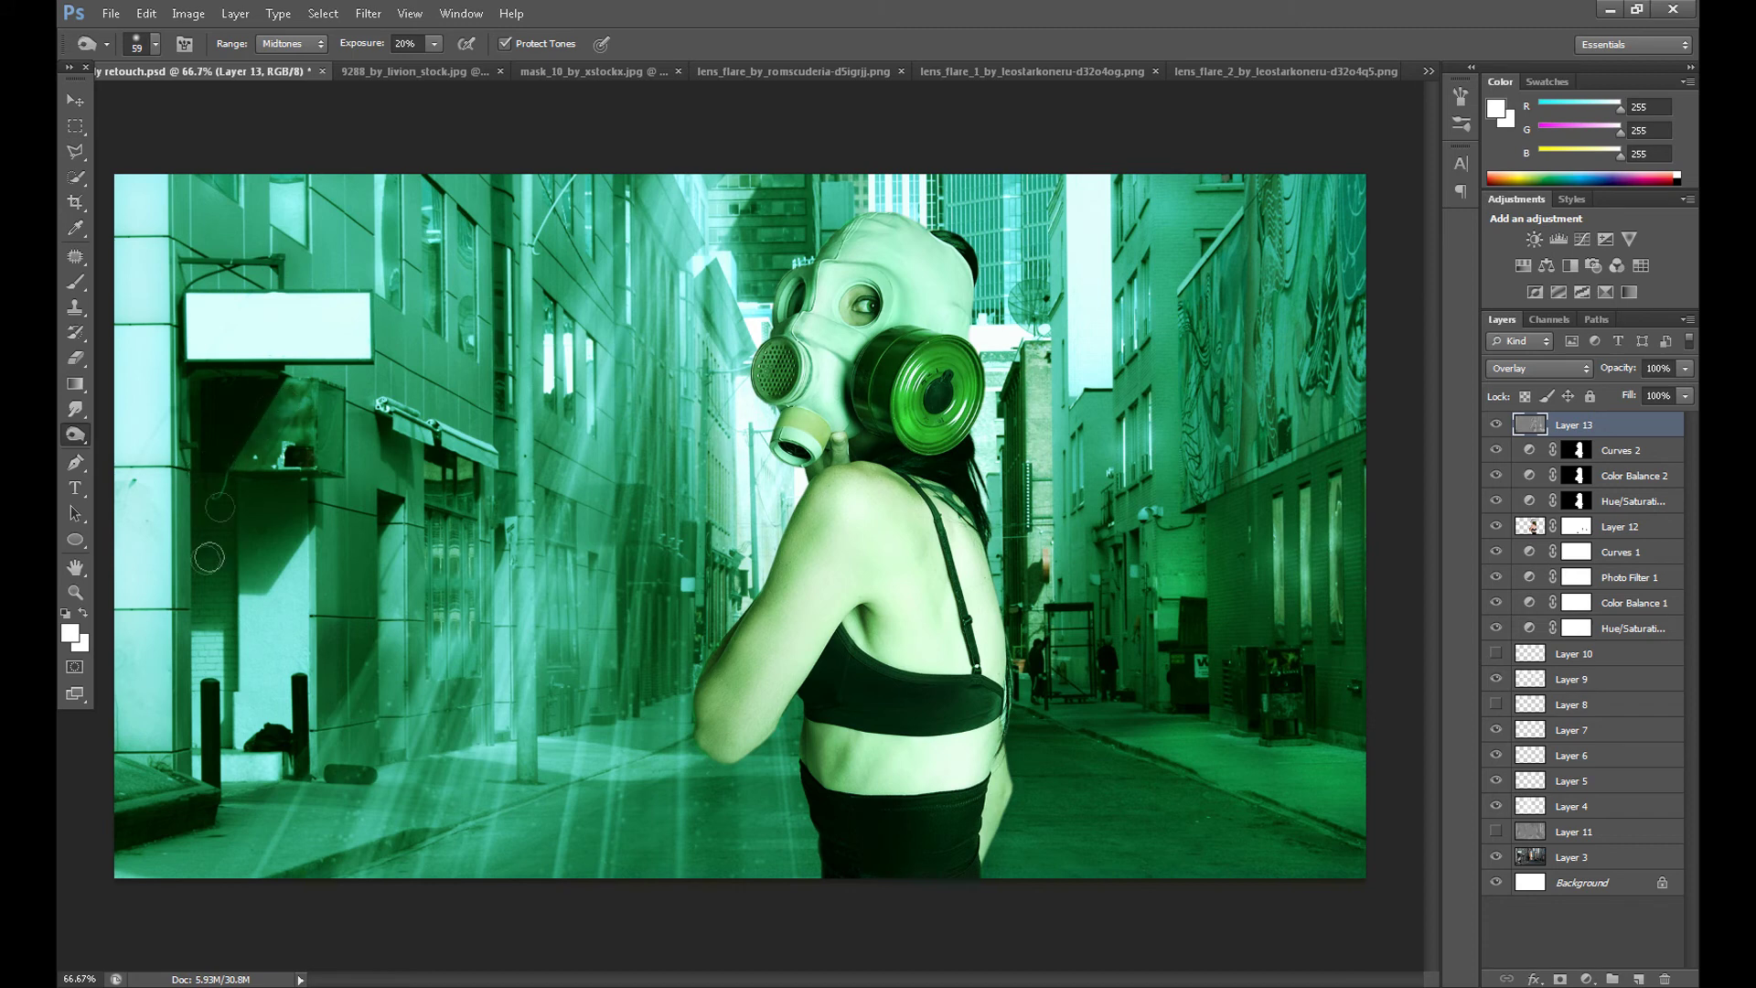
# Try dodging the highlights on the pavement beside the model with a 121 px brush at 30% exposure
pyautogui.rightClick(75, 435)
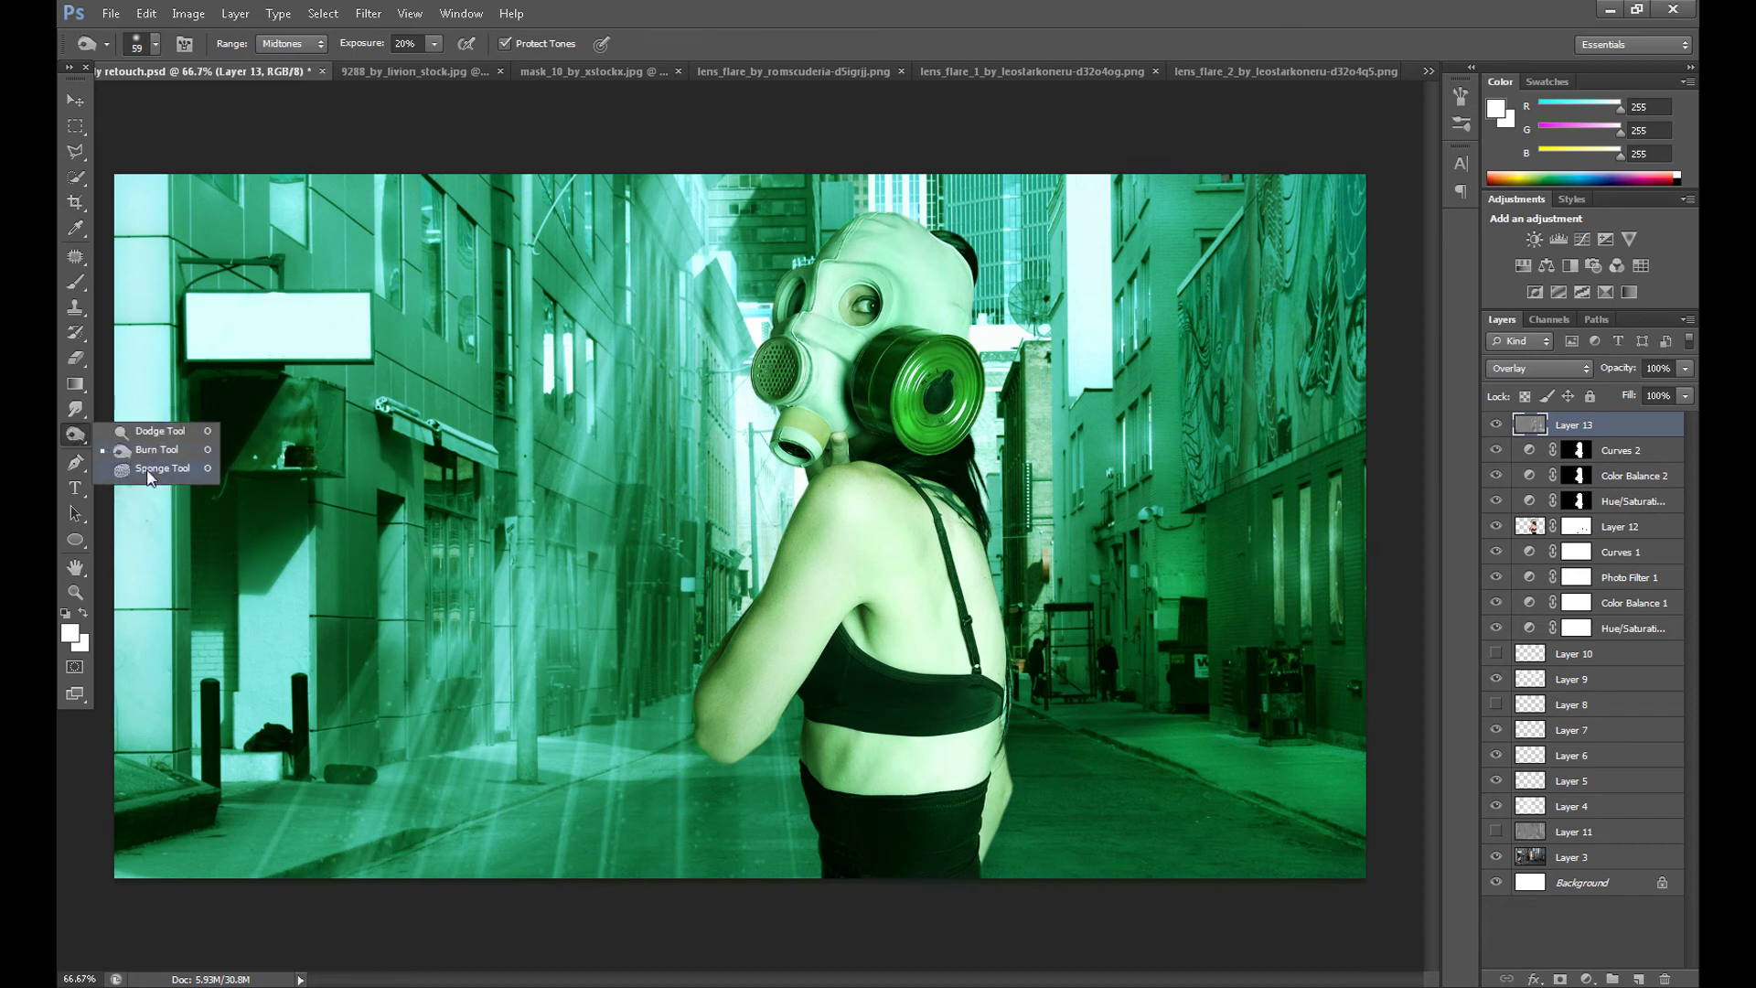
pyautogui.click(146, 428)
pyautogui.click(291, 43)
pyautogui.click(286, 95)
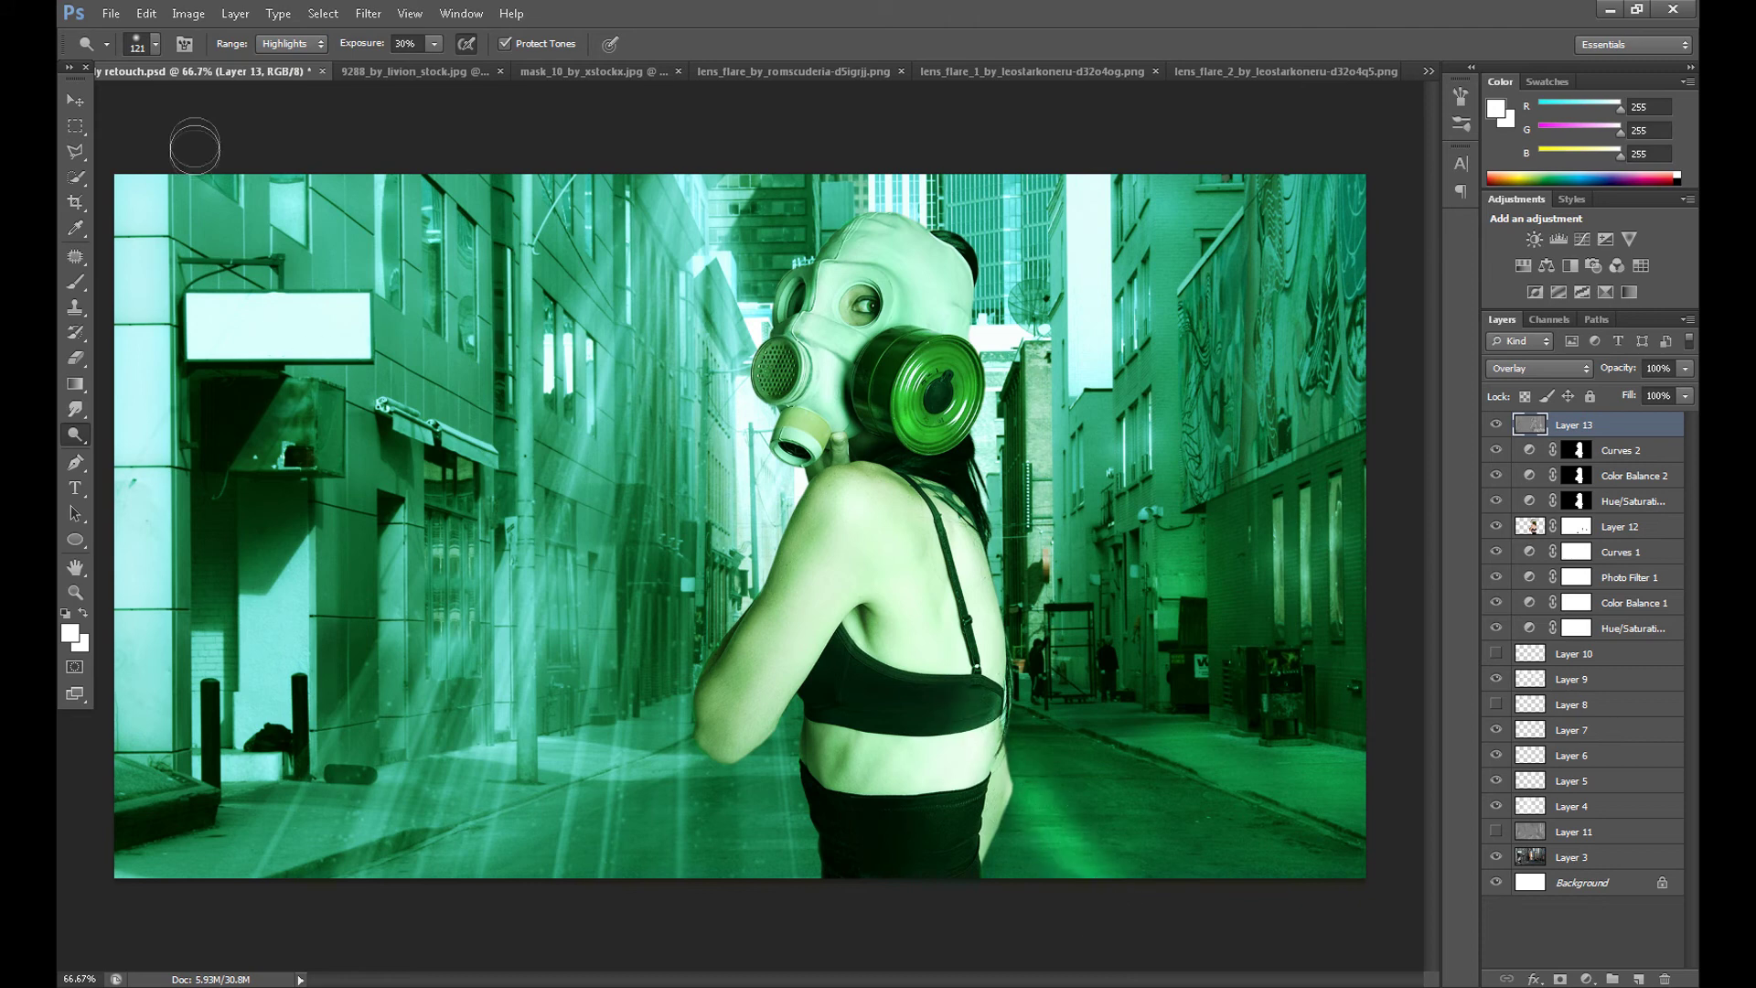
# Undo the highlight dodging on the pavement and return the dodge range to Midtones
pyautogui.click(147, 12)
pyautogui.click(159, 72)
pyautogui.click(146, 12)
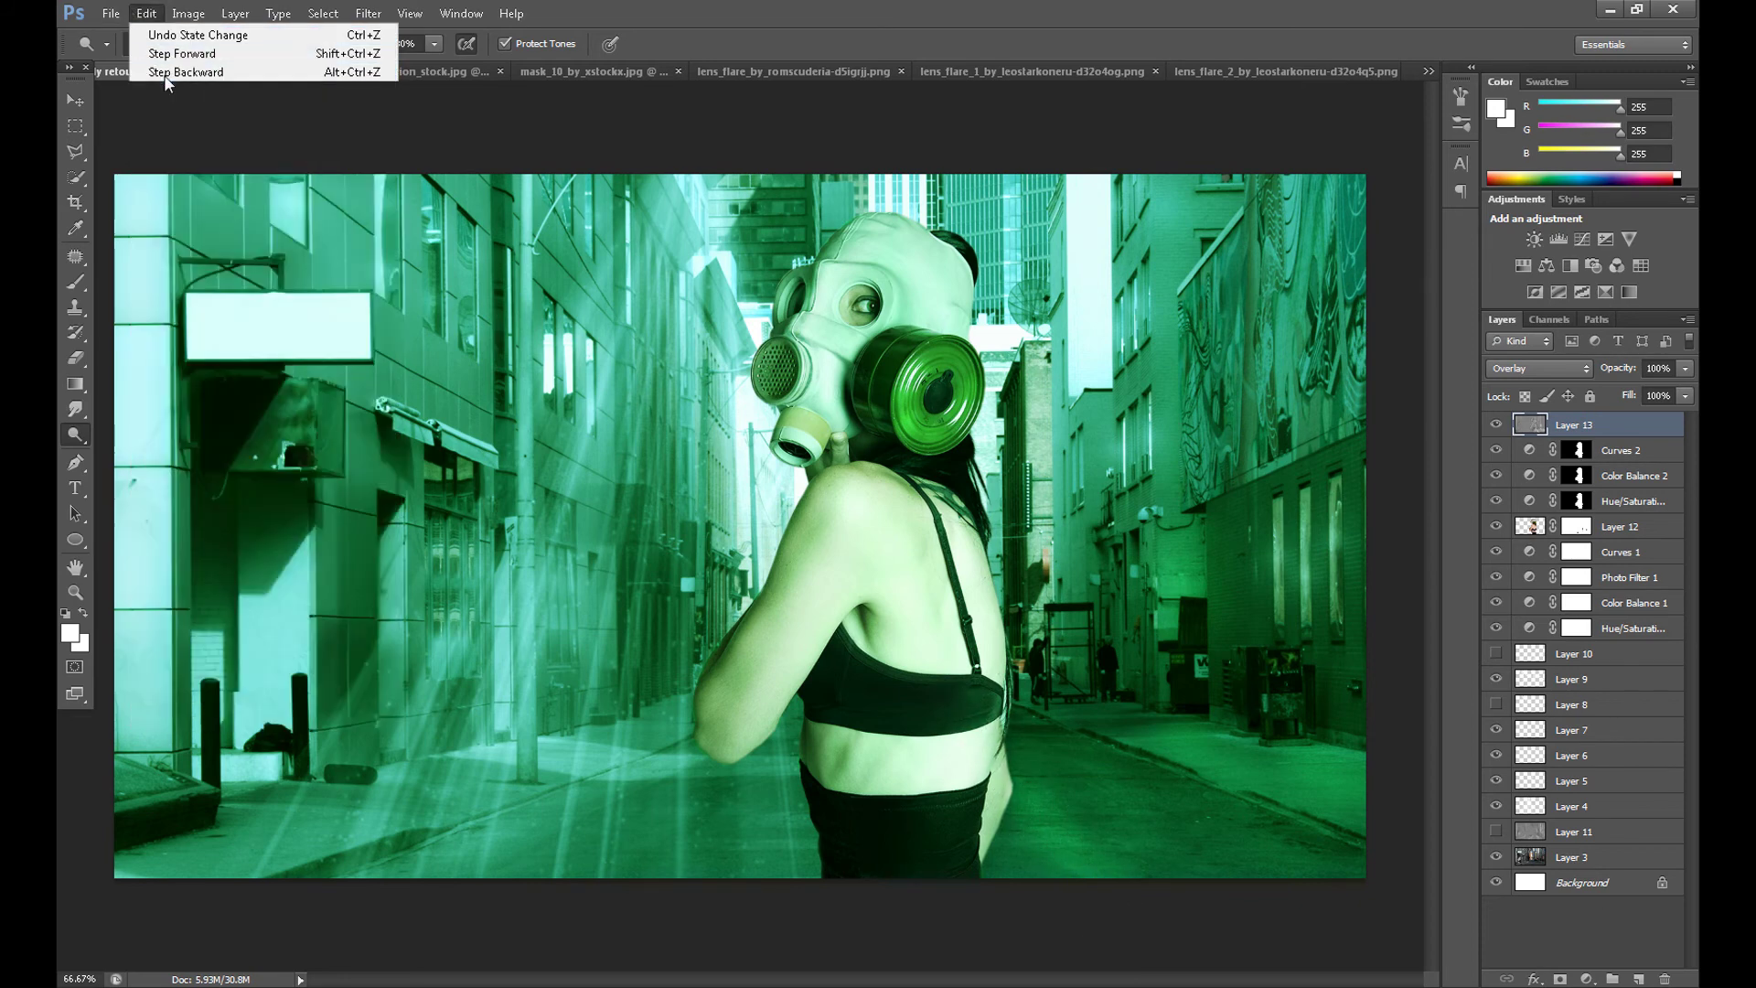
pyautogui.click(159, 72)
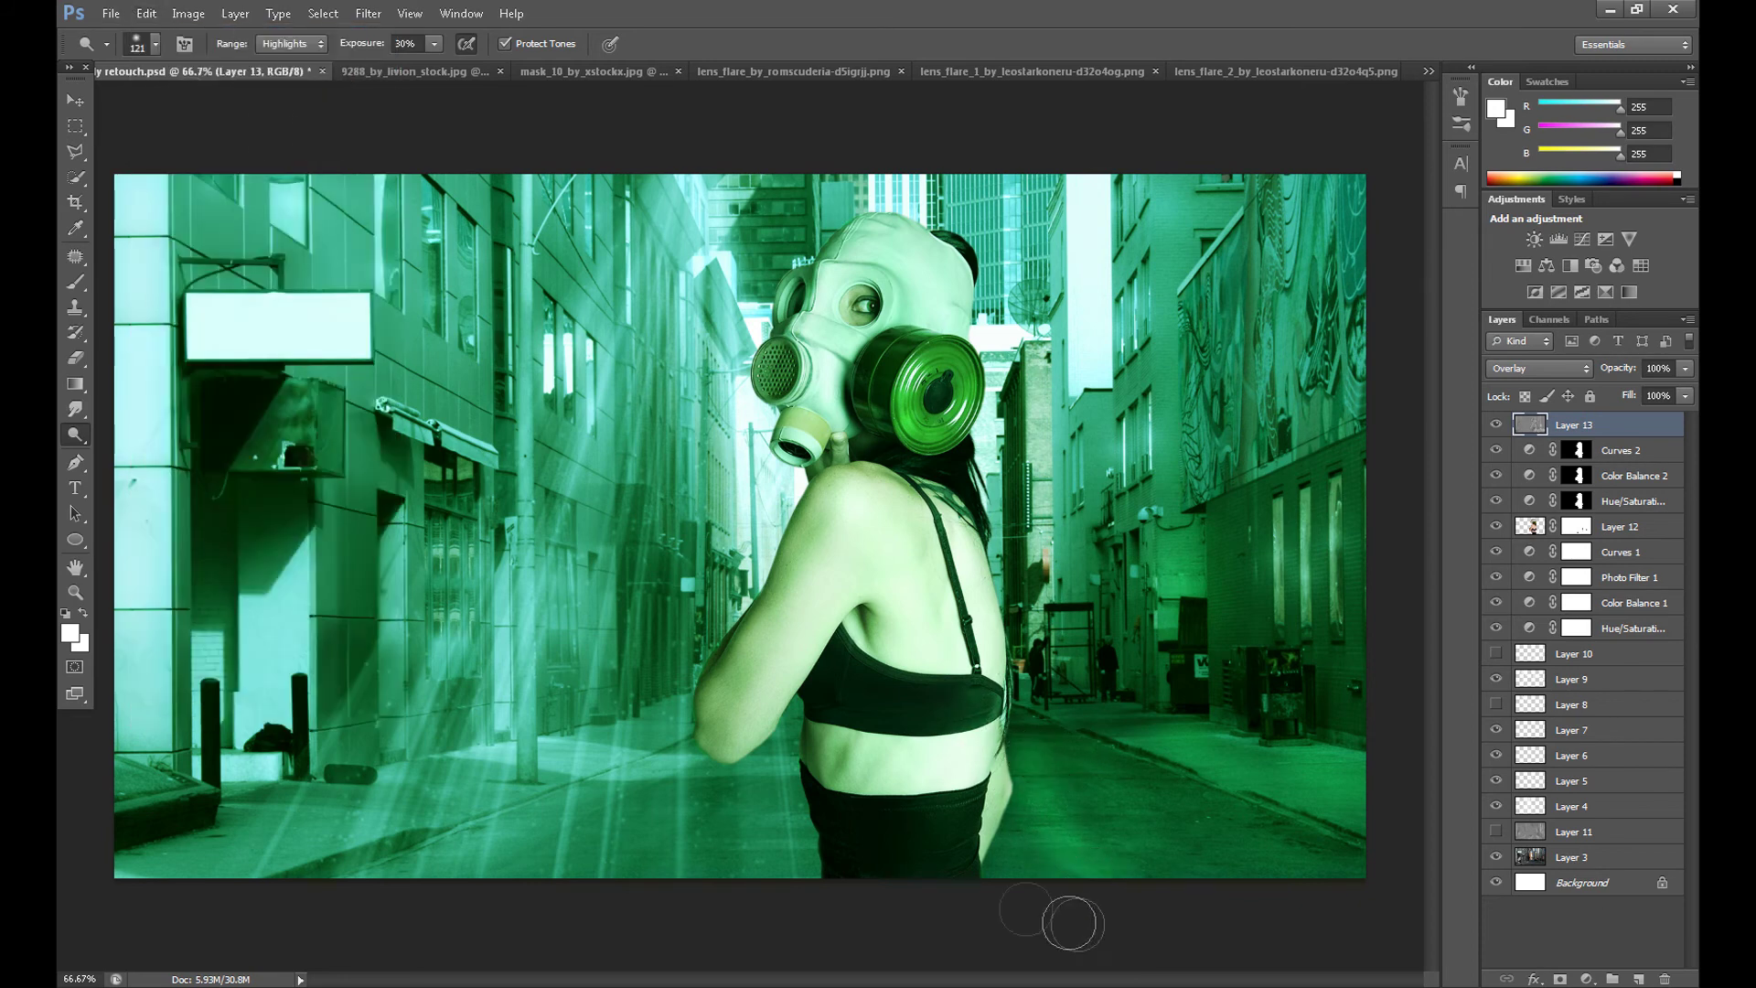
pyautogui.click(147, 13)
pyautogui.click(165, 72)
pyautogui.click(277, 44)
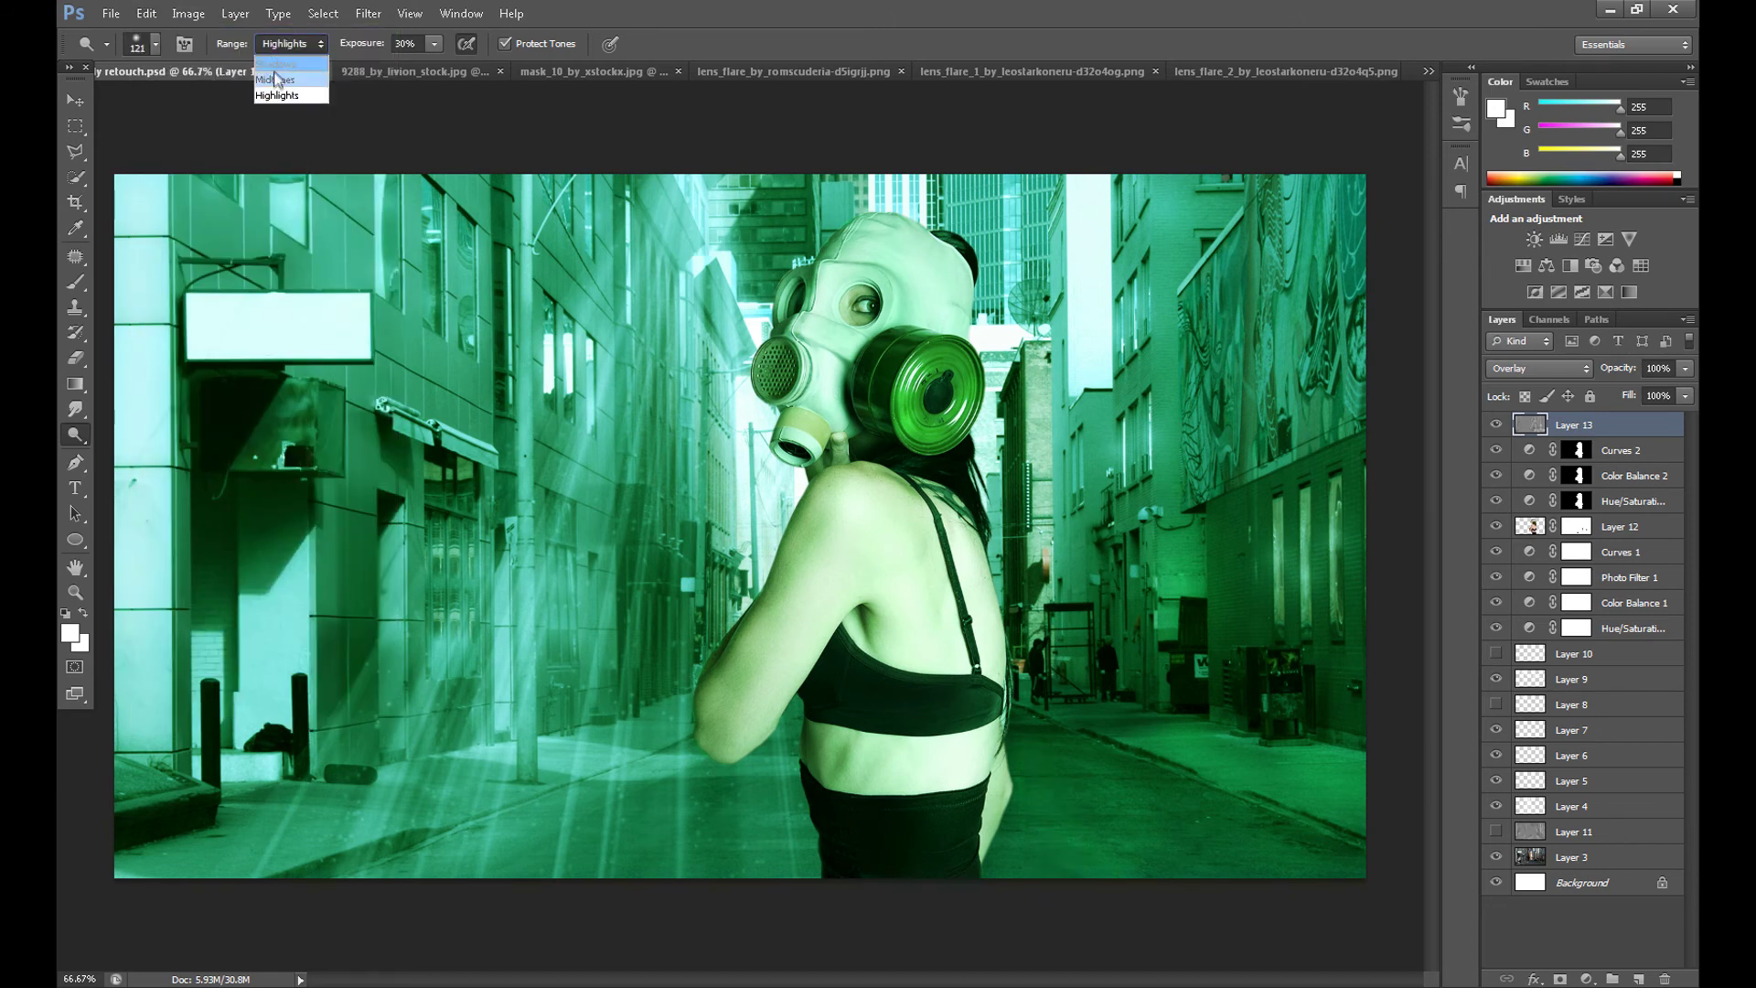
pyautogui.click(277, 77)
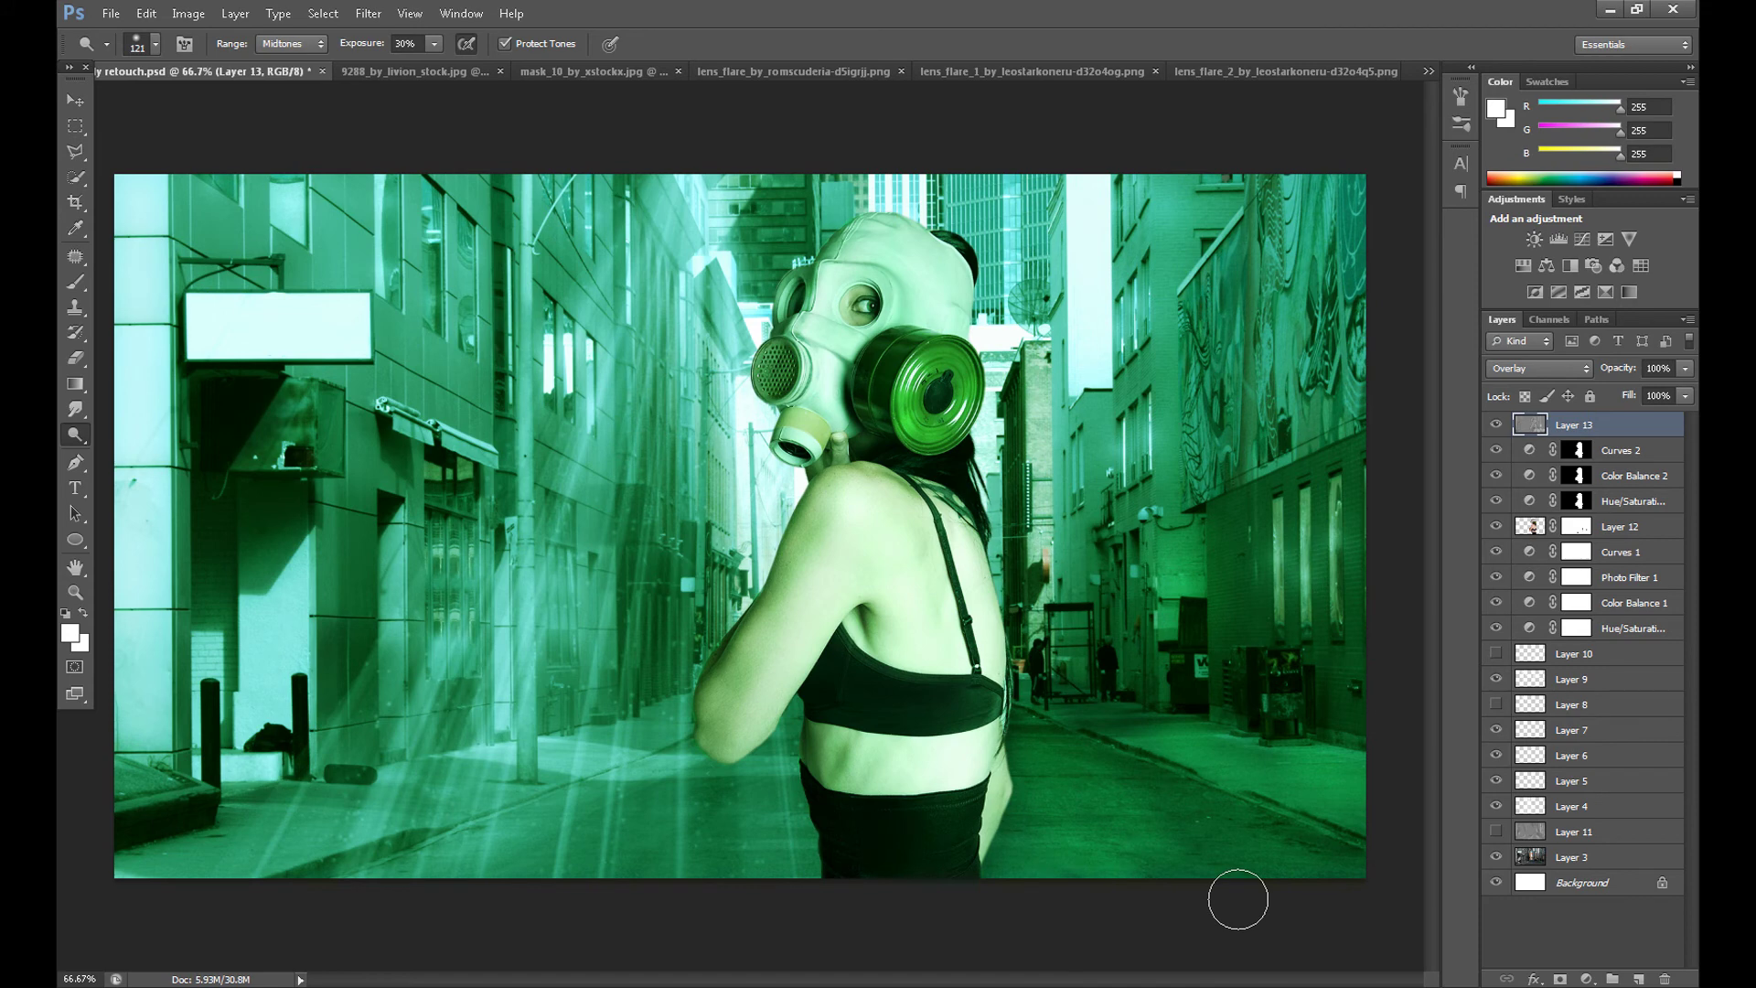
# Add the teal-and-red optic flare image to the street composite as a new top layer covering the canvas
pyautogui.click(812, 71)
pyautogui.click(496, 70)
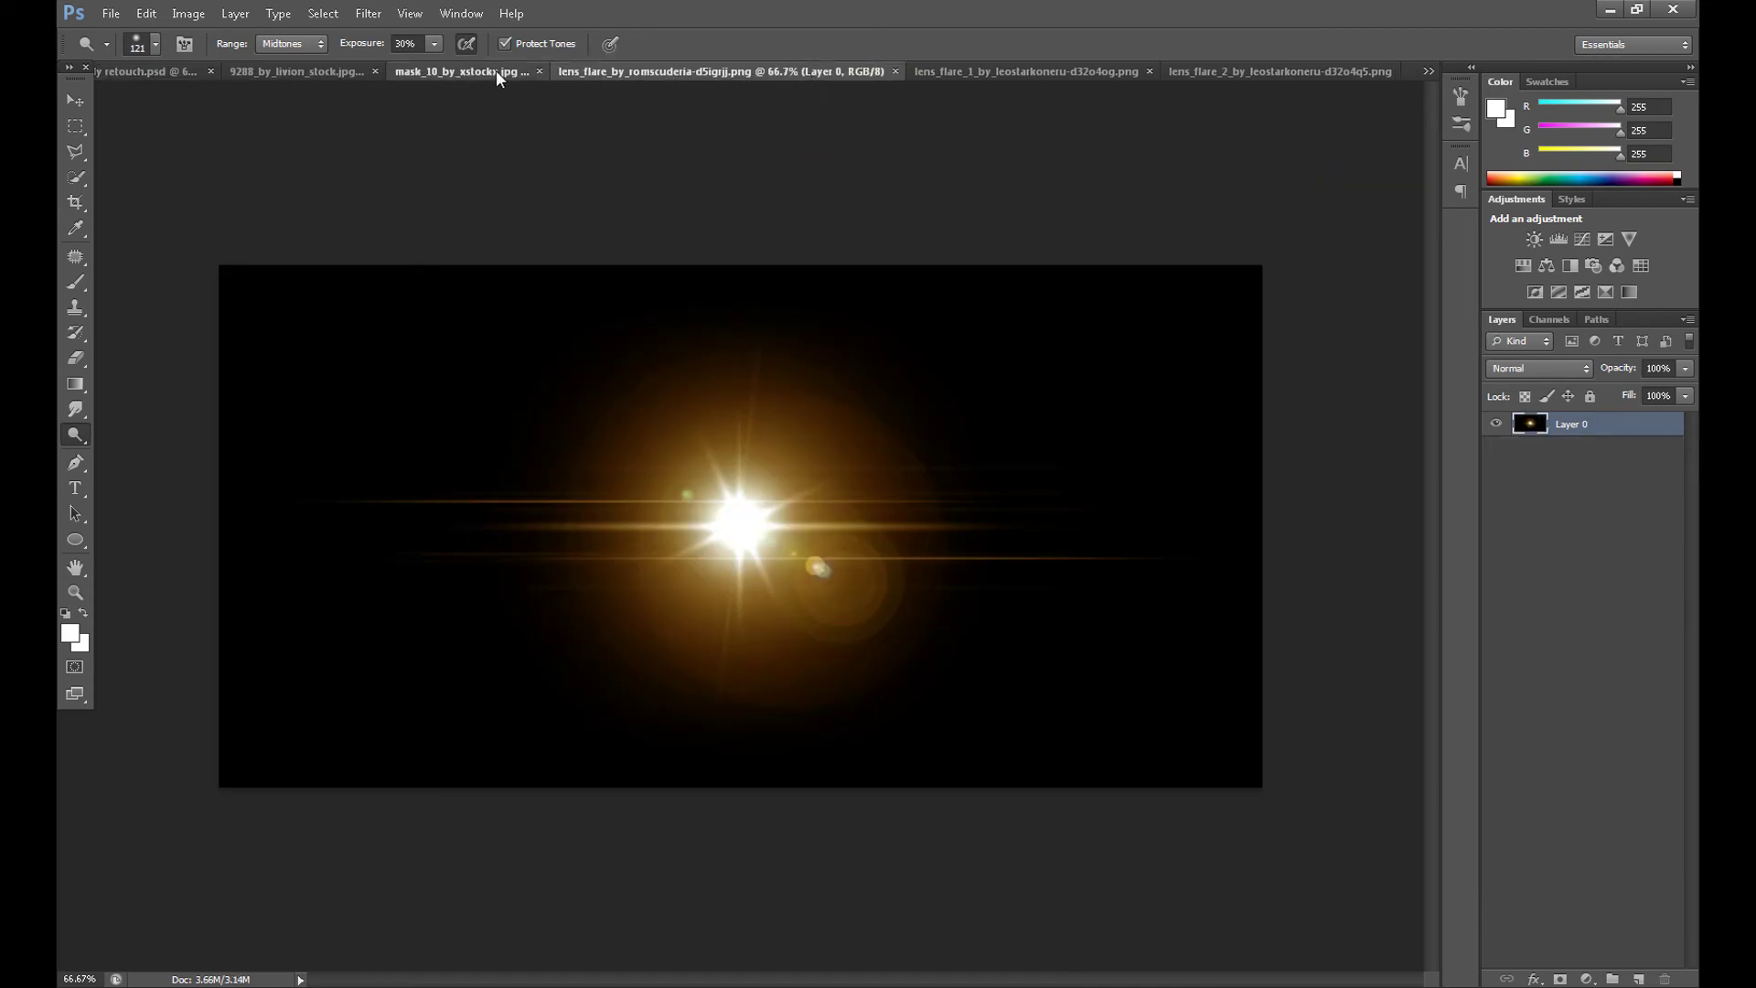
pyautogui.click(987, 70)
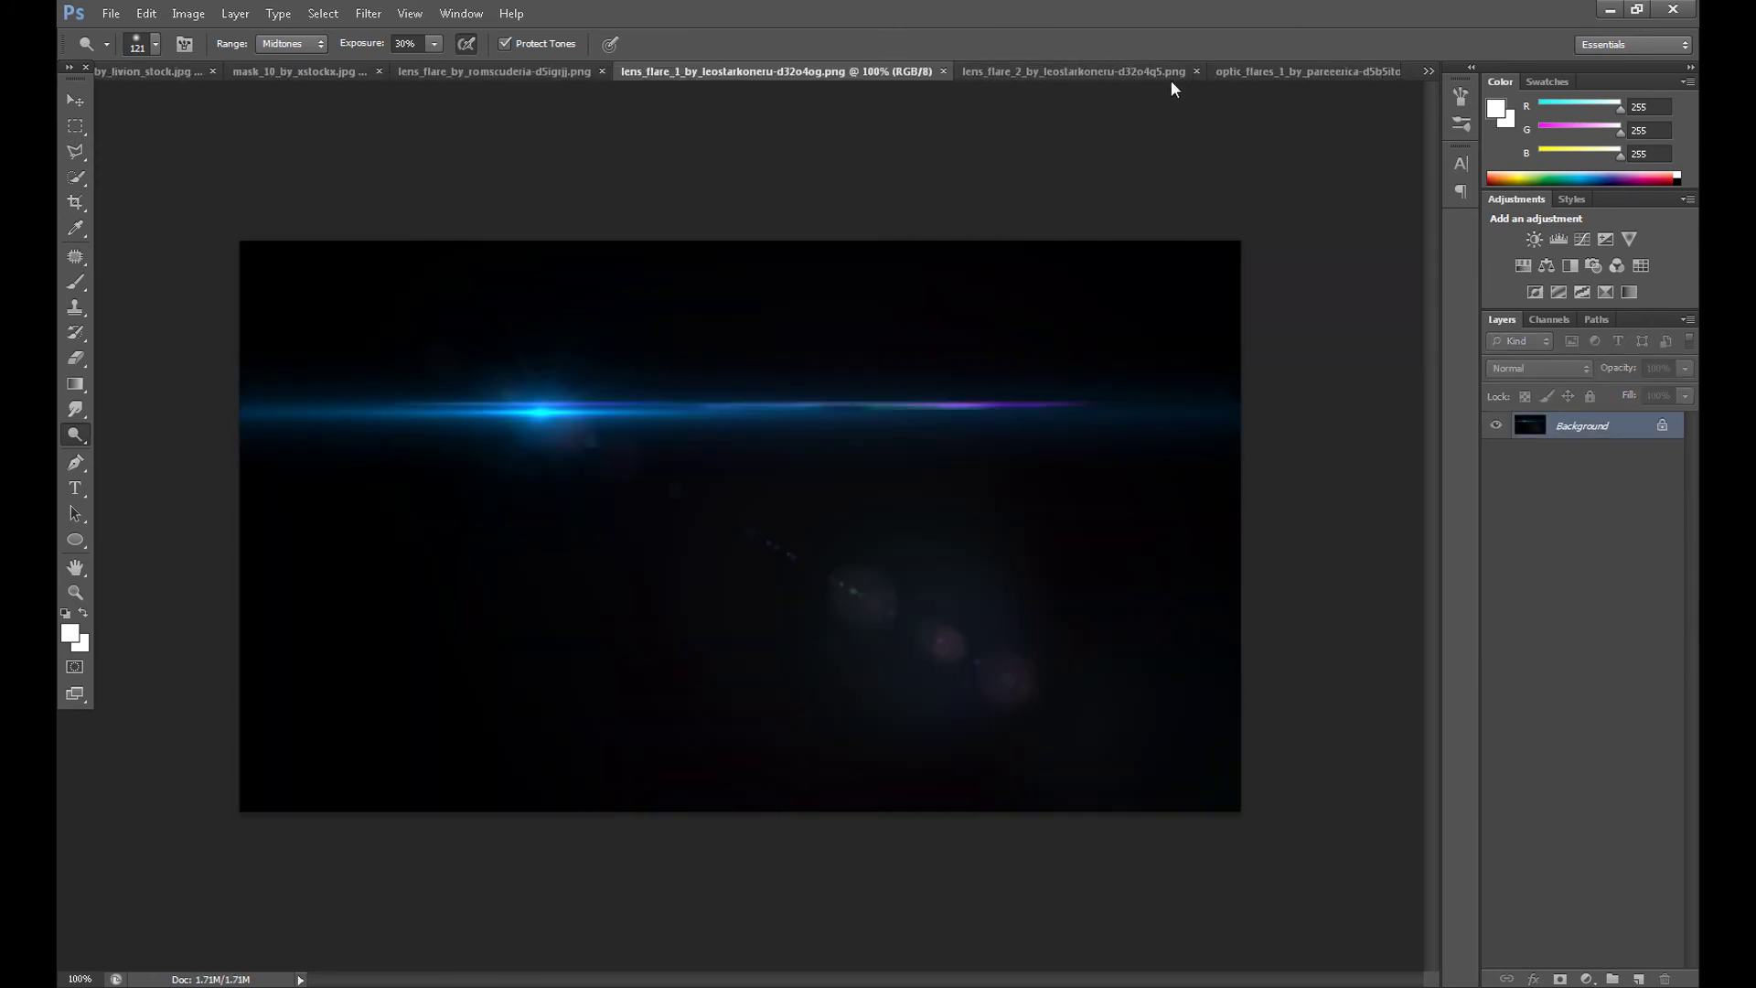
pyautogui.click(1253, 72)
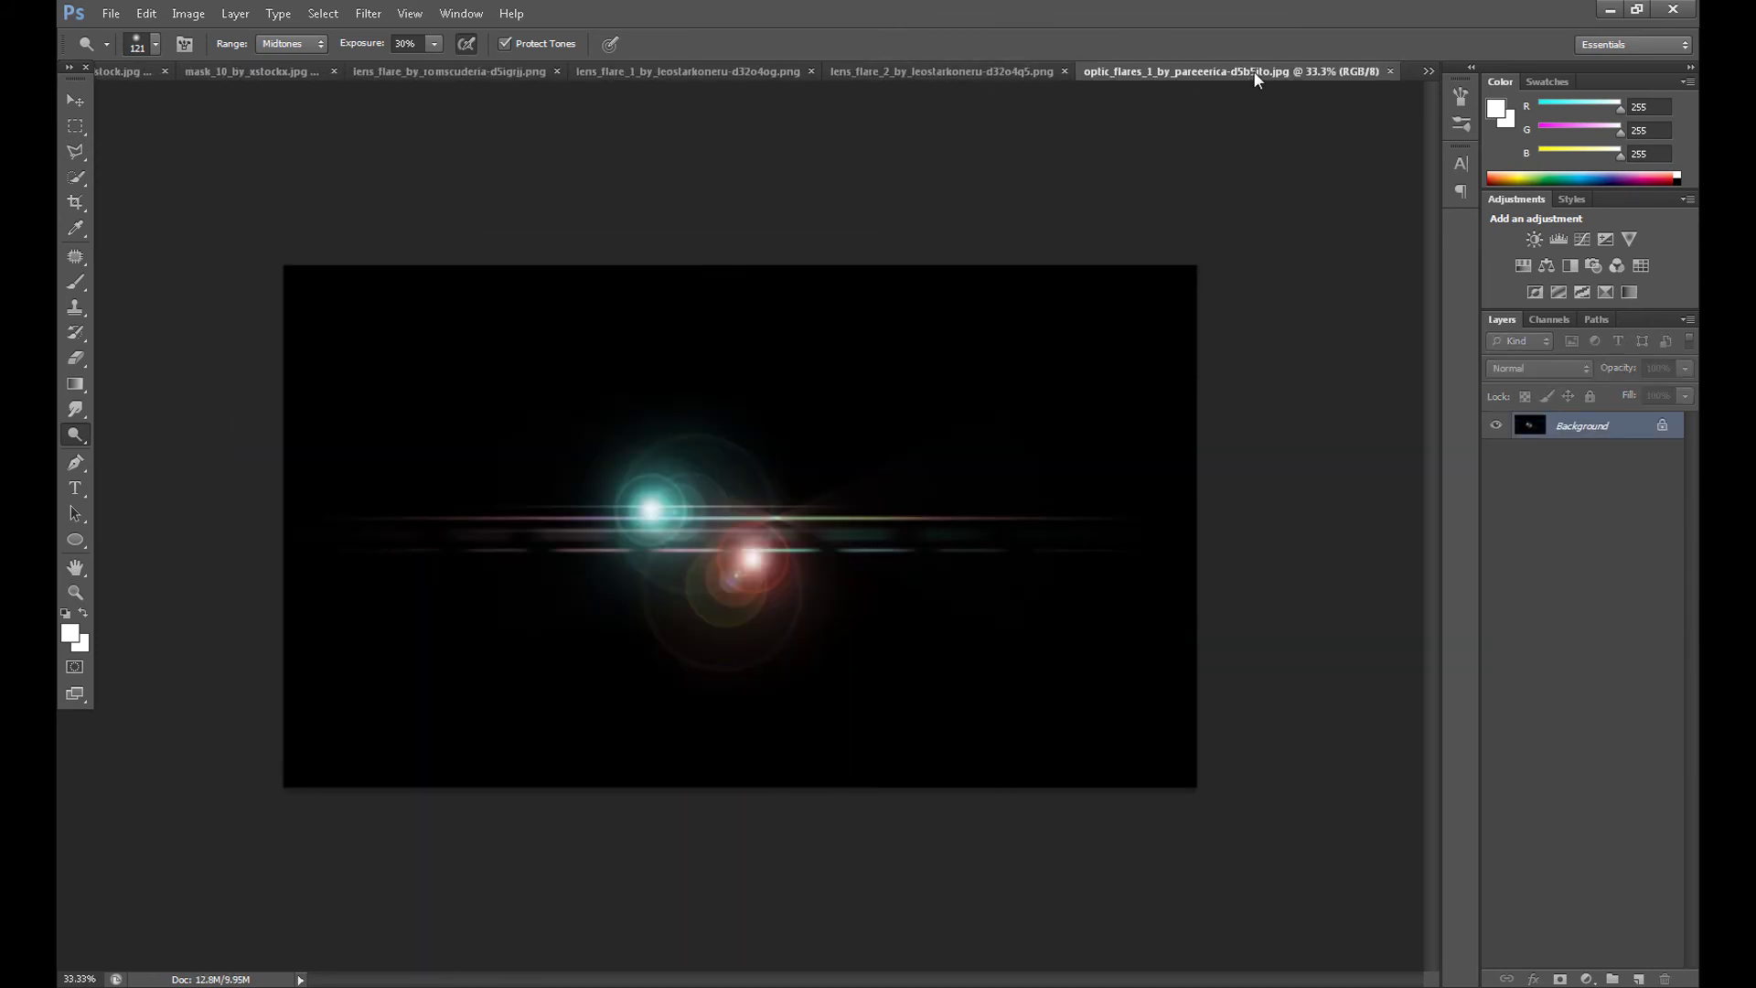
pyautogui.click(76, 99)
pyautogui.moveTo(651, 510); pyautogui.dragTo(117, 73)
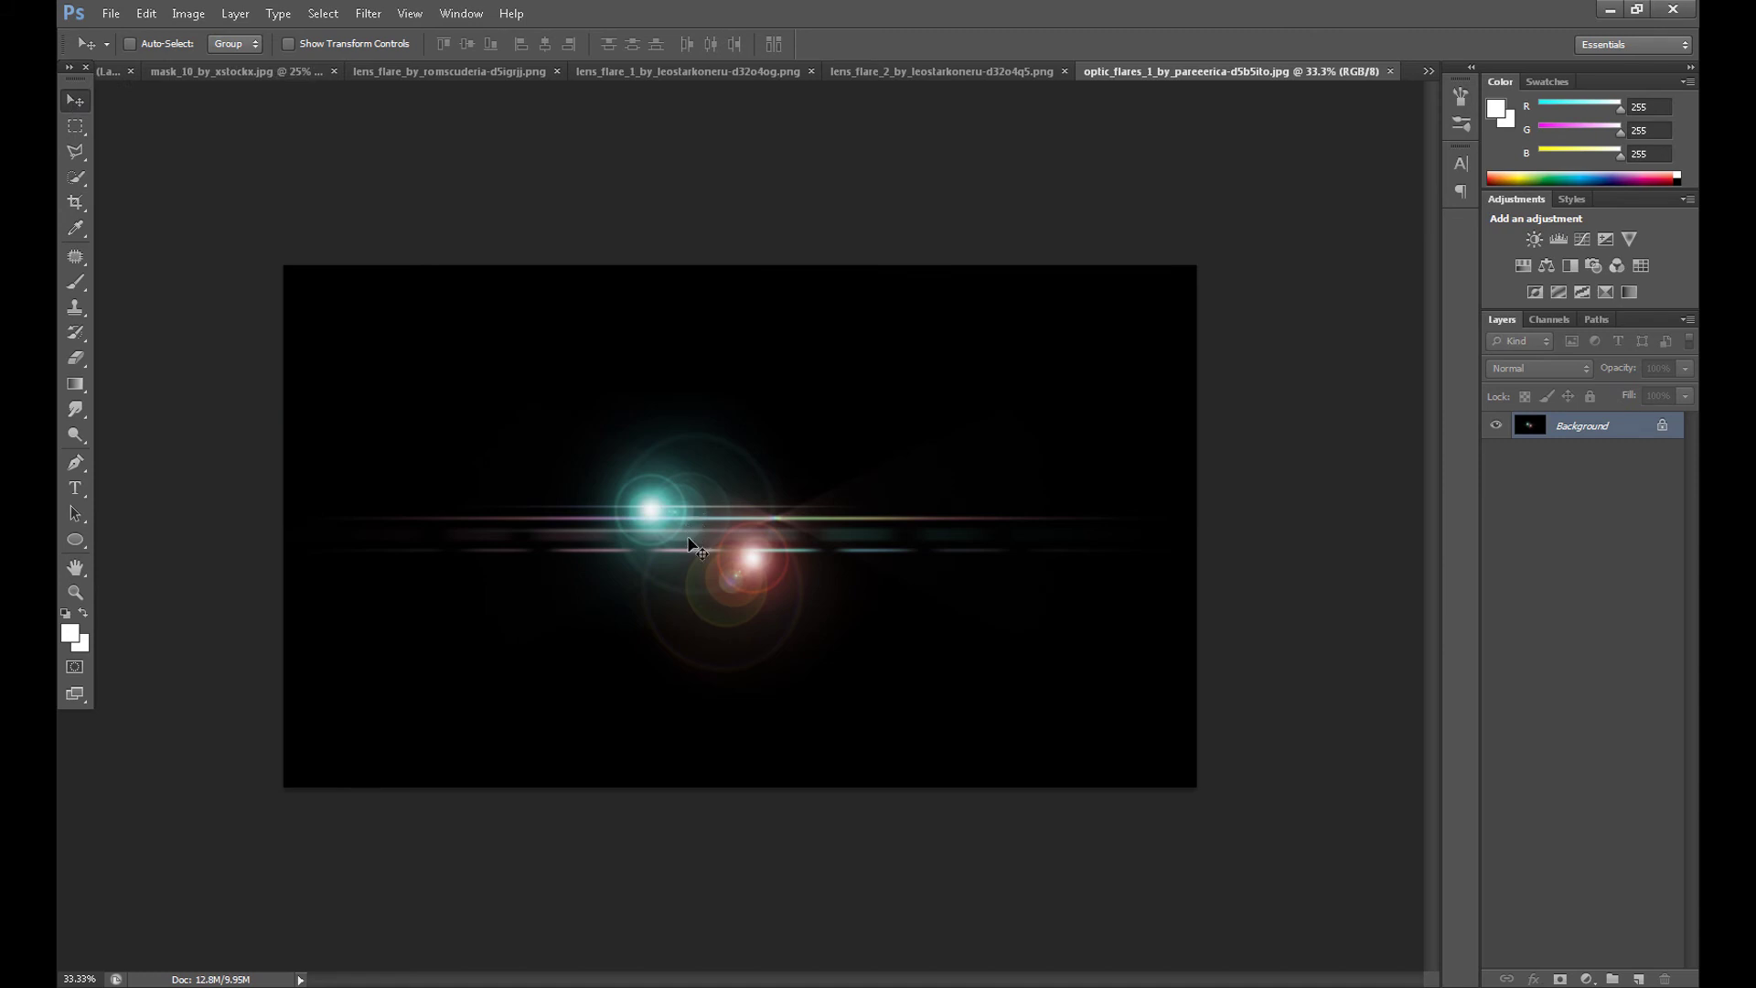
pyautogui.moveTo(695, 551)
pyautogui.mouseDown()
pyautogui.moveTo(125, 151)
pyautogui.moveTo(112, 77)
pyautogui.moveTo(775, 459)
pyautogui.mouseUp()
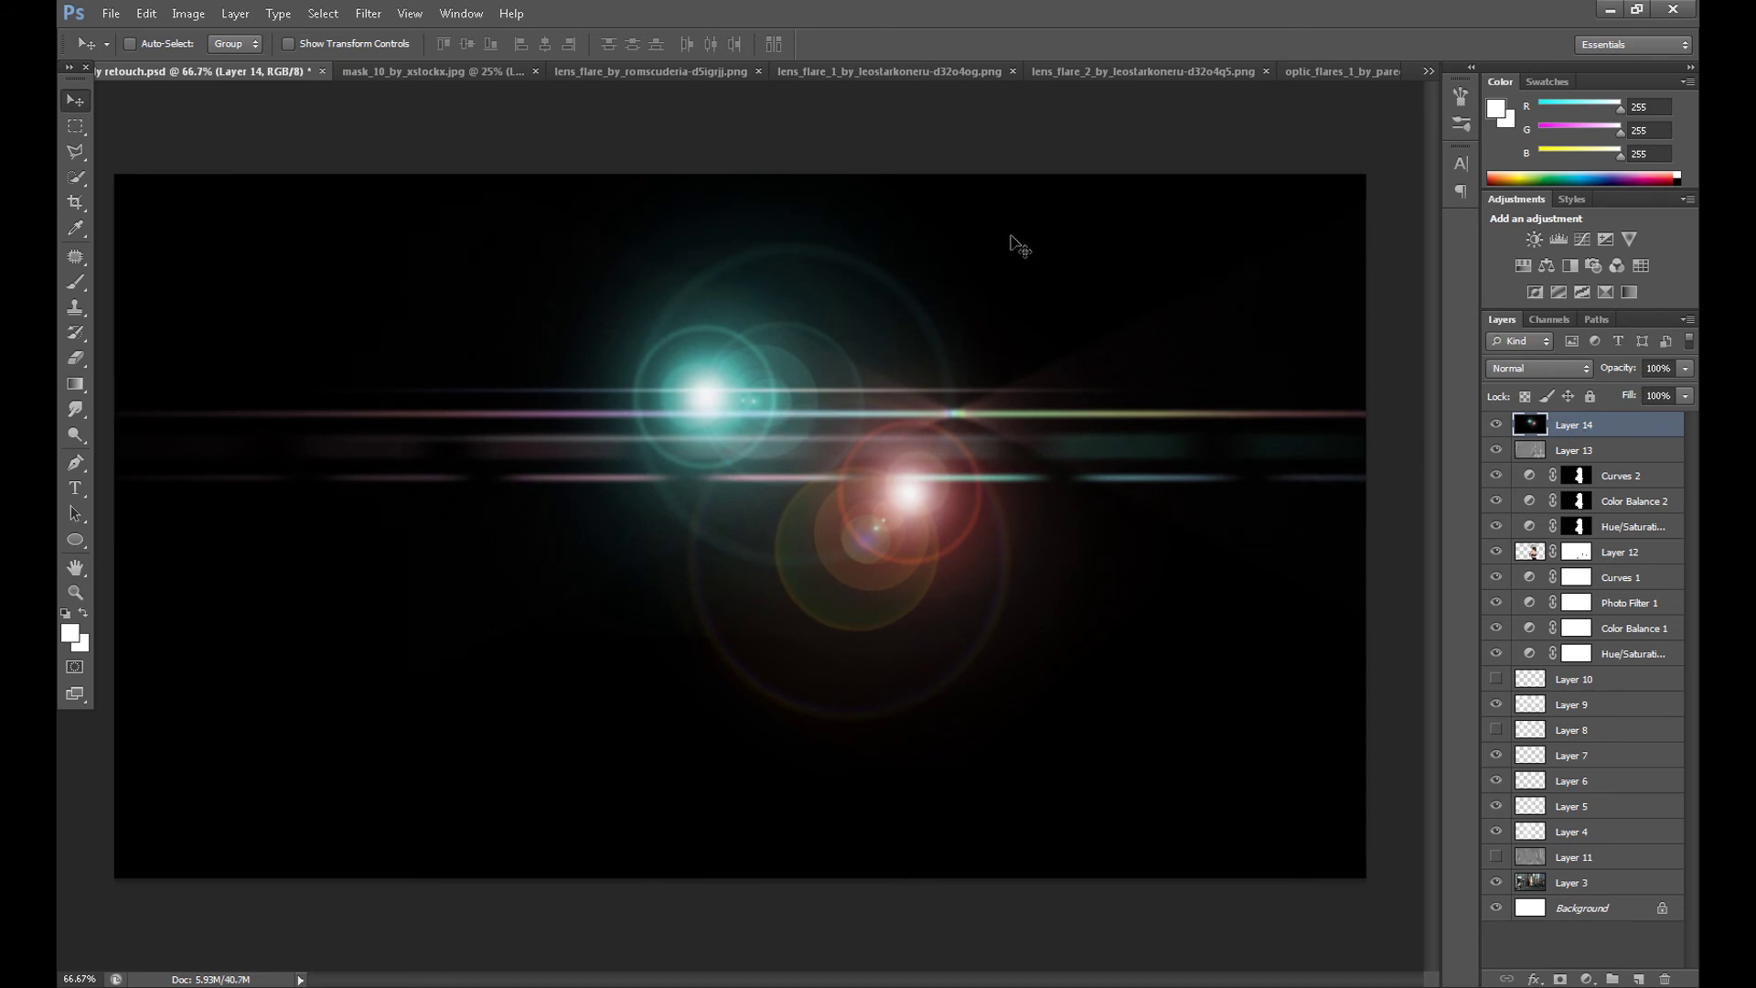
# Blend the optic flare layer in Screen mode at 70% opacity, with its teal core beside the mask's mouthpiece
pyautogui.click(1562, 367)
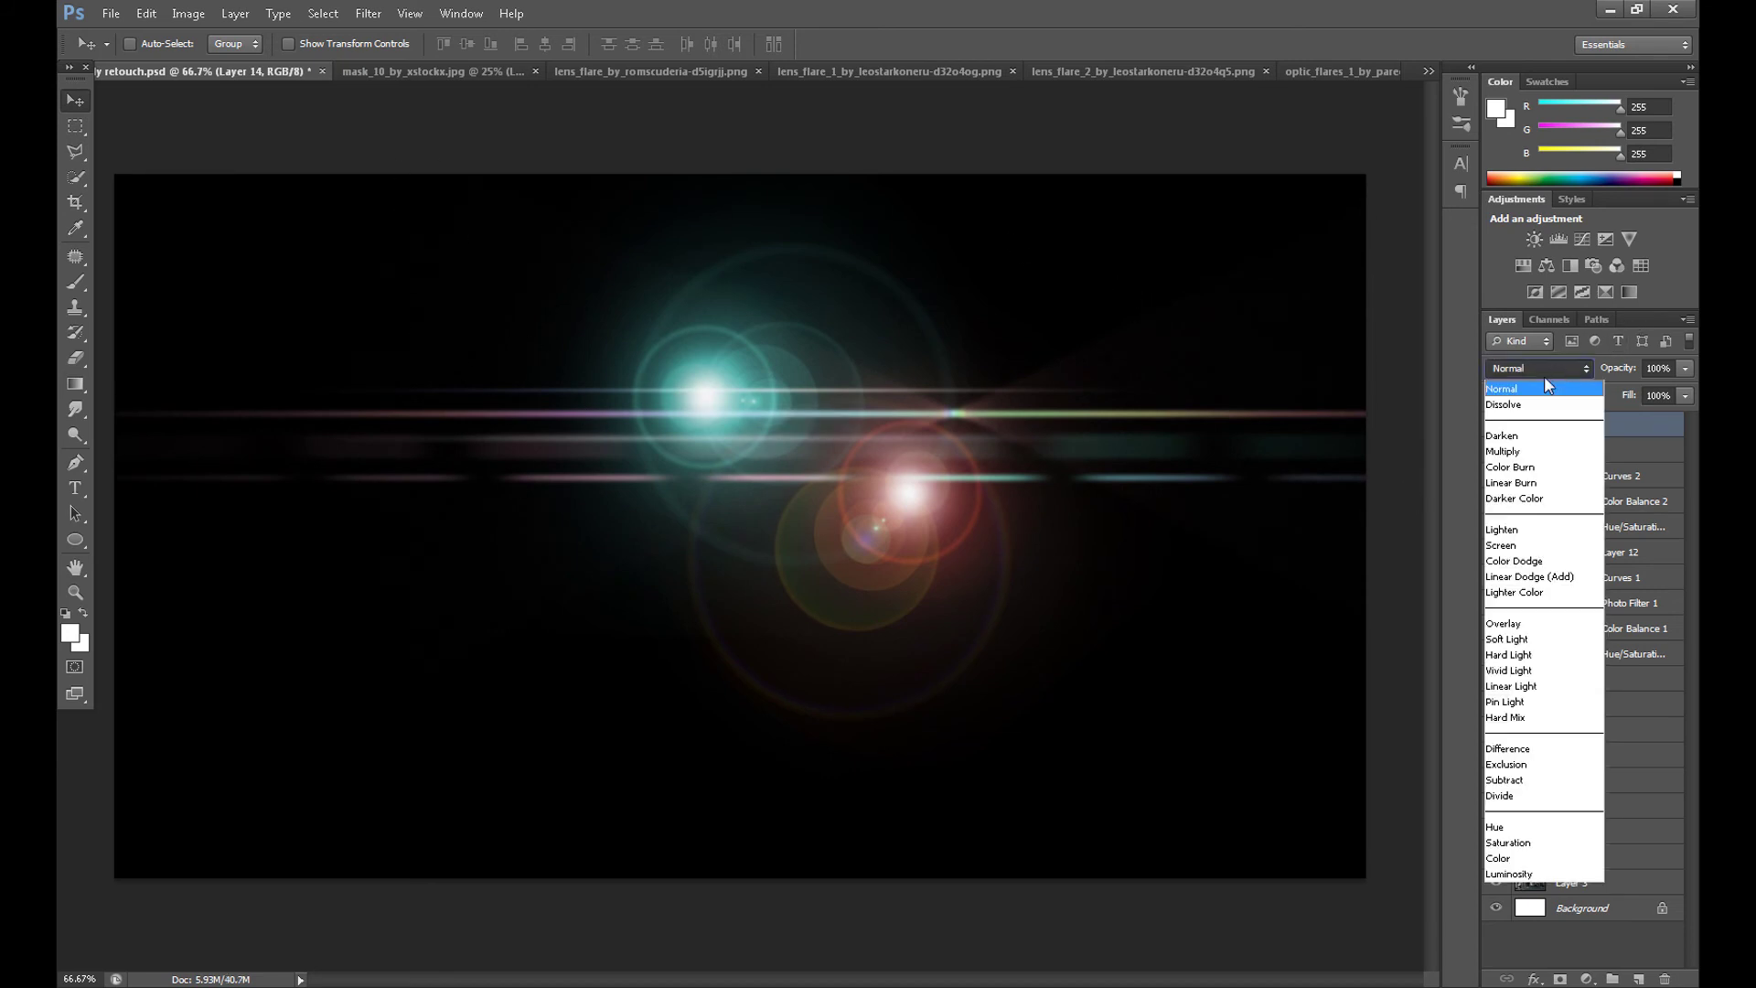
pyautogui.click(1523, 547)
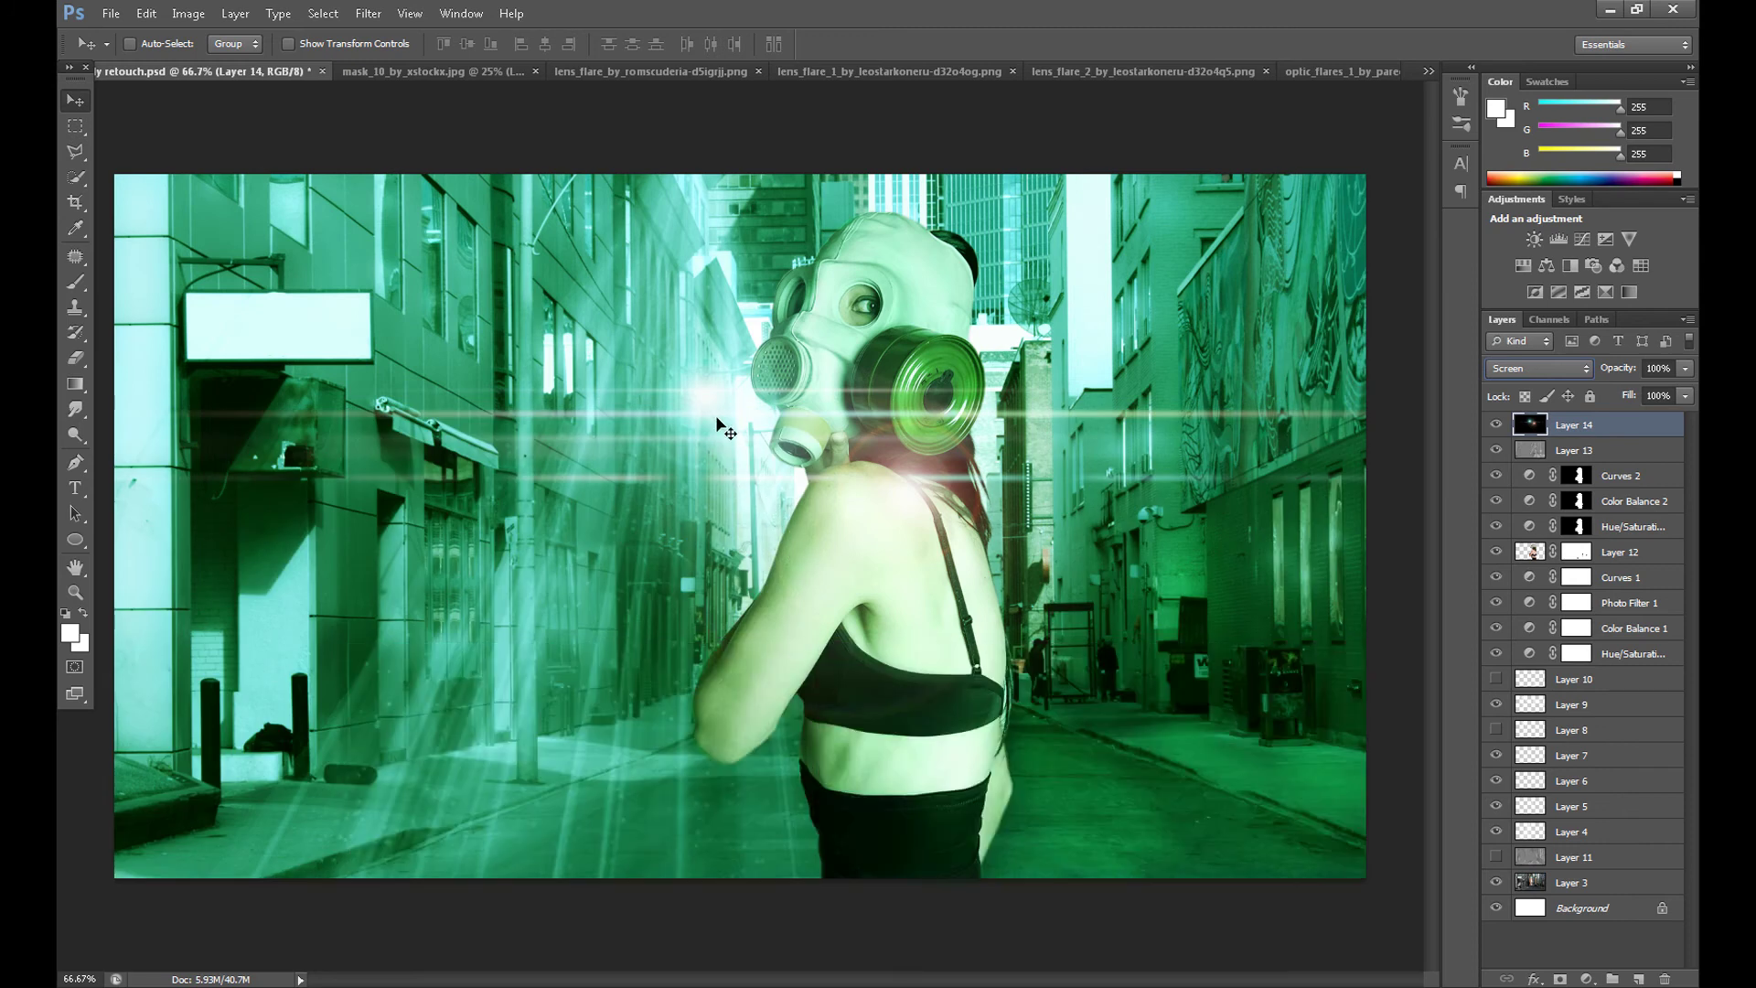
pyautogui.moveTo(720, 427); pyautogui.dragTo(735, 432)
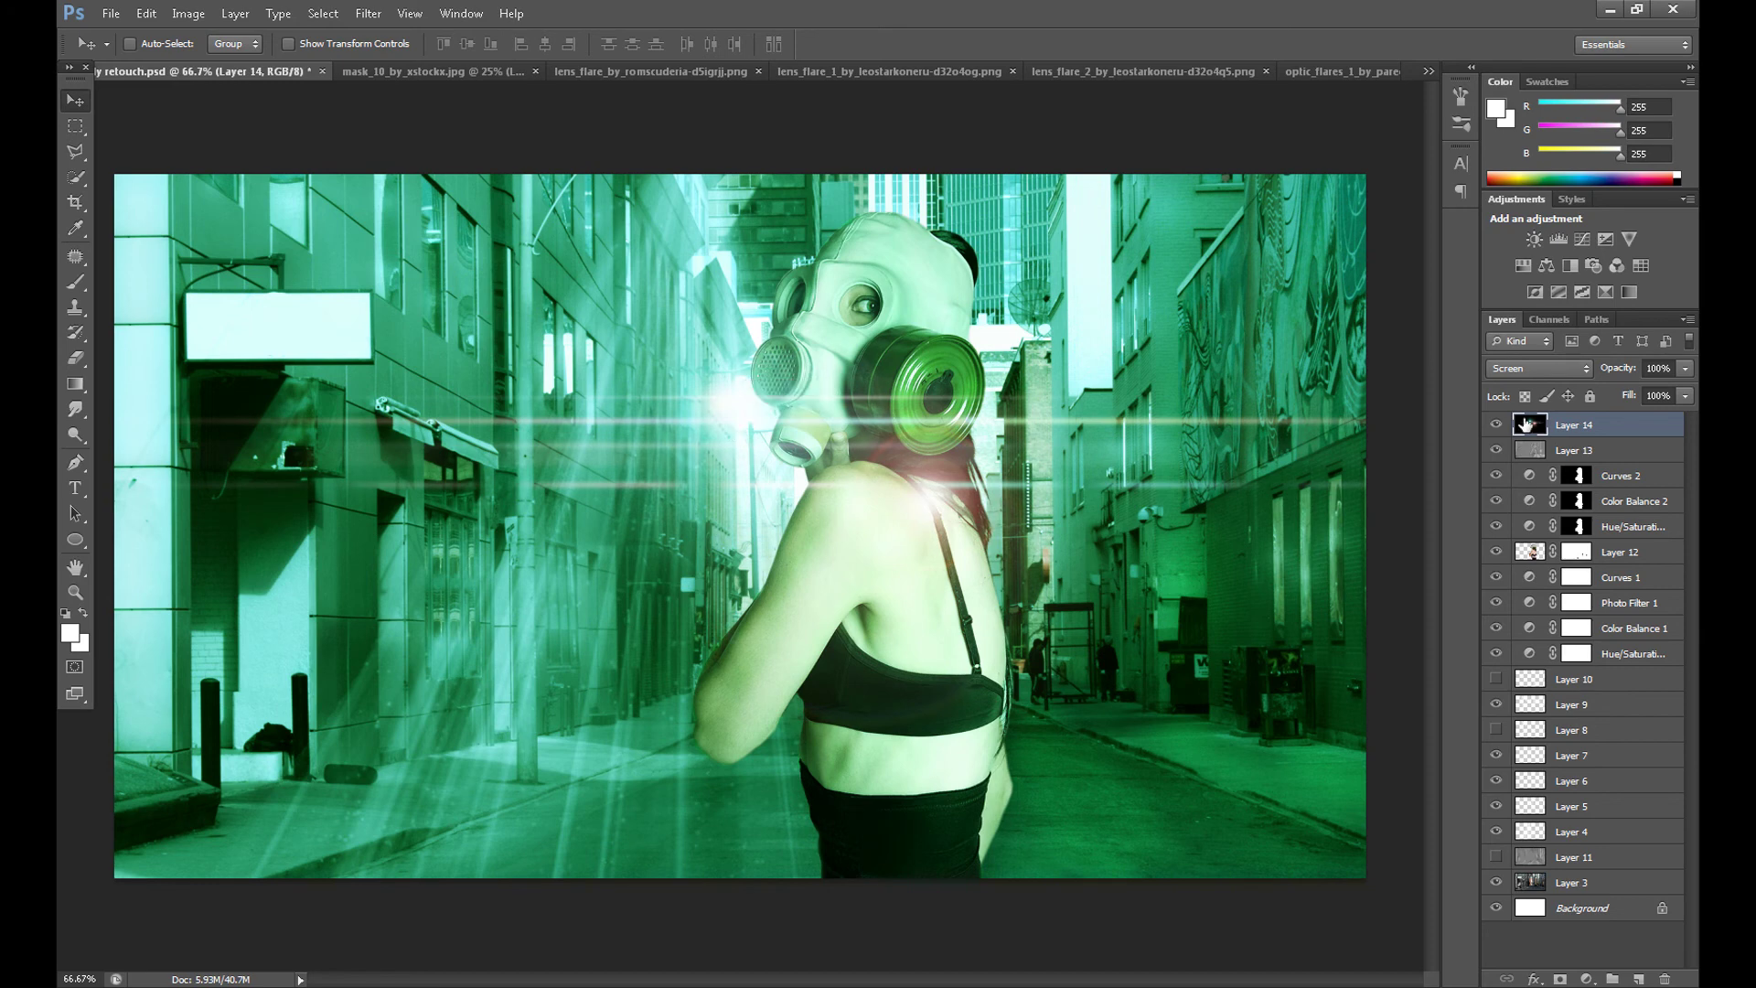
pyautogui.click(1658, 368)
pyautogui.write('70')
pyautogui.press('Return')
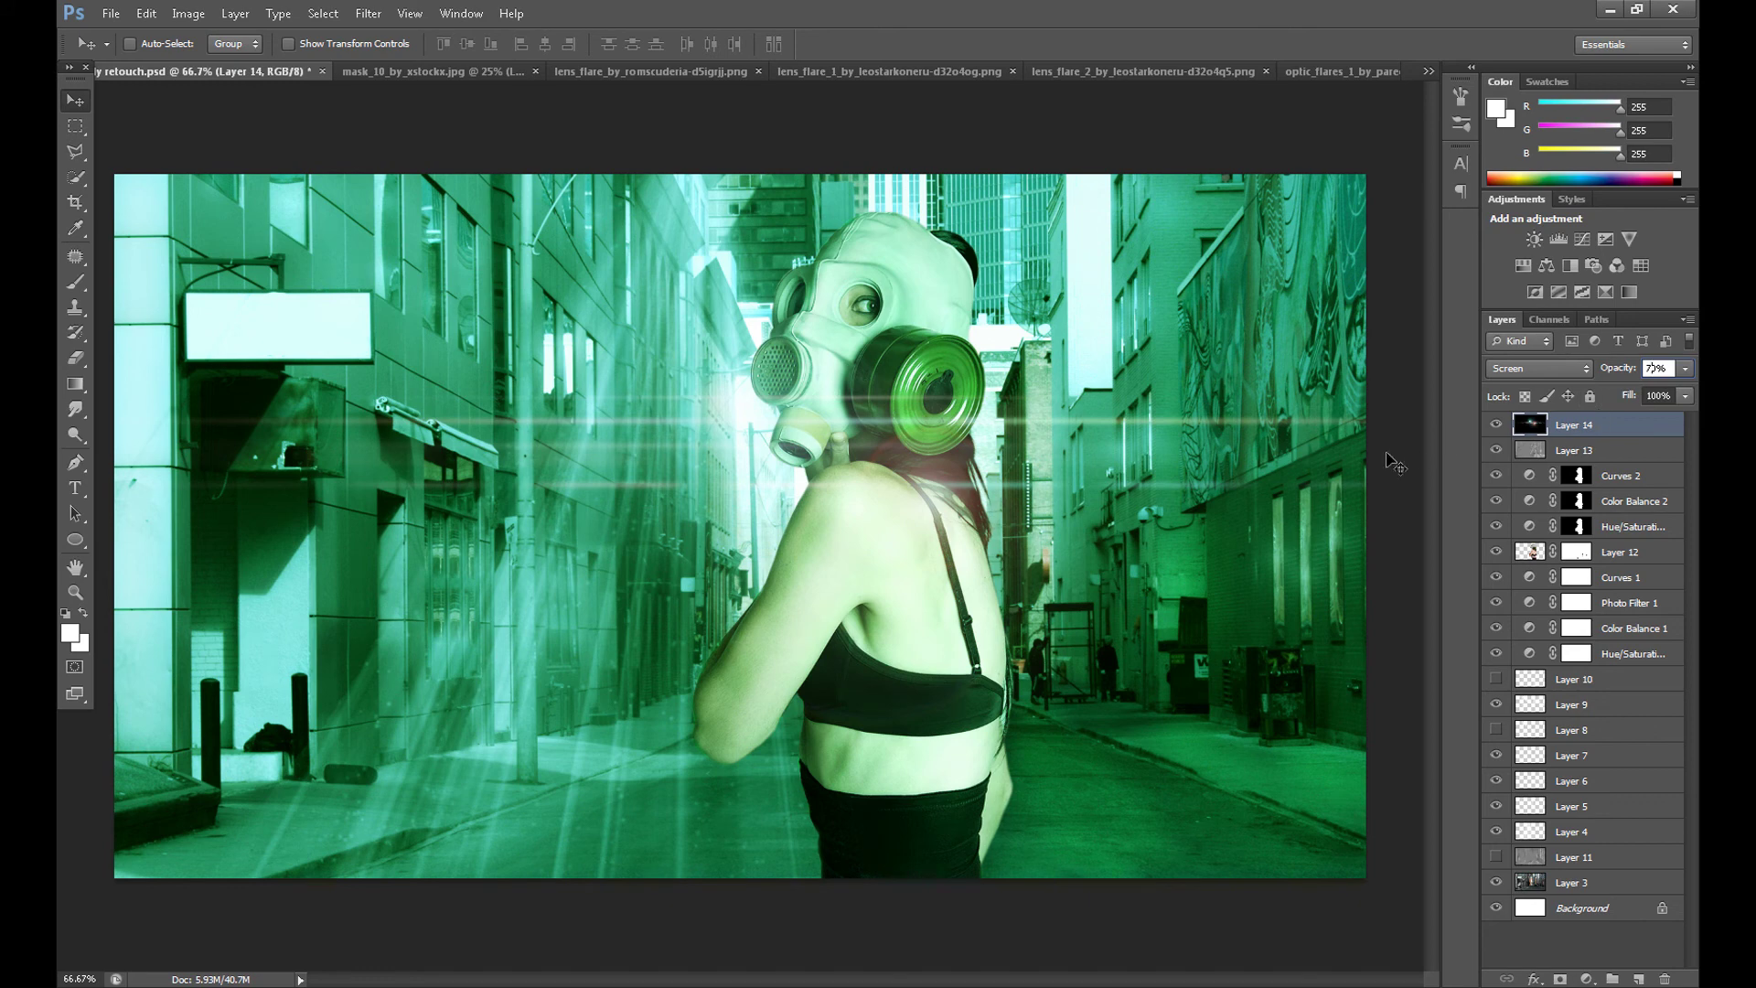
# Add the blue streak flare from the lens_flare_1 image to the street composite and blend it in Screen mode
pyautogui.click(1178, 69)
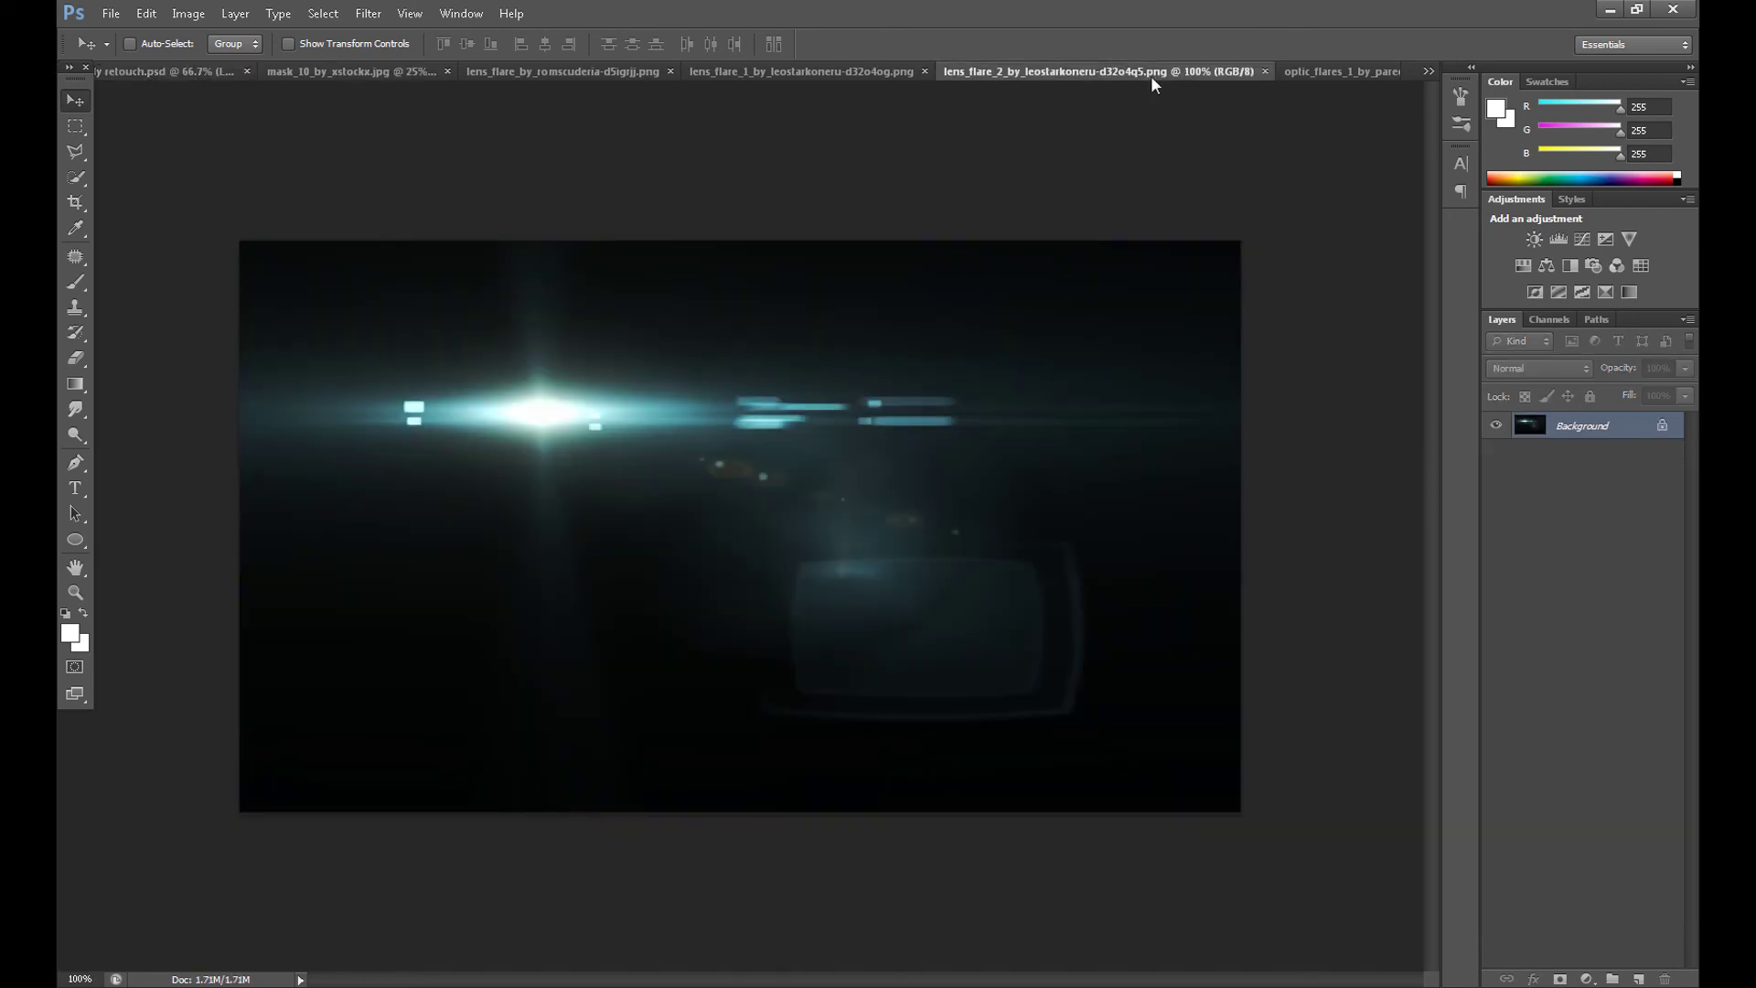
pyautogui.click(1336, 72)
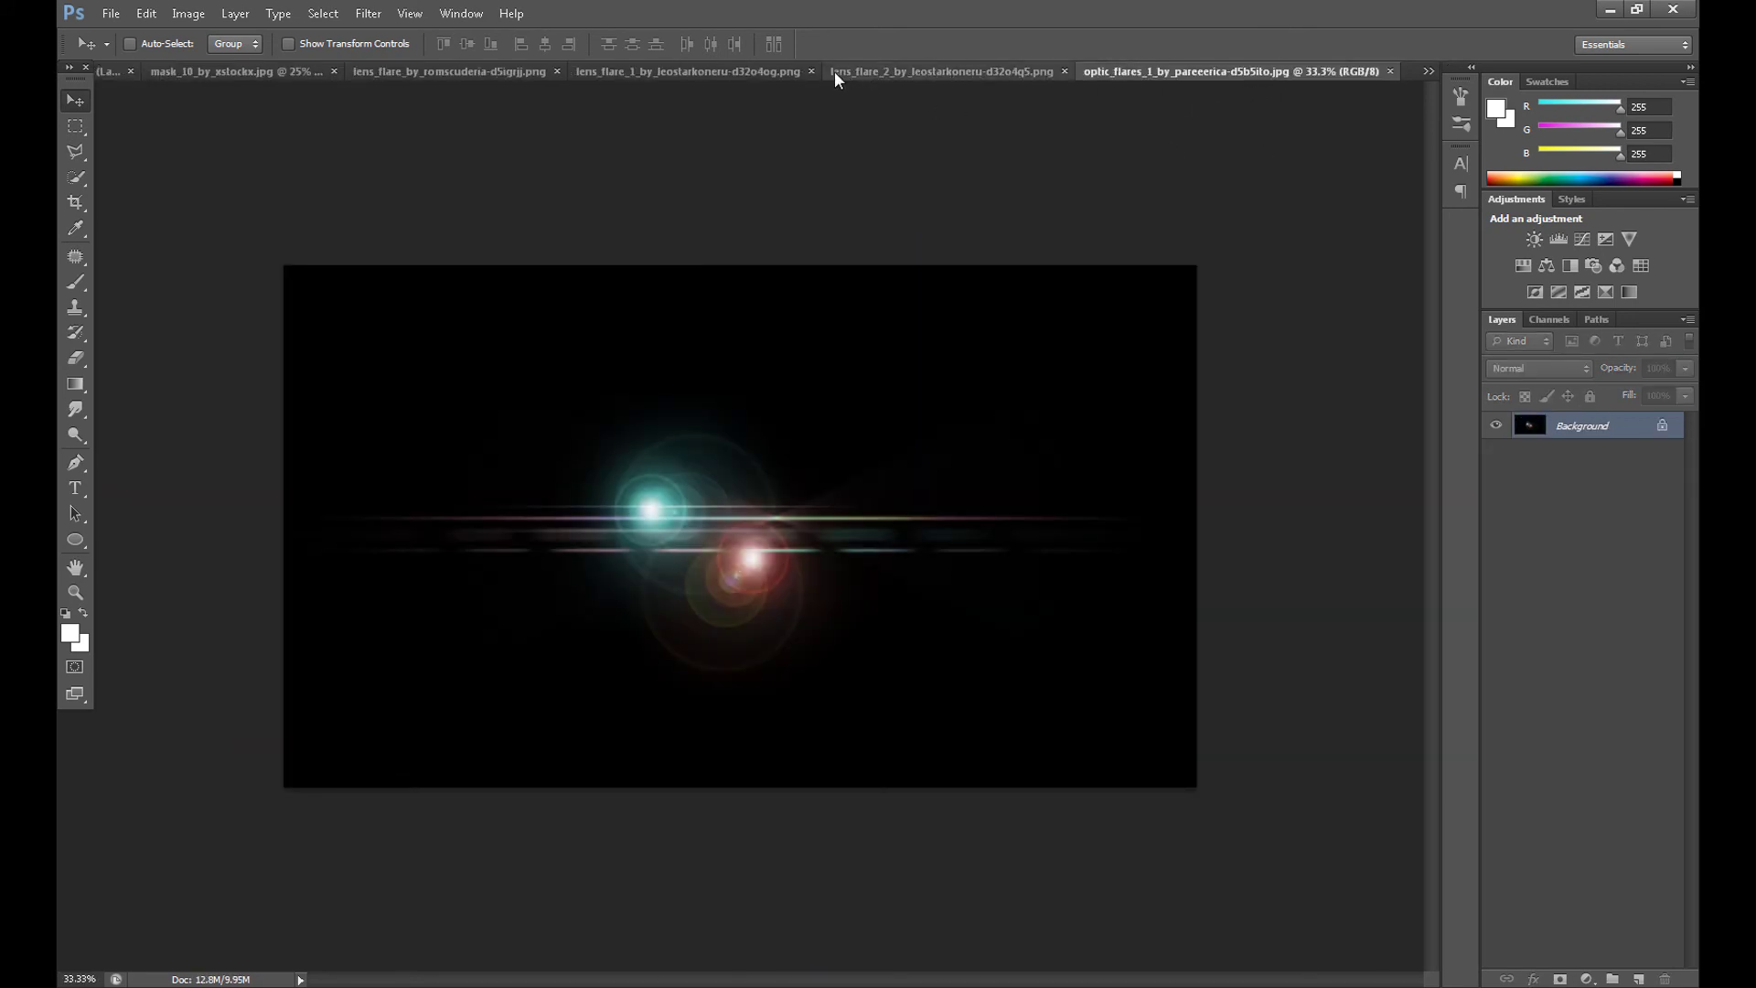
pyautogui.click(750, 72)
pyautogui.moveTo(494, 463)
pyautogui.mouseDown()
pyautogui.moveTo(608, 449)
pyautogui.moveTo(187, 89)
pyautogui.moveTo(256, 187)
pyautogui.moveTo(695, 567)
pyautogui.moveTo(705, 609)
pyautogui.moveTo(729, 598)
pyautogui.moveTo(773, 648)
pyautogui.moveTo(770, 631)
pyautogui.mouseUp()
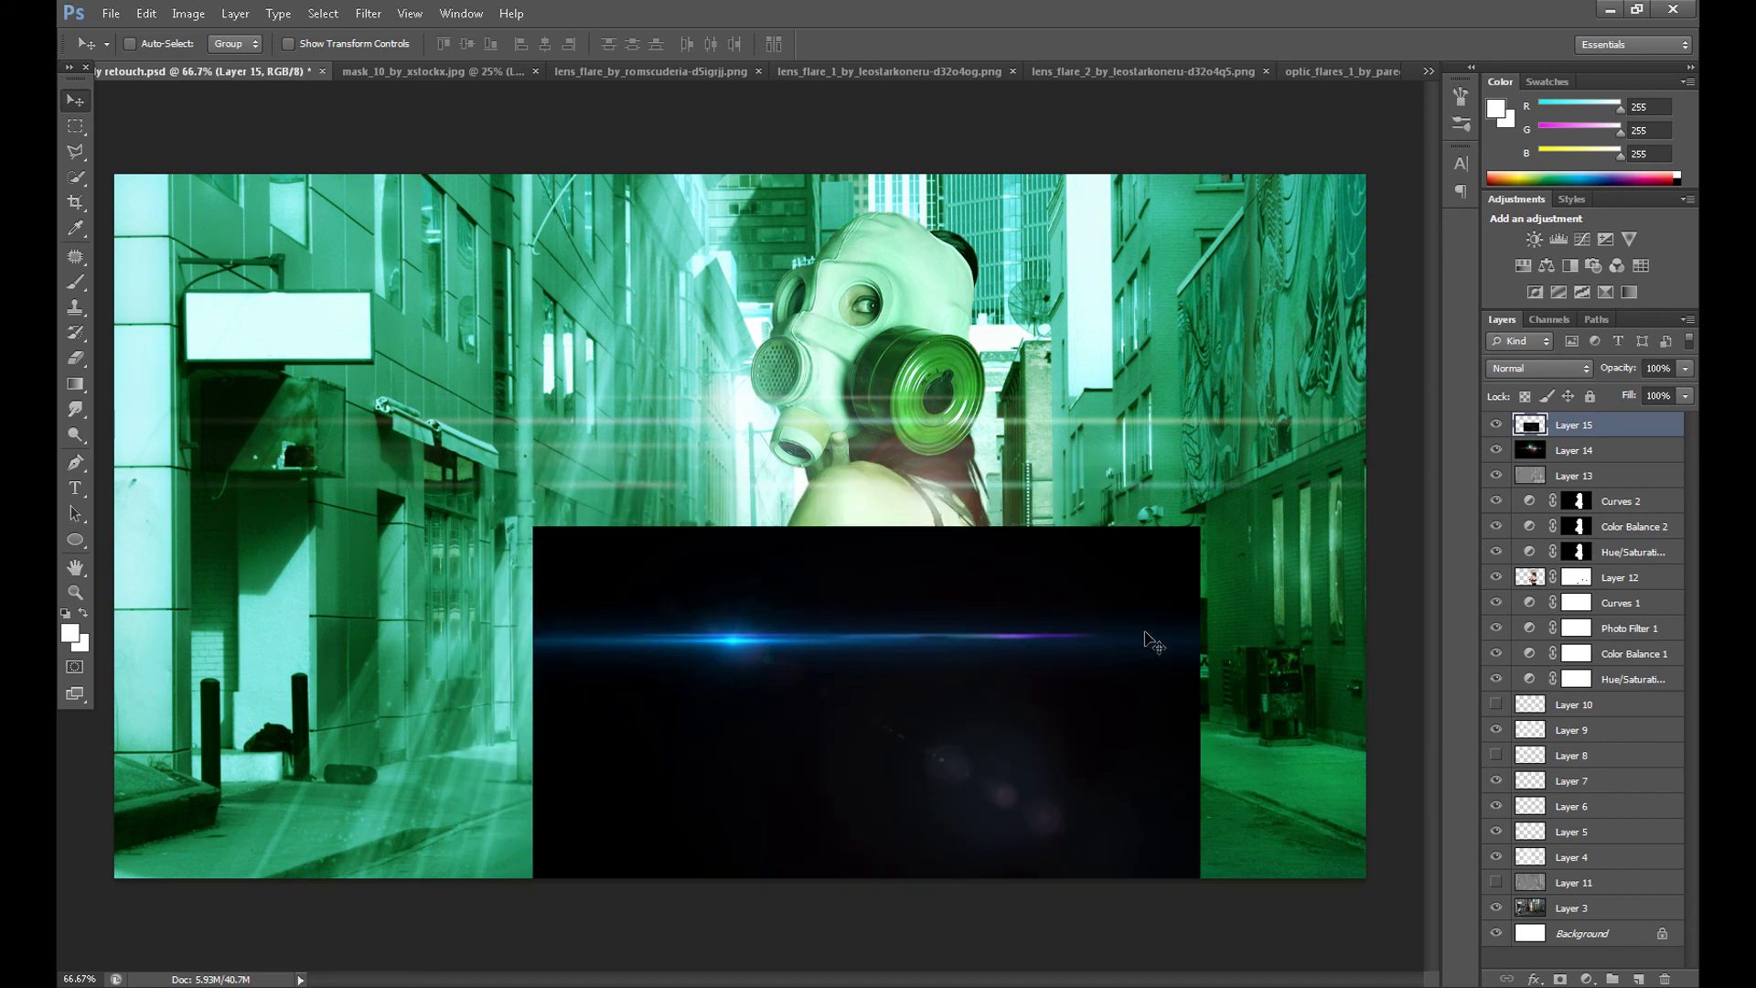
pyautogui.click(1536, 368)
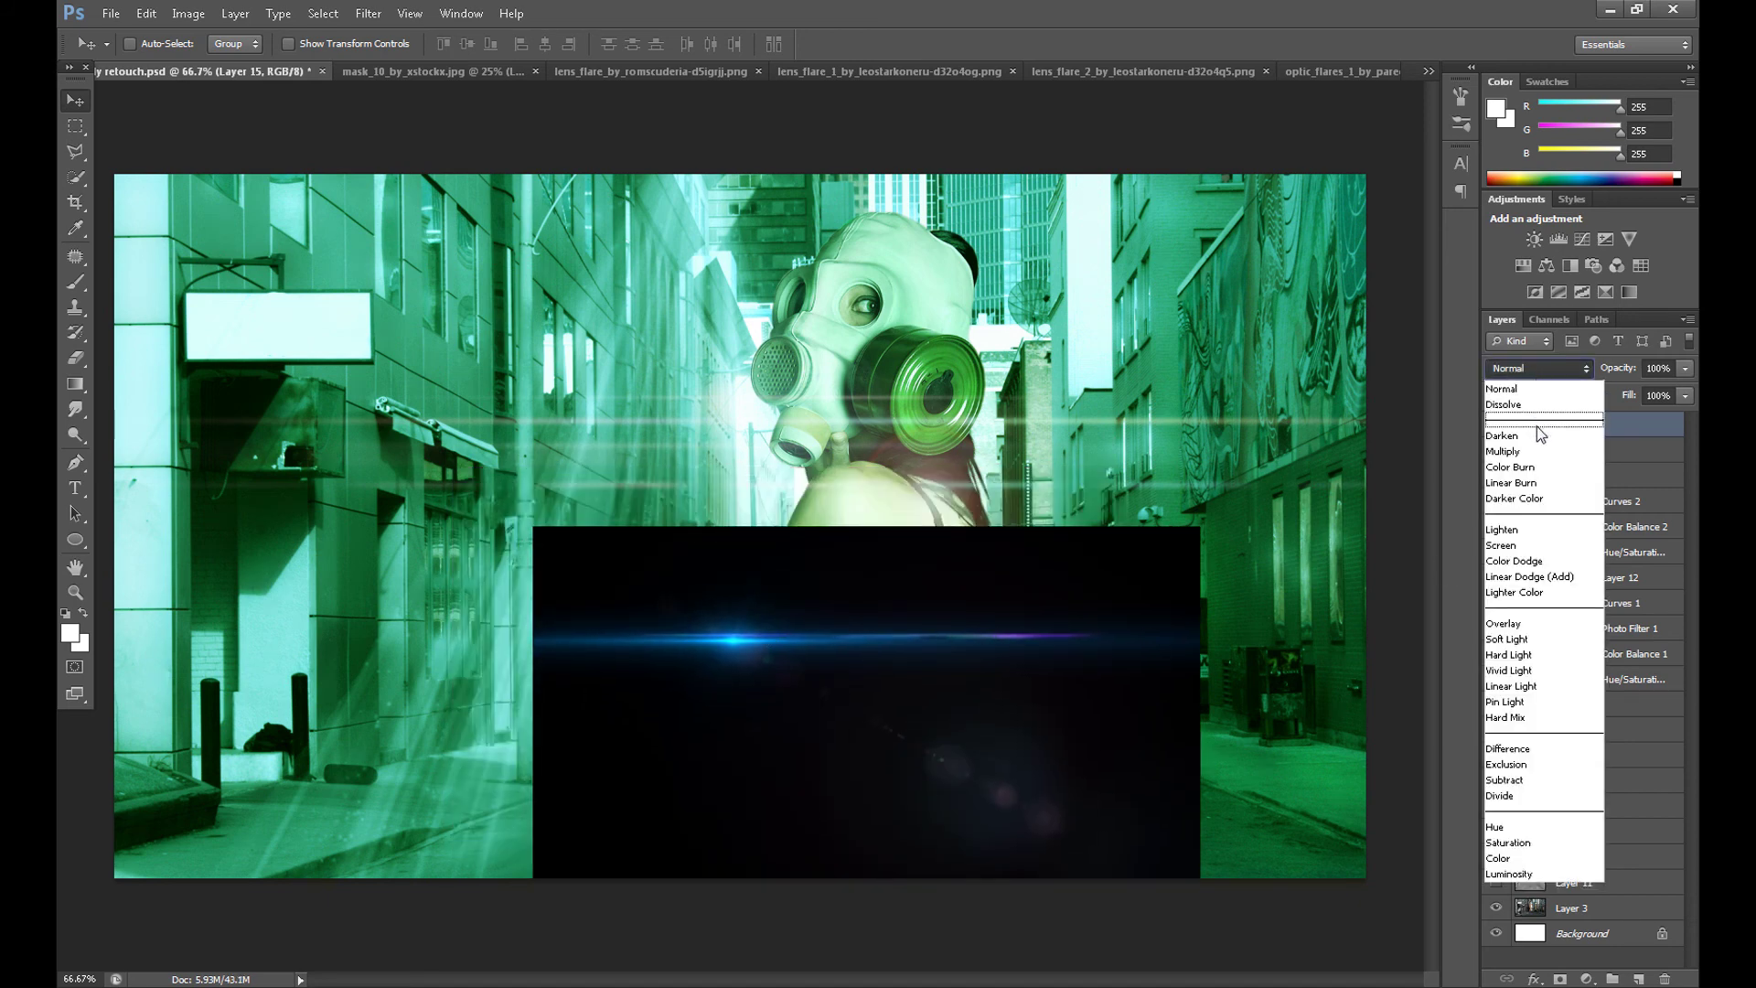
pyautogui.click(1509, 640)
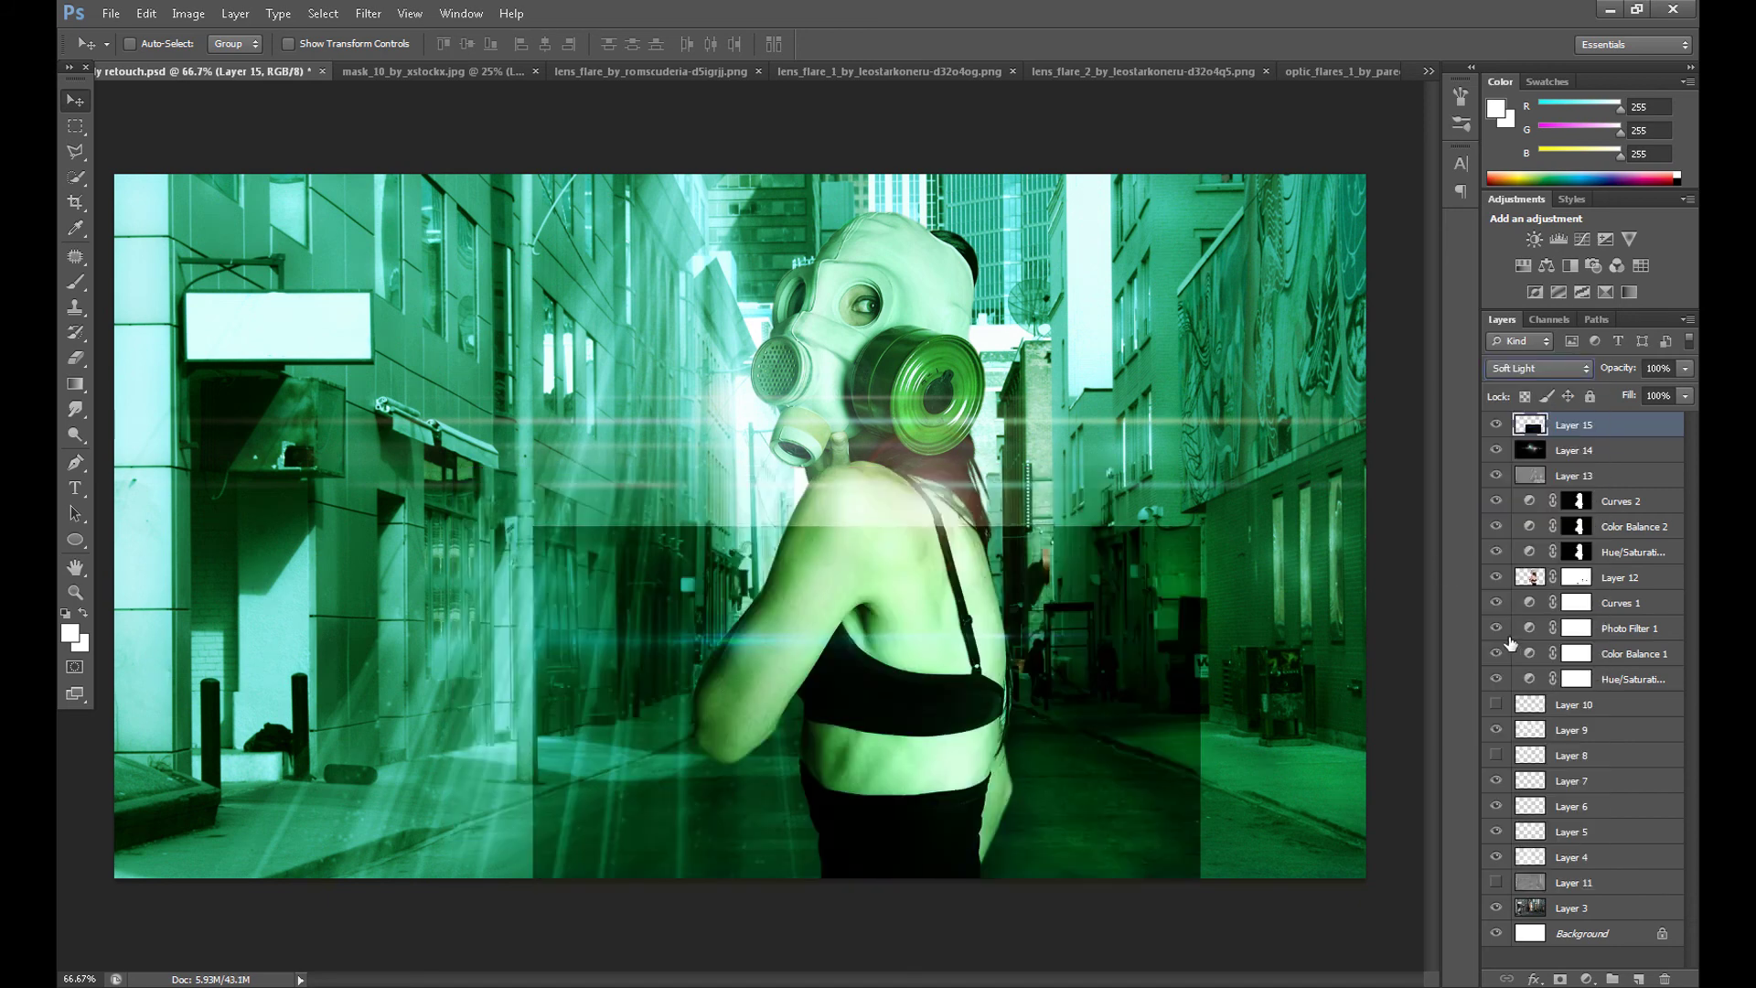
pyautogui.click(1550, 370)
pyautogui.click(1533, 545)
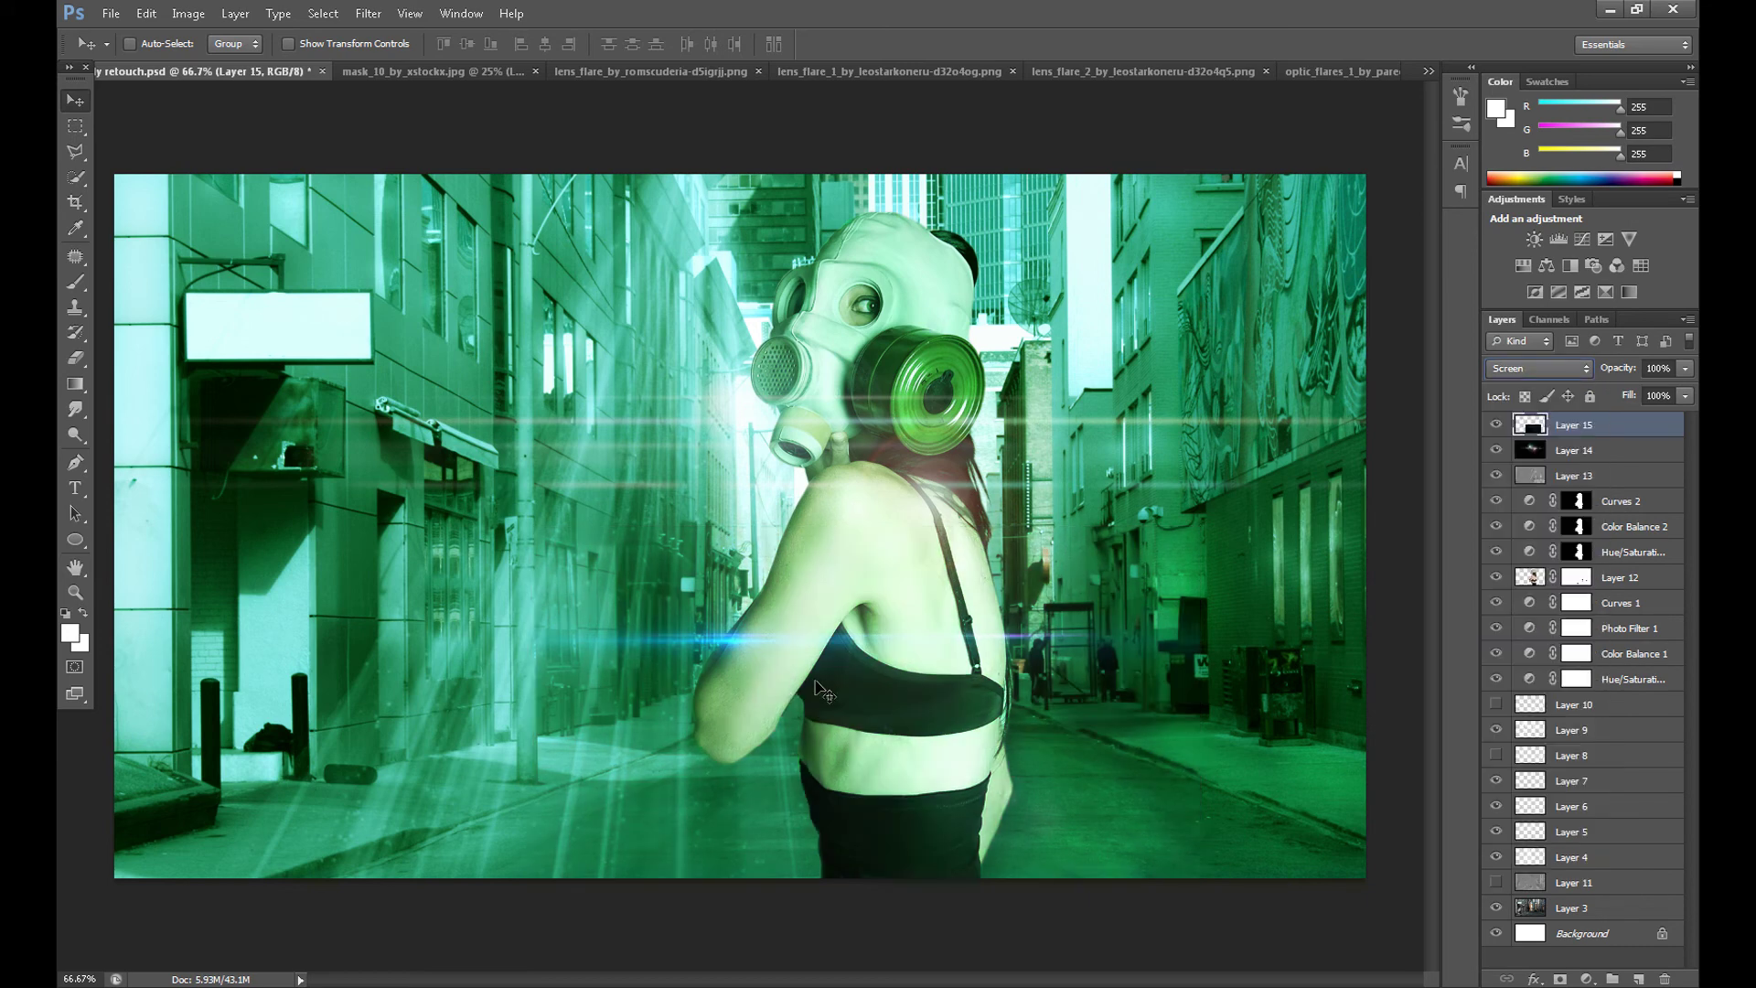
# Place the blue streak across the model's forearm, beneath the optic flare layer, at 65% opacity
pyautogui.moveTo(770, 666); pyautogui.dragTo(942, 631)
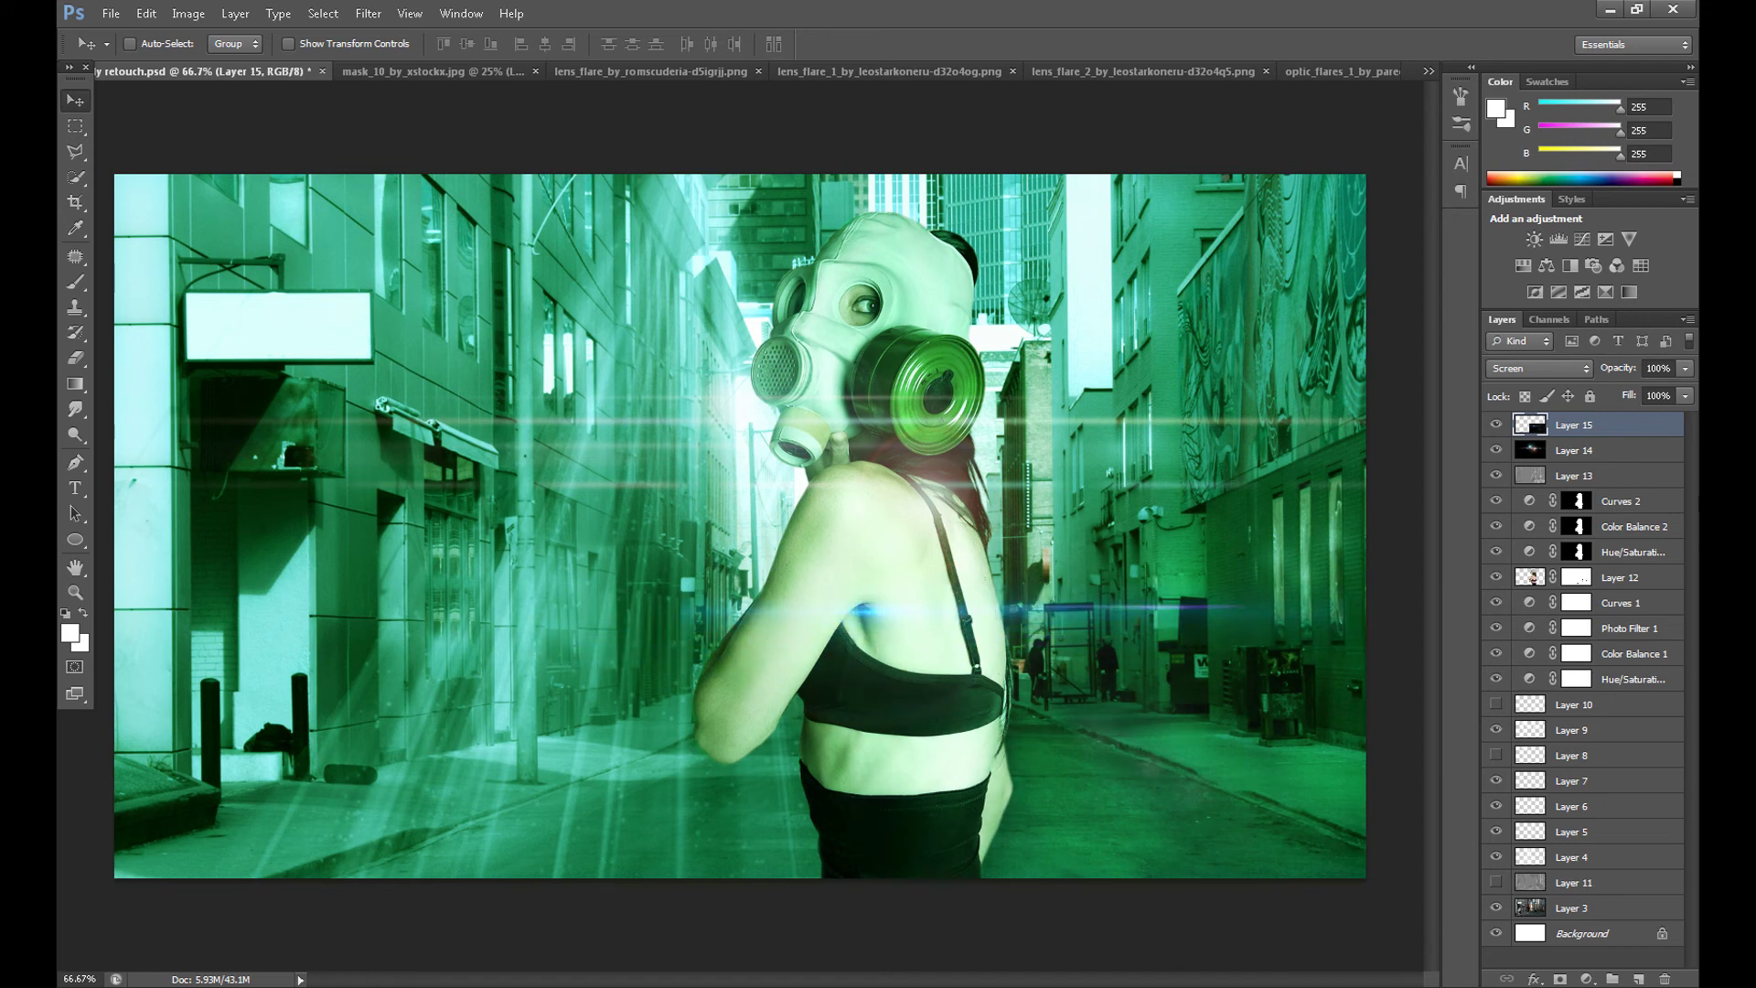
pyautogui.hotkey('ctrl', '[')
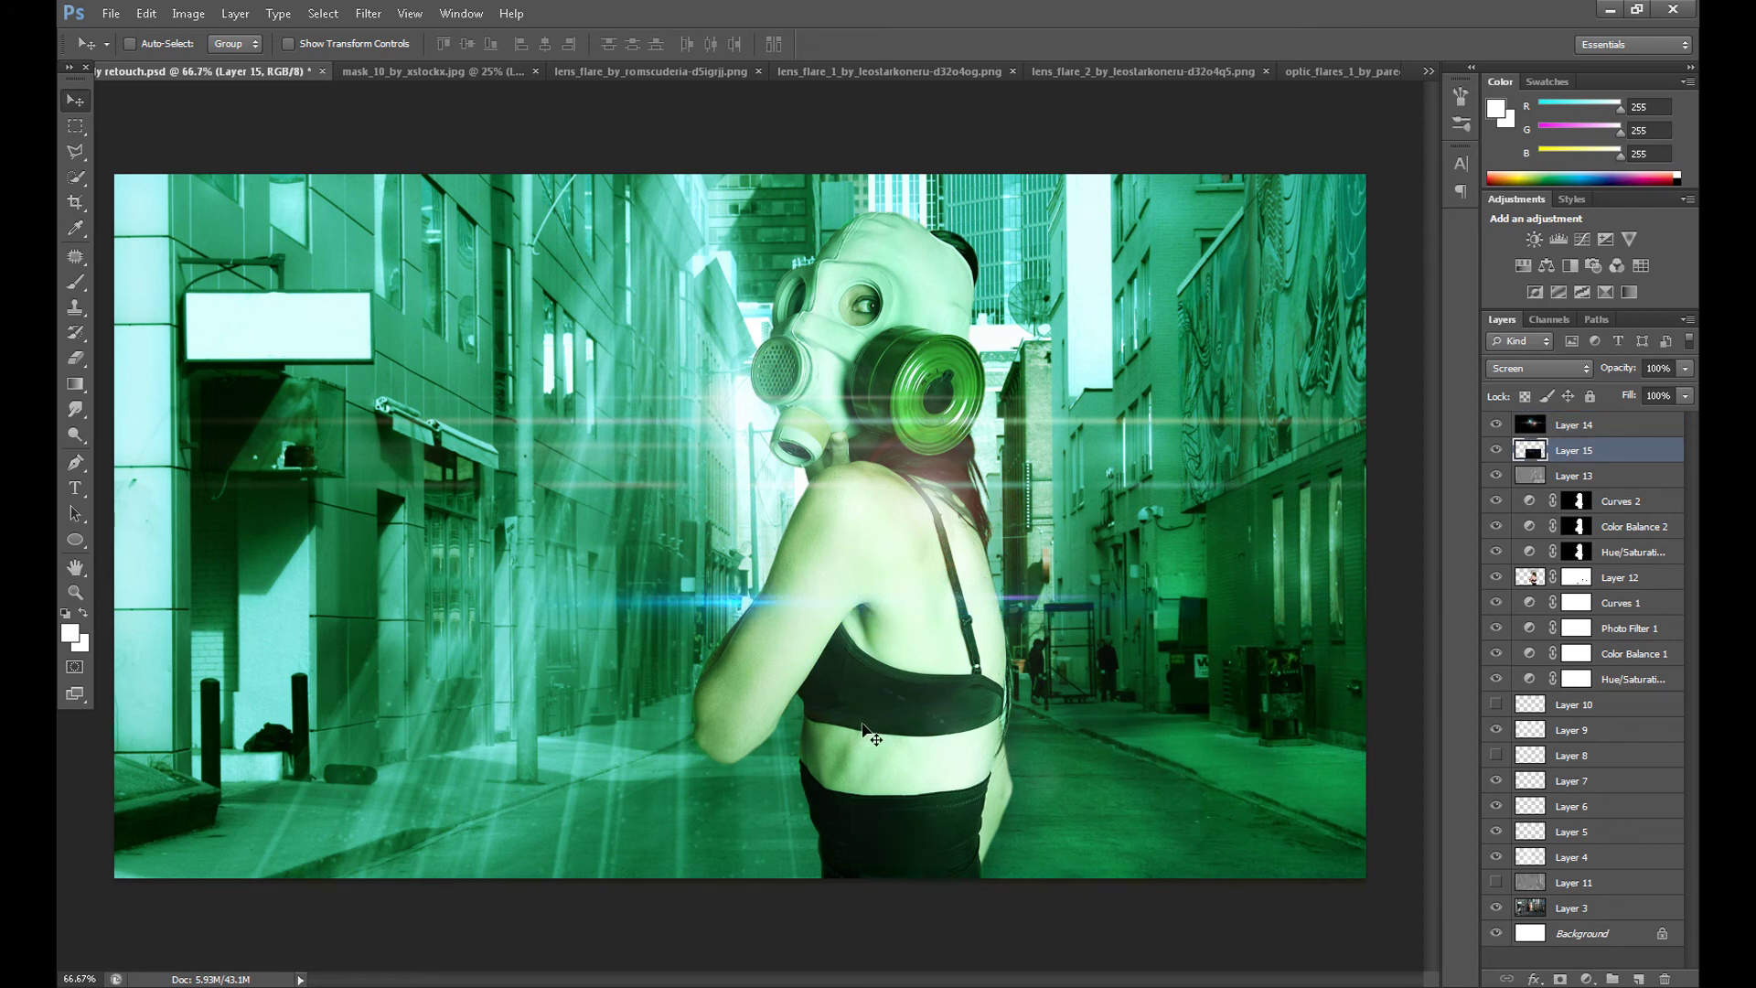
pyautogui.click(1684, 368)
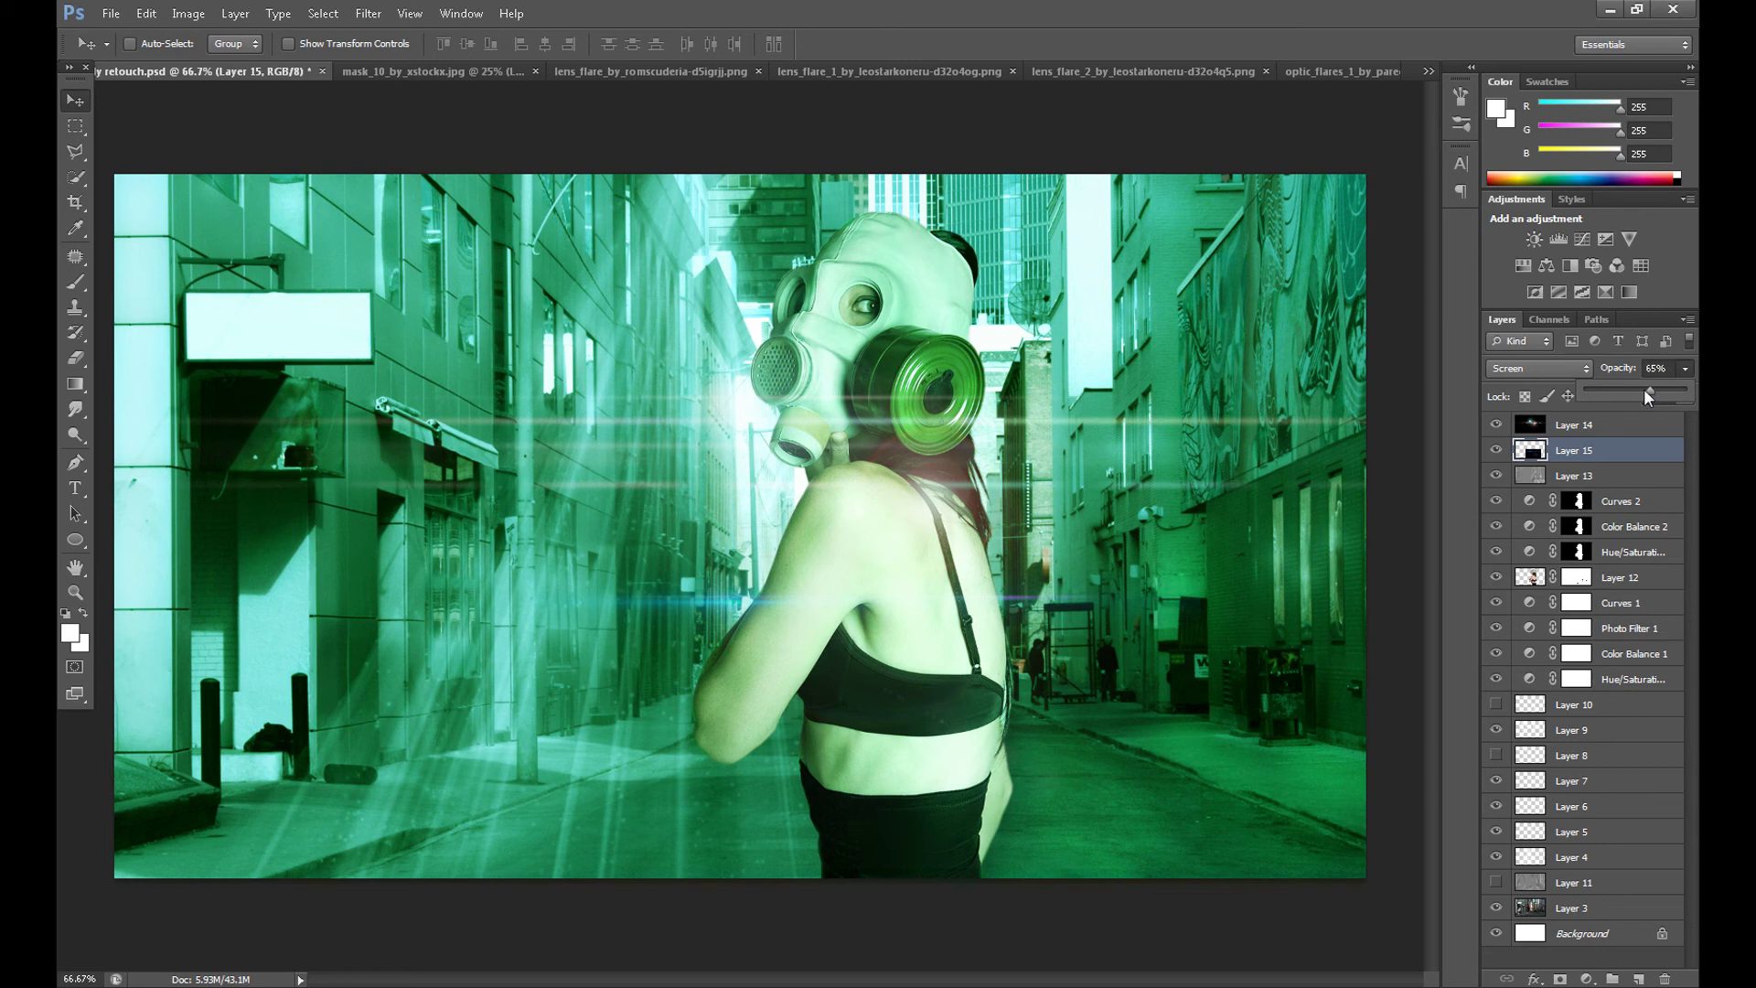
# With the top optic flare layer active, replace the open Untitled-1 document with a new white 1920 × 1080 pixel document at 72 pixels/inch
pyautogui.click(1575, 426)
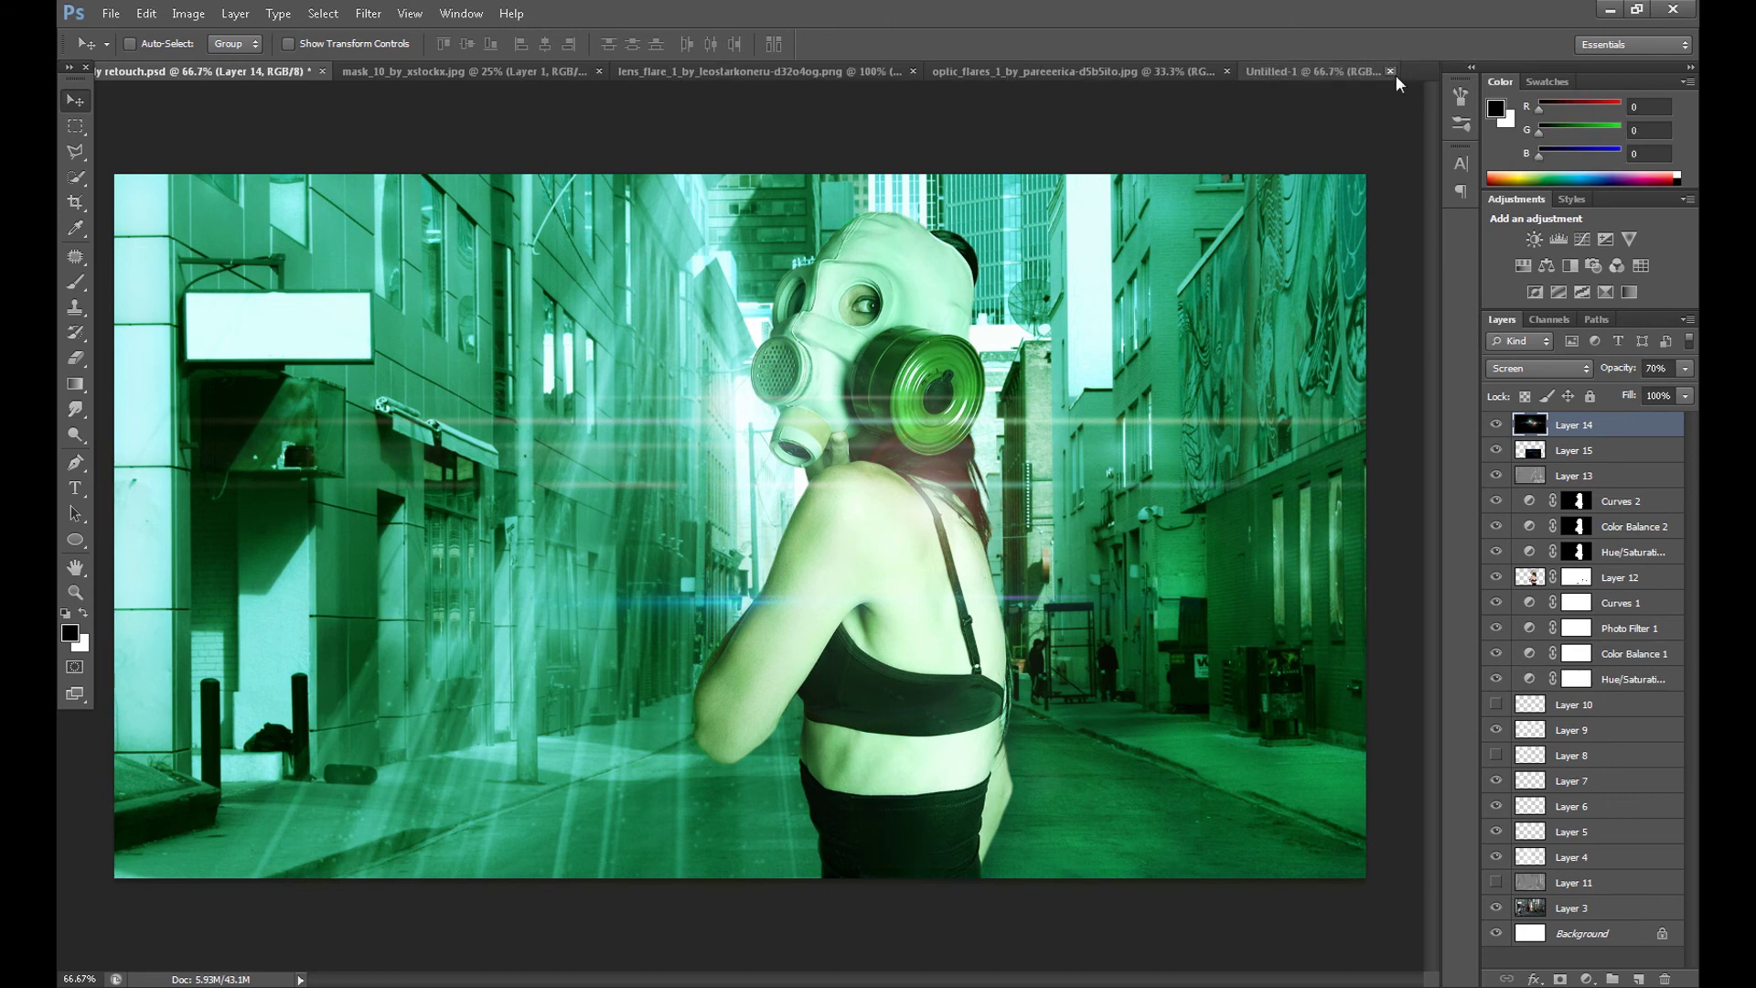
pyautogui.click(1390, 71)
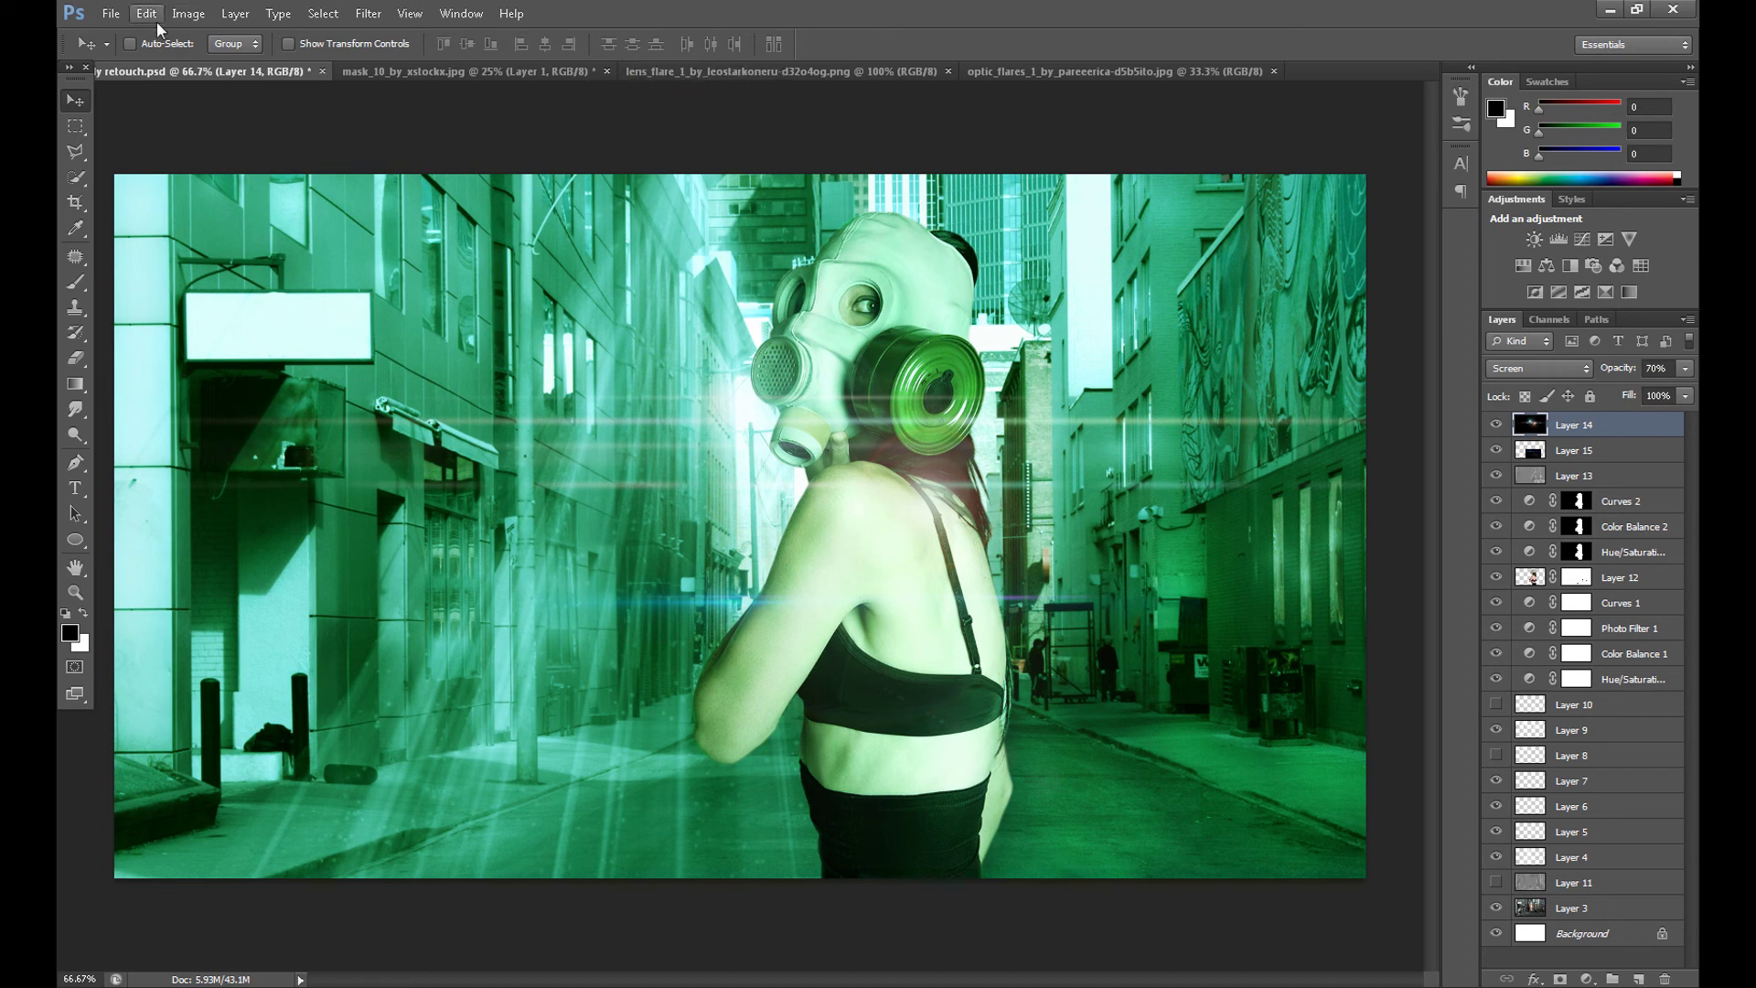
pyautogui.click(112, 13)
pyautogui.click(125, 41)
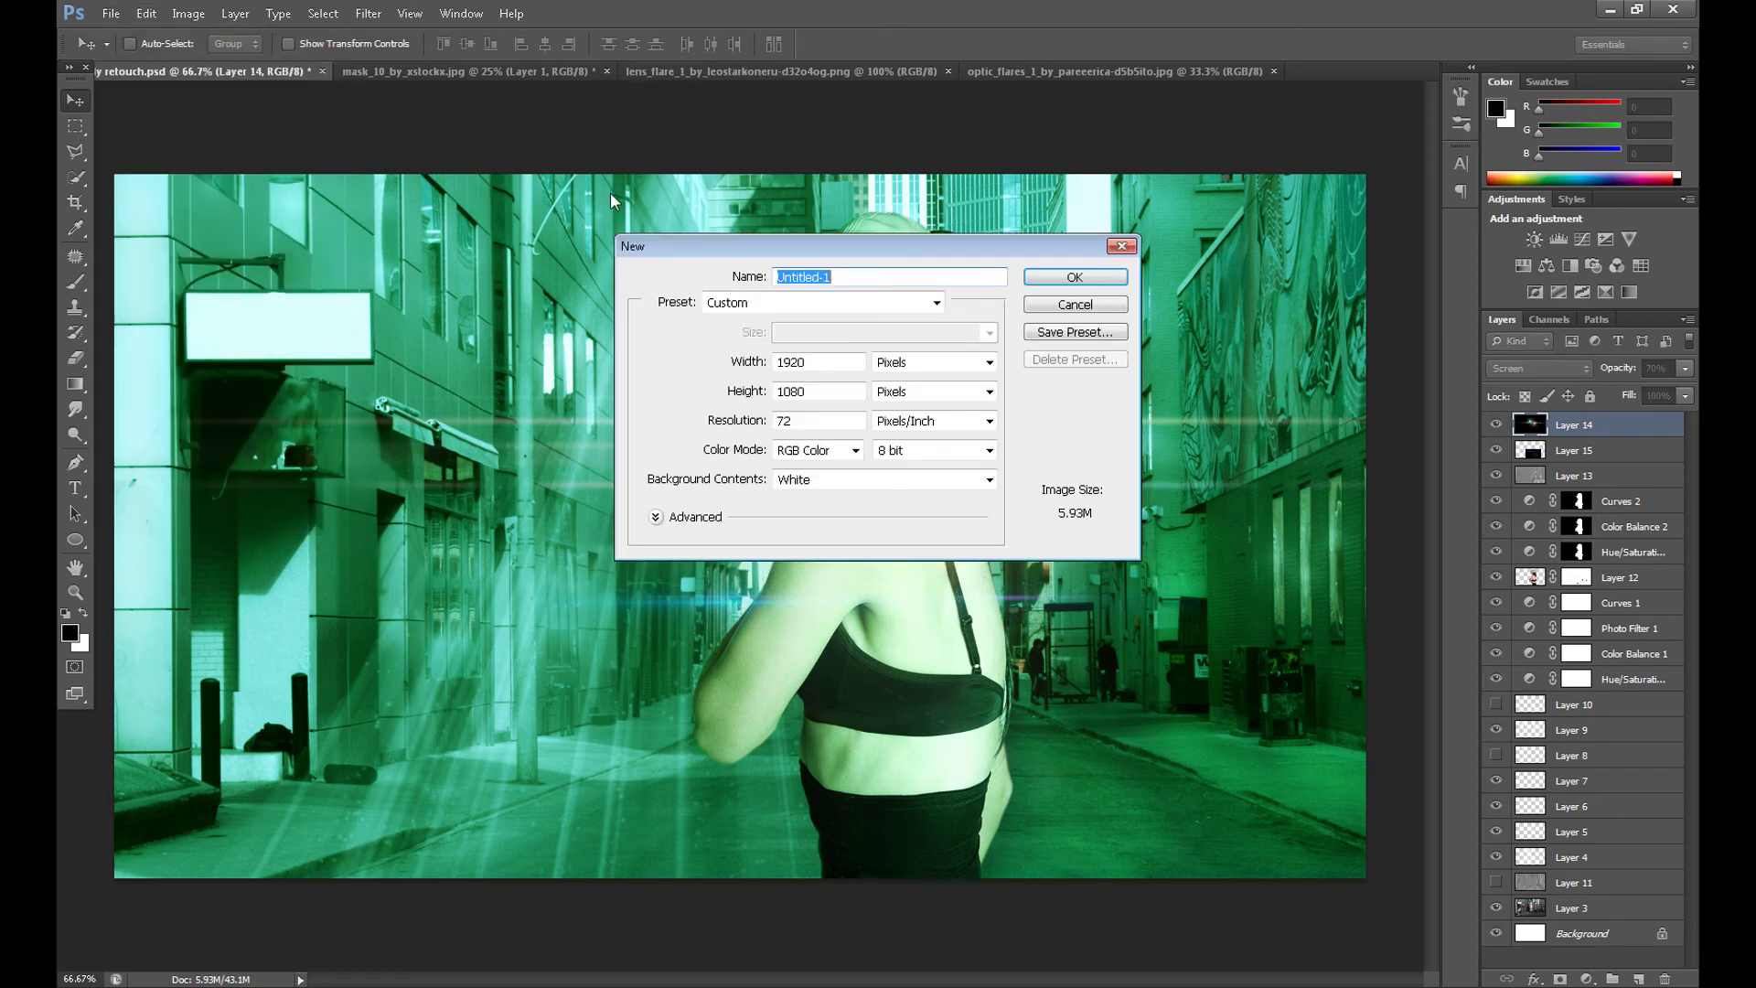
pyautogui.click(1067, 275)
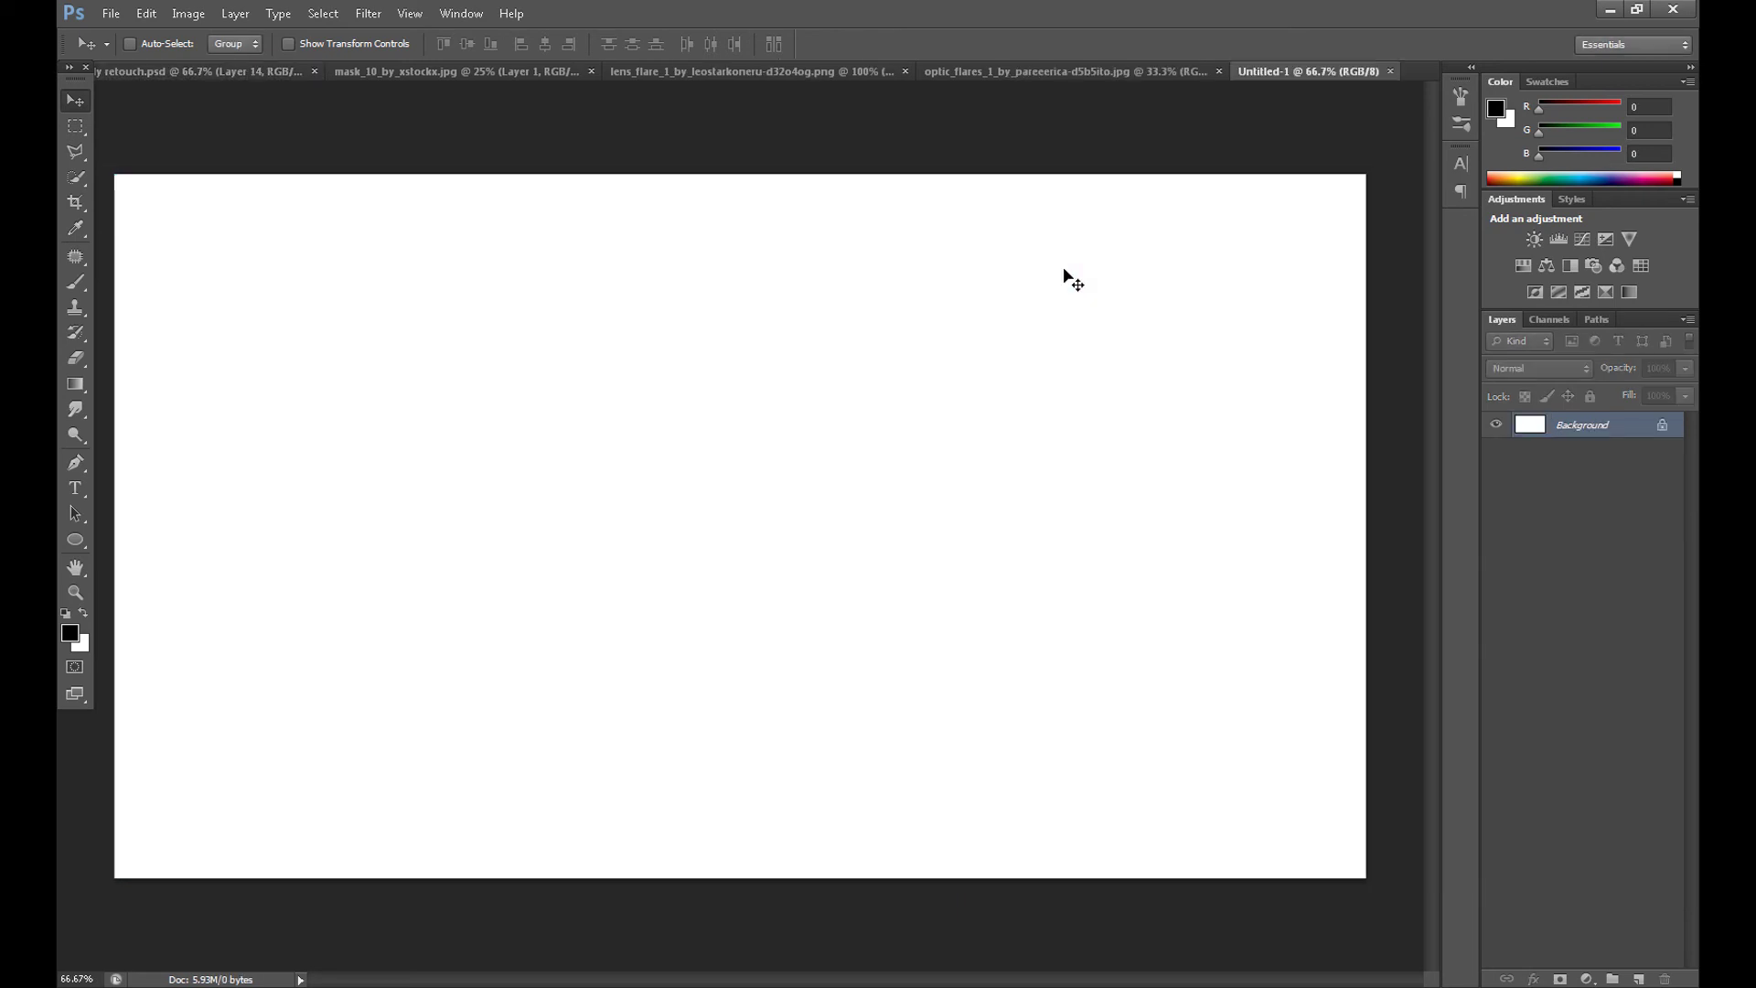
# Resize the blank document to 4000 pixels wide with constrained proportions
pyautogui.click(189, 12)
pyautogui.click(216, 153)
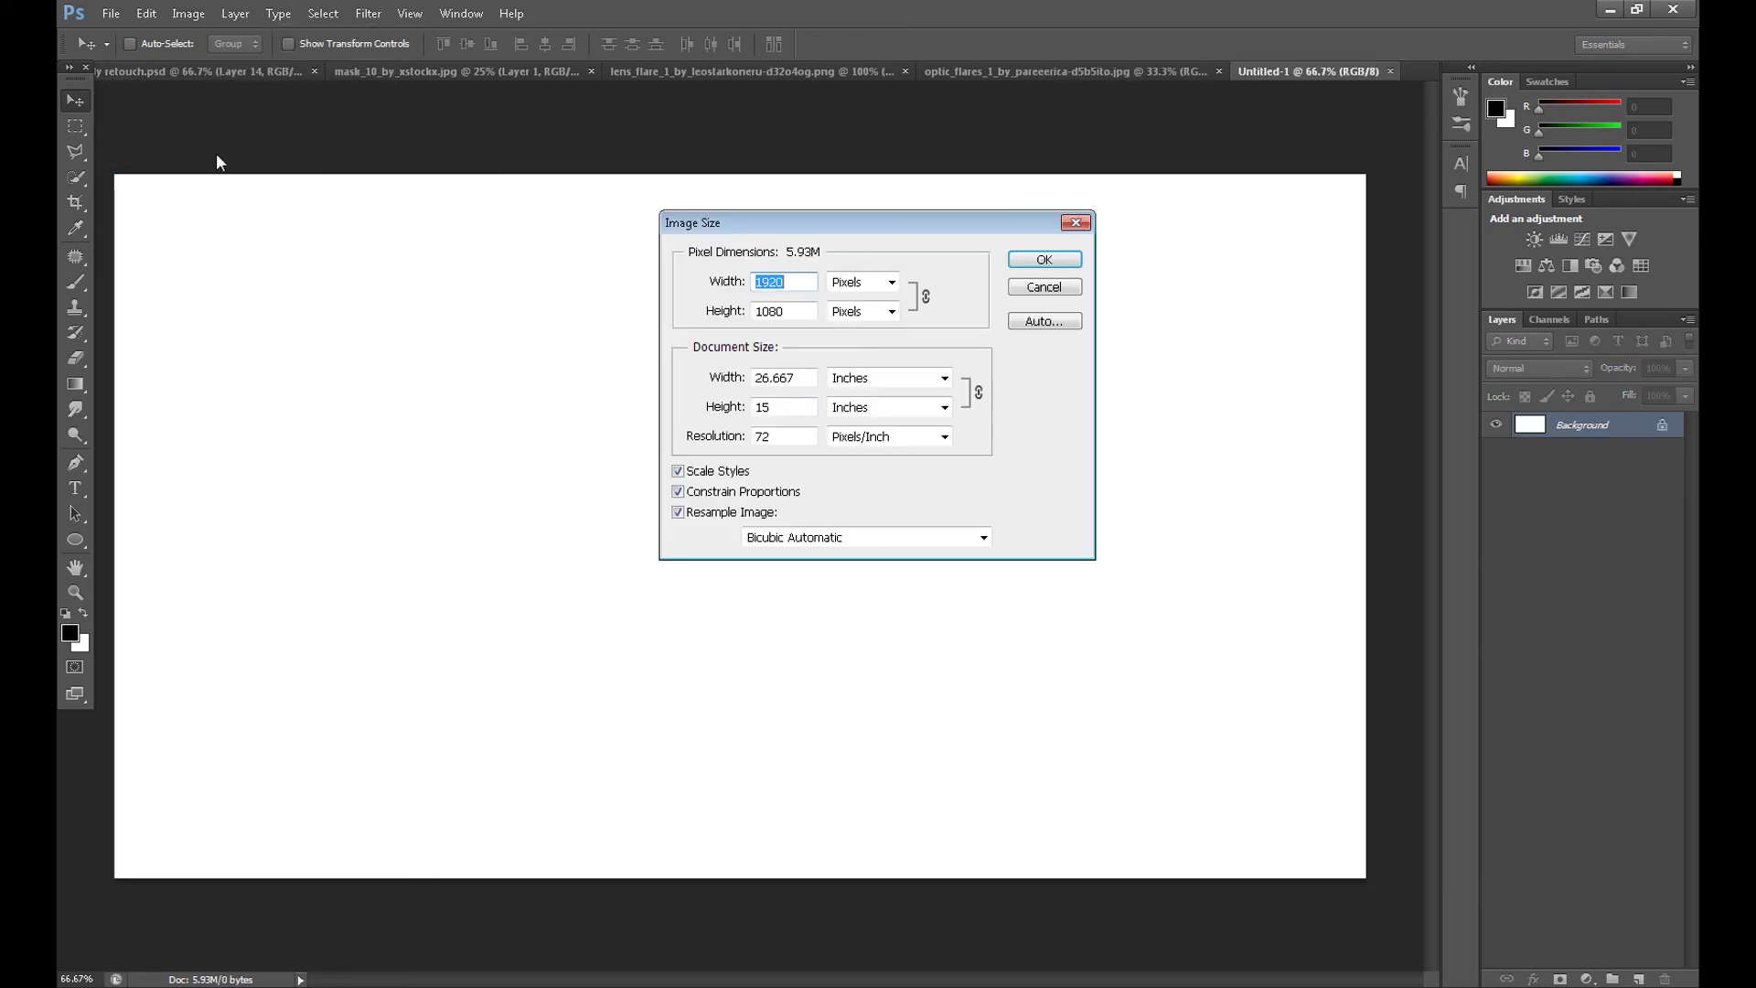
pyautogui.write('400')
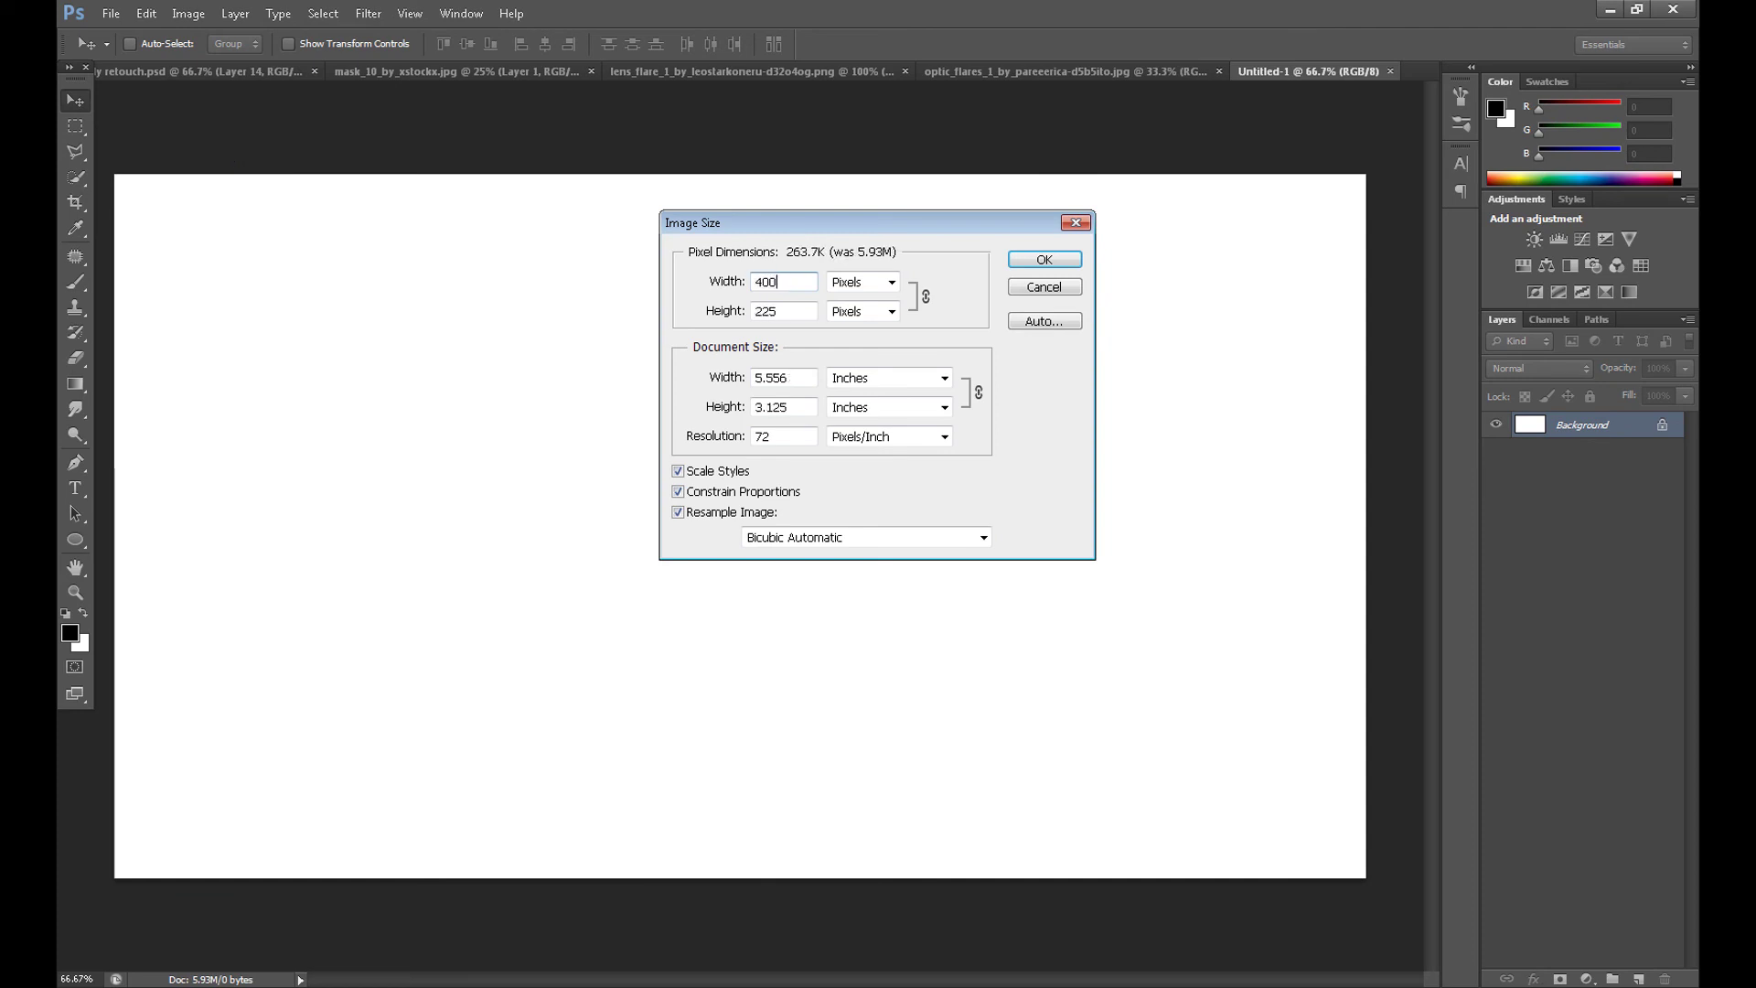
pyautogui.write('0')
pyautogui.click(1044, 260)
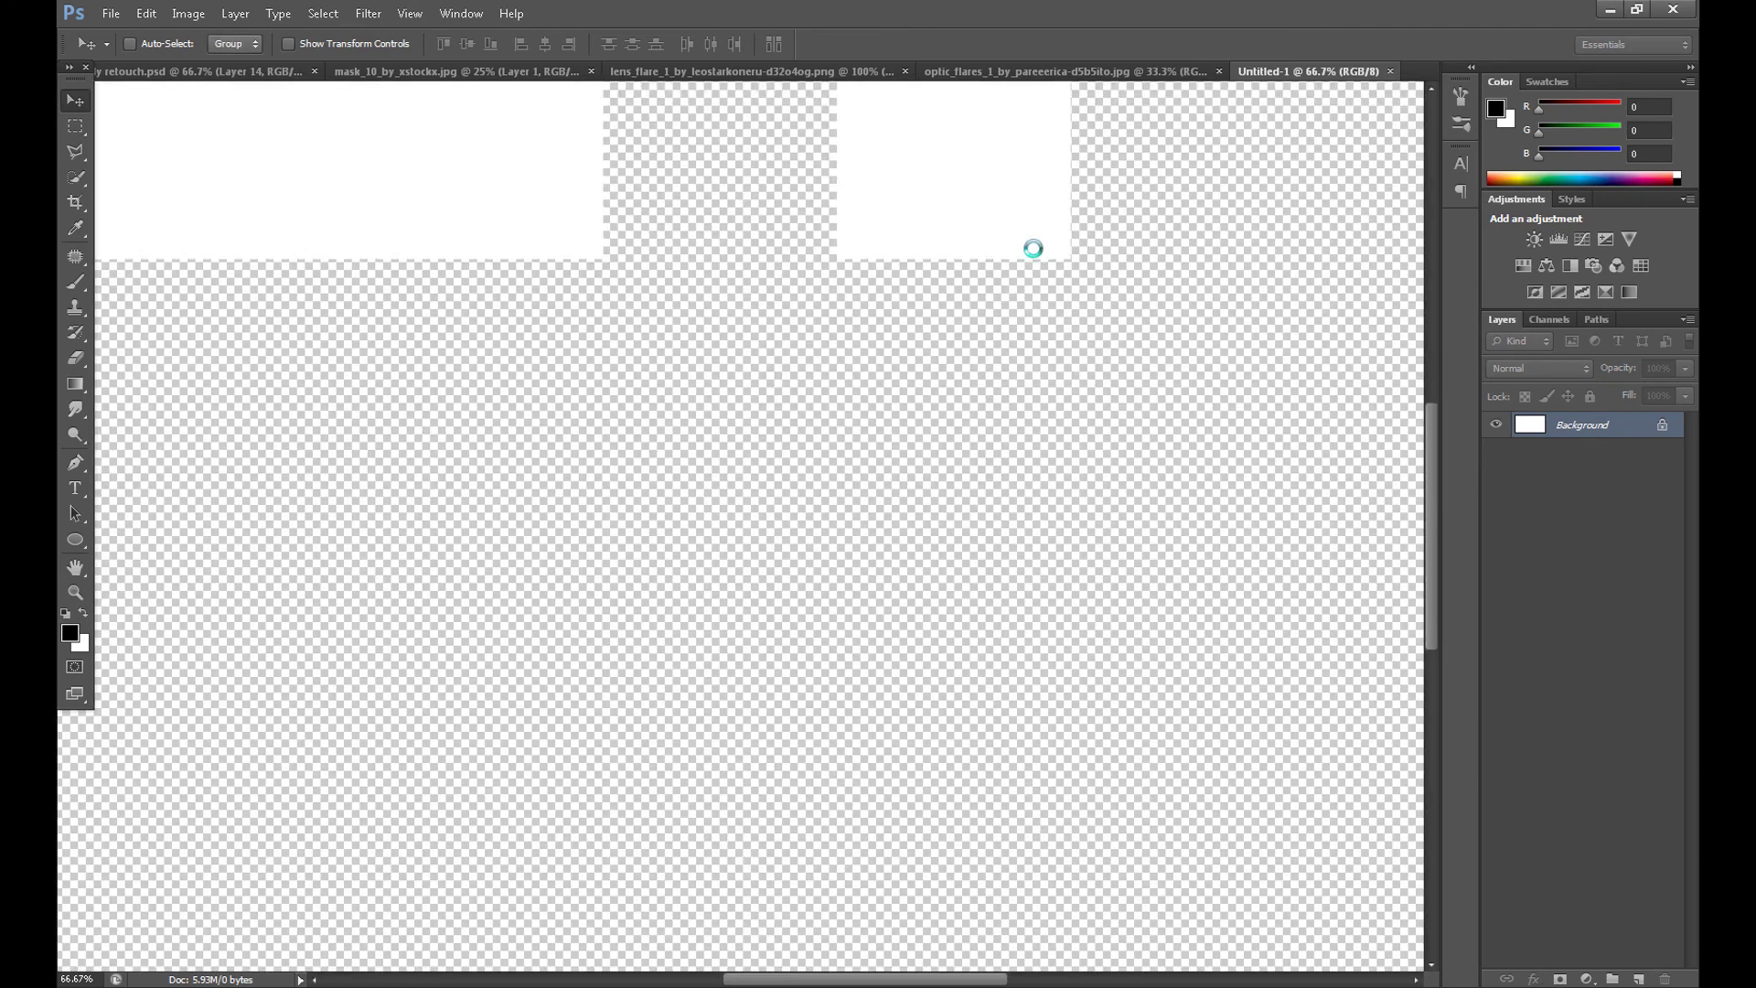
pyautogui.hotkey('ctrl', '-')
pyautogui.hotkey('ctrl', '-')
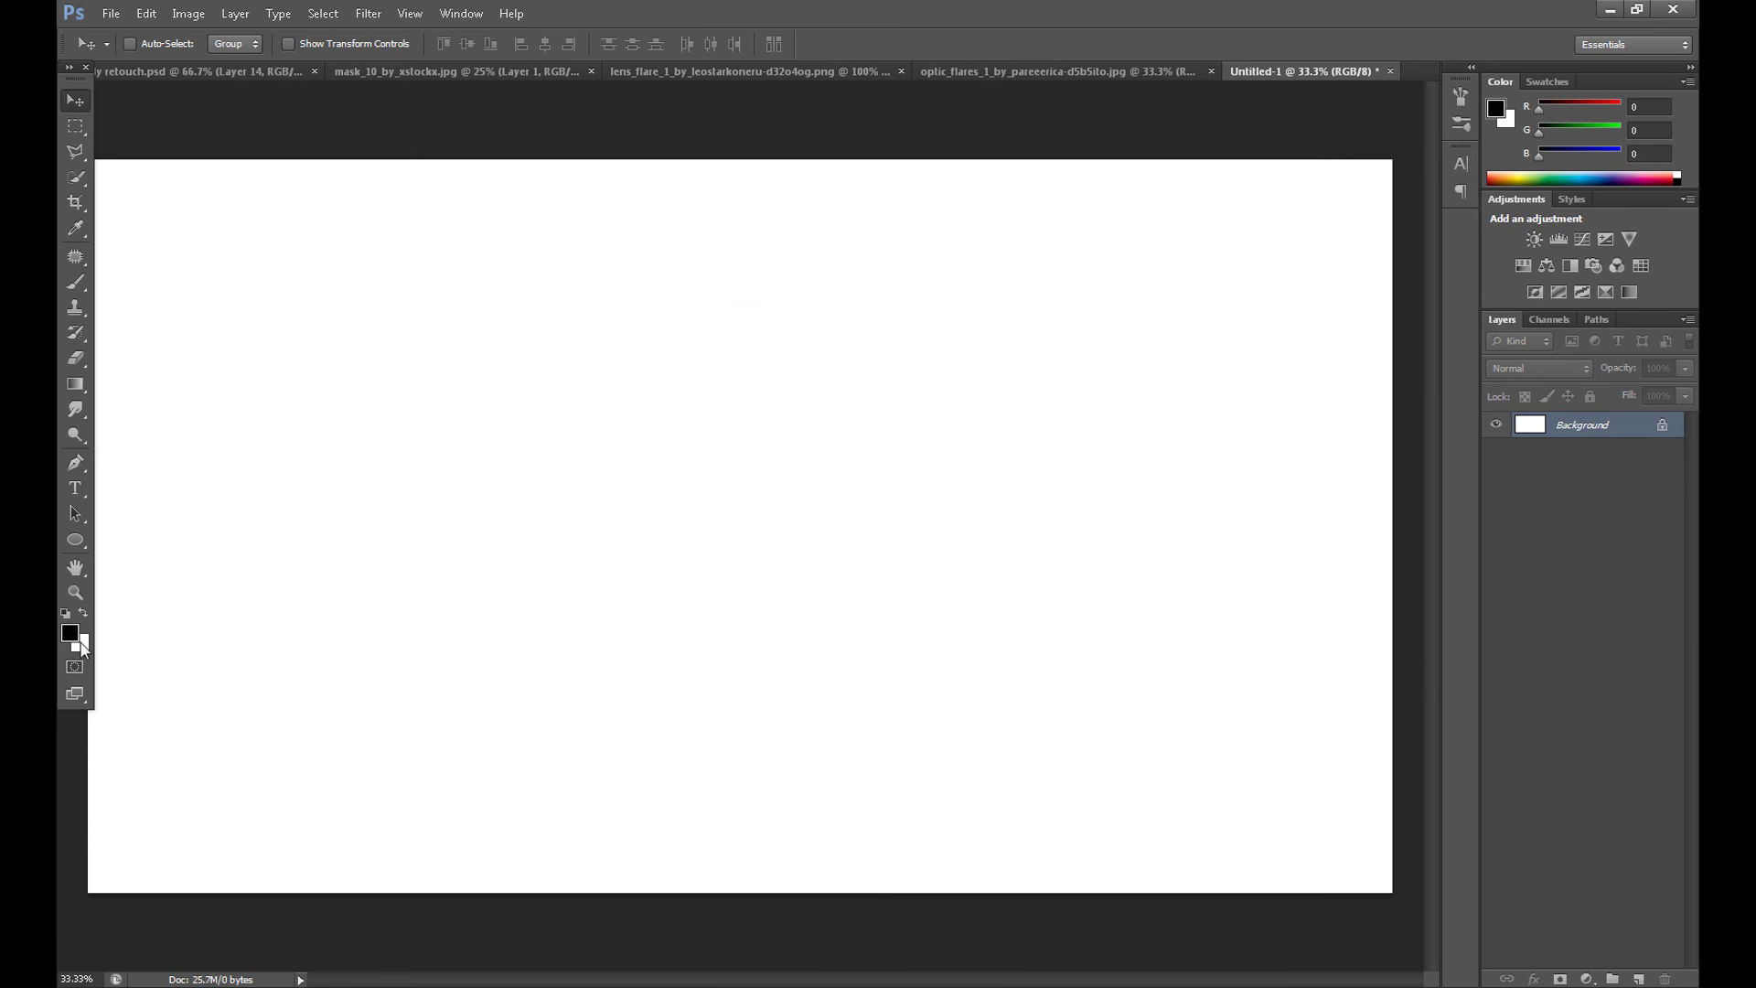
# Render black-and-white Fibers over the blank background with variance 28 and strength 5
pyautogui.click(369, 13)
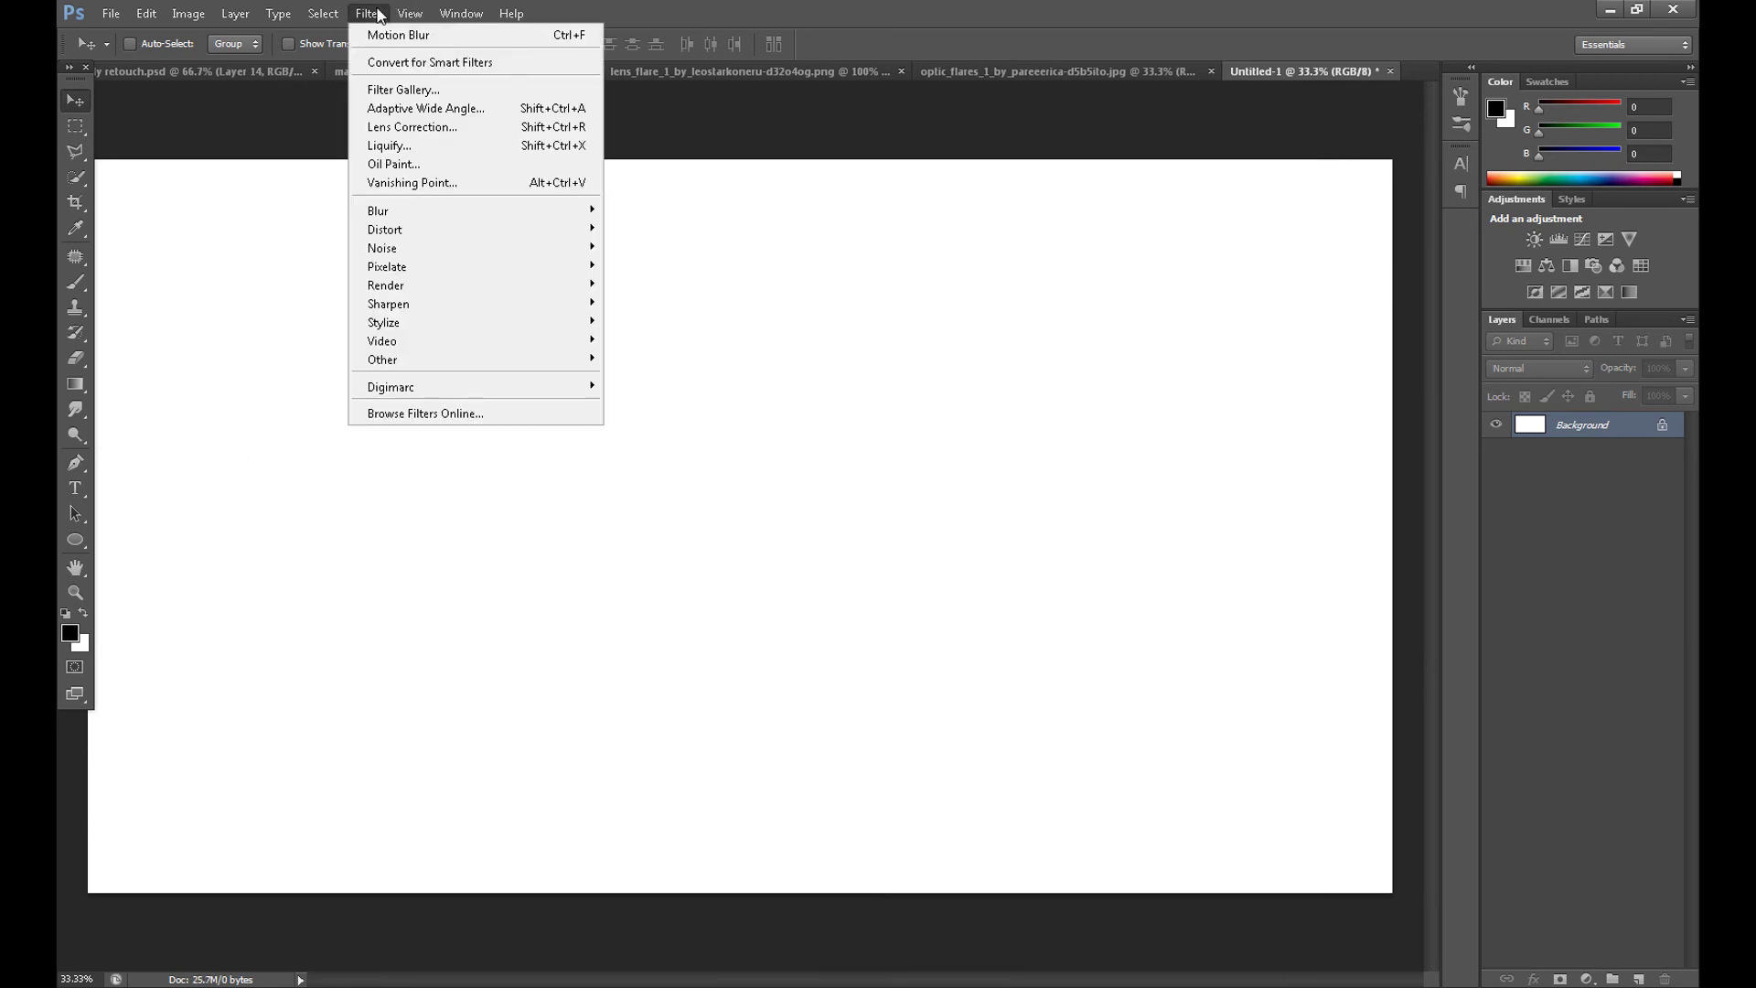
pyautogui.moveTo(430, 285)
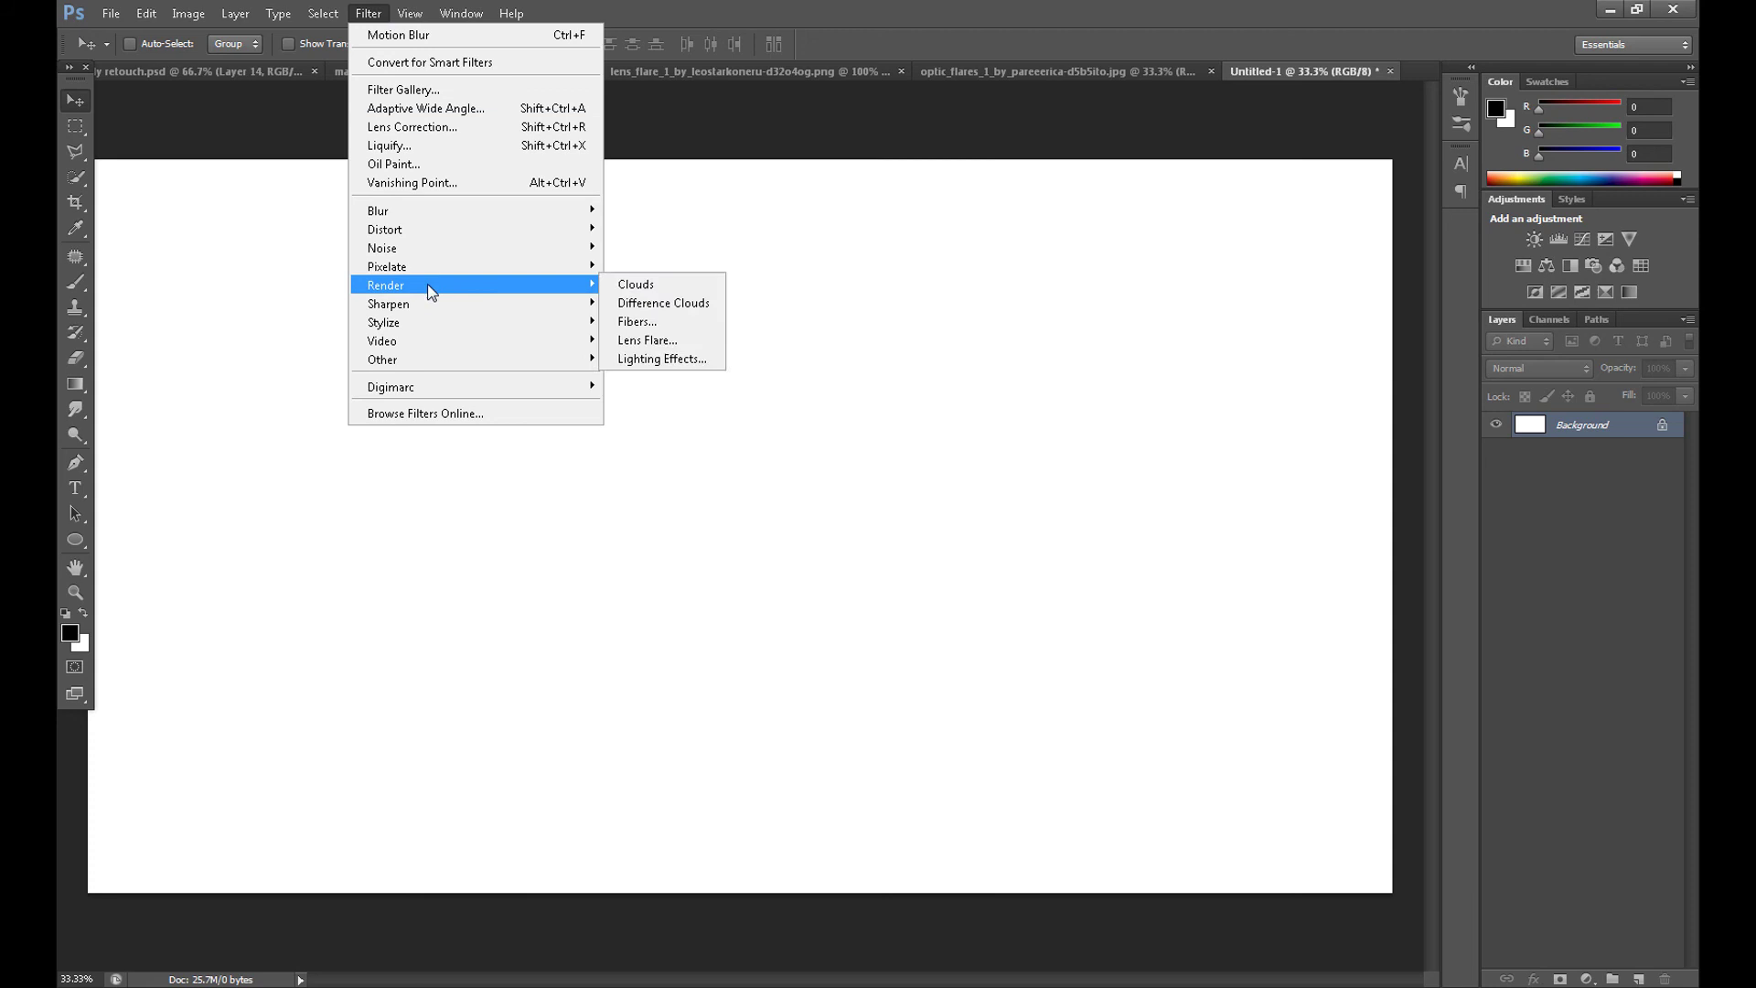
pyautogui.click(664, 324)
pyautogui.moveTo(816, 522)
pyautogui.mouseDown()
pyautogui.moveTo(750, 521)
pyautogui.moveTo(748, 565)
pyautogui.moveTo(710, 568)
pyautogui.moveTo(753, 521)
pyautogui.moveTo(799, 518)
pyautogui.moveTo(785, 520)
pyautogui.mouseUp()
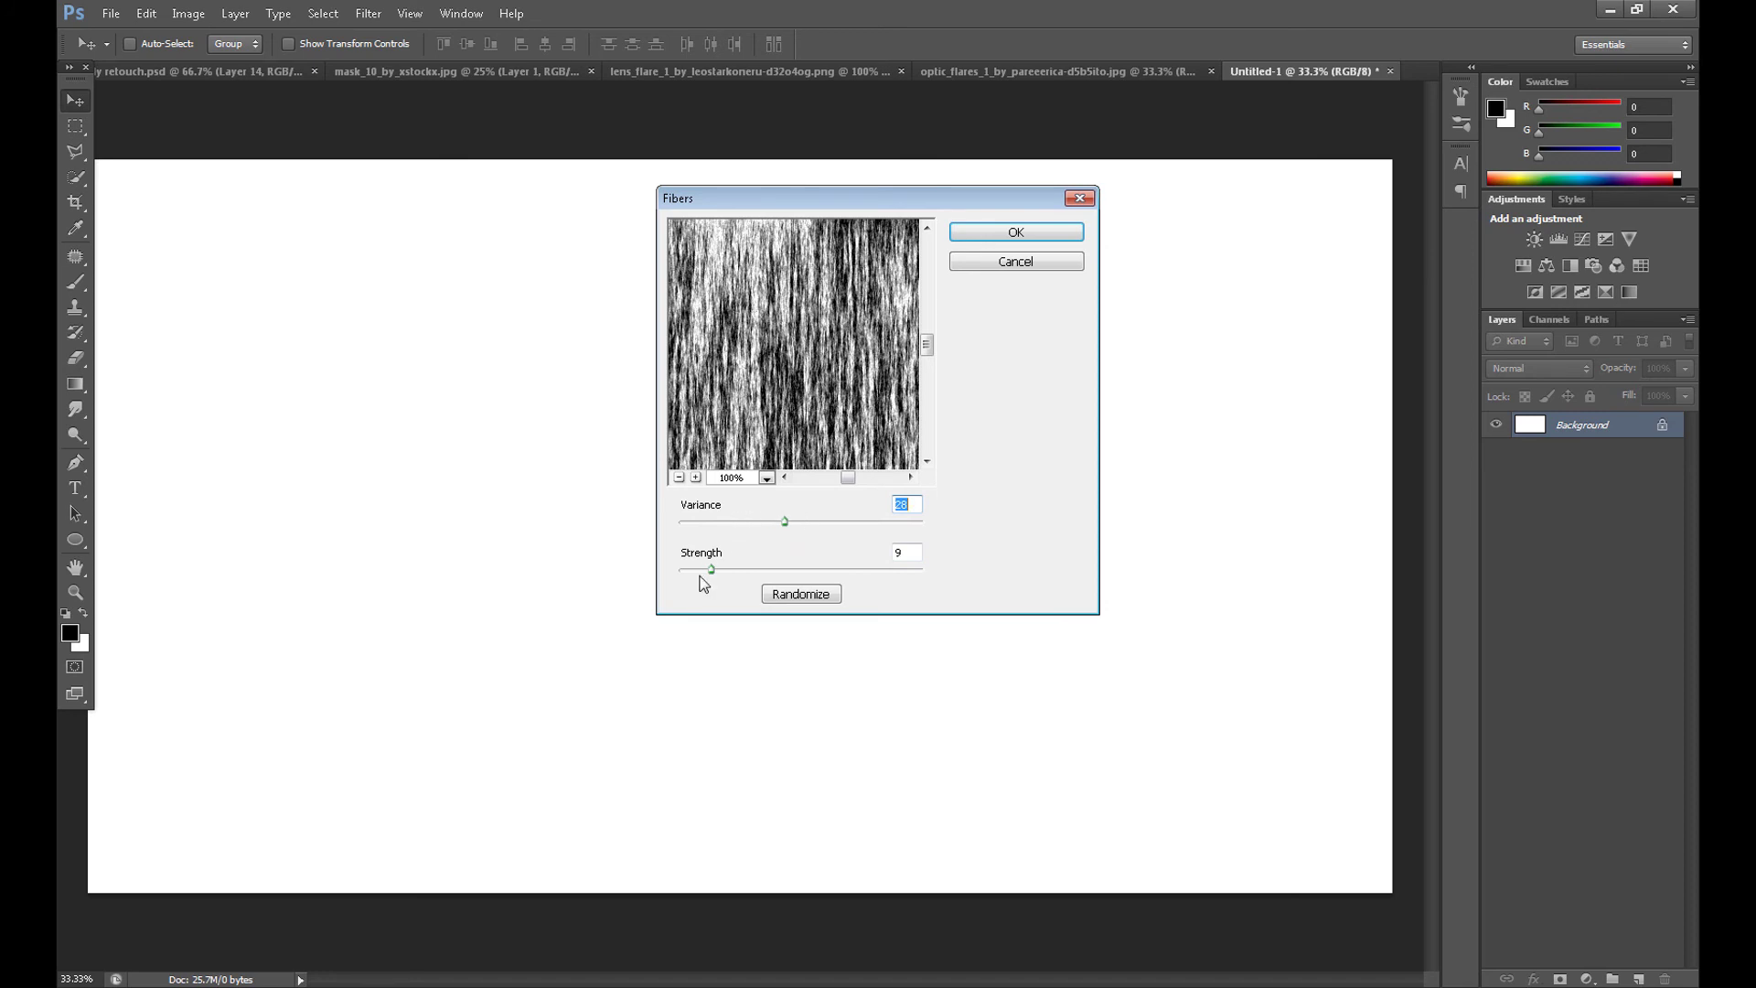
pyautogui.moveTo(710, 569); pyautogui.dragTo(696, 569)
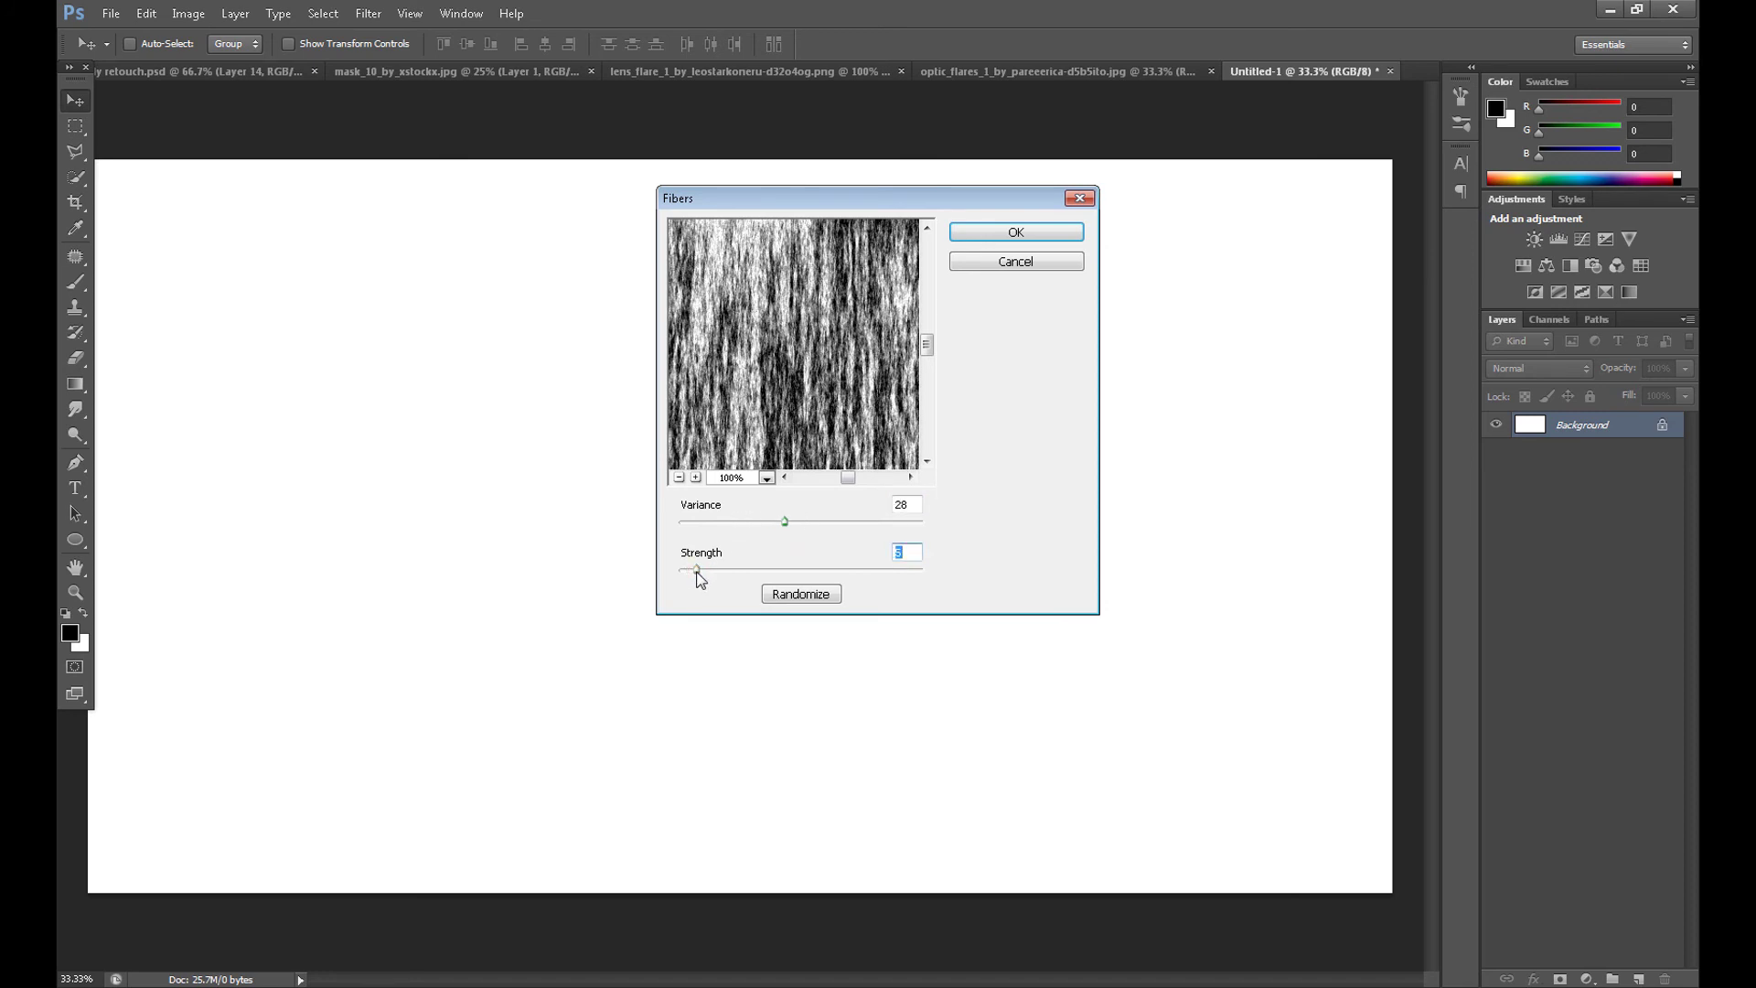
pyautogui.click(979, 238)
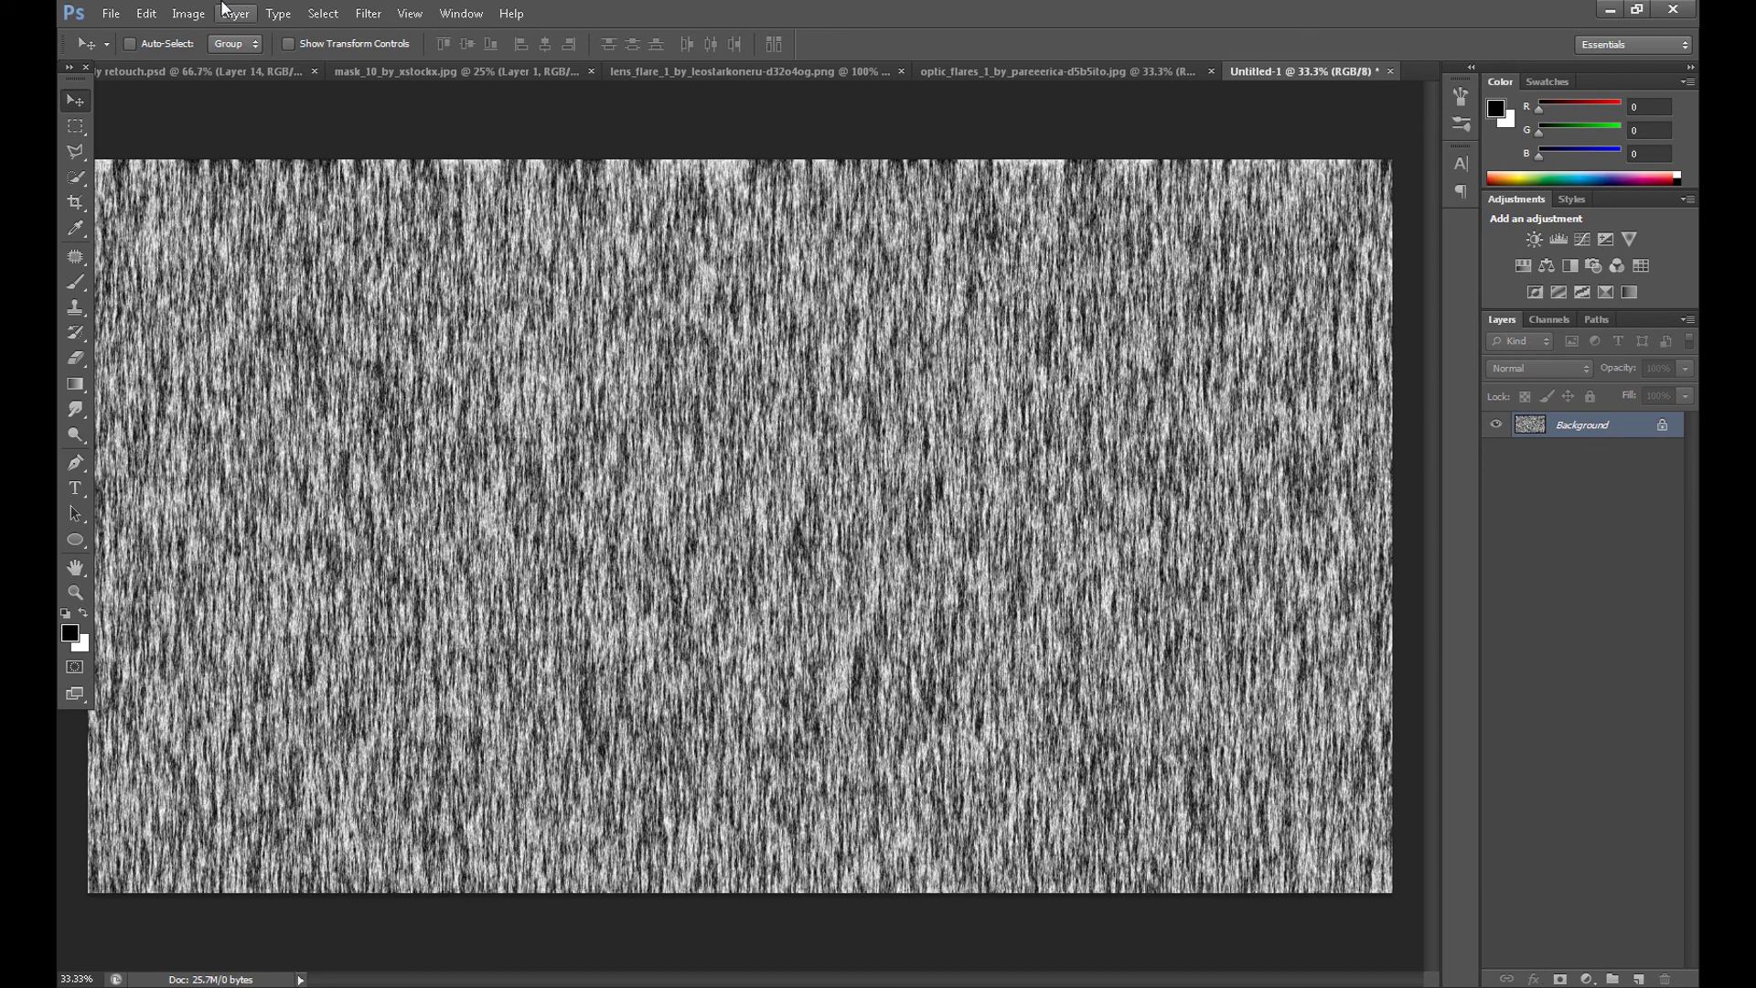
# Scale the fibers image down to 1920 pixels wide and add it to the street composite as the top layer covering the canvas
pyautogui.click(188, 13)
pyautogui.click(222, 152)
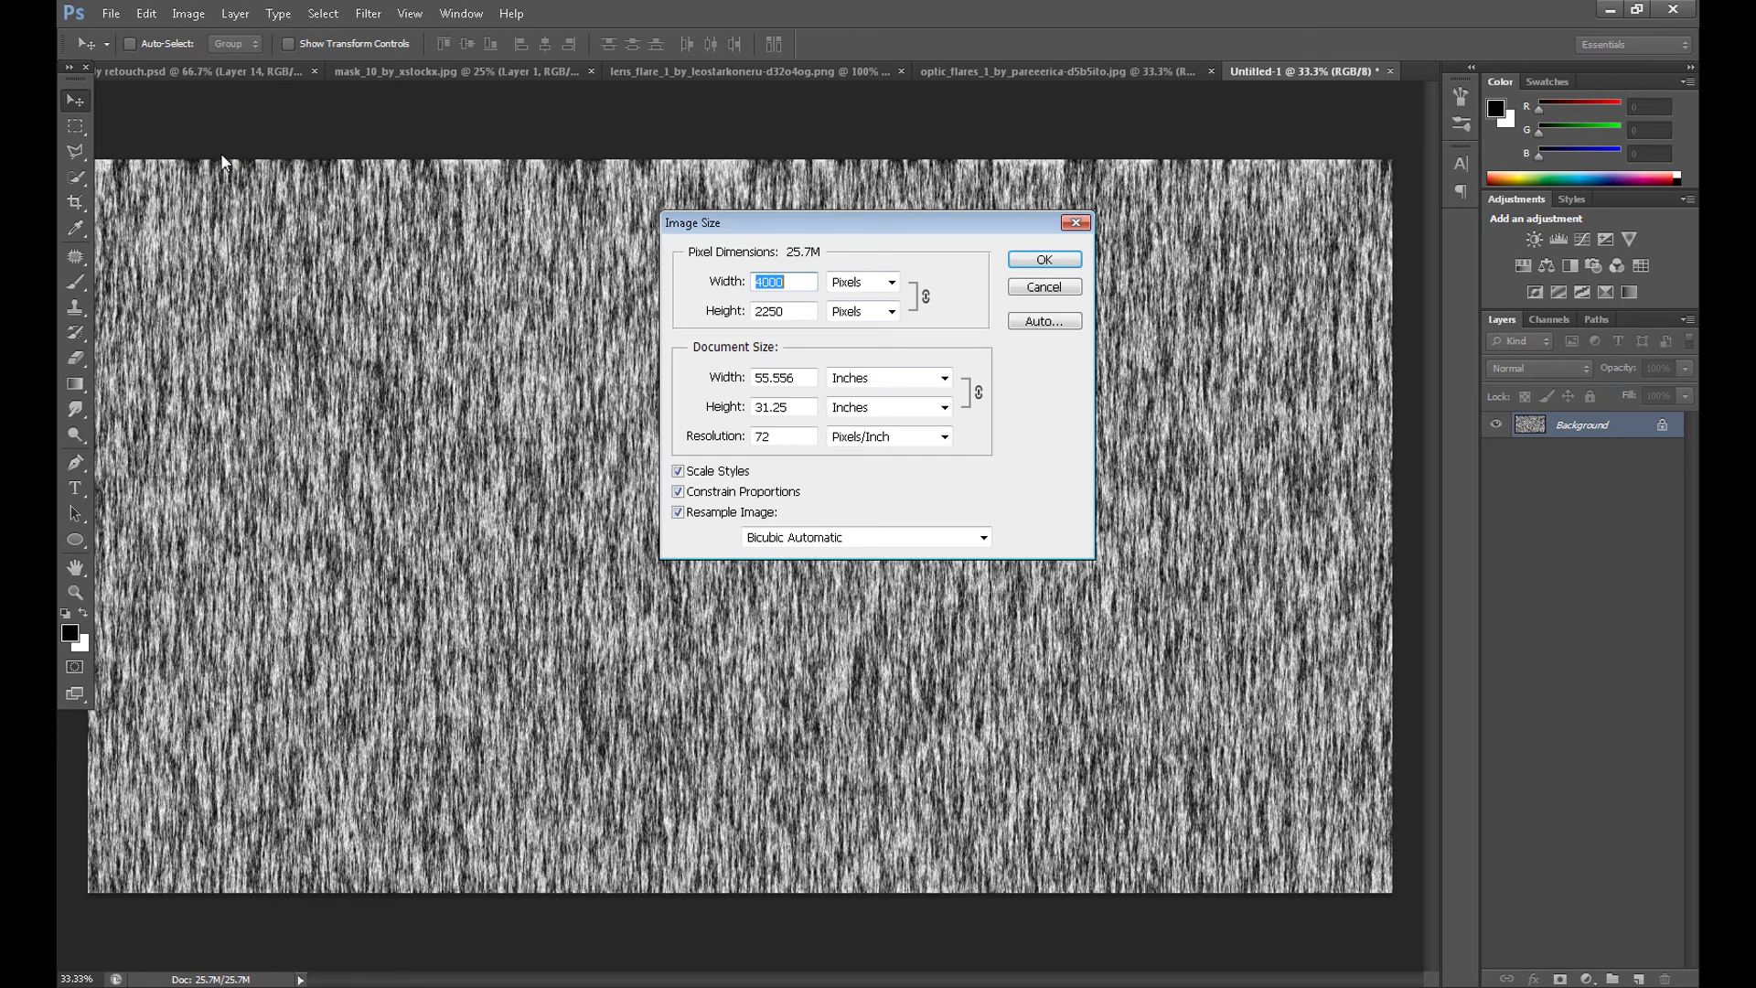
pyautogui.write('1920')
pyautogui.press('Return')
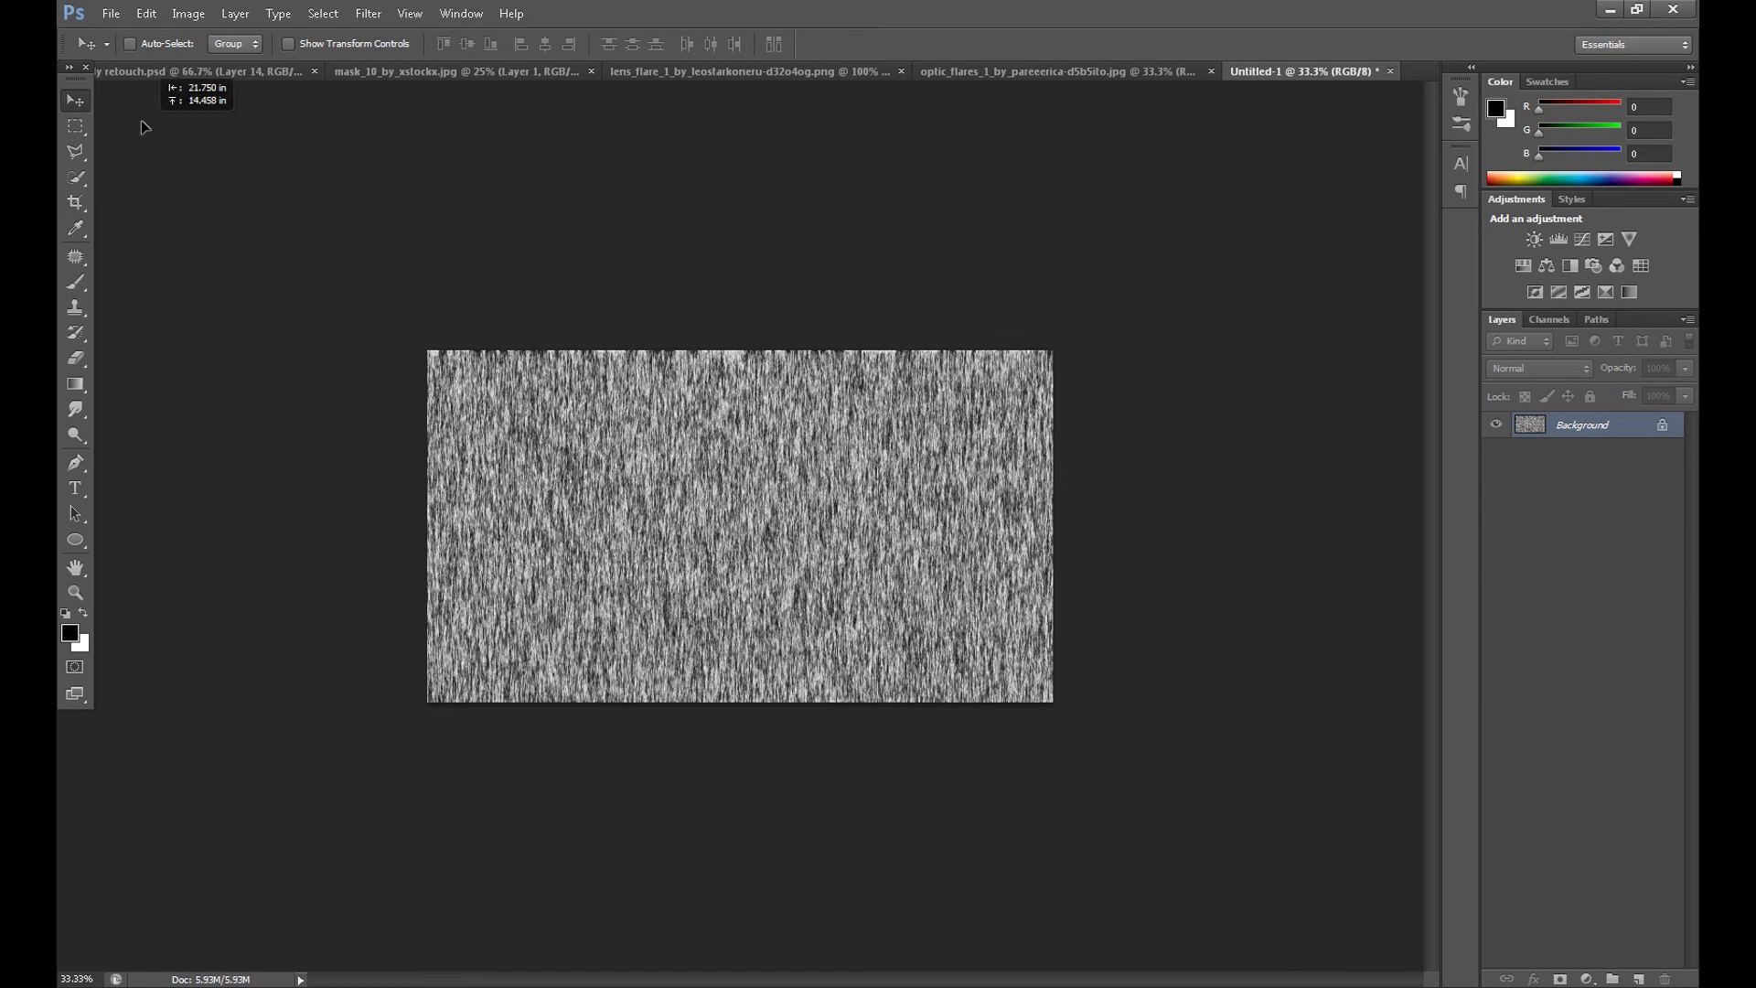
pyautogui.moveTo(131, 92)
pyautogui.mouseDown()
pyautogui.moveTo(128, 77)
pyautogui.moveTo(600, 380)
pyautogui.moveTo(759, 437)
pyautogui.moveTo(742, 471)
pyautogui.mouseUp()
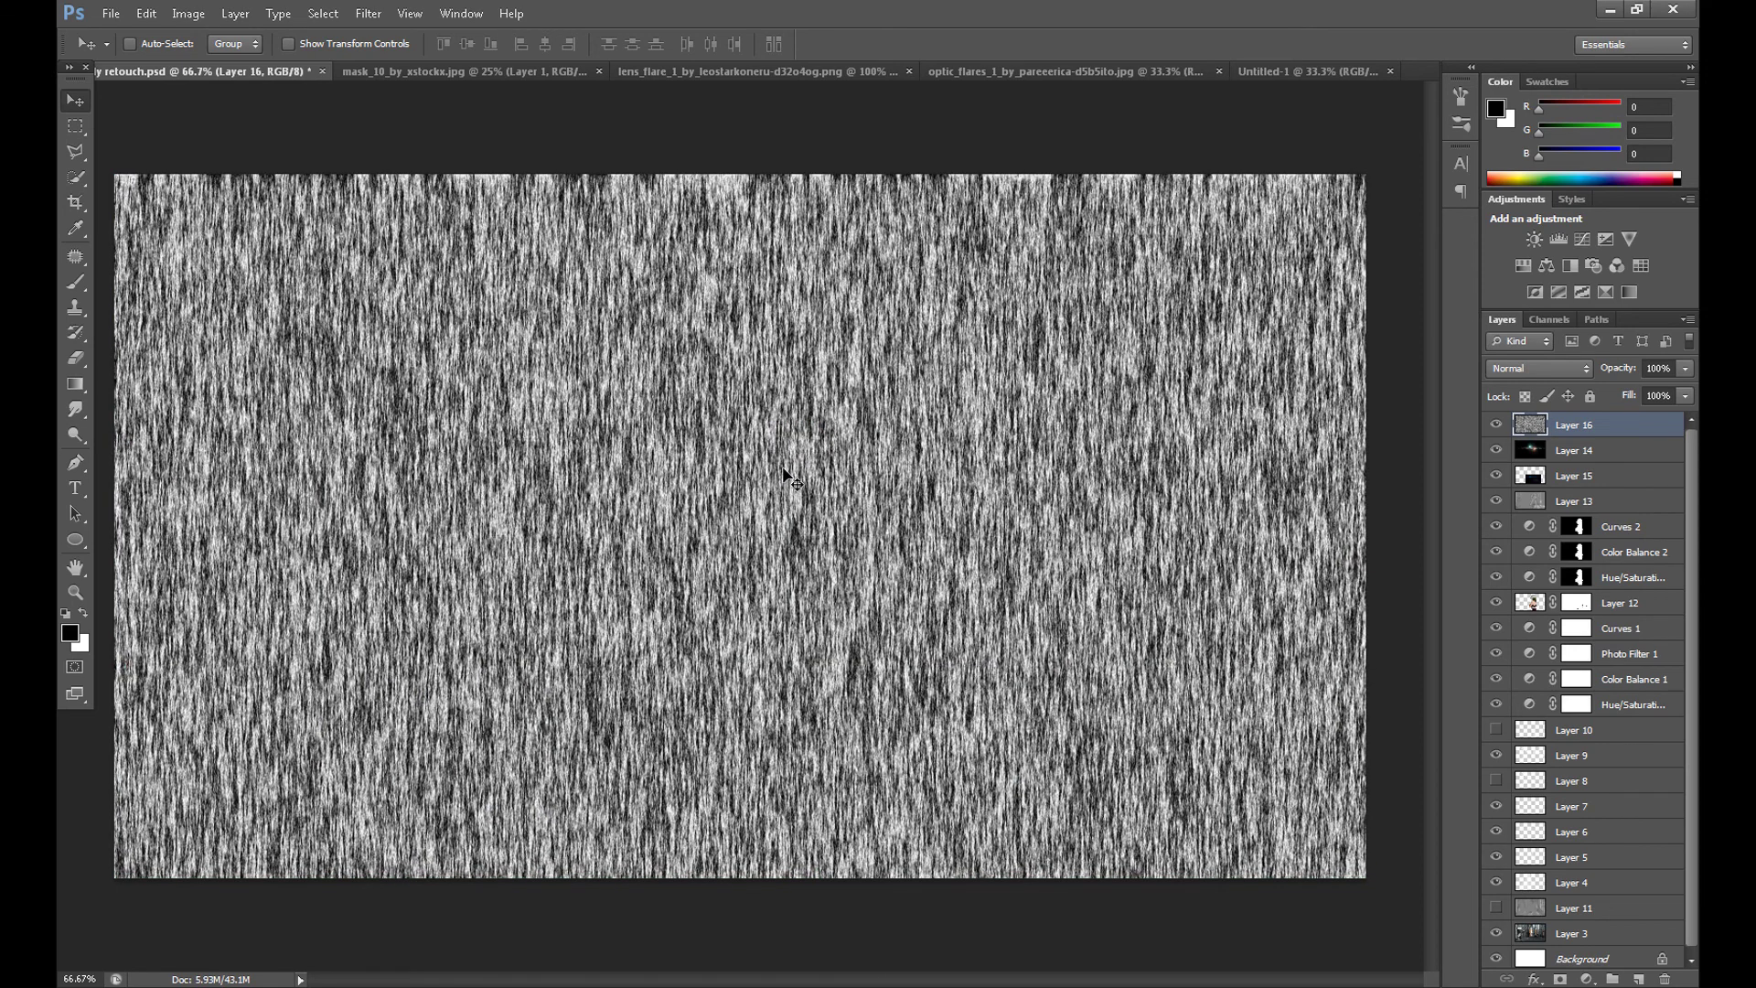
# Darken the fibers layer with Levels, raising the black input level to about 195 so only thin white streaks remain
pyautogui.click(189, 14)
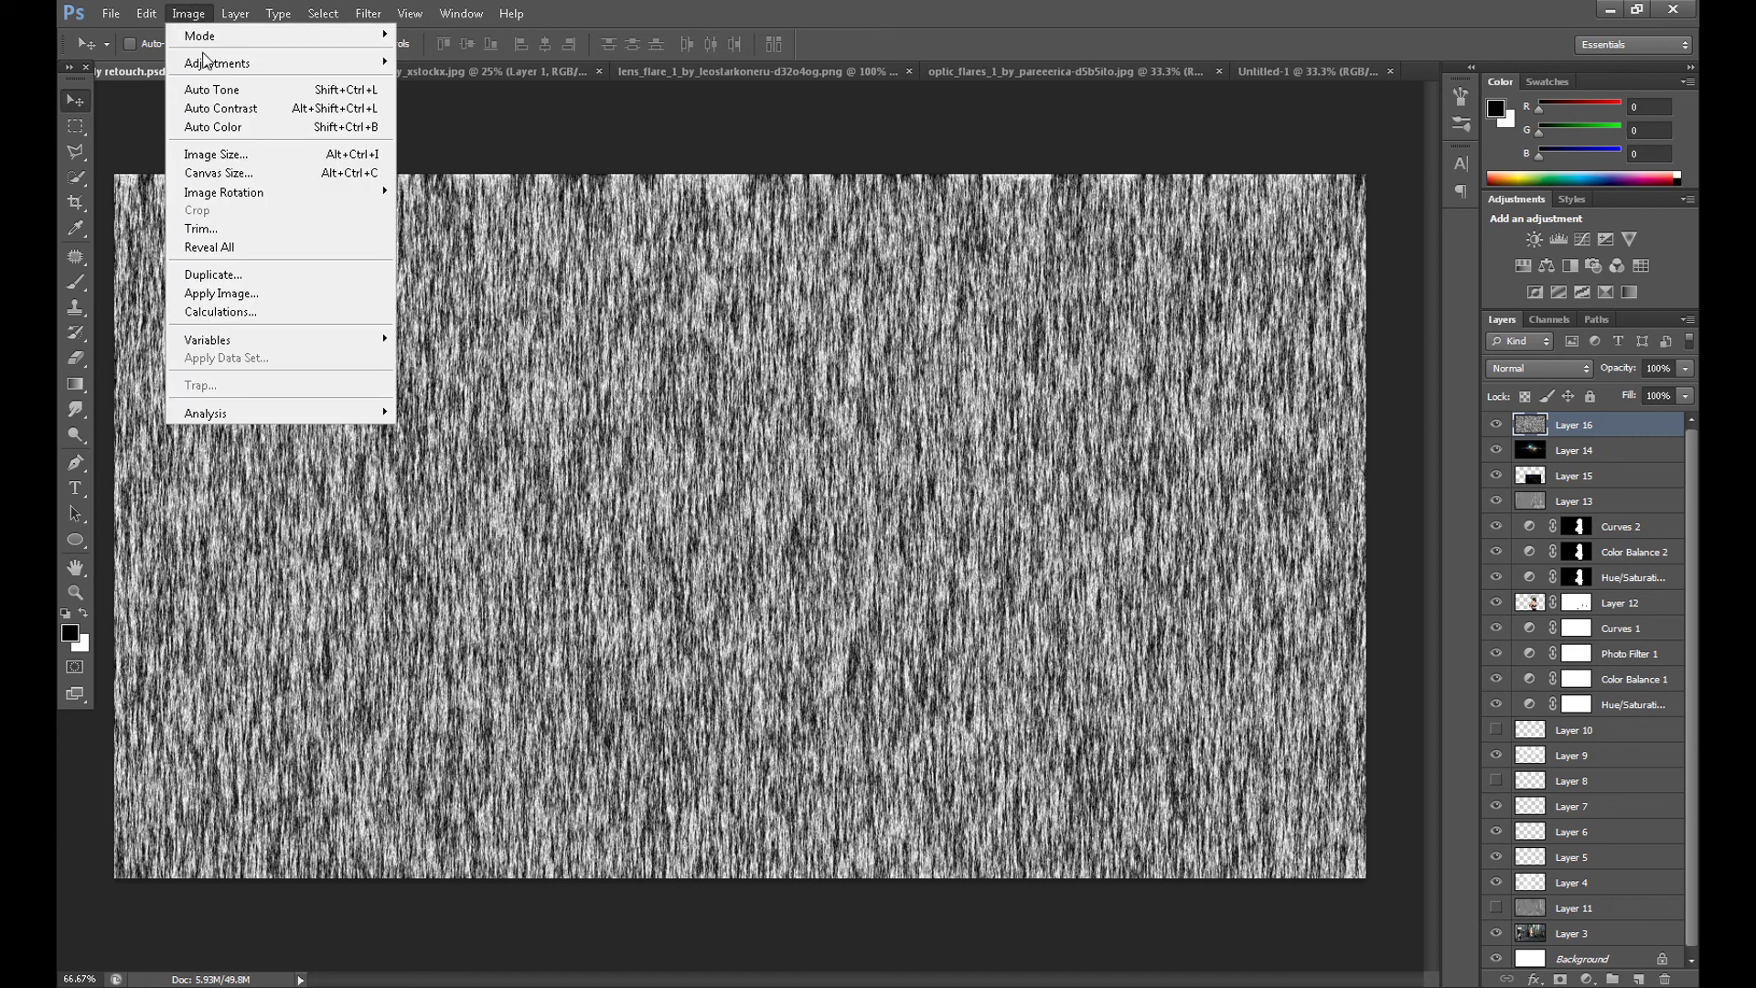
pyautogui.moveTo(210, 62)
pyautogui.click(438, 83)
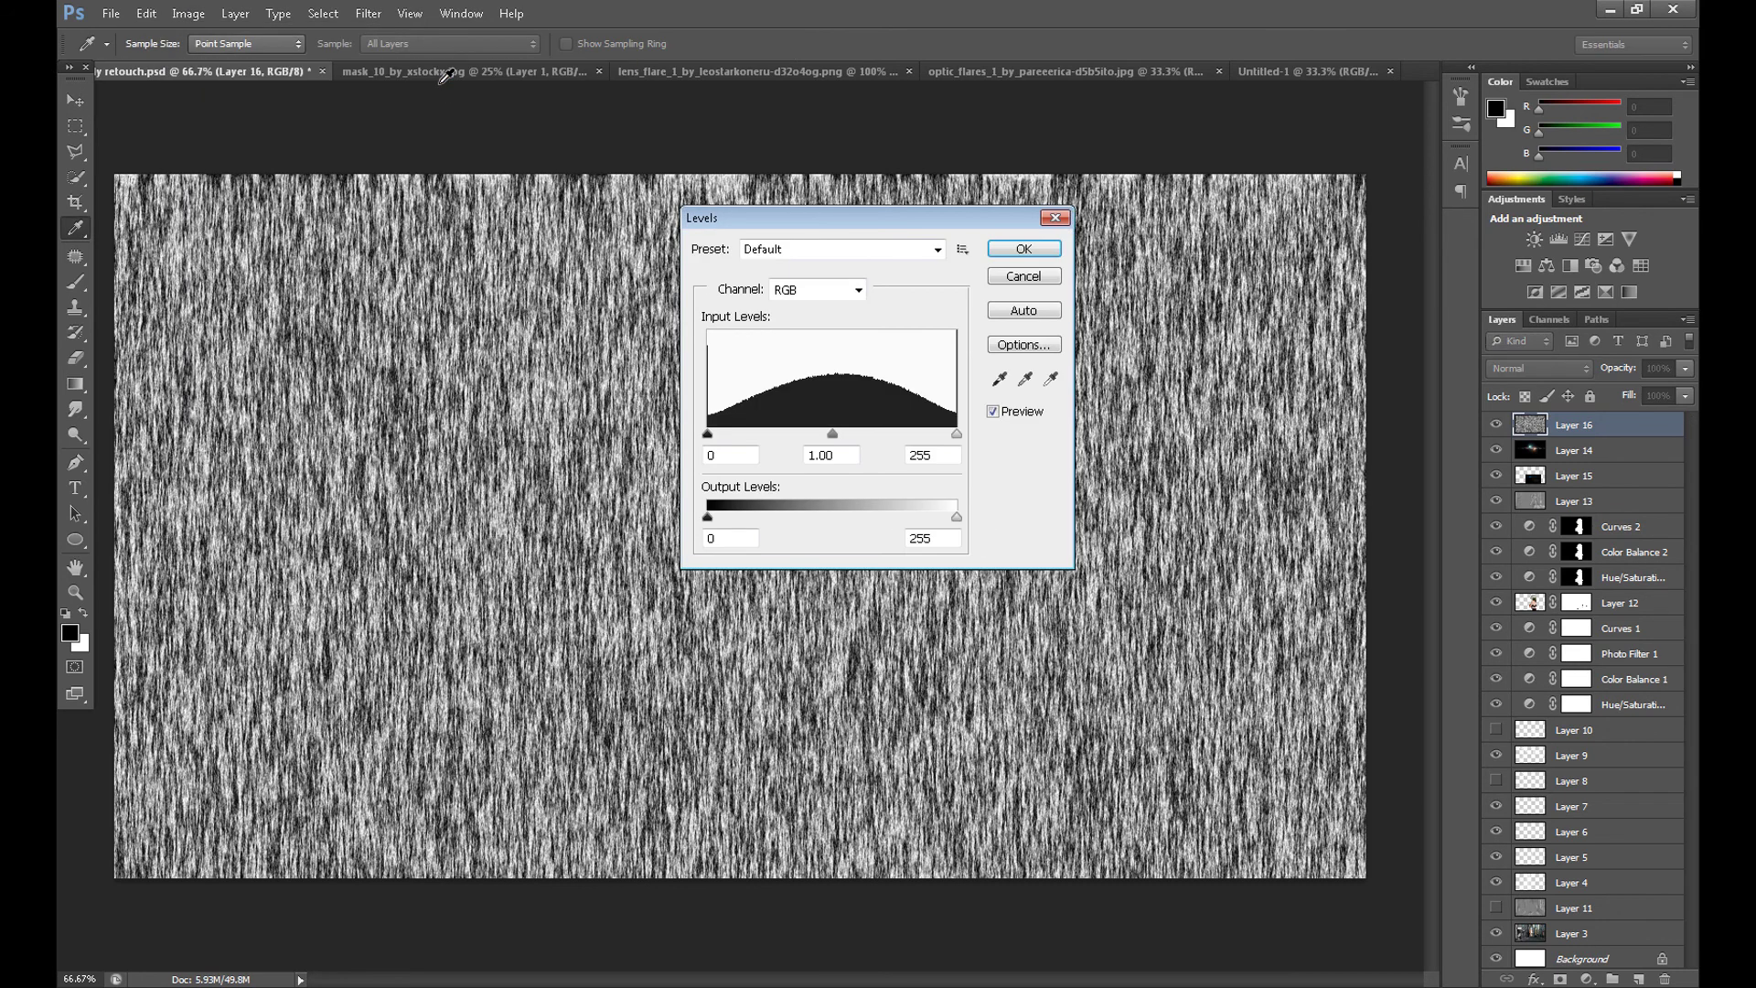
pyautogui.moveTo(707, 436); pyautogui.dragTo(570, 223)
pyautogui.moveTo(708, 435); pyautogui.dragTo(899, 450)
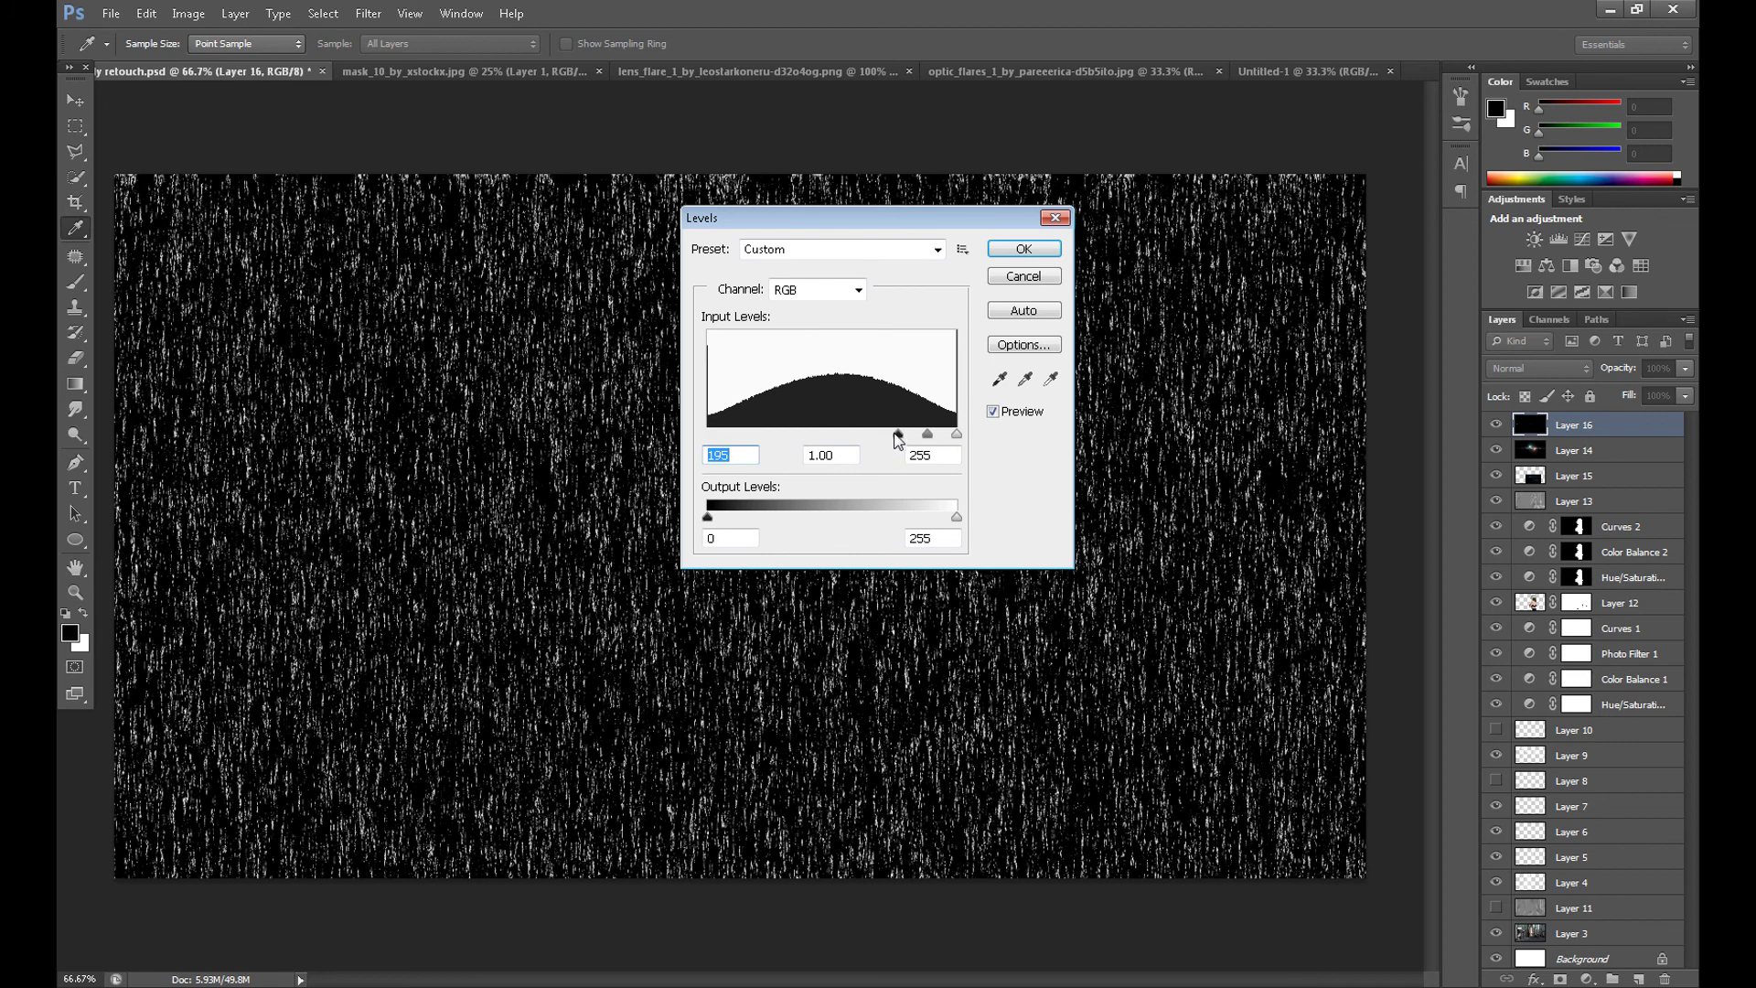
pyautogui.moveTo(896, 435); pyautogui.dragTo(893, 436)
pyautogui.click(1024, 251)
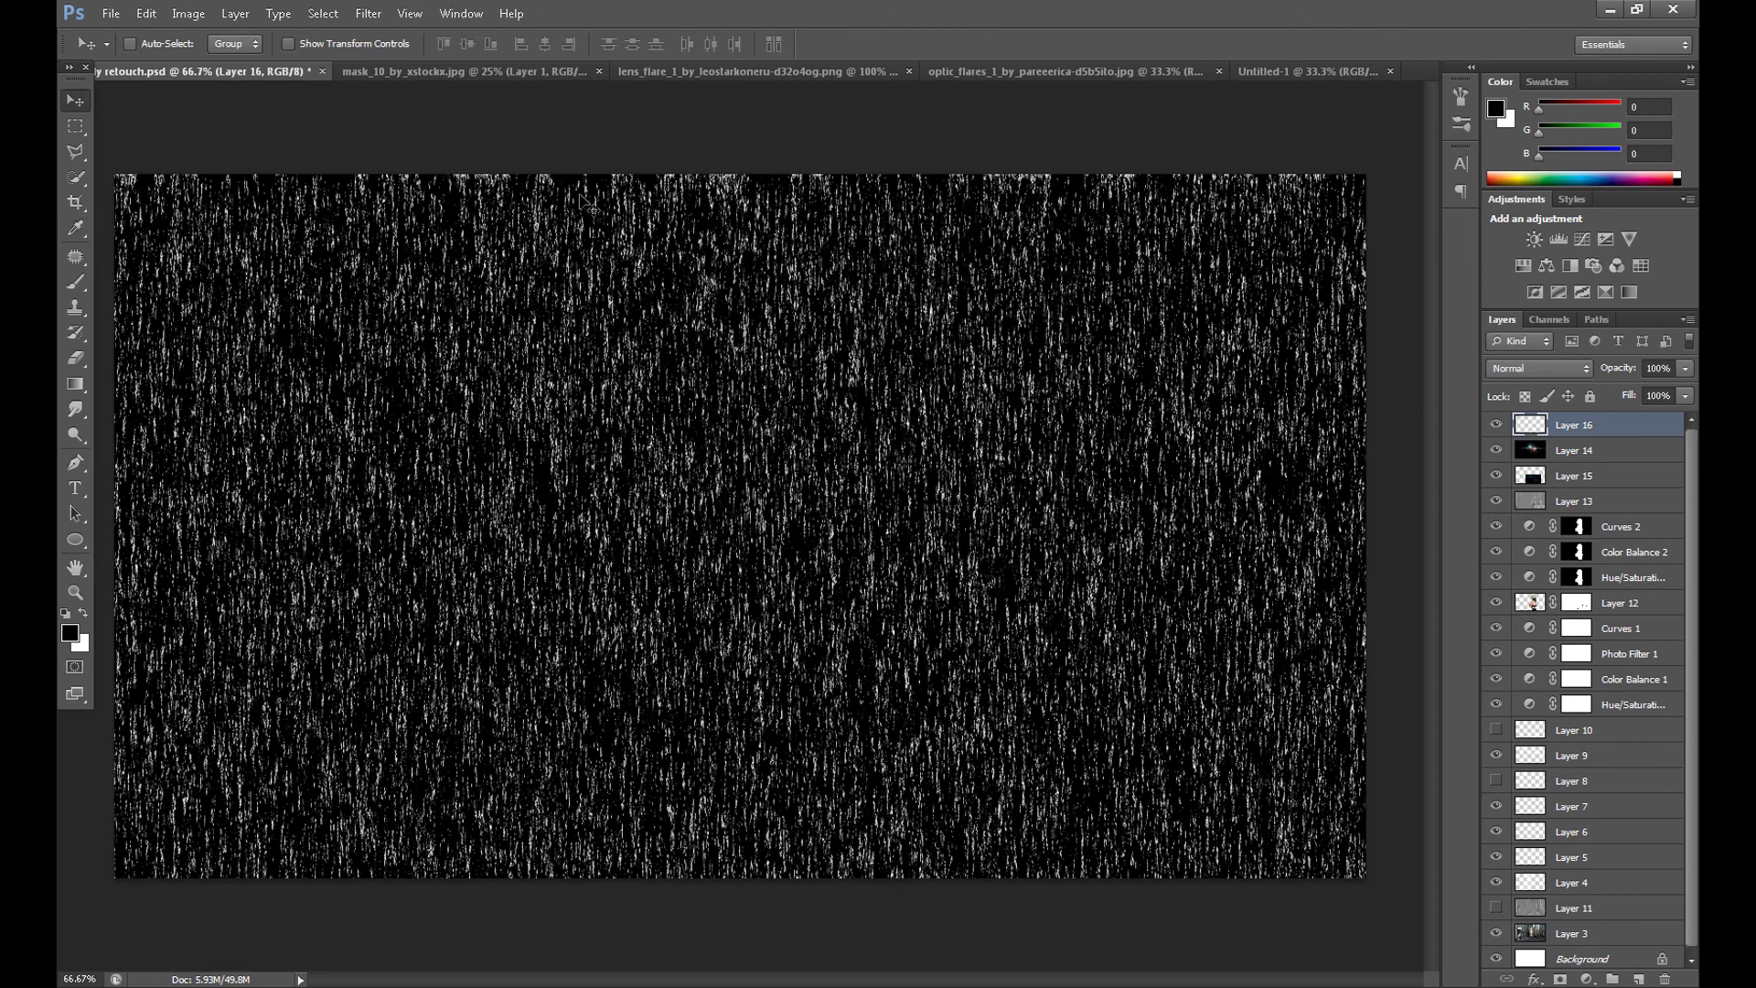
# Apply a Motion Blur to the streaks layer at an angle of -90° and a distance of 49 pixels
pyautogui.click(366, 15)
pyautogui.moveTo(521, 224)
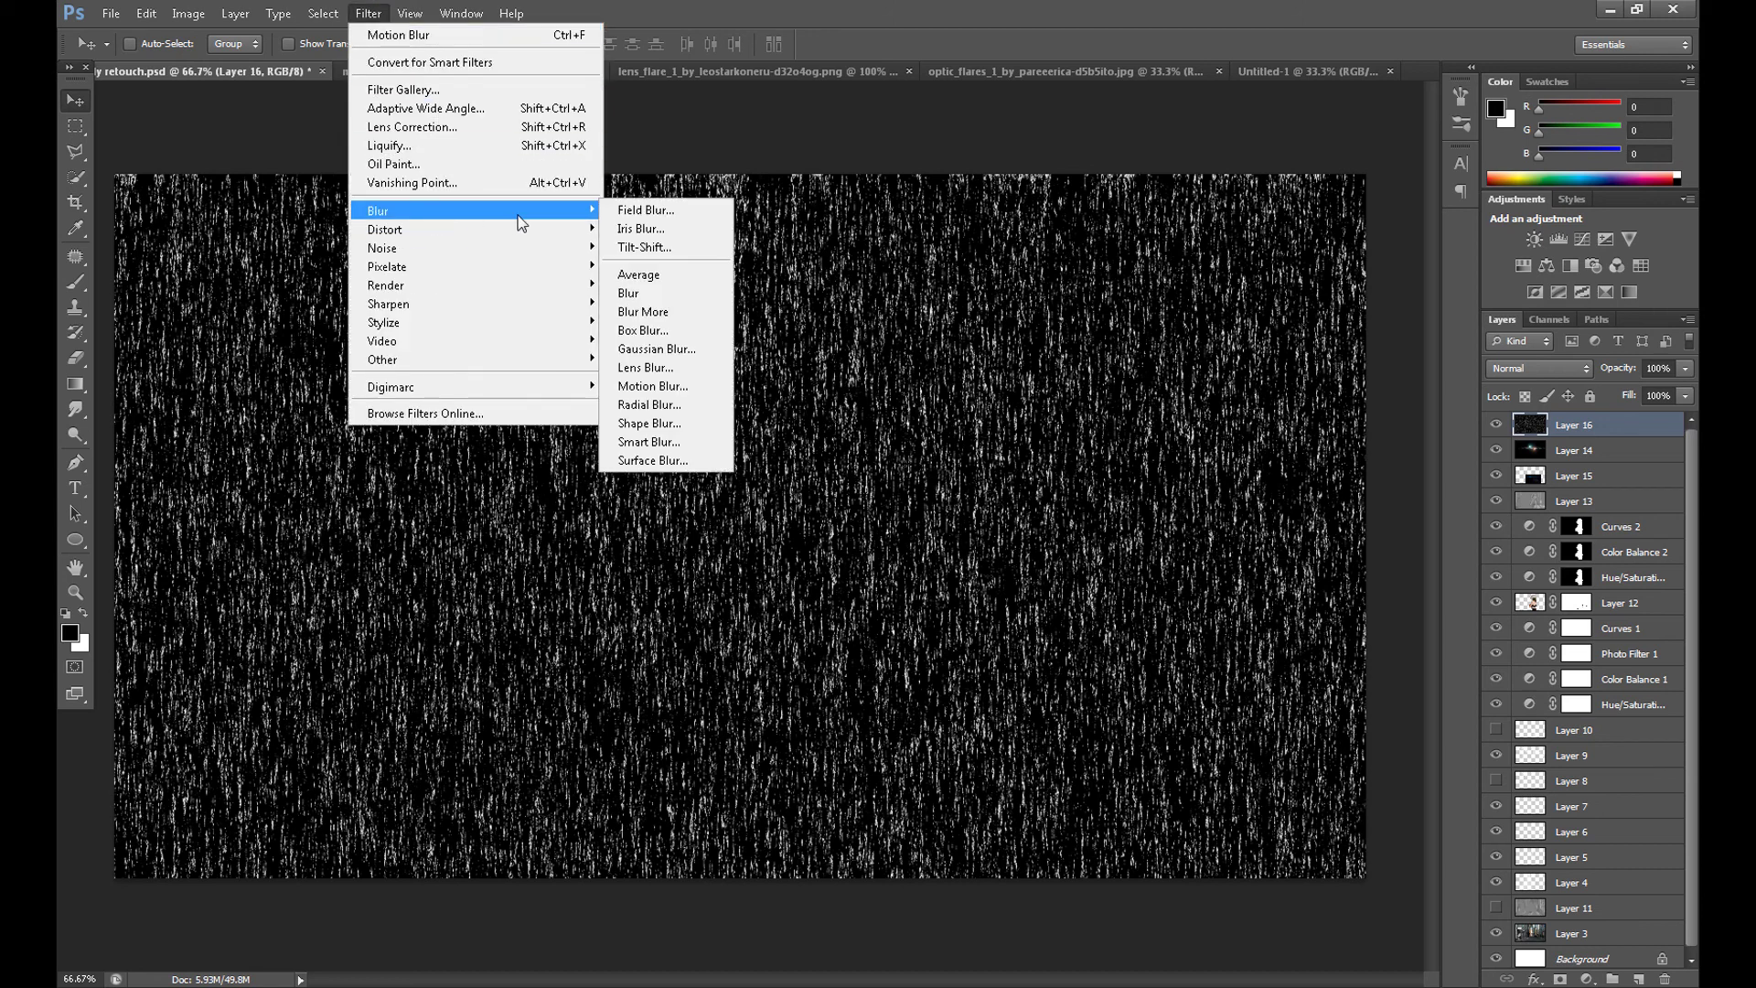
pyautogui.click(652, 386)
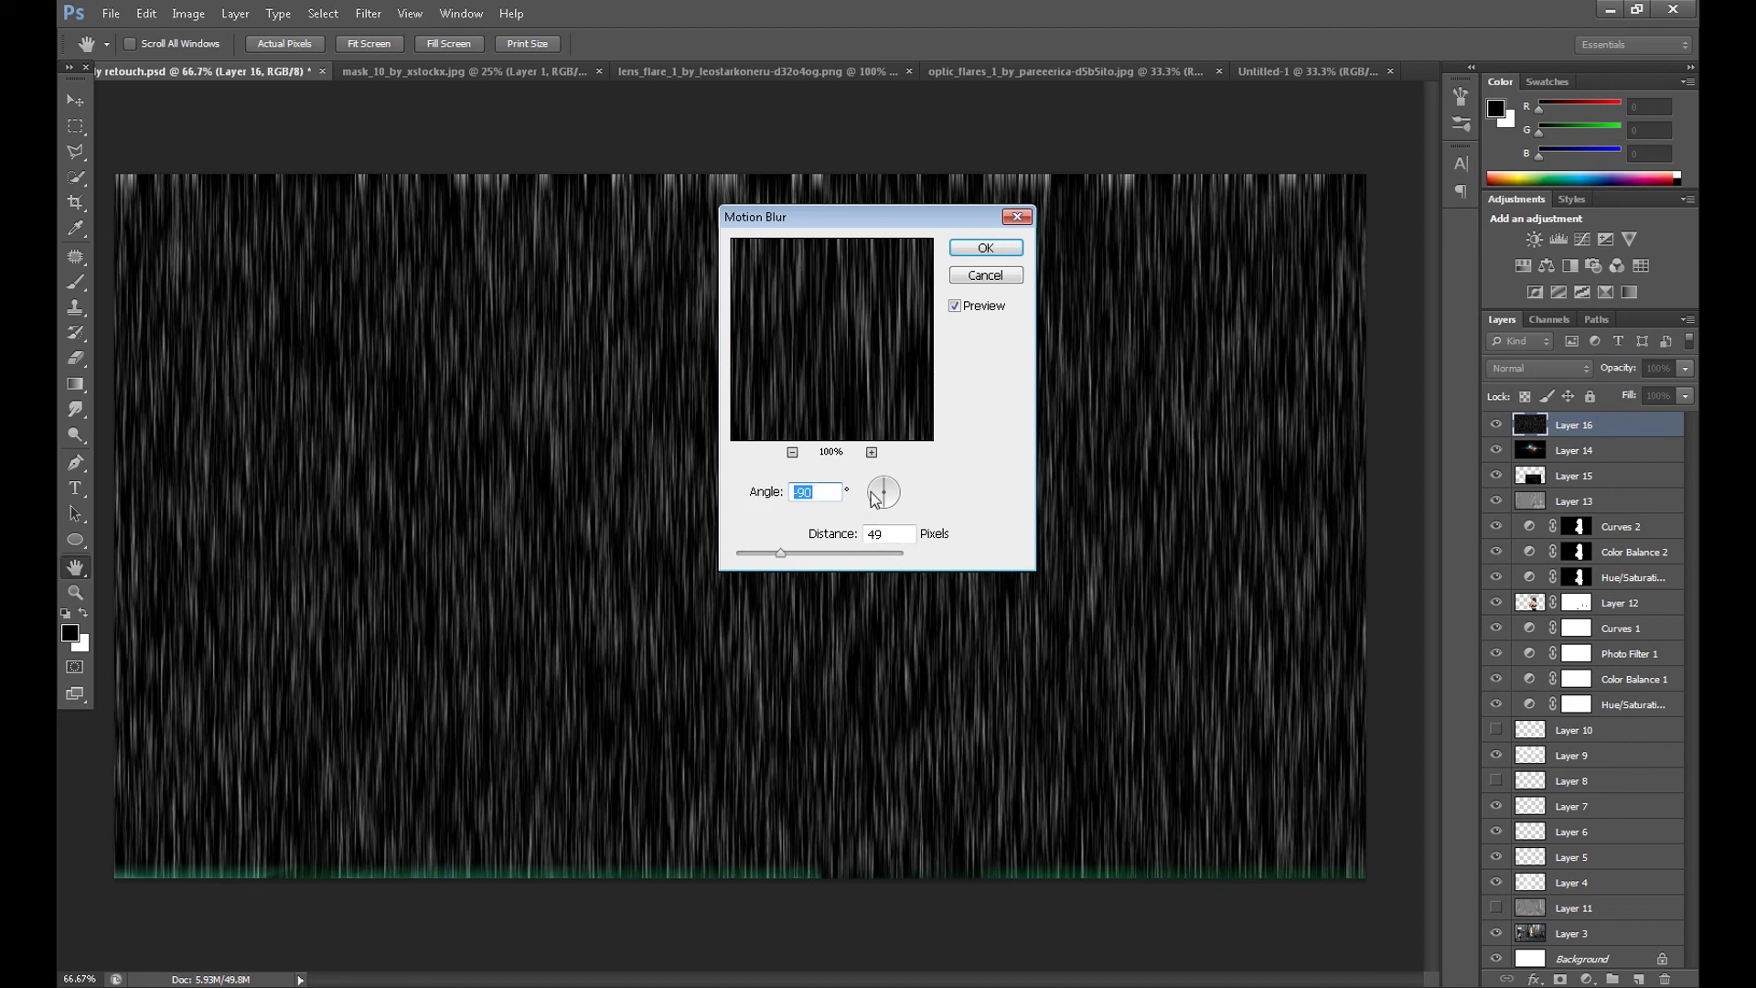
pyautogui.click(986, 250)
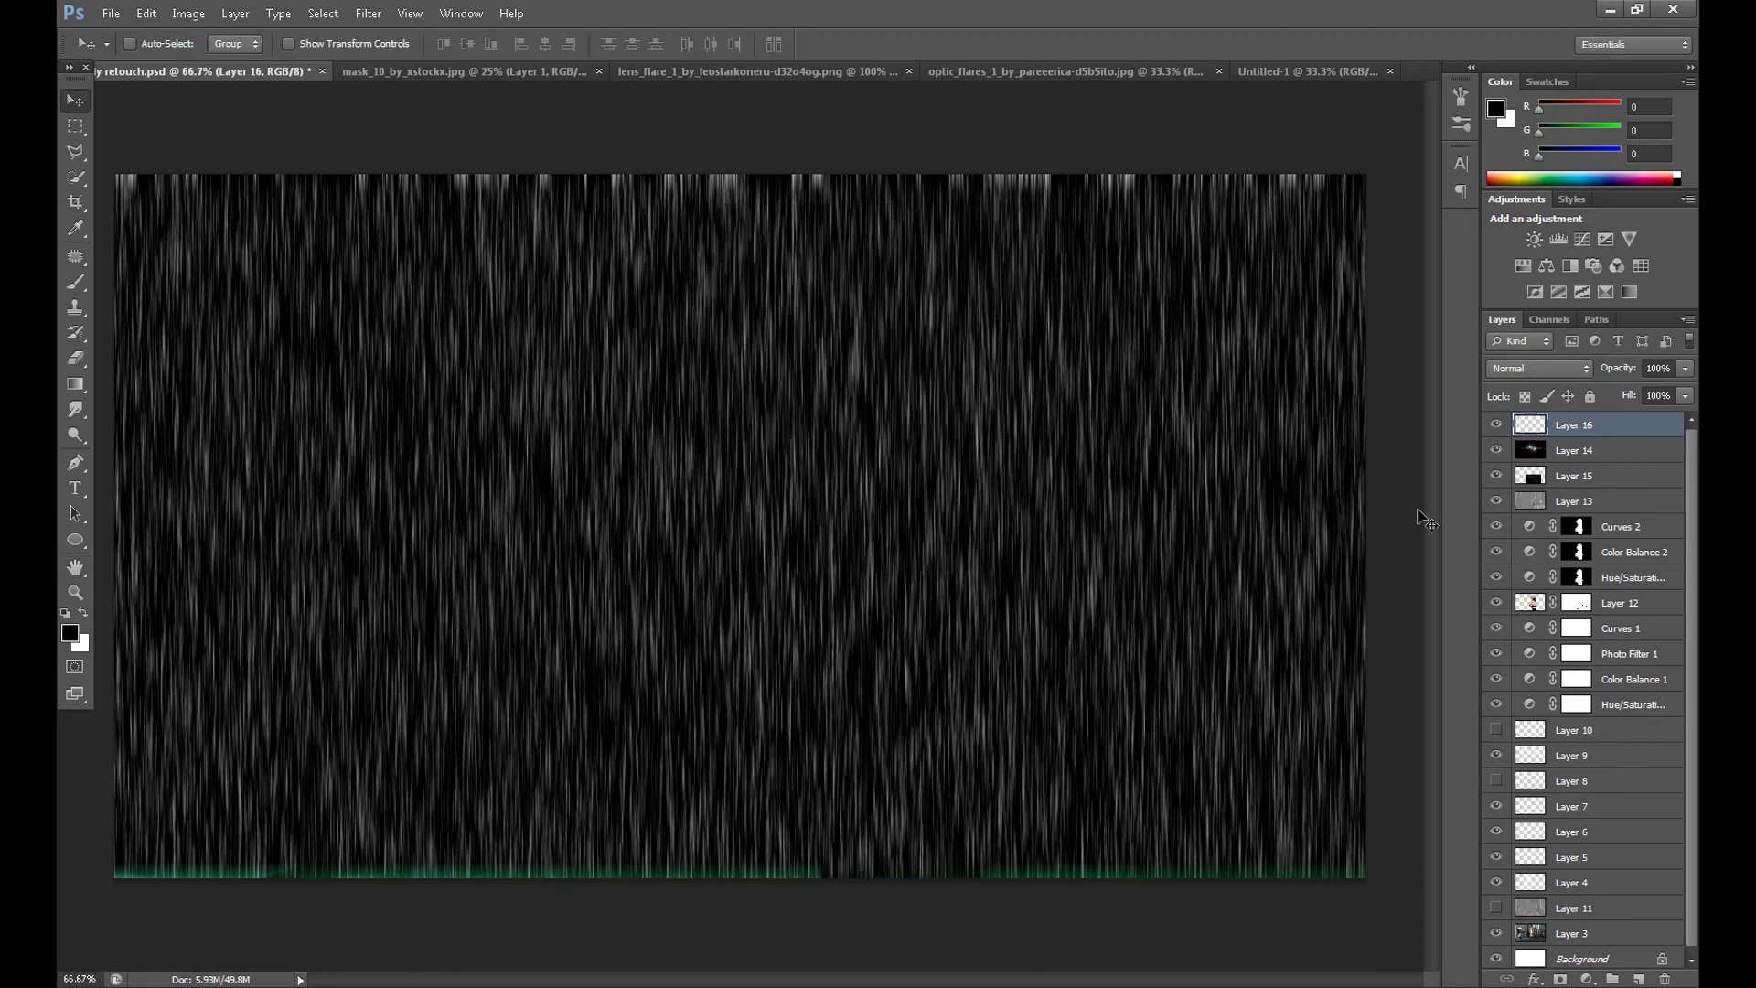
# Blend the rain streaks layer in Screen mode at 80% opacity
pyautogui.click(1535, 366)
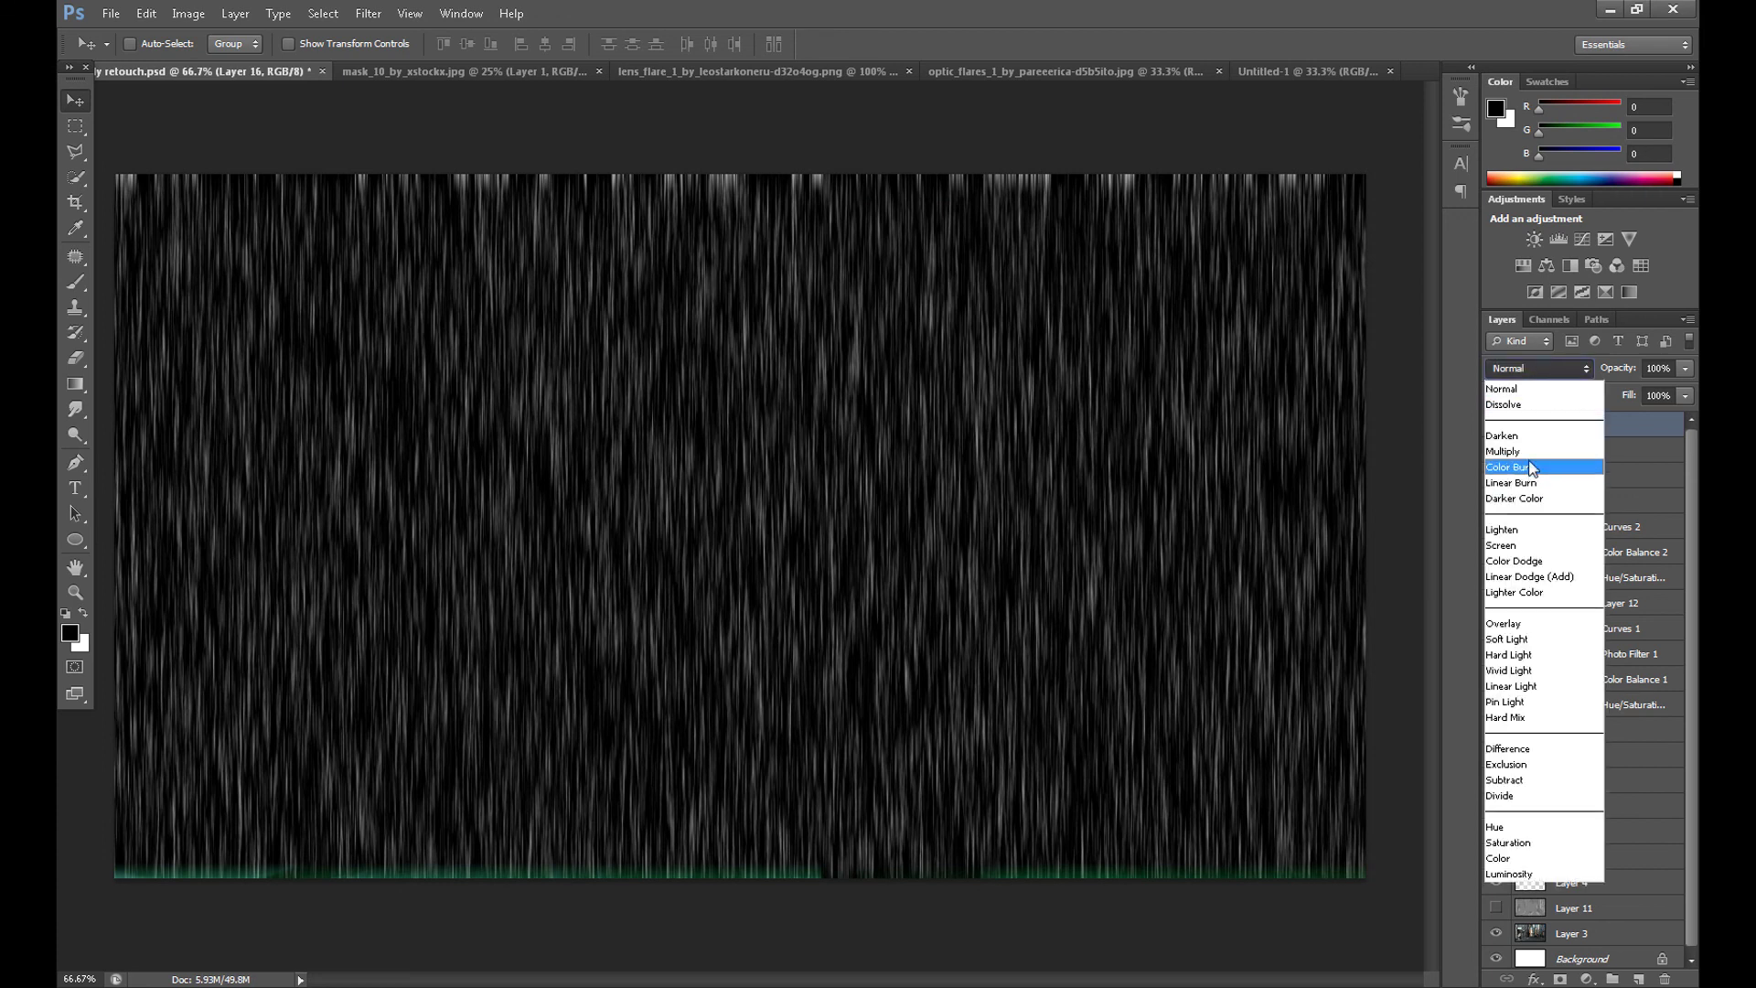
pyautogui.click(1501, 545)
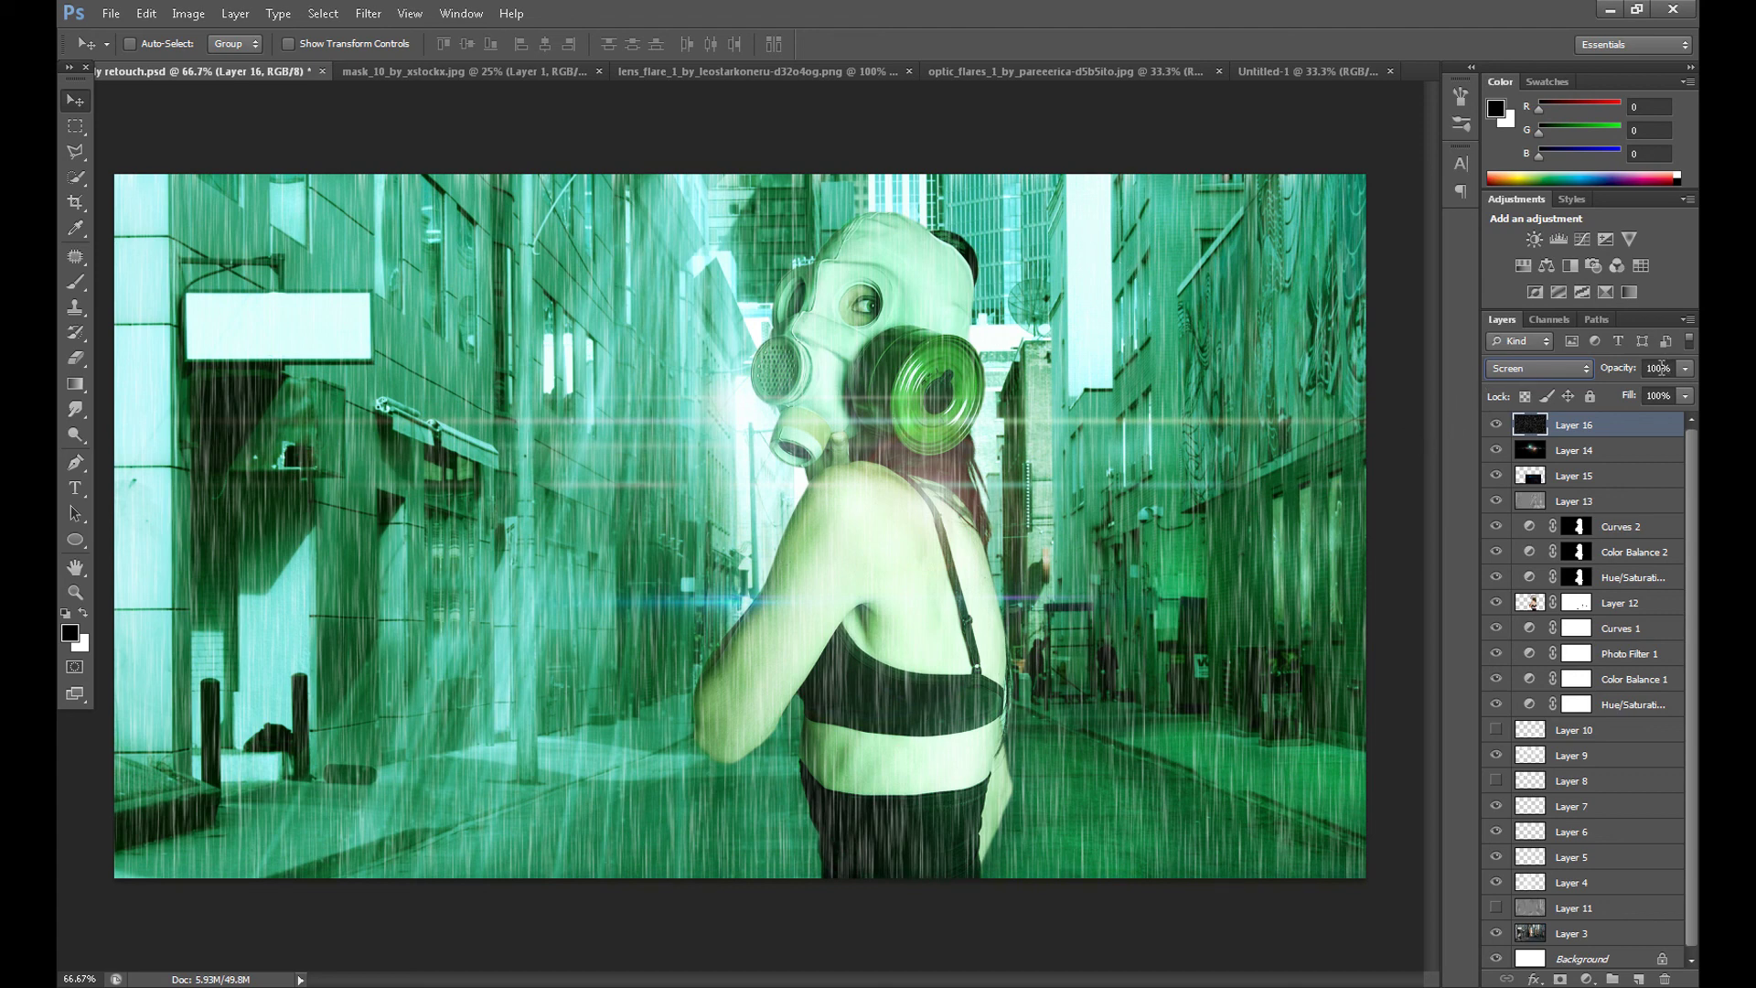
pyautogui.press('6')
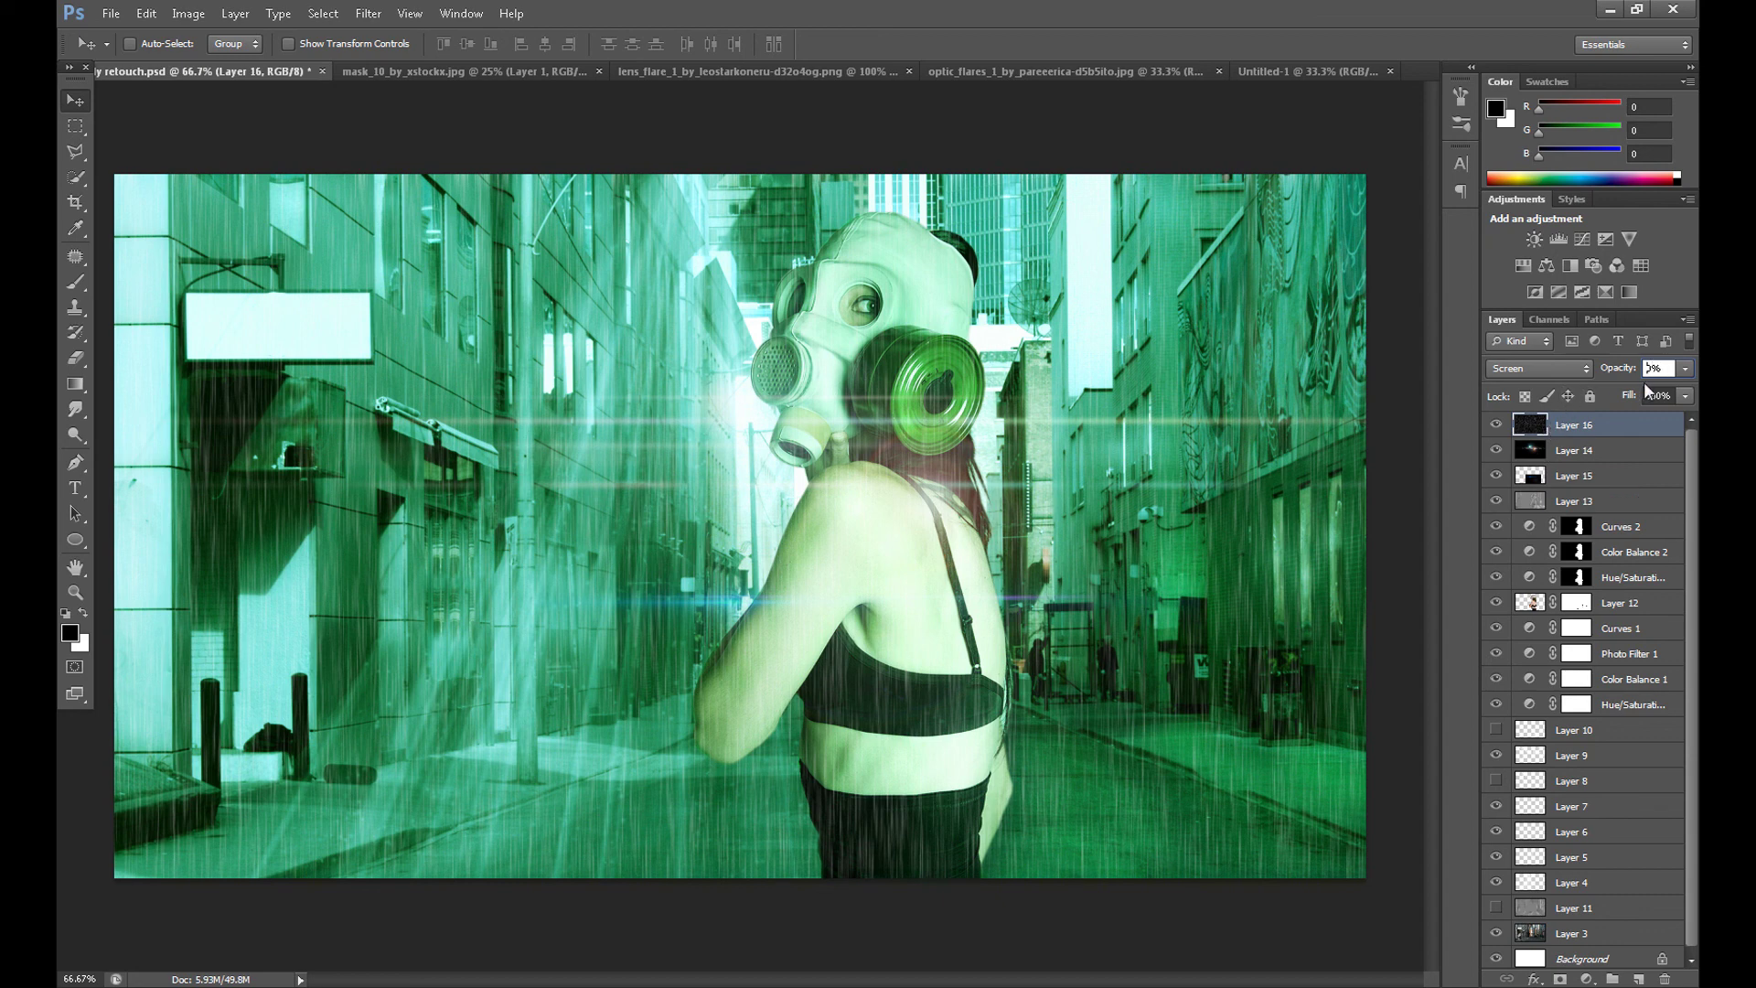
pyautogui.write('80')
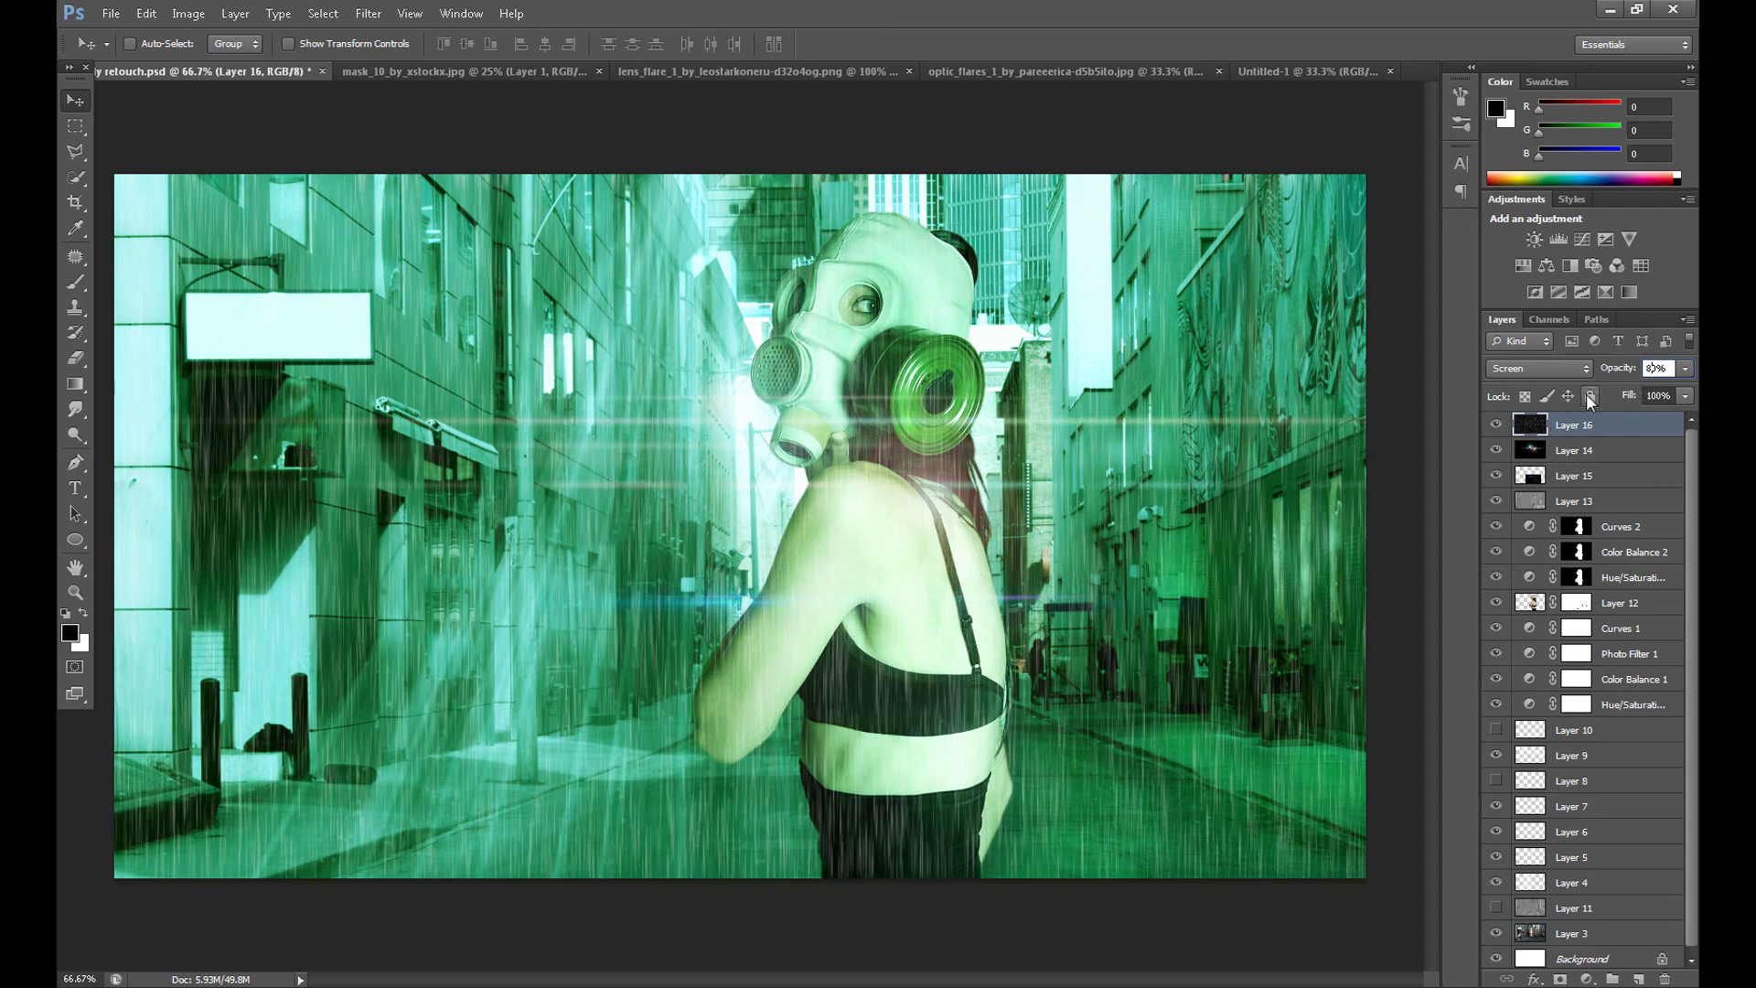
pyautogui.press('Return')
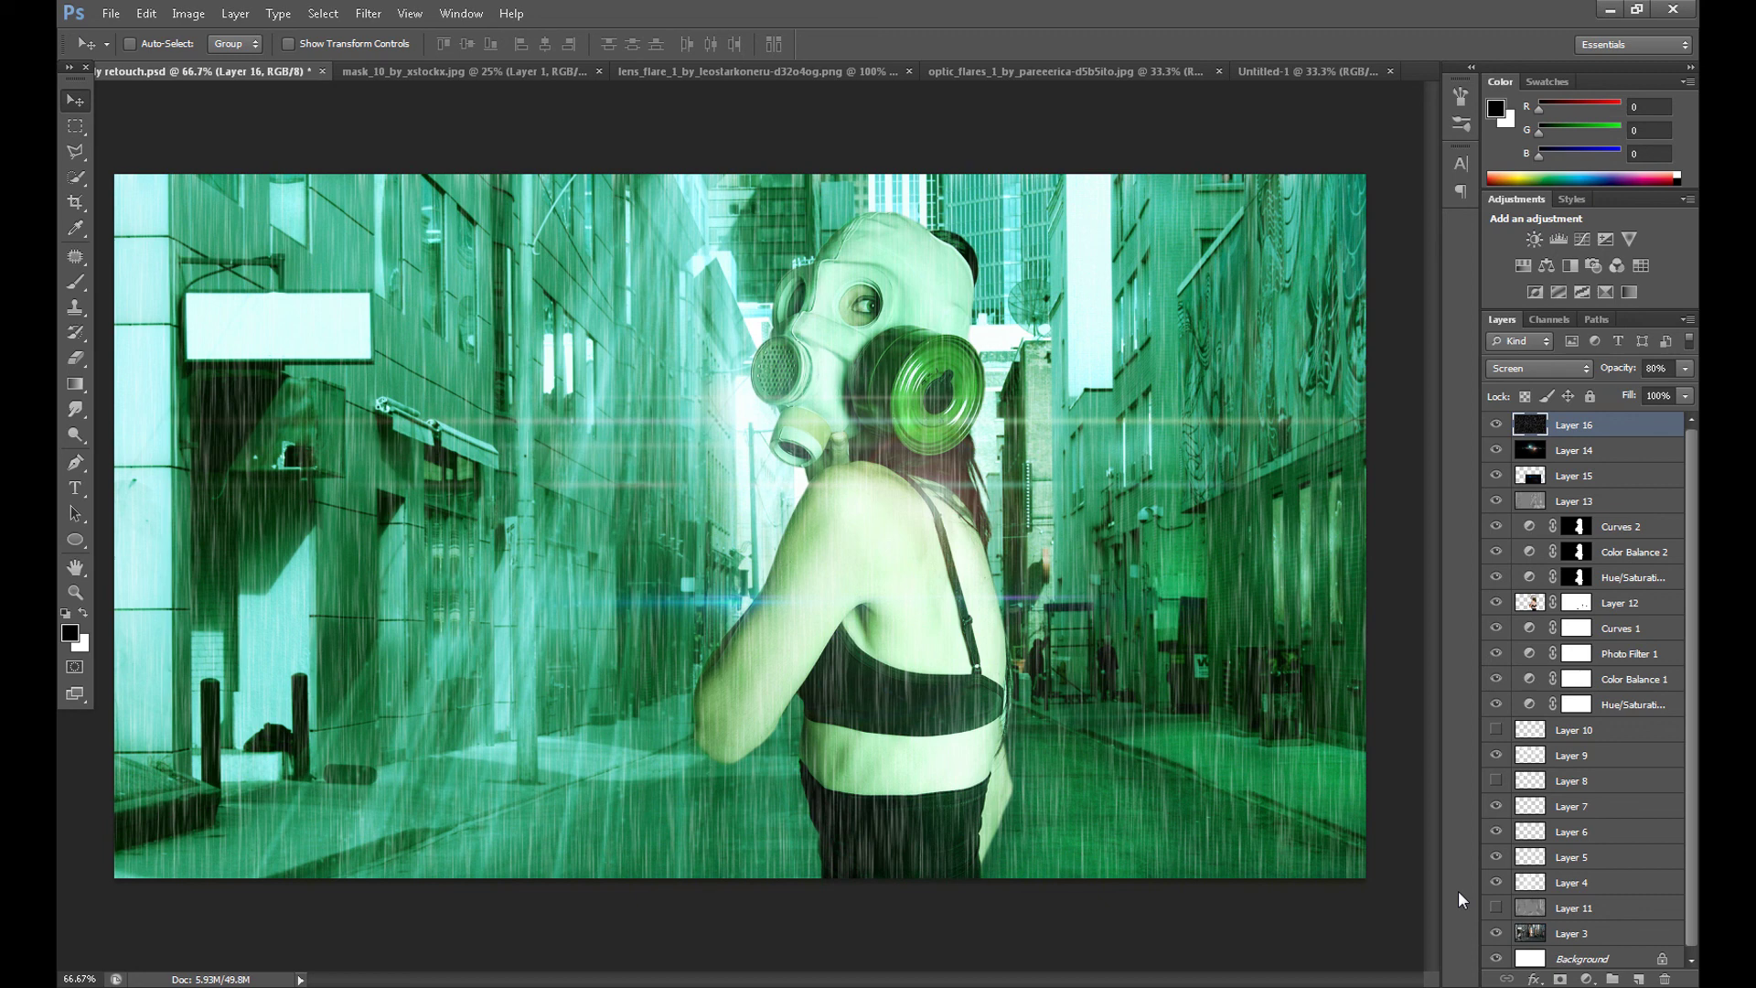
# Add a Gradient Map adjustment layer above the rain layer and blend it in Overlay mode
pyautogui.click(1587, 979)
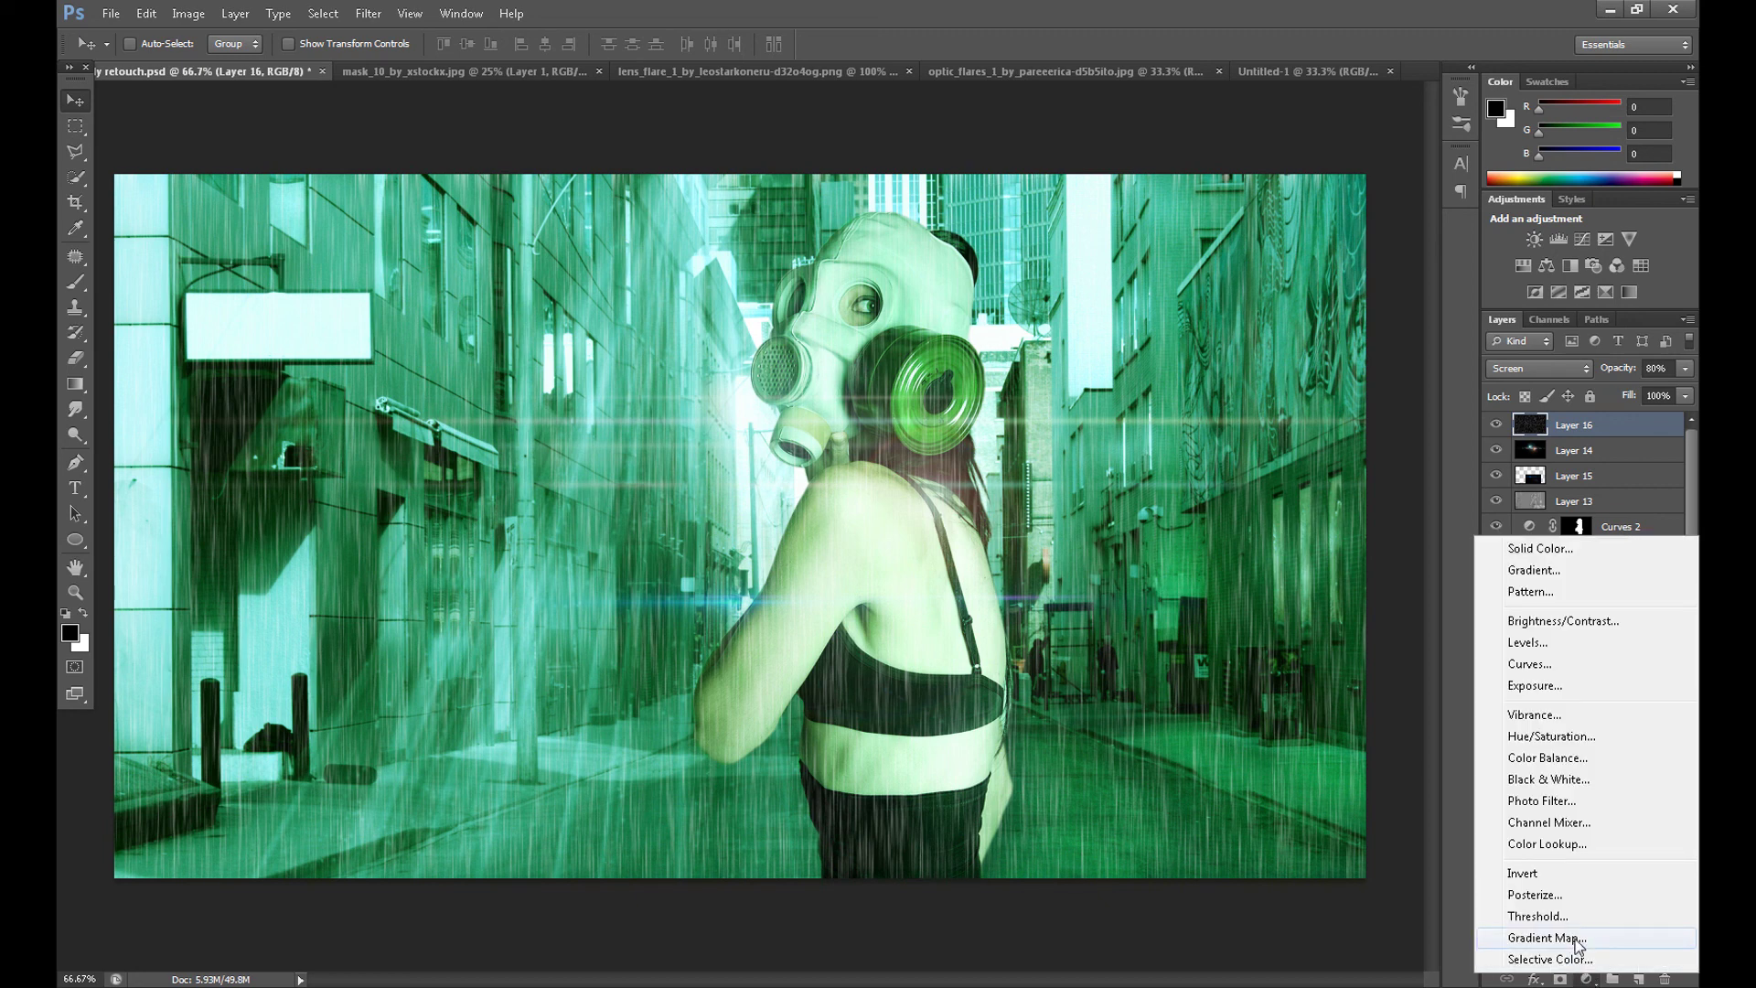
pyautogui.click(1574, 940)
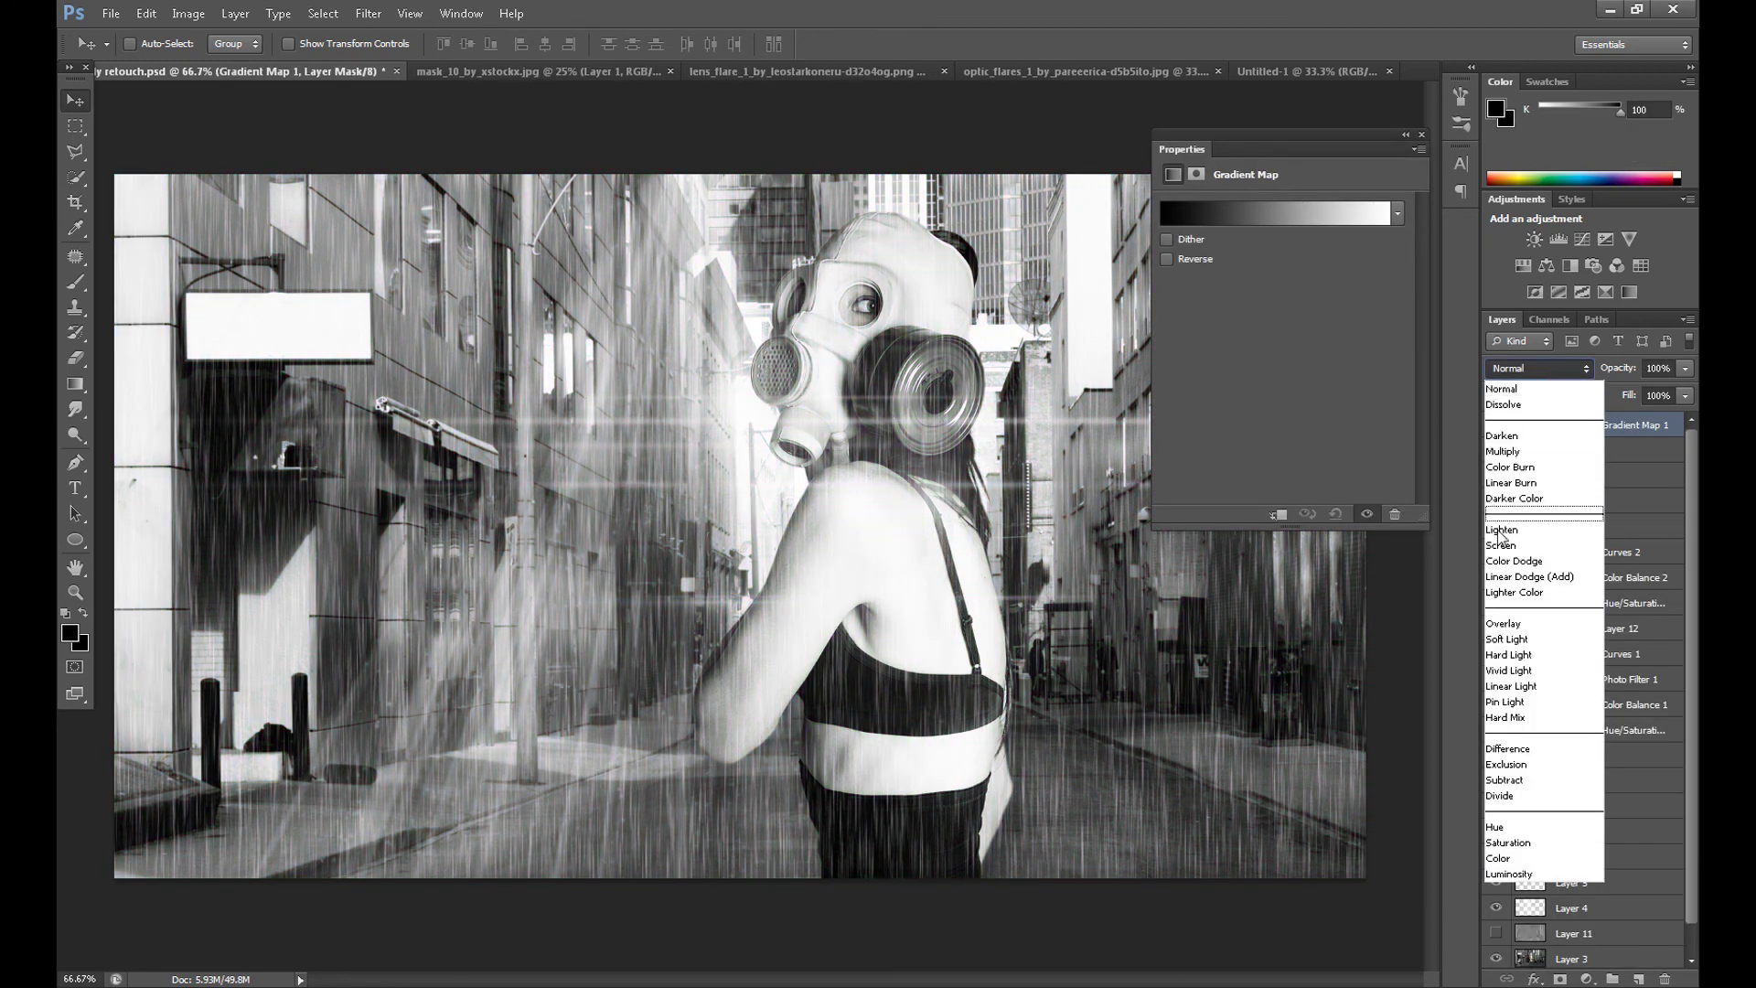
pyautogui.click(1534, 626)
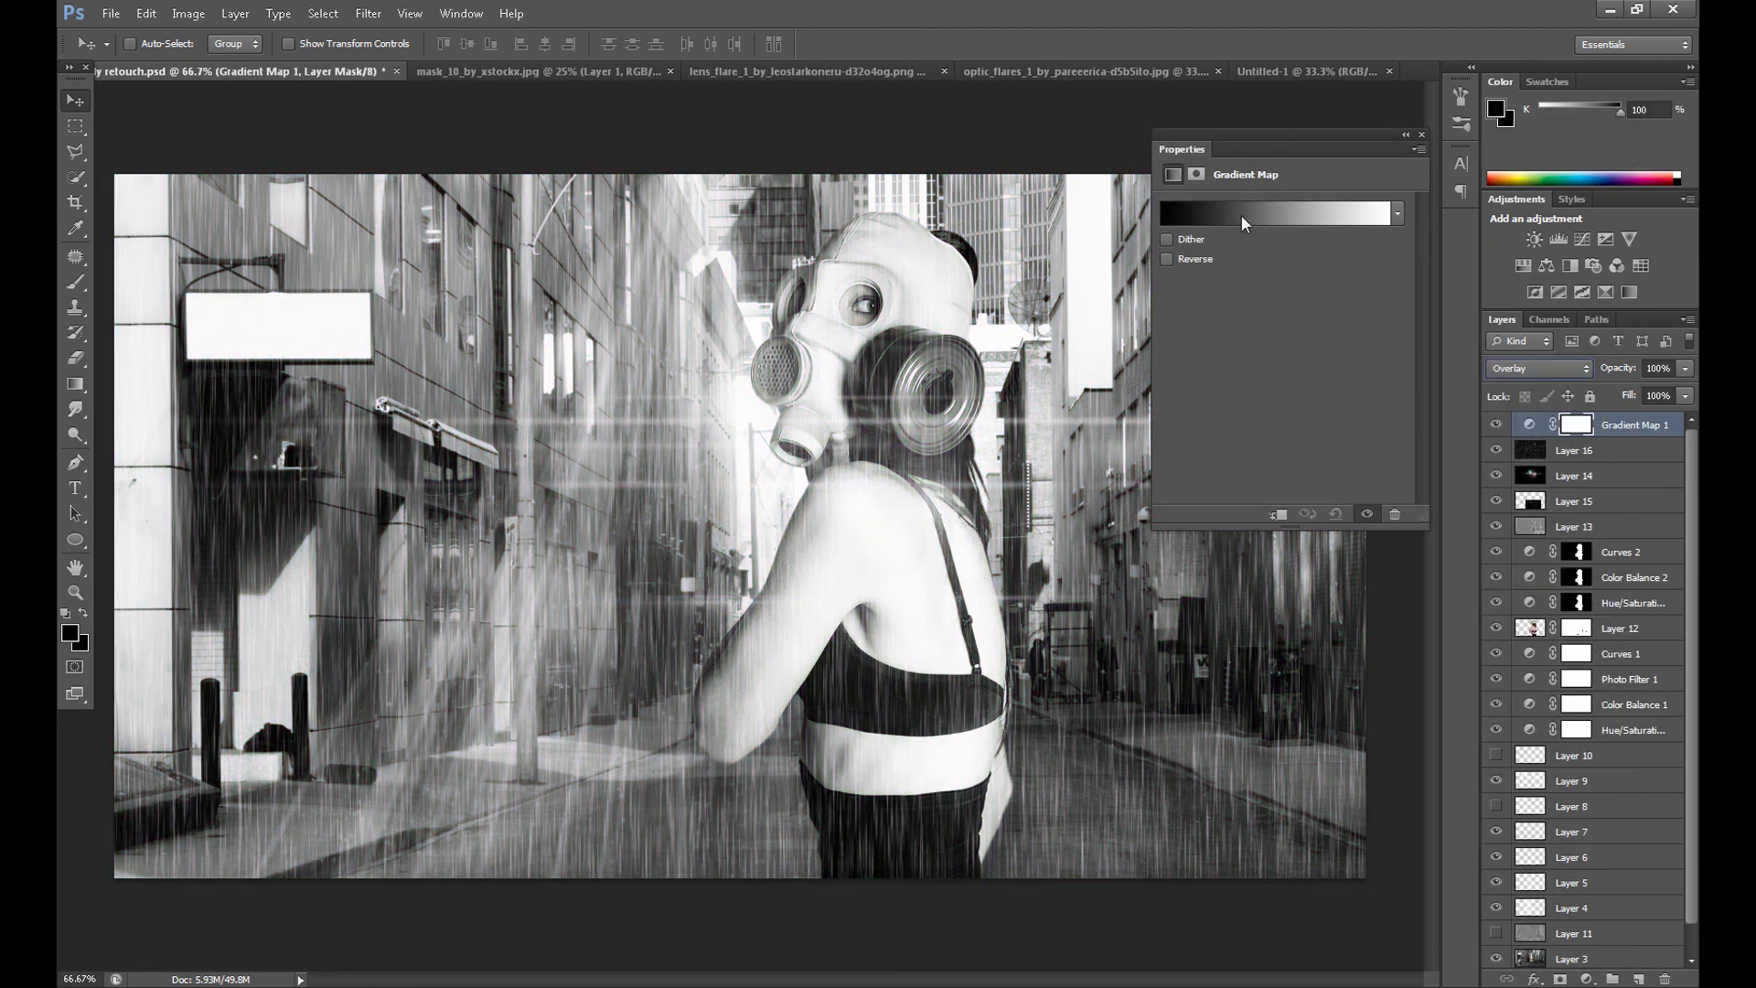
# Try the Violet, Orange preset on the gradient map, and apply the Sepia Antique preset instead
pyautogui.click(1262, 212)
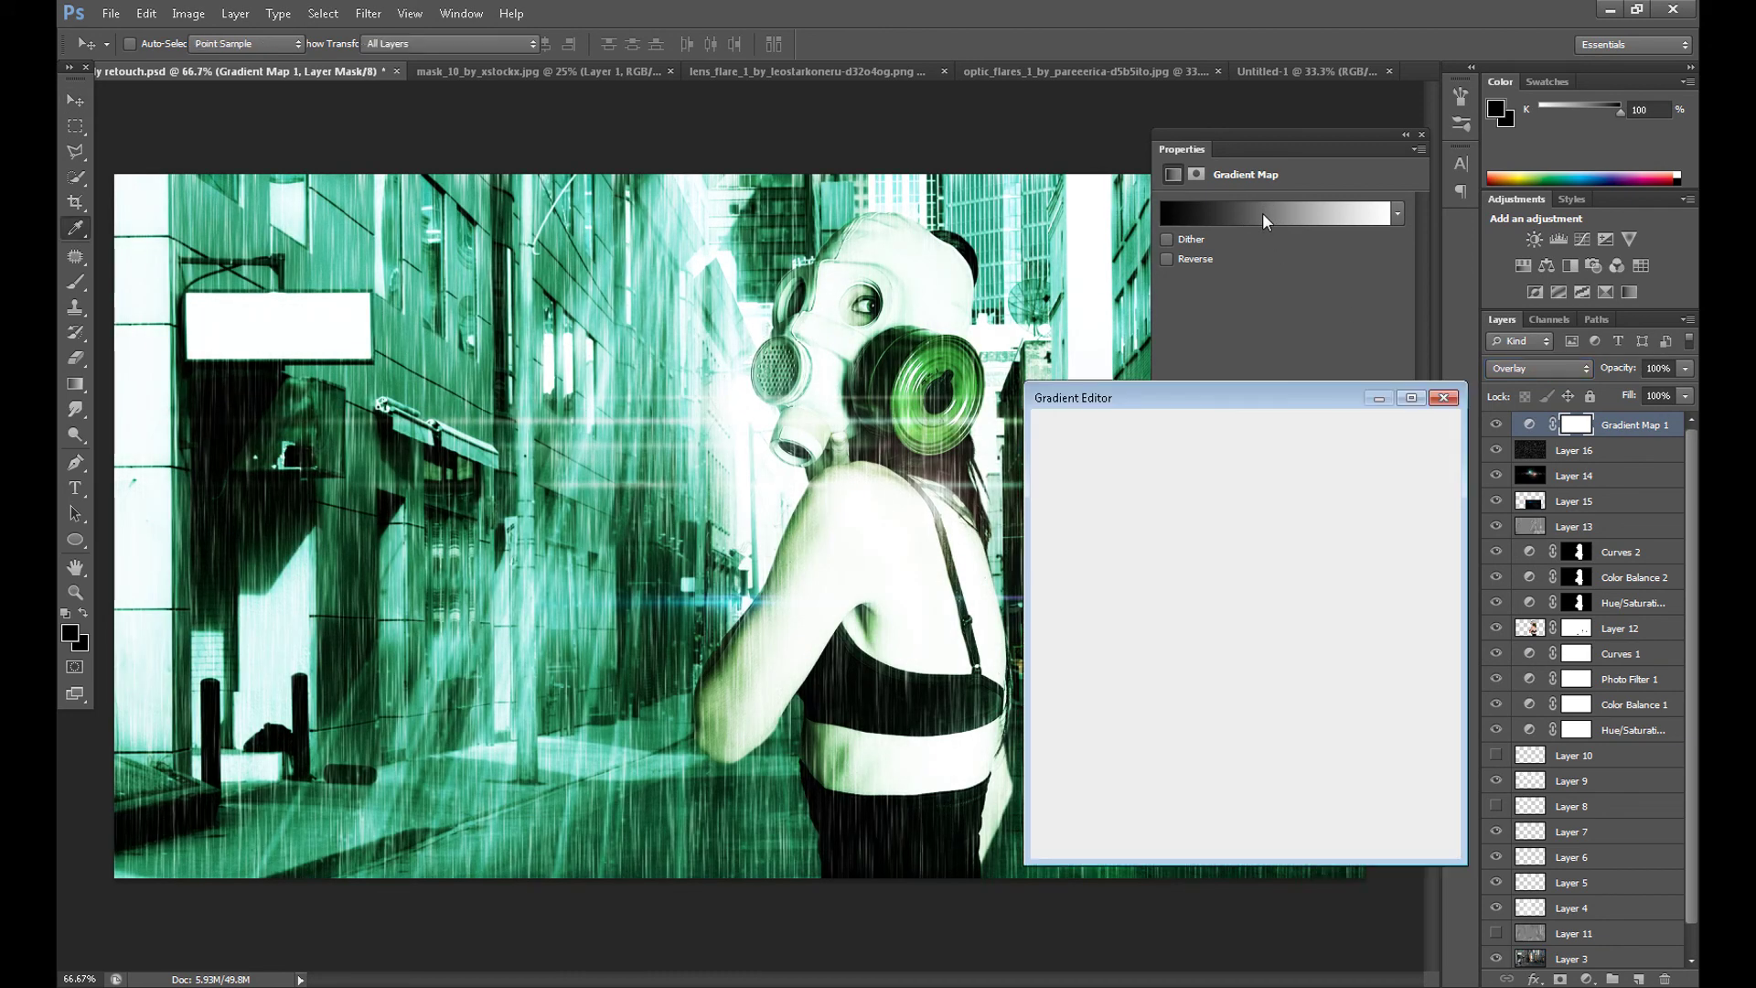
pyautogui.click(1188, 467)
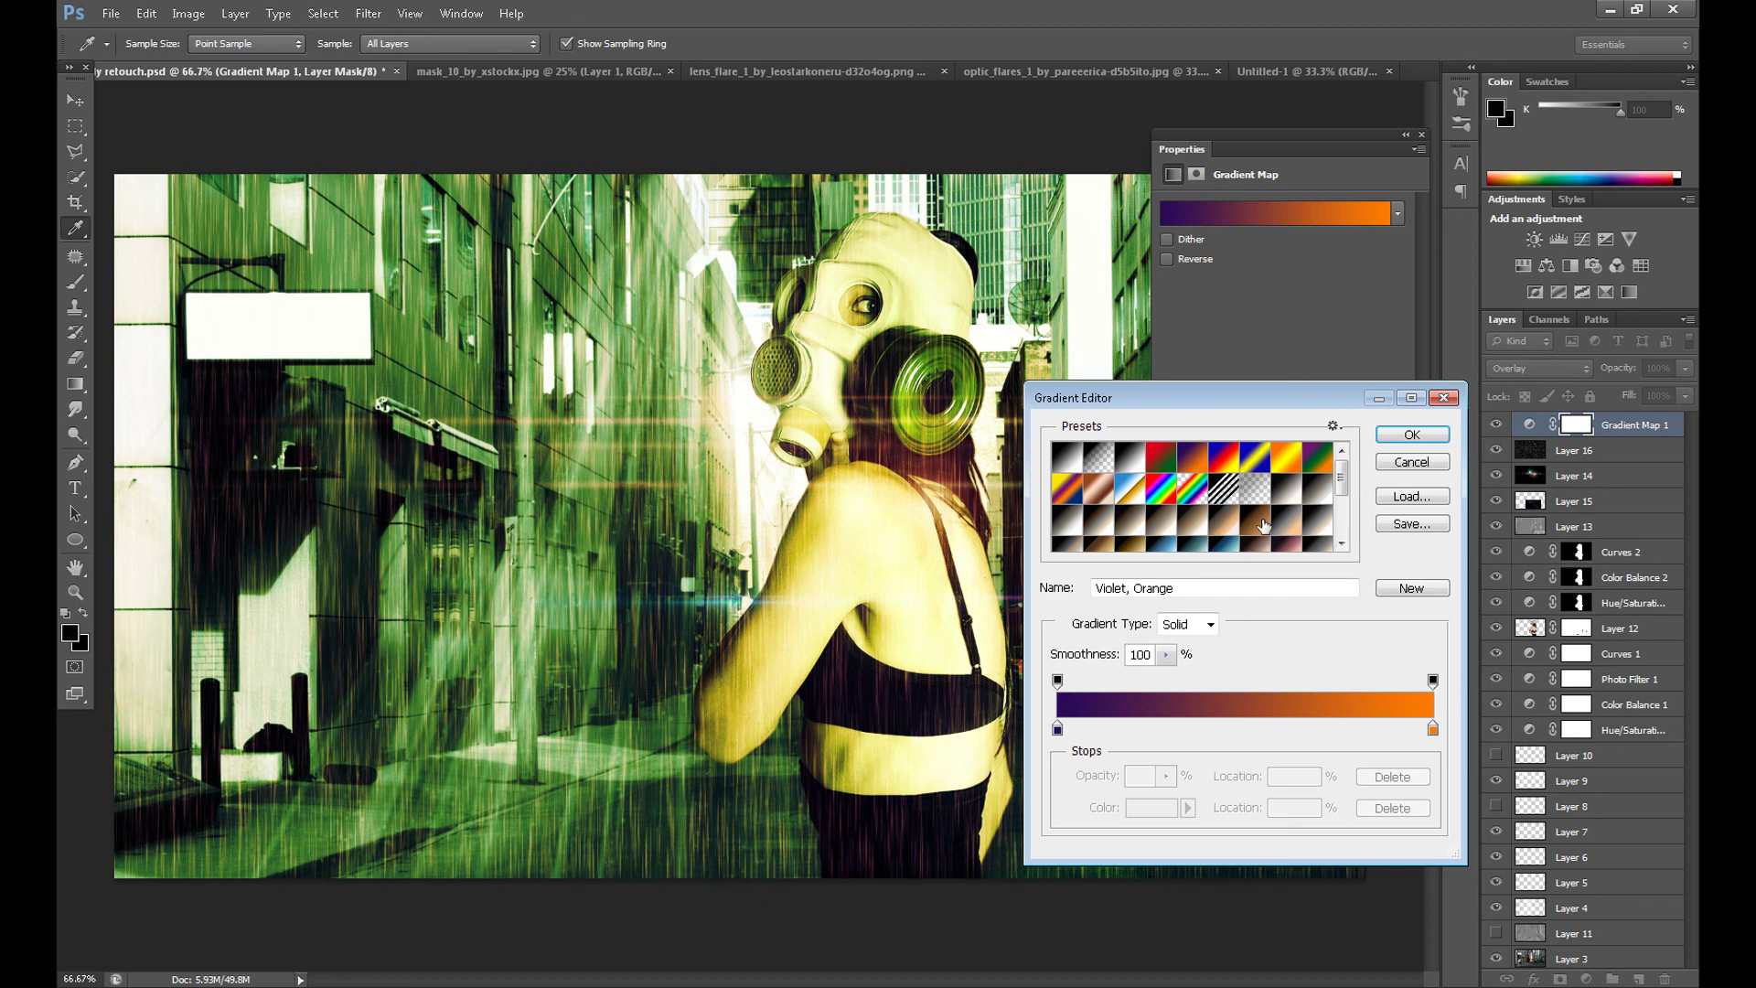
pyautogui.click(1216, 522)
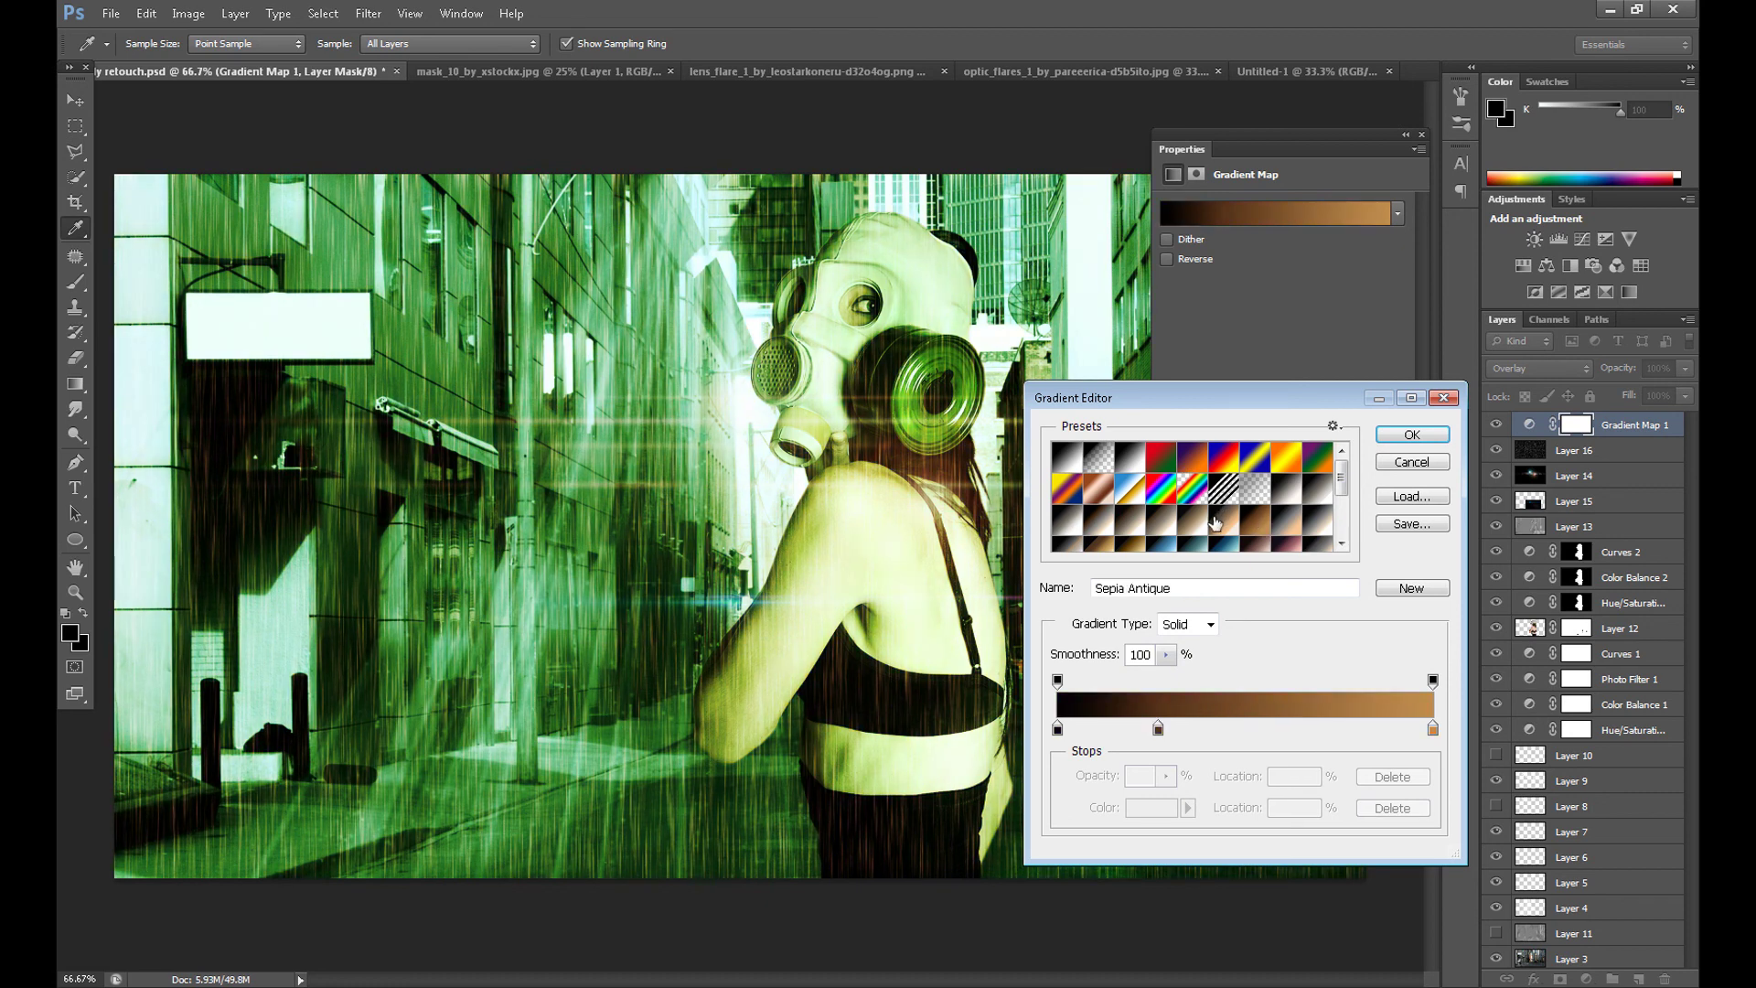
pyautogui.click(1427, 436)
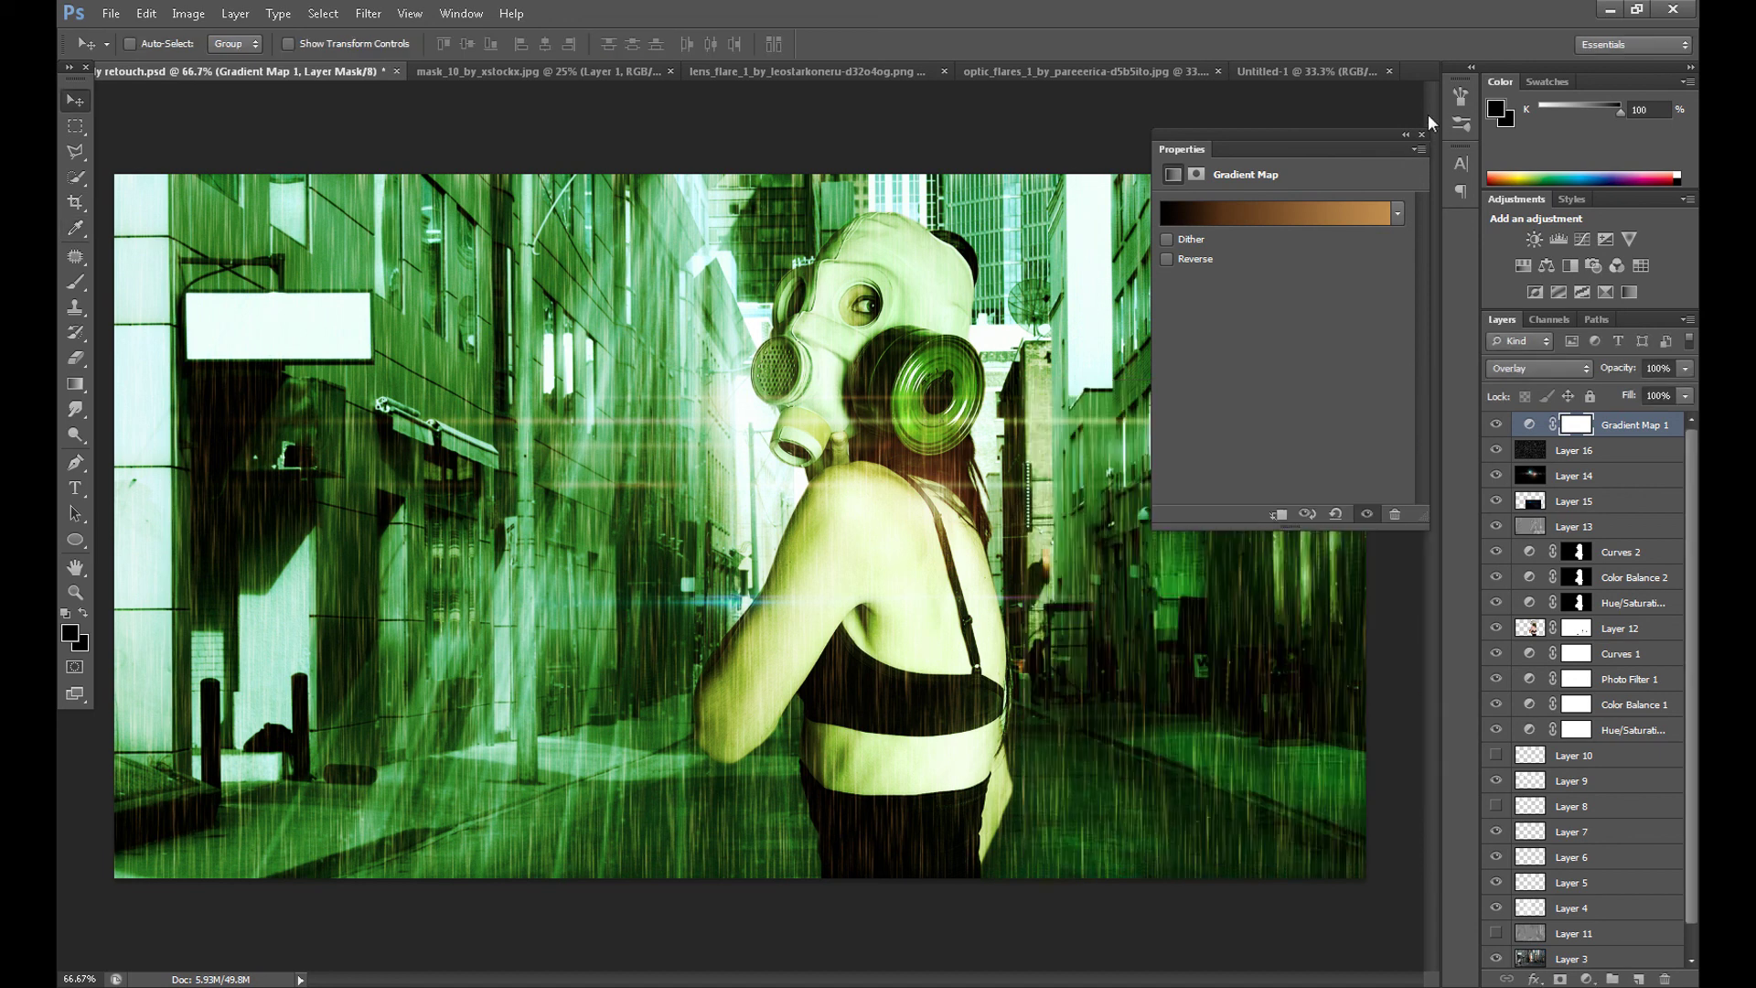
# Reduce the opacity of the Overlay gradient map adjustment layer to 80%
pyautogui.click(1422, 135)
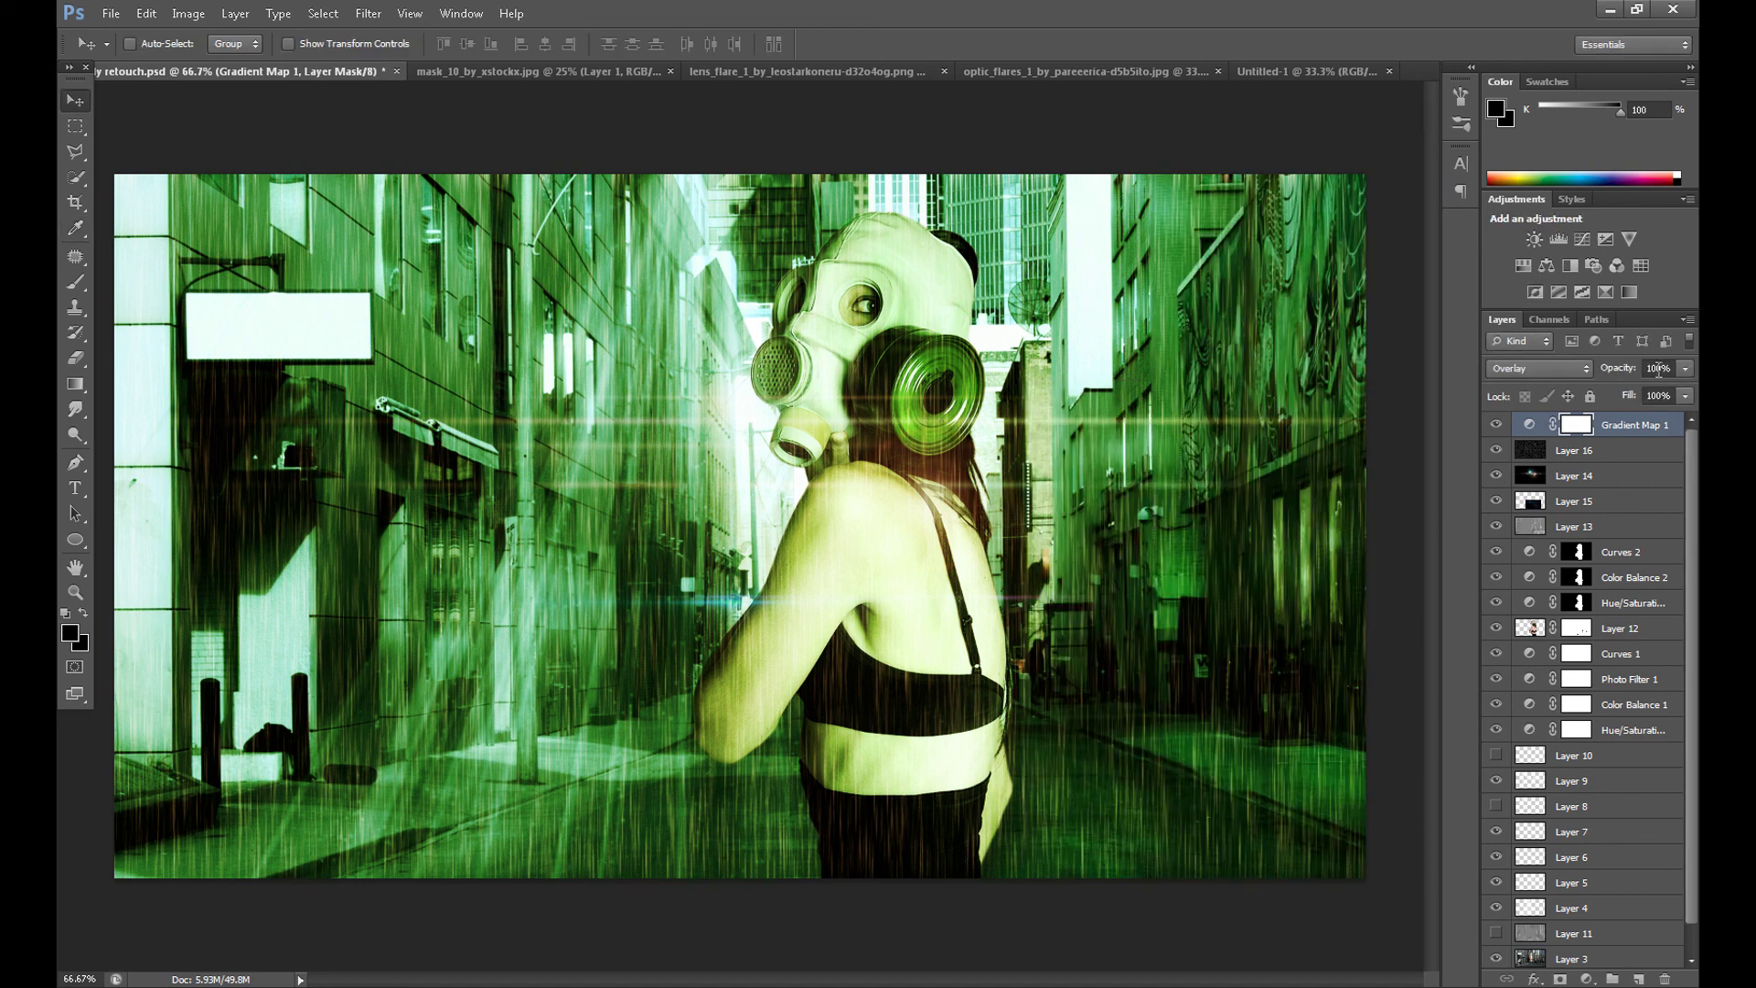
pyautogui.click(1658, 368)
pyautogui.write('80')
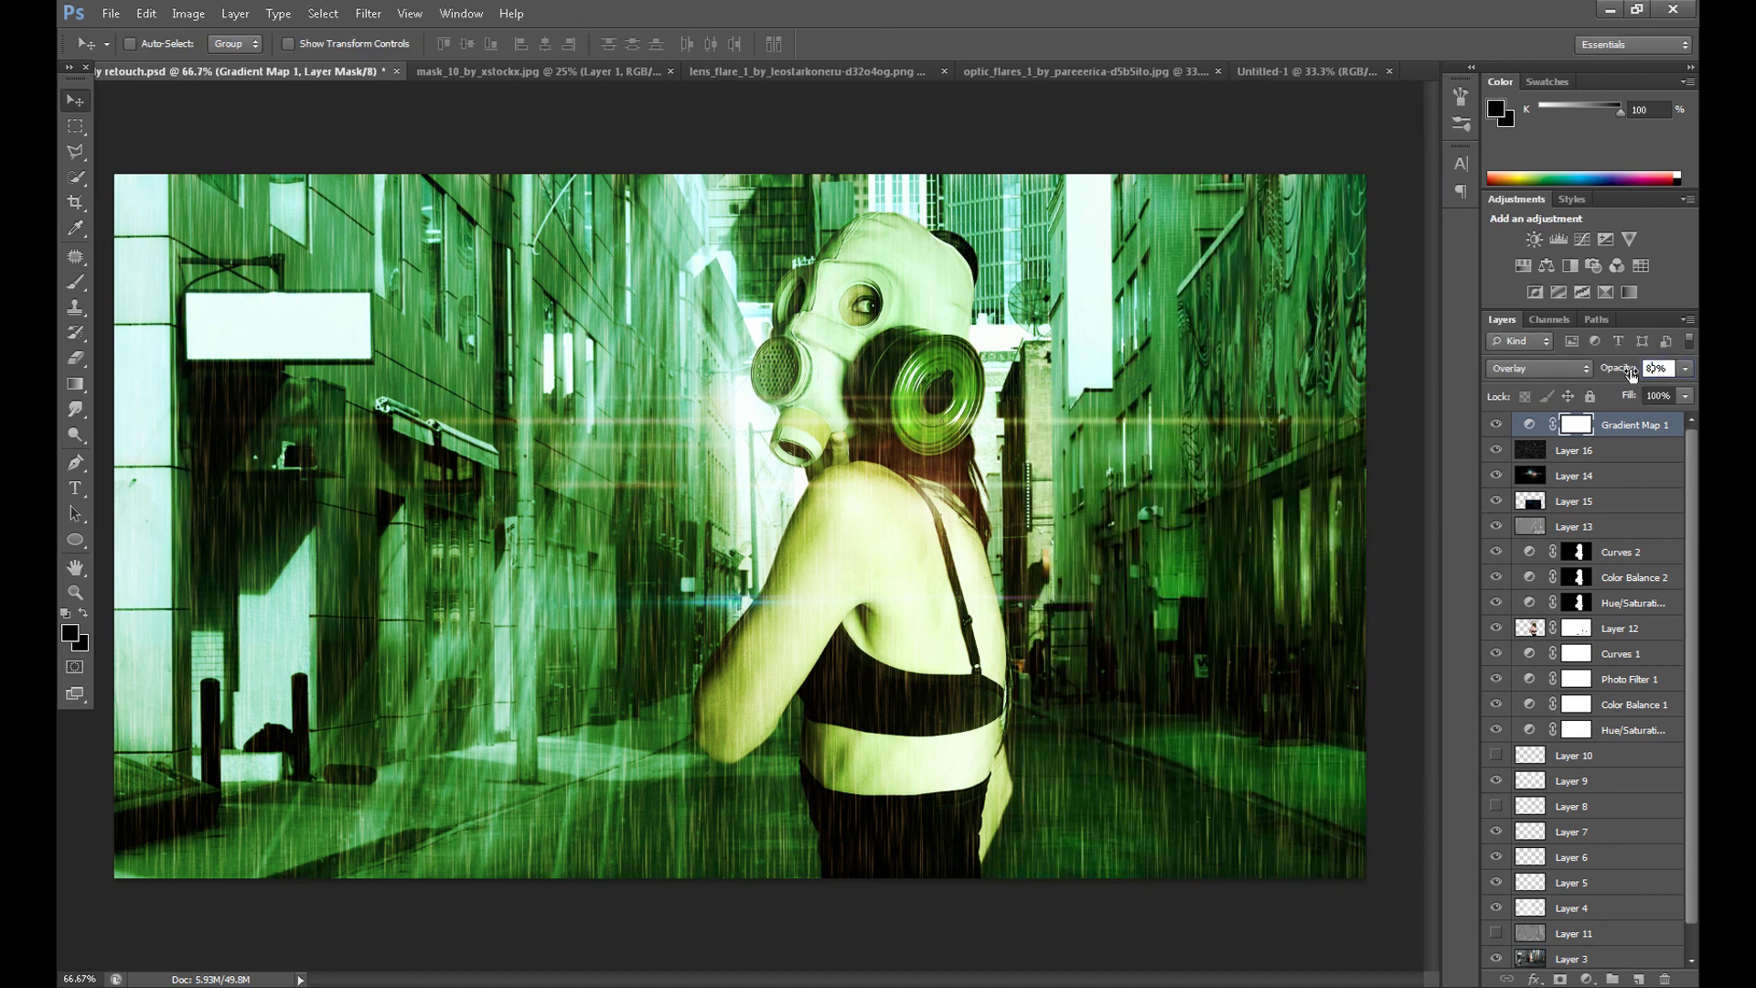
pyautogui.press('Return')
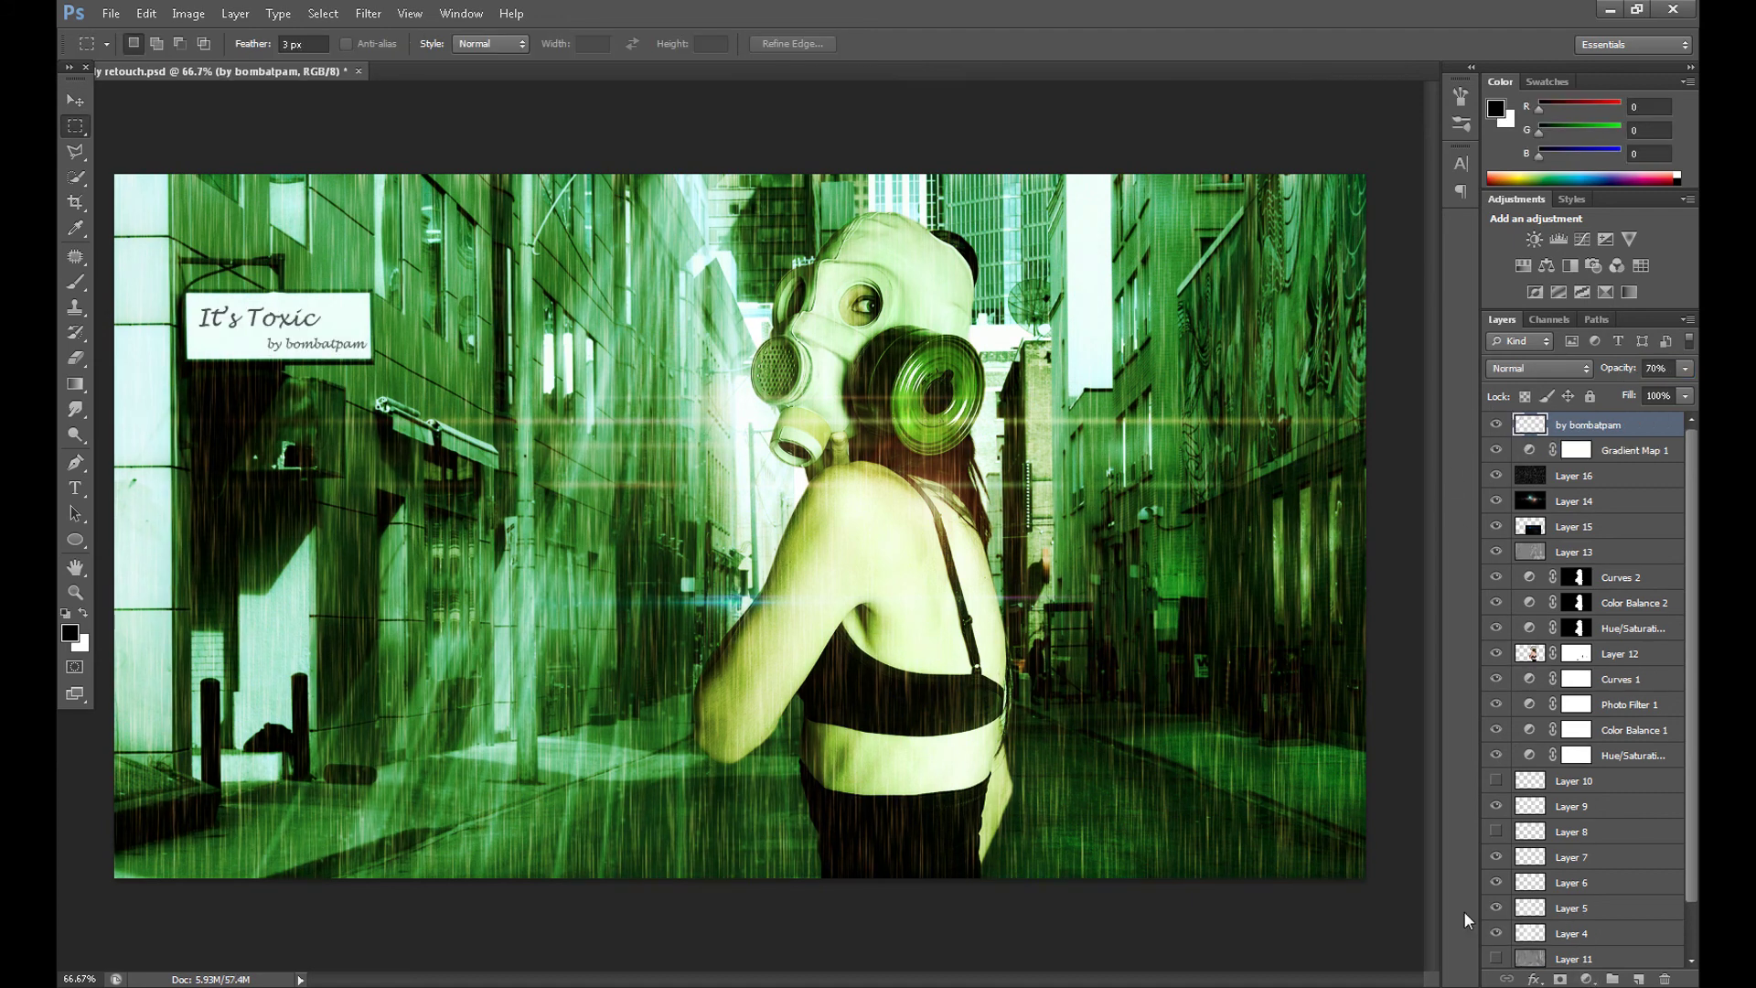
# Add a second Gradient Map adjustment layer above the sign text layer and blend it in Soft Light mode
pyautogui.click(1587, 978)
pyautogui.click(1587, 942)
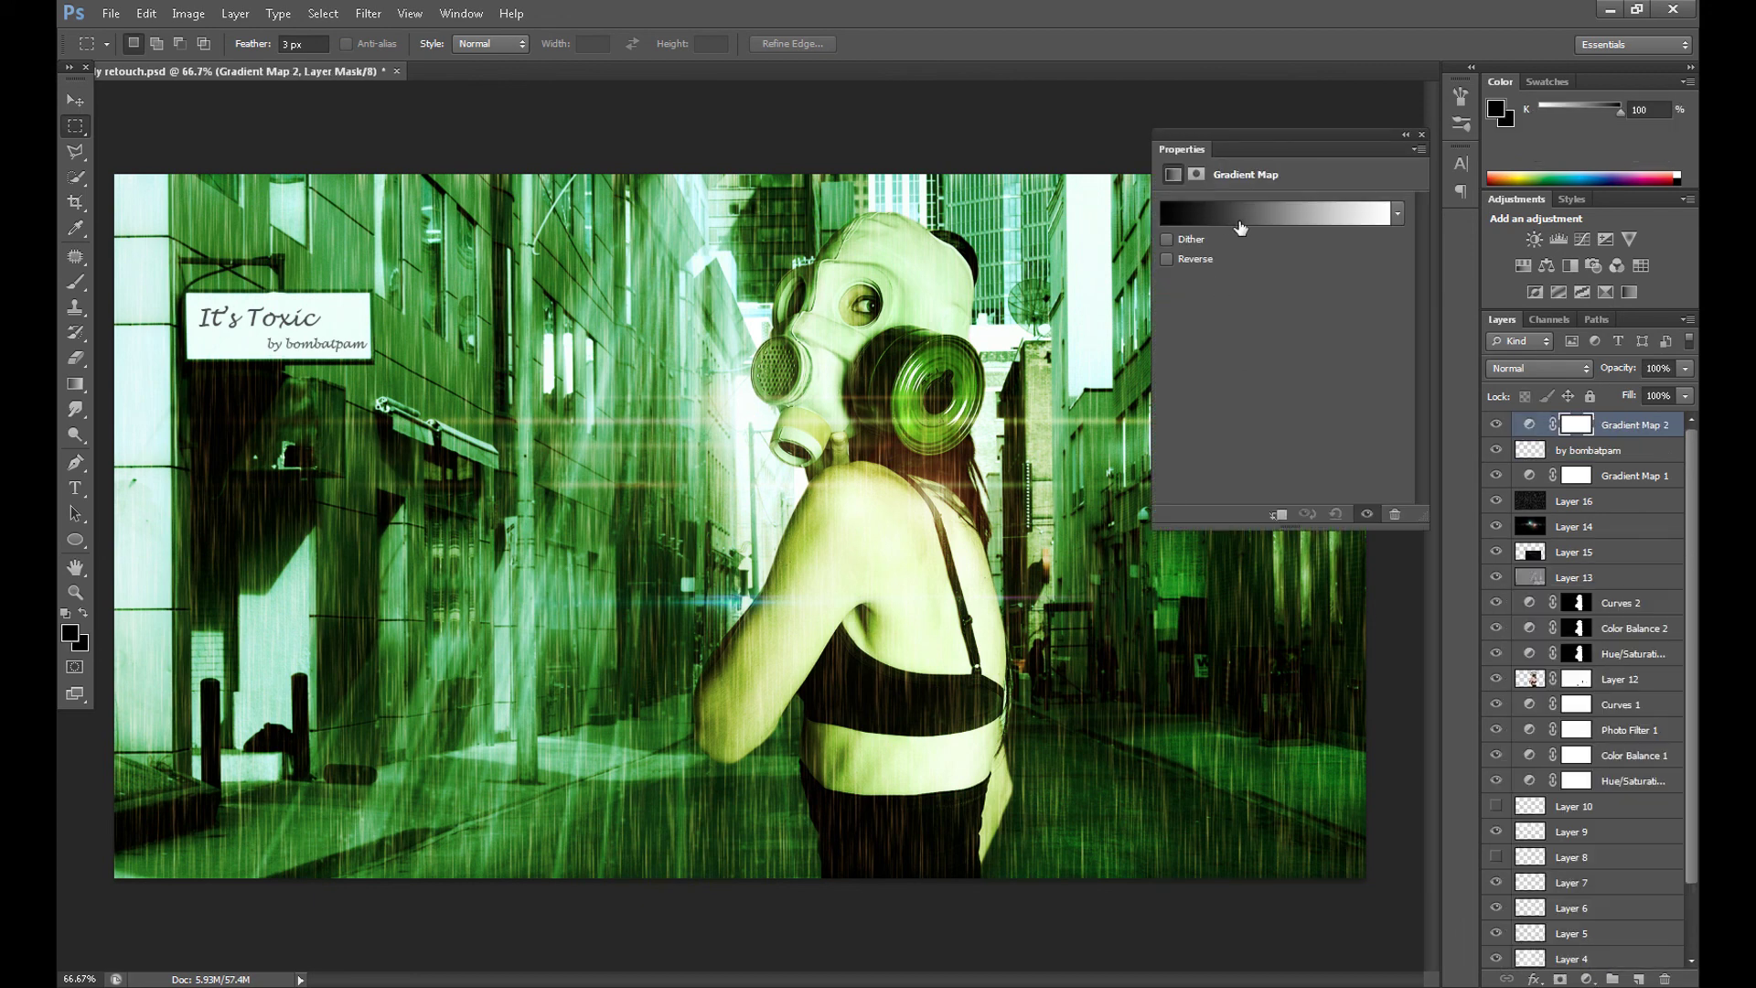
pyautogui.click(1534, 366)
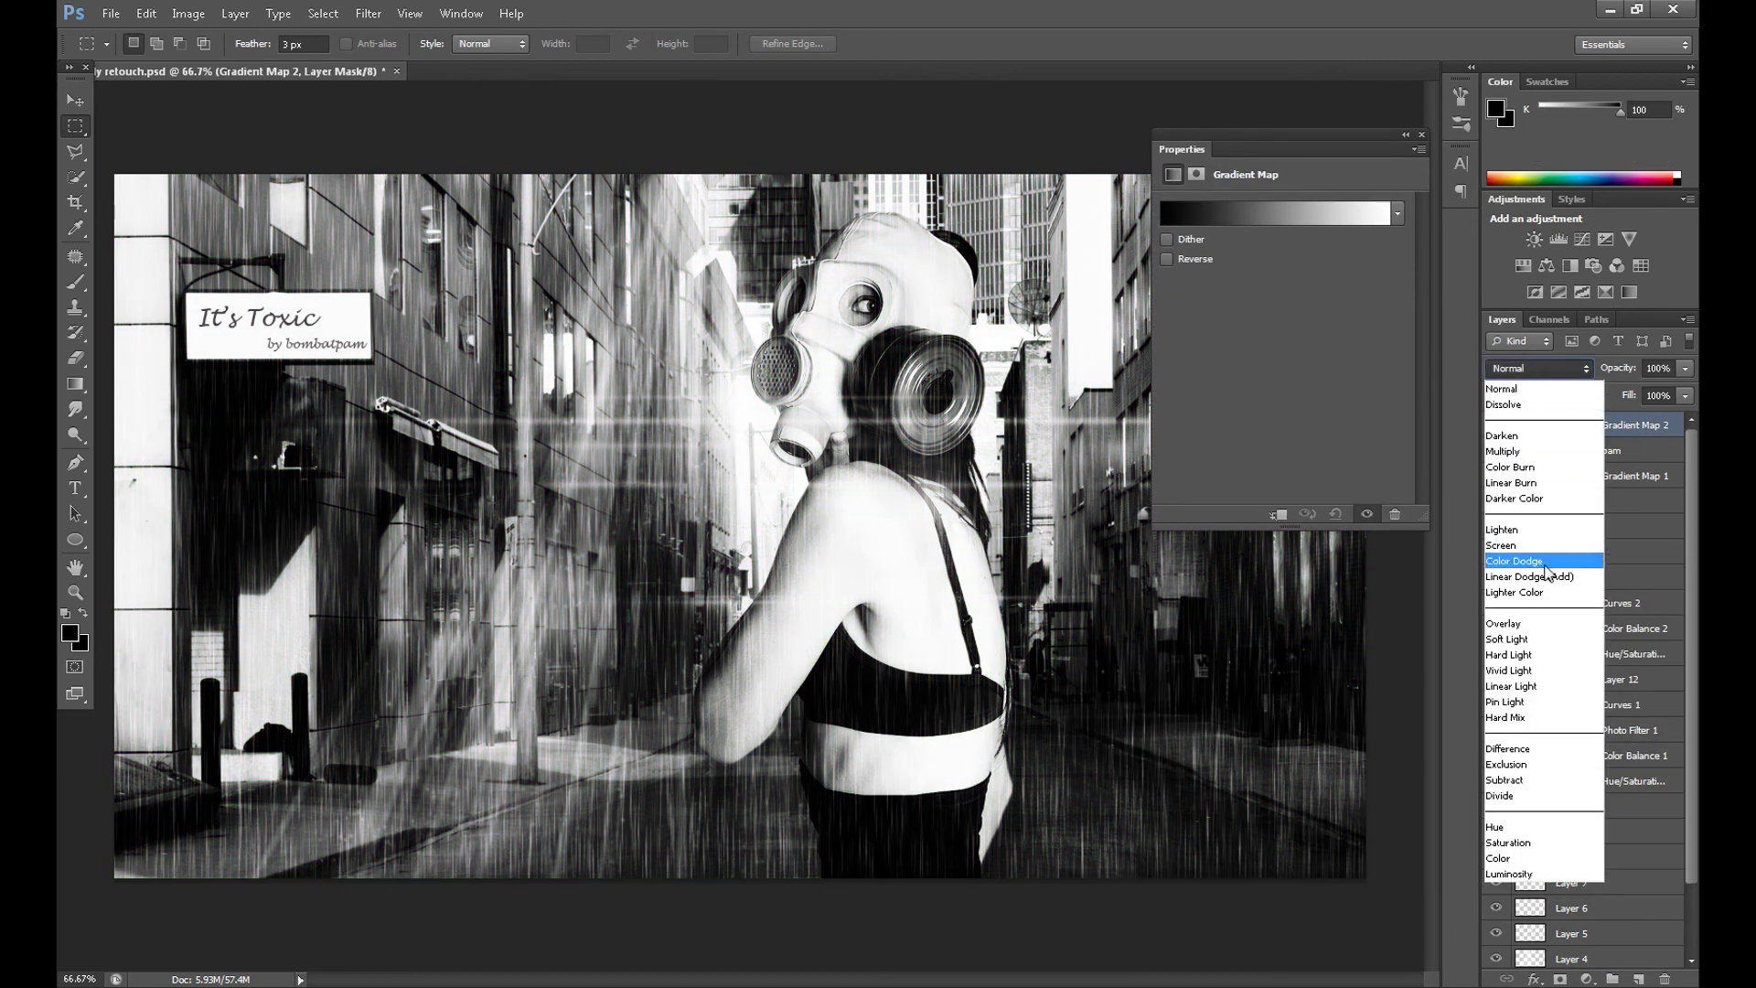
pyautogui.click(1535, 640)
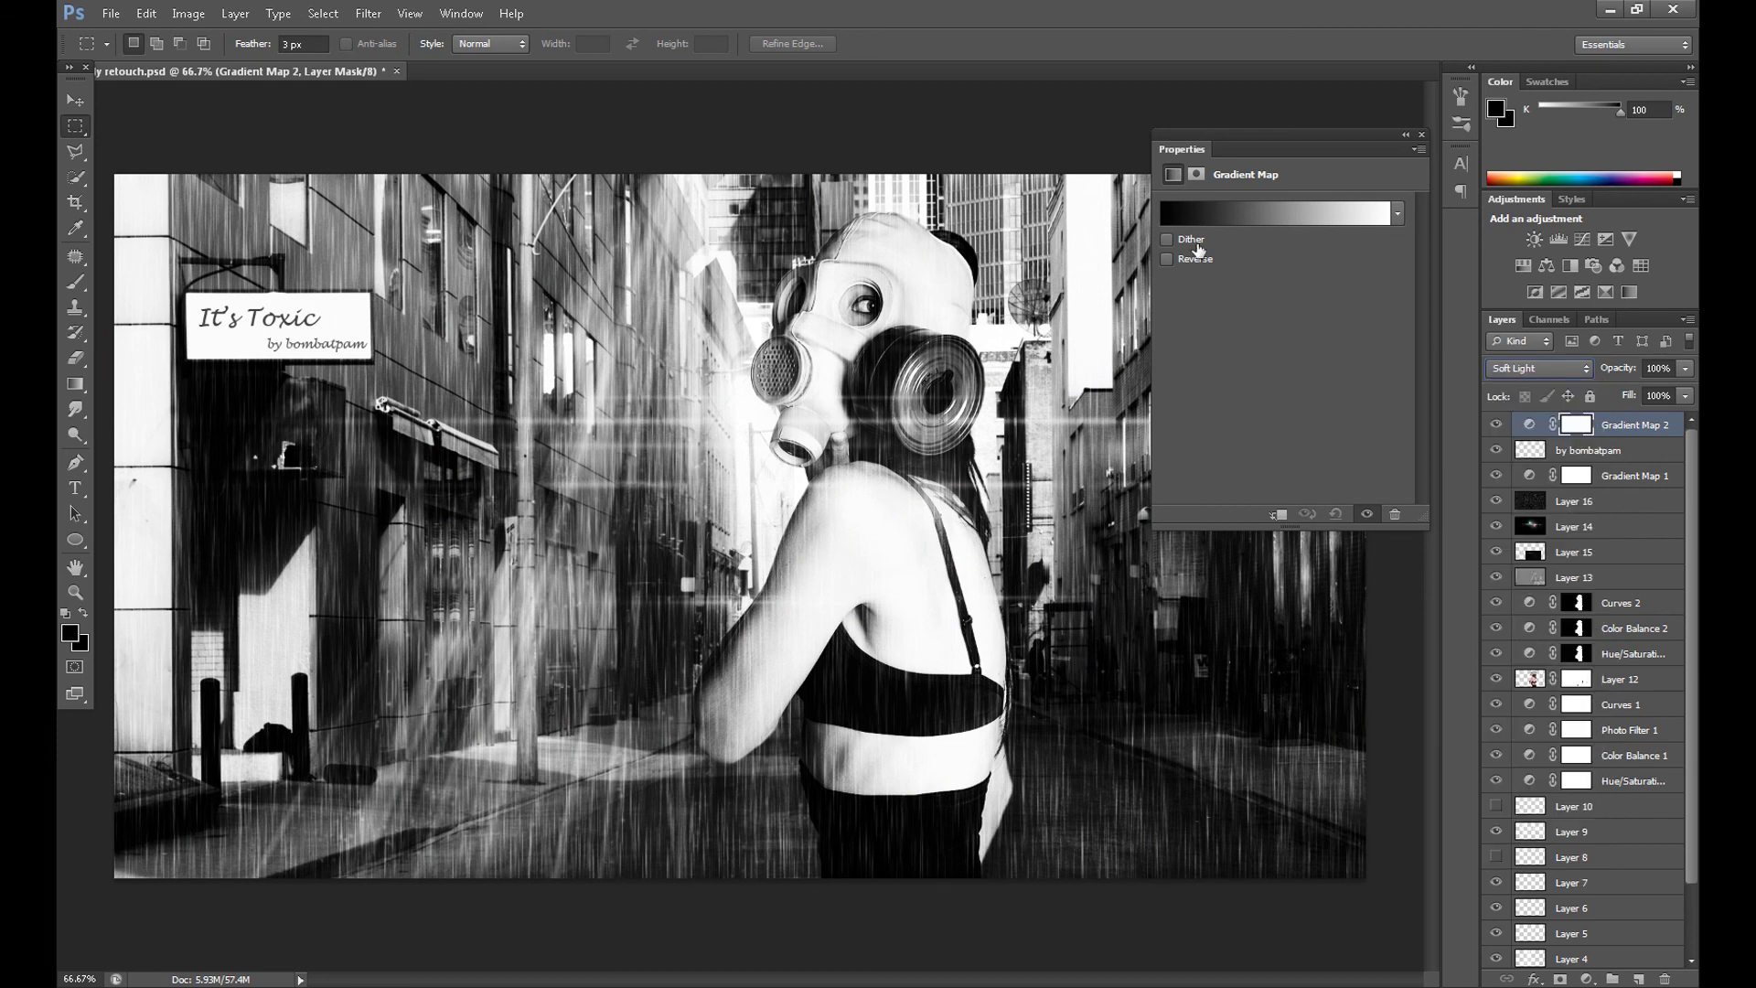
# Apply the Sepia Antique gradient preset to the Soft Light gradient map
pyautogui.click(1252, 217)
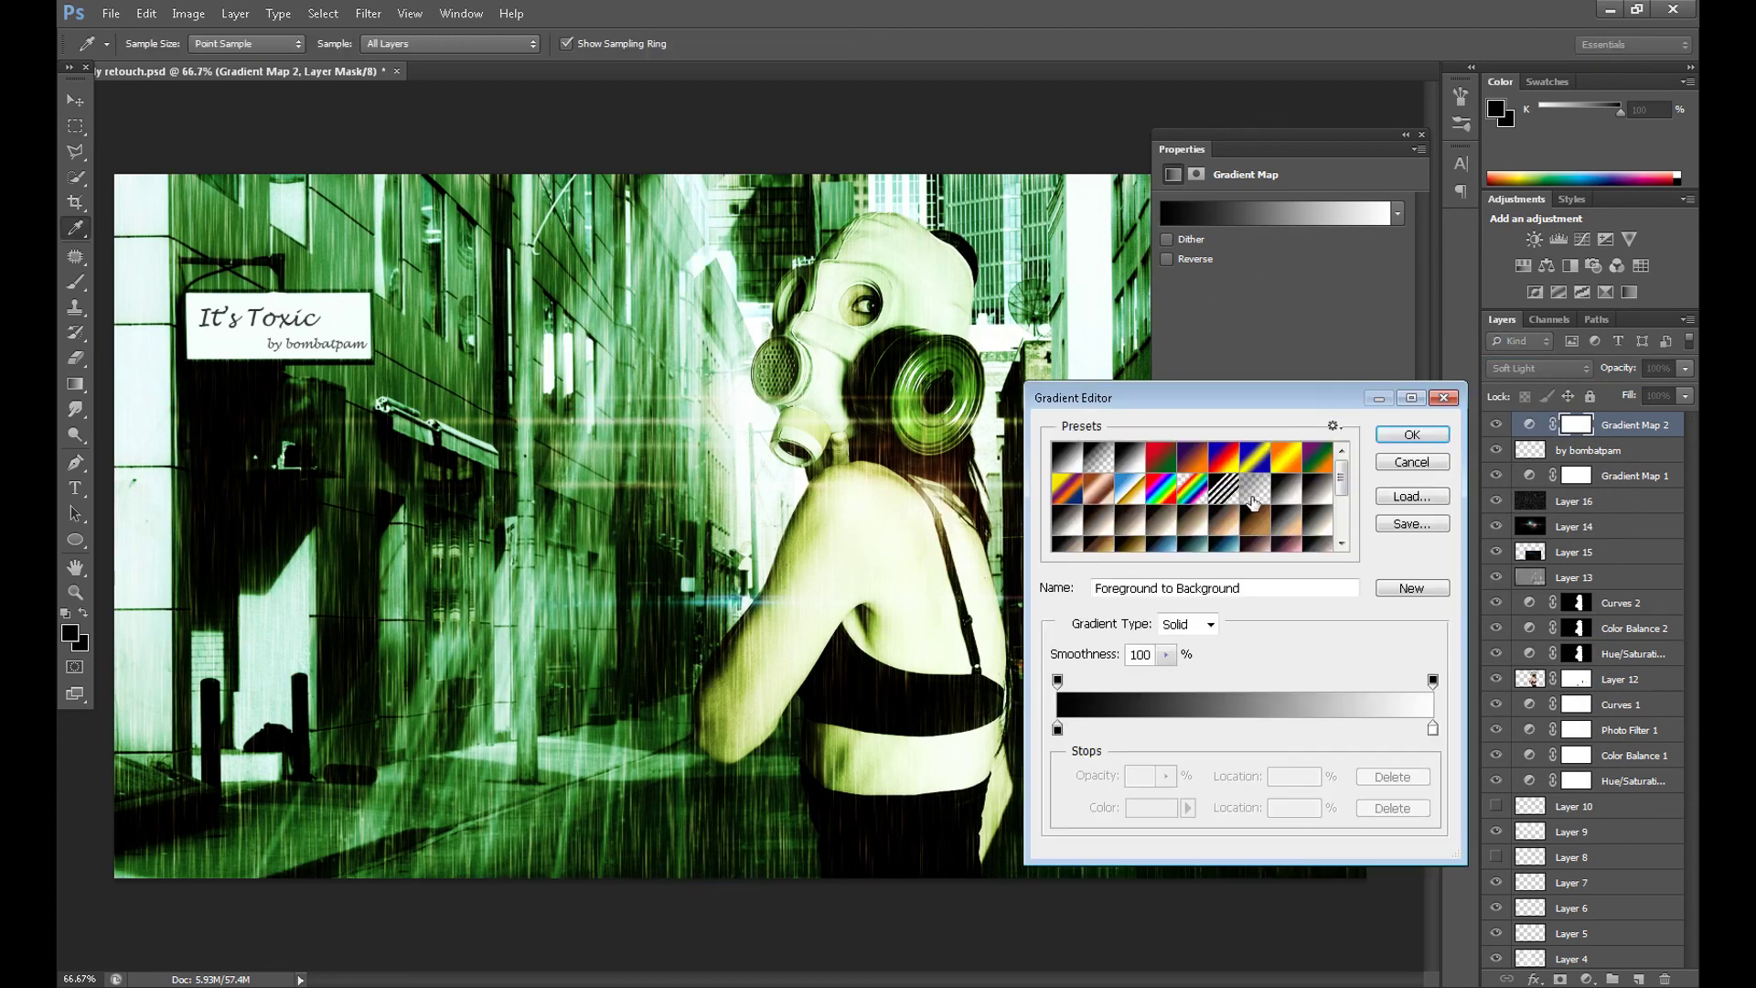
pyautogui.click(1264, 521)
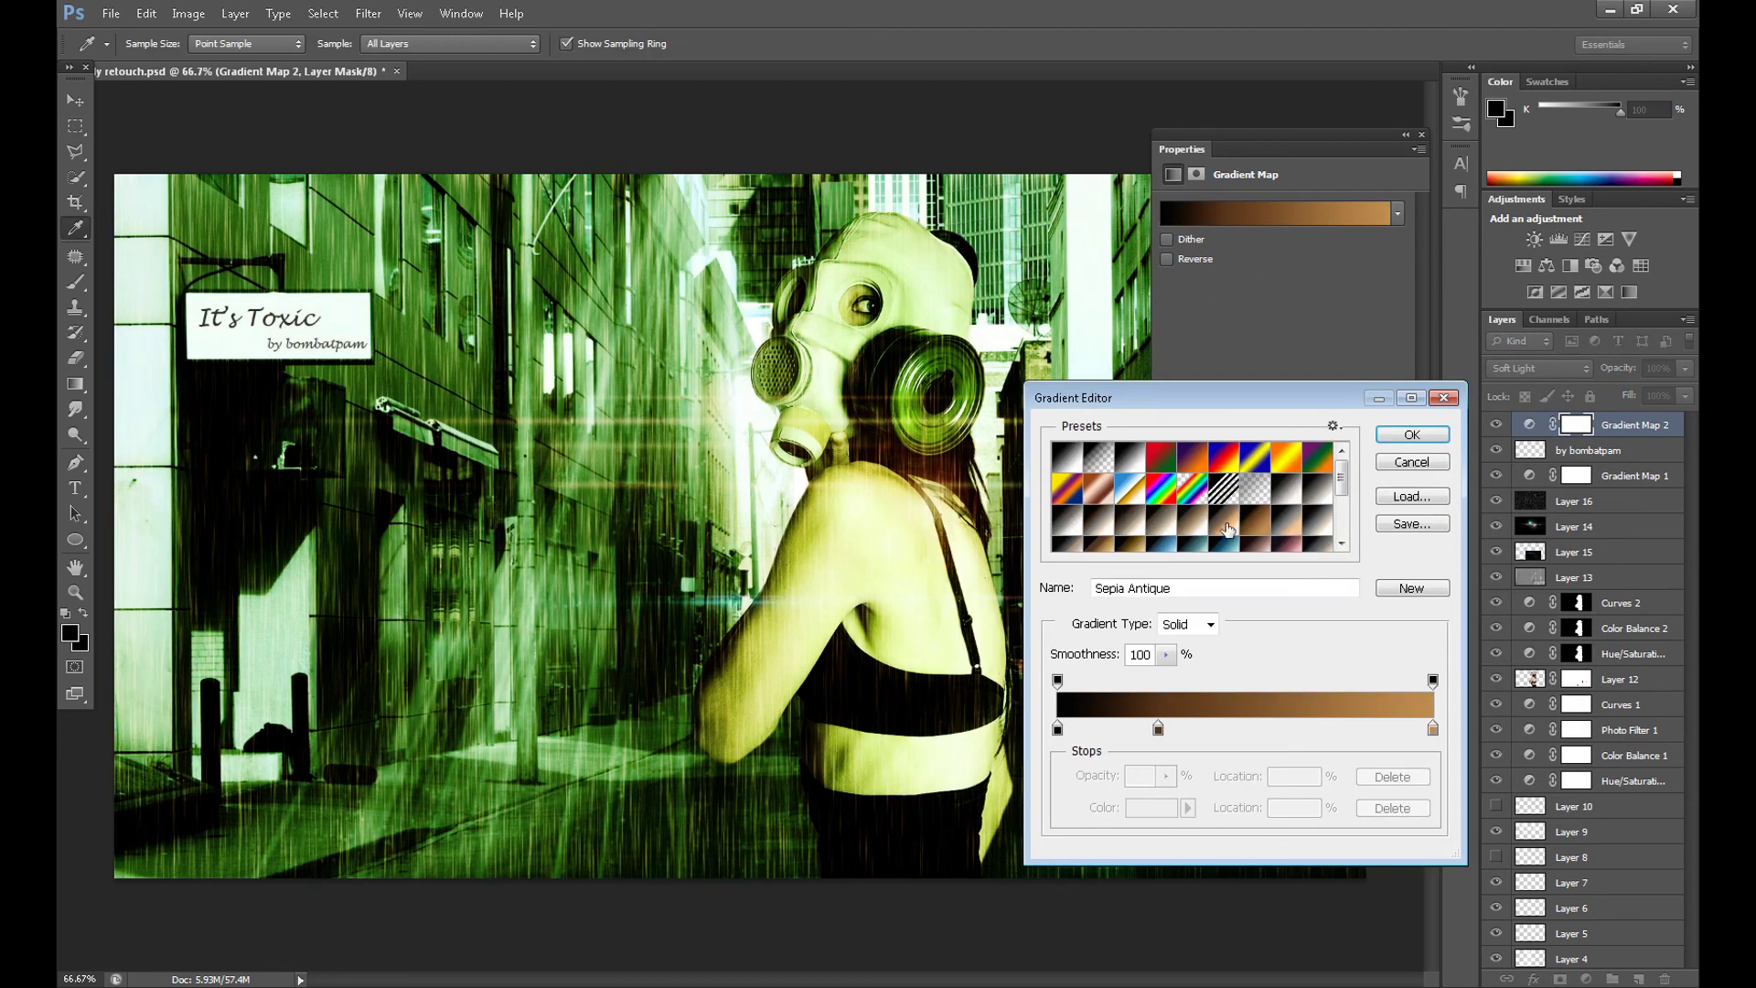
pyautogui.click(1397, 435)
pyautogui.click(1422, 135)
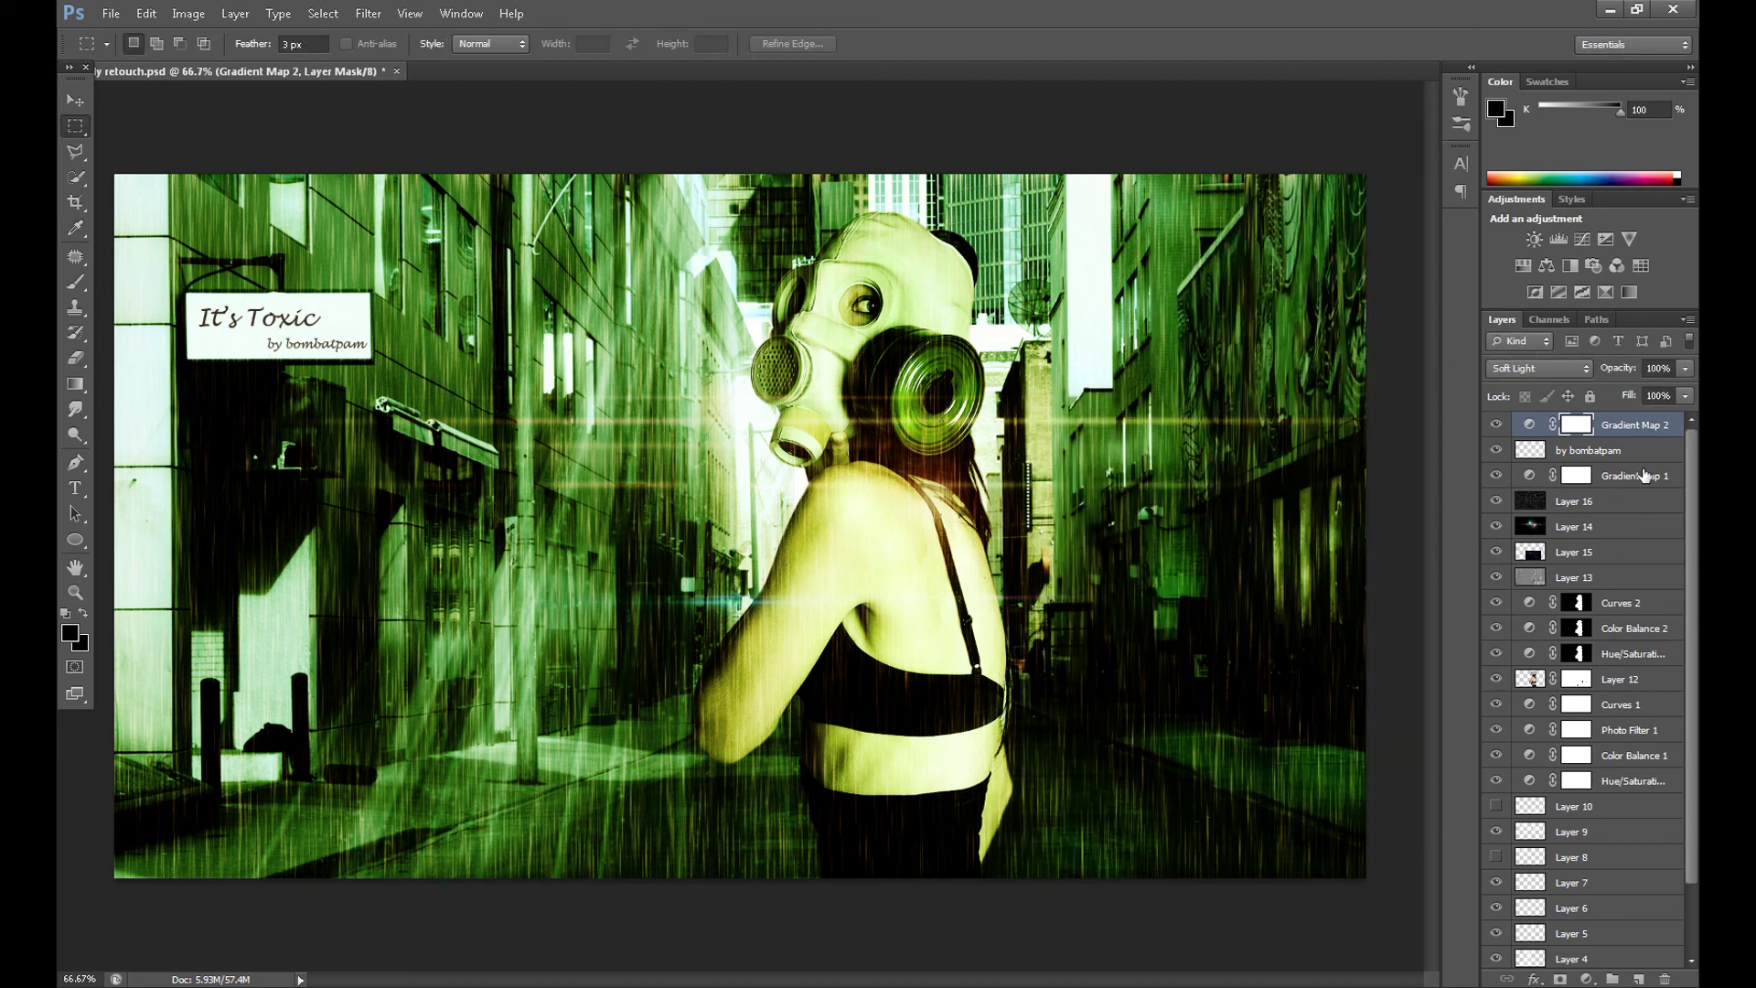
# Lower the opacity of the Soft Light gradient map layer to 50%
pyautogui.click(1659, 369)
pyautogui.write('53')
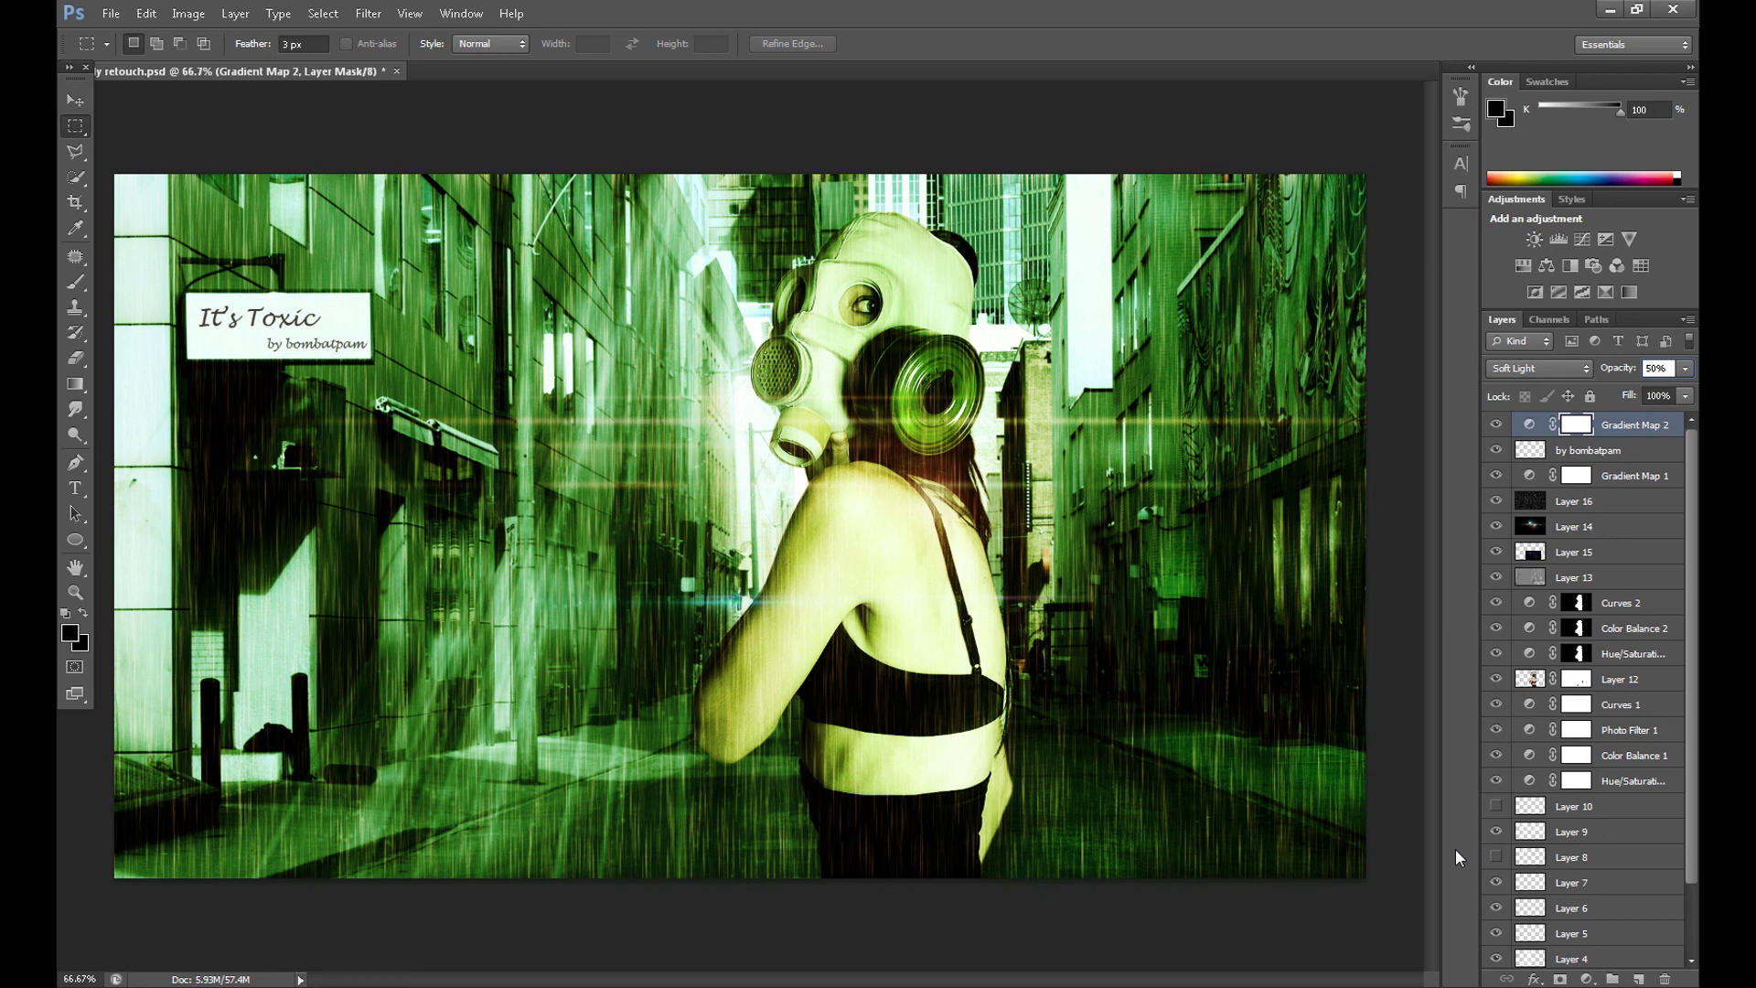
pyautogui.press('Return')
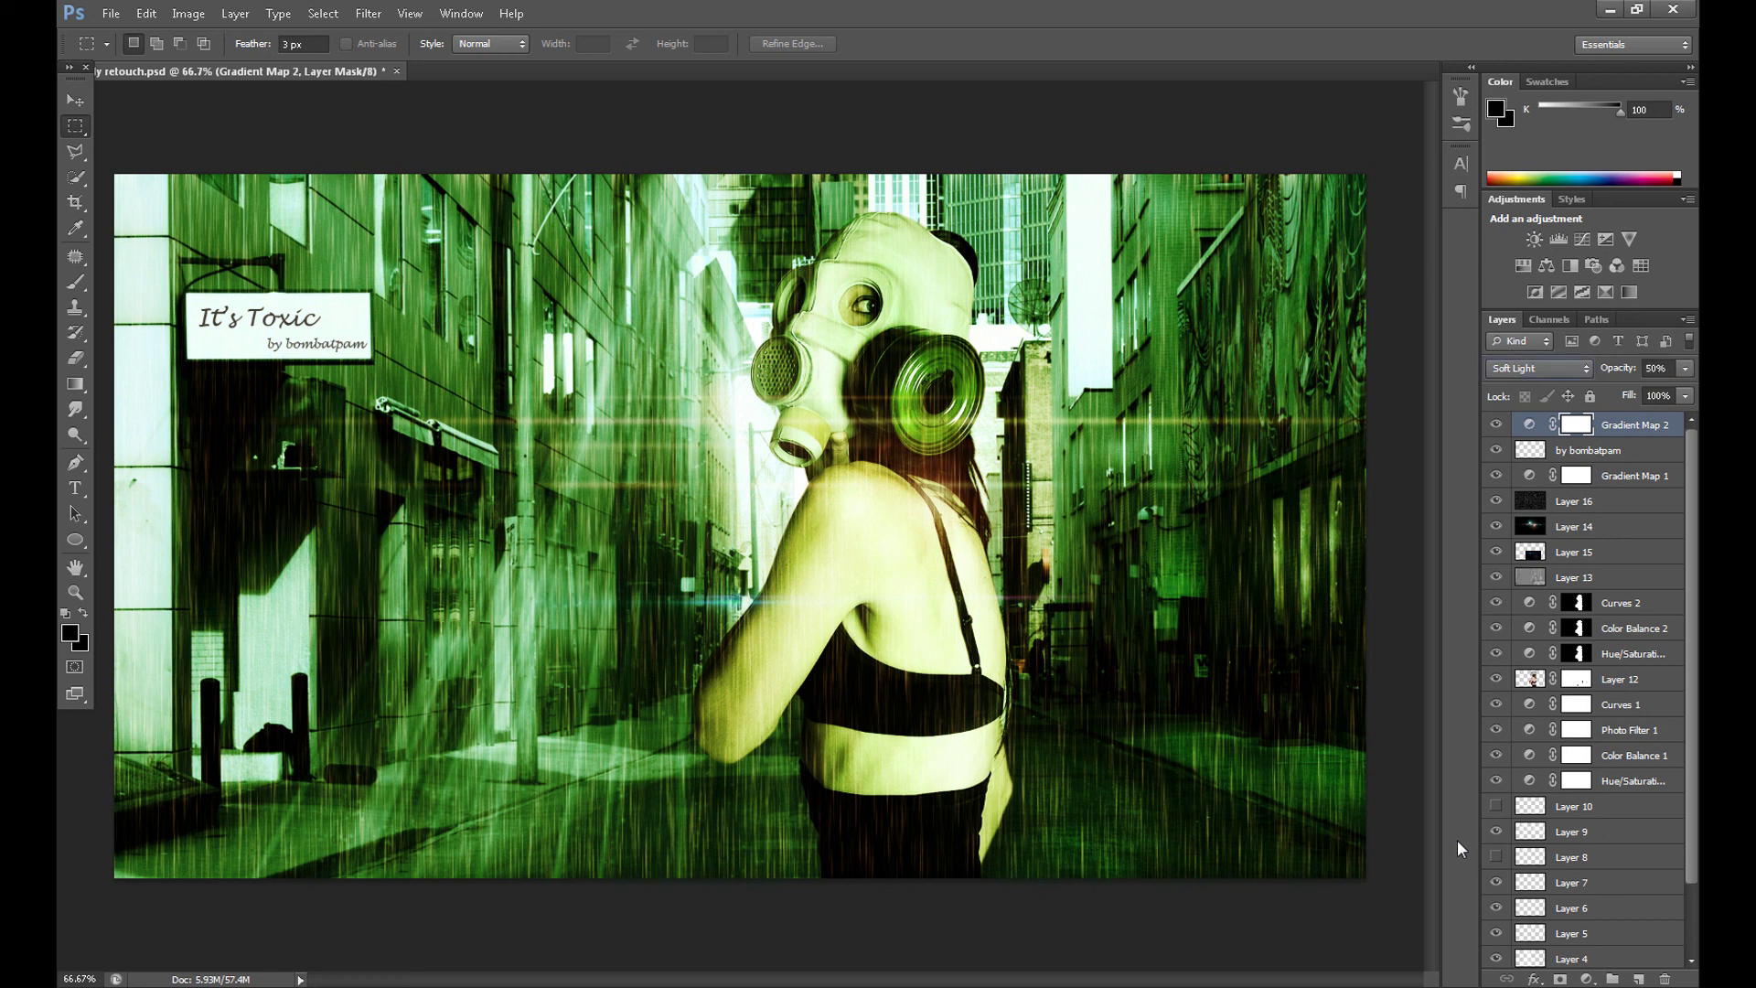